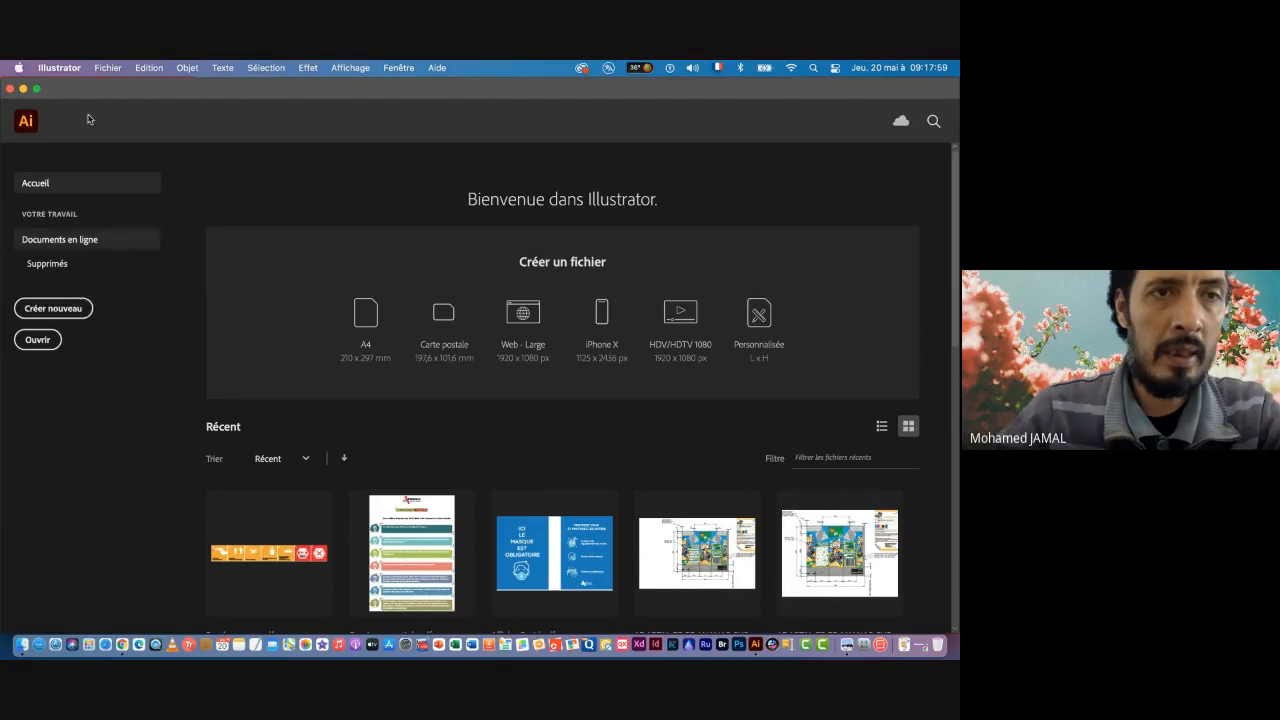
Step: Start a new document and set its profile to Web
click(107, 67)
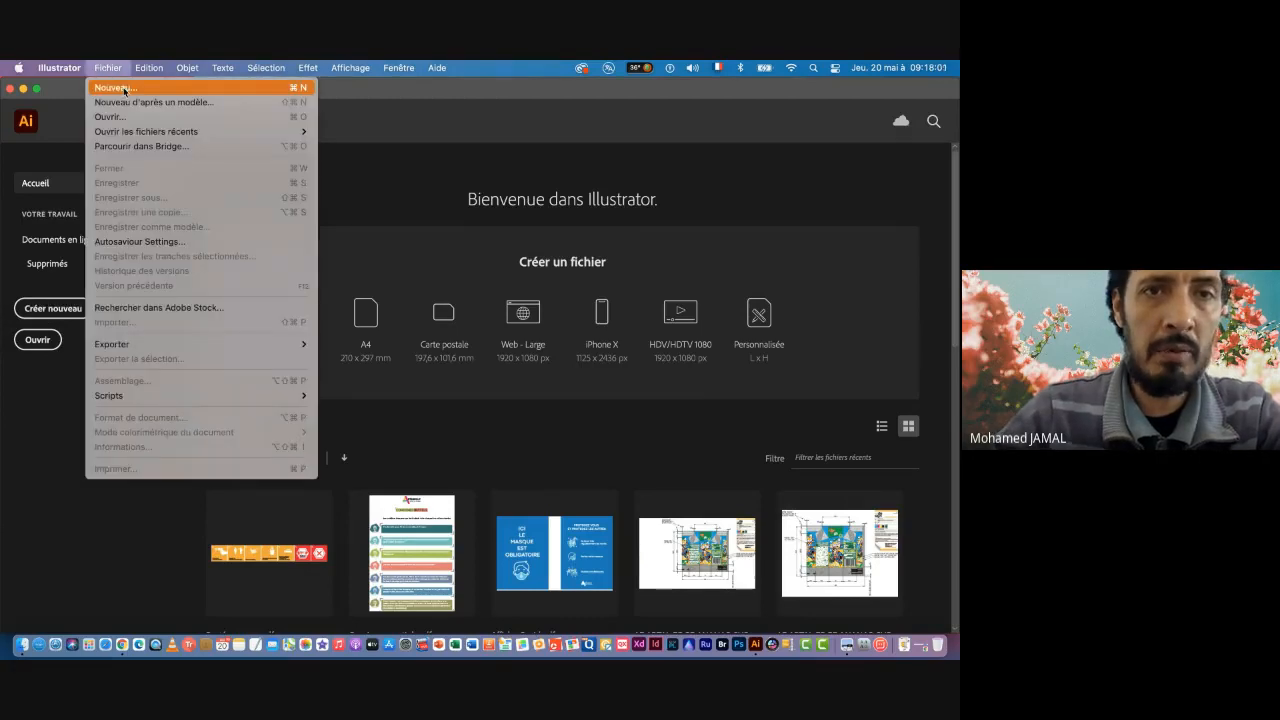
click(124, 88)
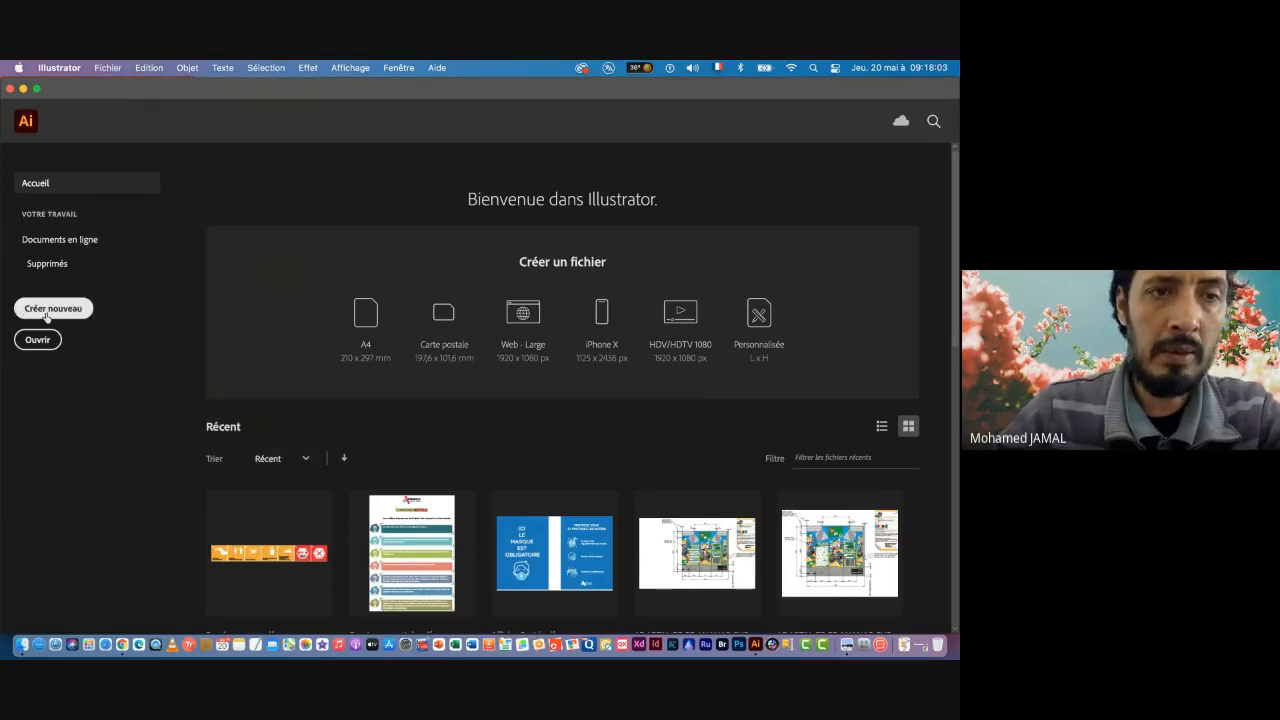
click(41, 313)
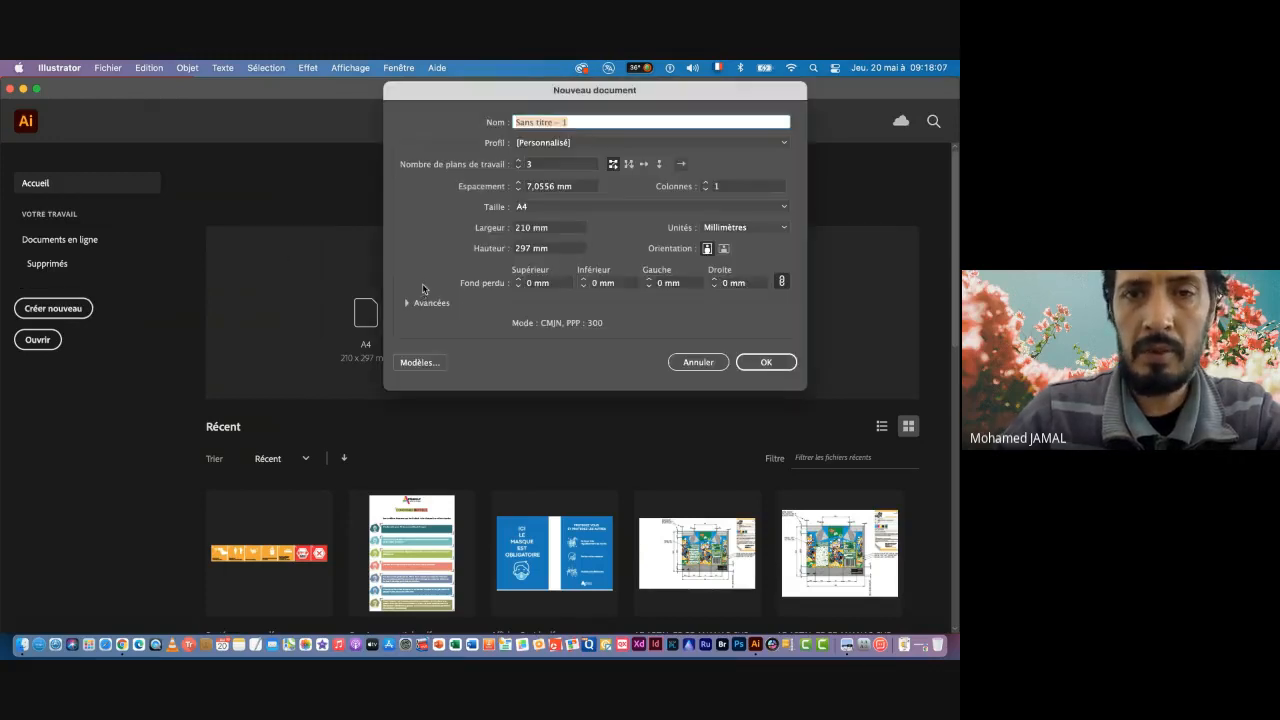
drag(518, 91, 414, 169)
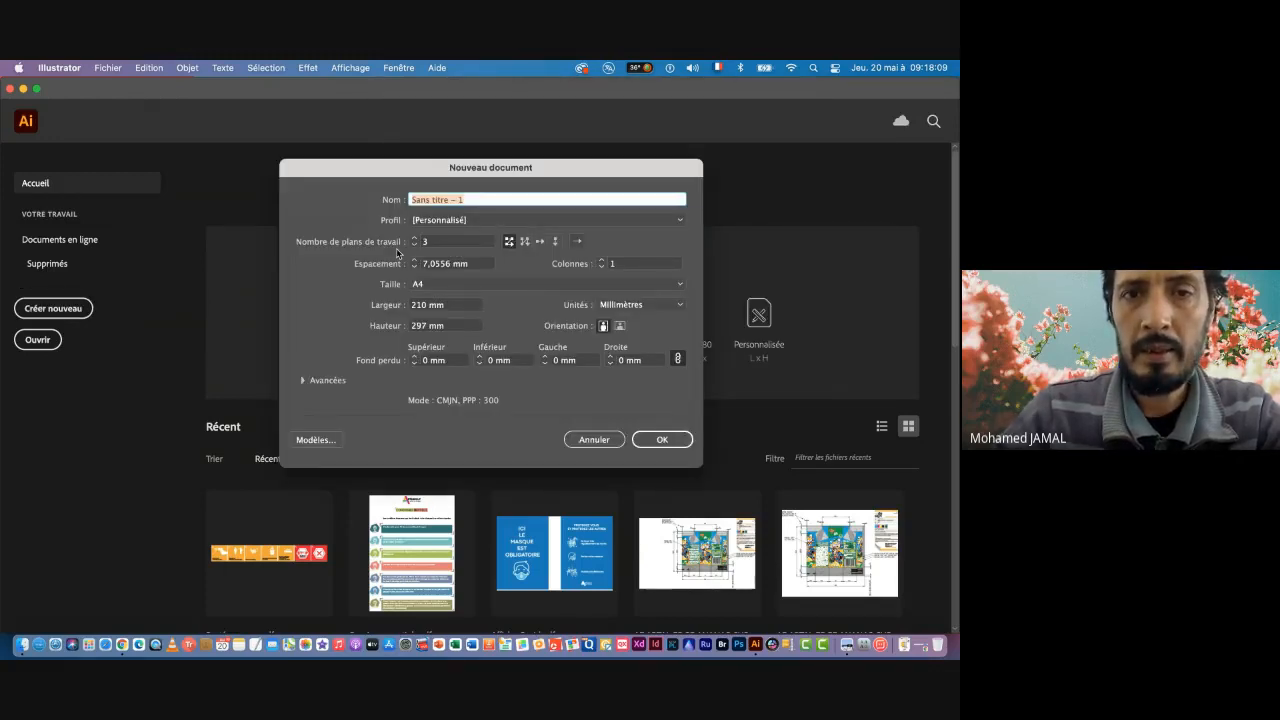
click(473, 222)
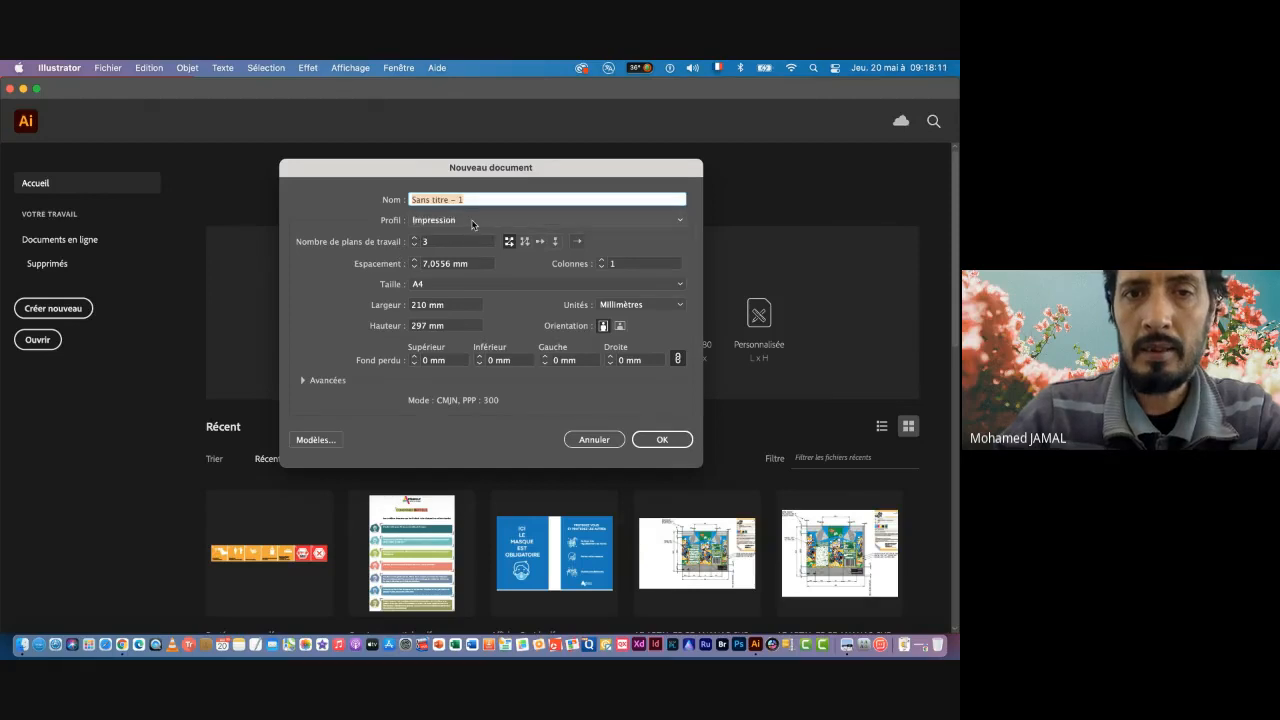
click(473, 222)
click(458, 226)
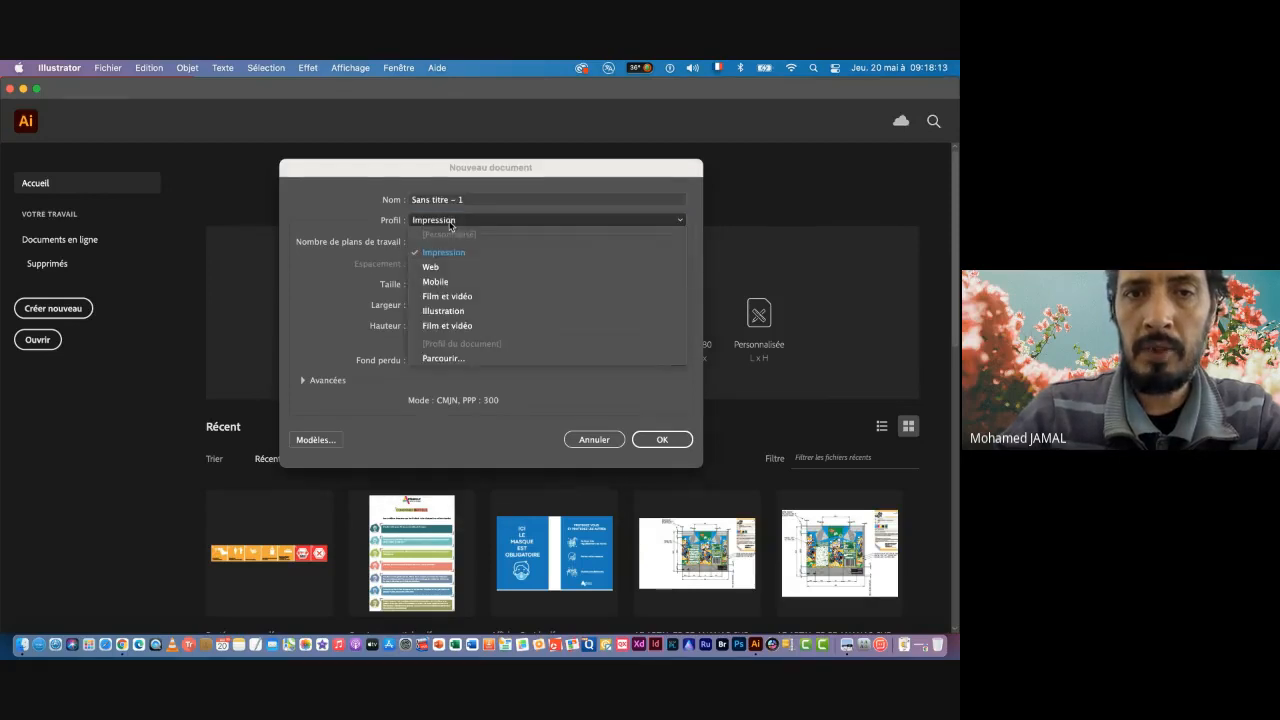
click(432, 268)
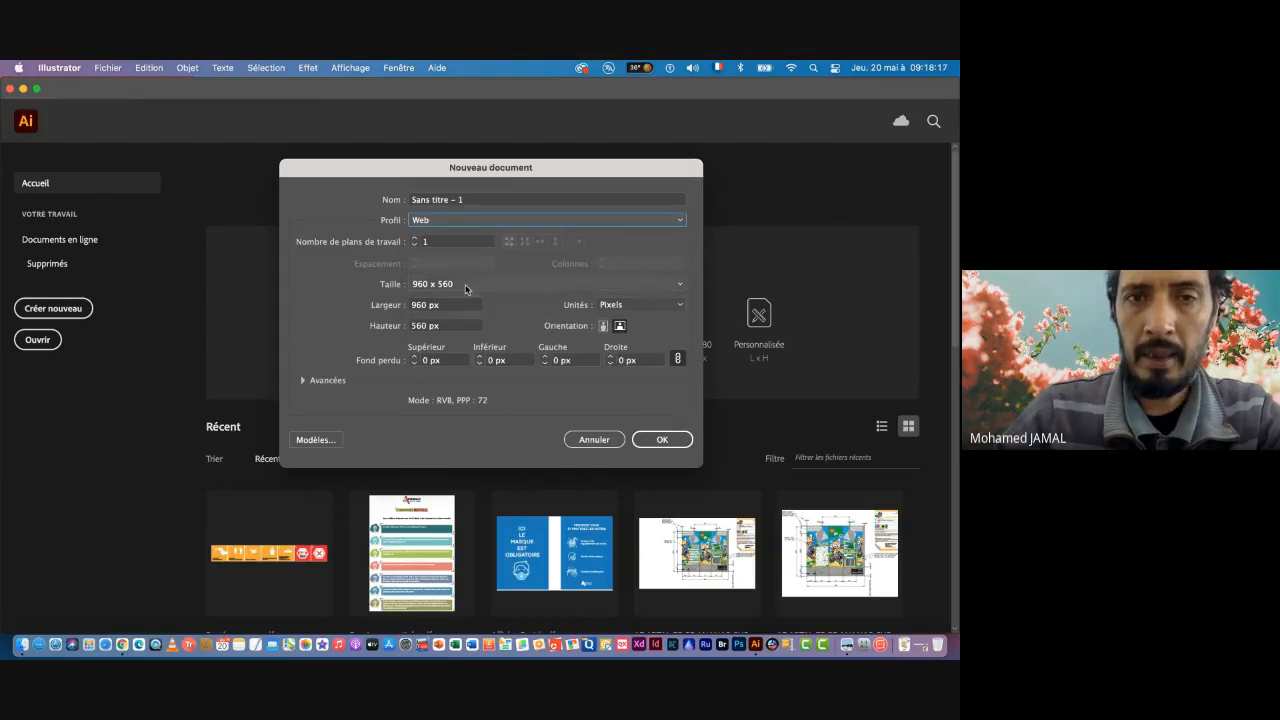
Step: Set the artboard size to 1280 x 800 with Pixels as units and create the document
click(466, 288)
click(441, 273)
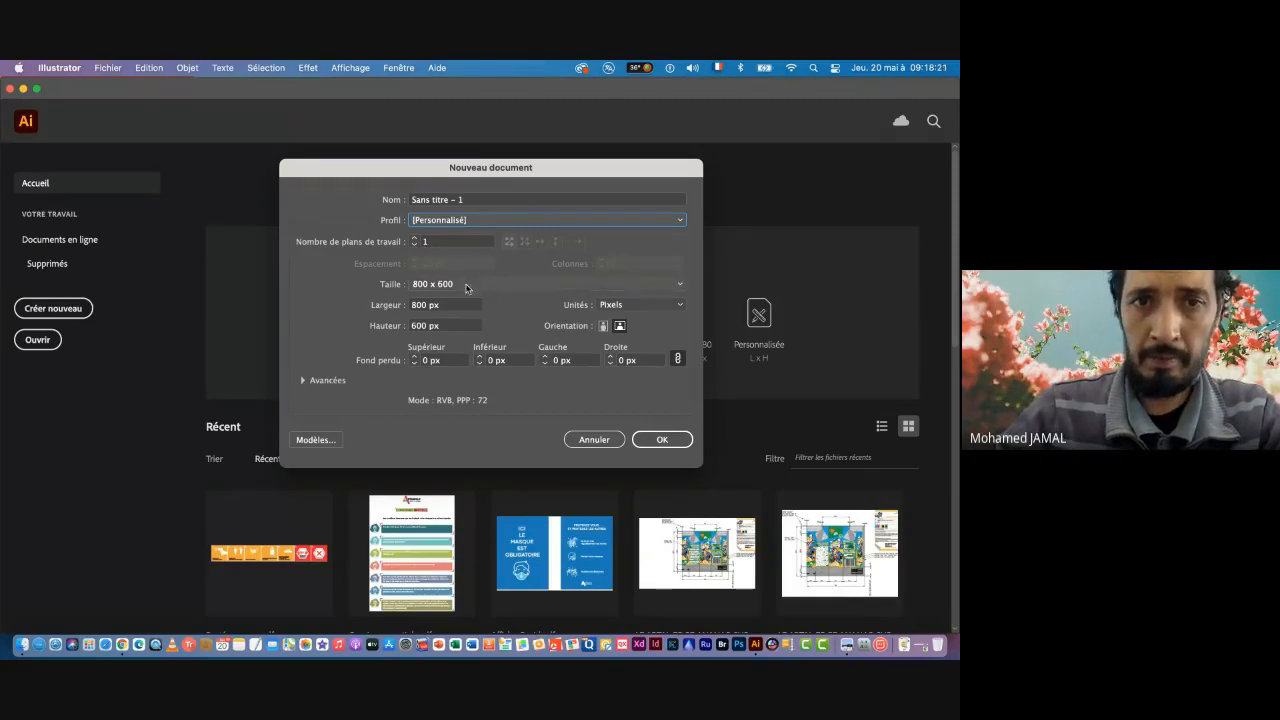
click(441, 288)
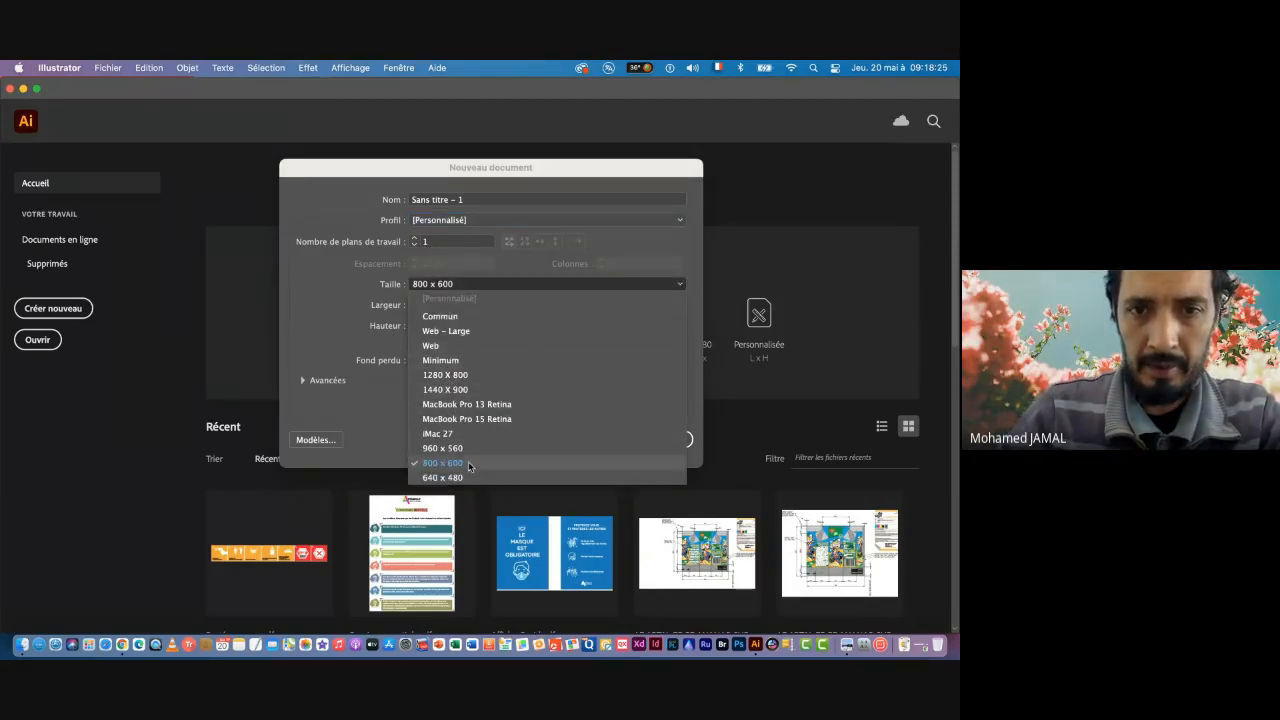
click(438, 376)
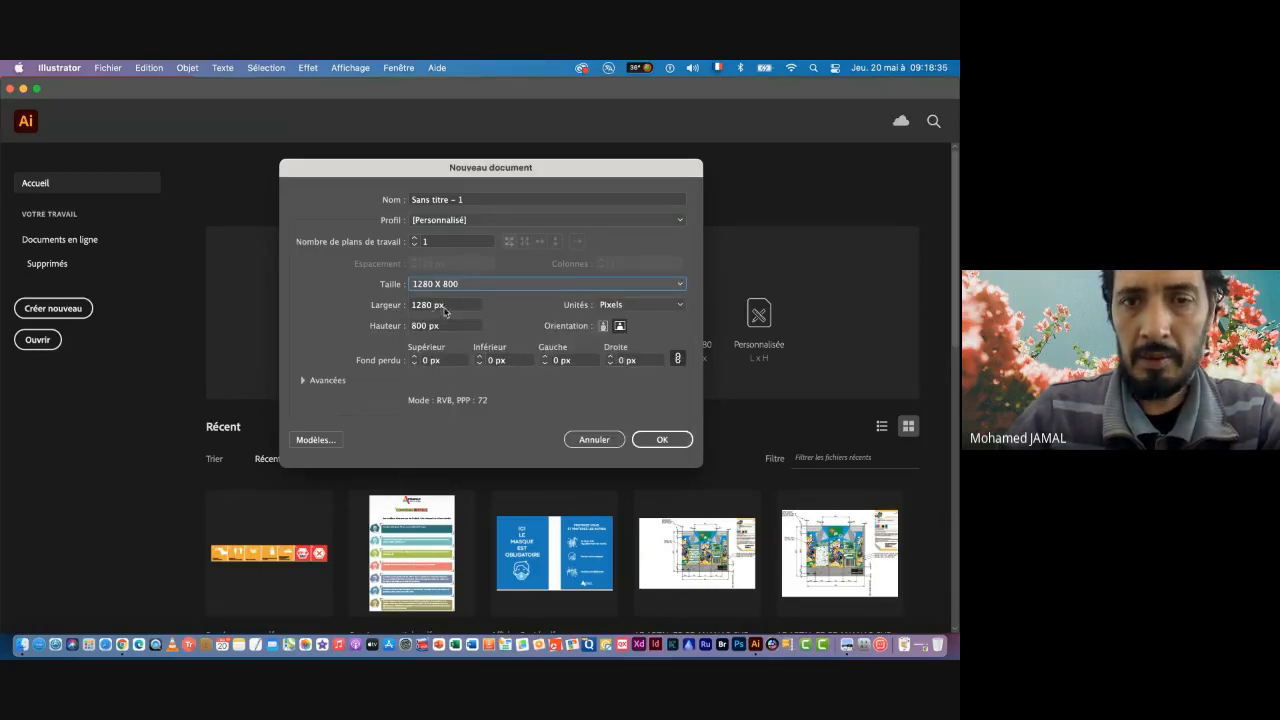
click(605, 305)
click(629, 318)
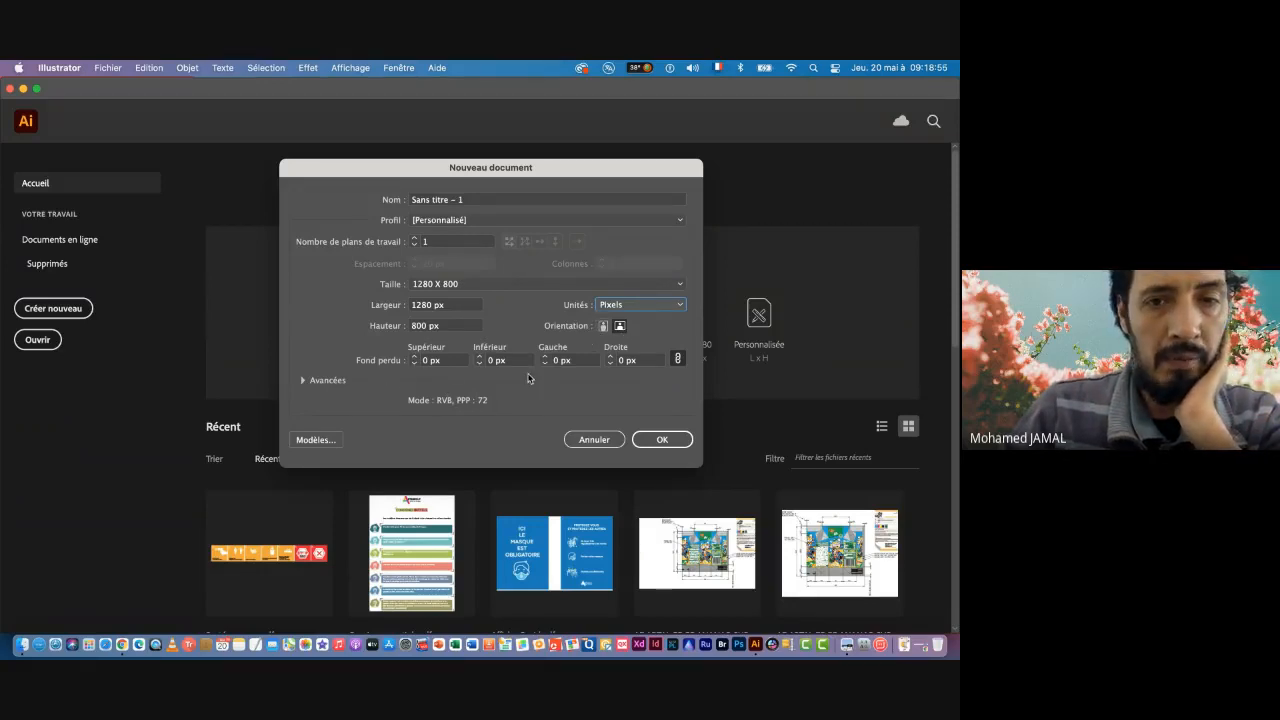
click(662, 441)
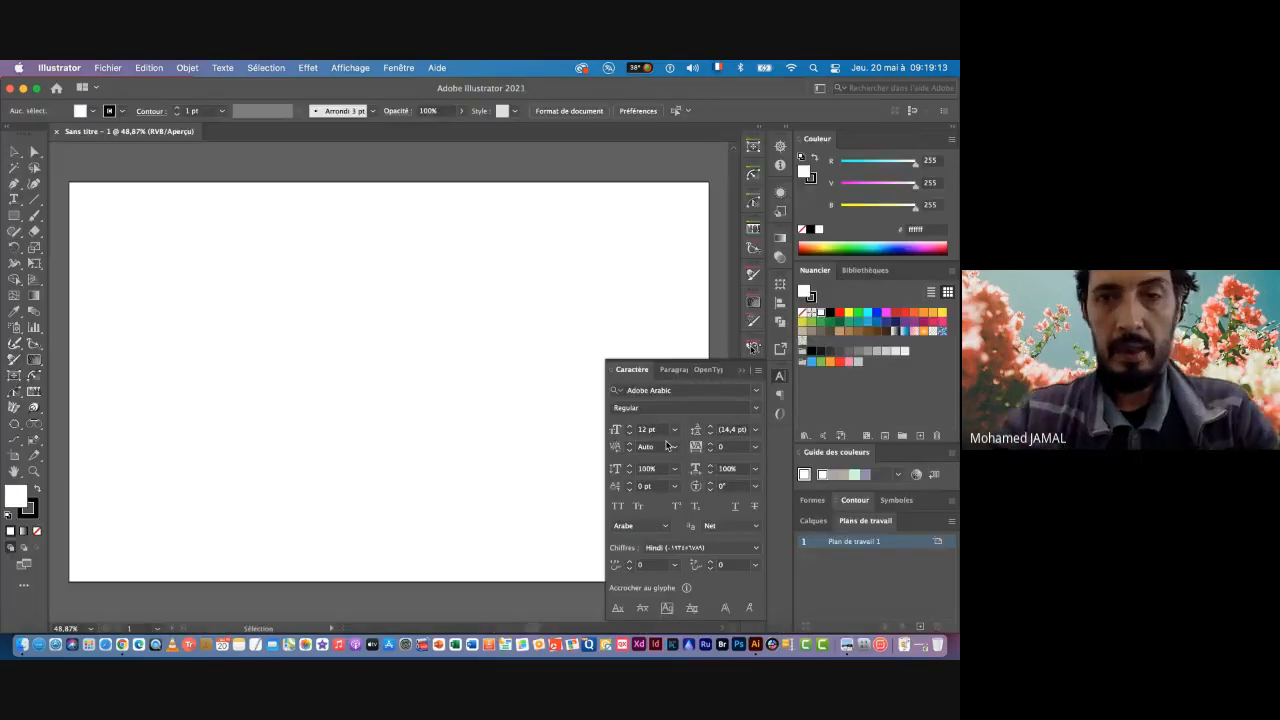
Step: Collapse the Character settings and detach the group of shape tools as a floating palette
click(738, 371)
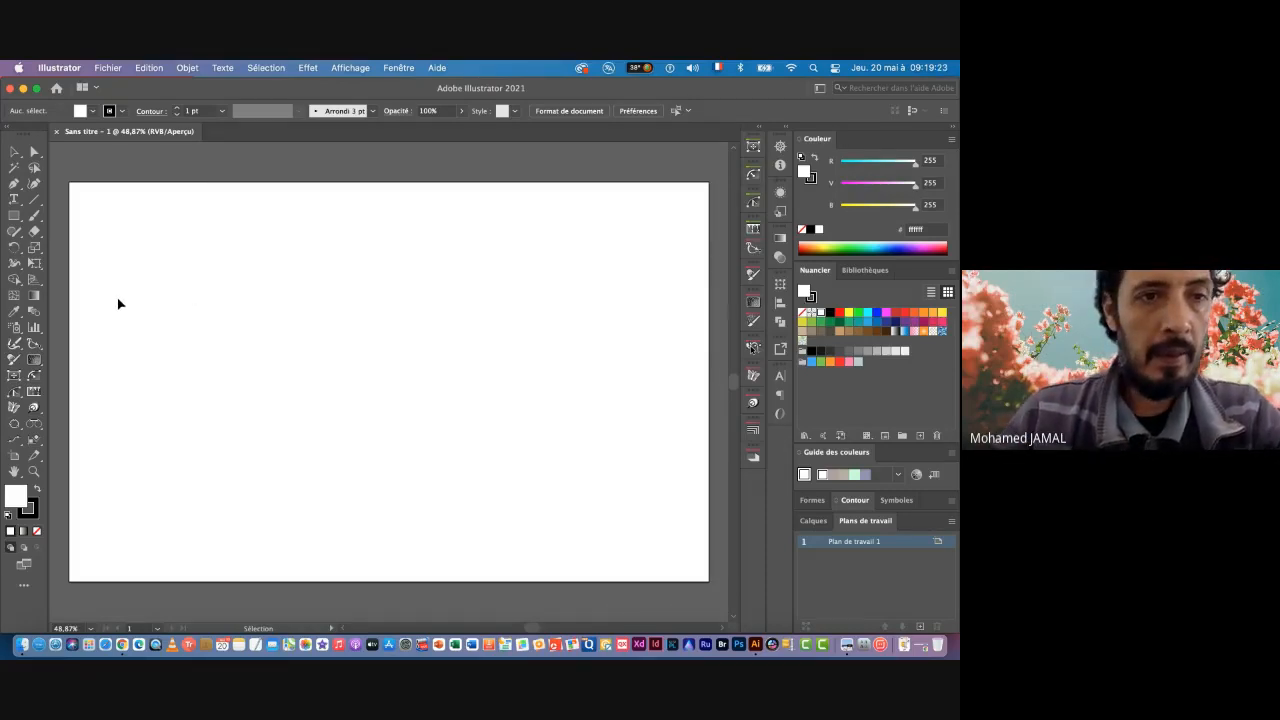
click(14, 216)
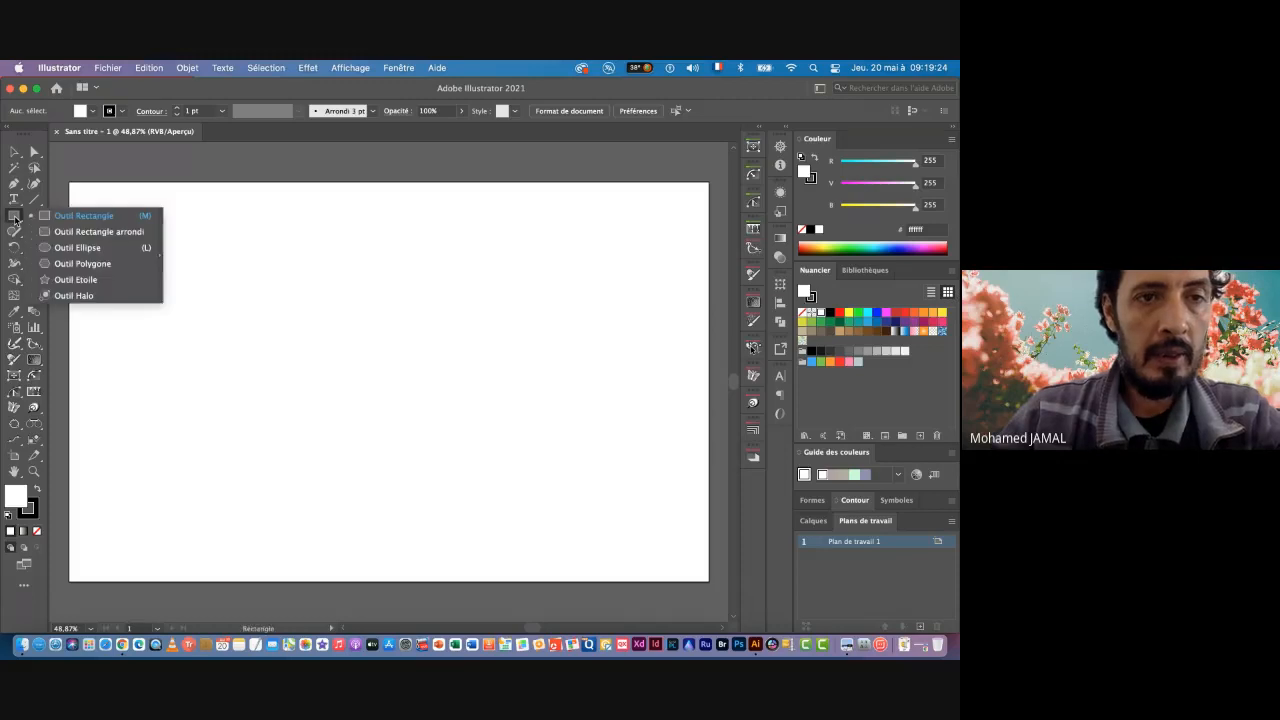
click(161, 252)
drag(80, 223, 111, 154)
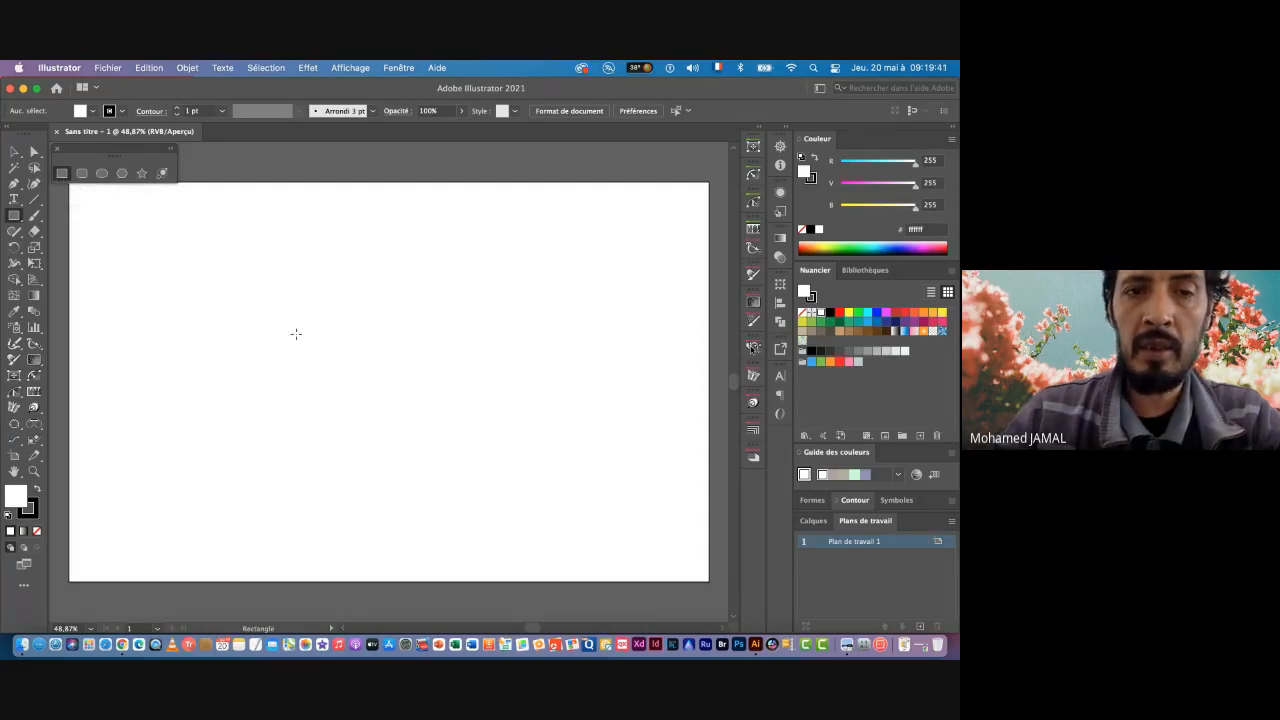
Step: Create a rectangle 50 px wide and 65 px high on the artboard using exact dimensions
drag(286, 309, 315, 350)
key(BackSpace)
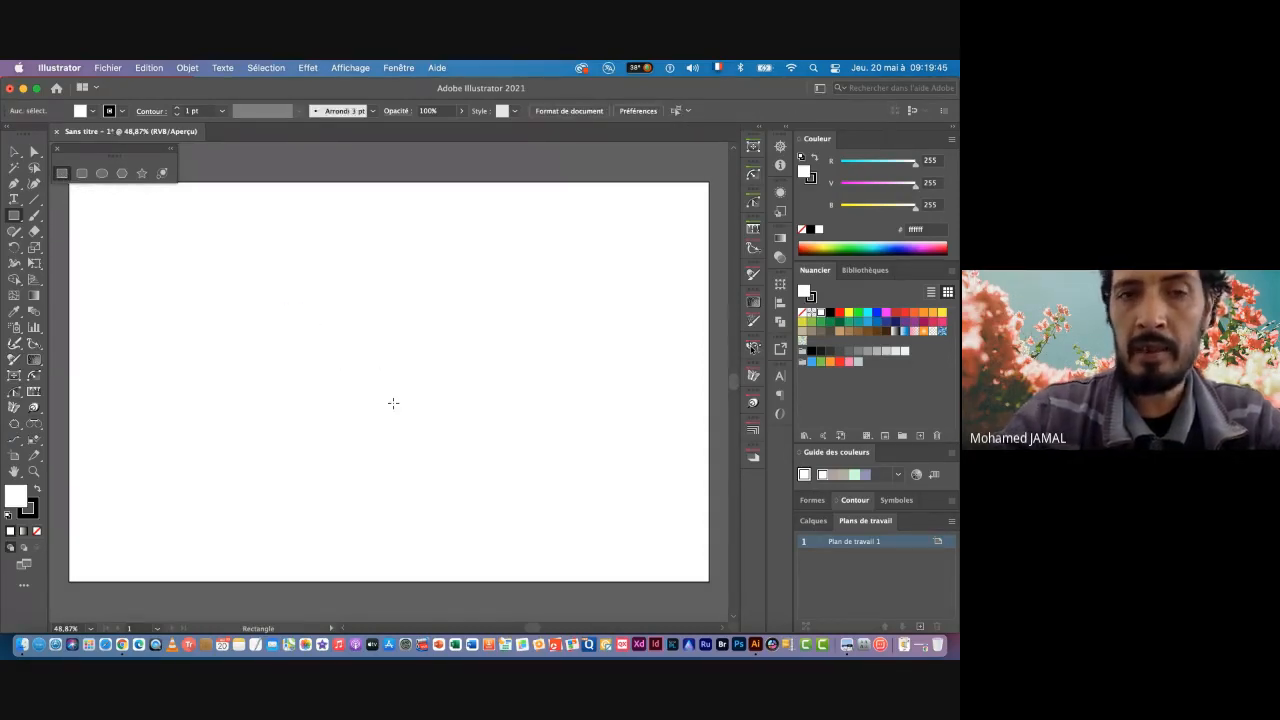
click(268, 327)
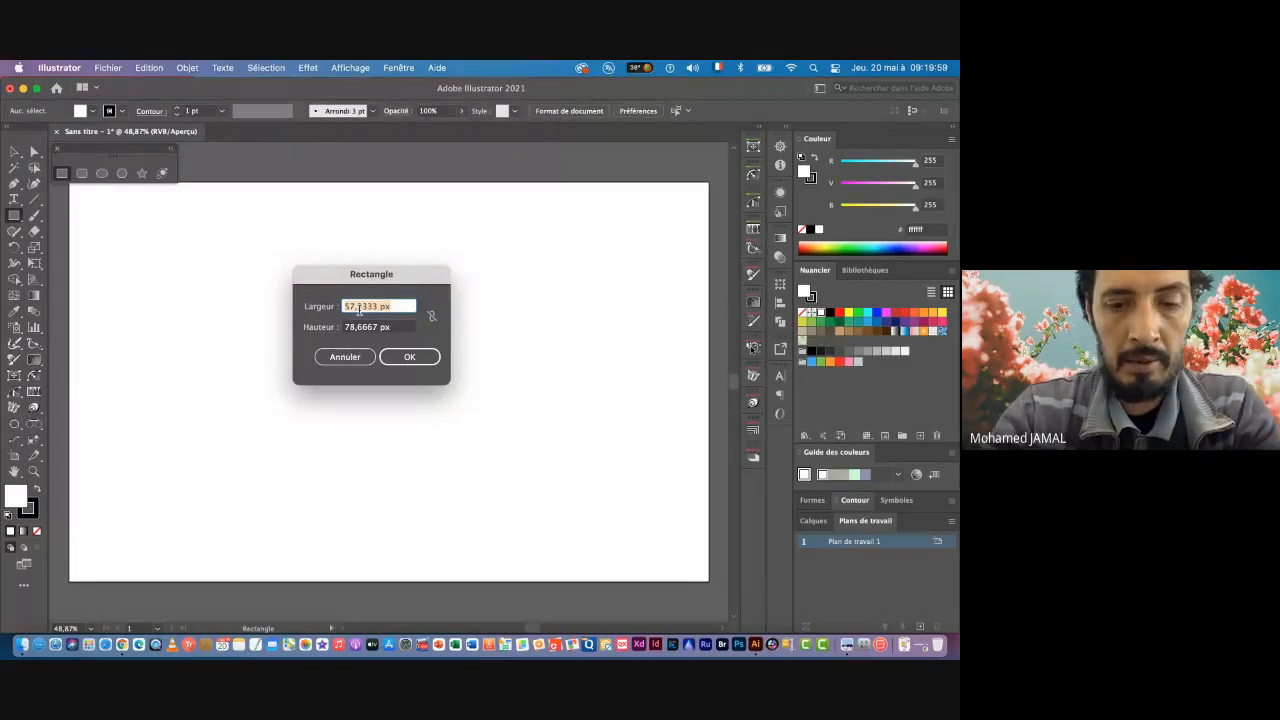
text(50)
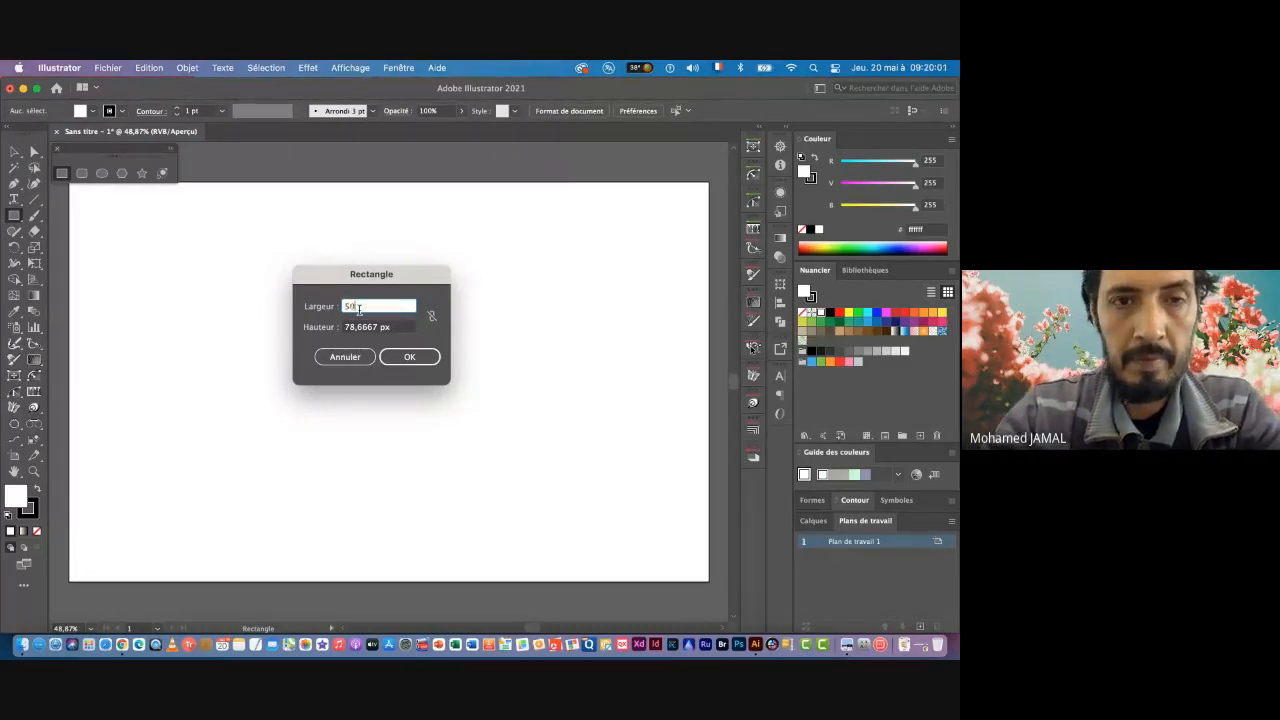
key(Tab)
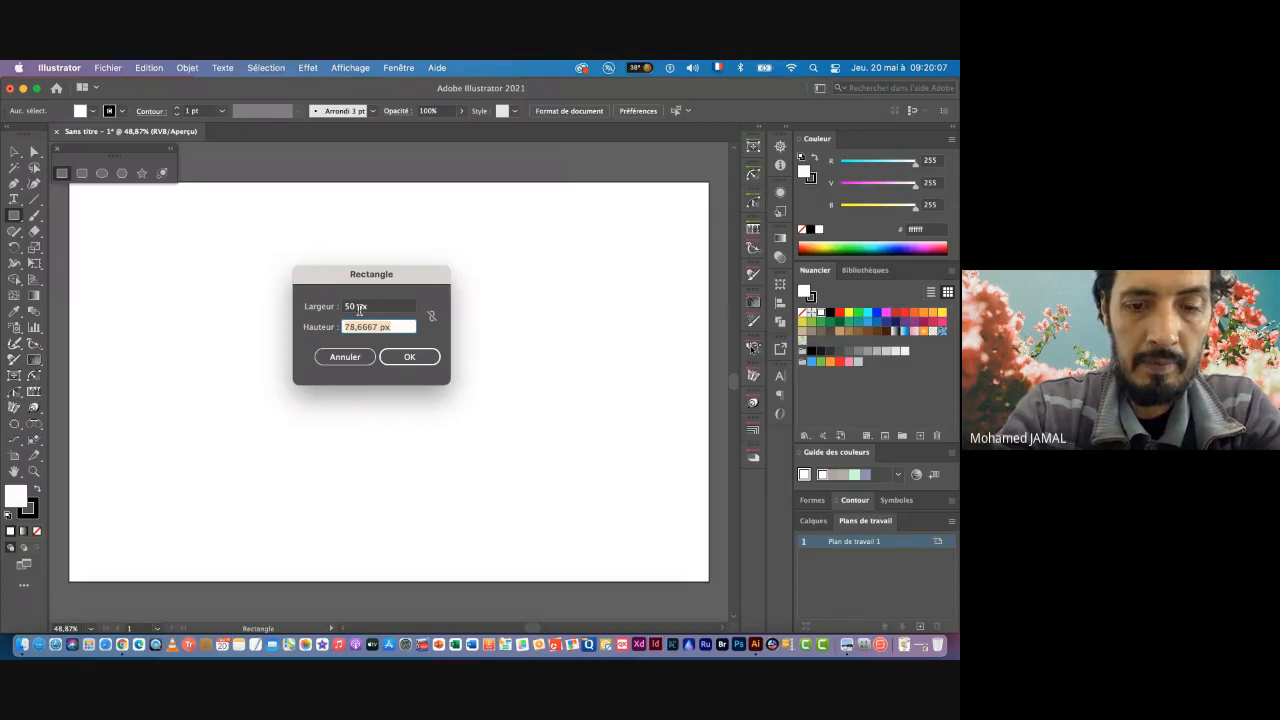
text(65)
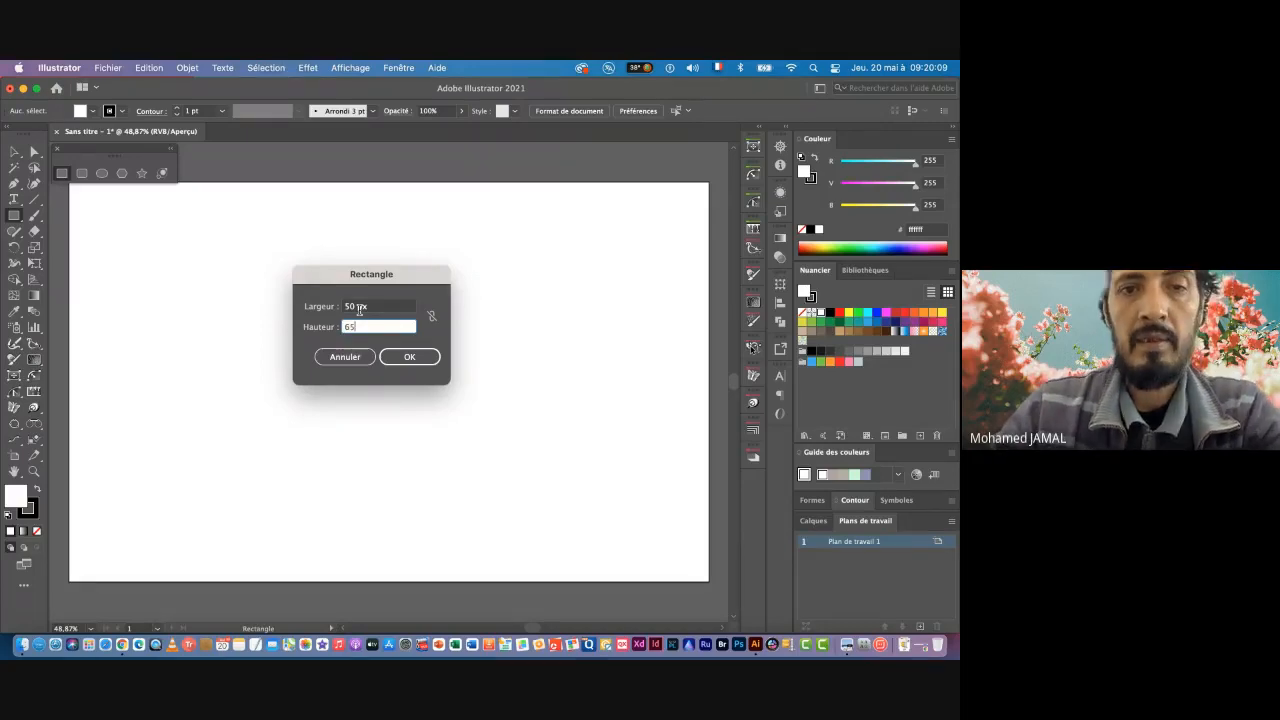
click(396, 364)
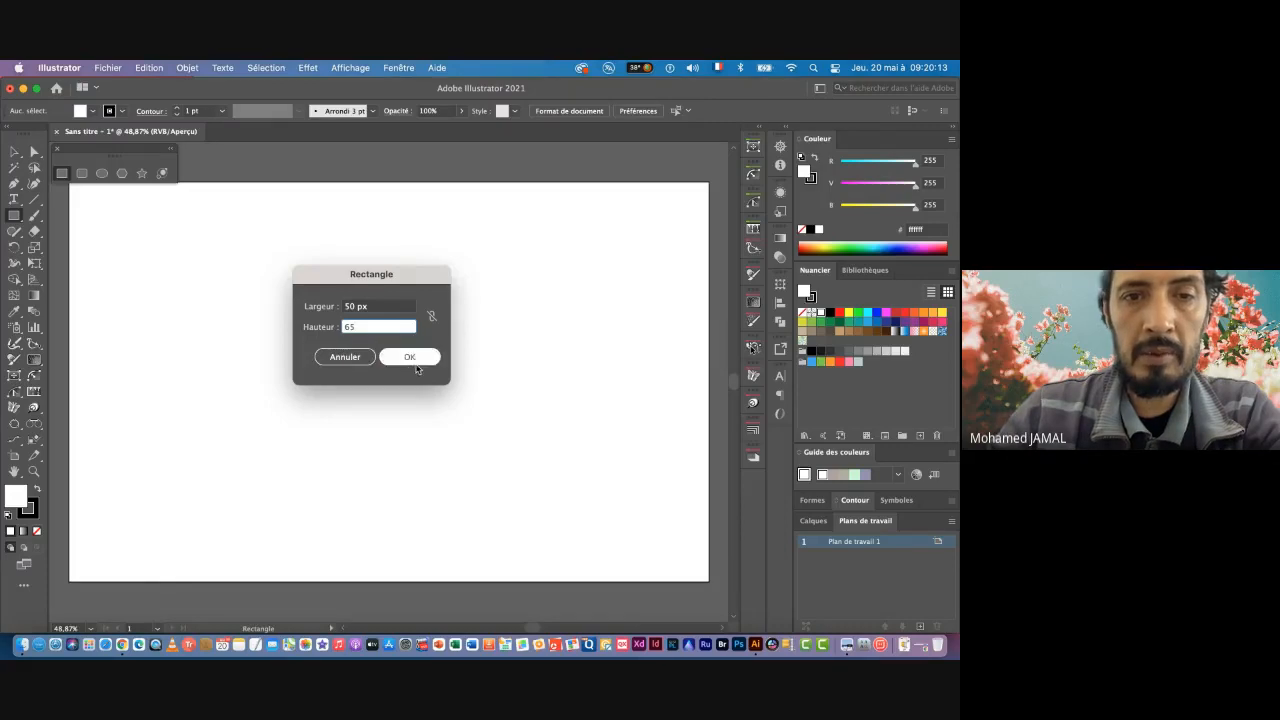
click(407, 359)
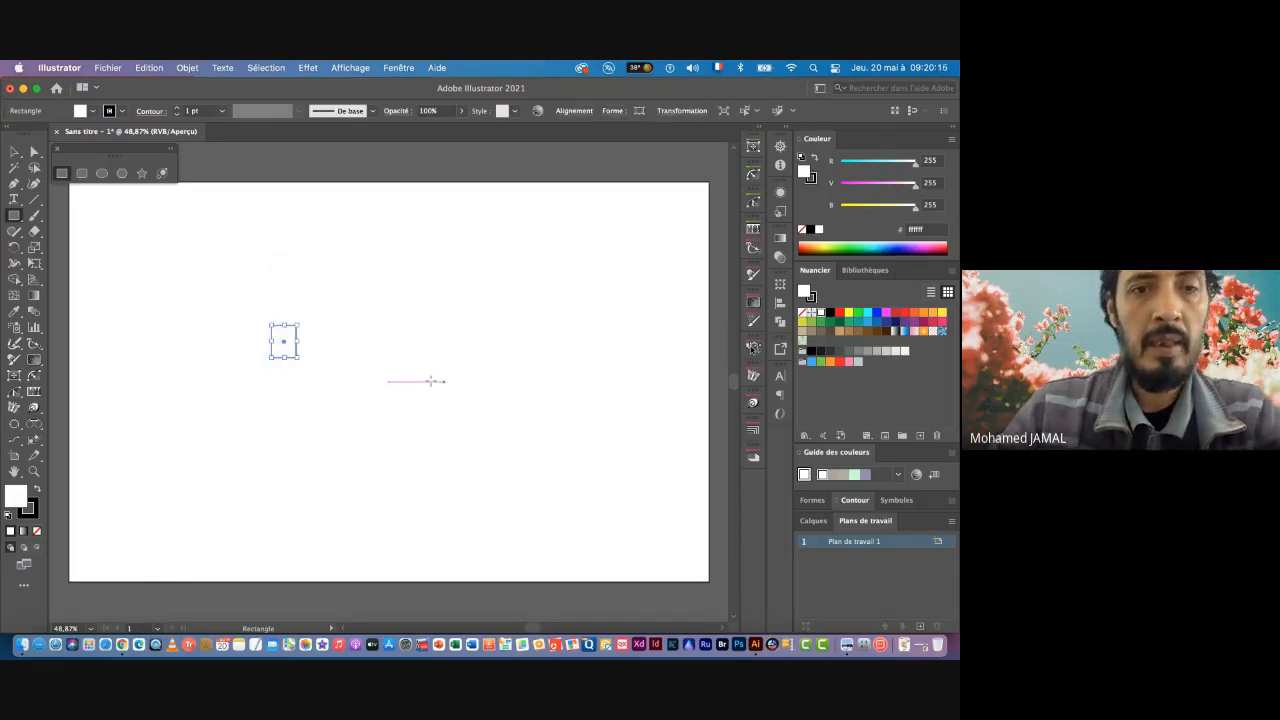
Step: Display the Contour settings and align the rectangle's stroke to the centre of its path
key(z)
drag(266, 370, 469, 357)
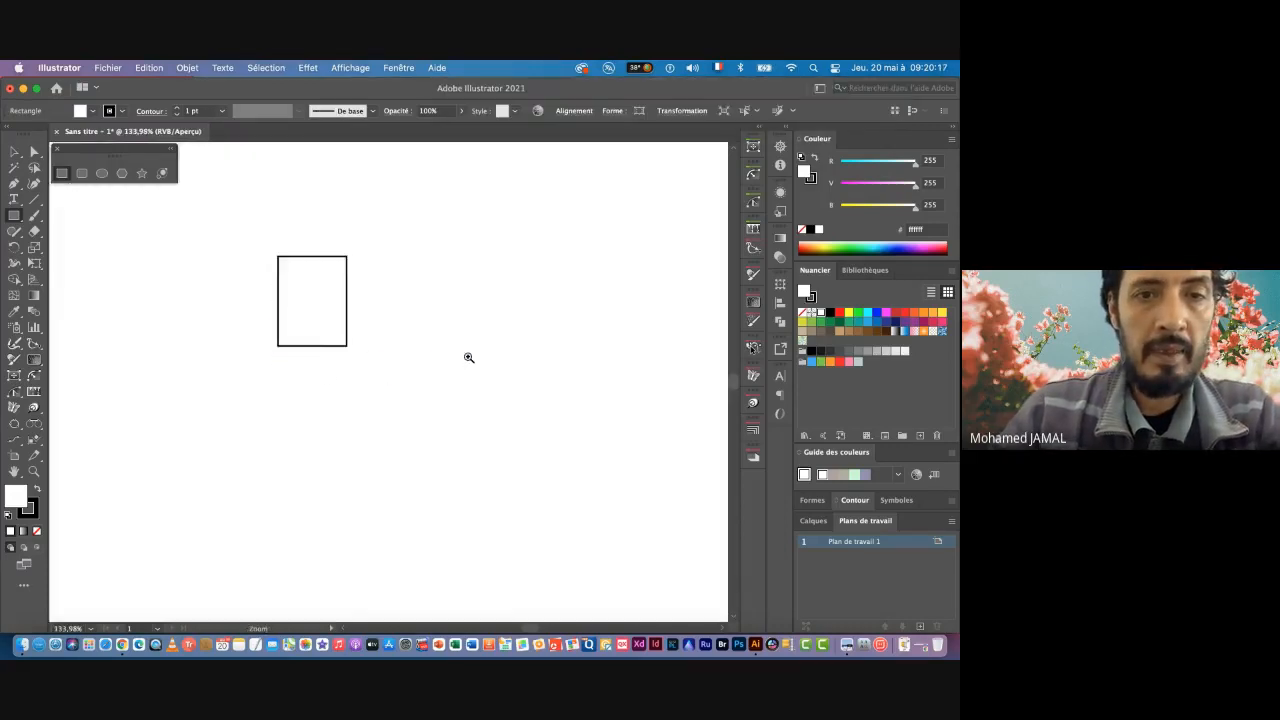
drag(354, 303, 400, 391)
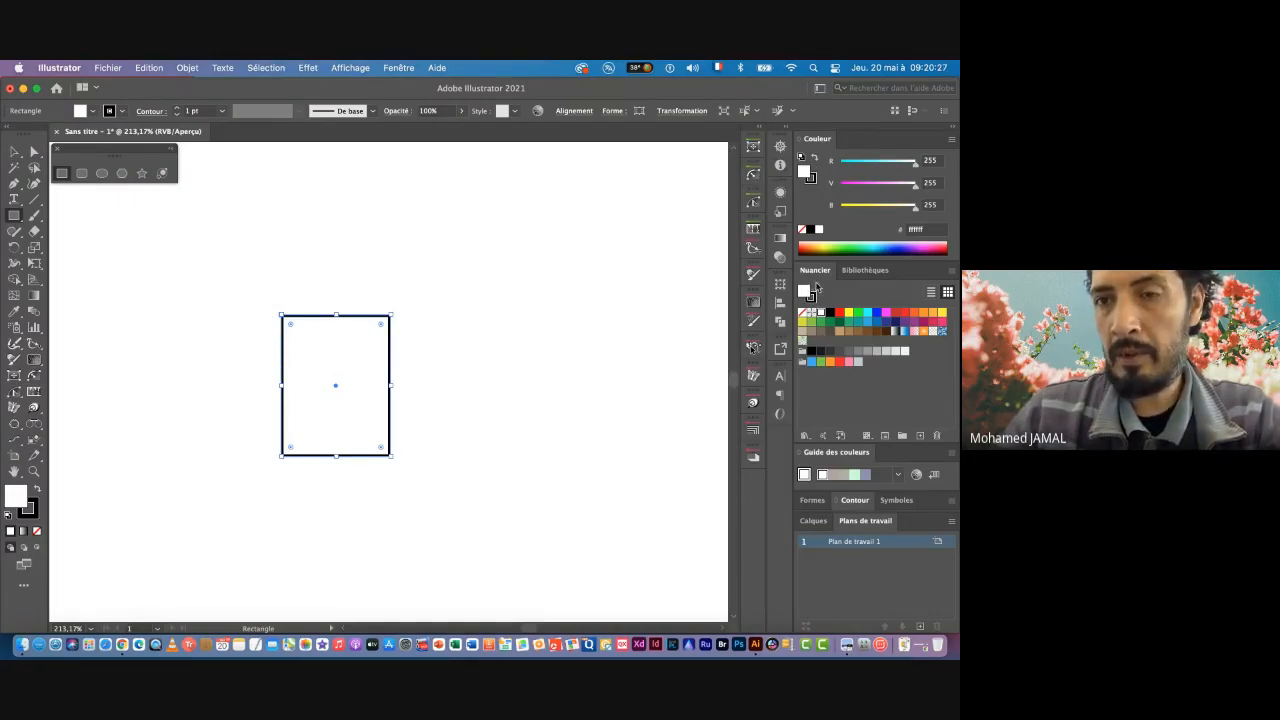
click(398, 68)
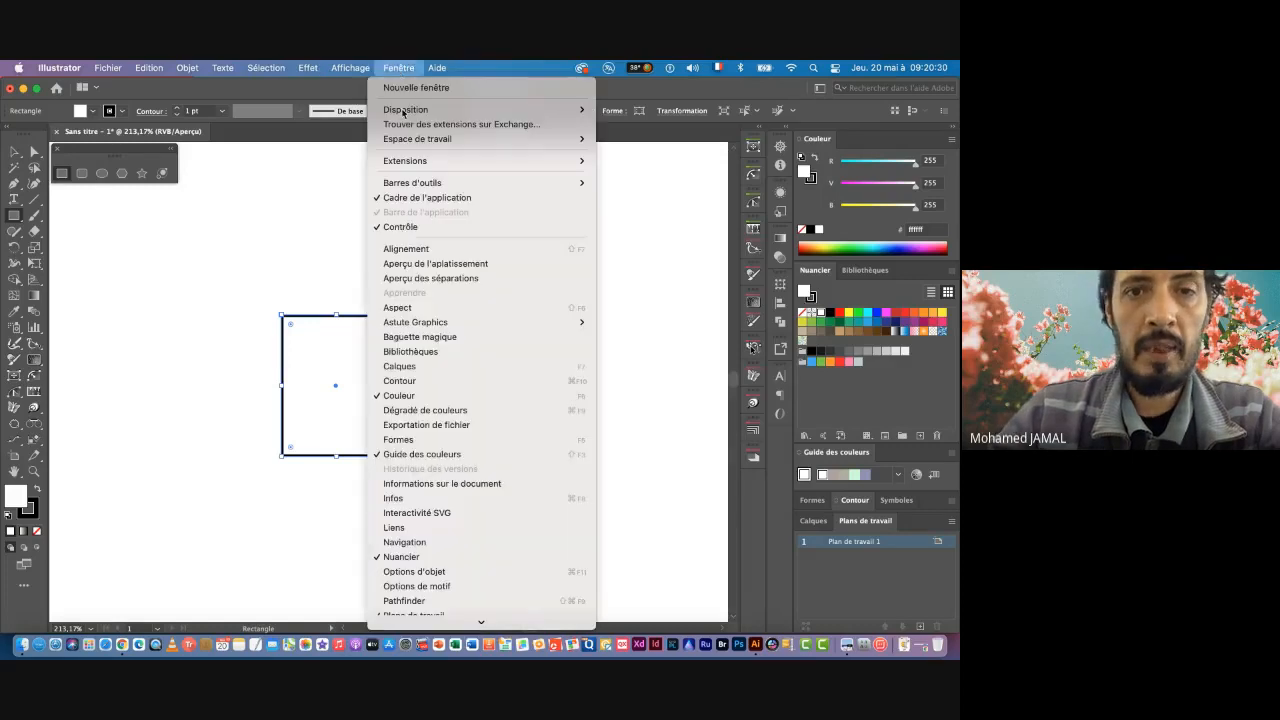
click(418, 385)
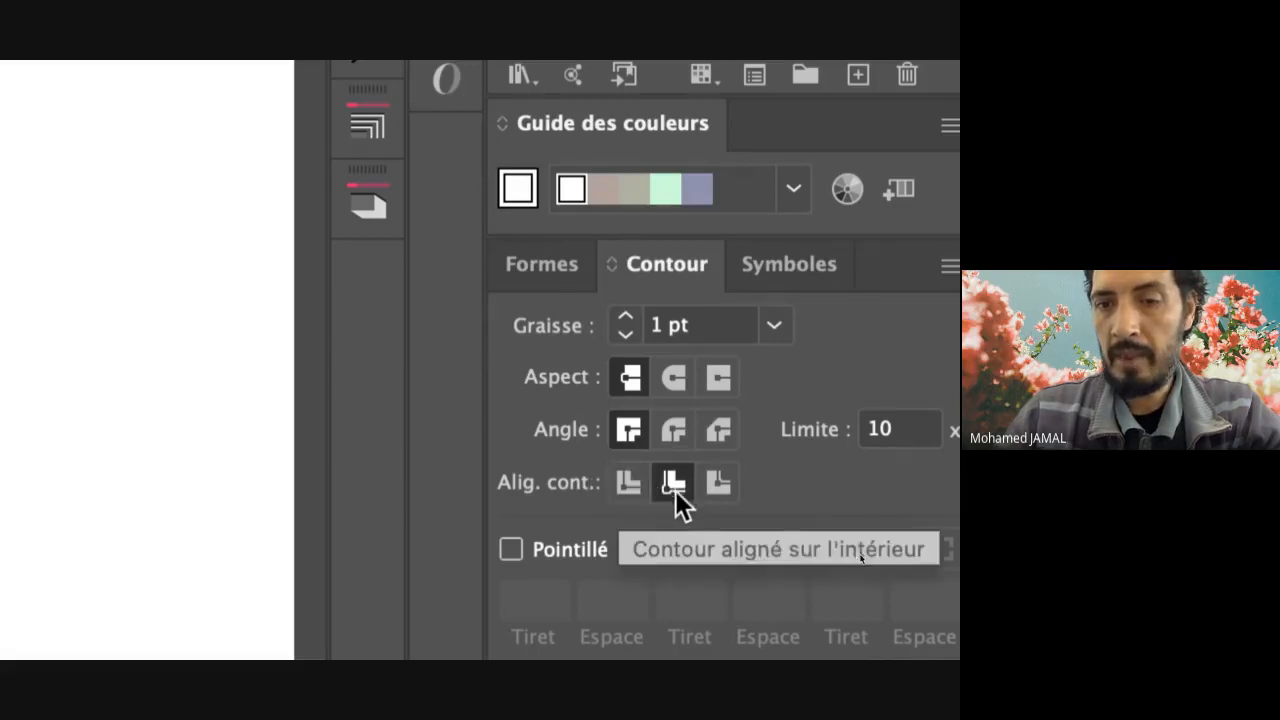
click(626, 484)
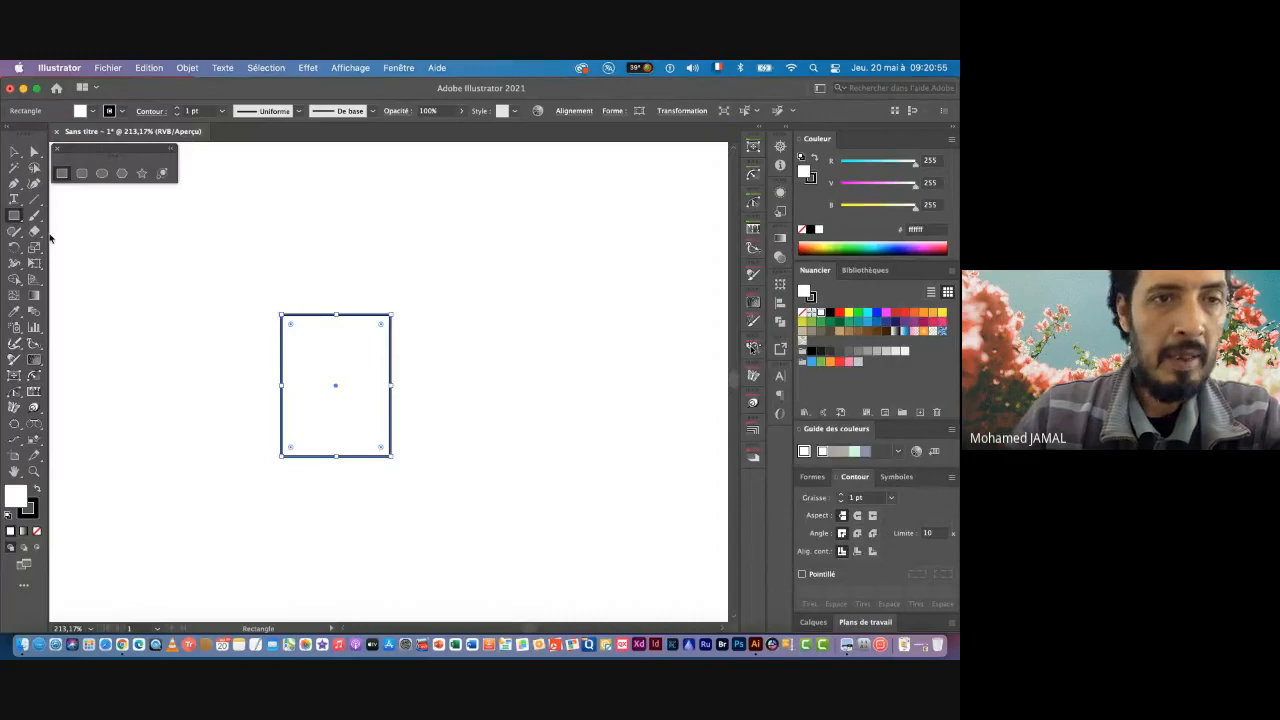
Step: Create an ellipse 60 px wide and 30 px high just above the rectangle, using exact dimensions
click(101, 173)
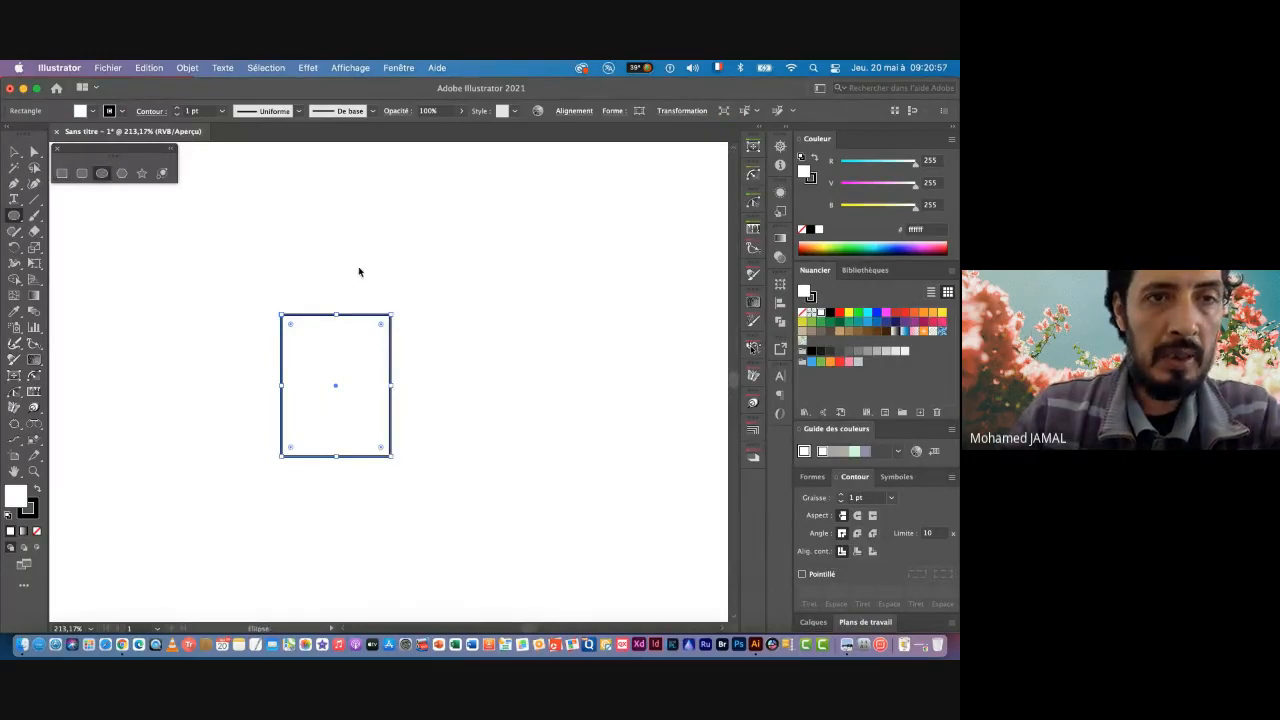
click(322, 267)
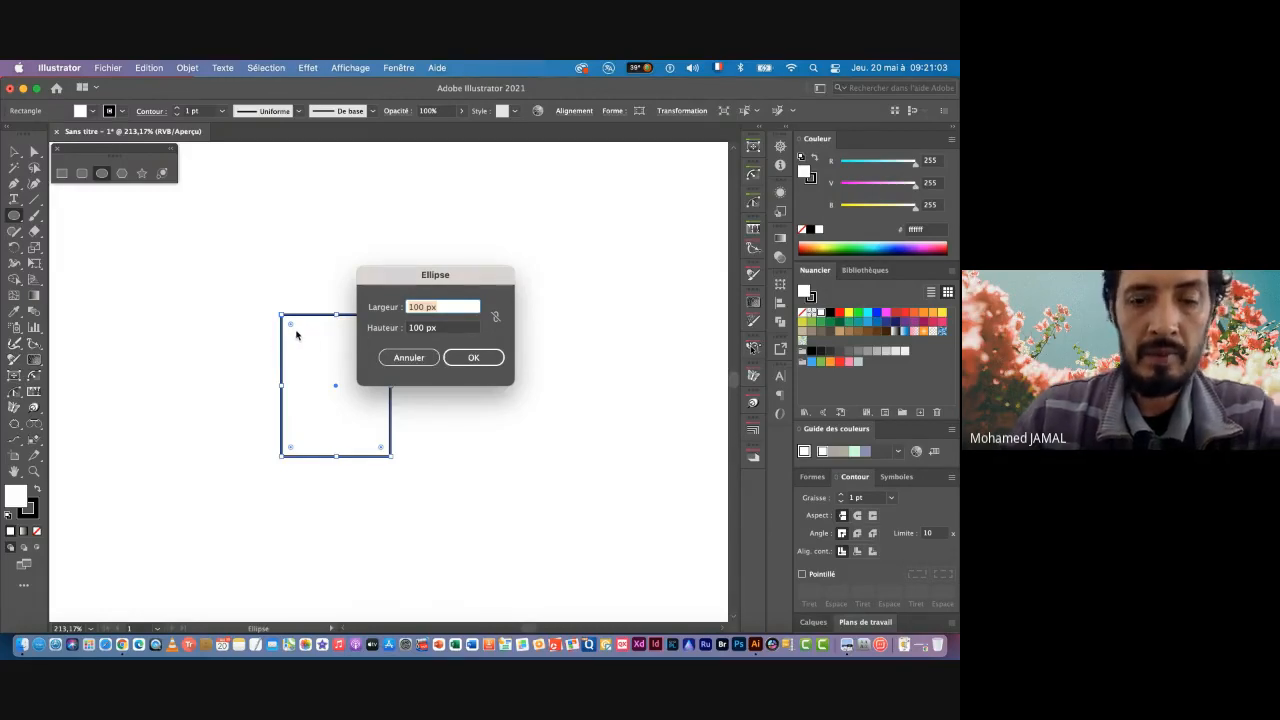
text(60)
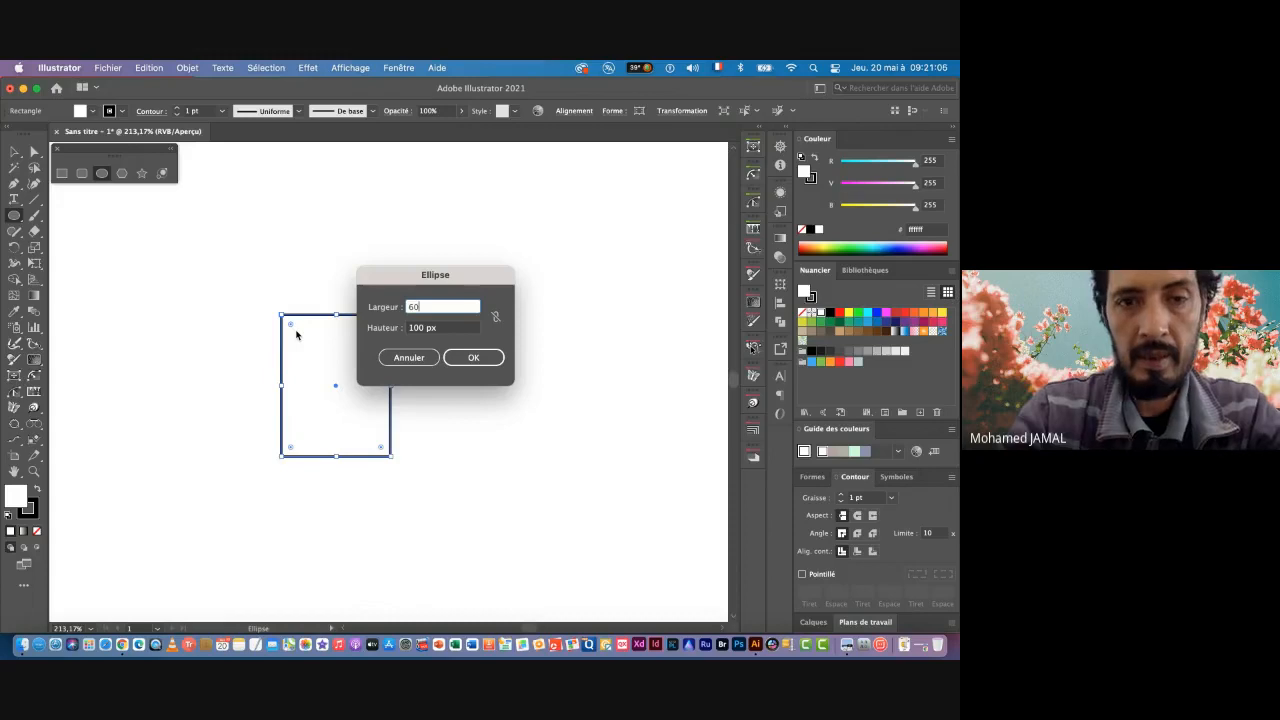
key(Tab)
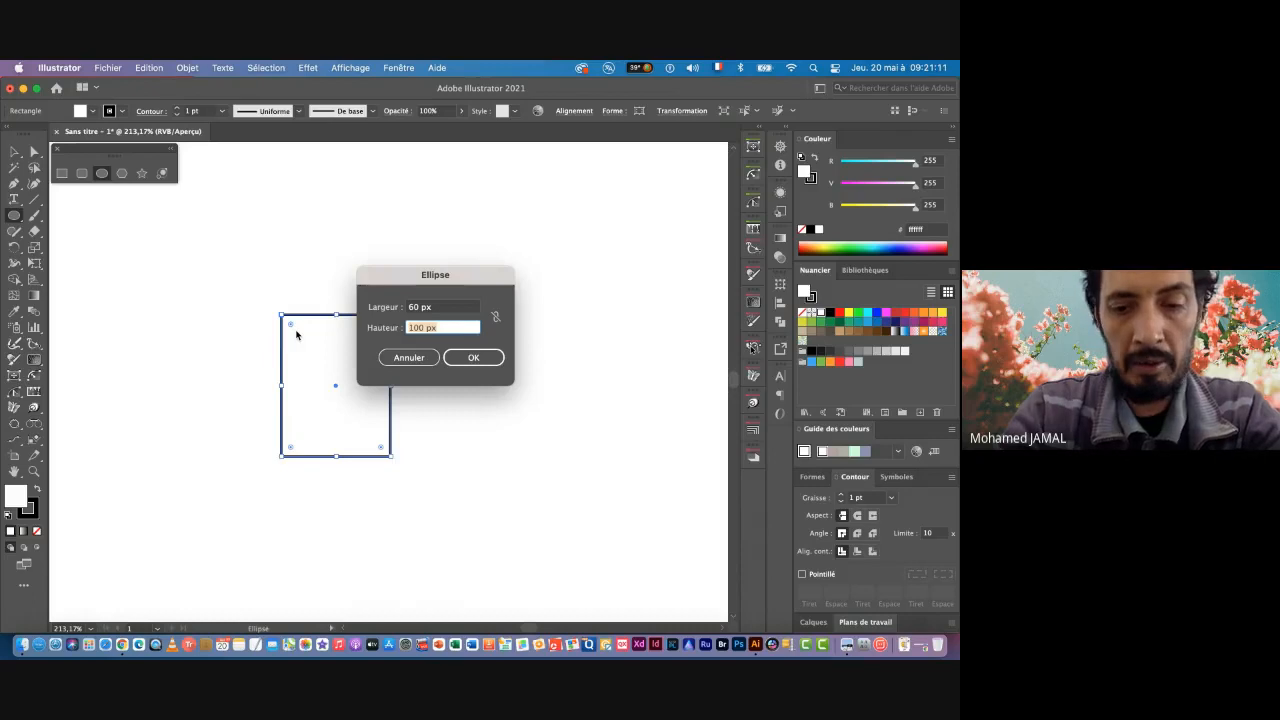
text(30)
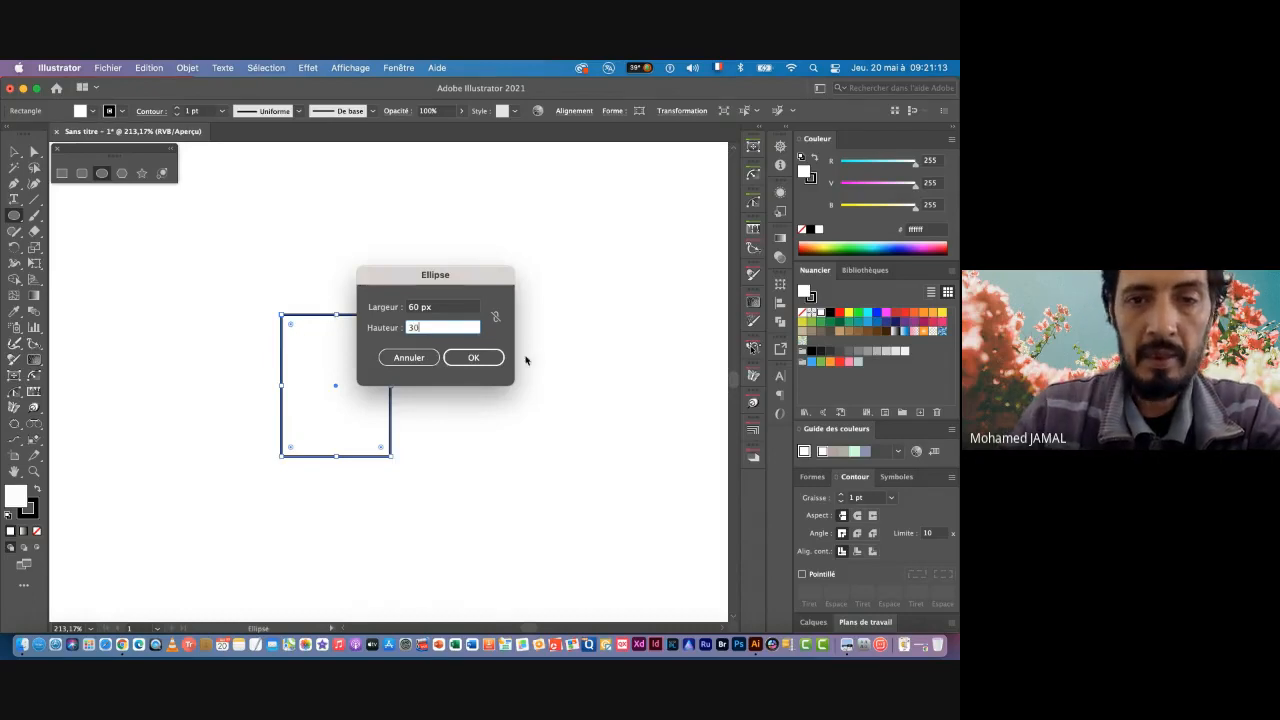
click(475, 357)
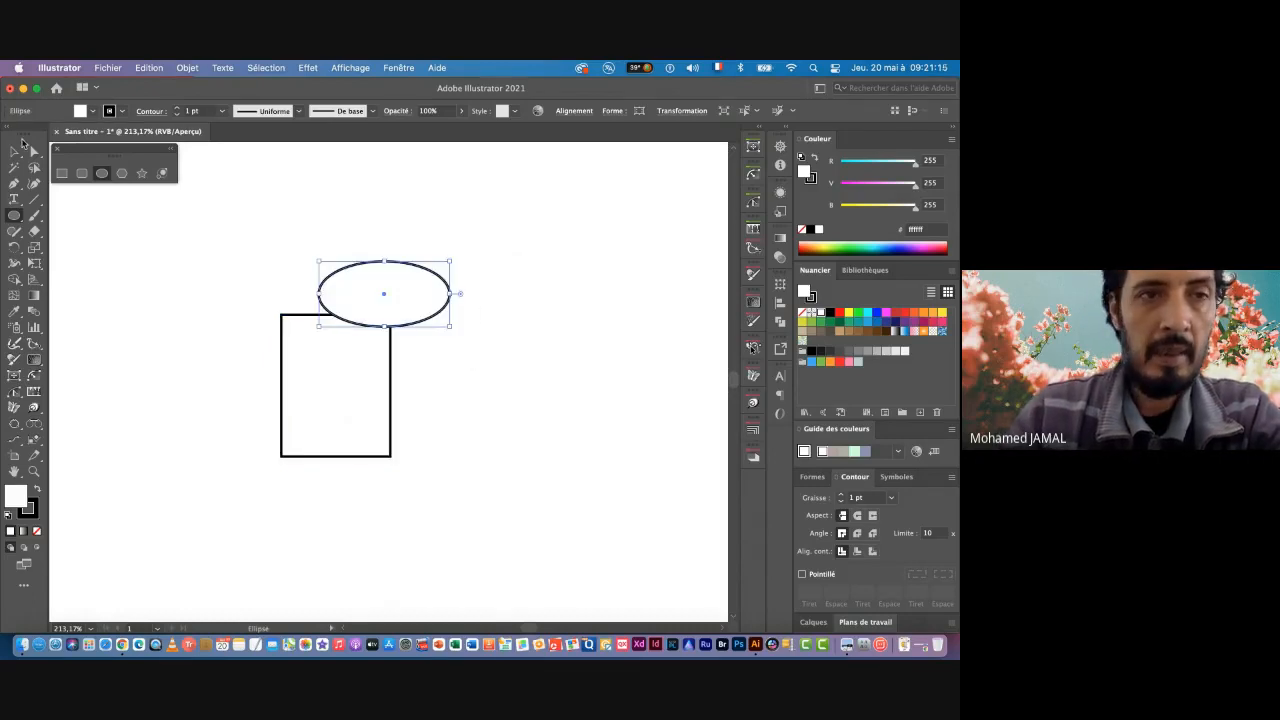
Step: Examine the display commands to find the one that switches the artwork to outlines (Tracés)
click(15, 151)
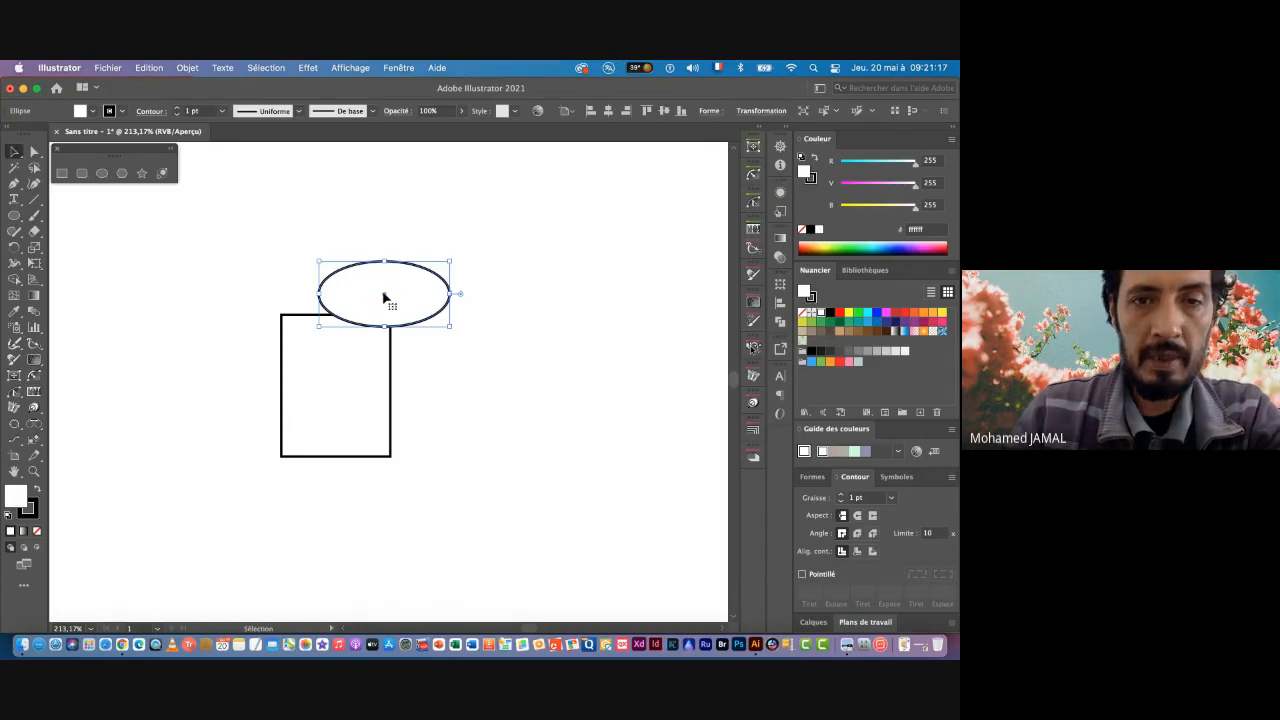
click(348, 68)
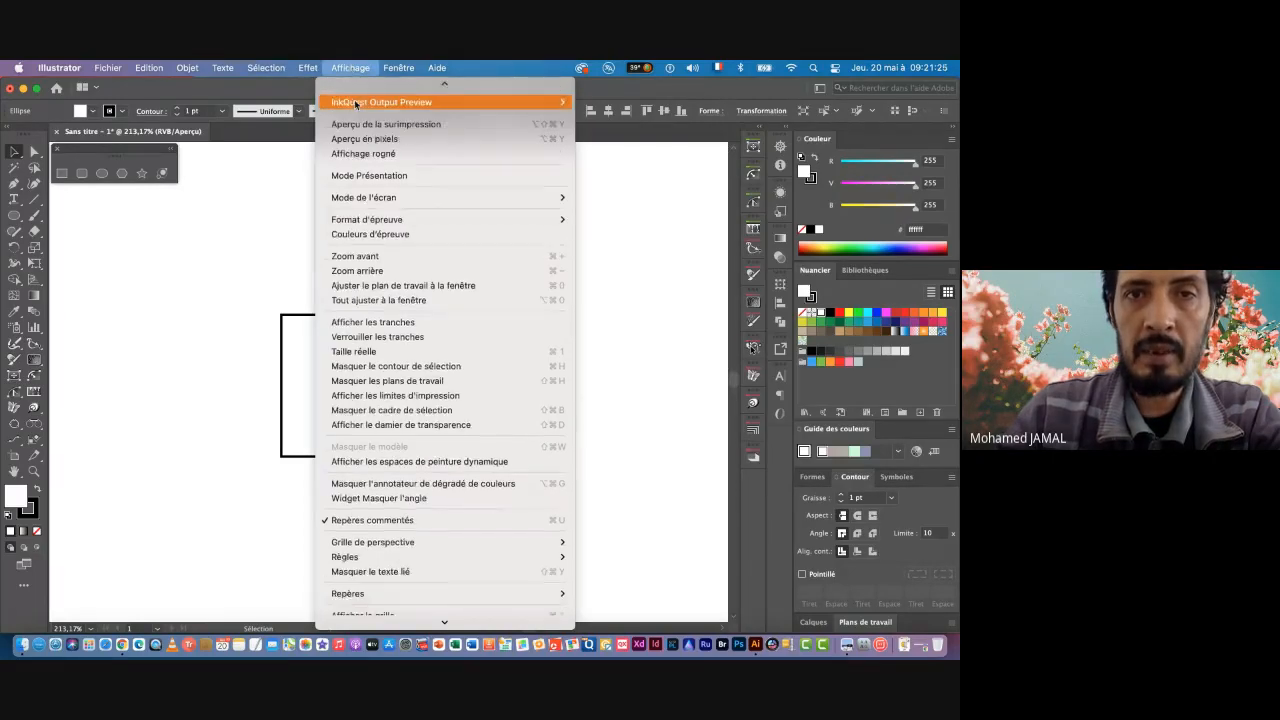
click(355, 104)
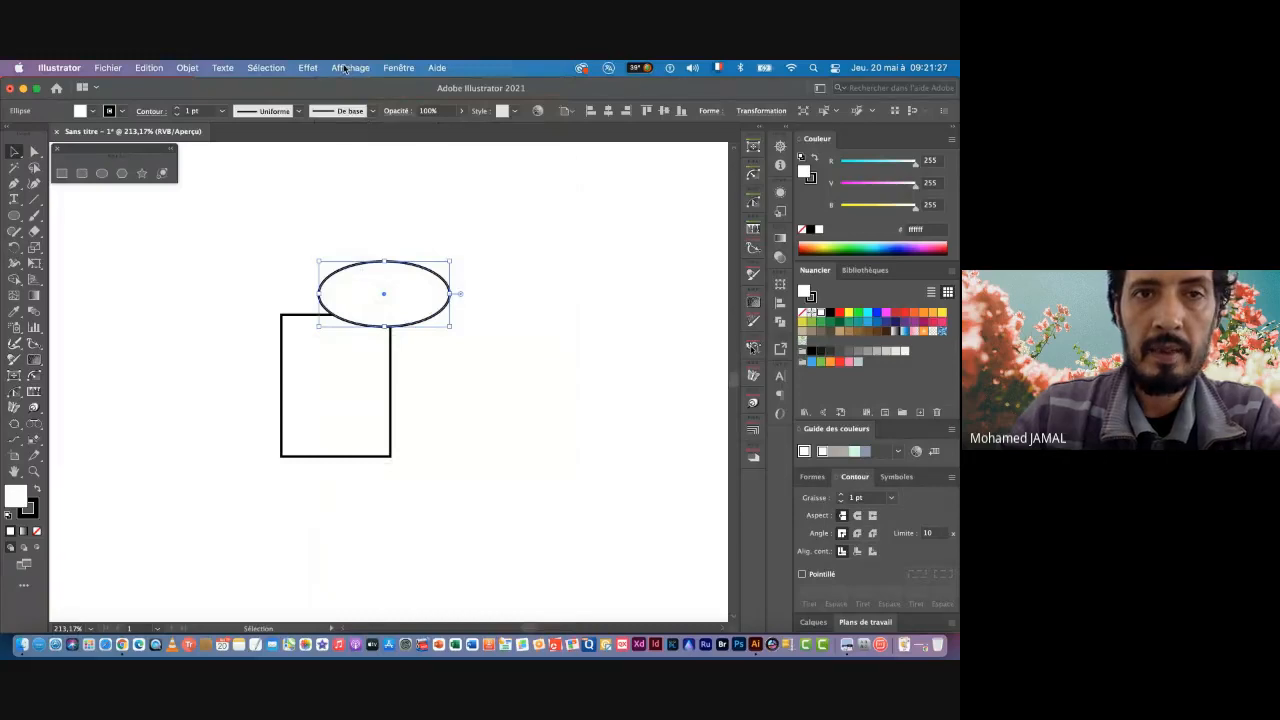
click(348, 68)
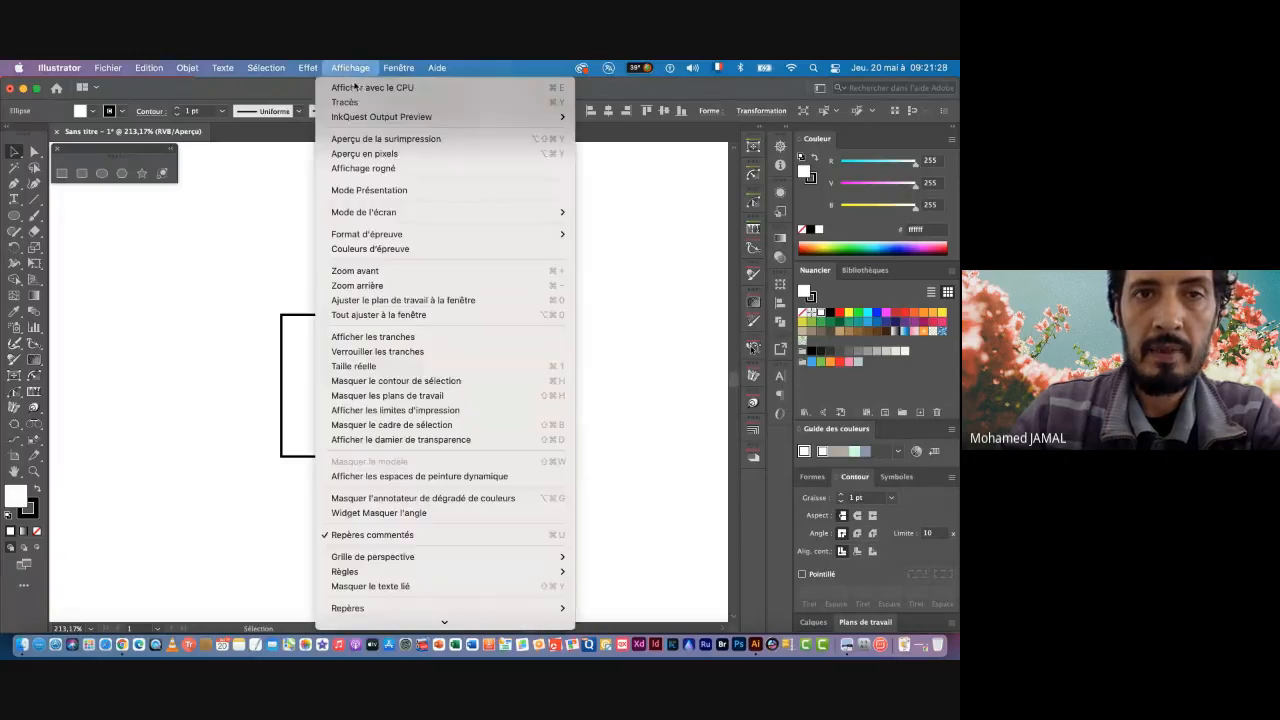
click(460, 102)
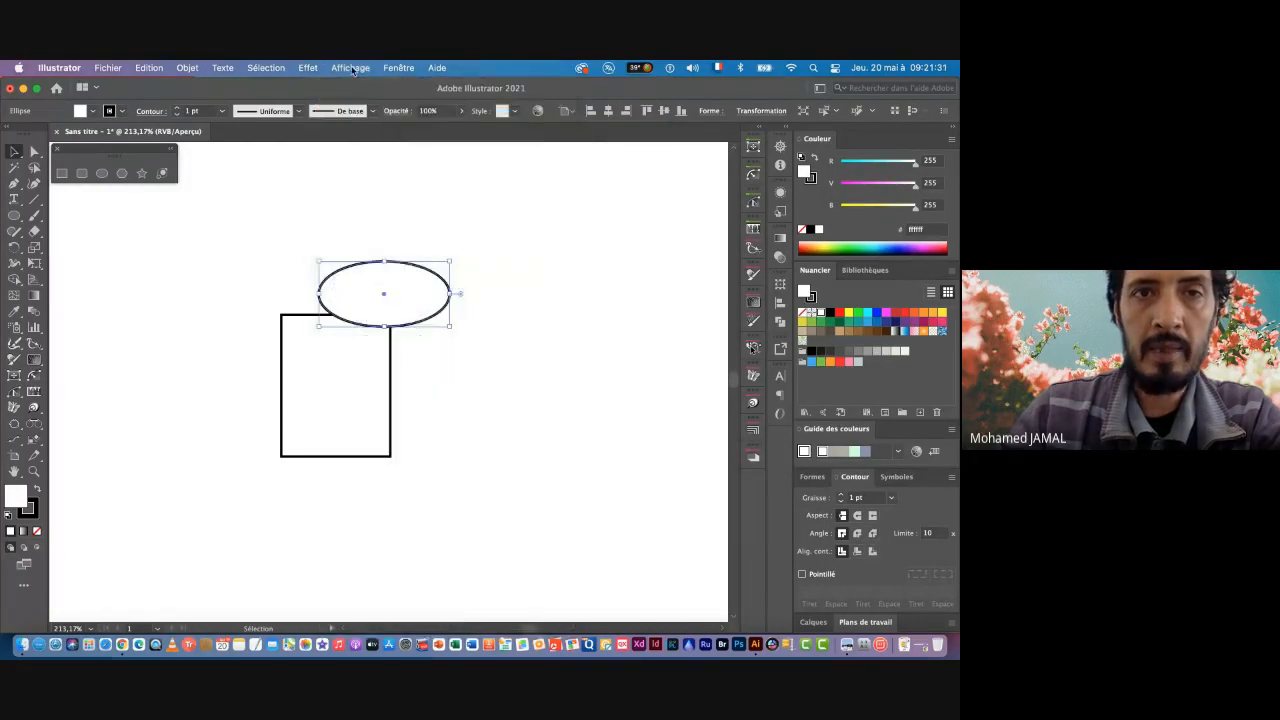
click(350, 68)
click(358, 102)
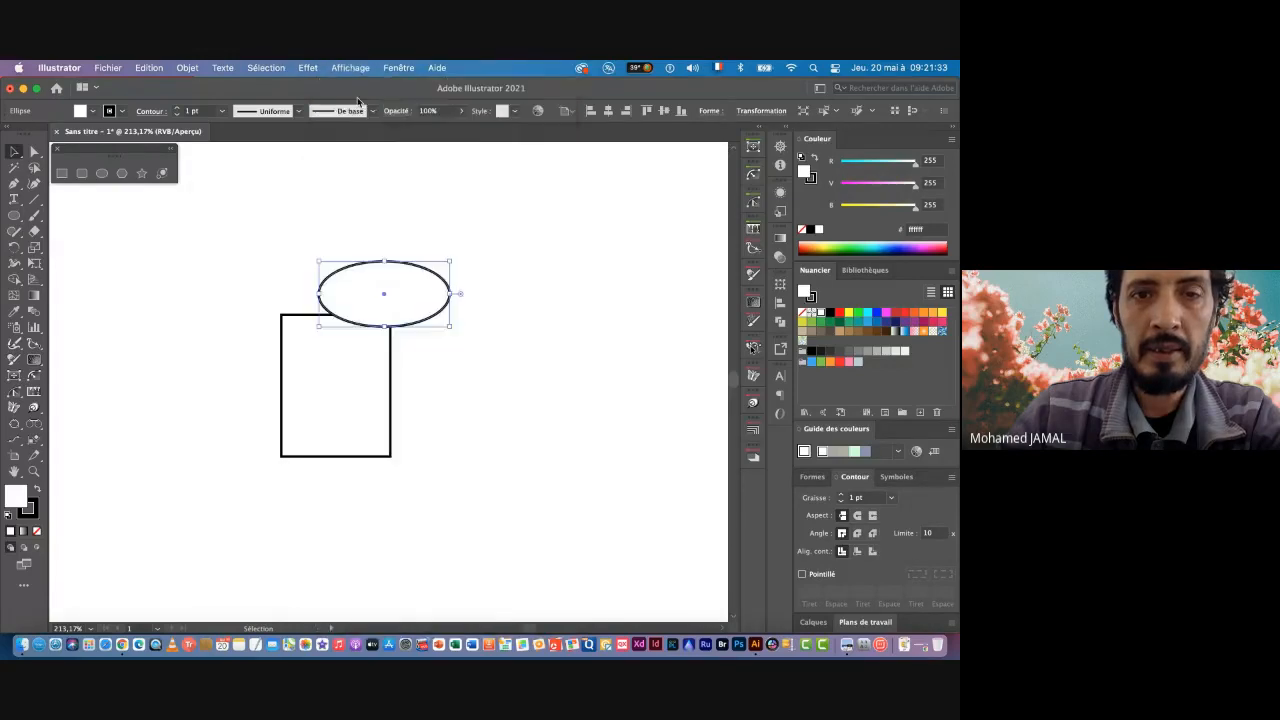
click(356, 70)
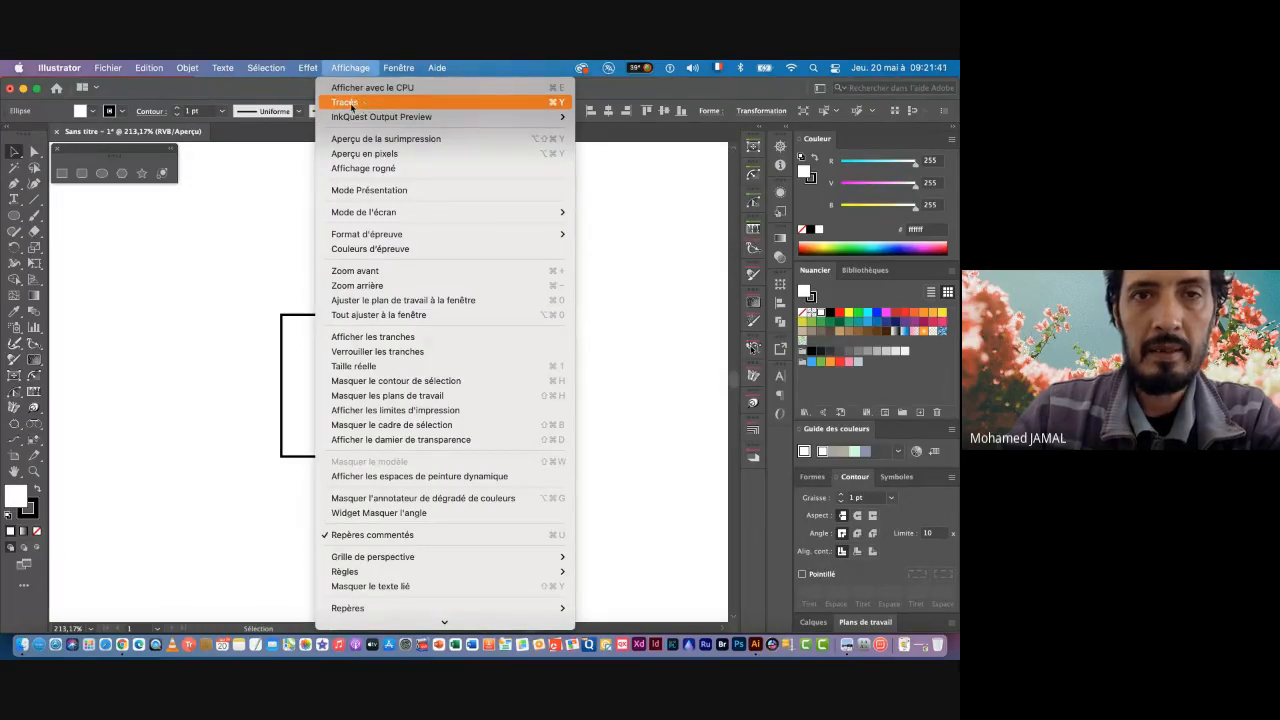
click(265, 205)
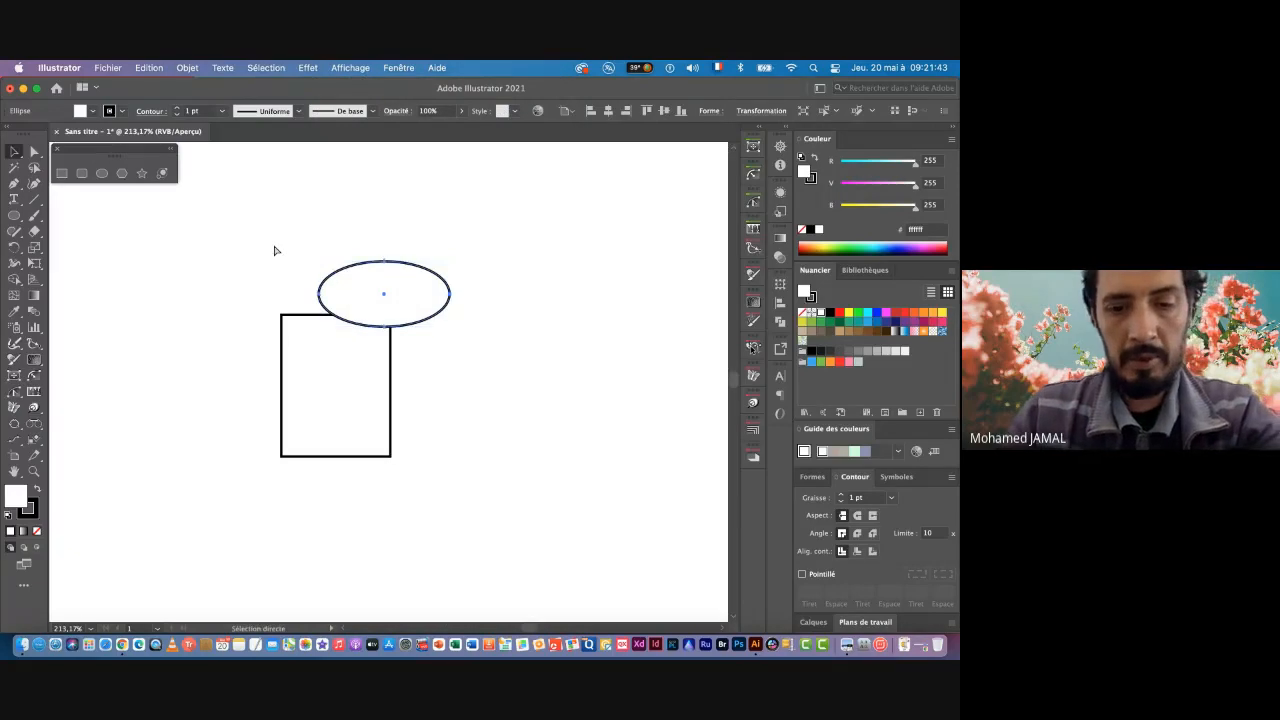
Step: Toggle the artwork between preview and outline display, and leave the document in outline display
key(super+y)
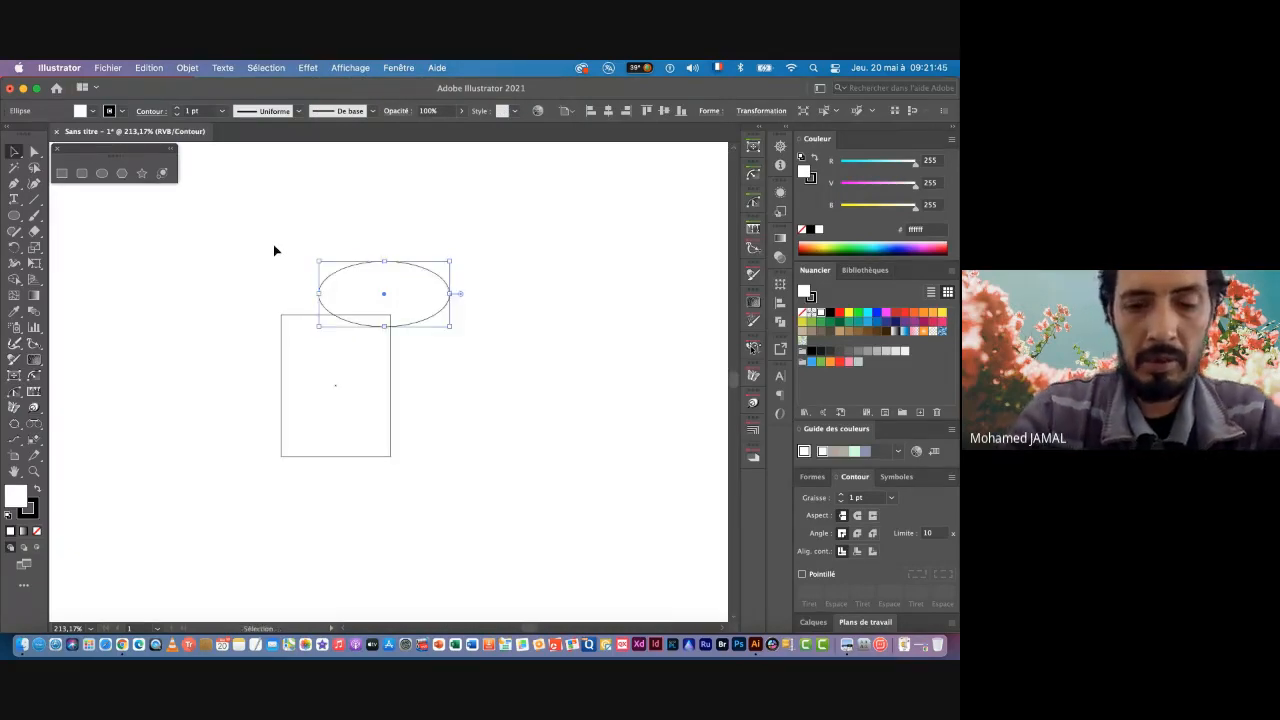
key(super+y)
key(super+y)
key(super+y)
key(super+y)
key(super+y)
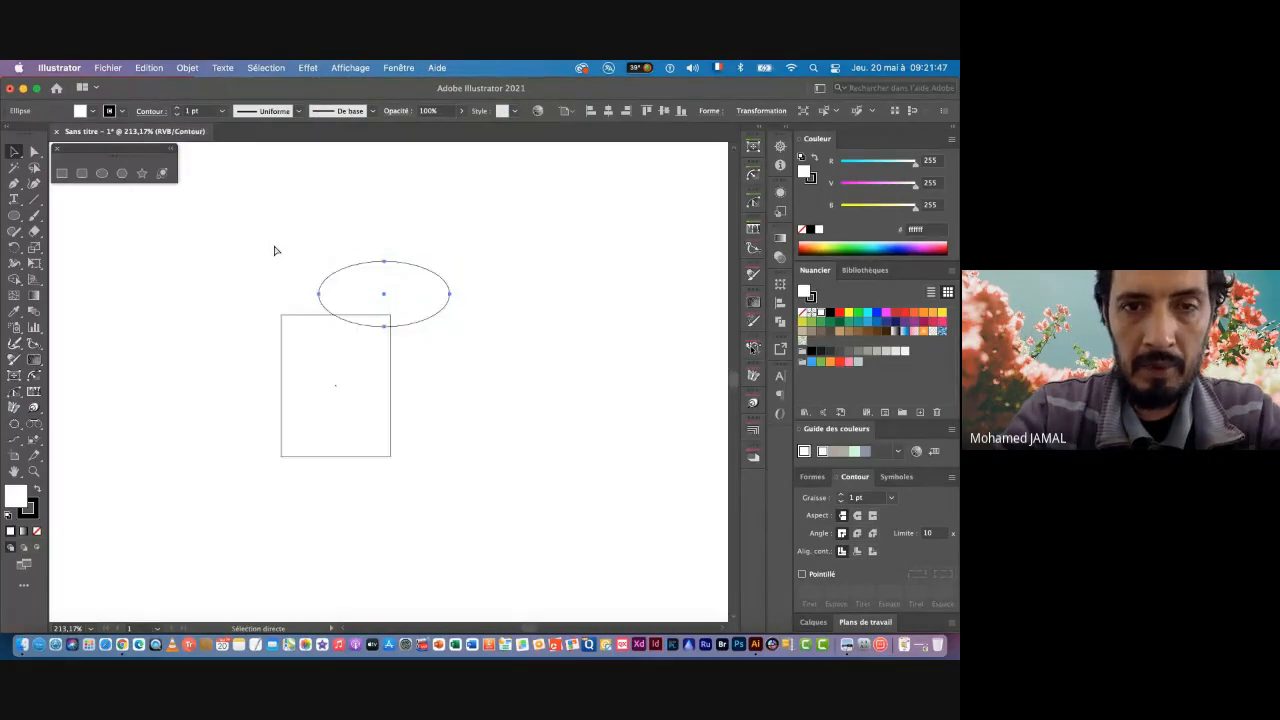
key(super+y)
key(super+y)
key(super+y)
key(super+y)
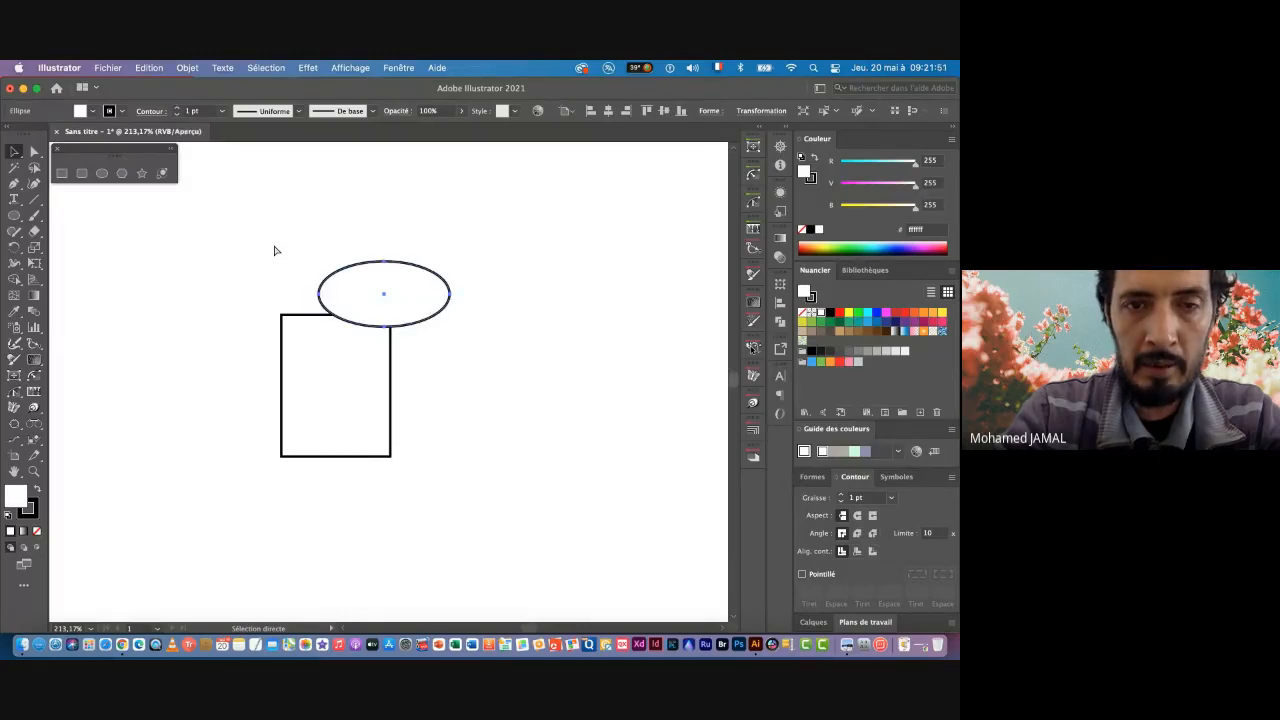
key(super+y)
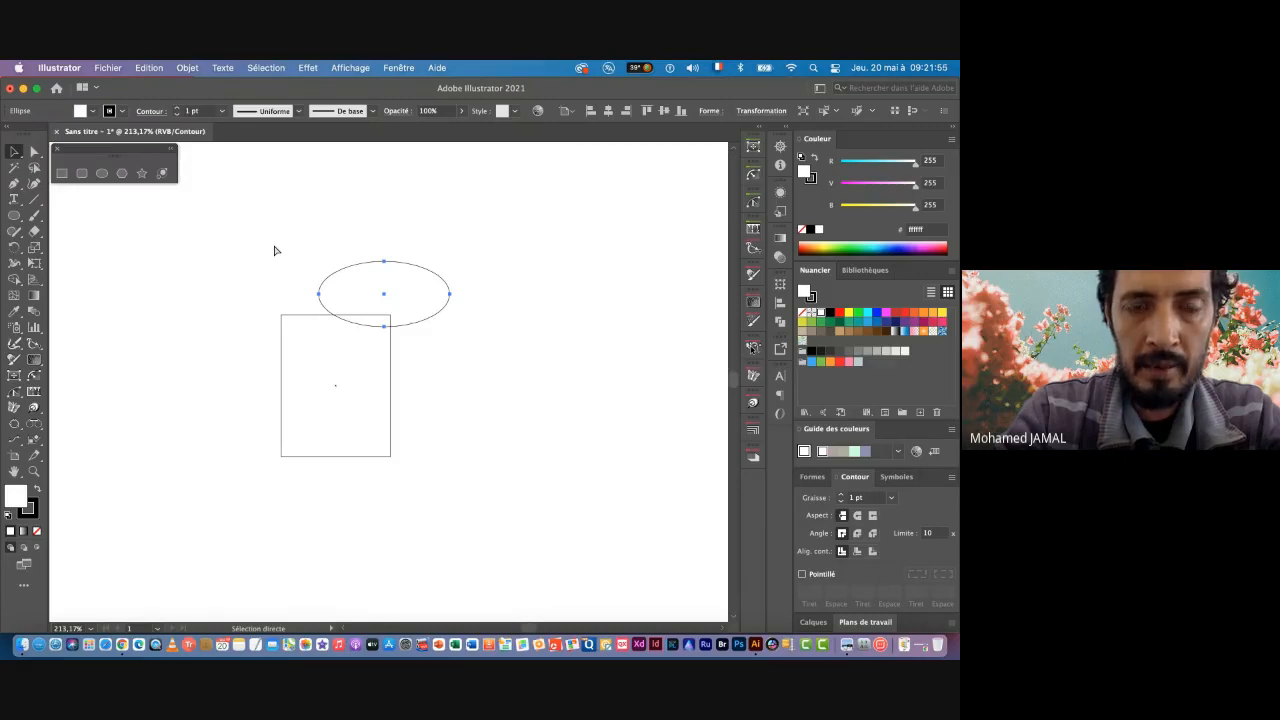
Step: Move the ellipse's centre onto the rectangle's upper edge and check the rectangle's dimensions in the Transform settings
key(v)
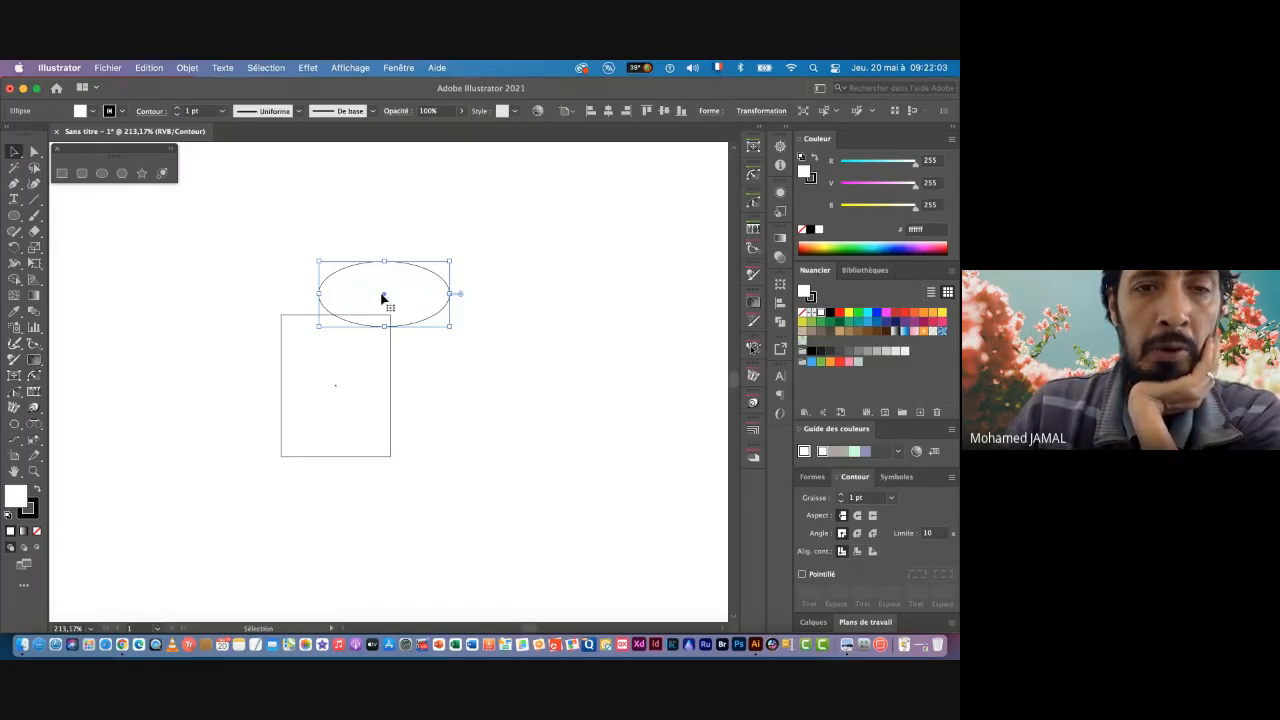
drag(383, 297, 343, 317)
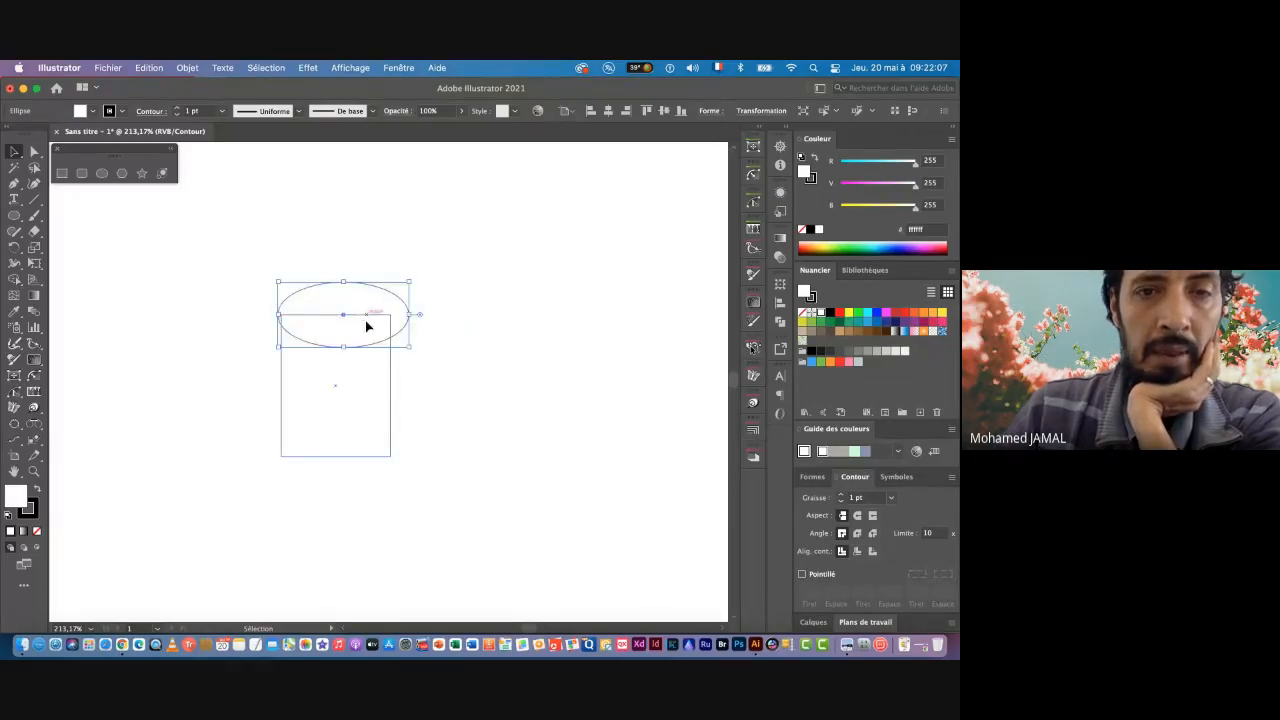
click(344, 438)
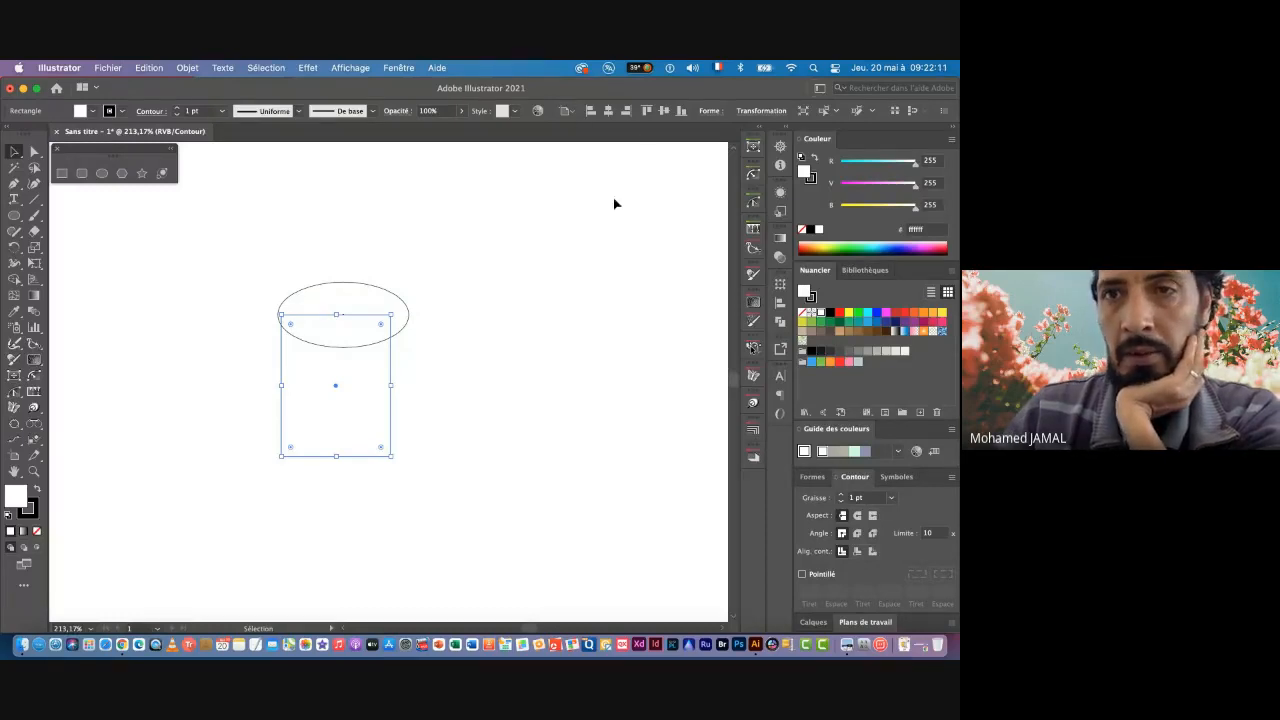
click(758, 111)
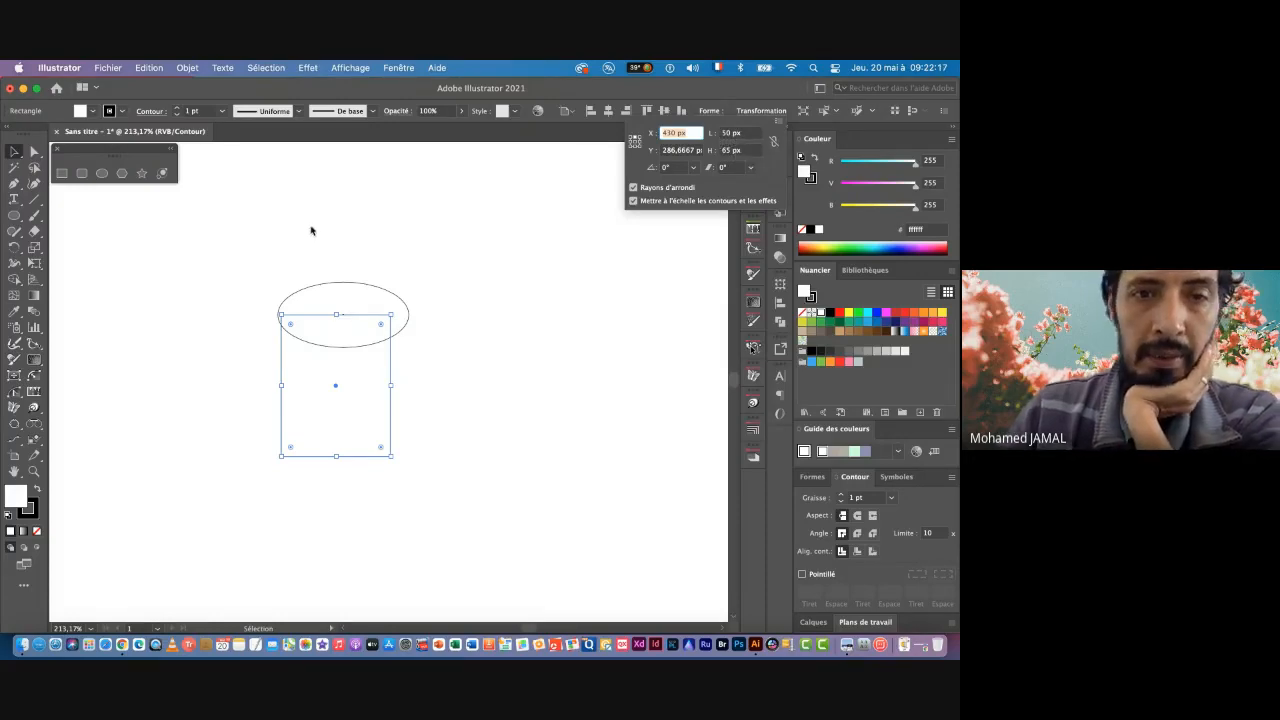
Step: Replace the ellipse with a new one 50 px wide and 25 px high just above the rectangle, using exact dimensions
drag(306, 254, 390, 314)
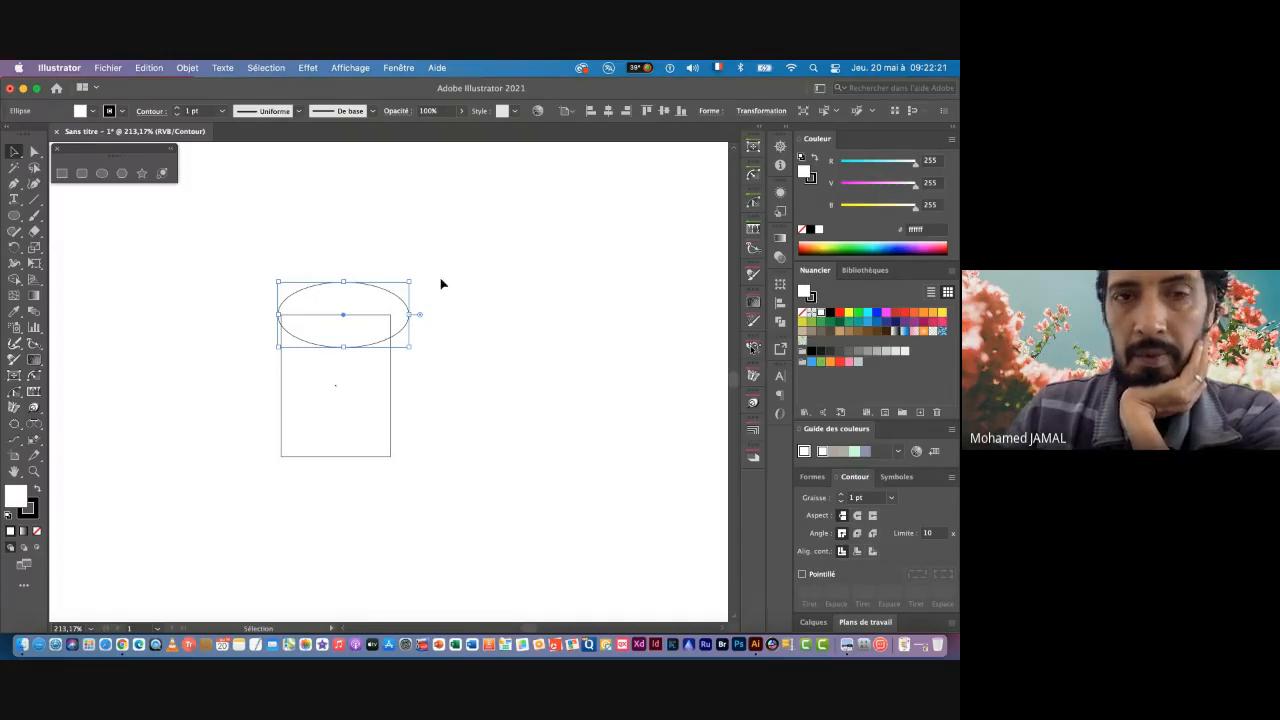
key(Delete)
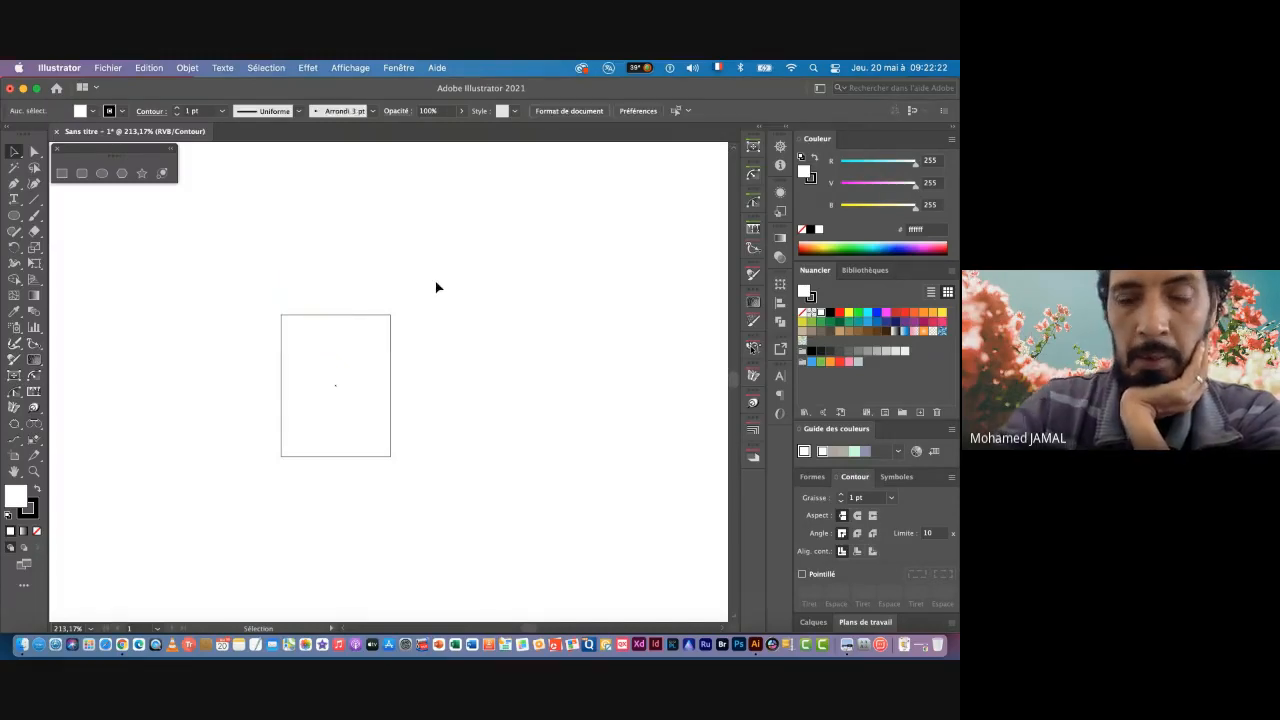
click(101, 173)
click(329, 246)
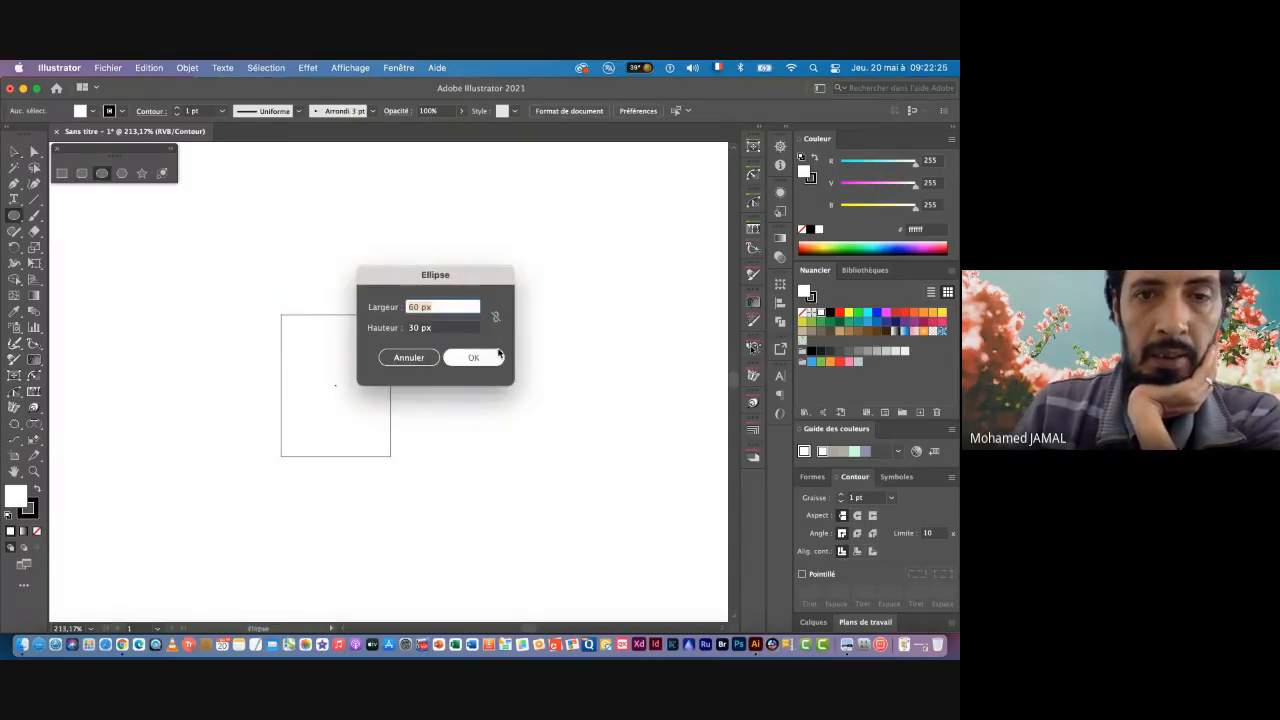
text(5)
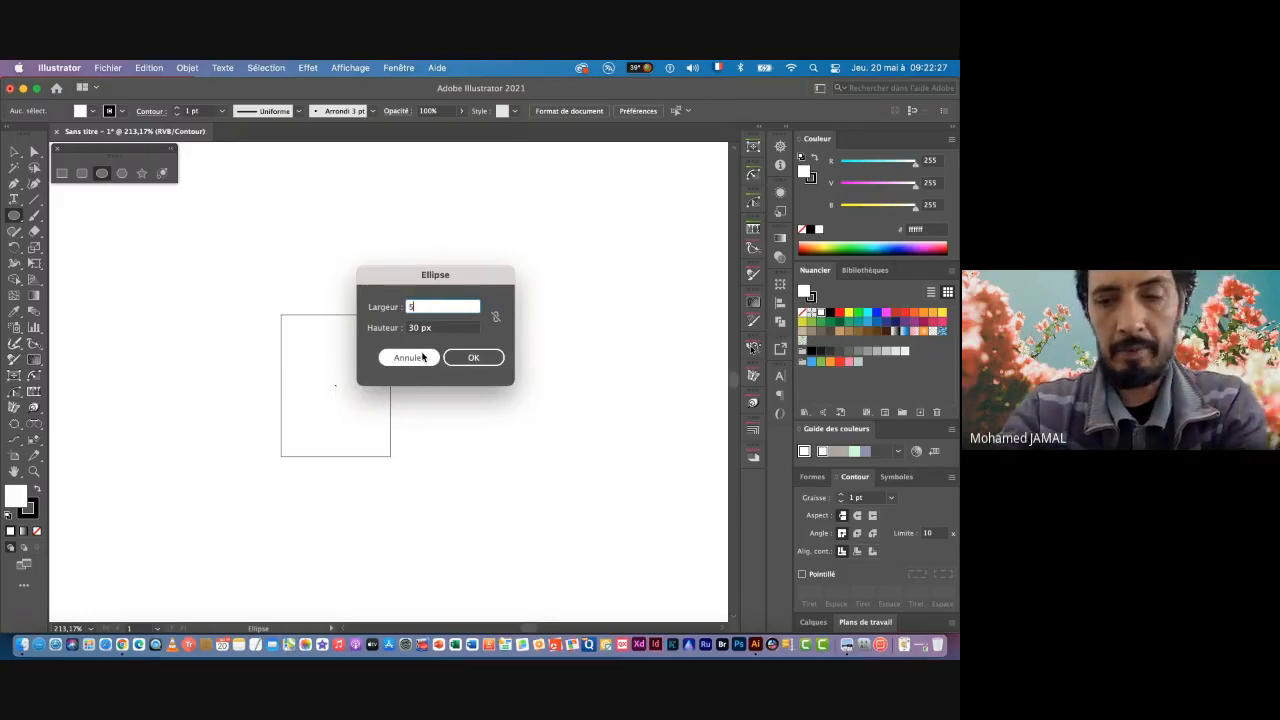
text(0)
key(Tab)
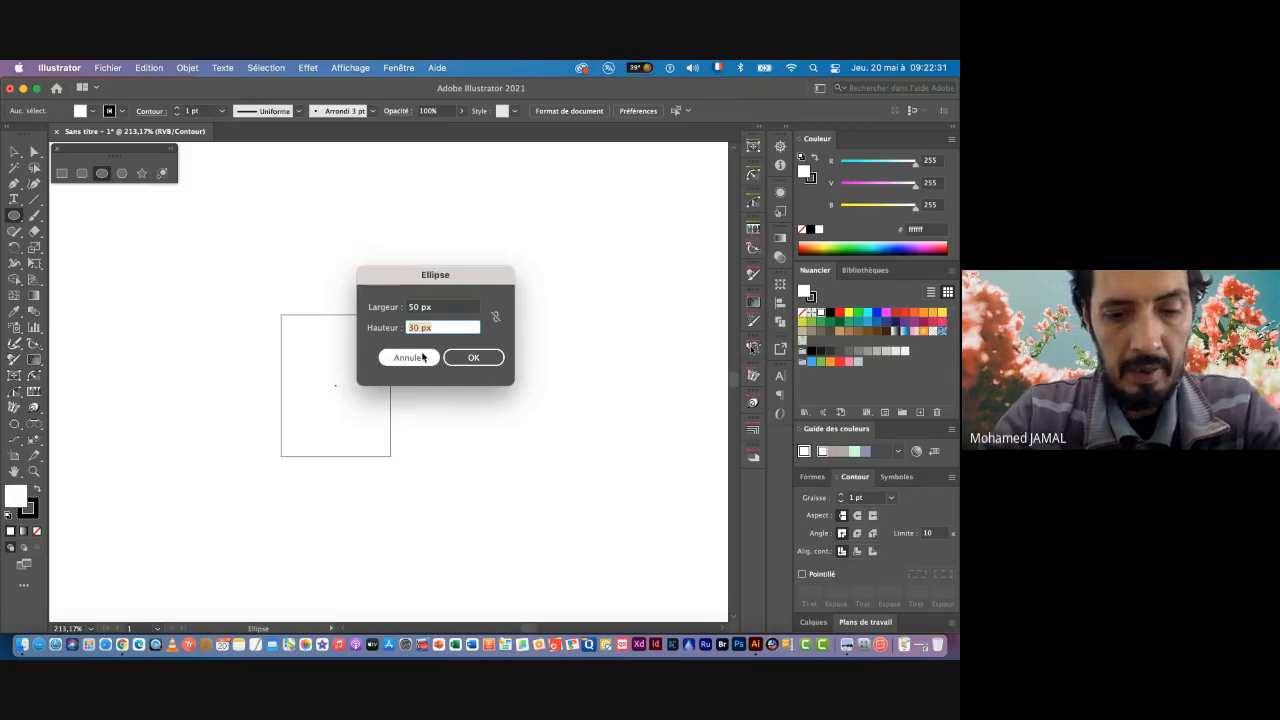
text(25)
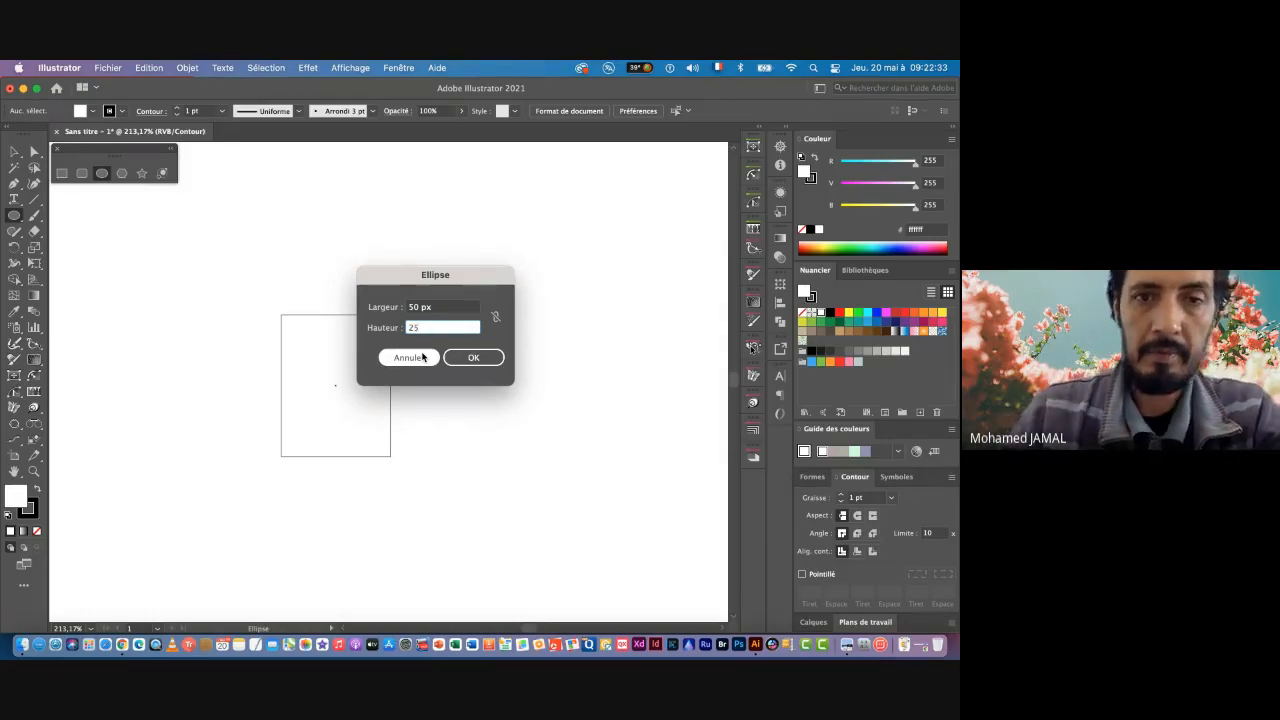
click(467, 359)
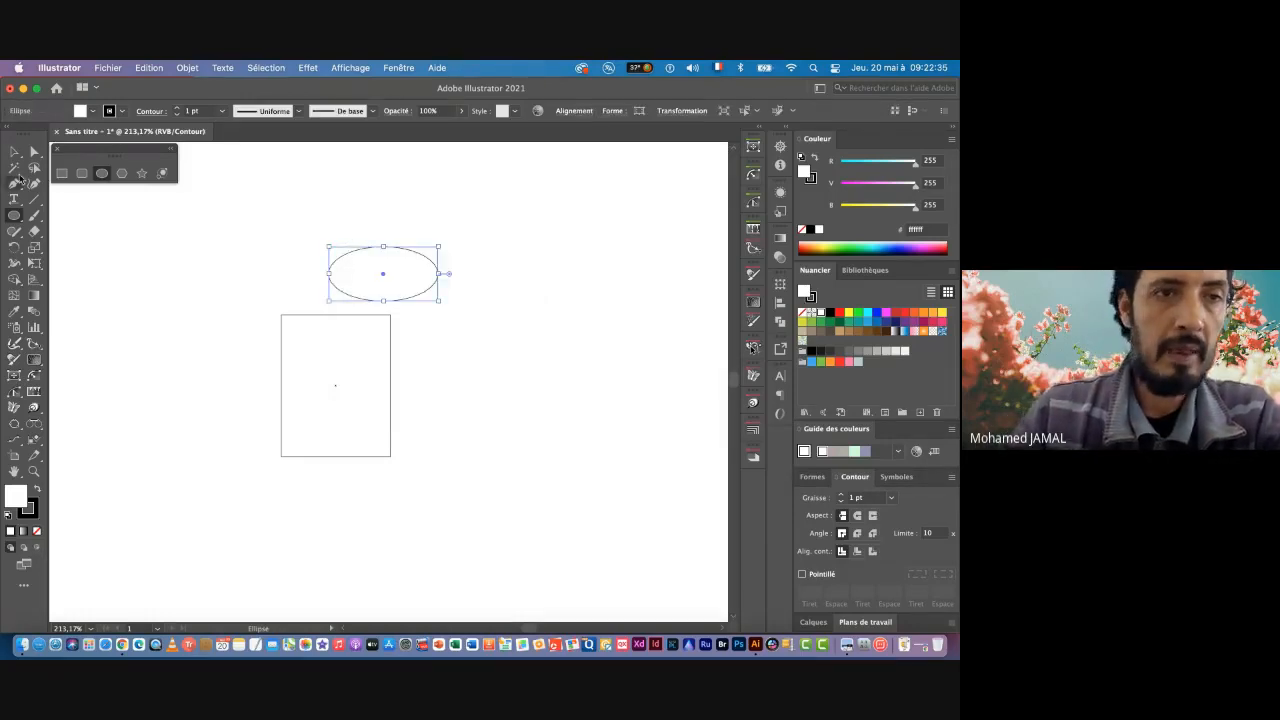
Step: Move the ellipse so that its centre snaps to the midpoint of the rectangle's upper edge
key(v)
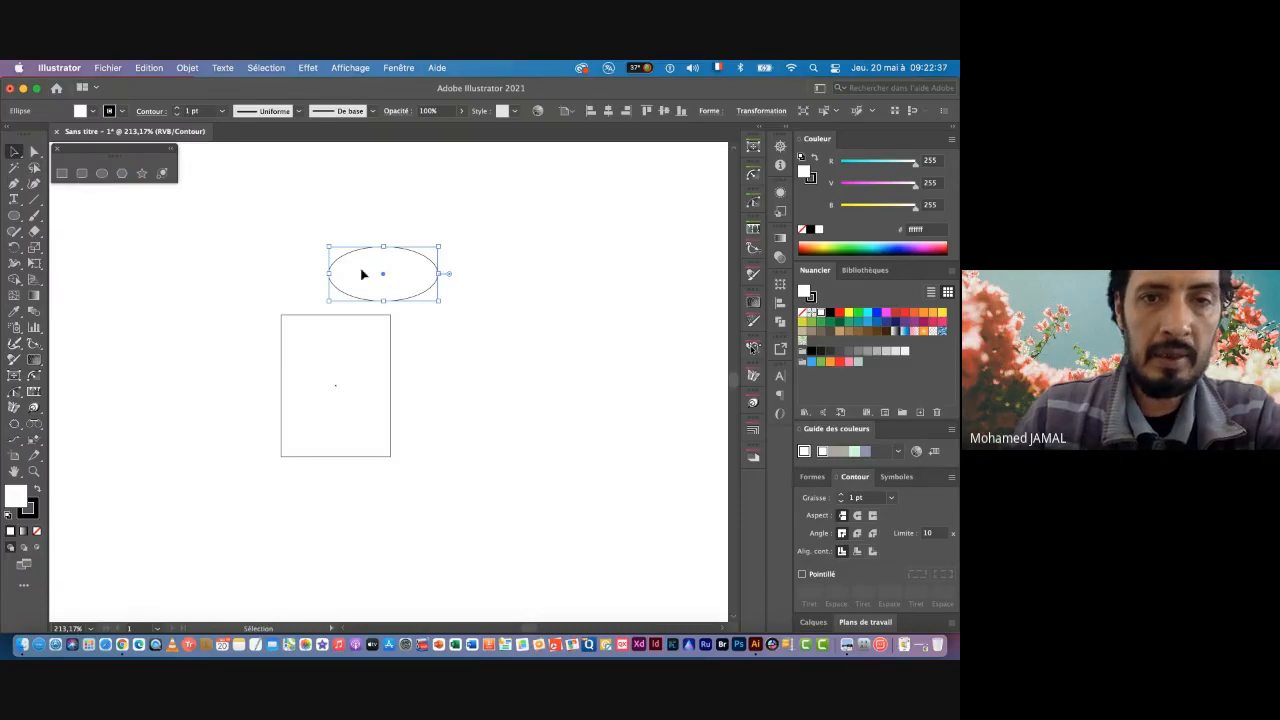
drag(384, 275, 337, 320)
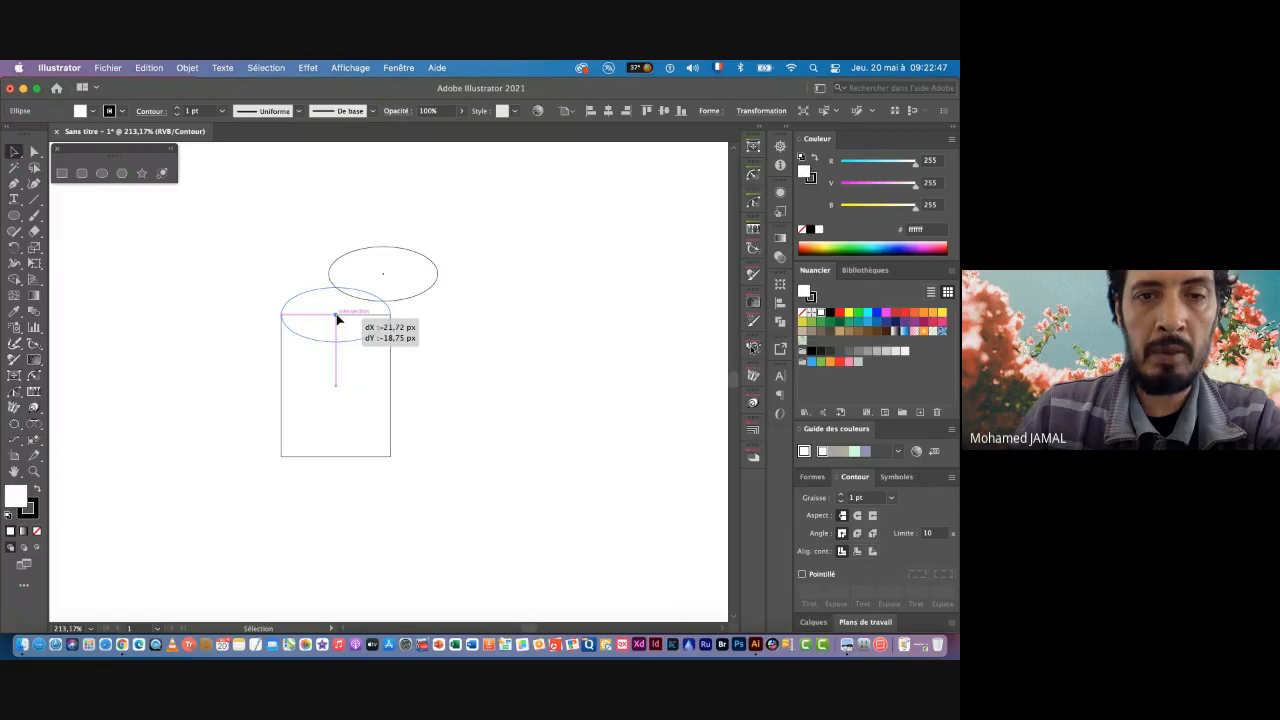
drag(337, 319, 337, 319)
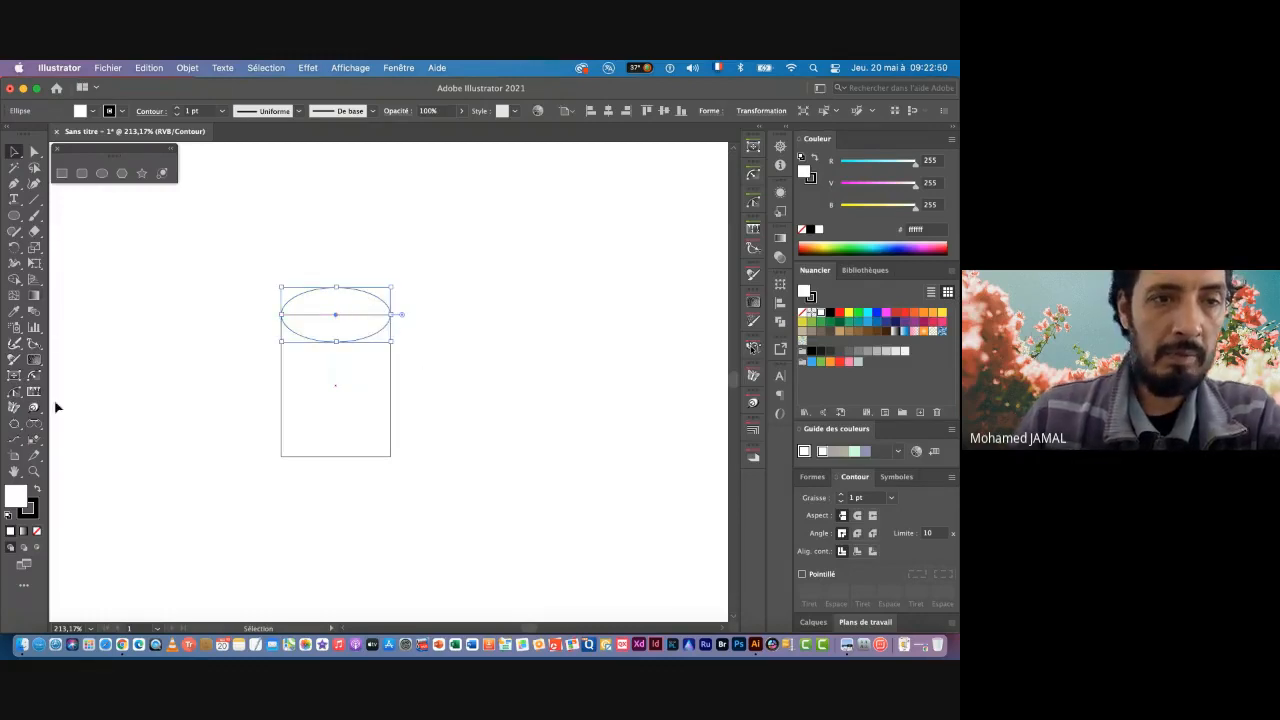
Step: Inspect up close how the ellipse's centre and sides line up with the rectangle's upper edge
click(33, 471)
drag(268, 271, 466, 374)
click(14, 151)
click(486, 420)
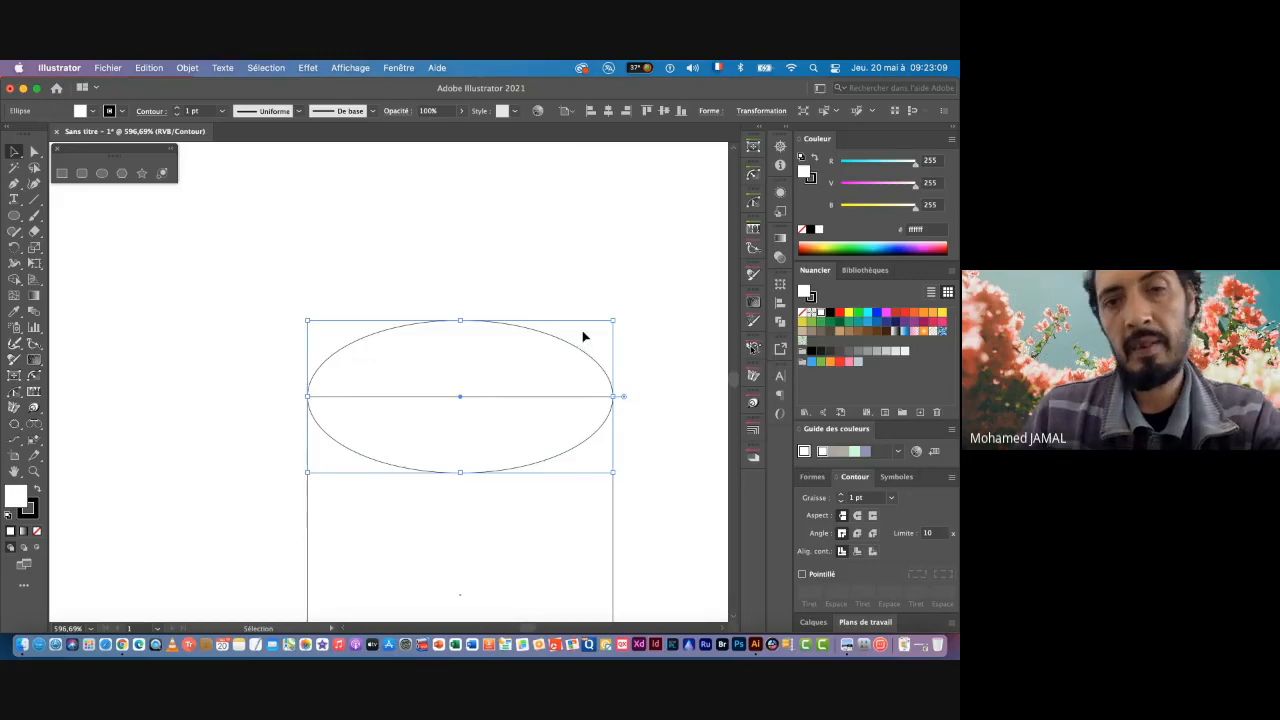
drag(466, 461, 406, 274)
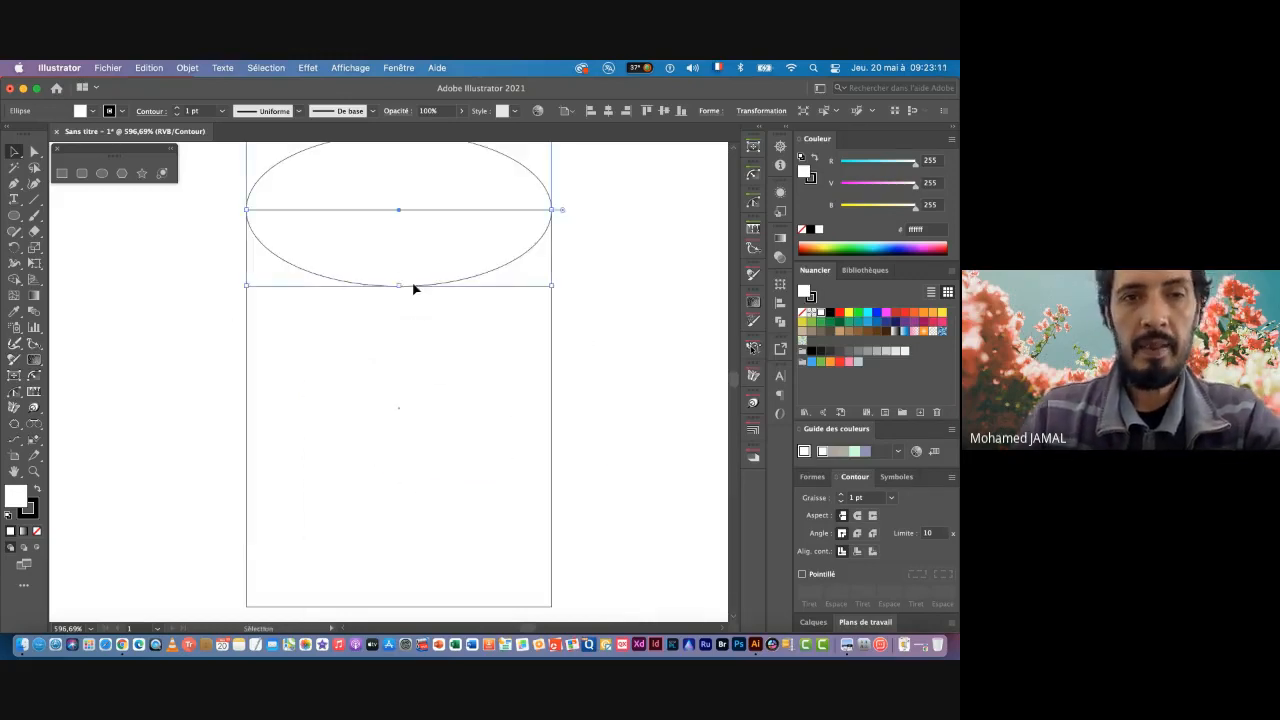
scroll(408, 351, down, 5)
drag(471, 366, 443, 349)
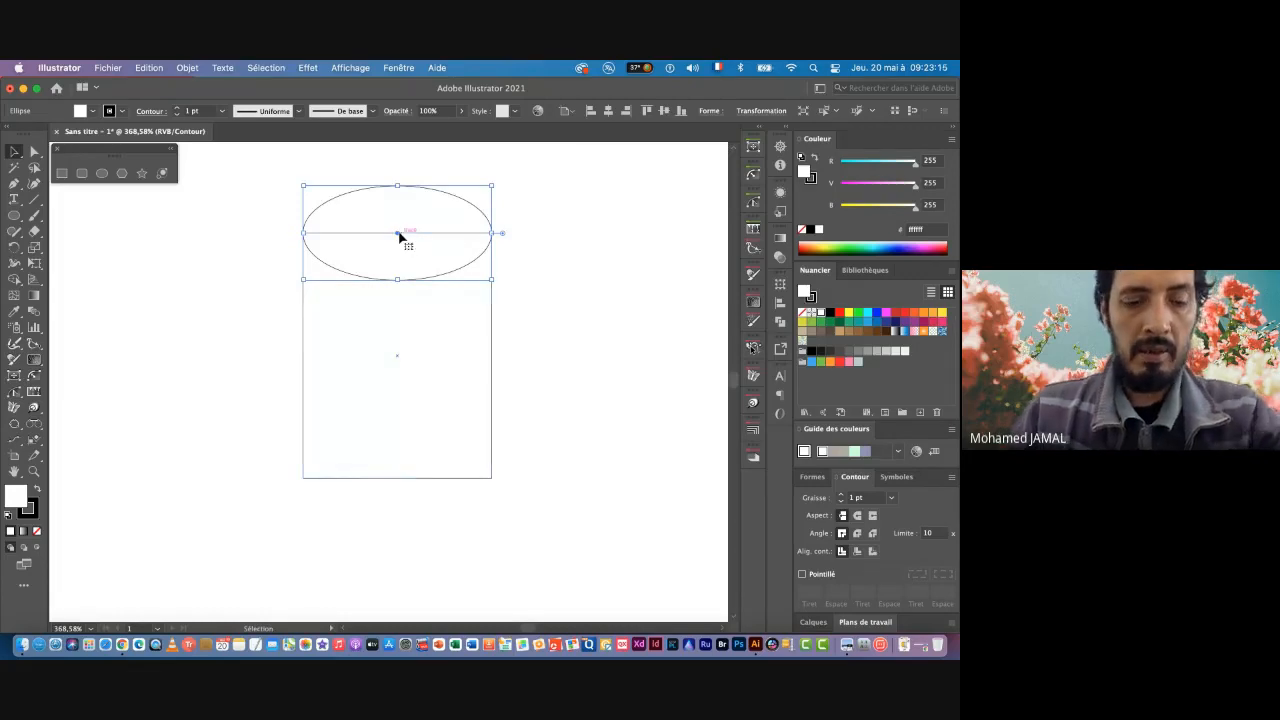
Step: Compare the positions and dimensions of the rectangle and the ellipse in the Transform settings
drag(252, 292, 367, 356)
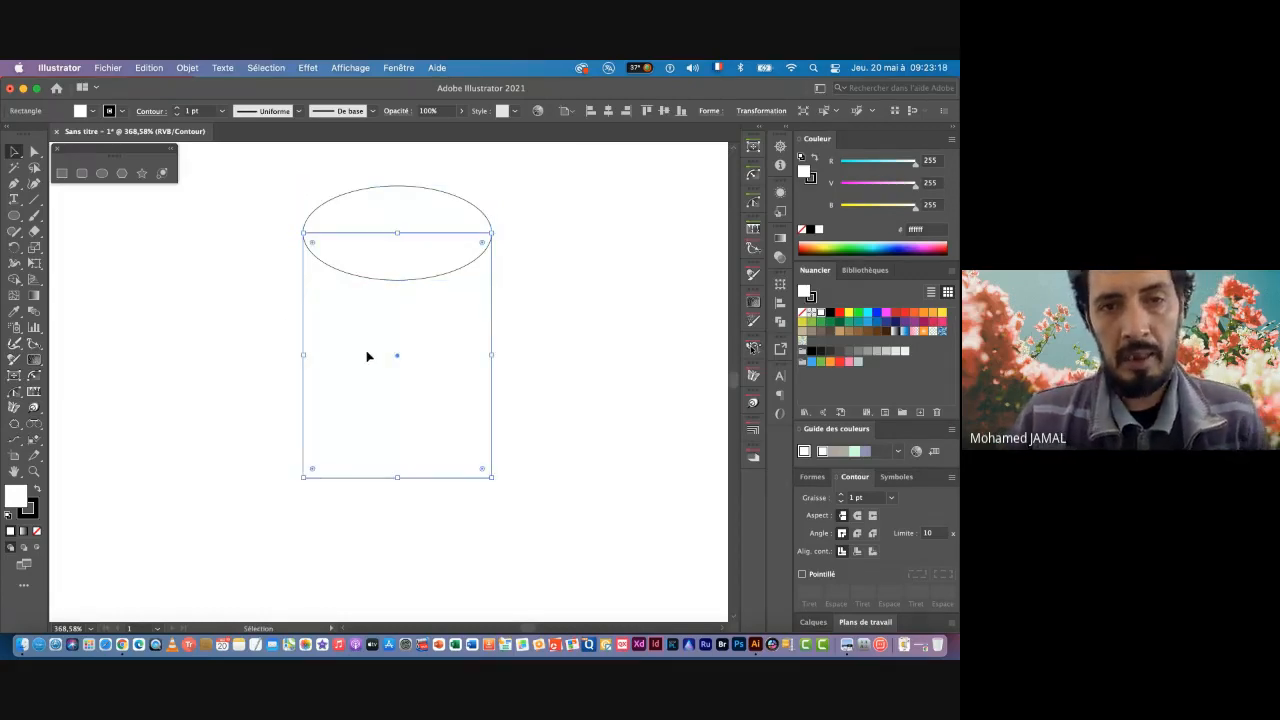
click(761, 110)
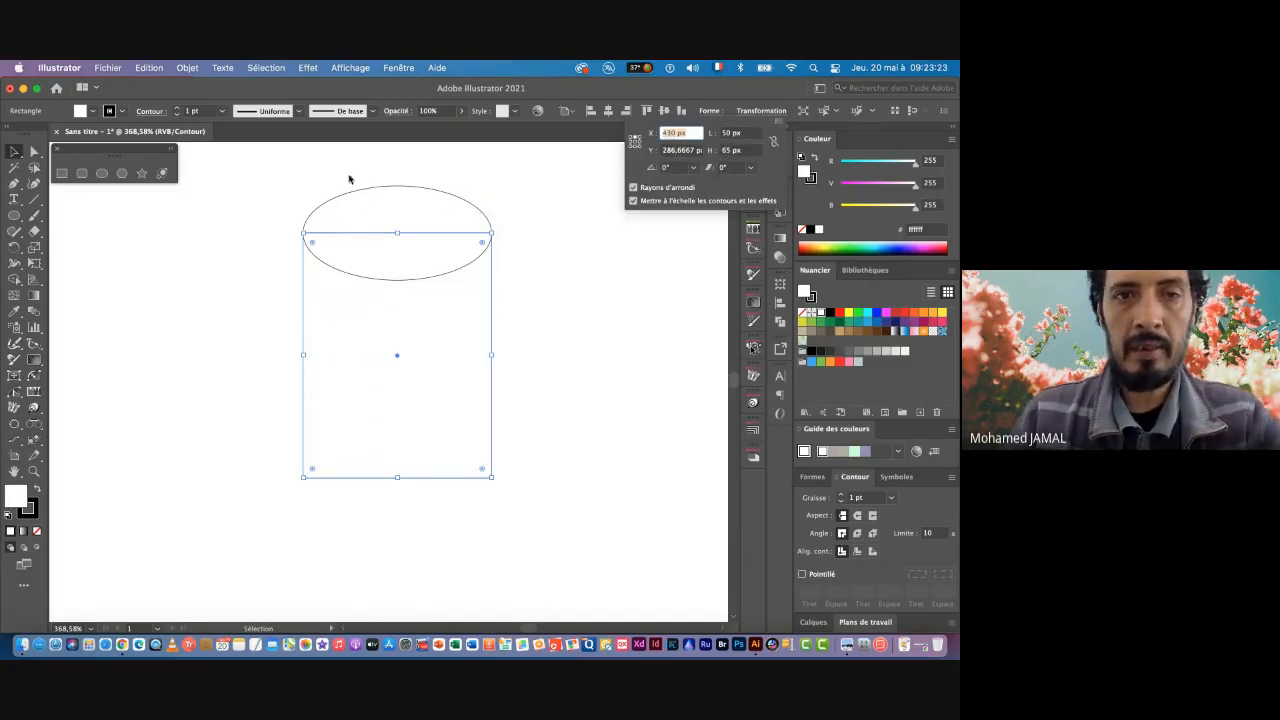
drag(349, 169, 392, 202)
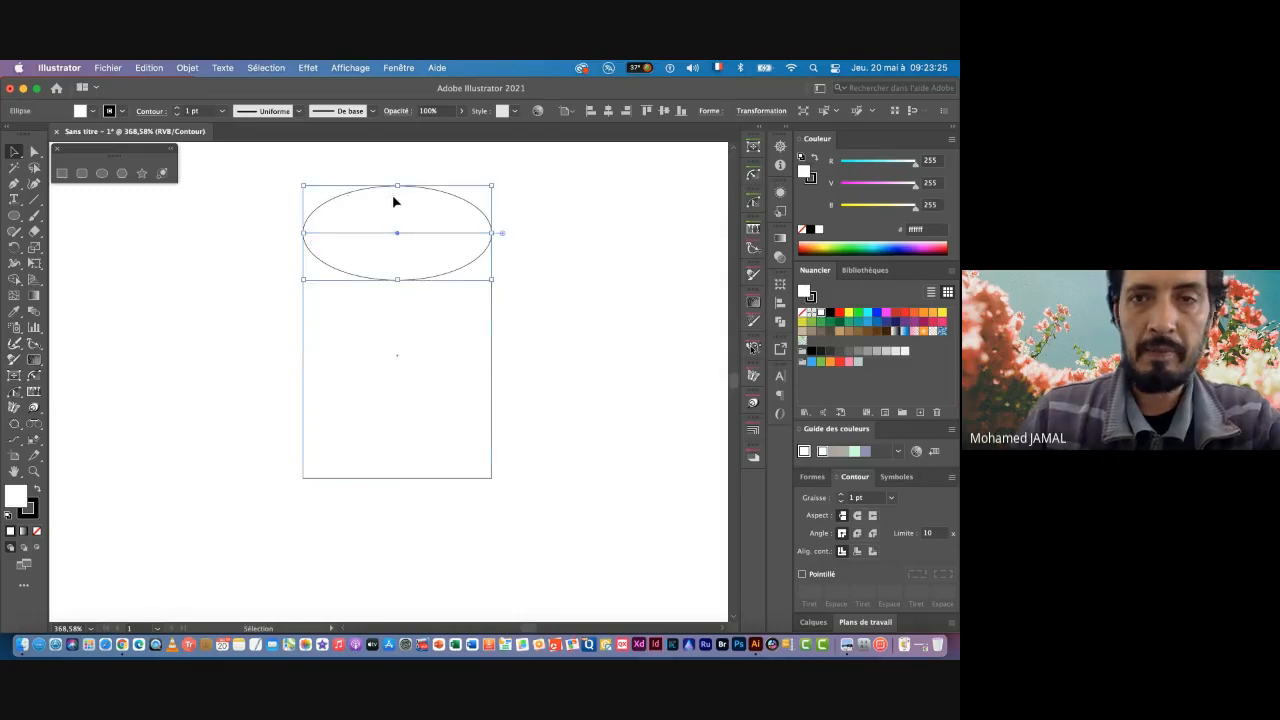
click(761, 110)
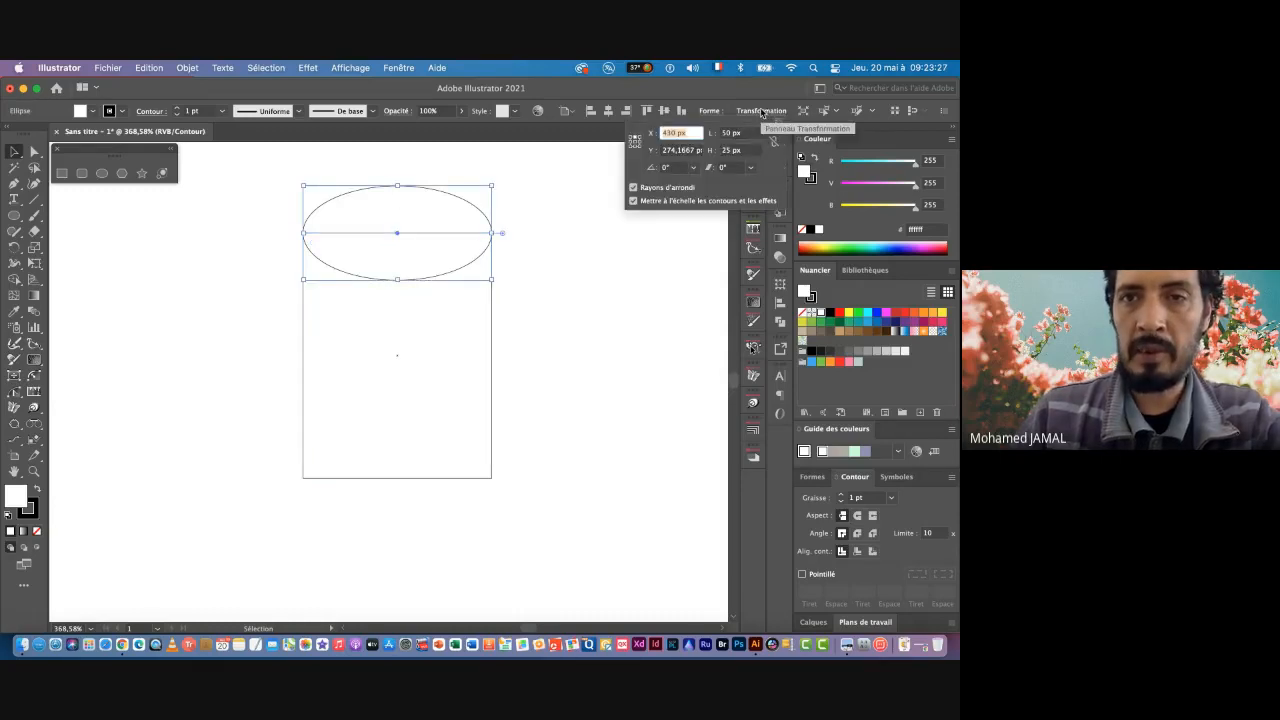
click(668, 95)
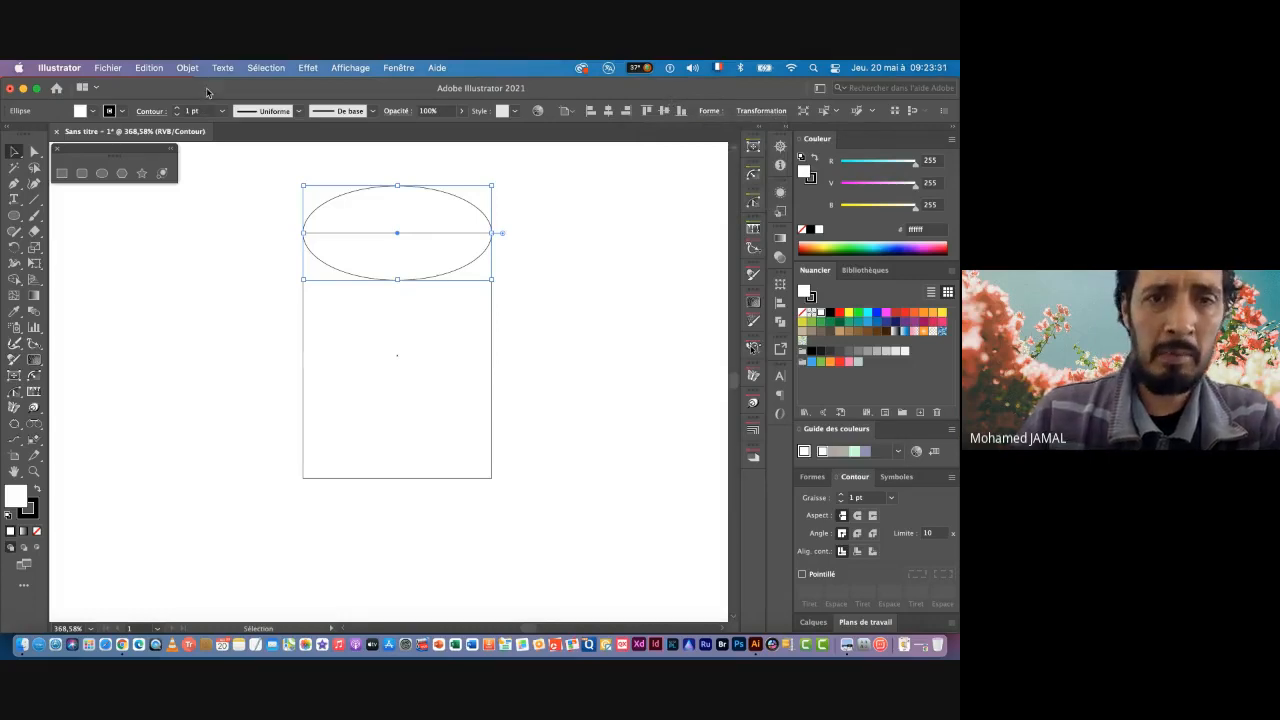
click(12, 152)
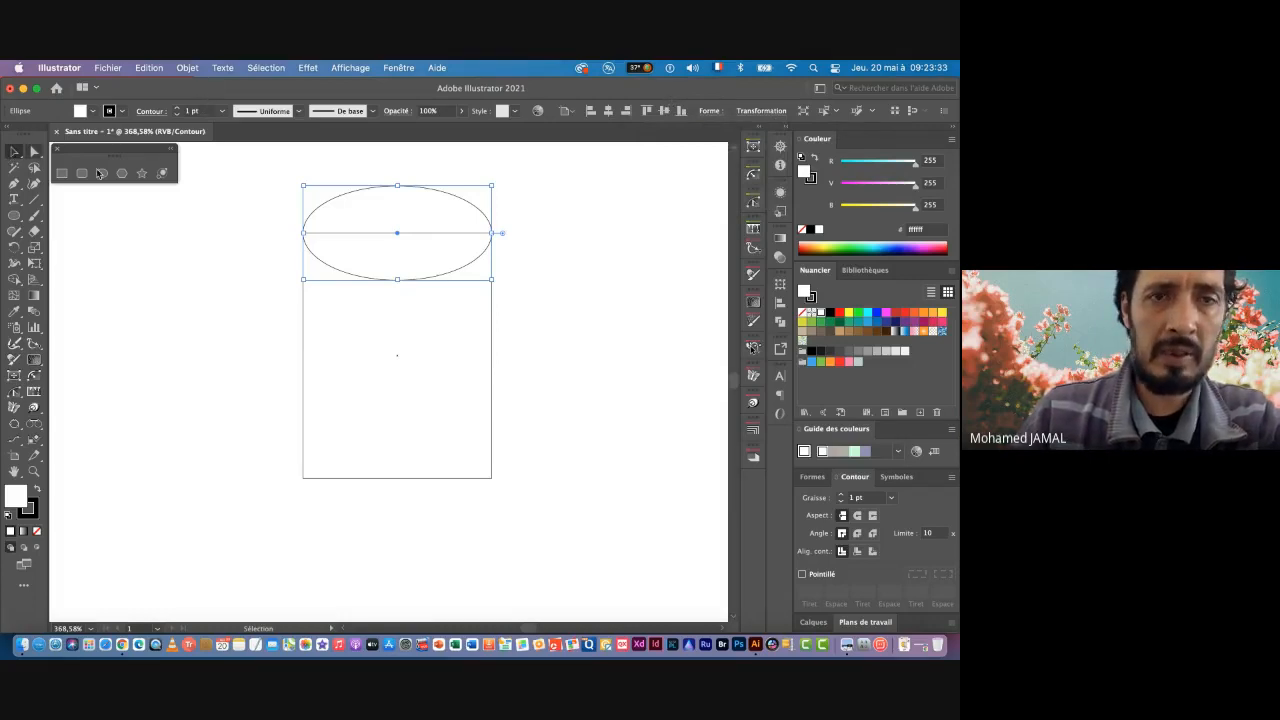
Step: Try copying the ellipse 0 px horizontally and 65 px vertically with the Move command, and delete the copy
drag(358, 156, 421, 207)
key(Return)
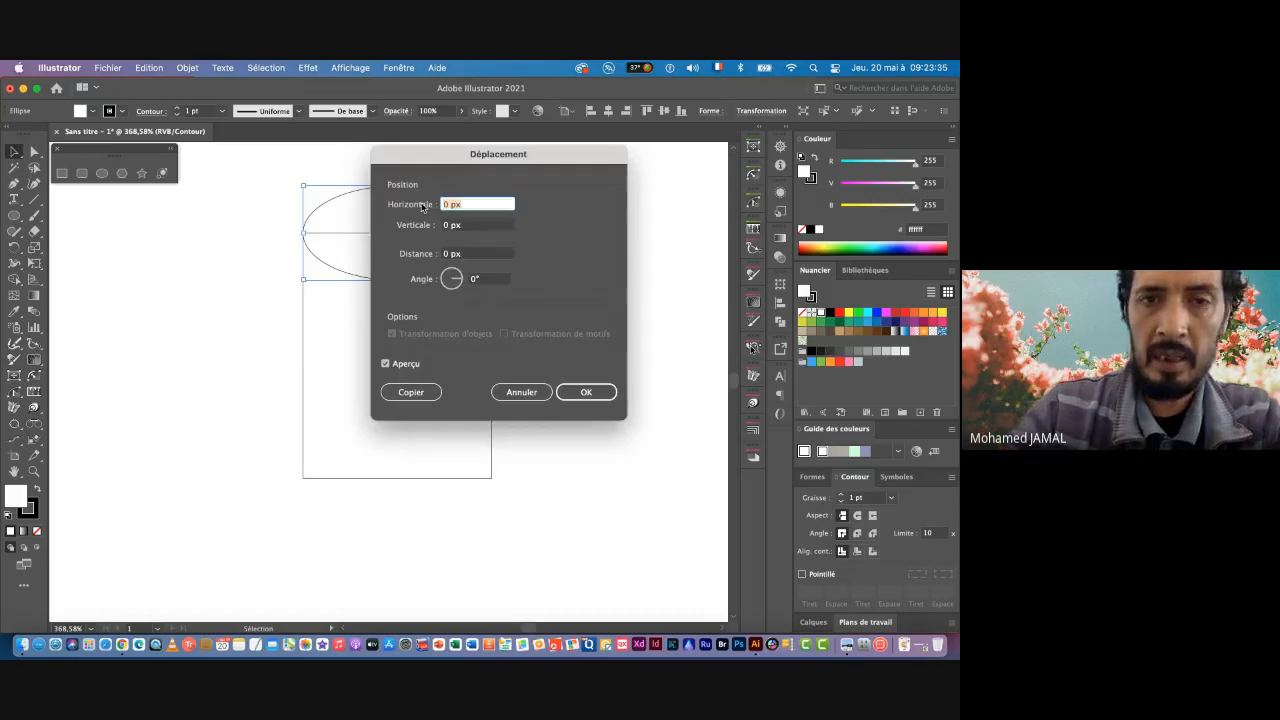
drag(440, 152, 583, 202)
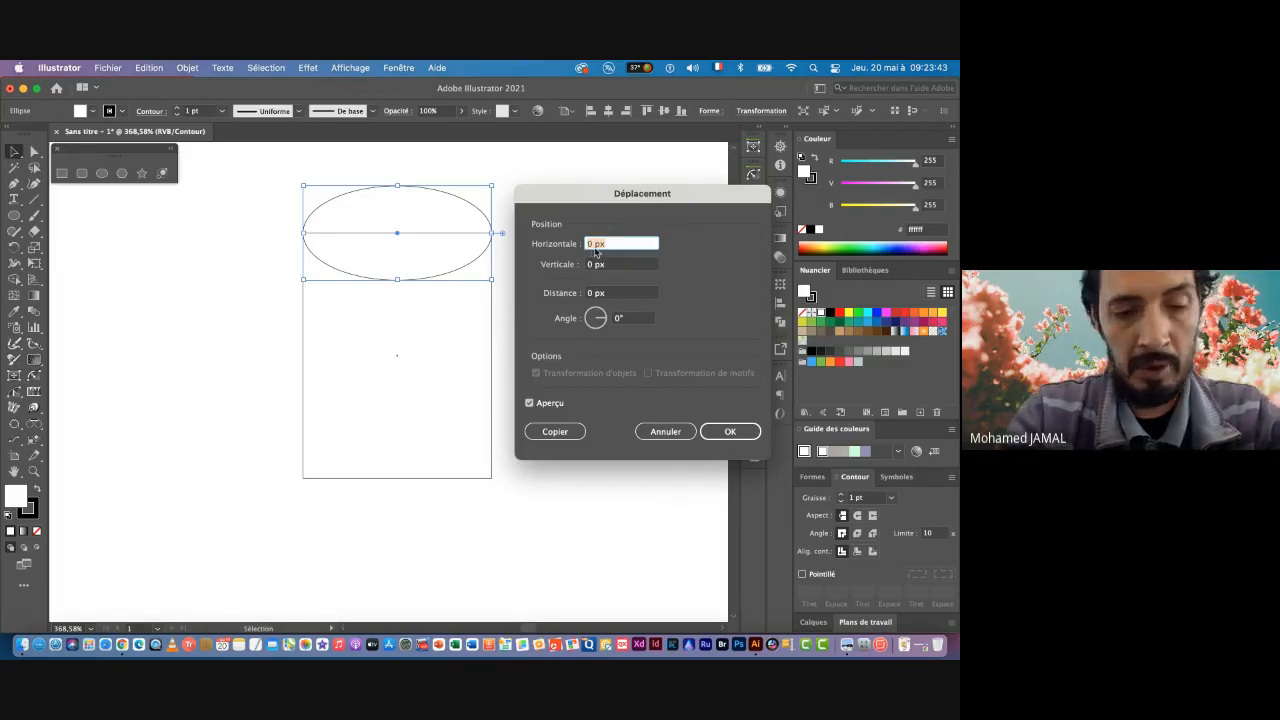
key(Tab)
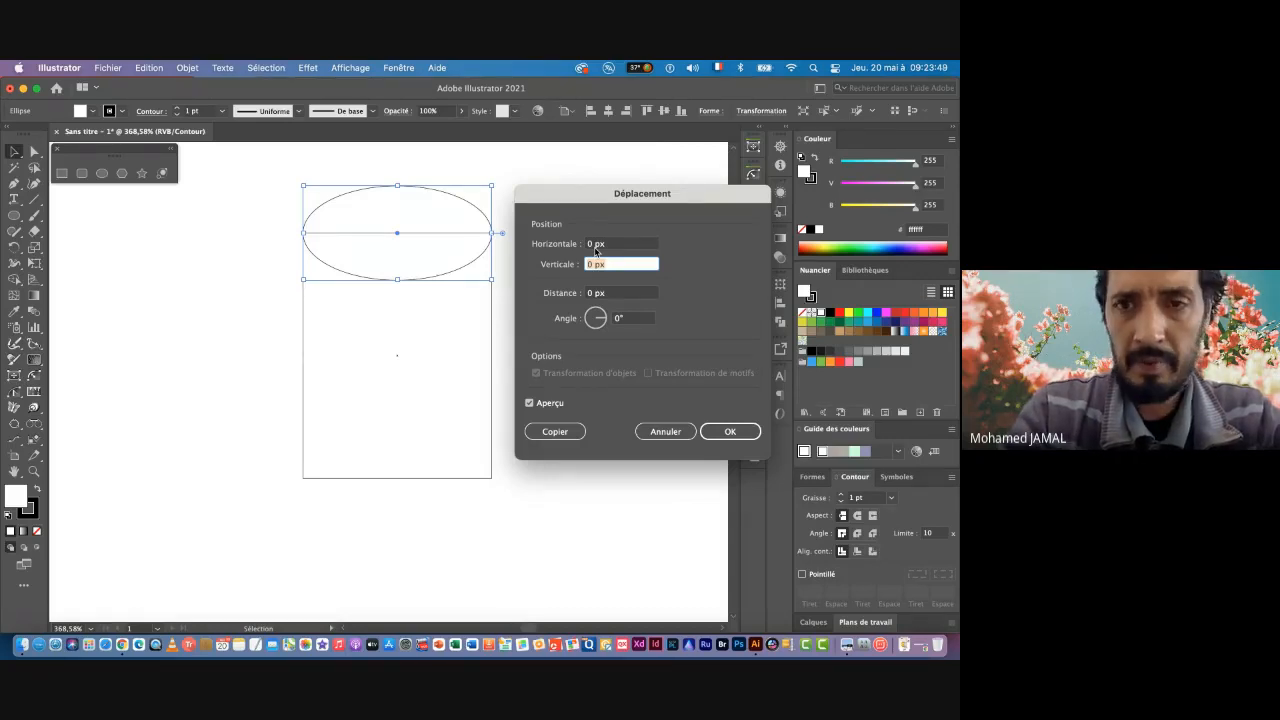
text(65)
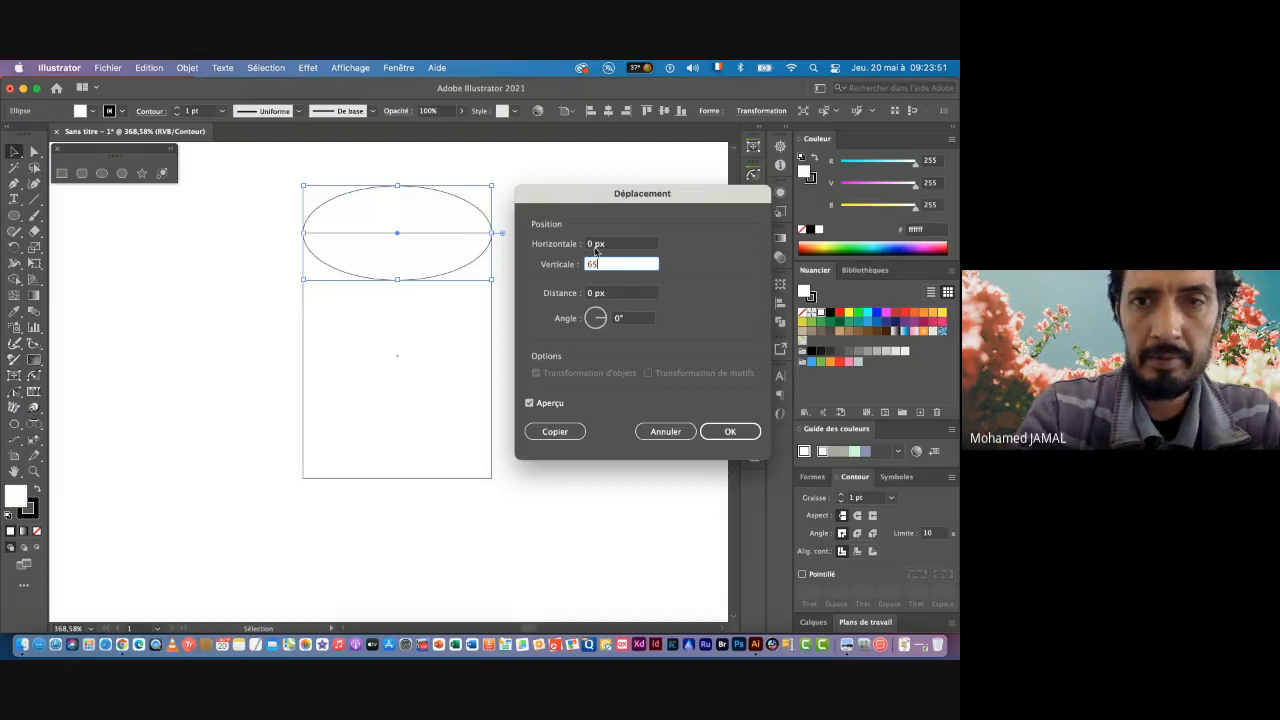
click(531, 404)
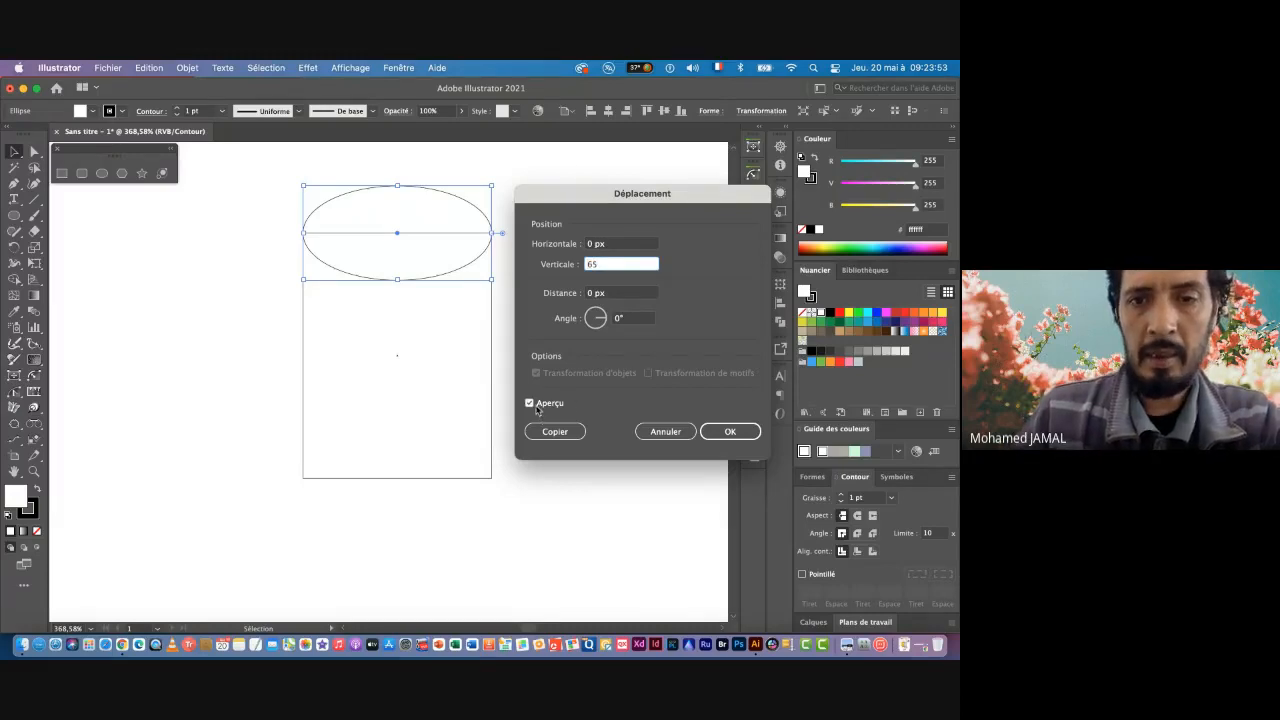
click(536, 407)
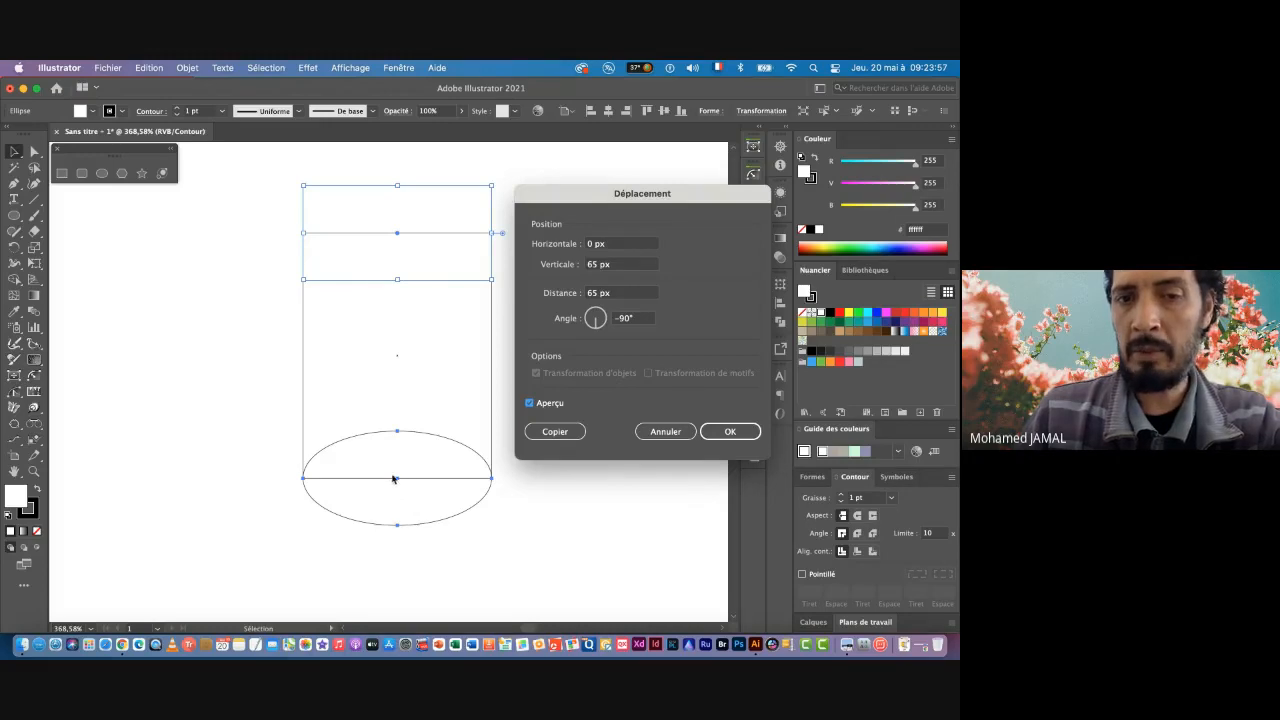
click(548, 432)
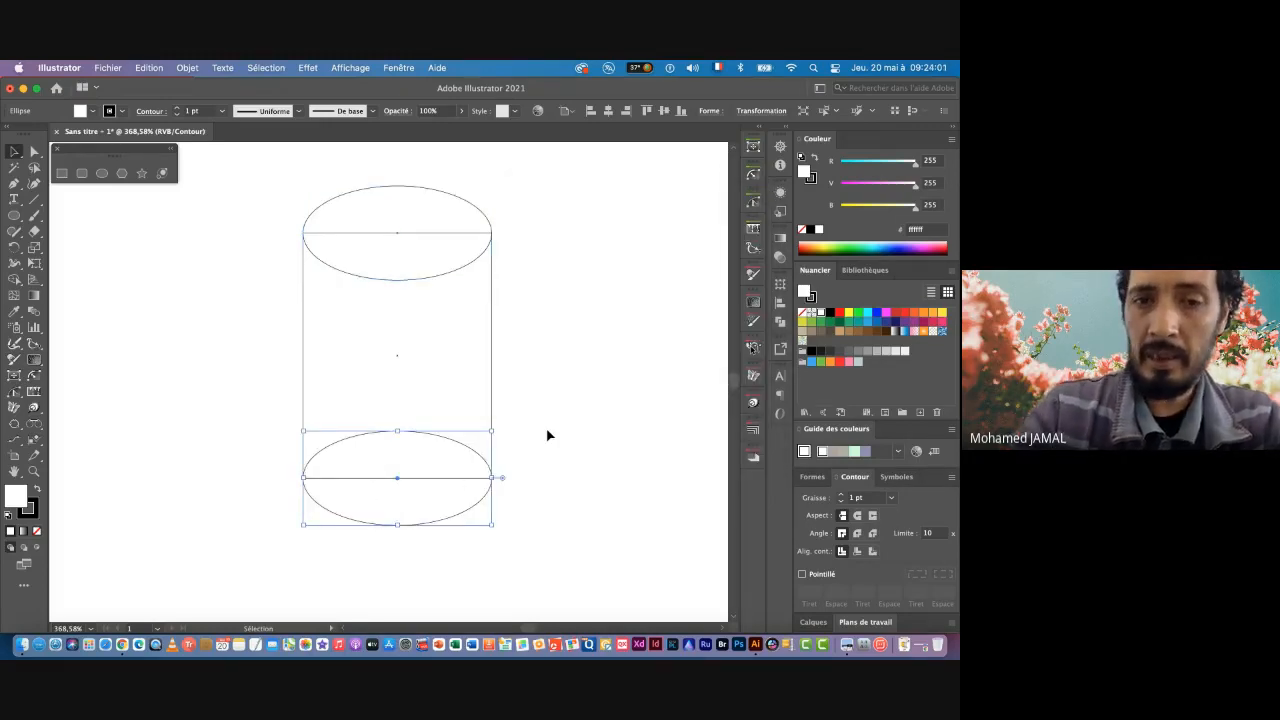
key(Delete)
scroll(520, 400, down, 1)
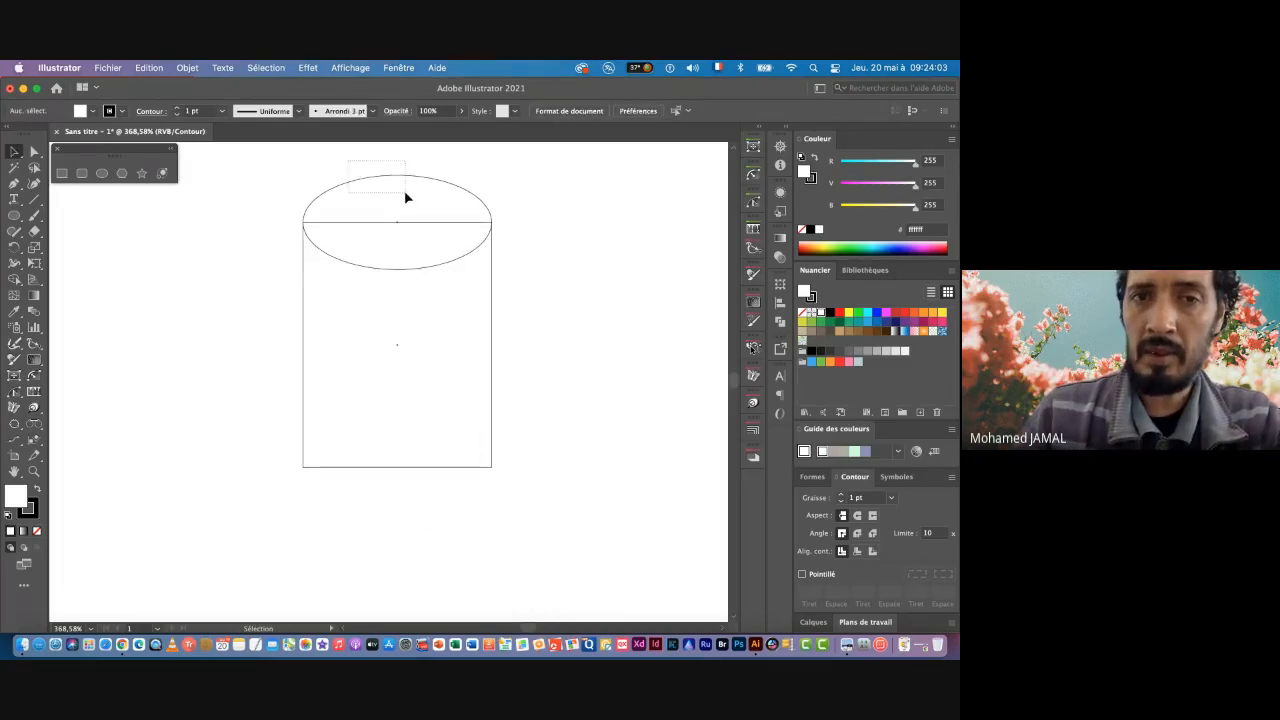
Step: Try duplicating the ellipse freehand so that the copy's centre snaps to the midpoint of the rectangle's lower edge
click(406, 194)
scroll(406, 198, down, 1)
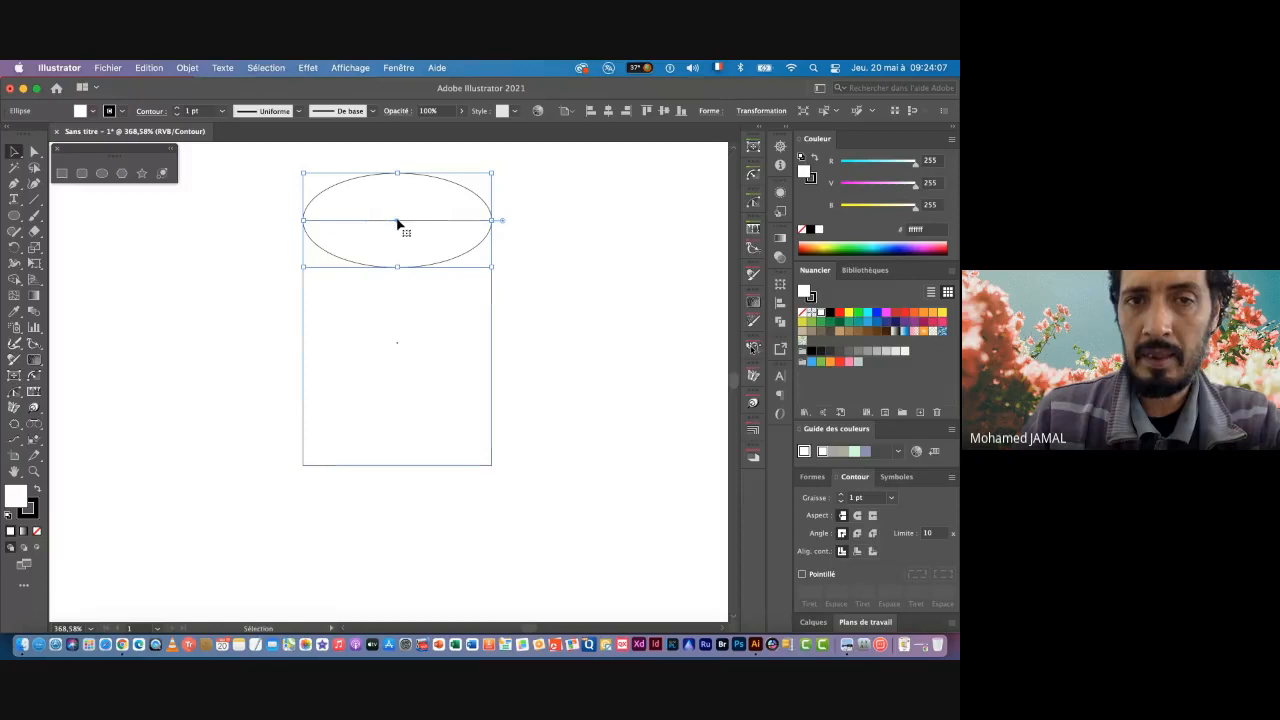
drag(397, 224, 389, 461)
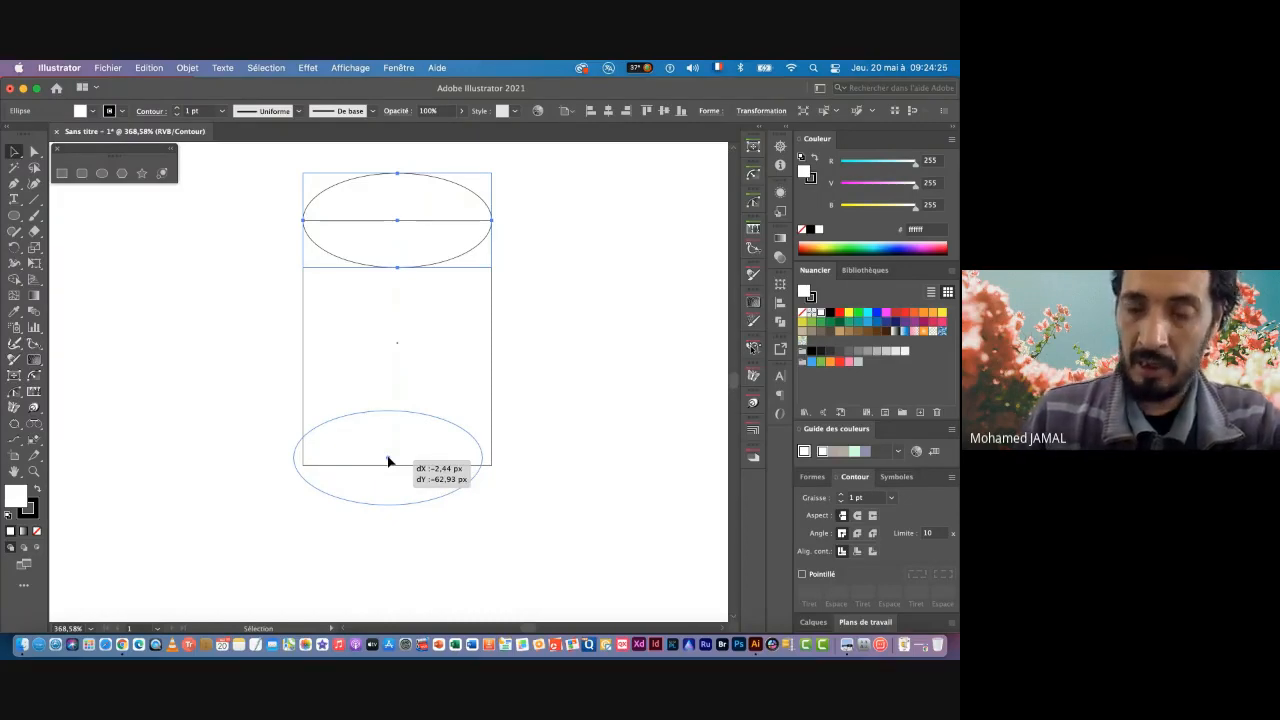
drag(389, 461, 397, 470)
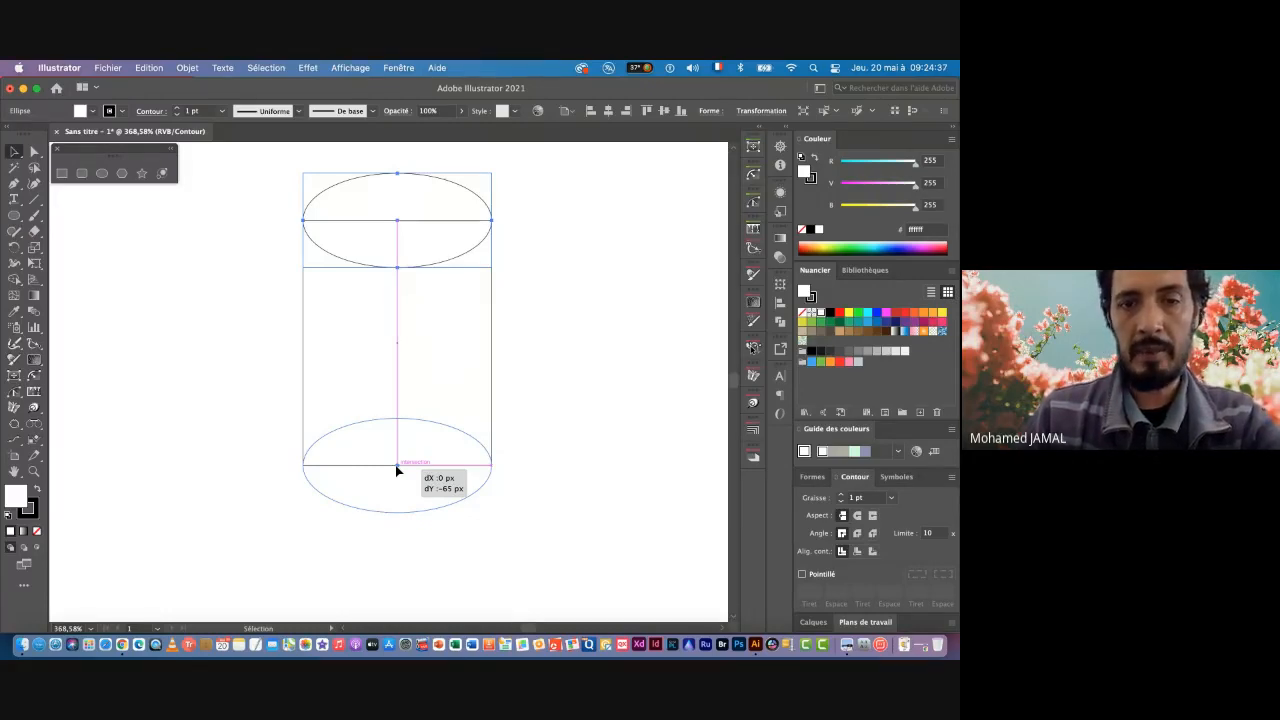
drag(397, 470, 397, 470)
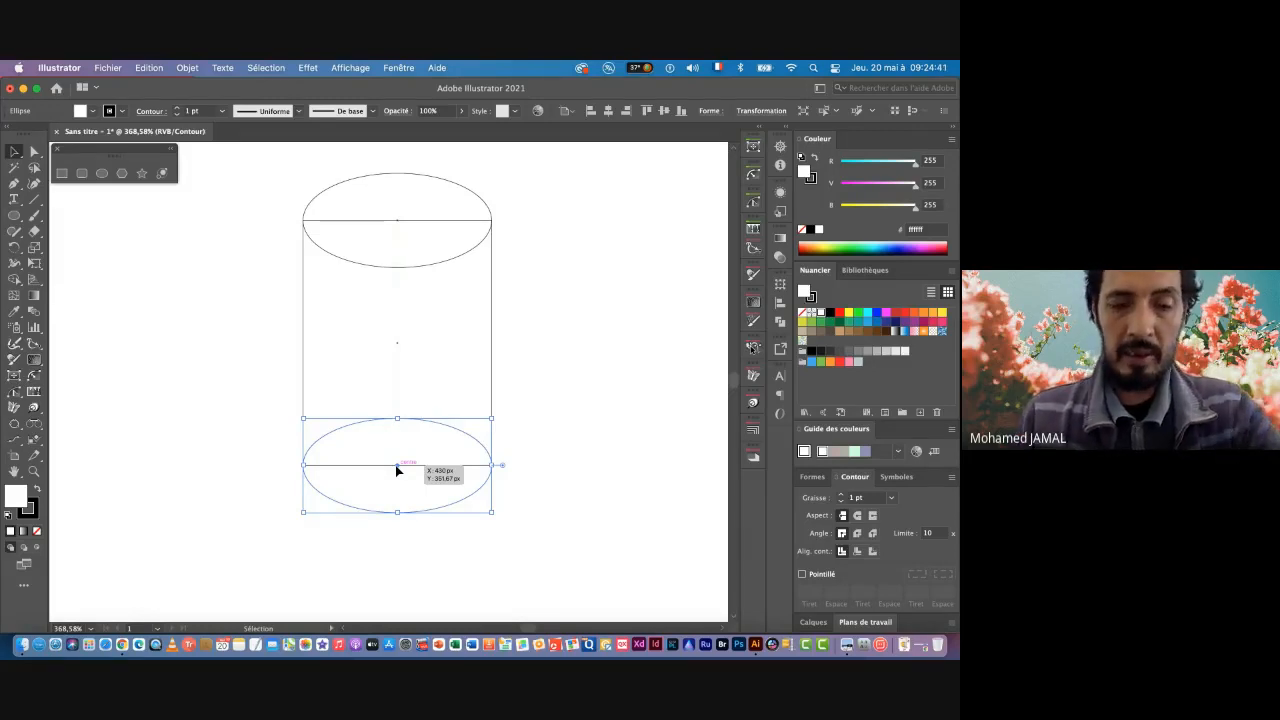
key(a)
key(ctrl+z)
key(v)
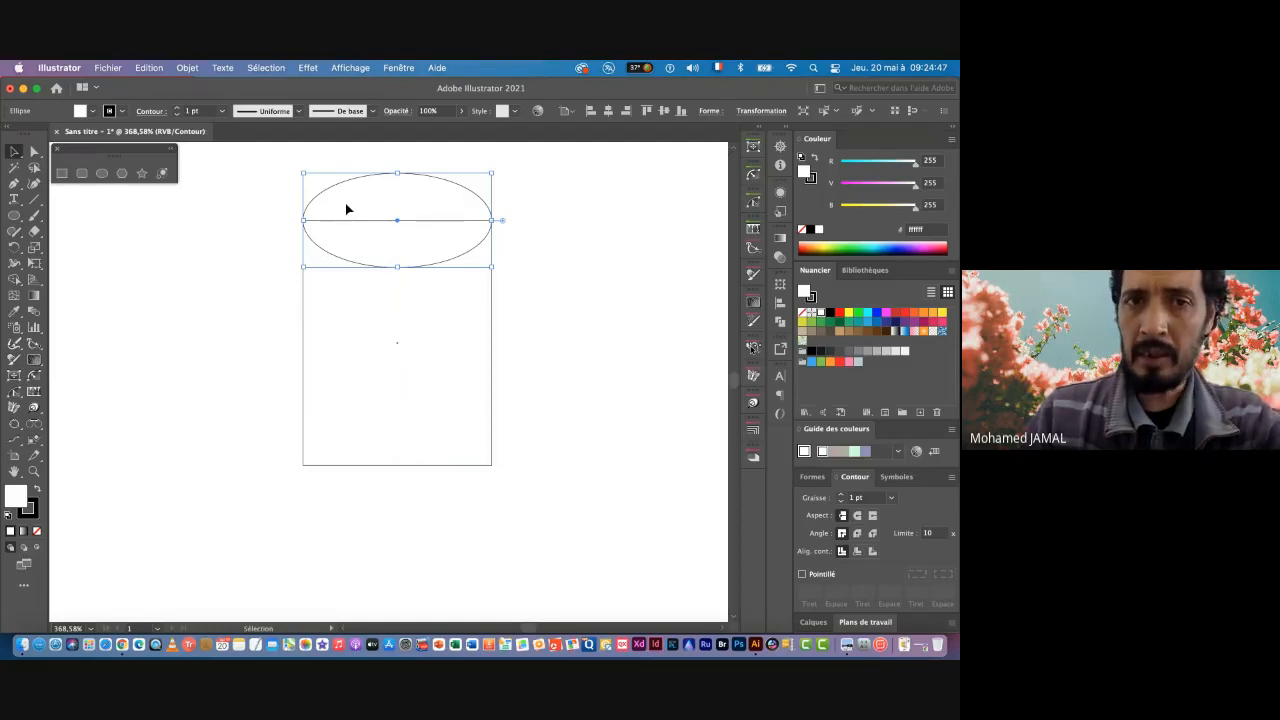
Step: Check the rectangle's height and copy the ellipse 65 px straight down with the Move command
click(368, 358)
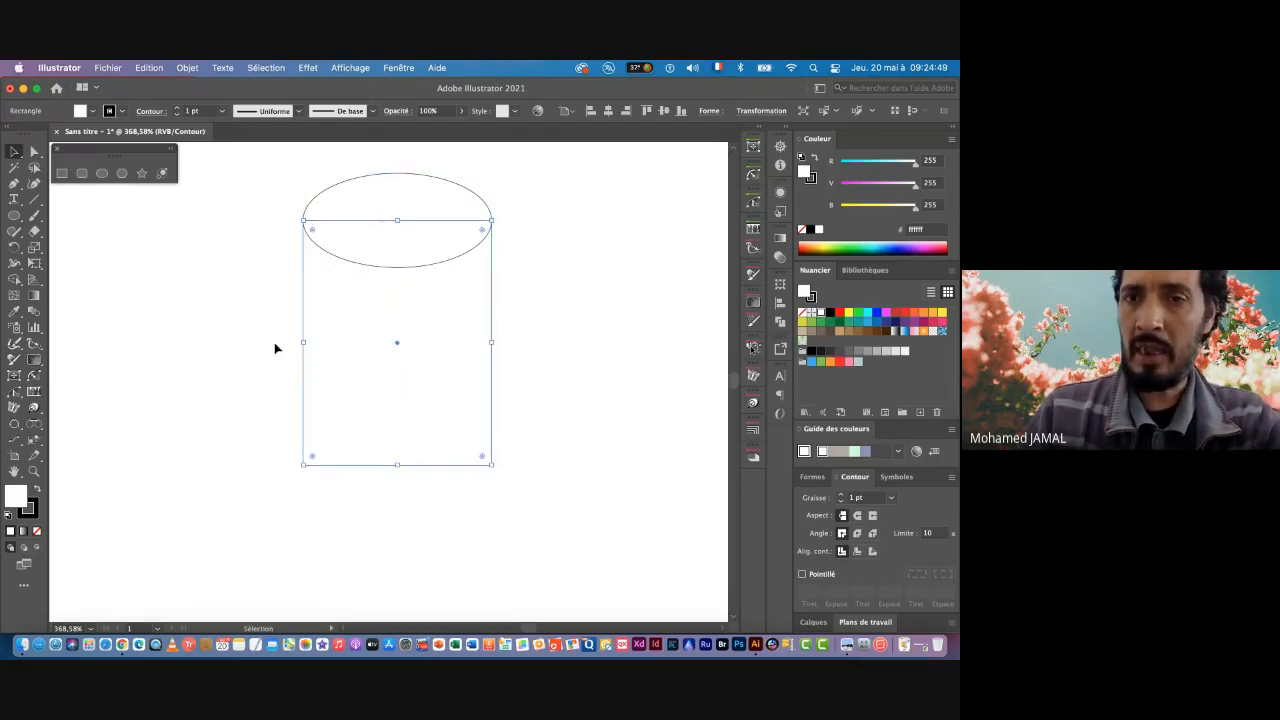
click(753, 111)
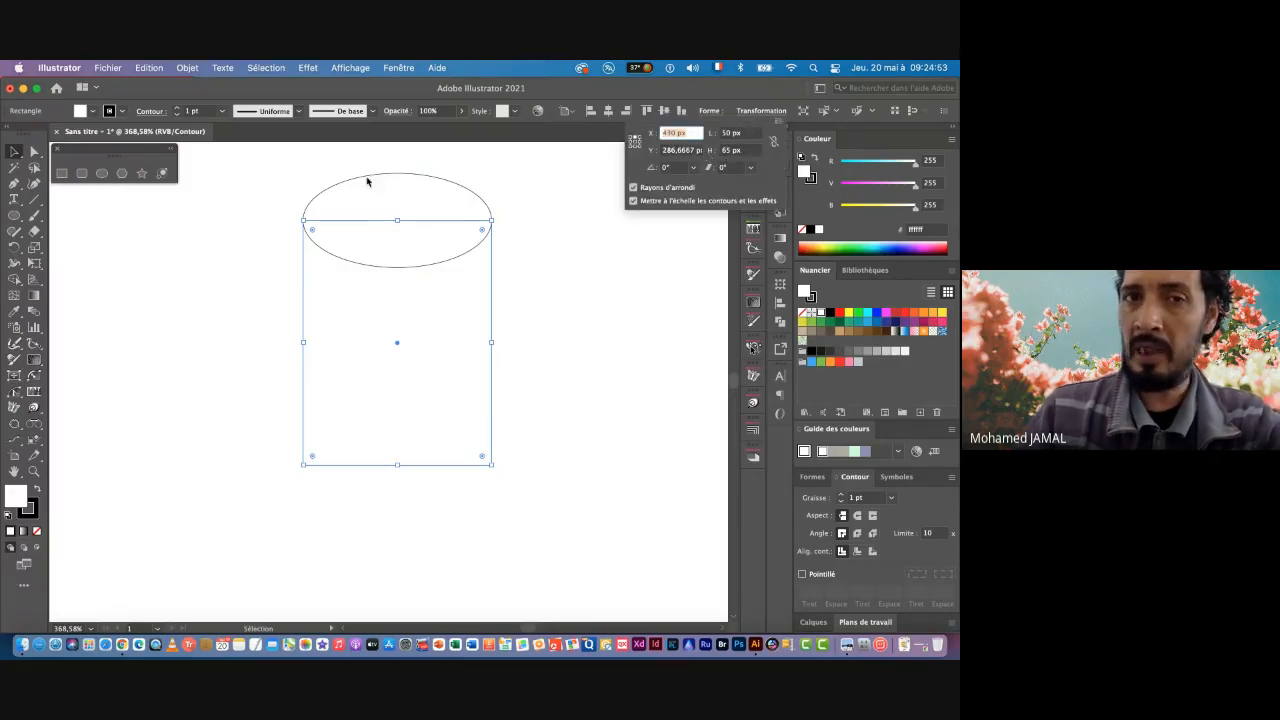
click(405, 197)
click(396, 192)
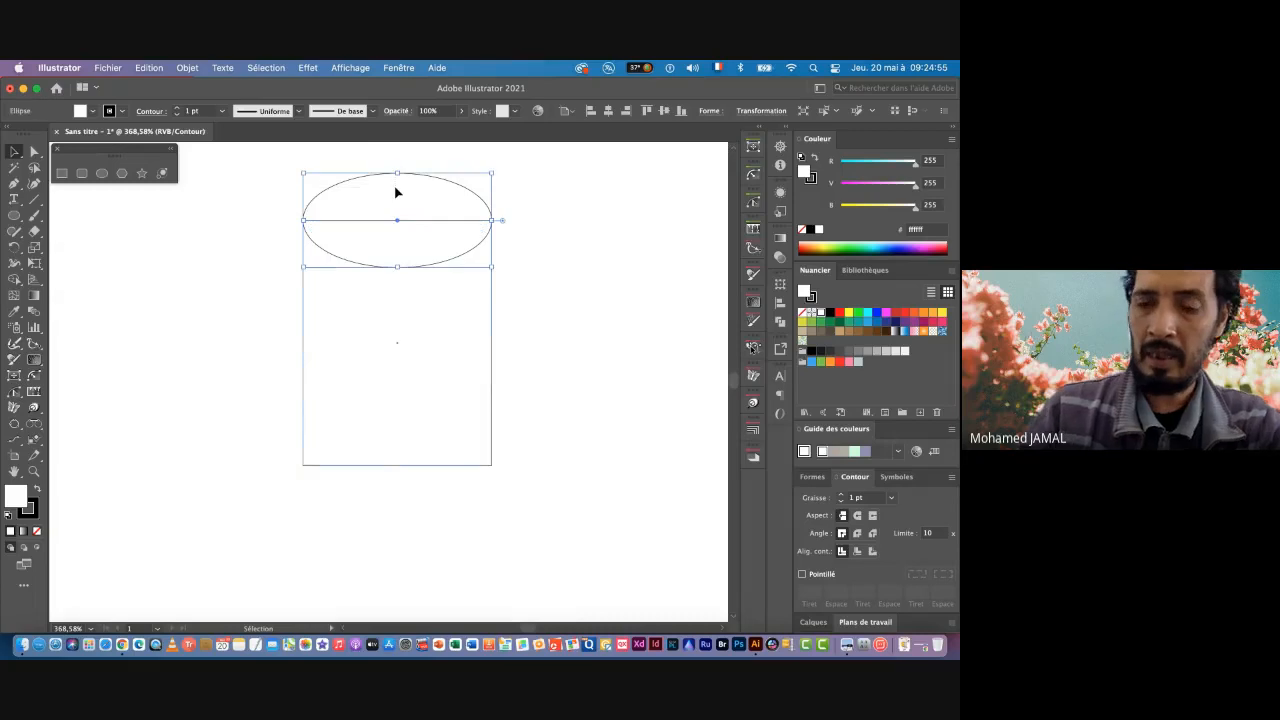
double_click(14, 154)
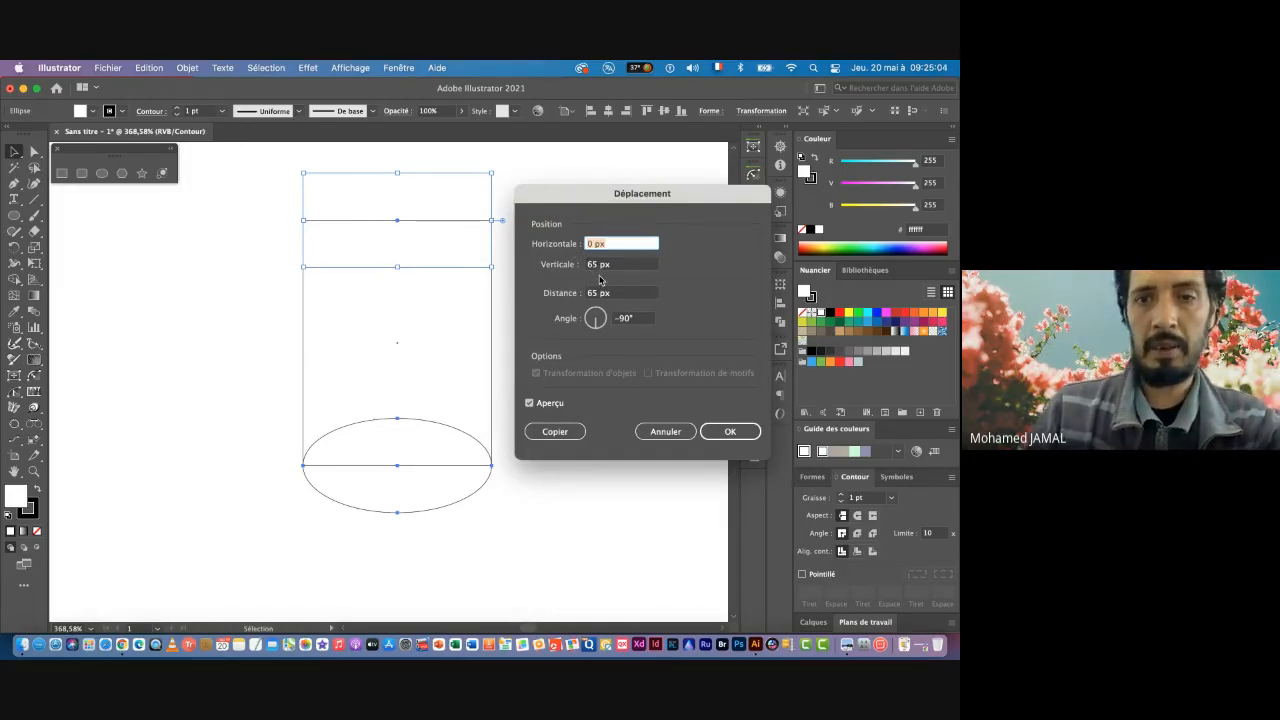
click(555, 432)
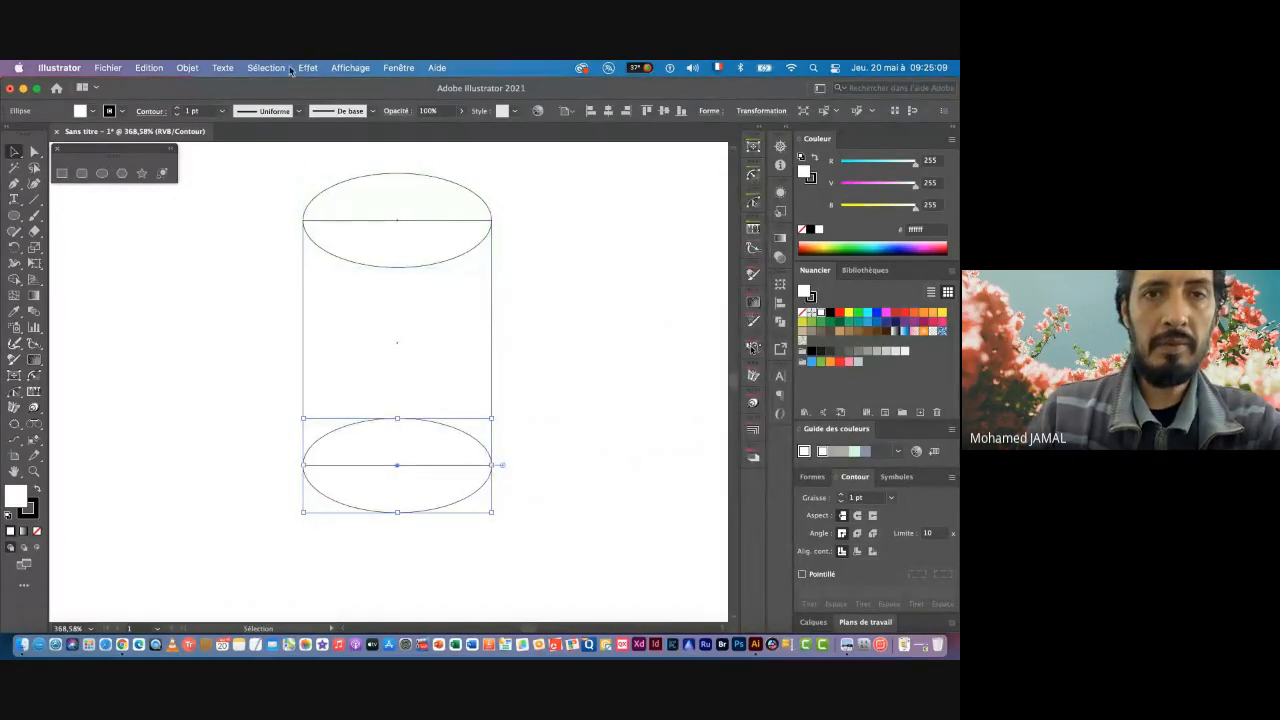
Step: Show the drawing in Preview mode and select the rectangle and both ellipses for Free Transform
click(351, 68)
click(351, 104)
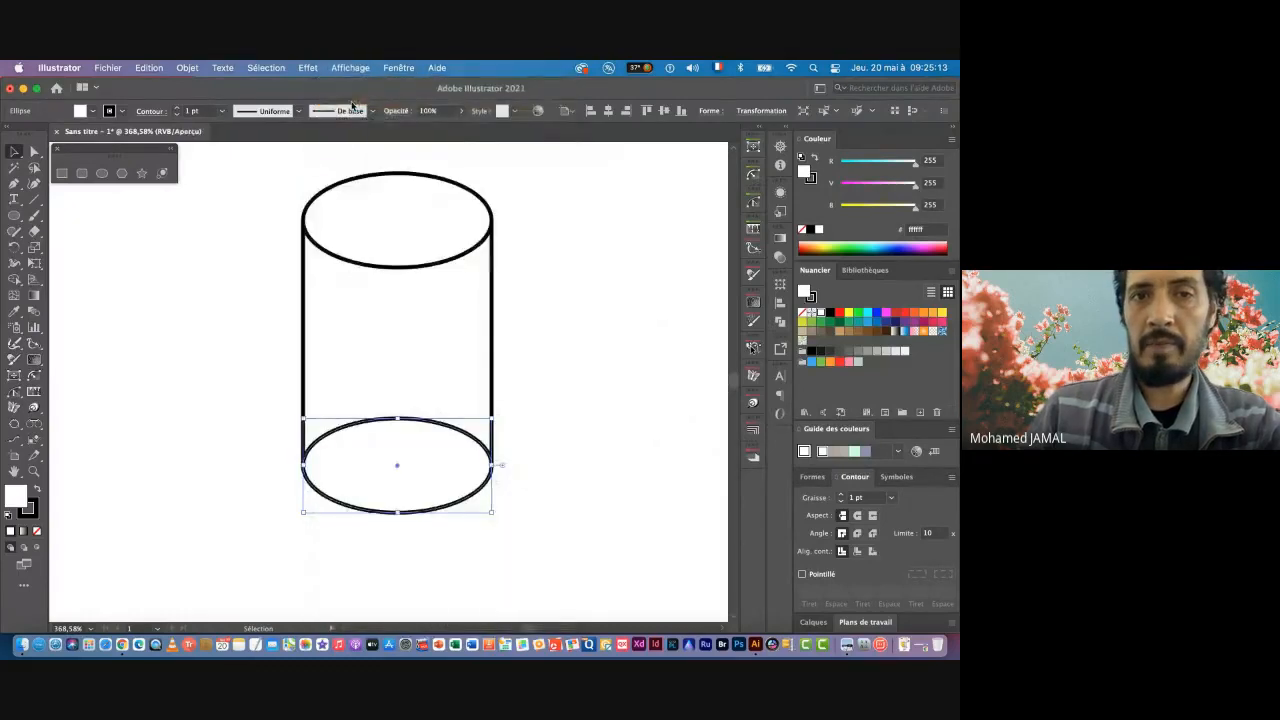
drag(268, 203, 516, 517)
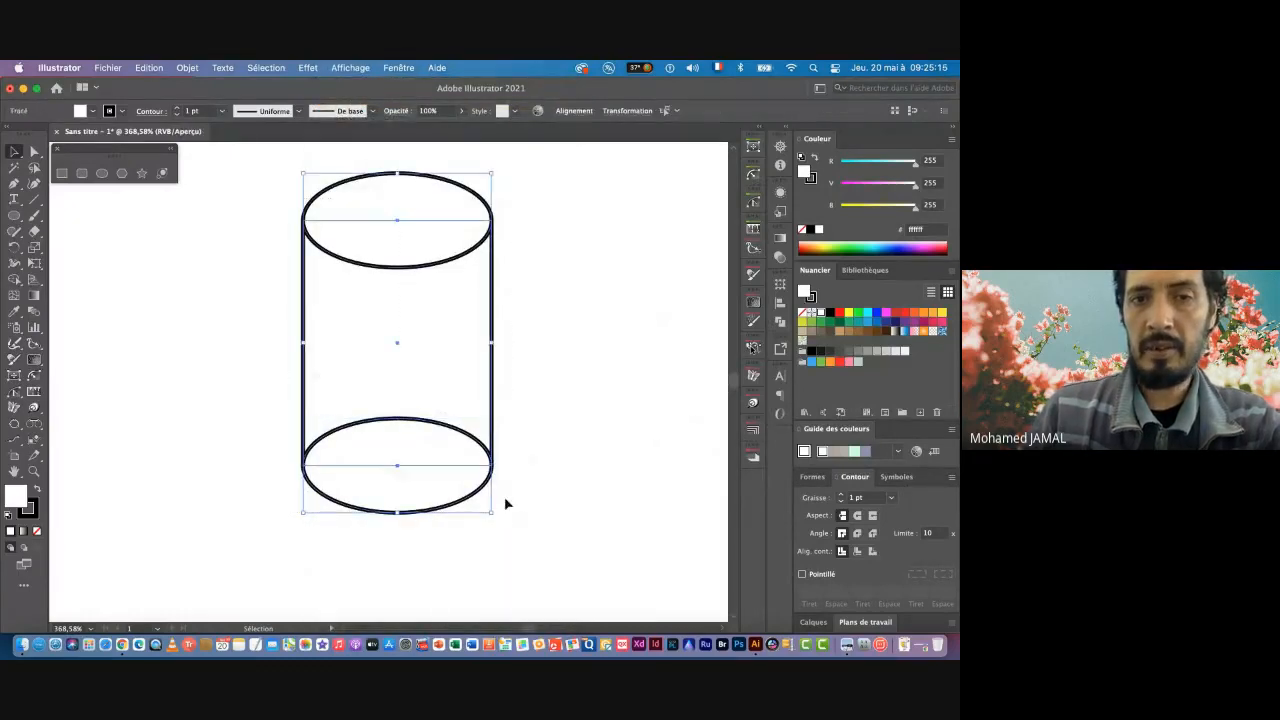
drag(267, 193, 520, 532)
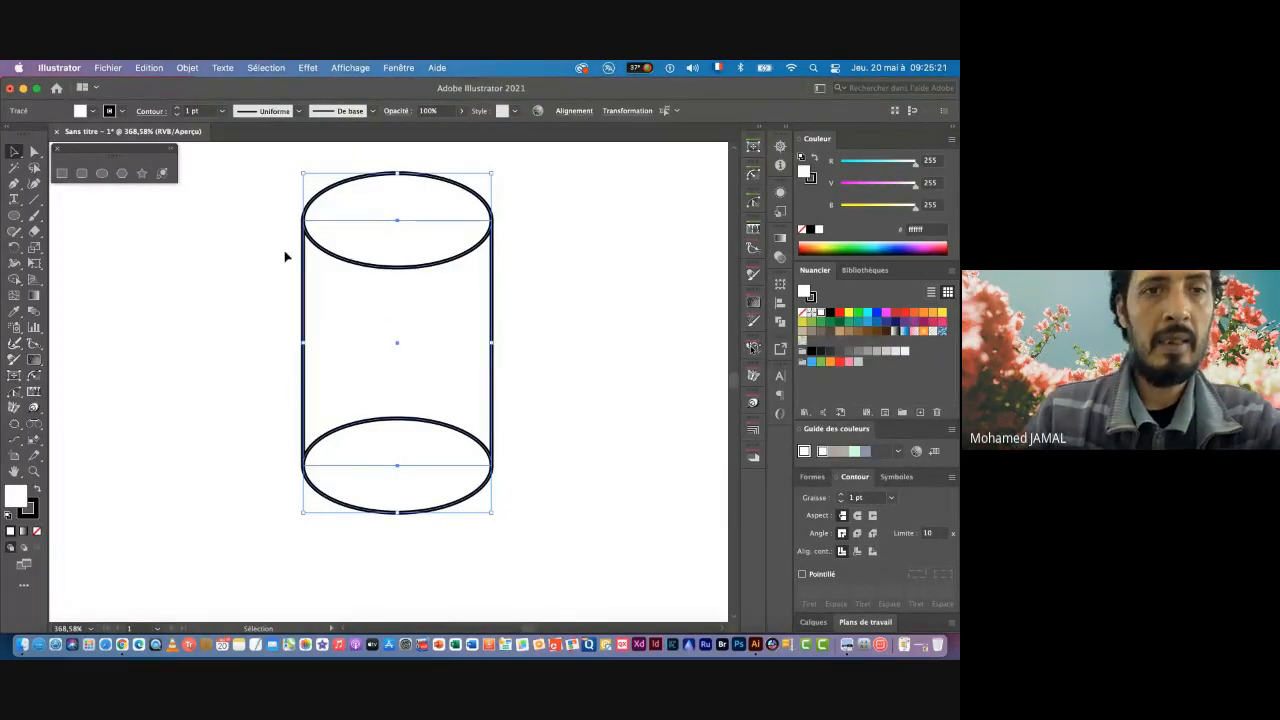
click(34, 264)
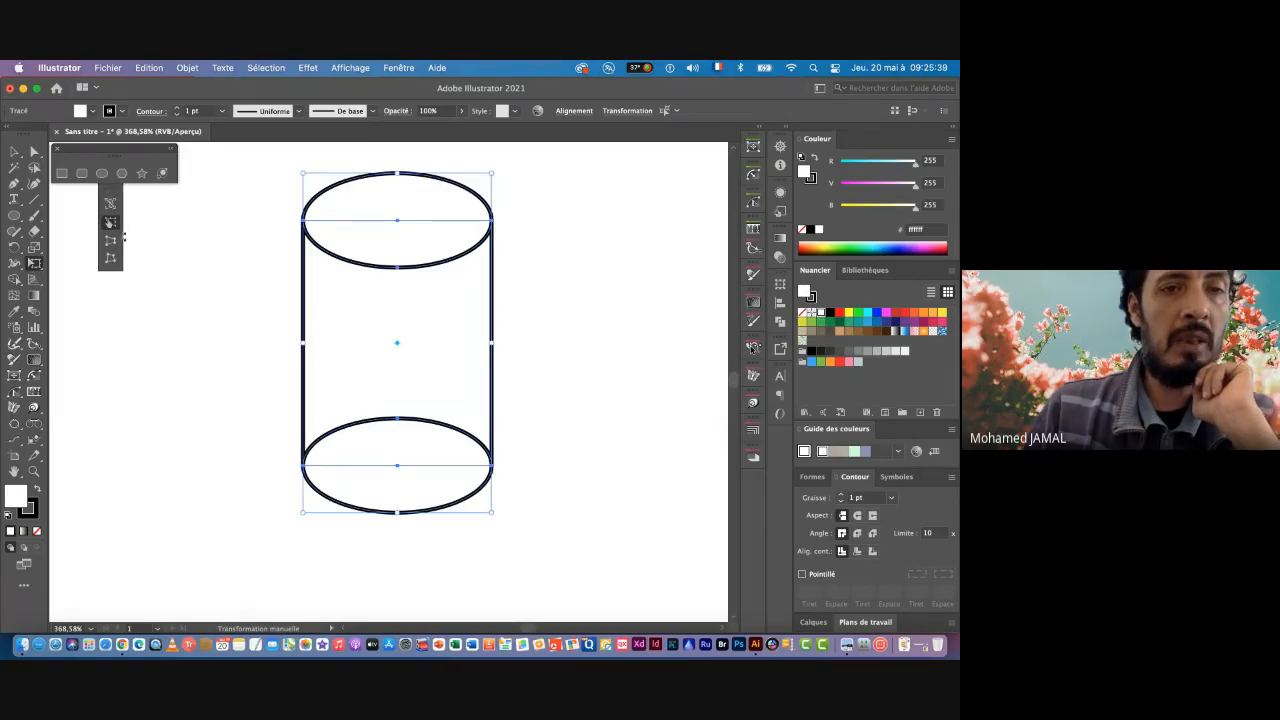
drag(111, 195, 76, 205)
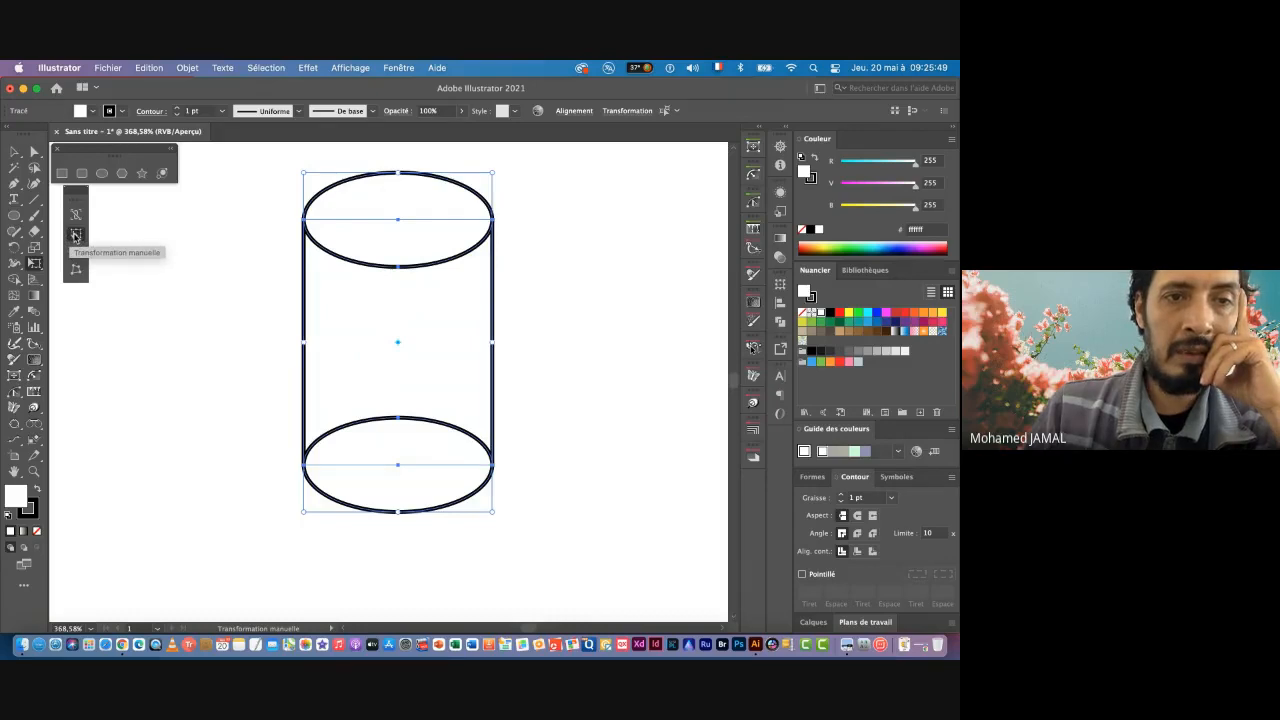
click(75, 235)
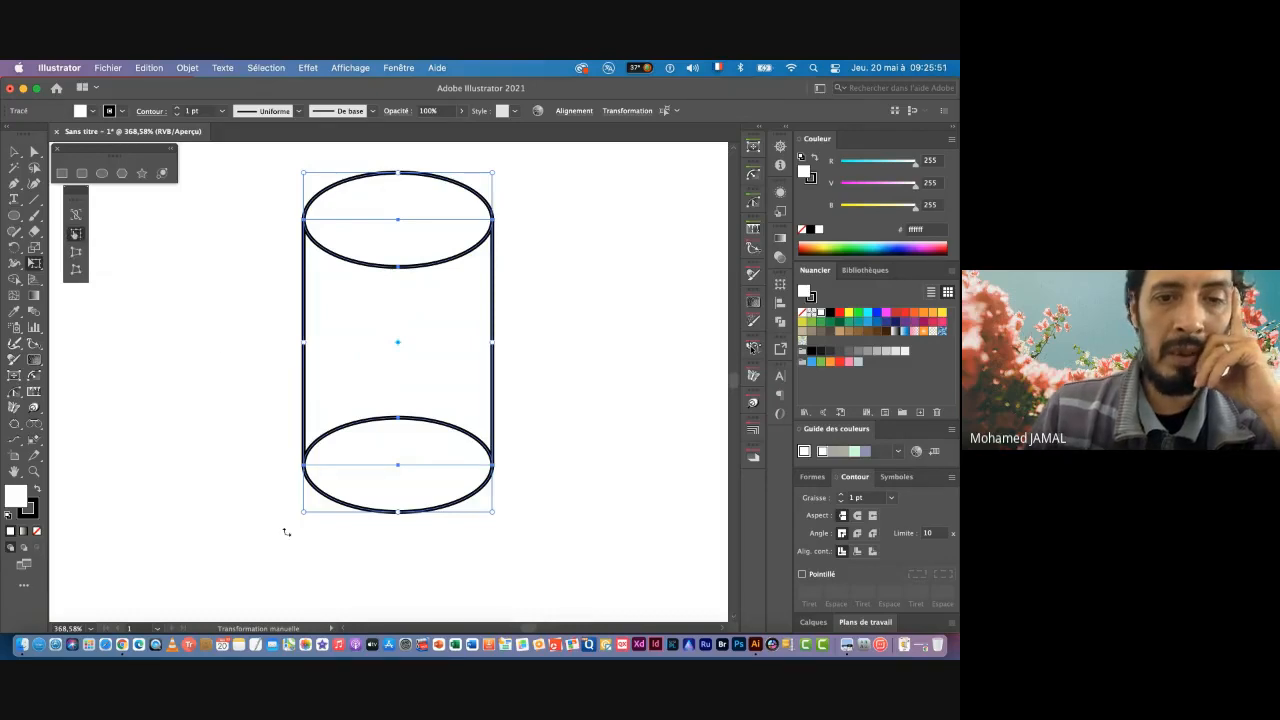
Step: Try stretching the selected cylinder shapes horizontally with Free Transform
mouse_move(303, 509)
mouse_down()
mouse_move(174, 434)
mouse_move(369, 517)
mouse_move(296, 505)
mouse_move(374, 511)
mouse_move(260, 503)
mouse_move(311, 510)
mouse_up()
key(super+z)
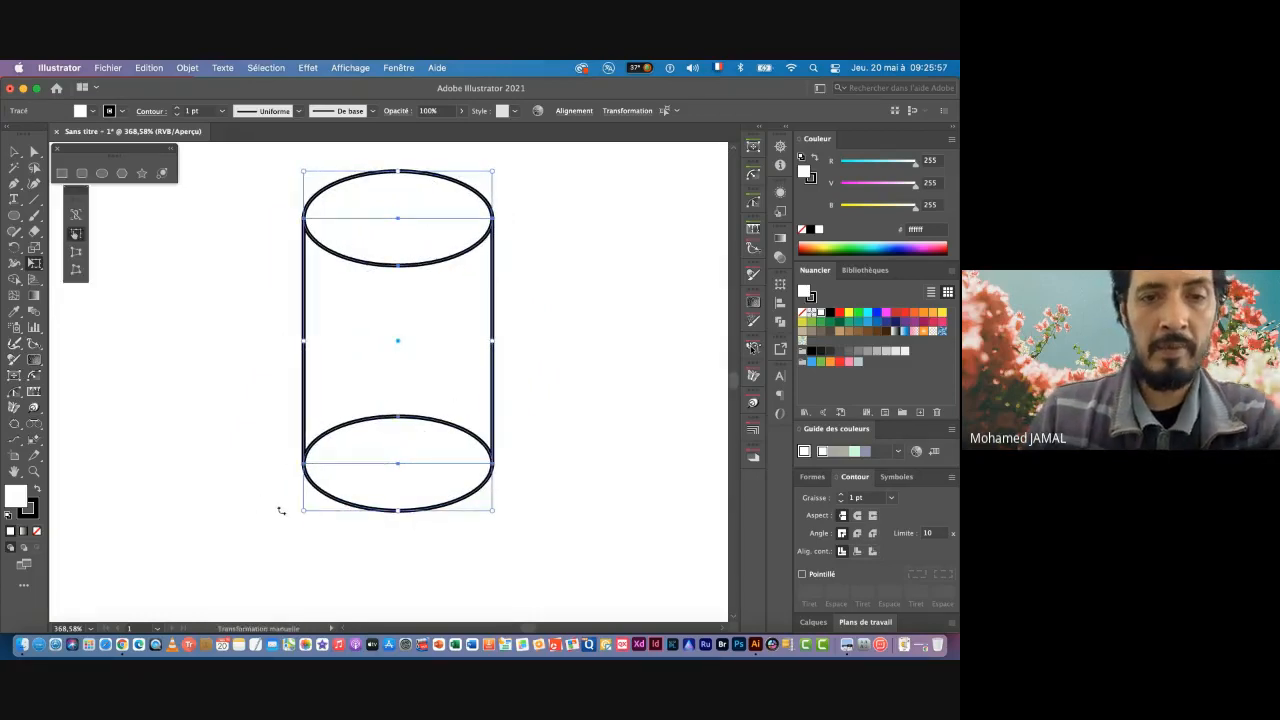
drag(299, 341, 212, 340)
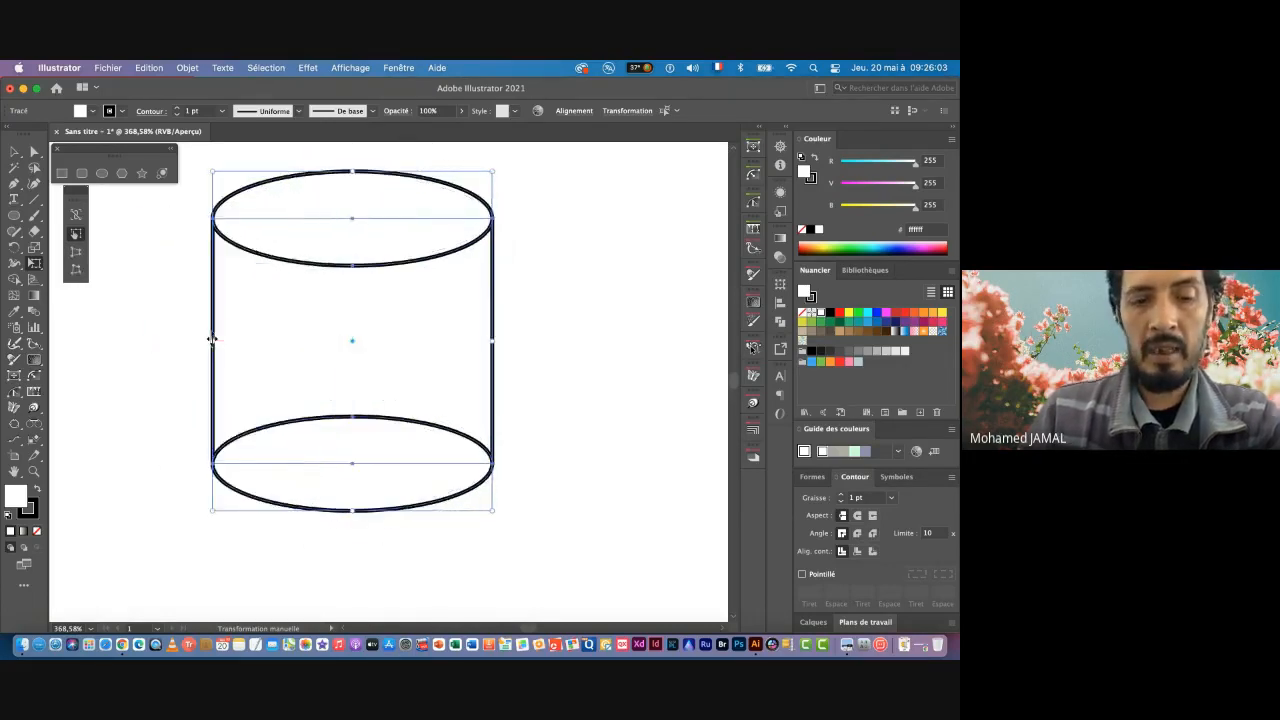
key(super+z)
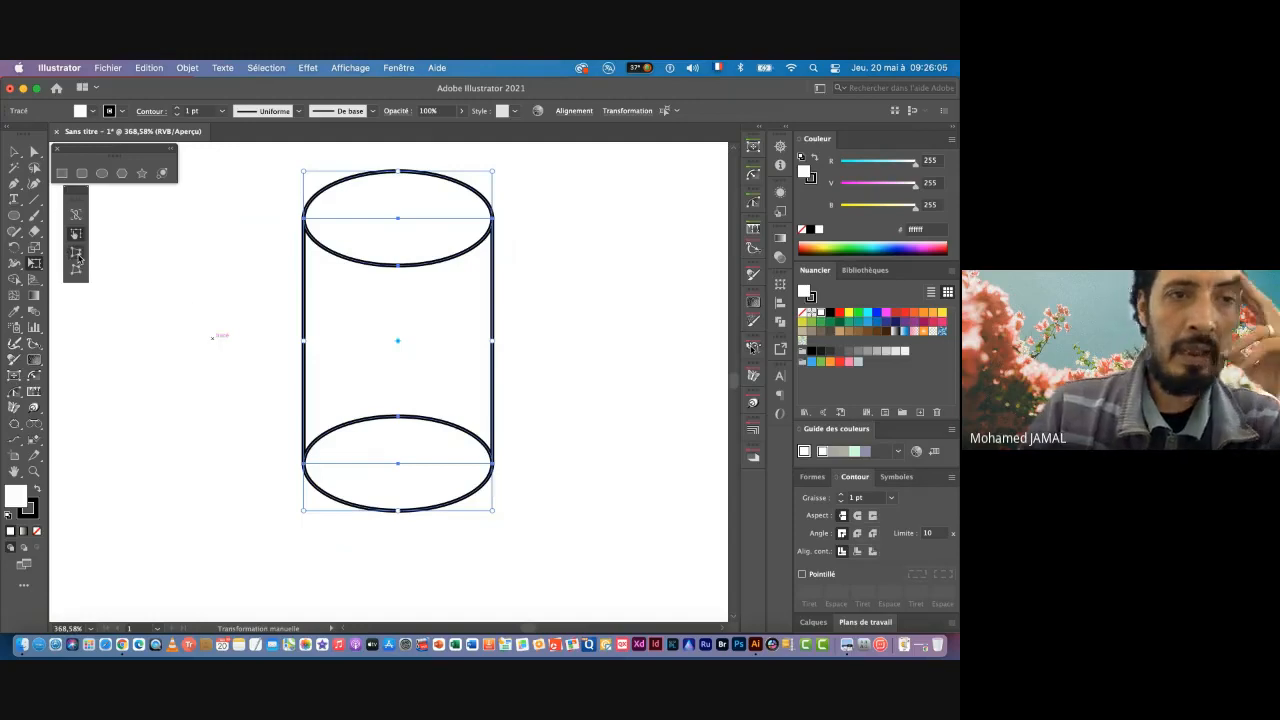
Step: Try widening the cylinder's base symmetrically with Perspective Distort
click(78, 256)
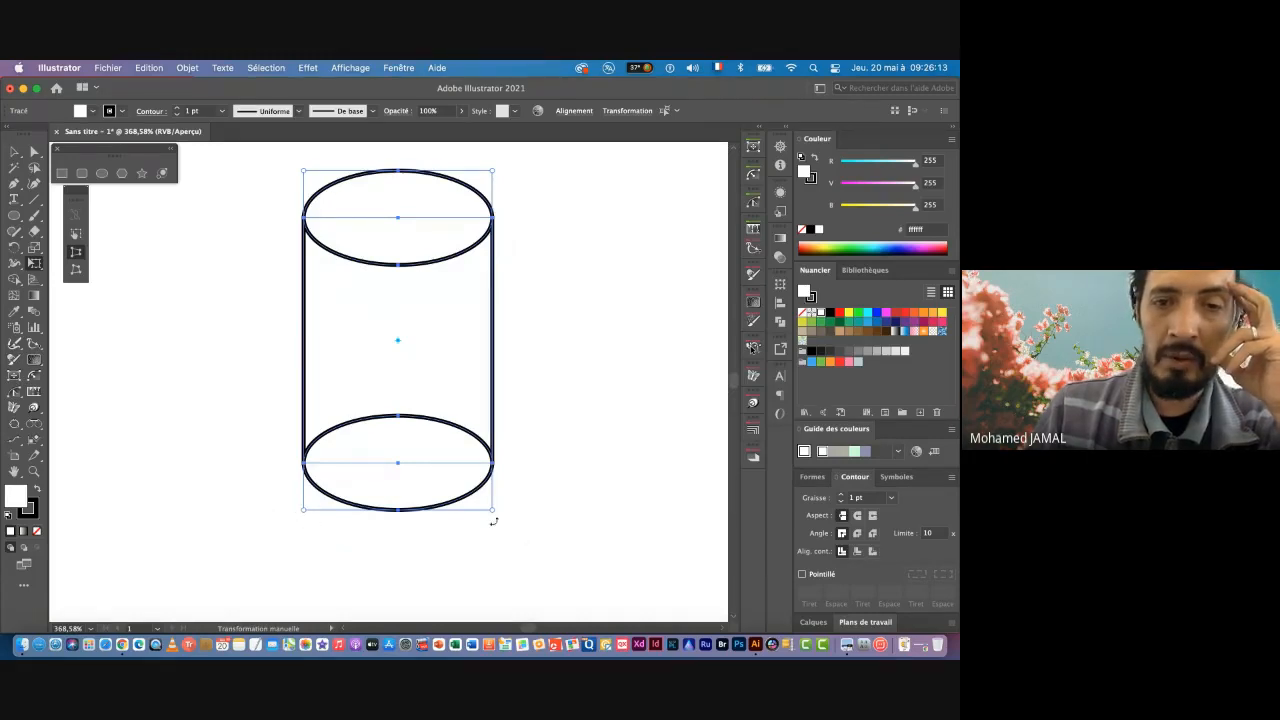
drag(494, 514, 566, 517)
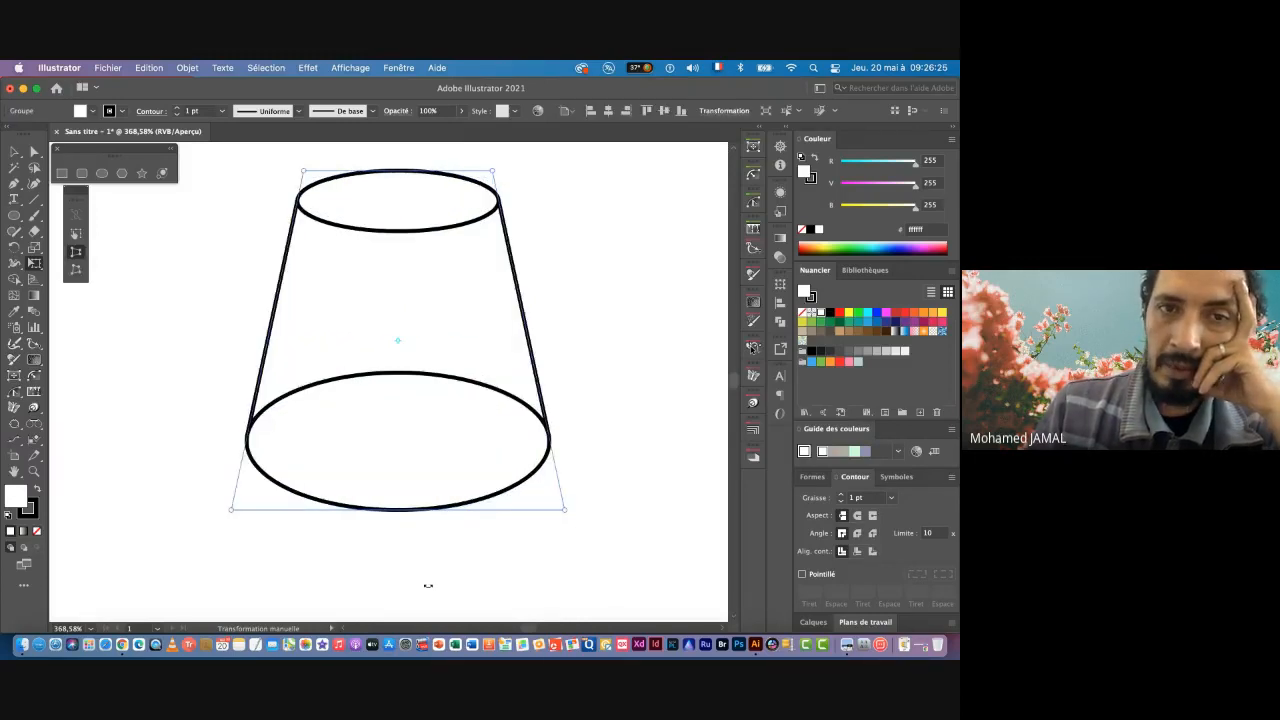
key(super+z)
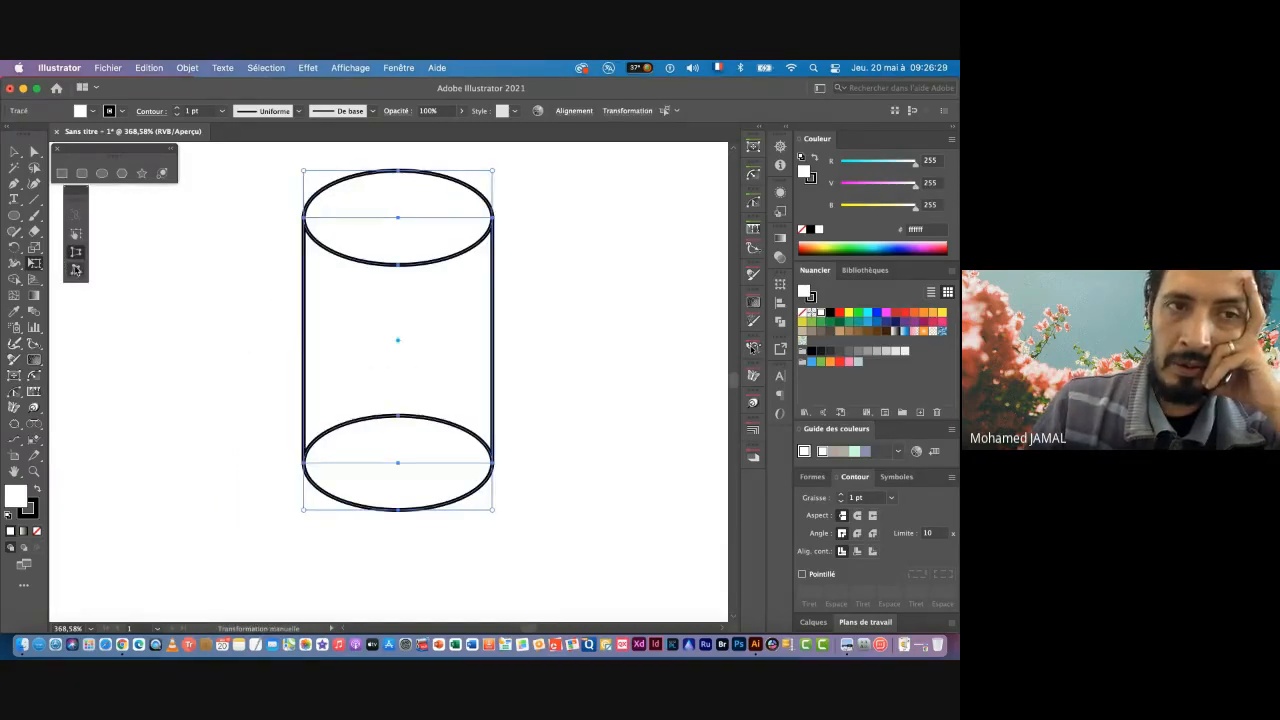
Step: Try pulling only the lower-left corner of the cylinder outwards and down with Free Distort
click(75, 271)
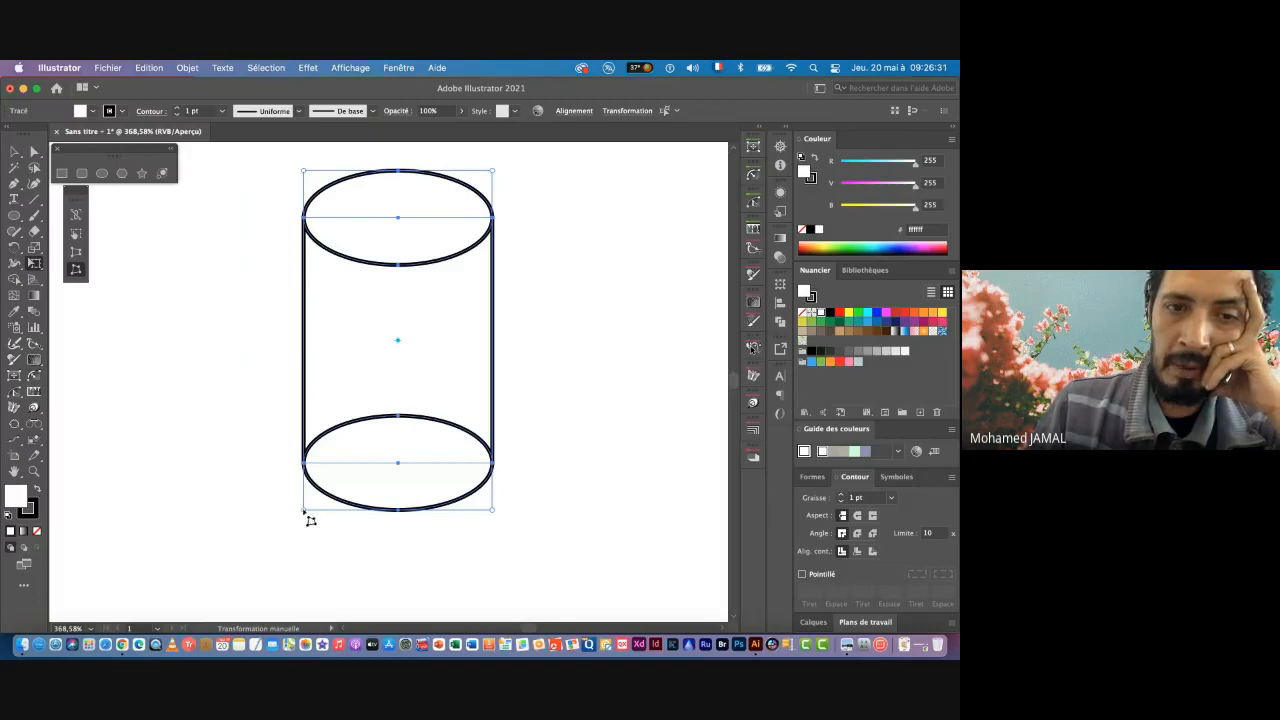
drag(304, 510, 165, 564)
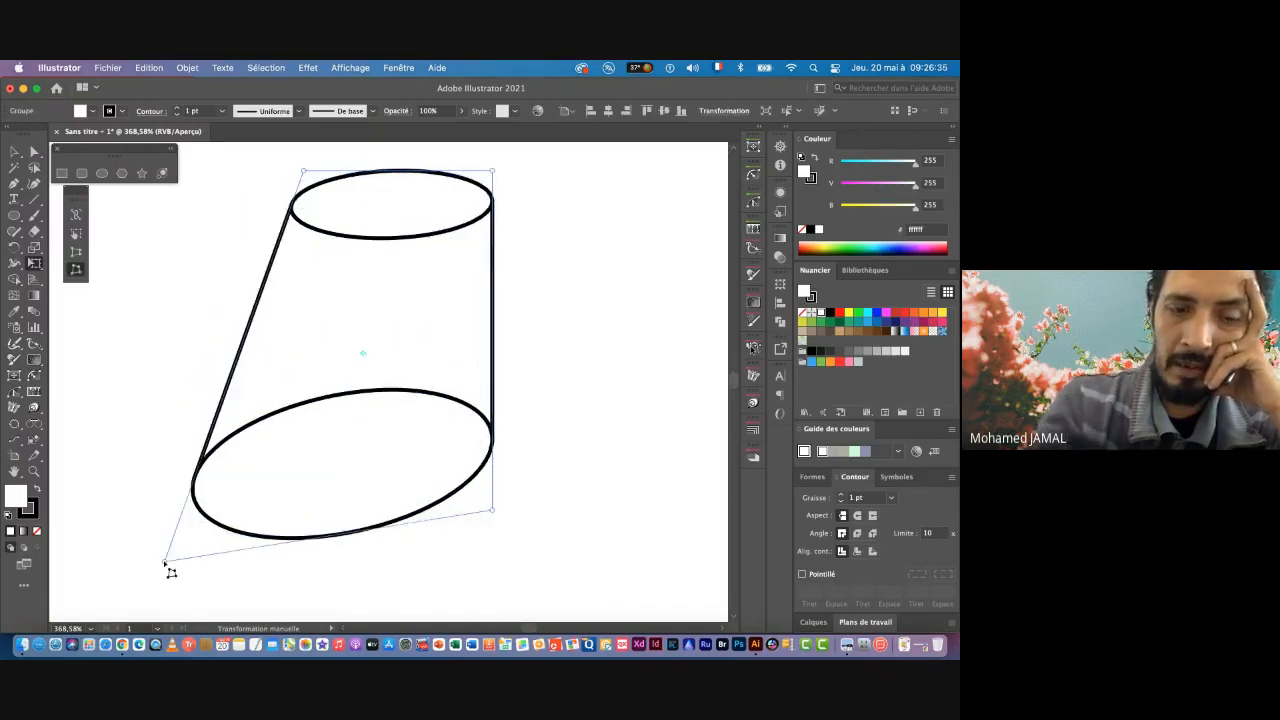
key(super+z)
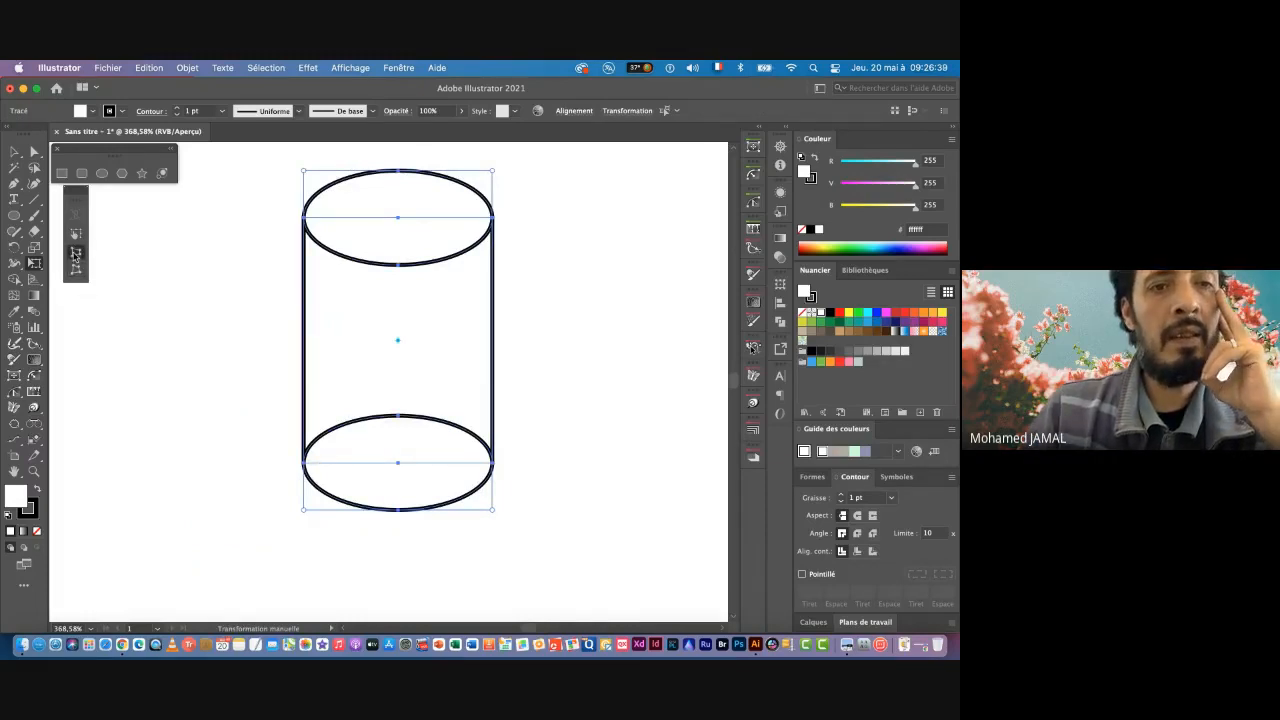
Step: Widen the cylinder's base symmetrically with Perspective Distort so that it tapers towards the top
click(77, 253)
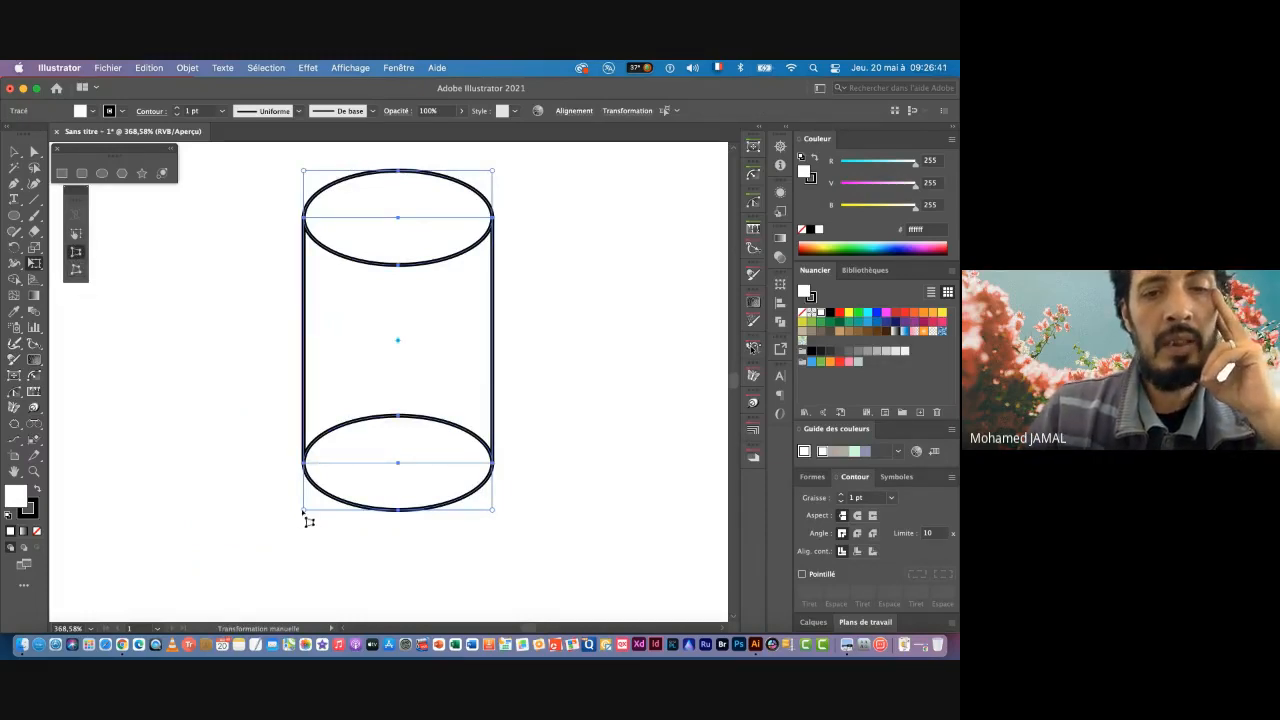
drag(306, 513, 223, 514)
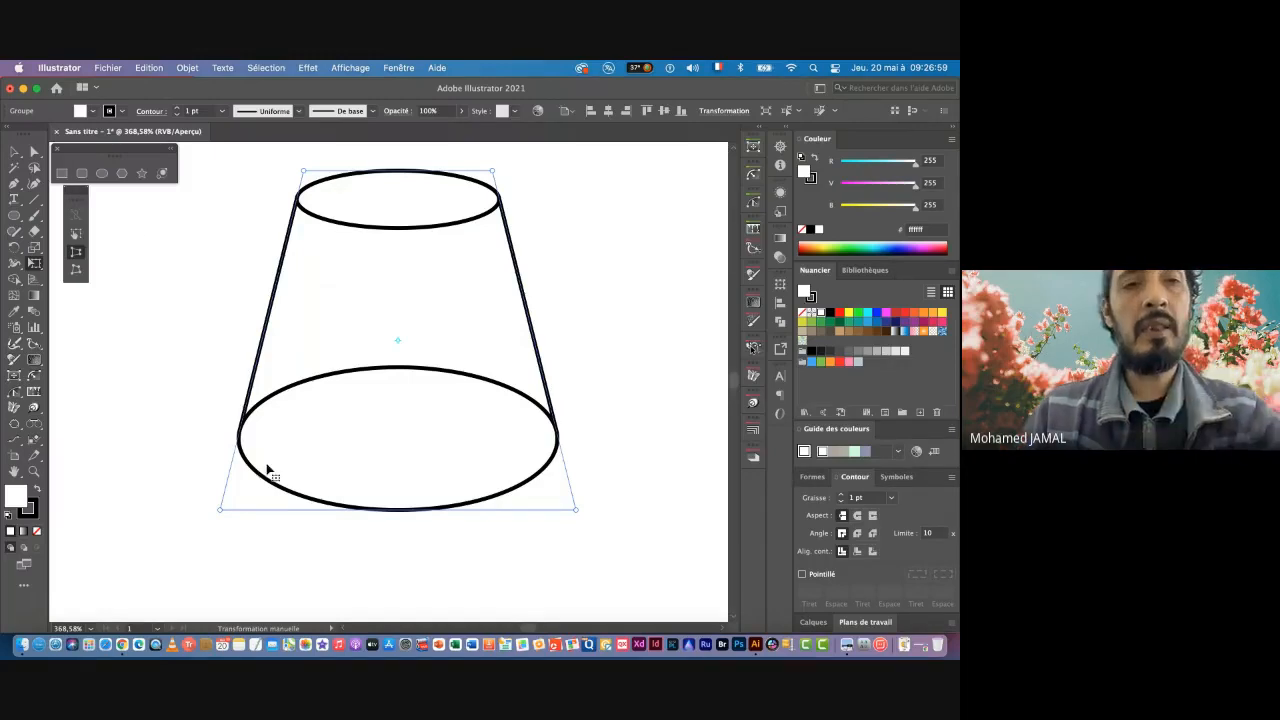
Step: Undo the last distortion and try widening the cylinder's base symmetrically with Free Transform
key(super+z)
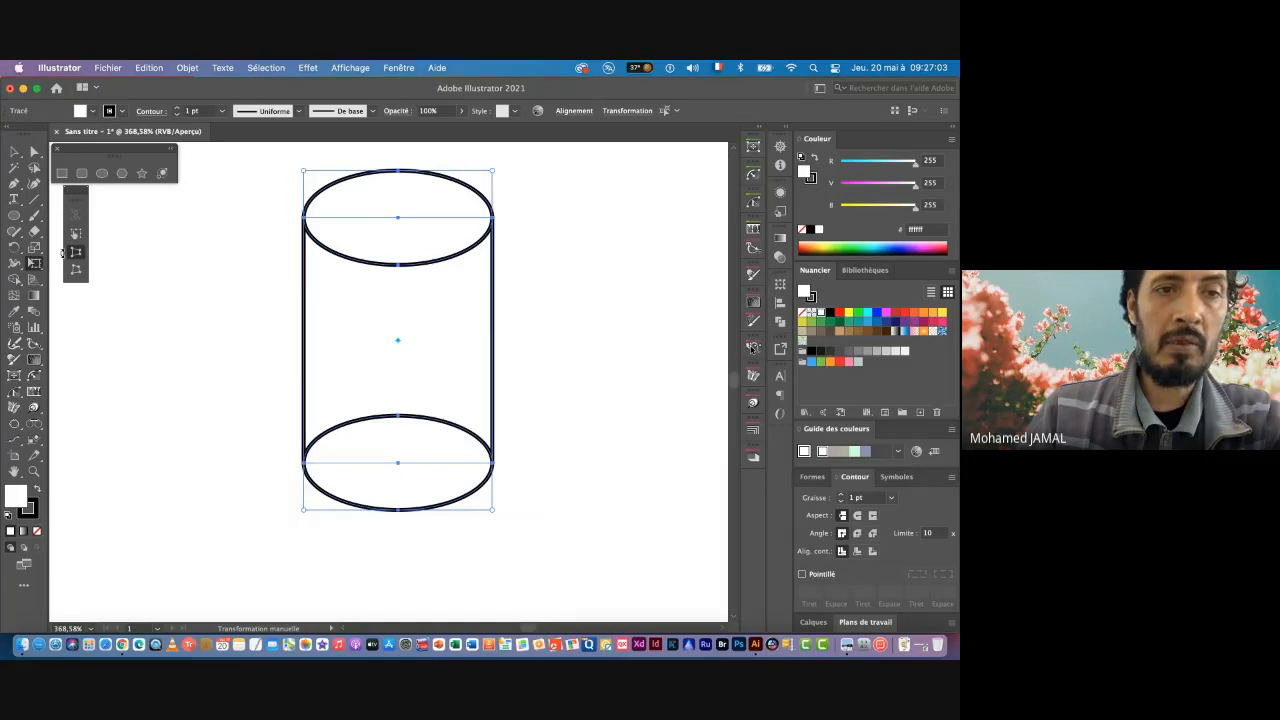
click(76, 234)
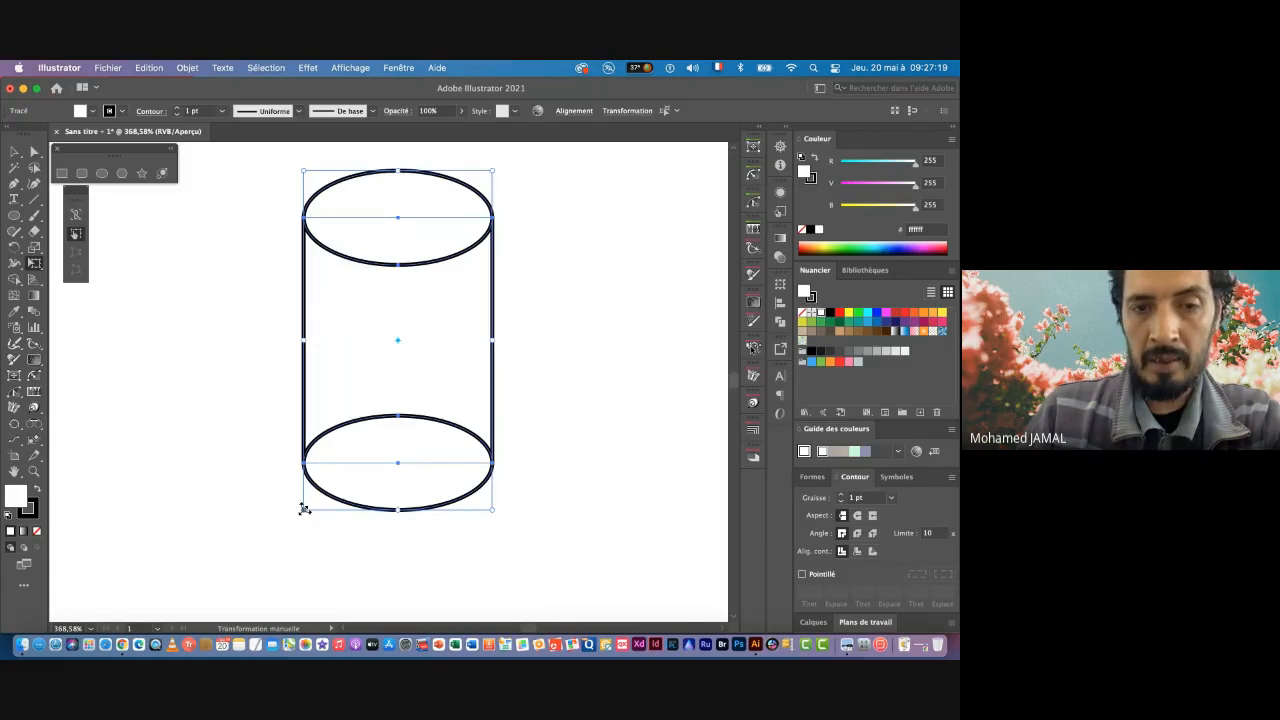
drag(305, 509, 255, 501)
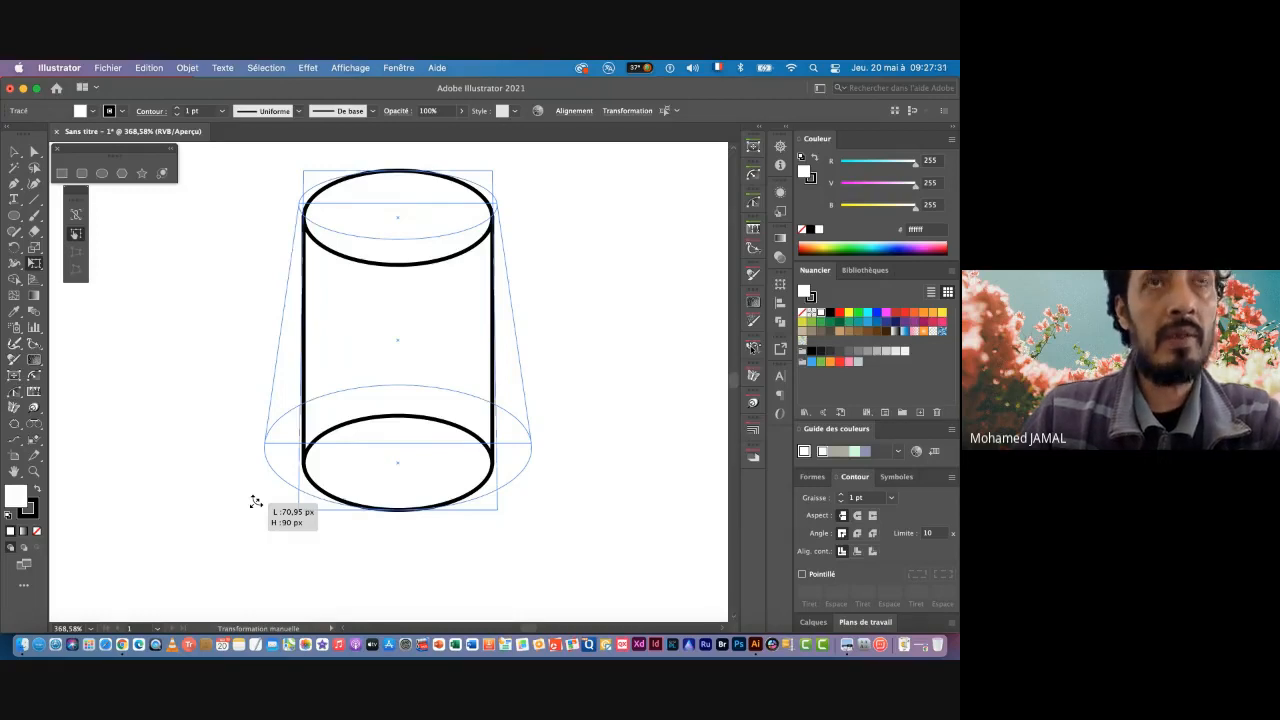
mouse_move(256, 501)
mouse_down()
mouse_move(237, 497)
mouse_move(256, 500)
mouse_up()
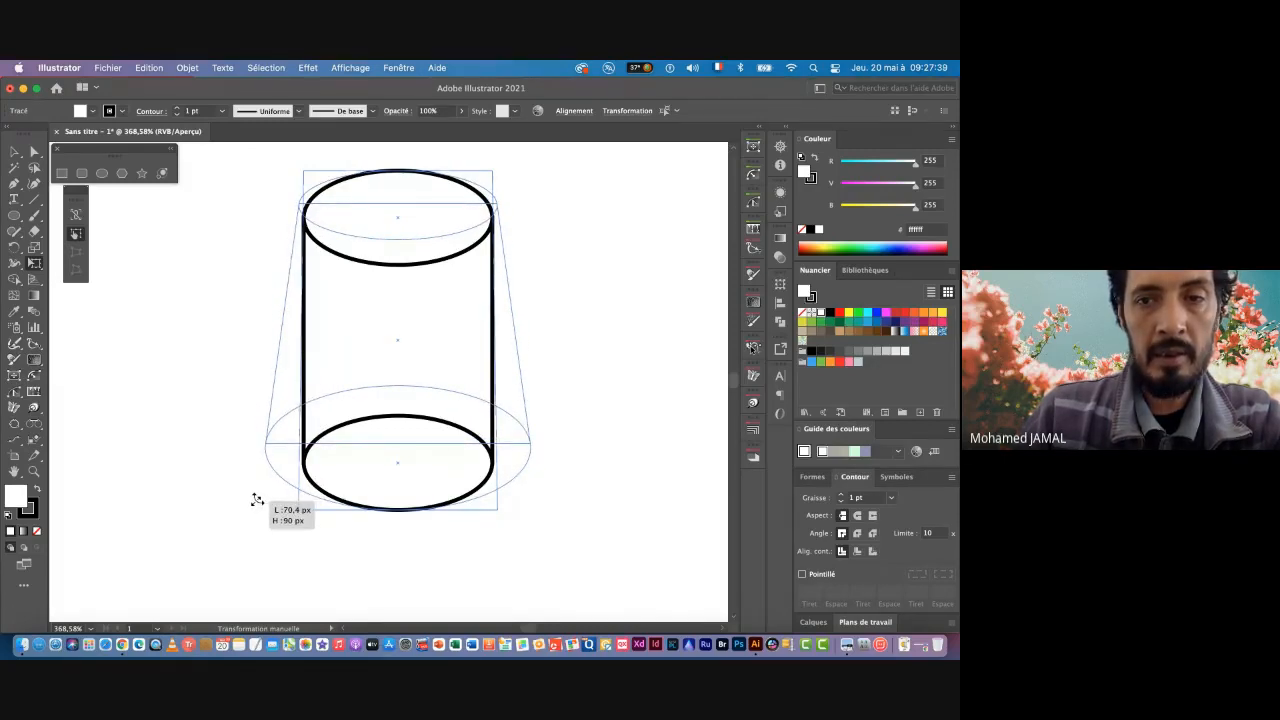
drag(256, 500, 207, 500)
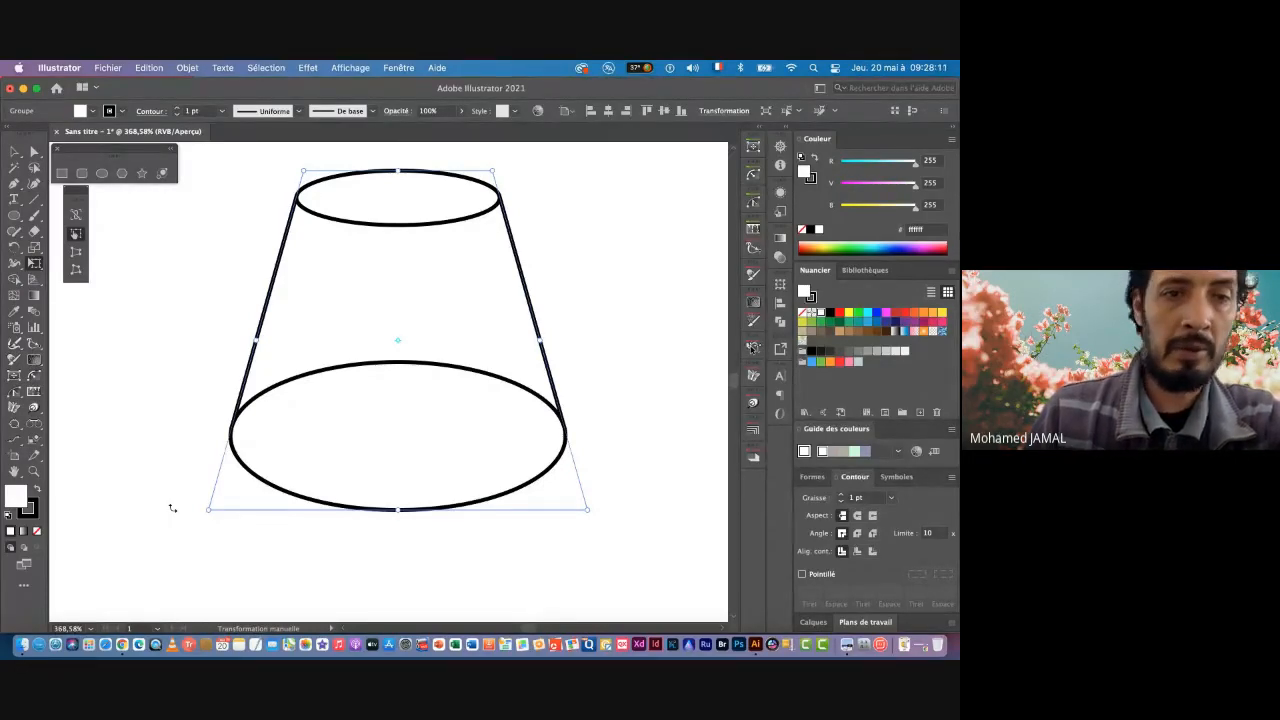
key(super+z)
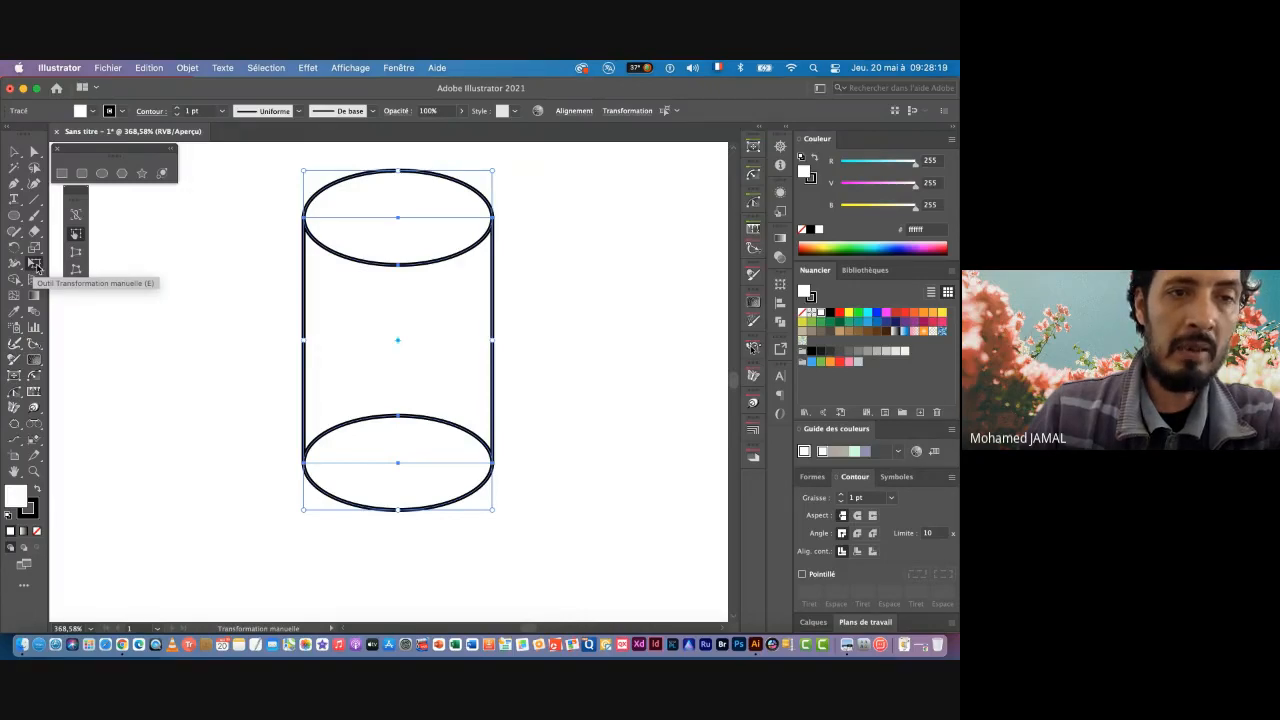
Step: Try pulling the lower-left corner of the cylinder horizontally outwards with Free Distort
click(76, 269)
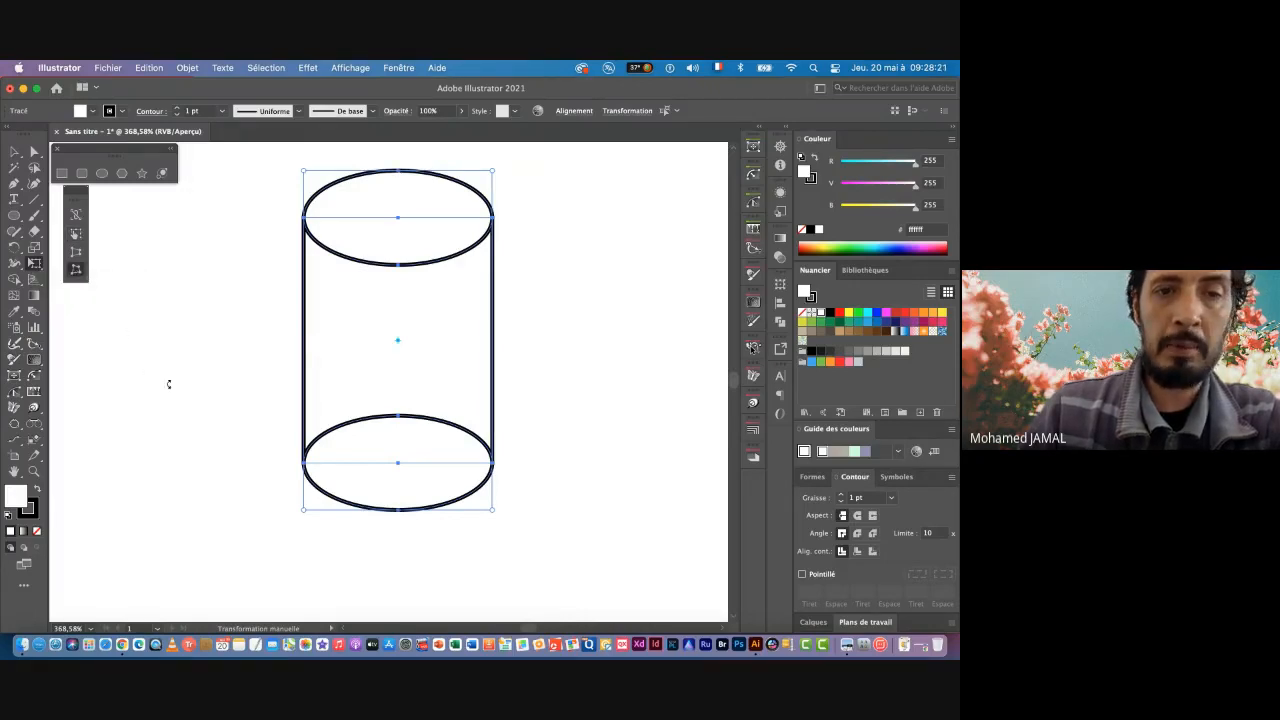
drag(305, 511, 256, 511)
key(super+z)
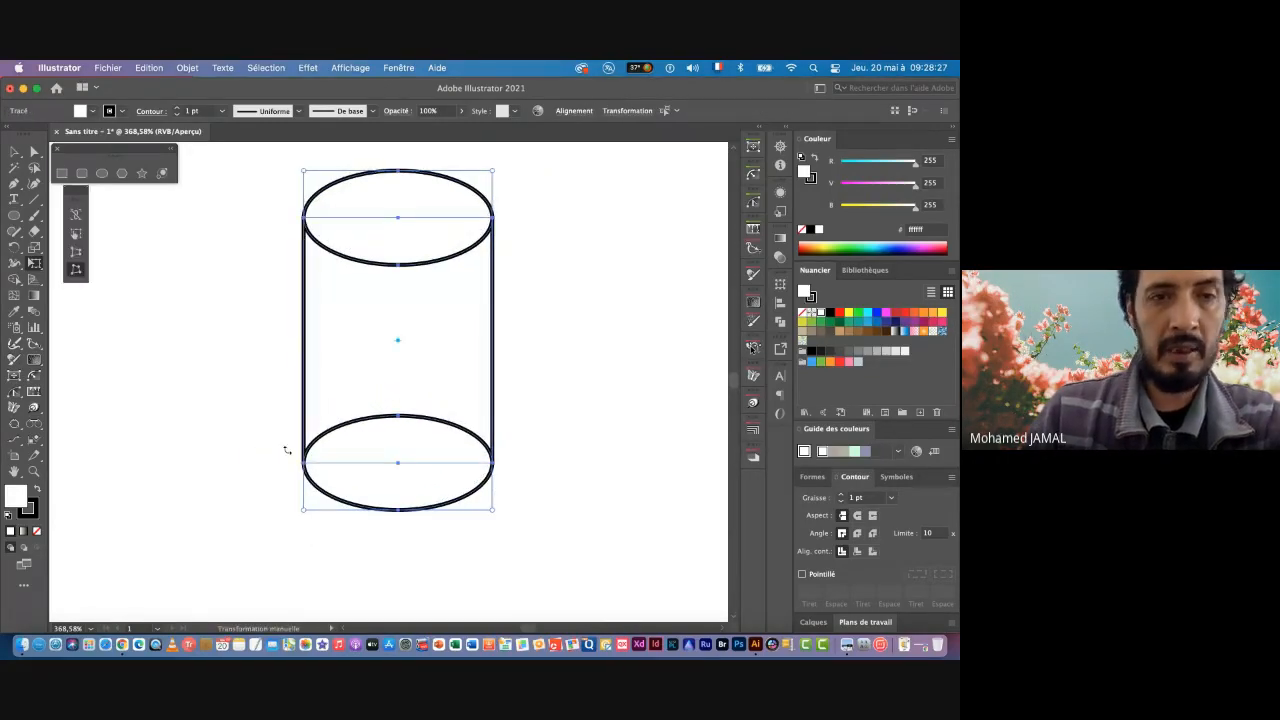
Step: Widen the cylinder's base symmetrically to about twice its top width with Perspective Distort
click(76, 251)
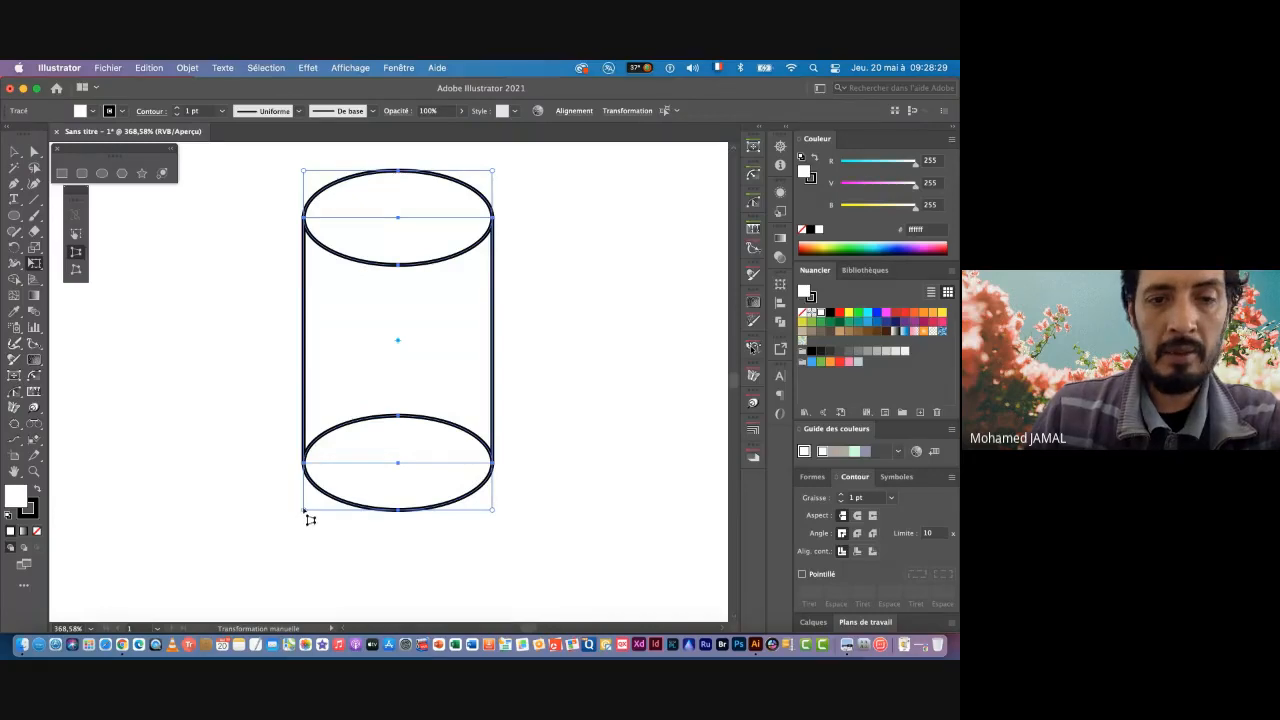
drag(305, 511, 196, 512)
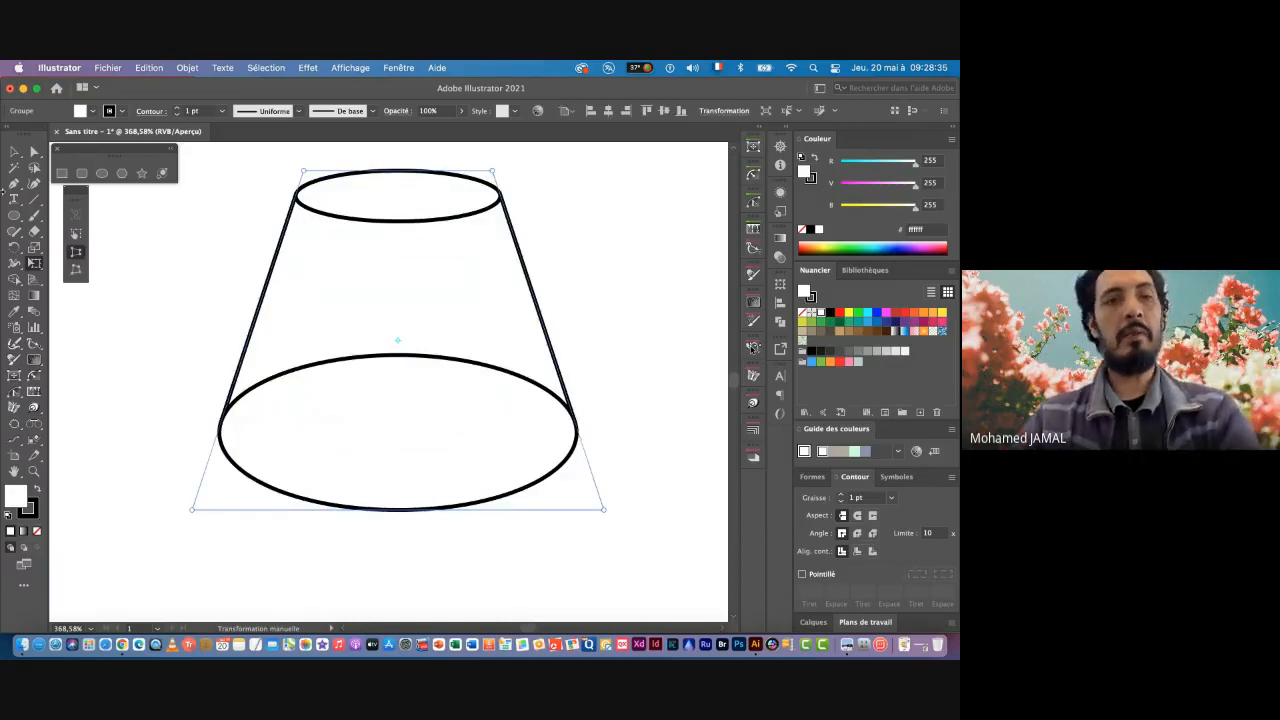
Step: Duplicate the whole tapered cylinder horizontally, placing the copy beside the original on its right
click(15, 152)
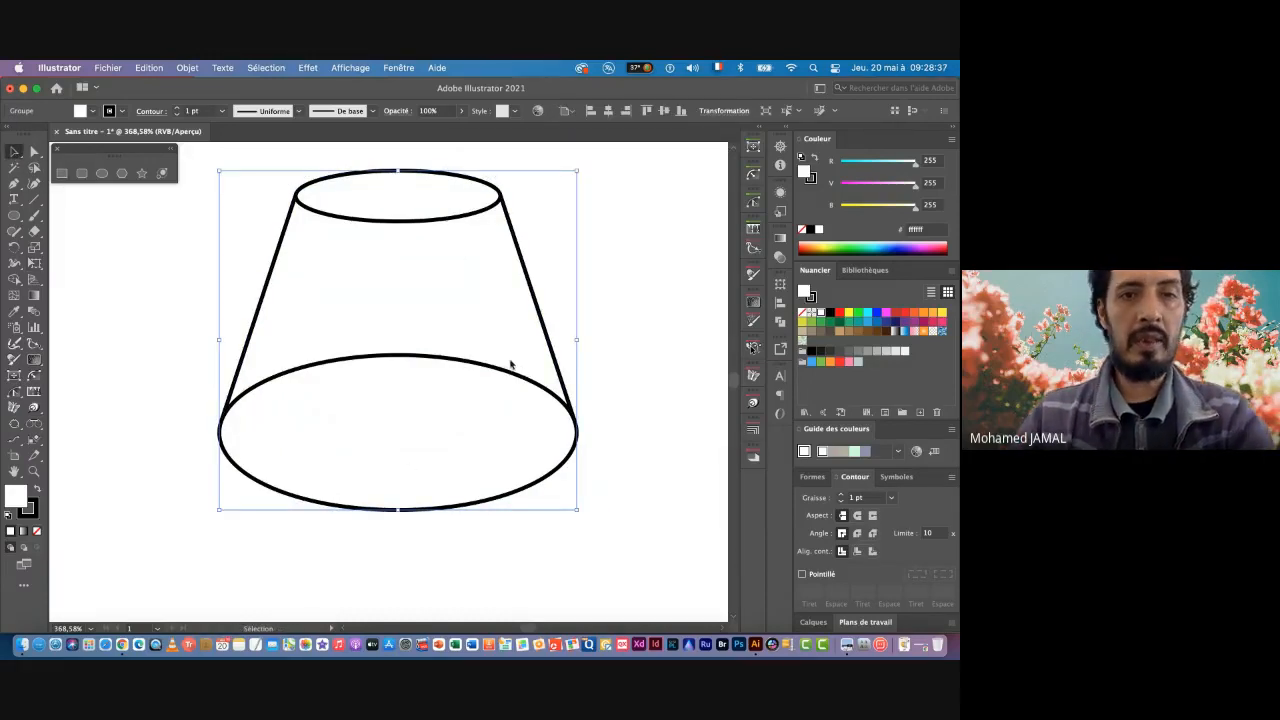
drag(509, 361, 446, 380)
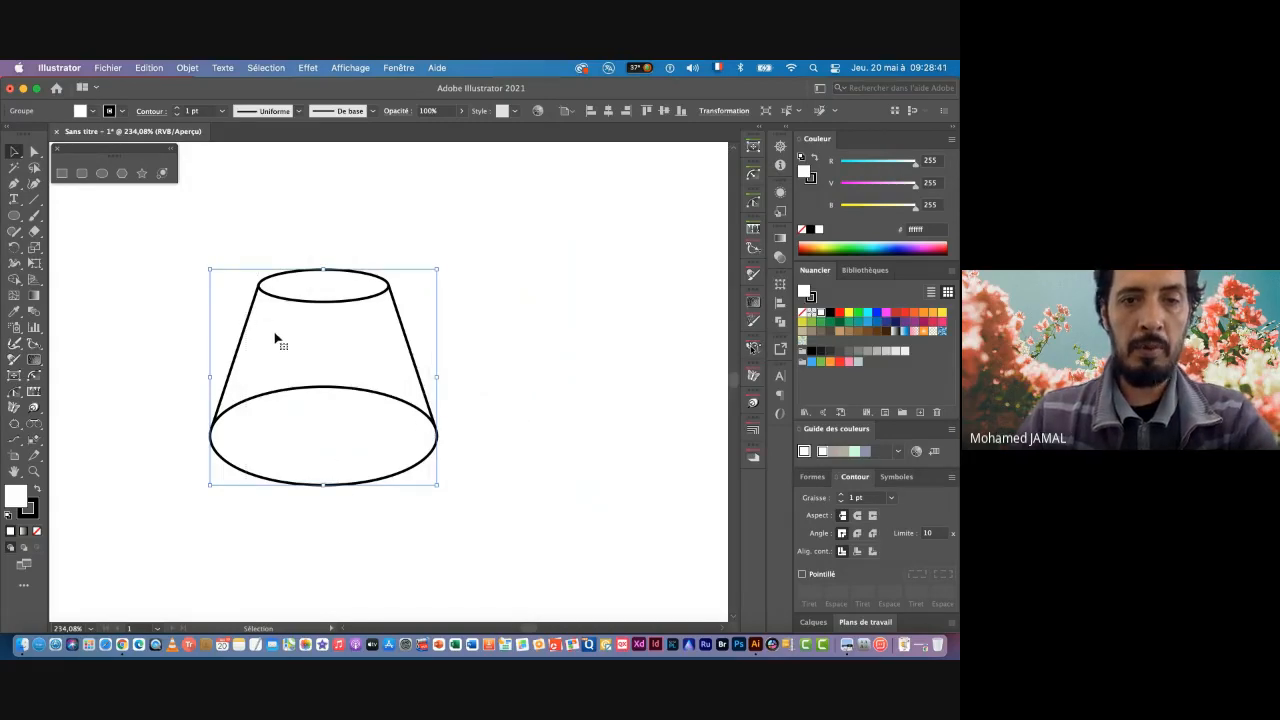
drag(276, 340, 436, 348)
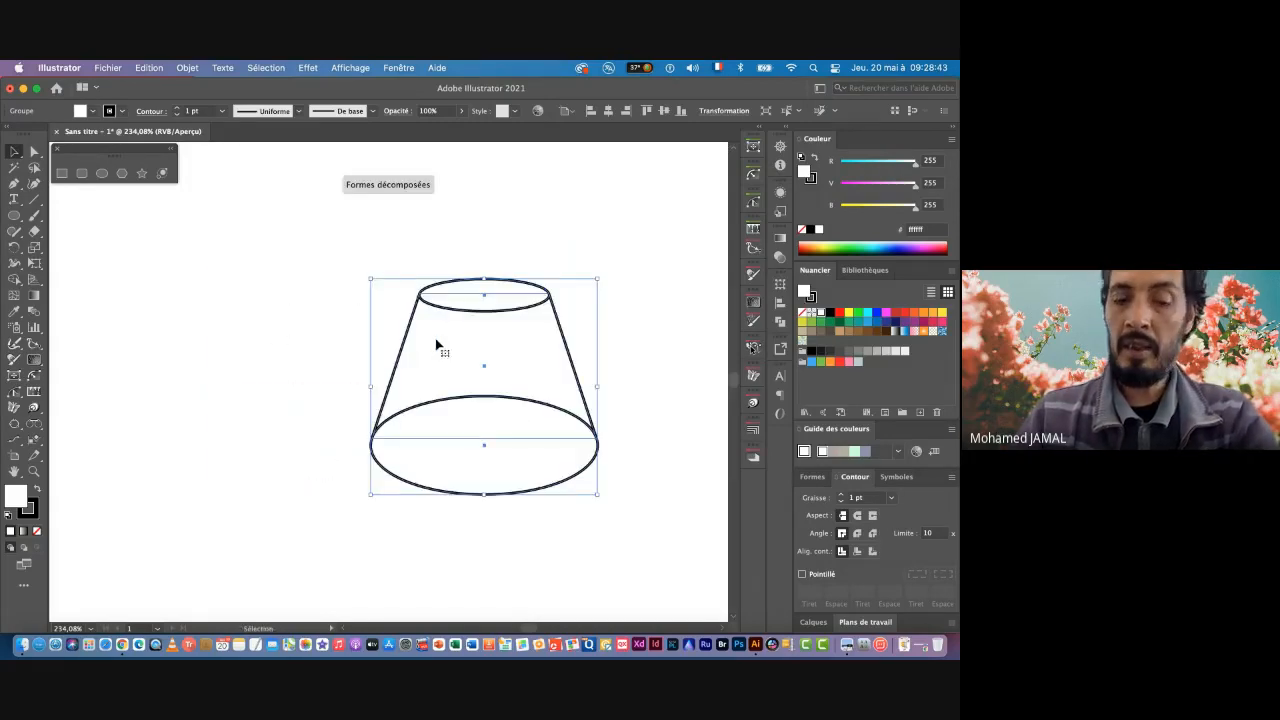
drag(546, 366, 322, 350)
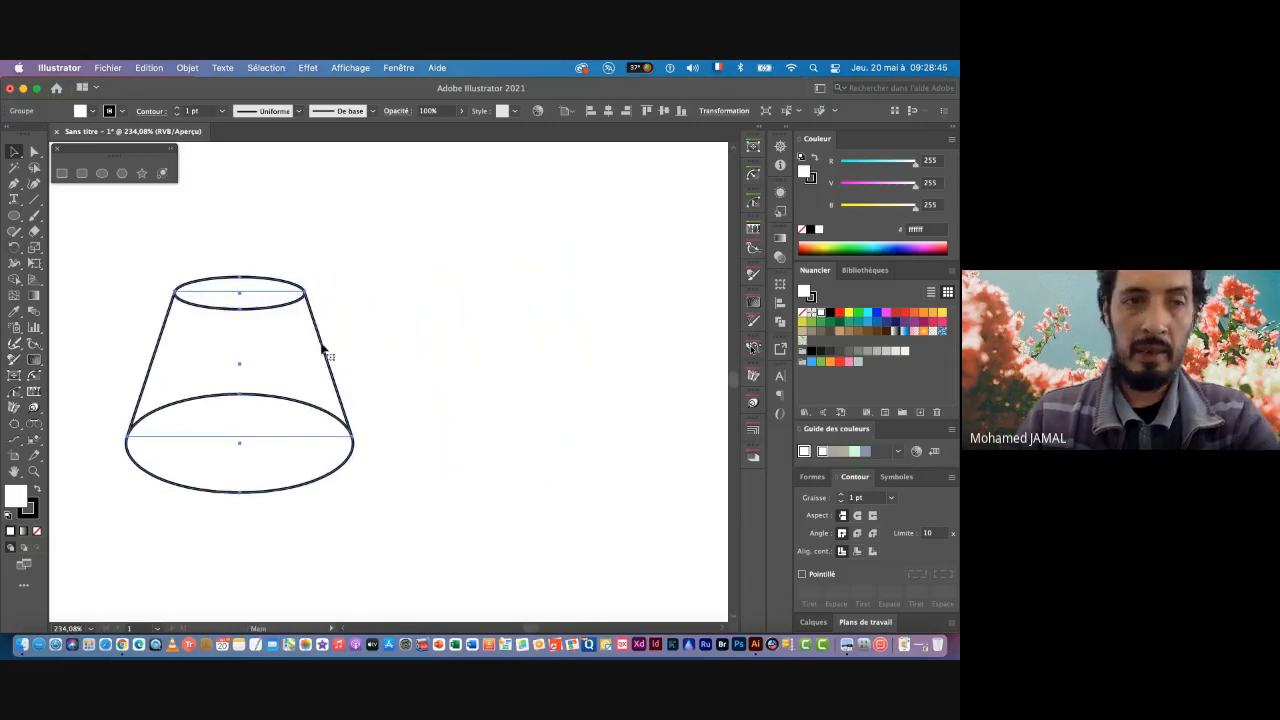
drag(169, 229, 343, 523)
drag(240, 363, 489, 366)
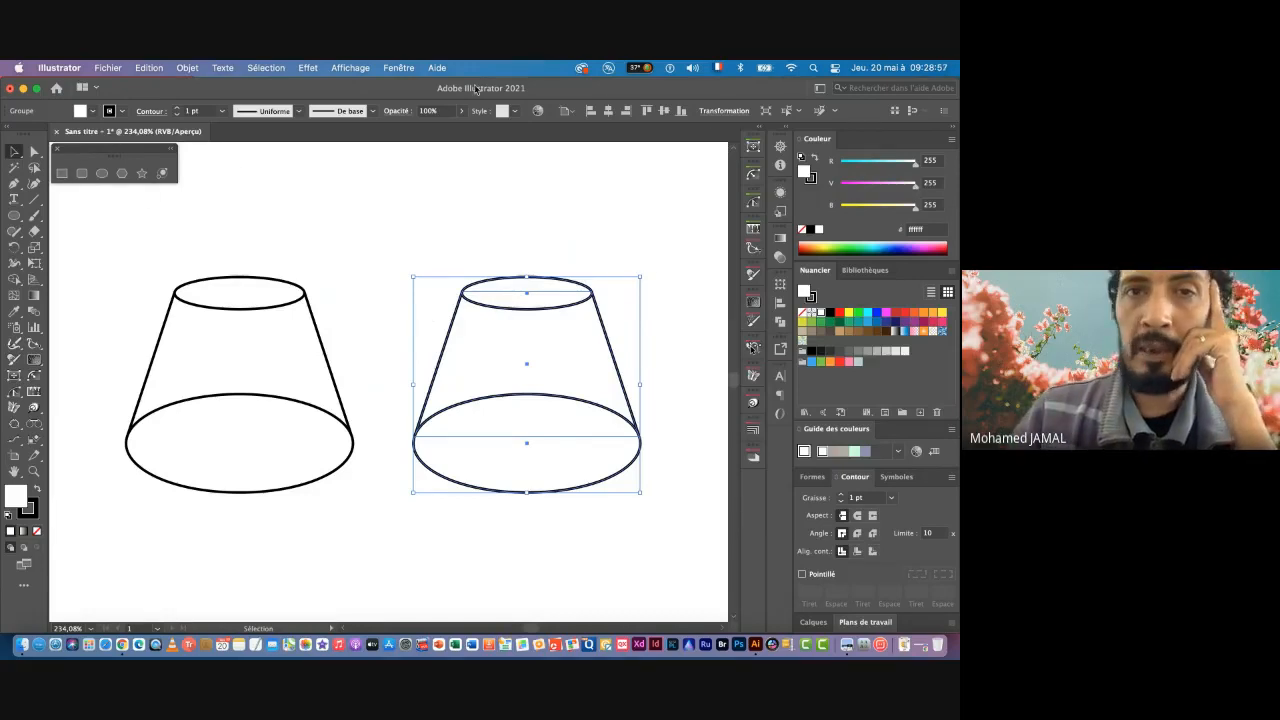
Step: Split both tapered cylinders into separate regions with the Pathfinder Divide operation
click(404, 70)
scroll(440, 553, down, 5)
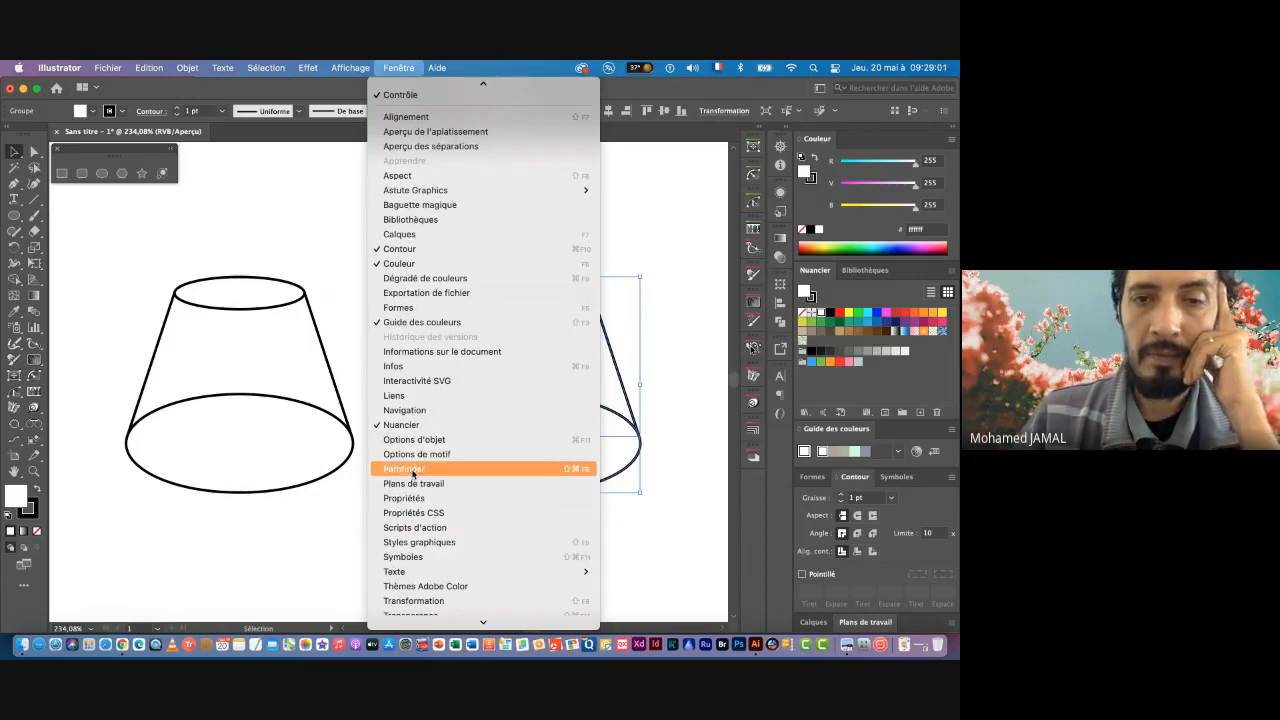
click(405, 469)
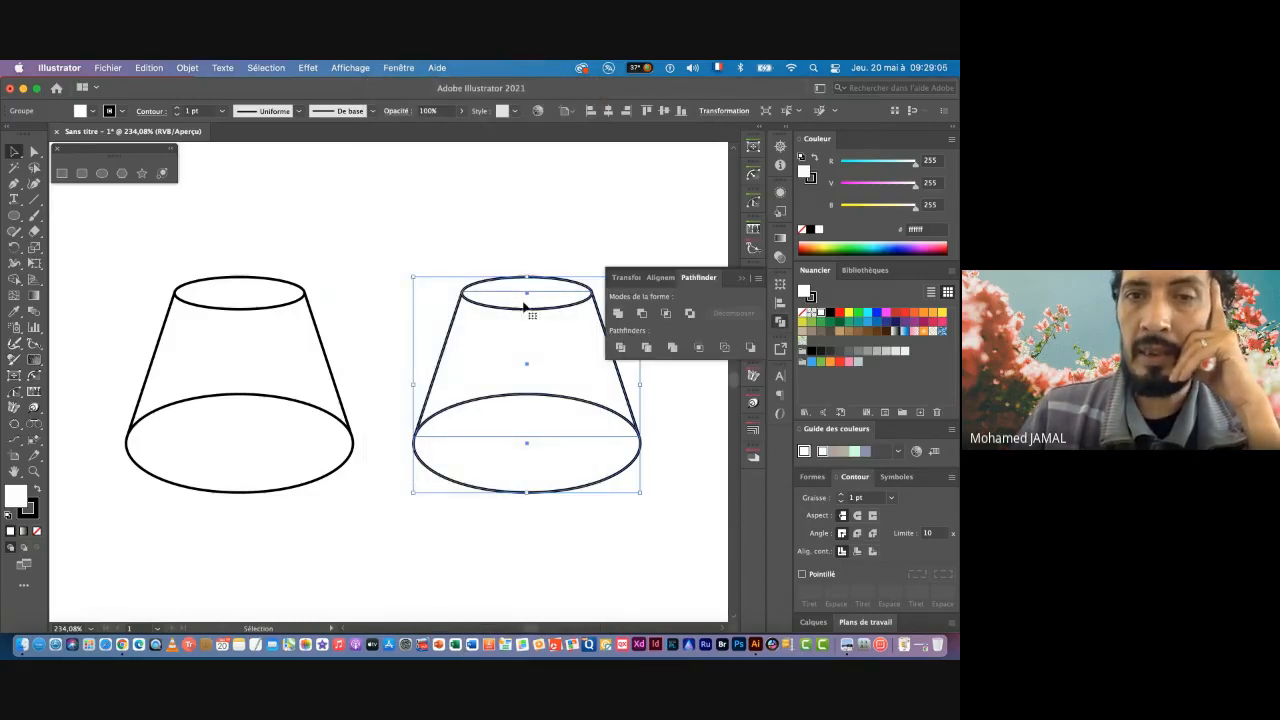
click(620, 347)
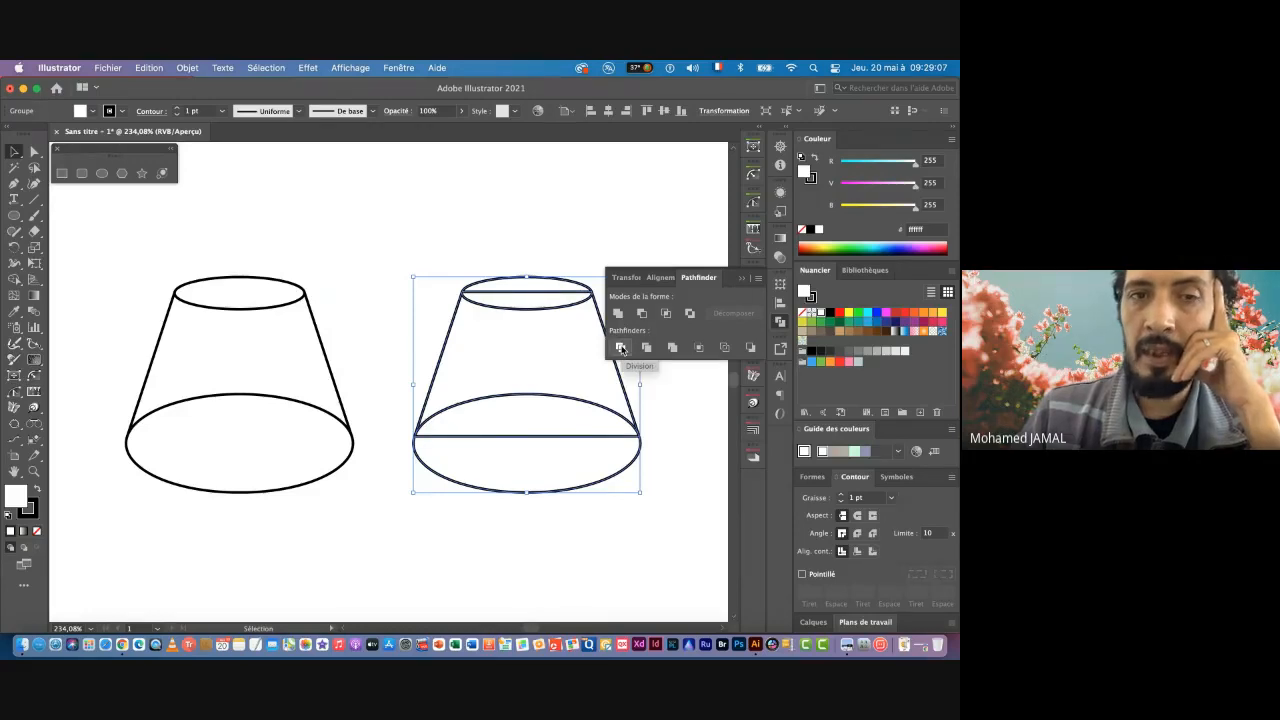
drag(180, 251, 289, 523)
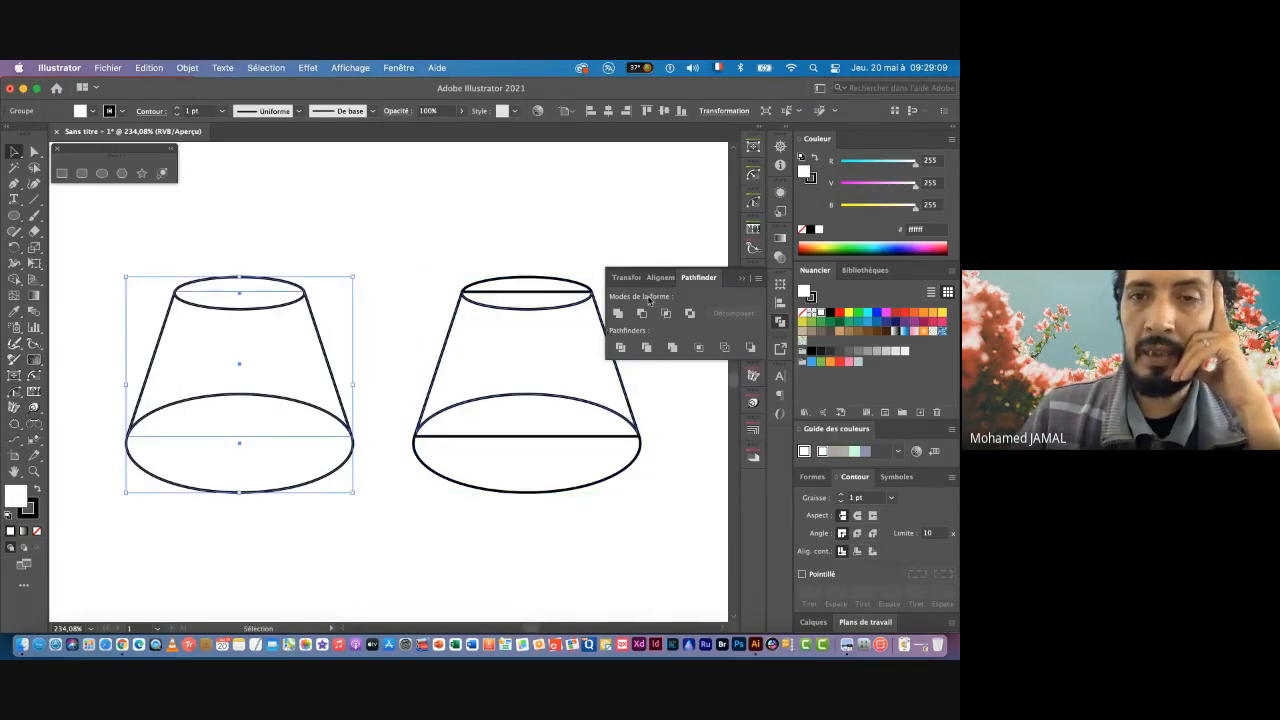
click(620, 347)
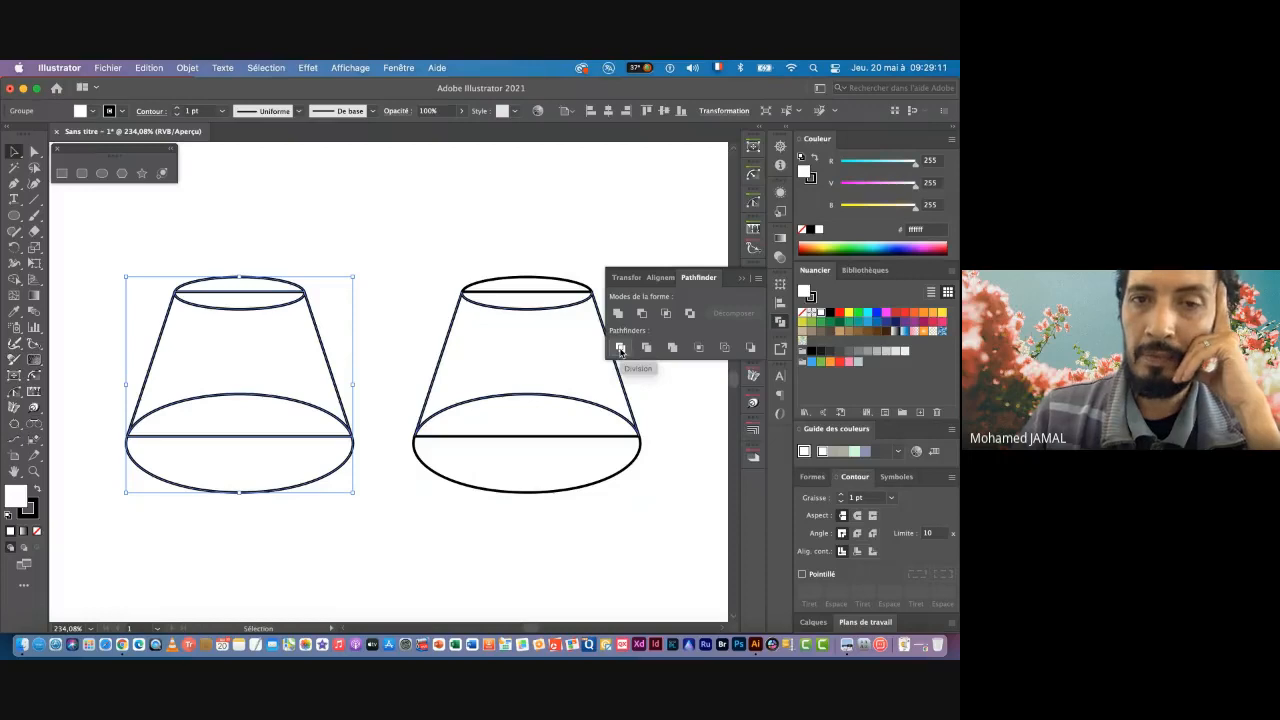
Step: Try uniting the two halves of the right-hand copy's top ellipse with Pathfinder, using direct selection
drag(455, 240, 535, 538)
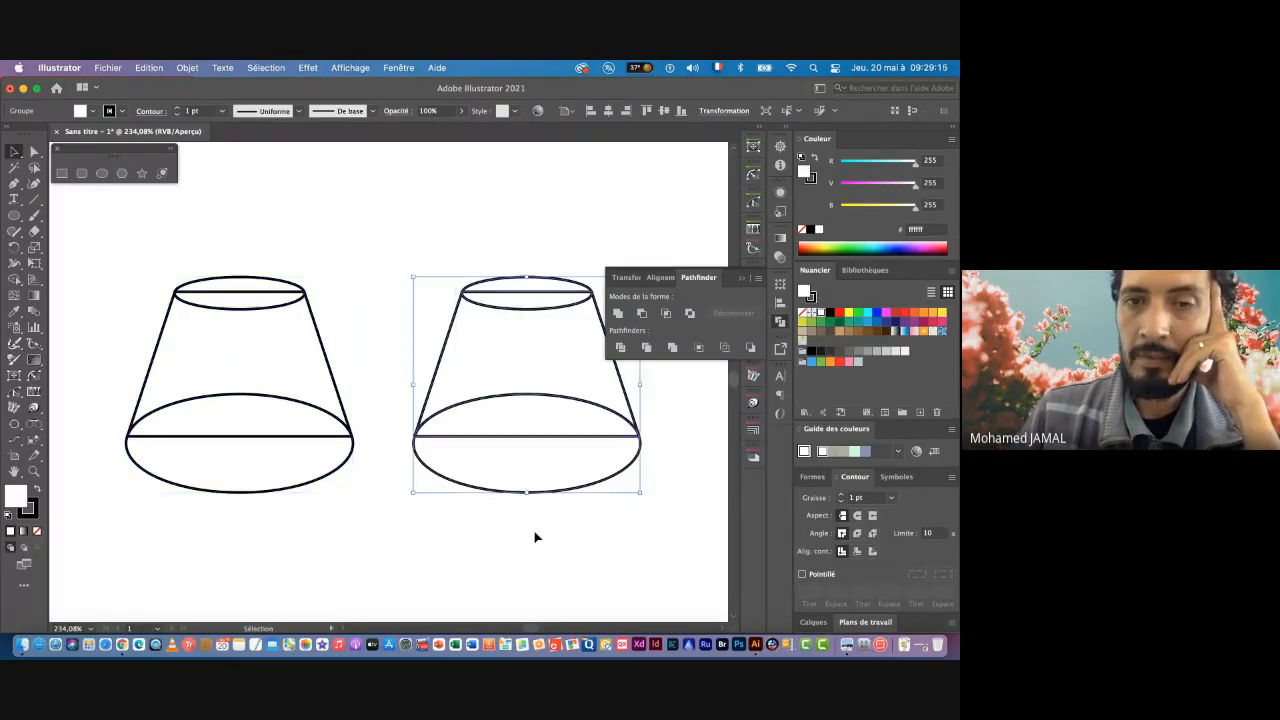
click(32, 152)
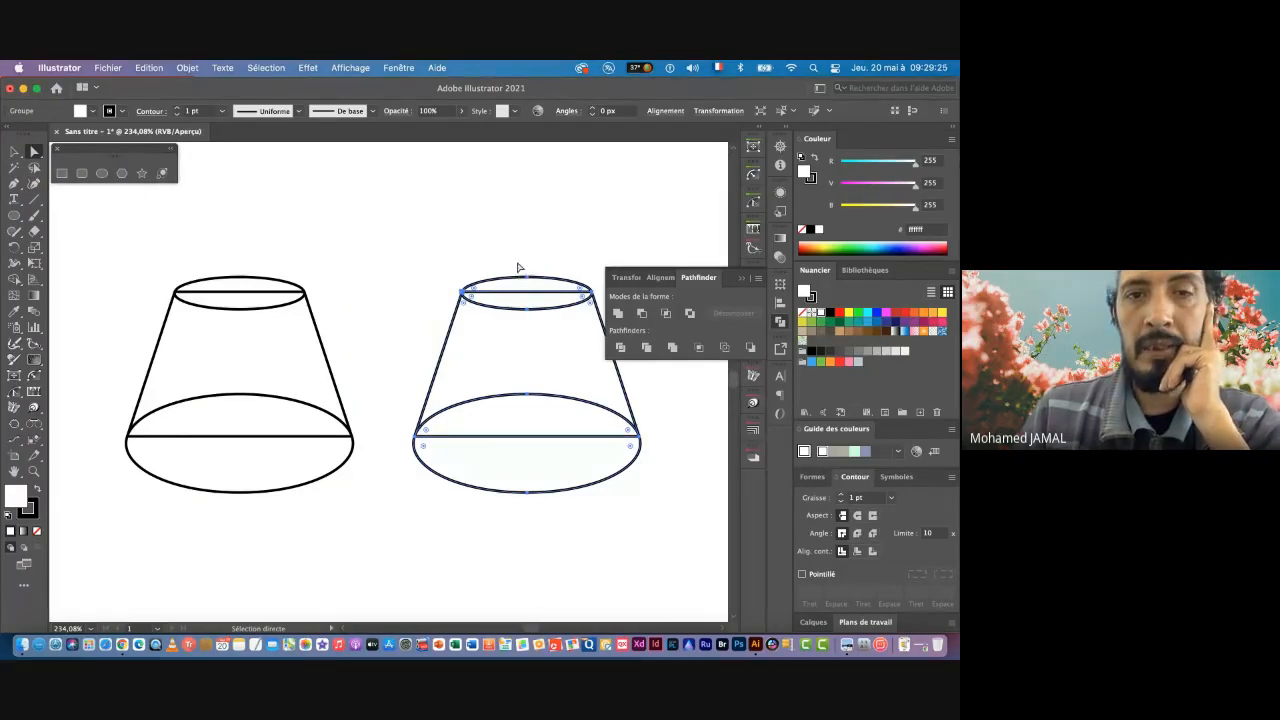
drag(517, 260, 533, 300)
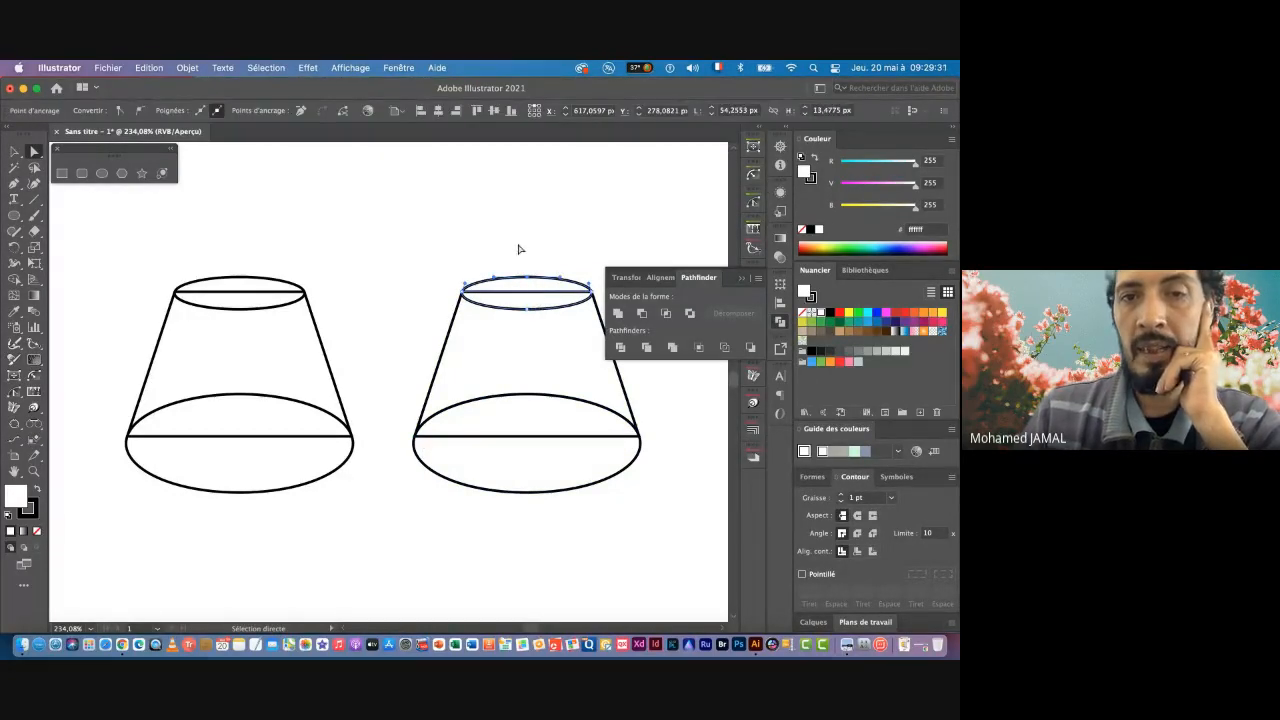
drag(517, 243, 540, 302)
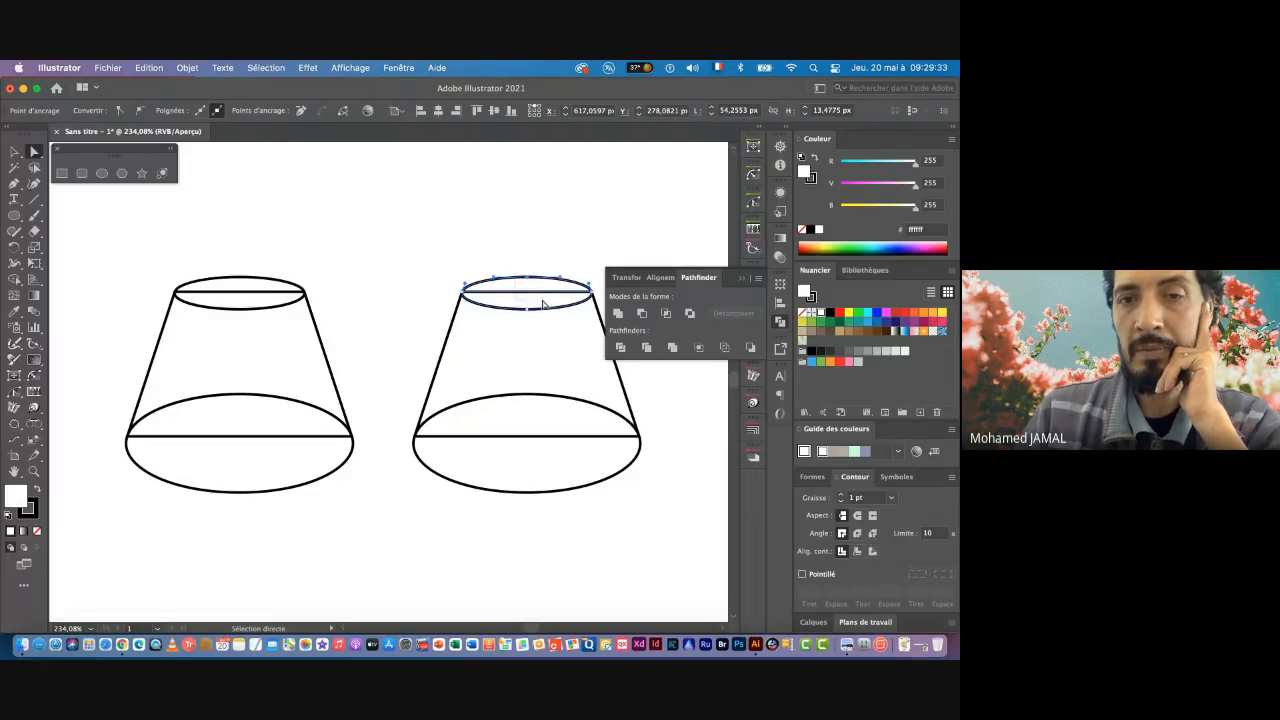
click(648, 315)
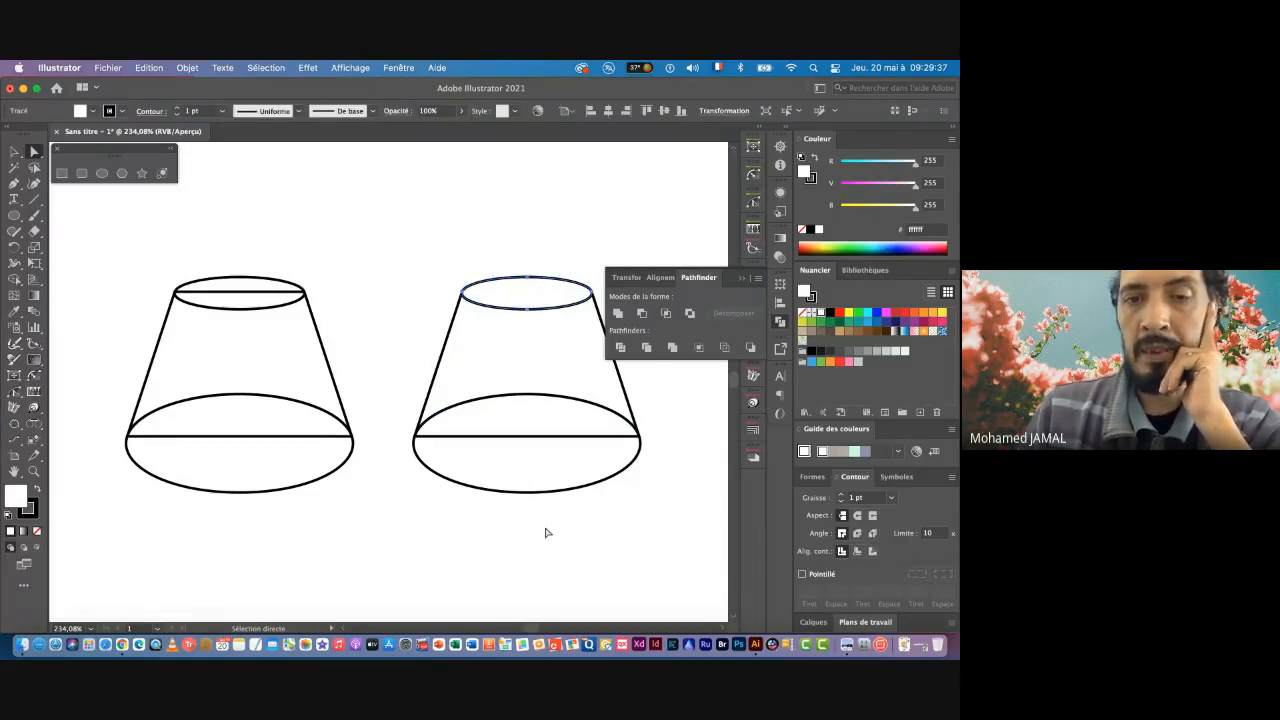
Step: Try uniting the side and base pieces of the right-hand copy, then undo both unions and deselect
drag(546, 528, 476, 379)
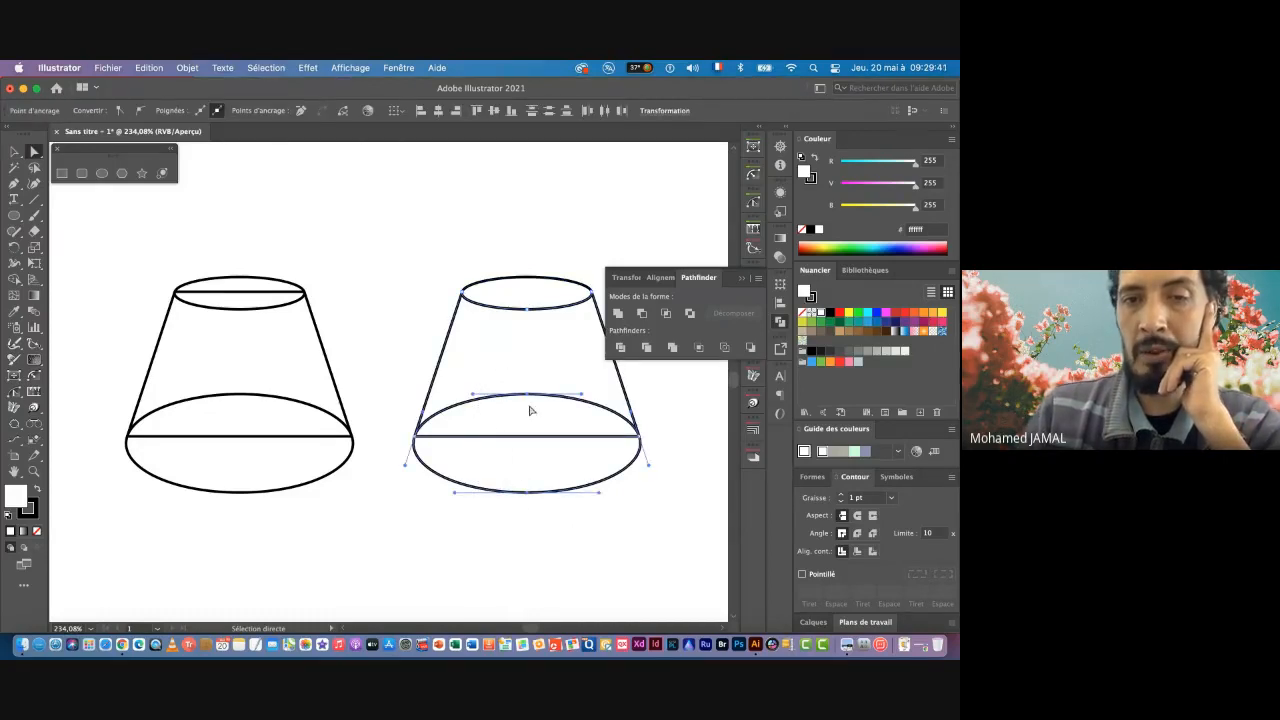
click(617, 314)
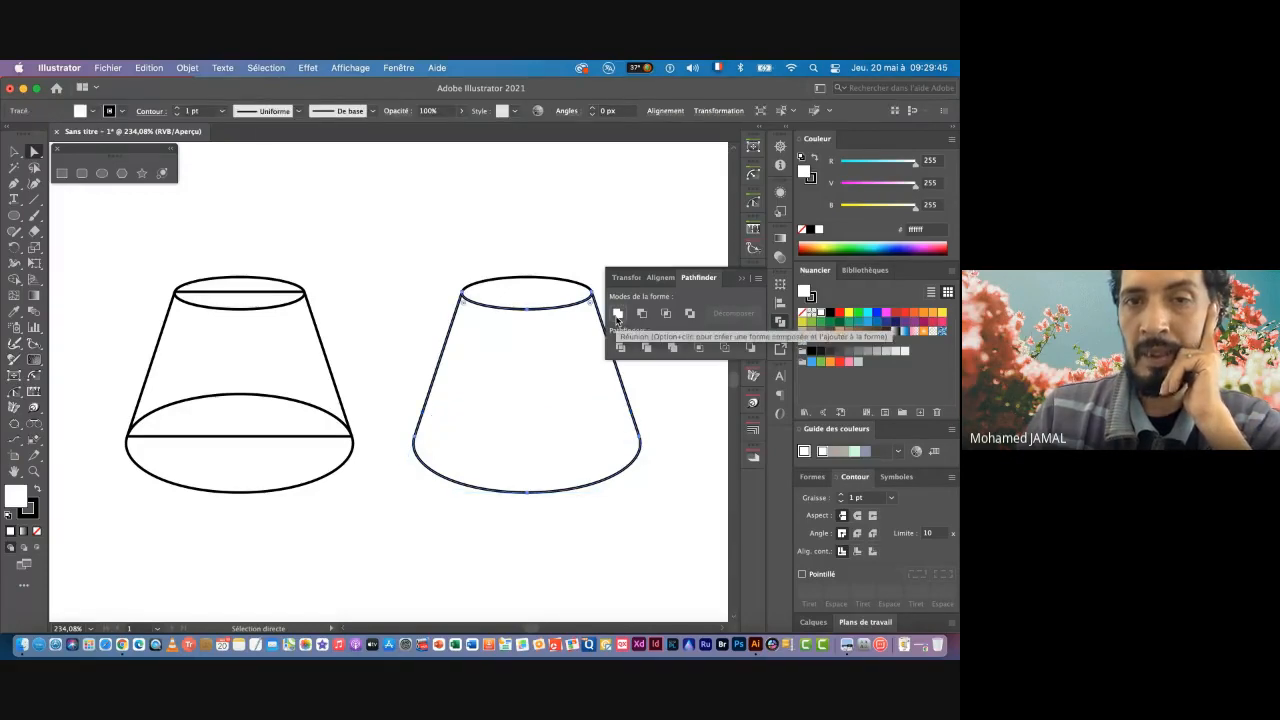
key(super+z)
key(super+z)
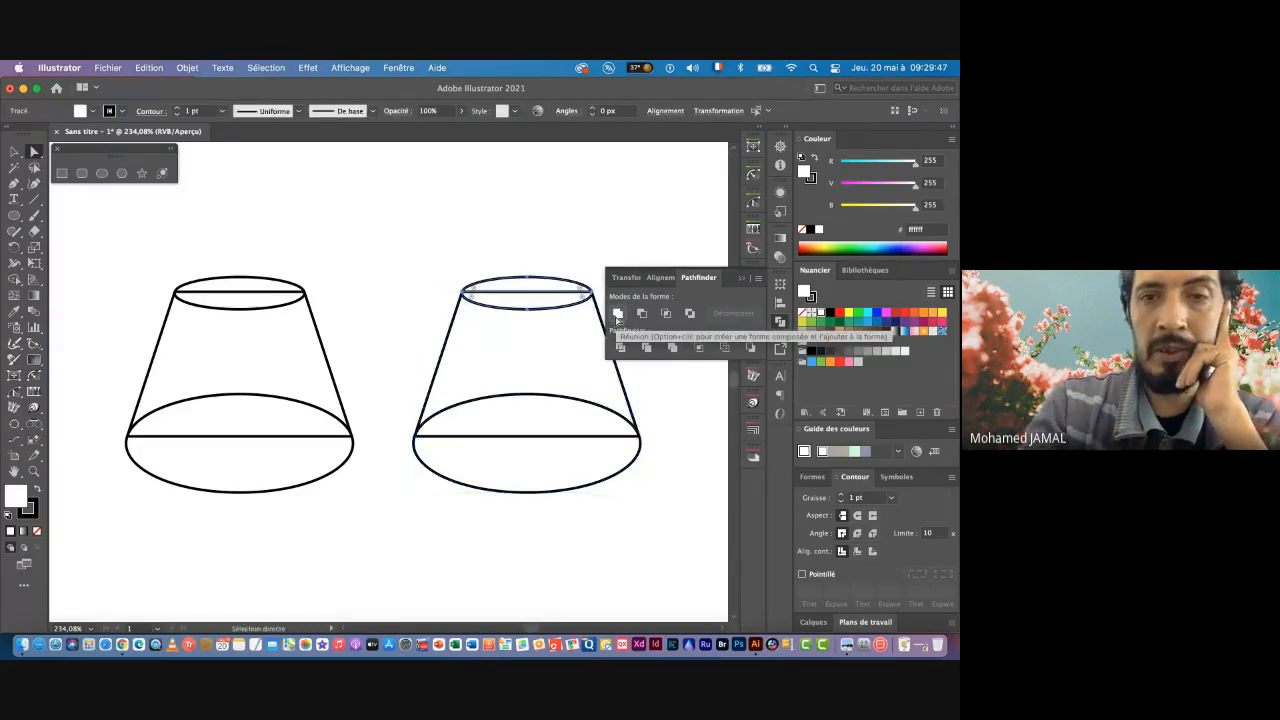
key(v)
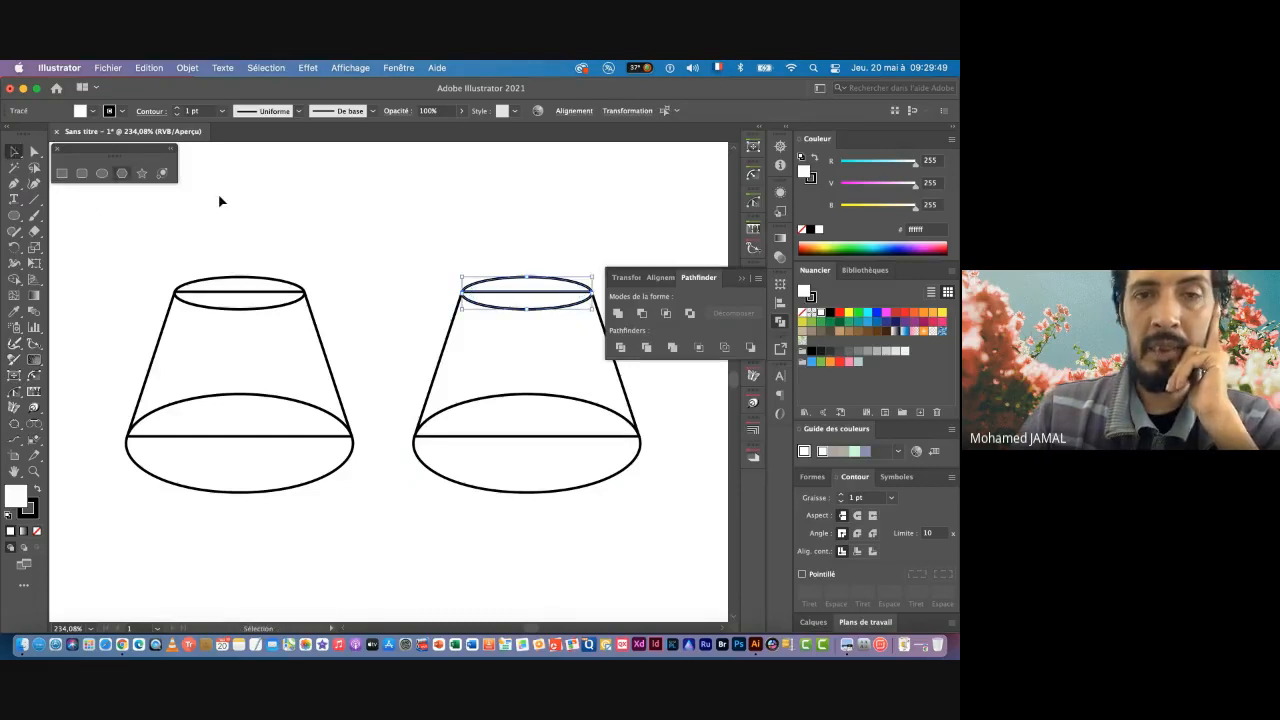
click(463, 196)
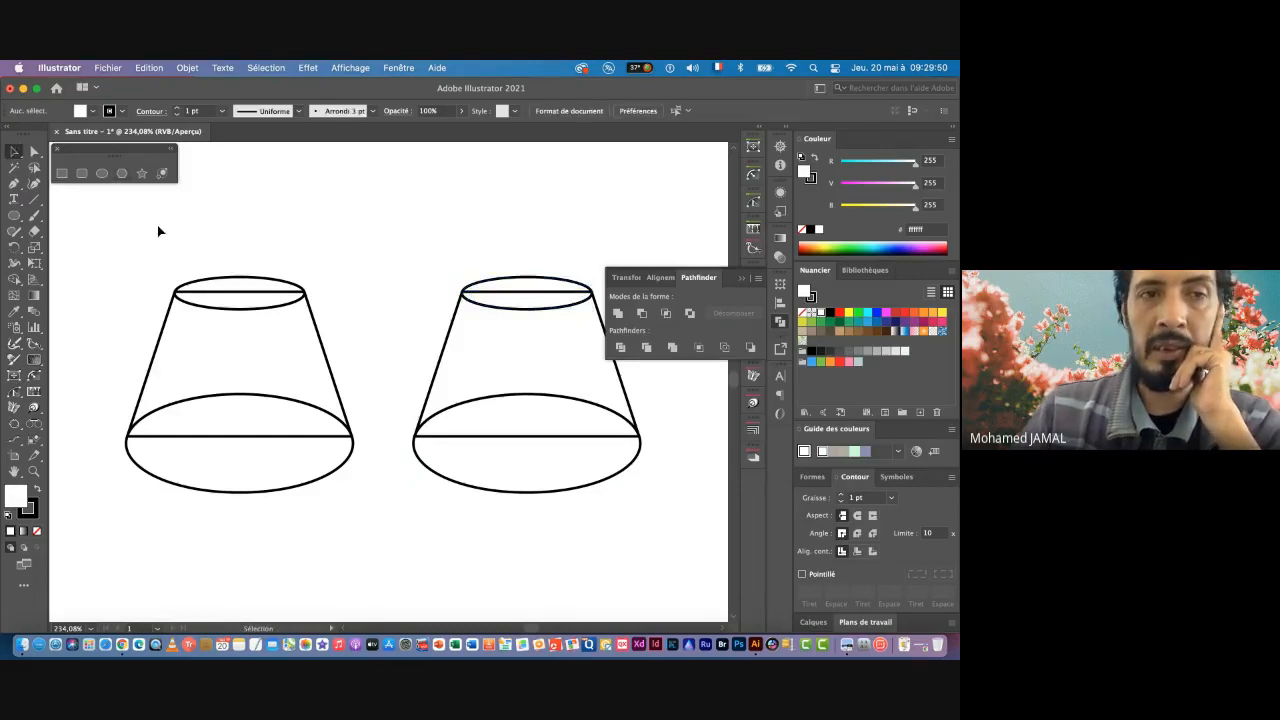
Step: Merge the right-hand copy's top ellipse halves into one region and its side and base pieces into another with Shape Builder
click(14, 281)
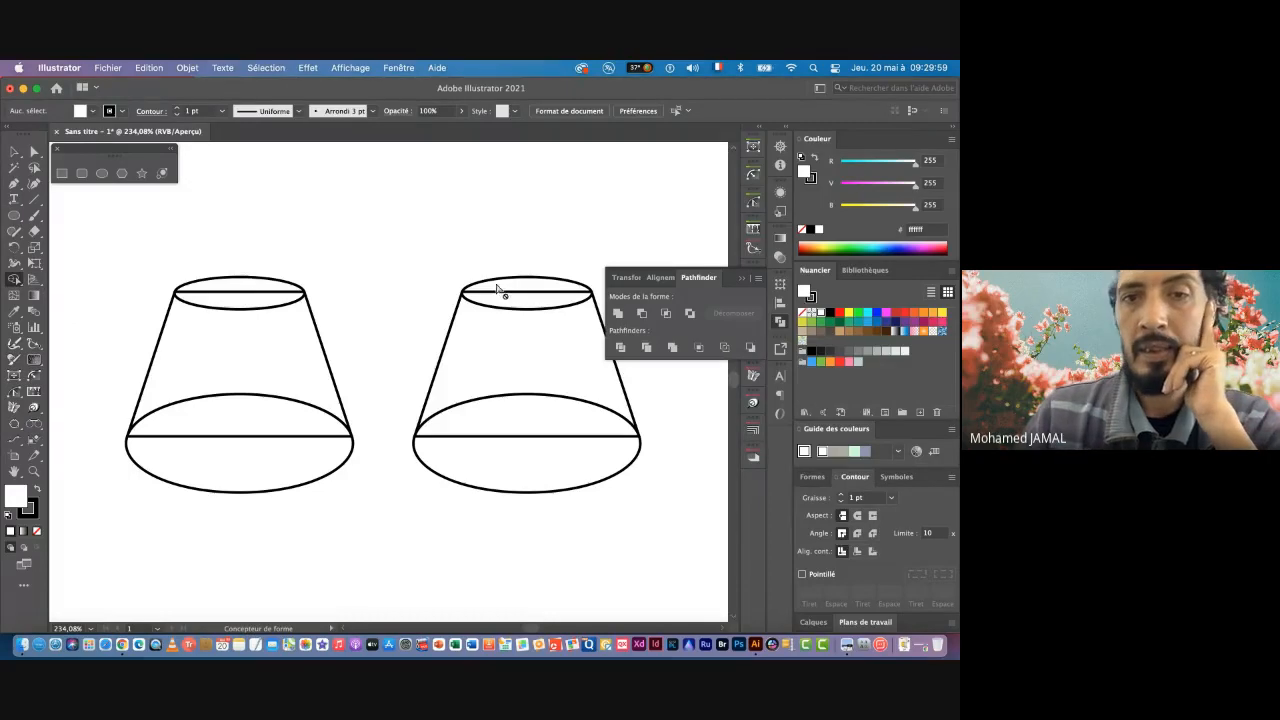
key(v)
drag(539, 332, 601, 512)
key(shift+m)
key(v)
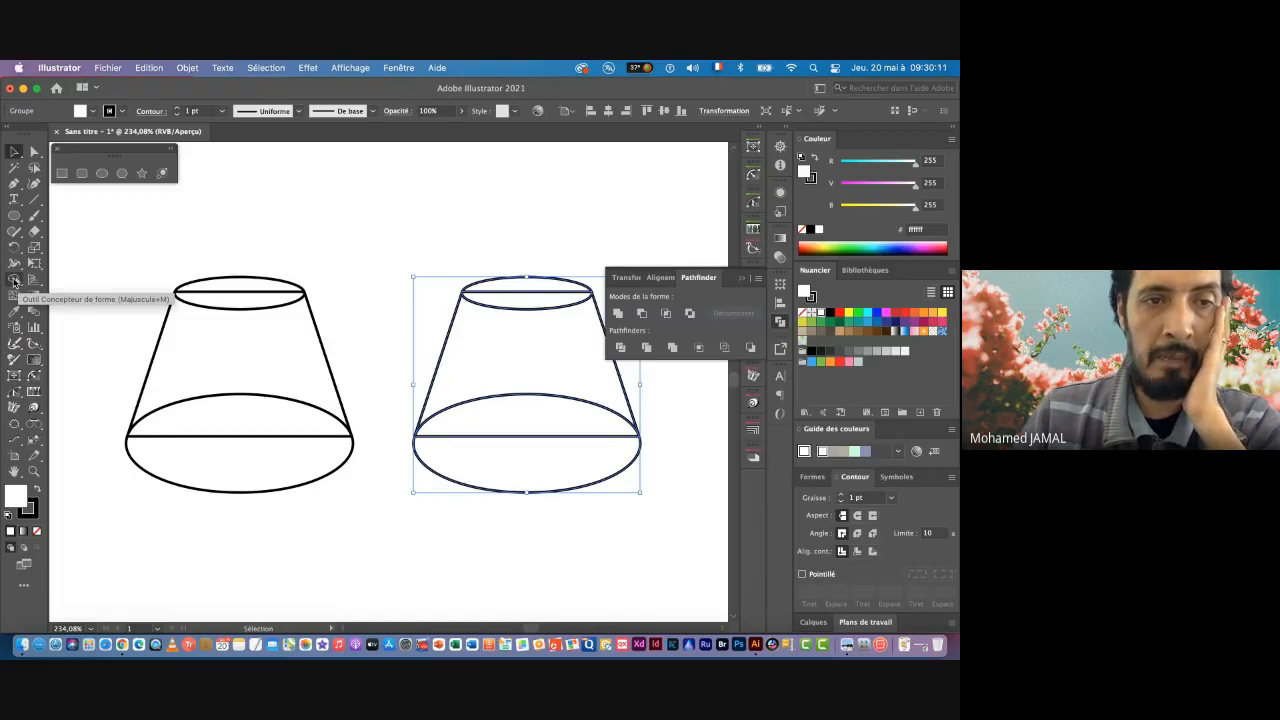
click(14, 282)
scroll(471, 237, up, 1)
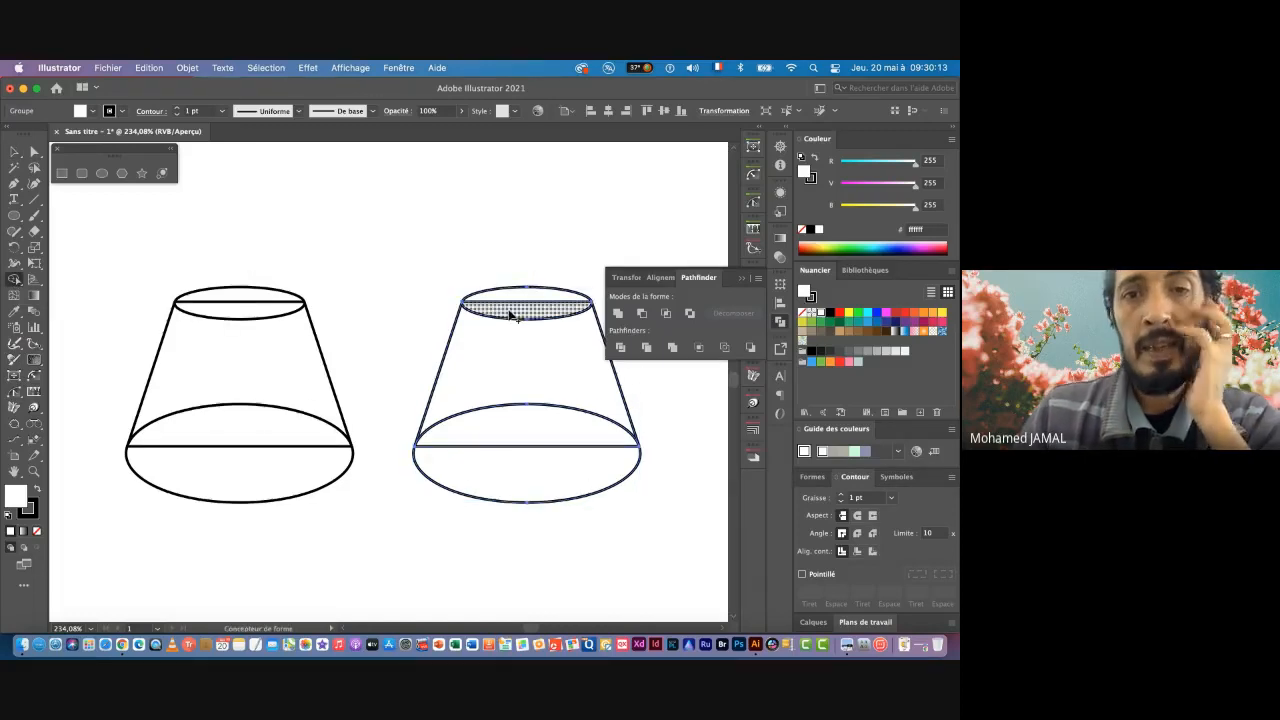
drag(510, 316, 439, 298)
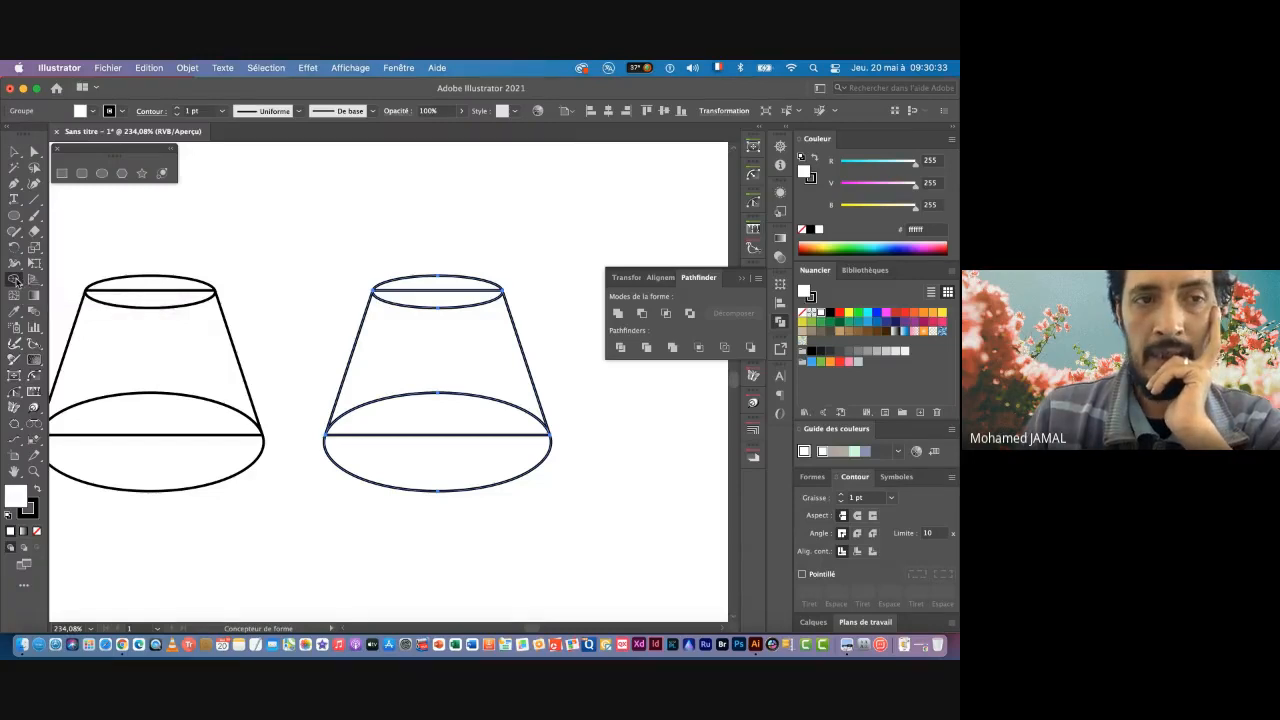
click(434, 297)
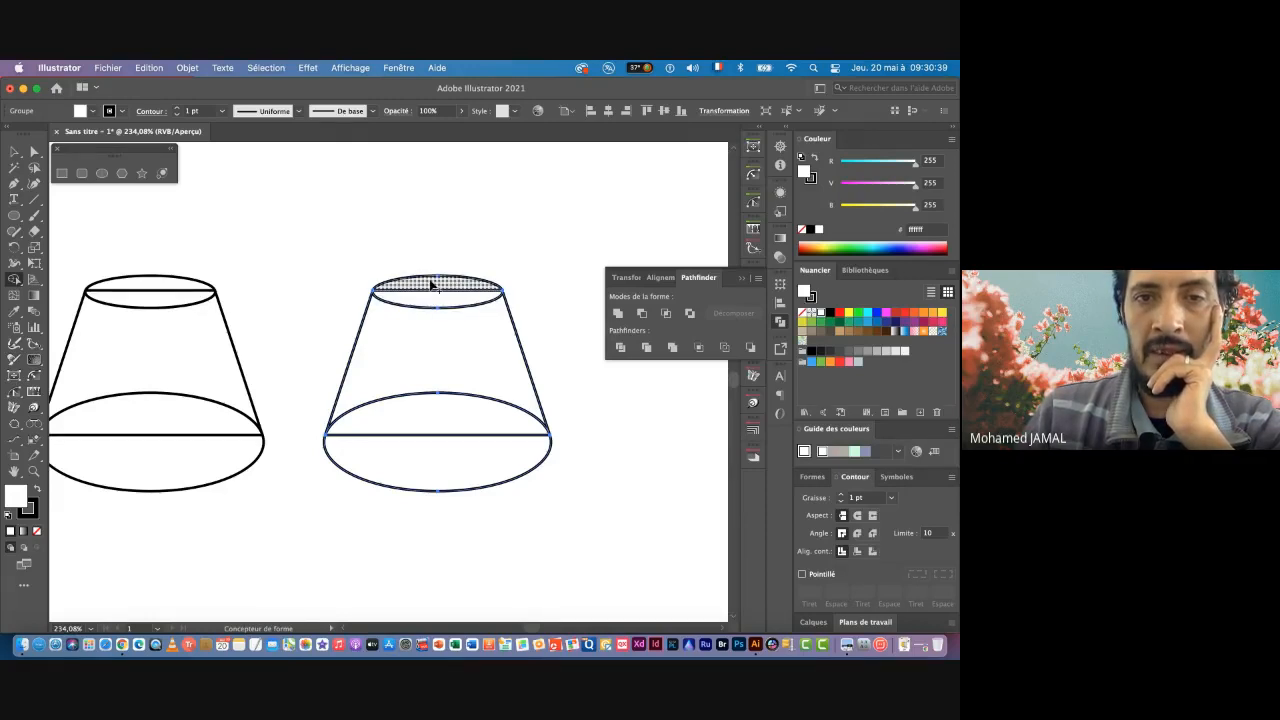
drag(435, 291, 438, 299)
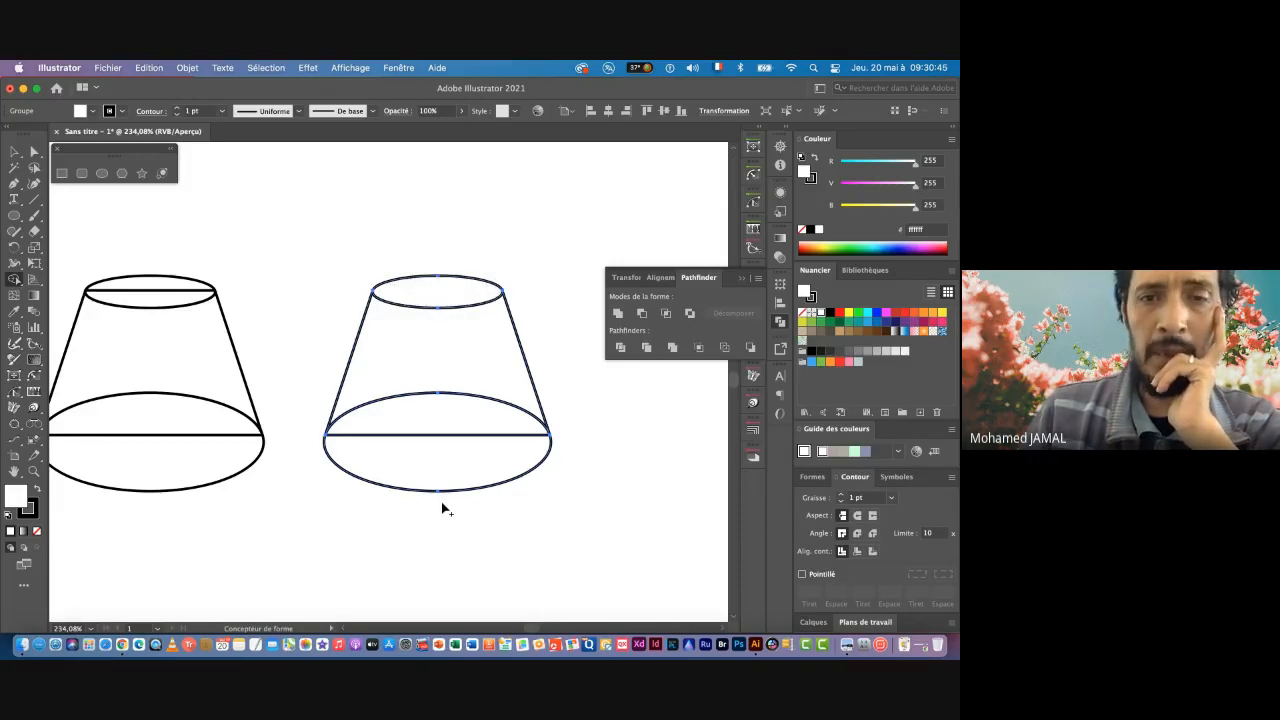
mouse_move(452, 507)
mouse_down()
mouse_move(425, 363)
mouse_move(437, 357)
mouse_up()
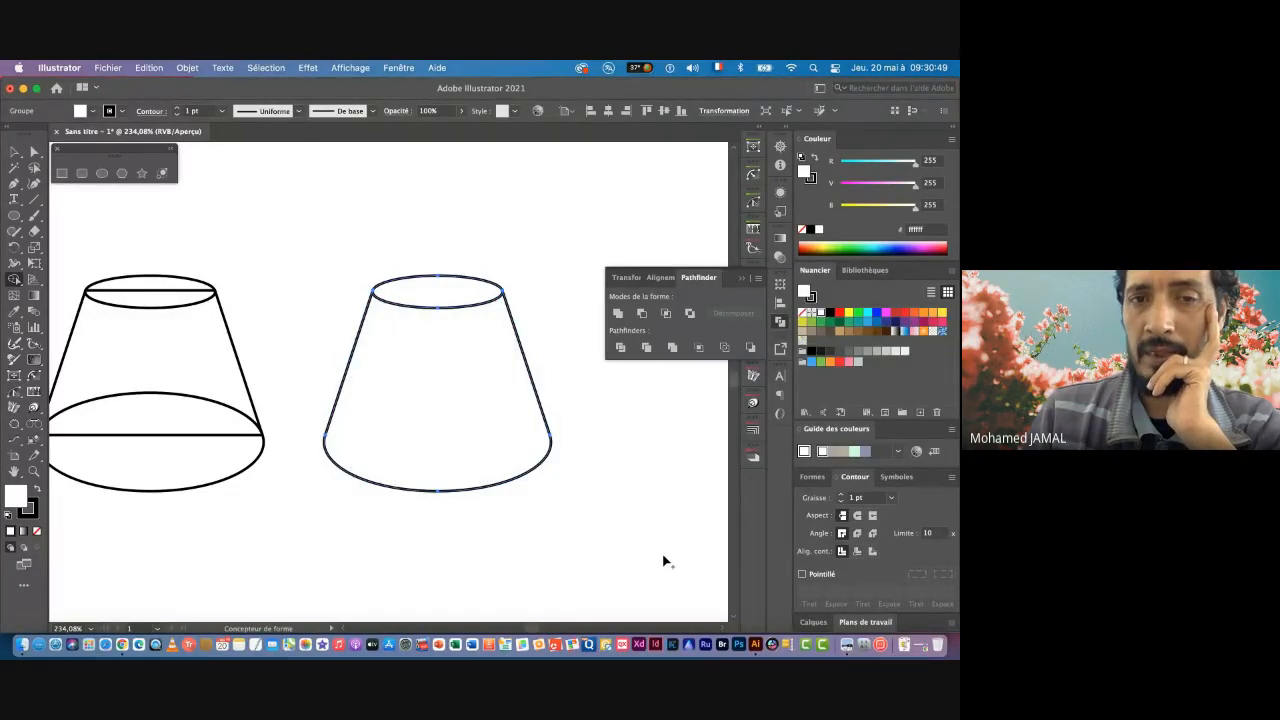
Step: Remove the upper half of the left-hand cylinder's top ellipse with Shape Builder and merge all its remaining regions into one flat-topped shape
drag(240, 443, 338, 465)
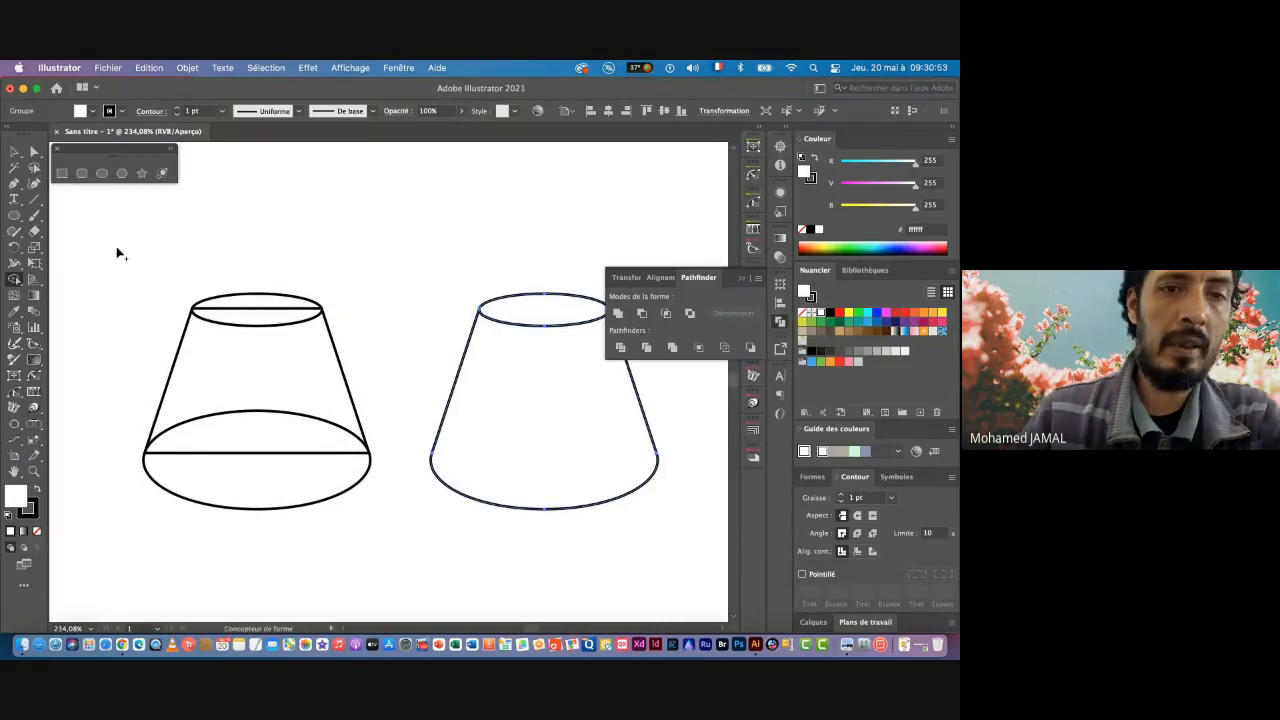
click(14, 151)
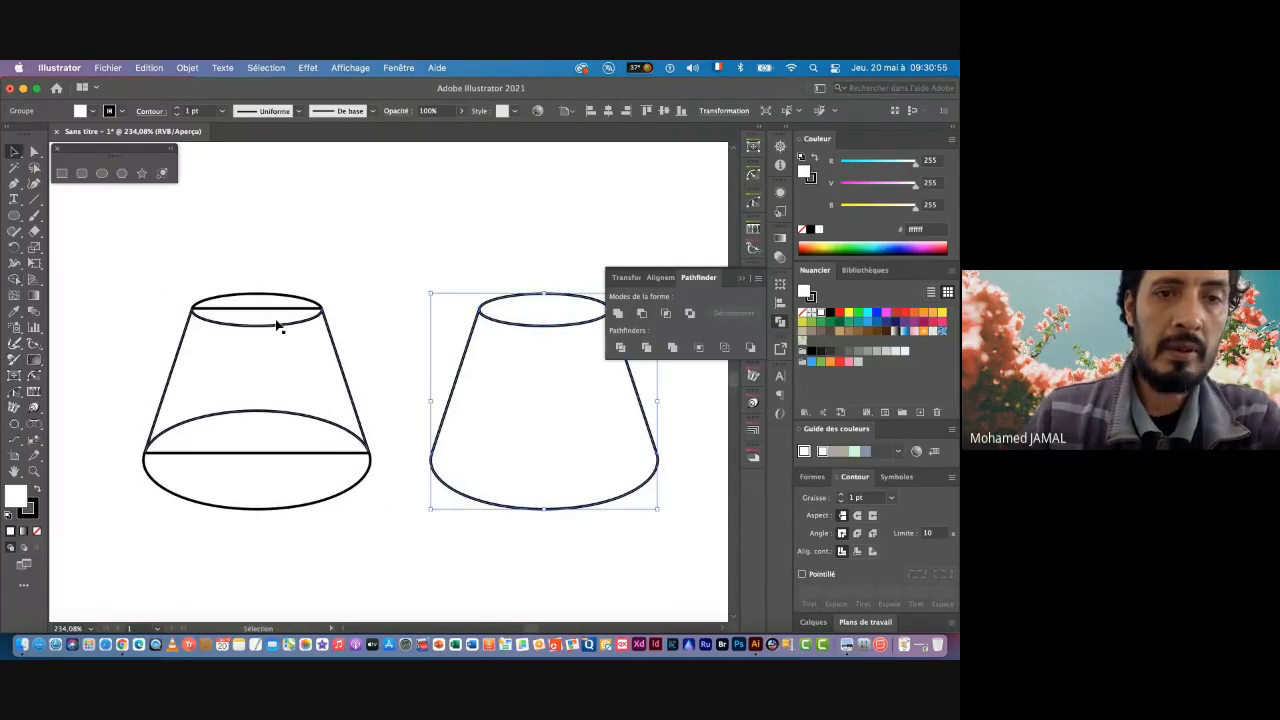
click(210, 315)
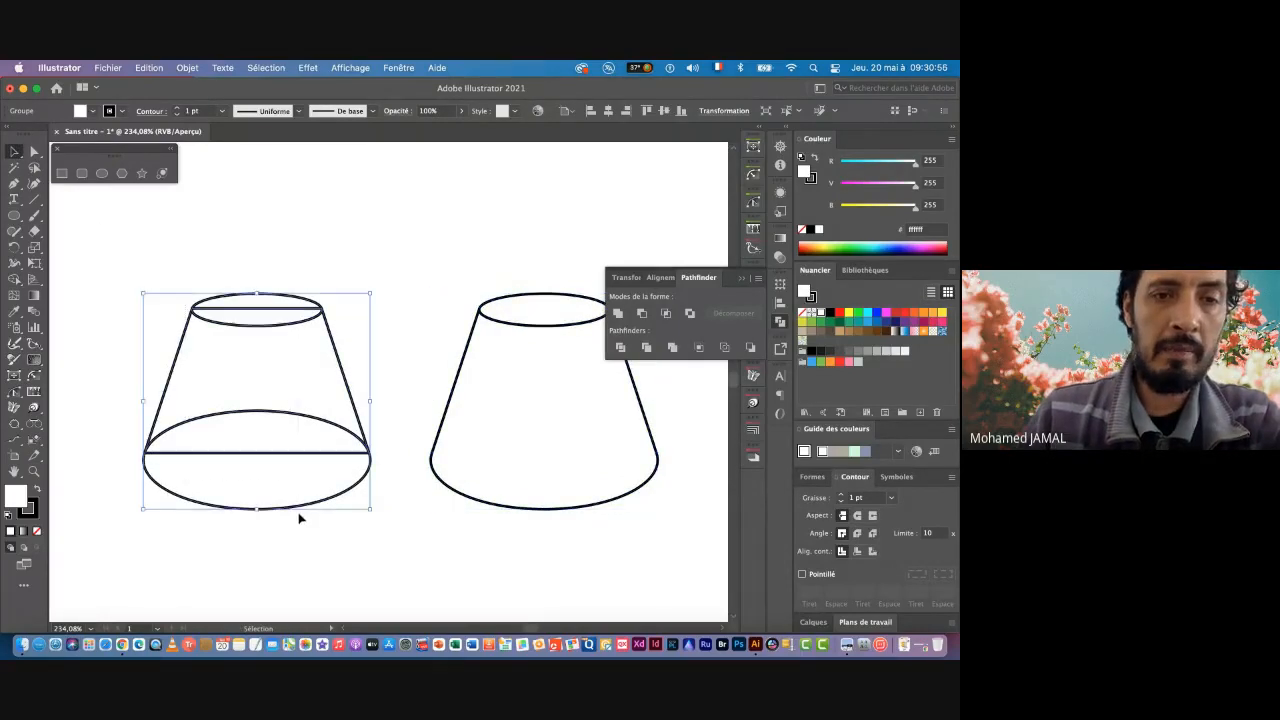
click(14, 281)
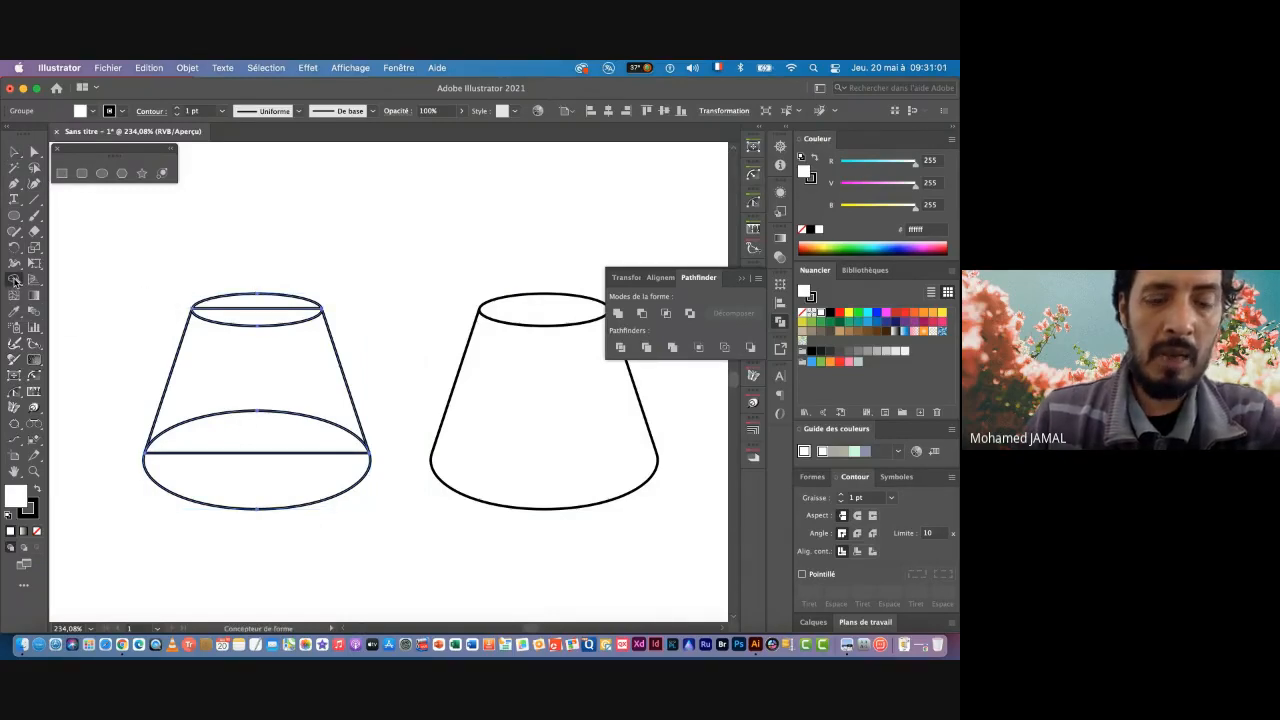
alt+click(267, 300)
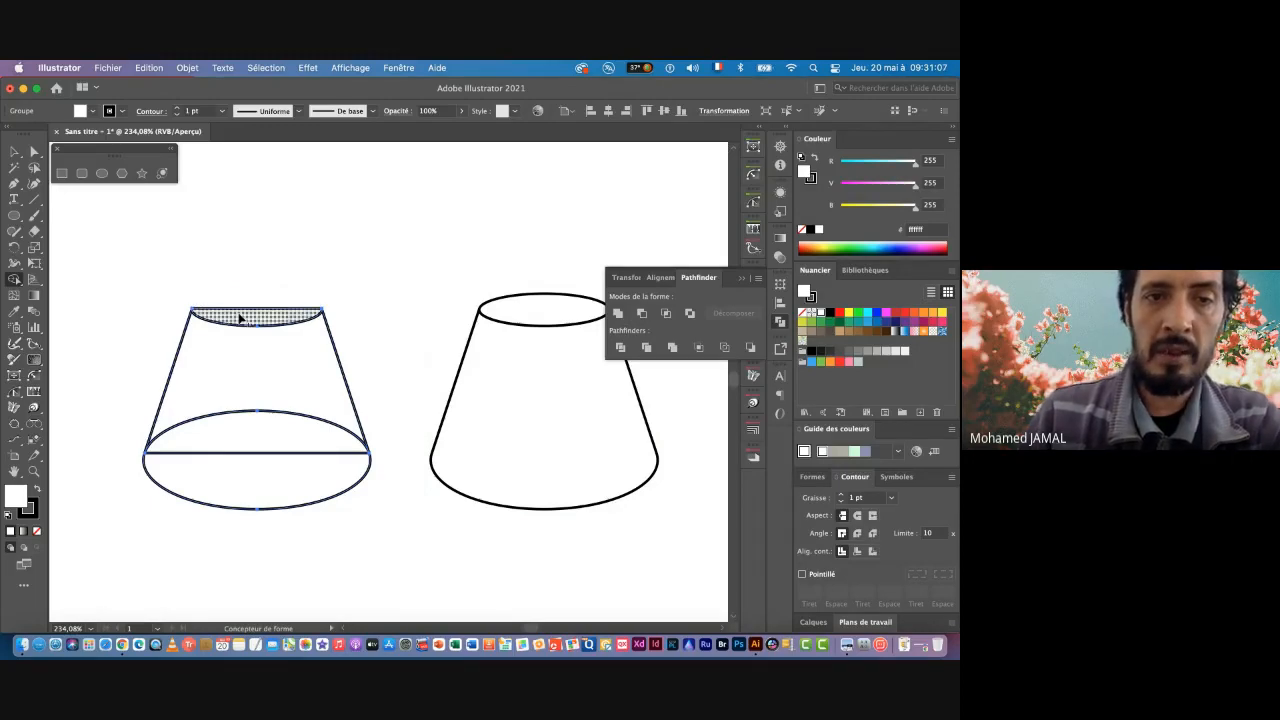
drag(245, 318, 267, 489)
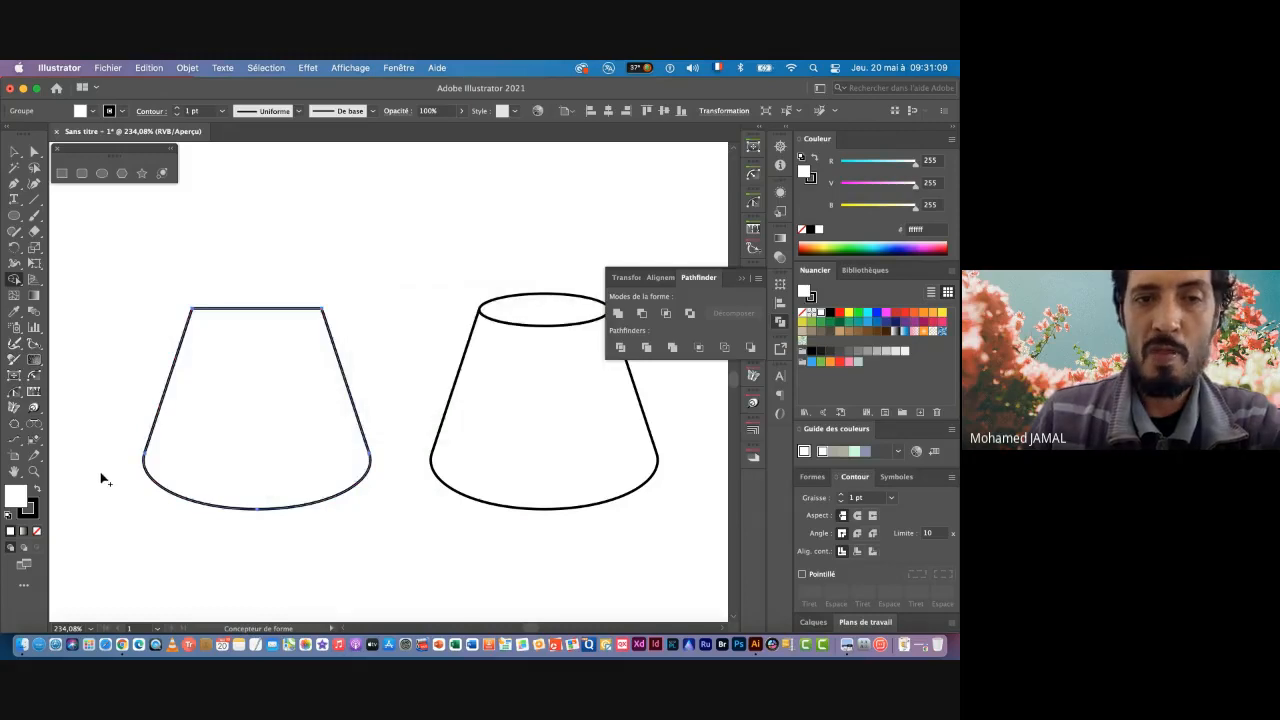
Step: Move the right-hand cylinder in front of the flat-topped shape, horizontally centred on it and offset lower
click(15, 151)
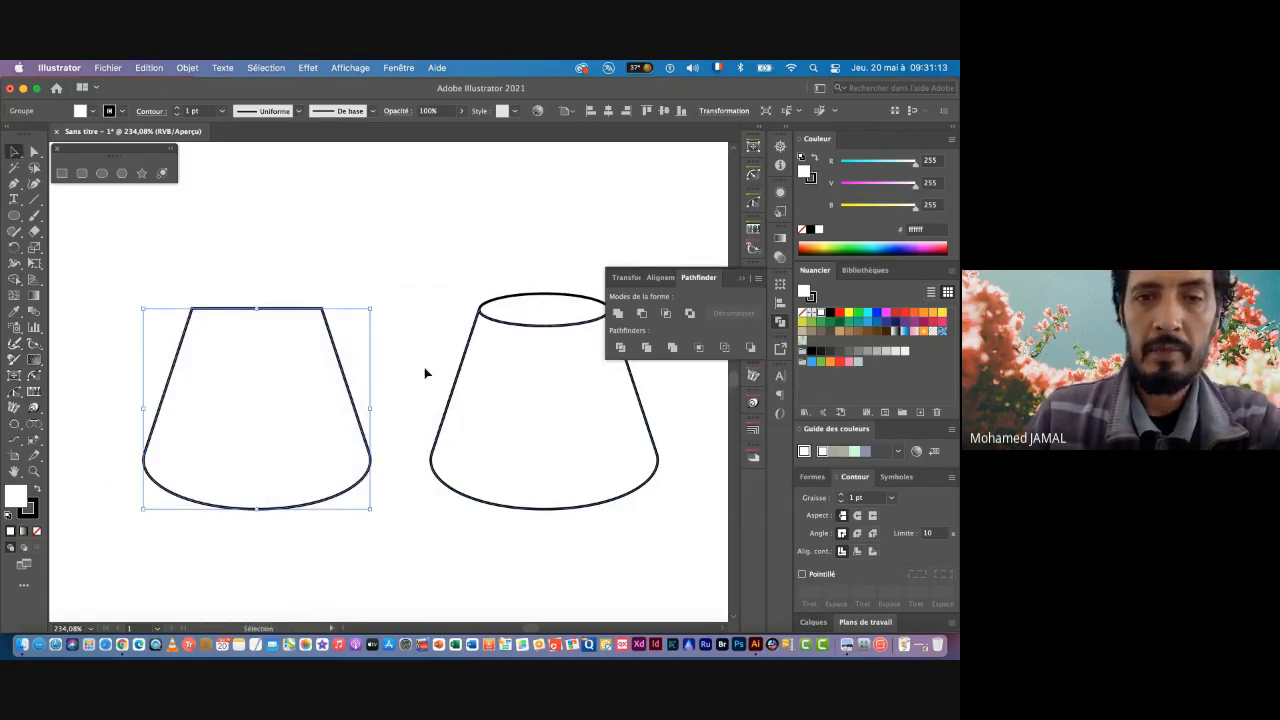
drag(545, 365, 545, 305)
drag(376, 210, 599, 522)
drag(543, 471, 377, 449)
click(533, 340)
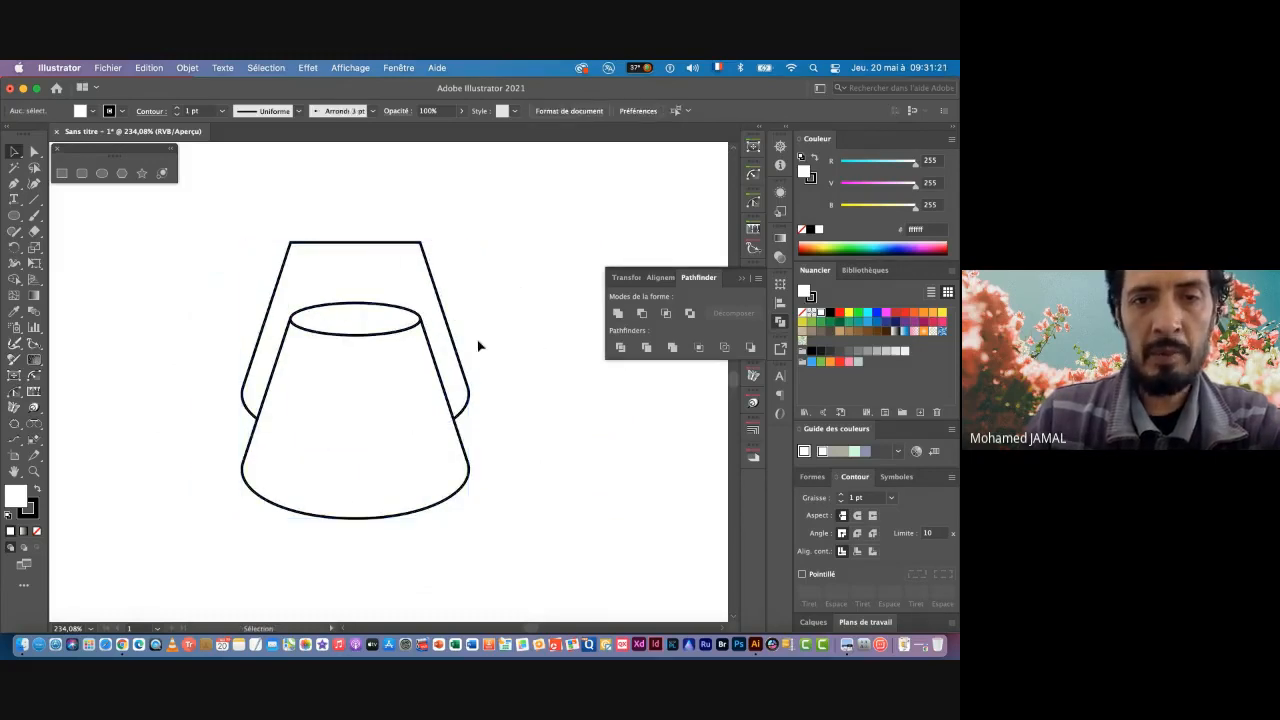
Step: Select both overlapping shapes and display the object alignment options, then deselect them
drag(519, 290, 306, 383)
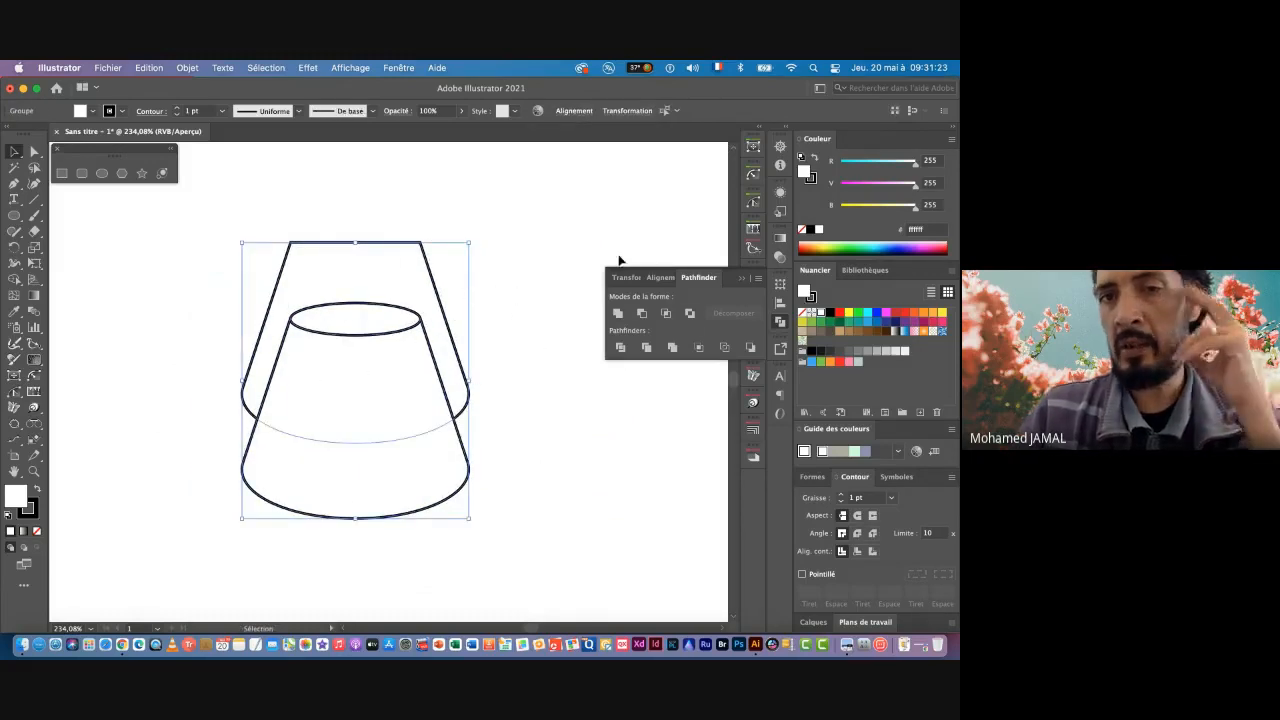
click(664, 278)
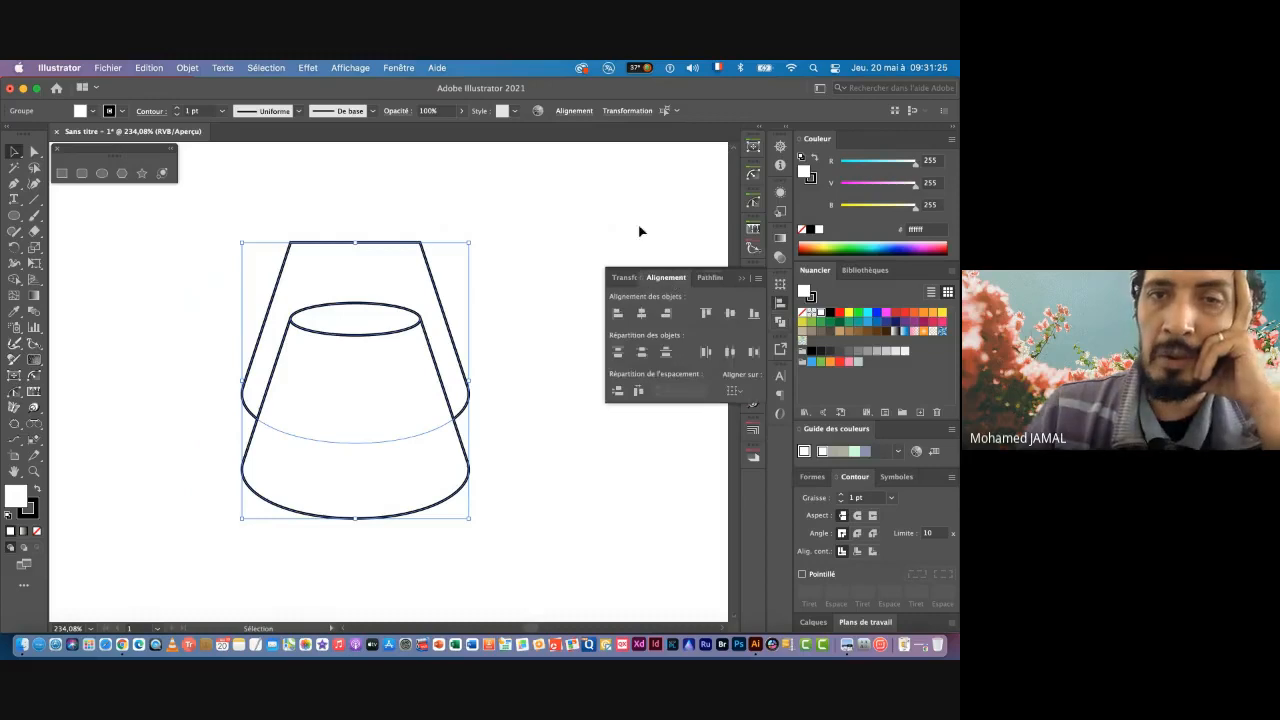
click(396, 68)
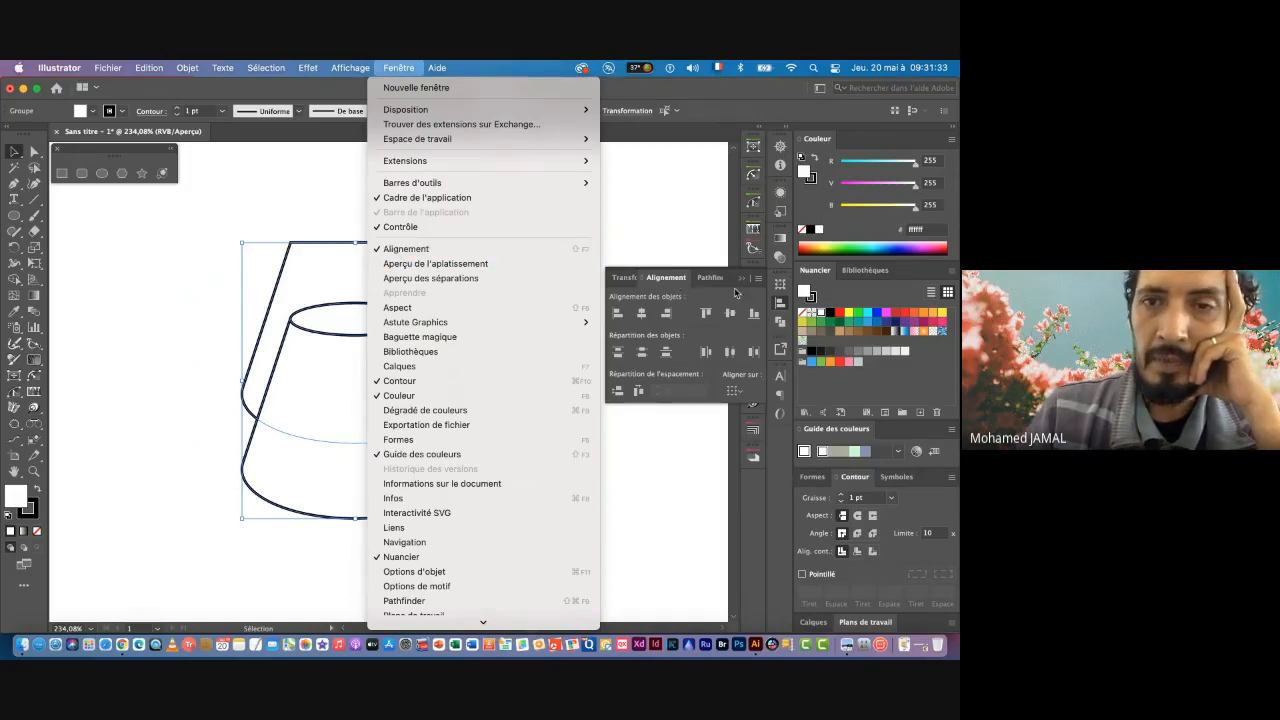
click(665, 287)
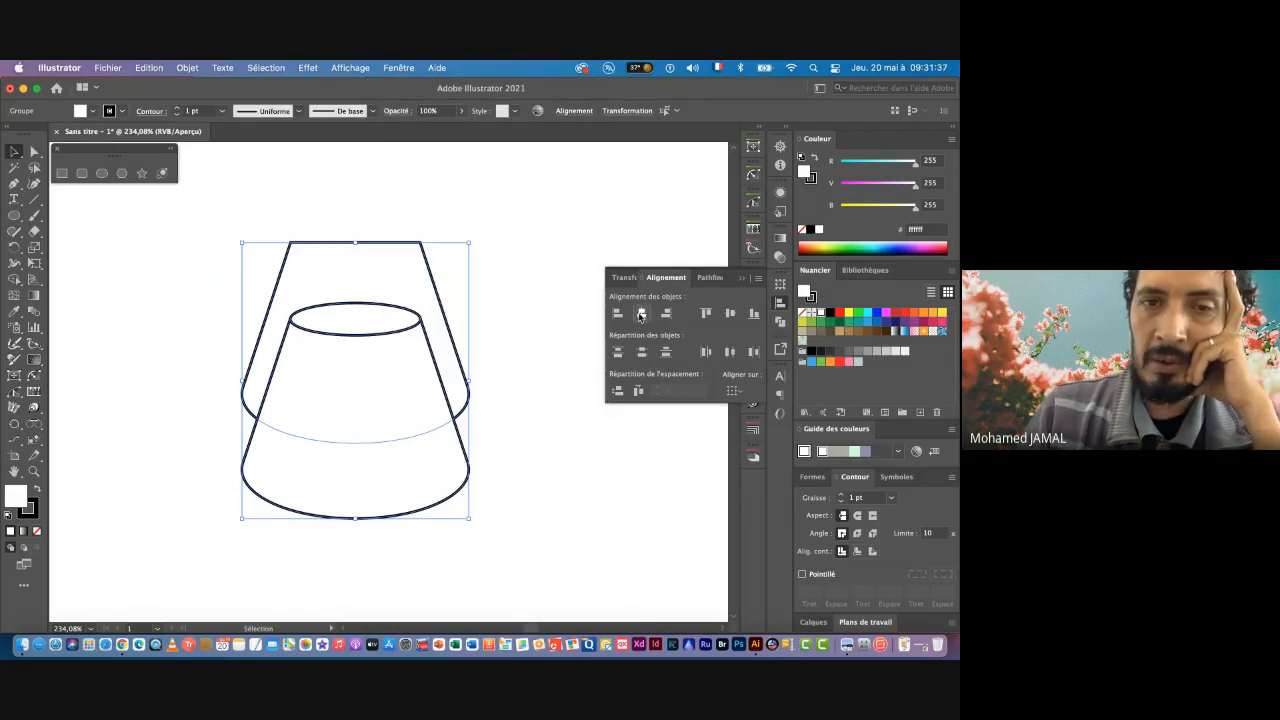
click(535, 390)
key(z)
drag(517, 394, 357, 403)
drag(486, 417, 358, 423)
mouse_move(521, 438)
mouse_down()
mouse_move(384, 329)
mouse_move(419, 431)
mouse_up()
drag(315, 315, 453, 489)
drag(383, 394, 300, 344)
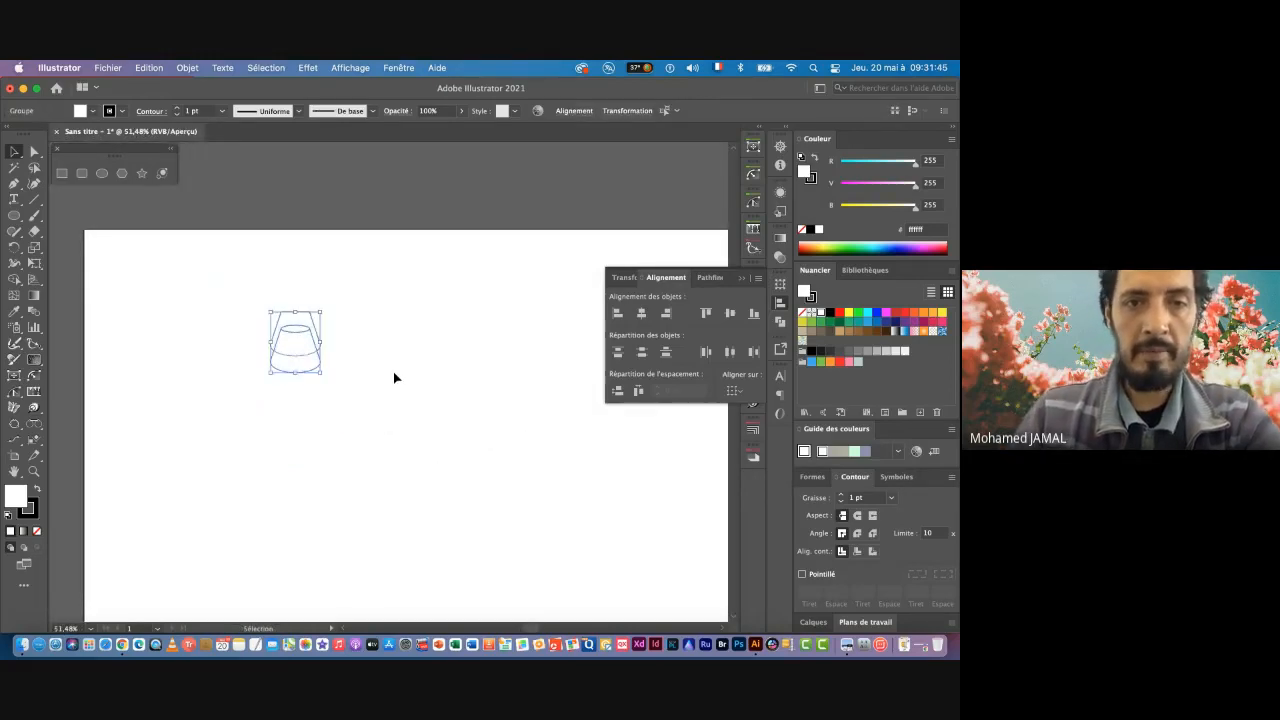
click(394, 376)
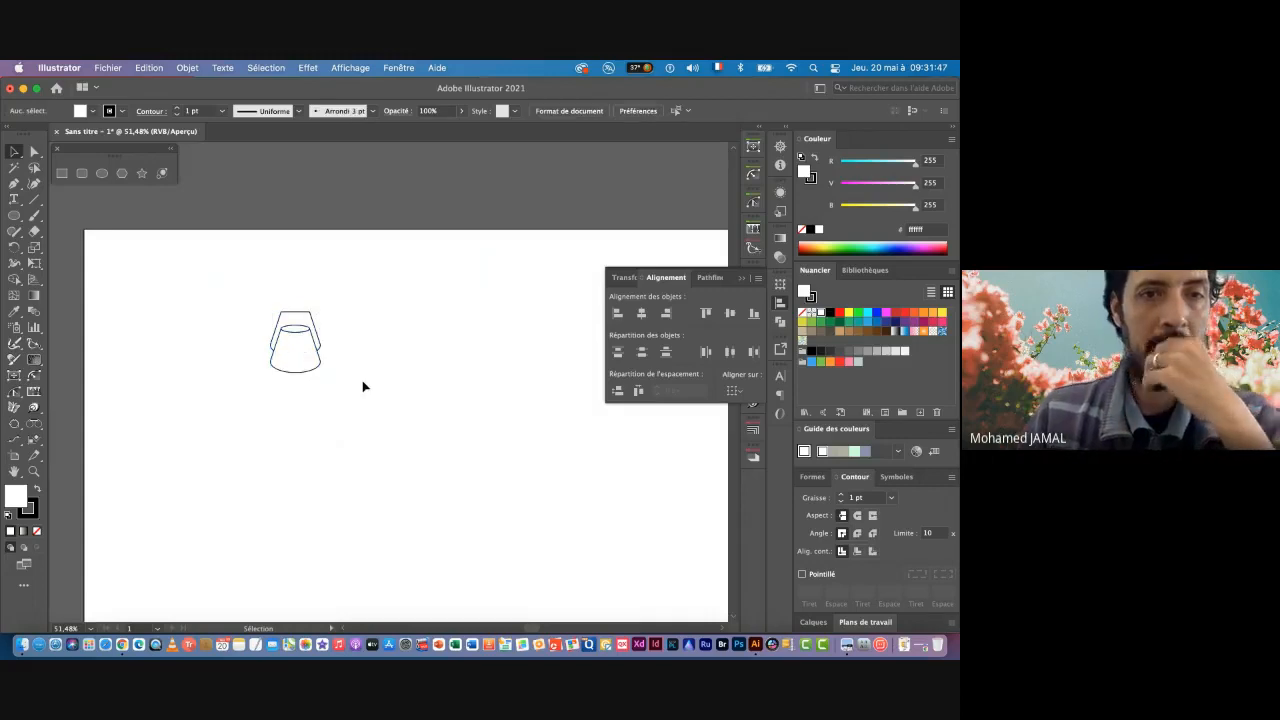
Step: Create a 450 by 450 px circle below the stacked shapes, then delete it
drag(366, 418, 366, 329)
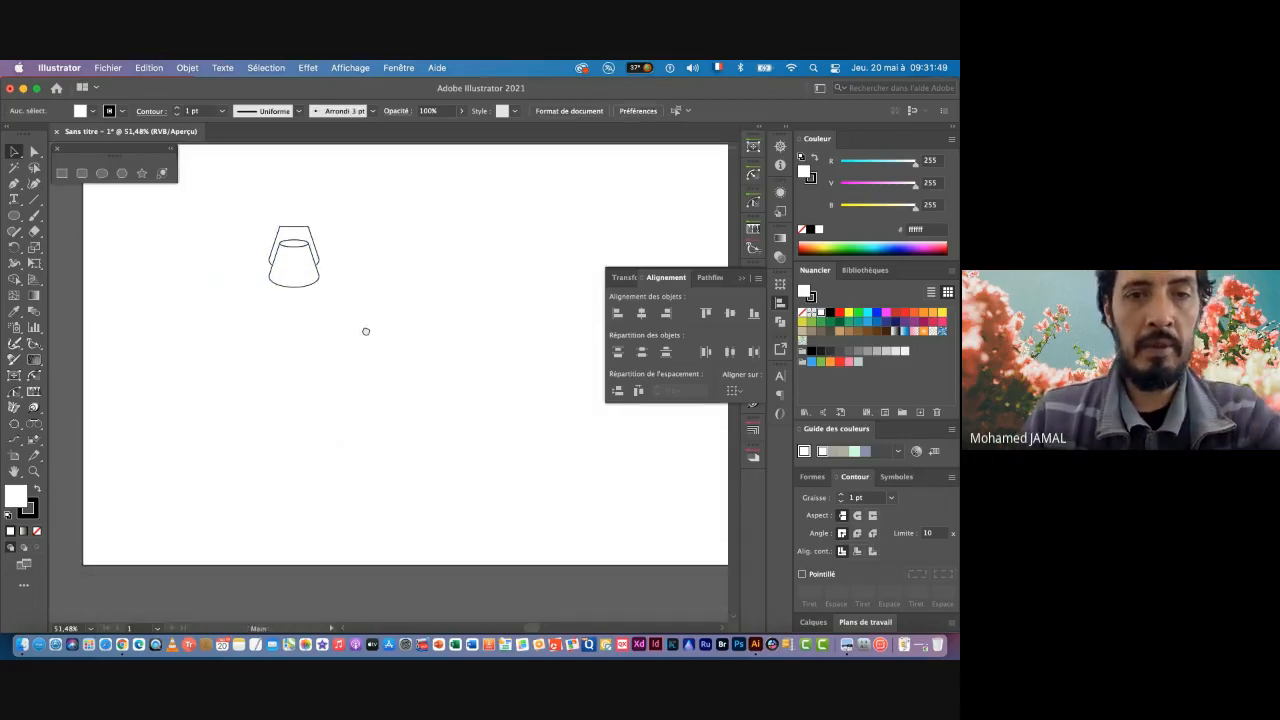
click(102, 173)
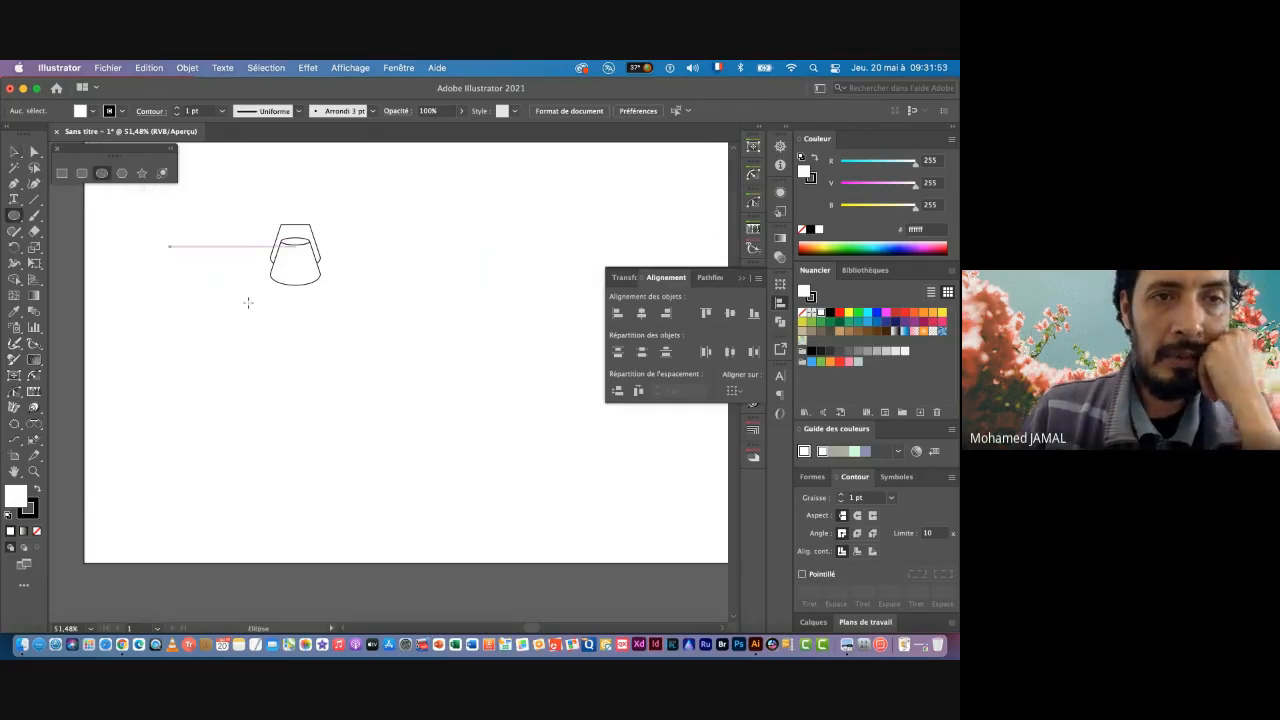
click(302, 337)
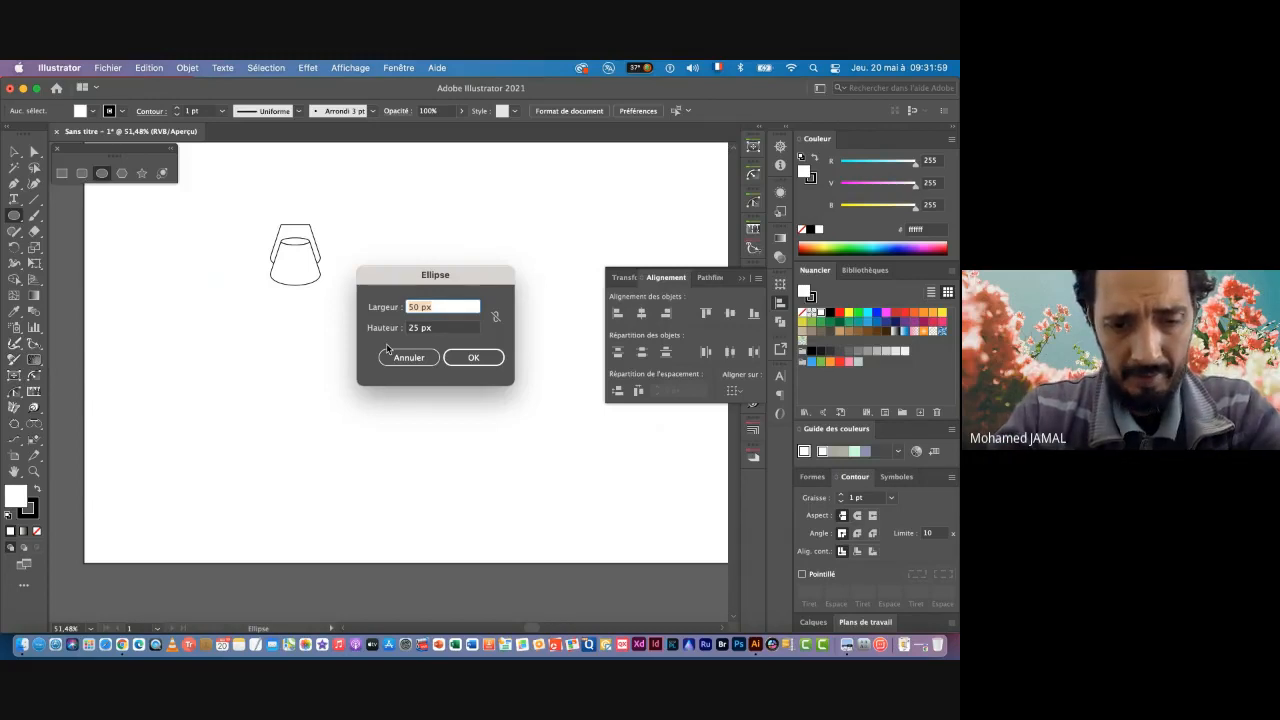
text(450)
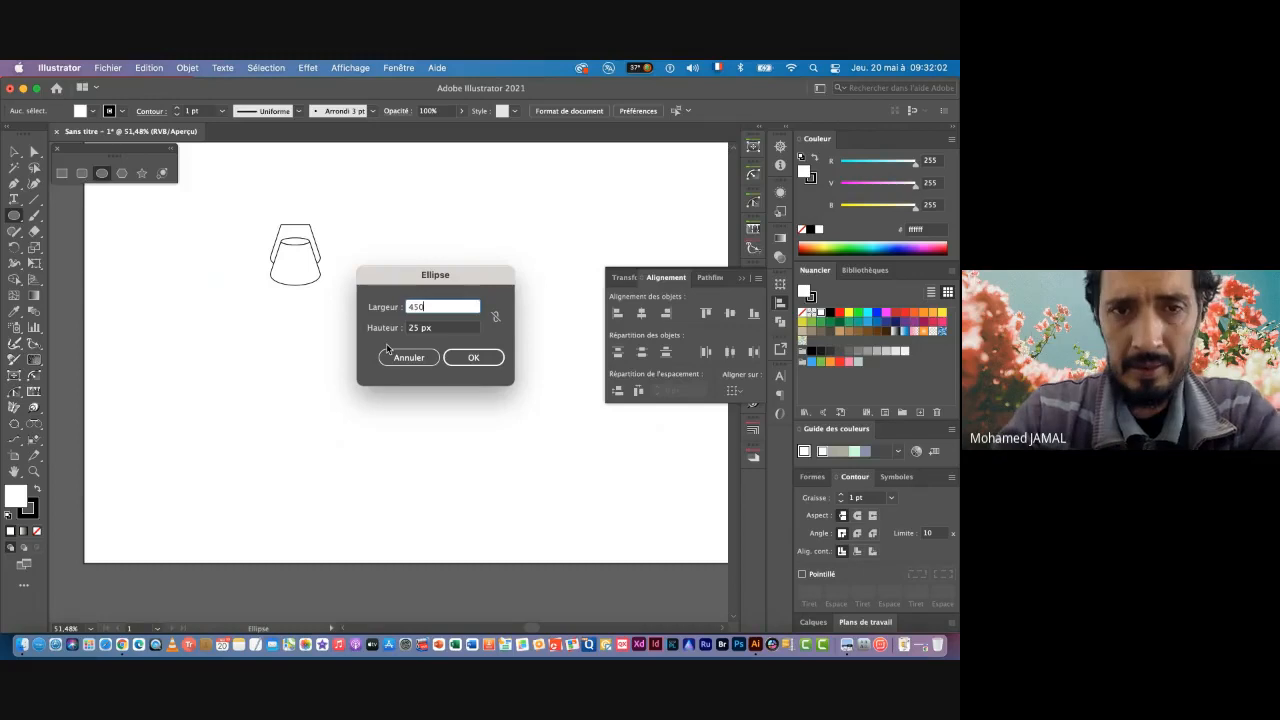
key(Tab)
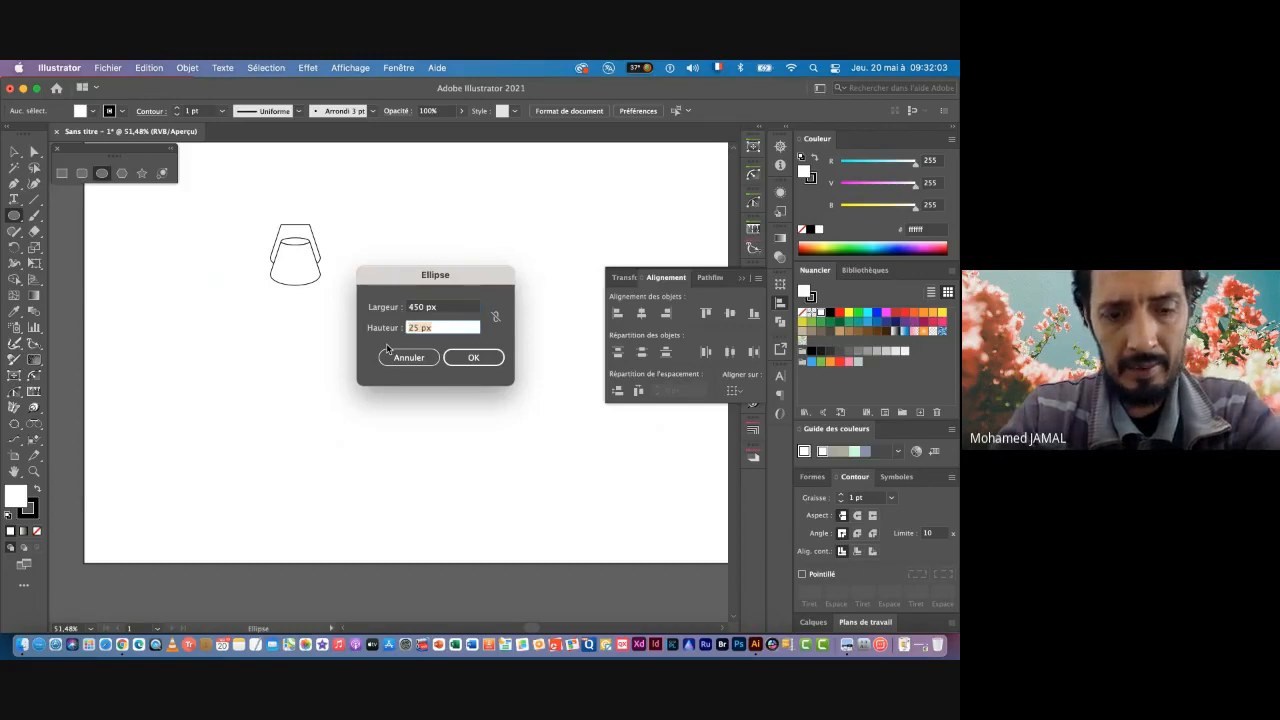
text(450)
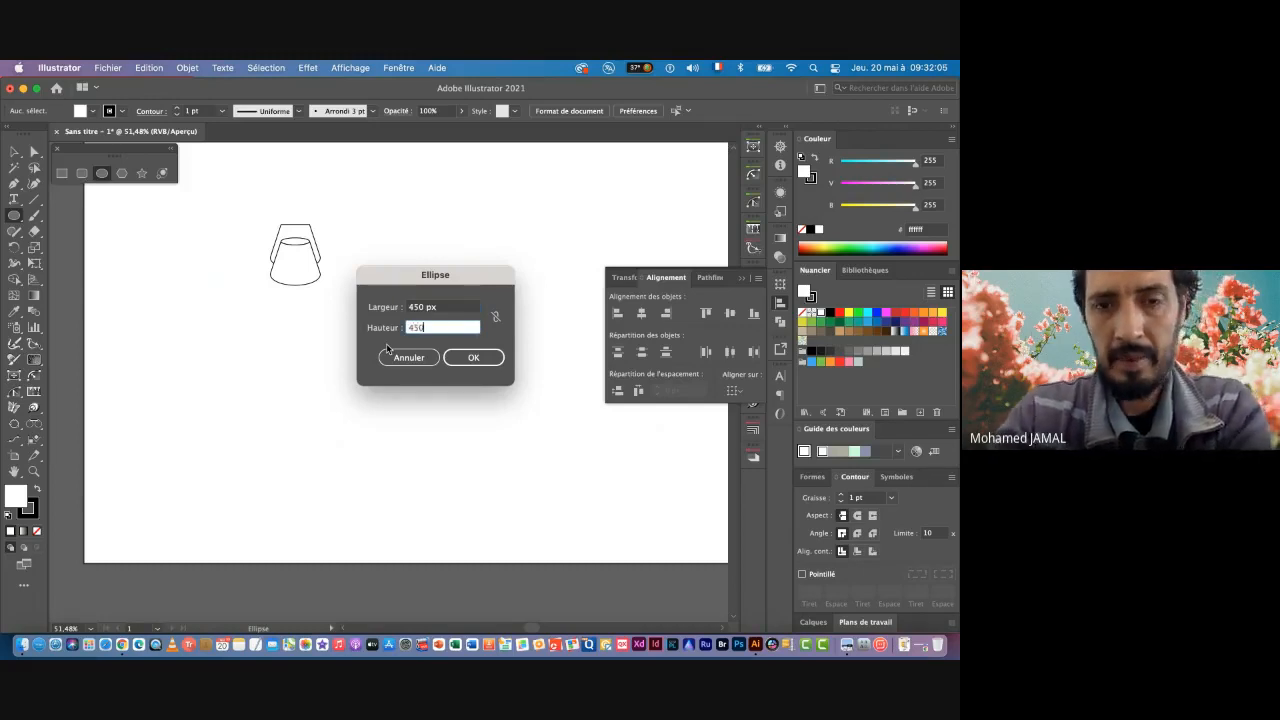
key(Return)
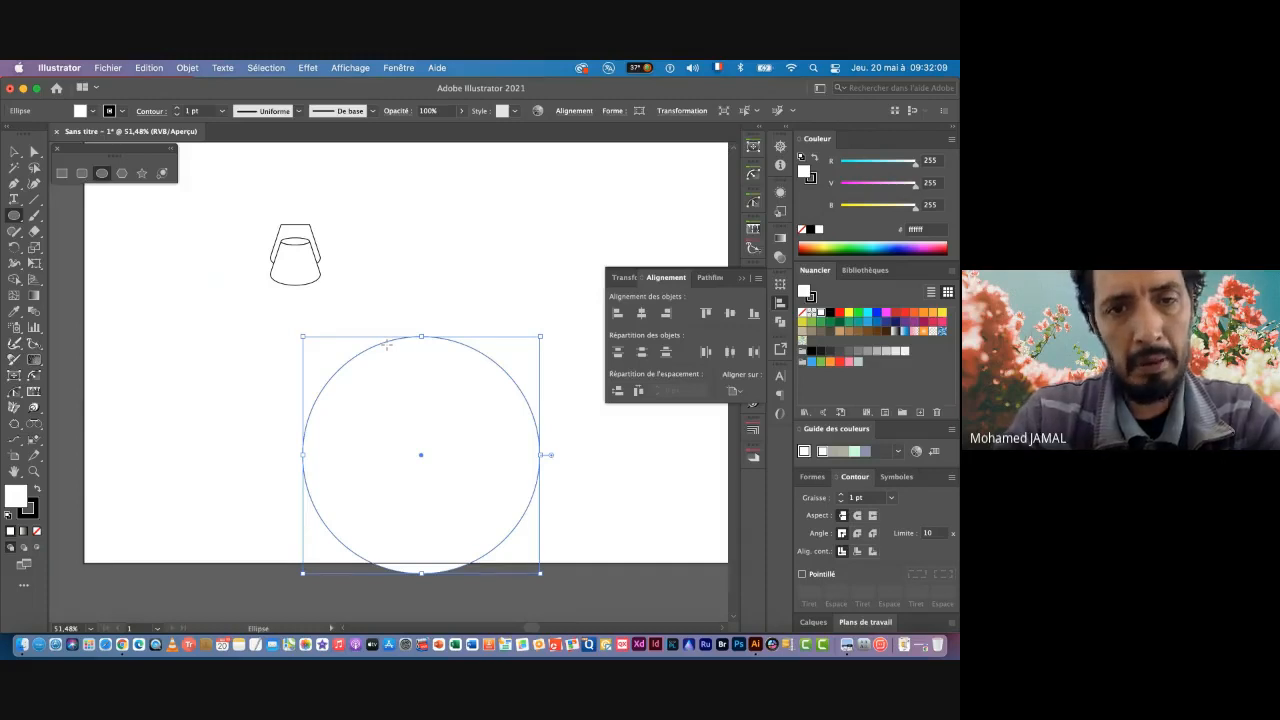
key(Delete)
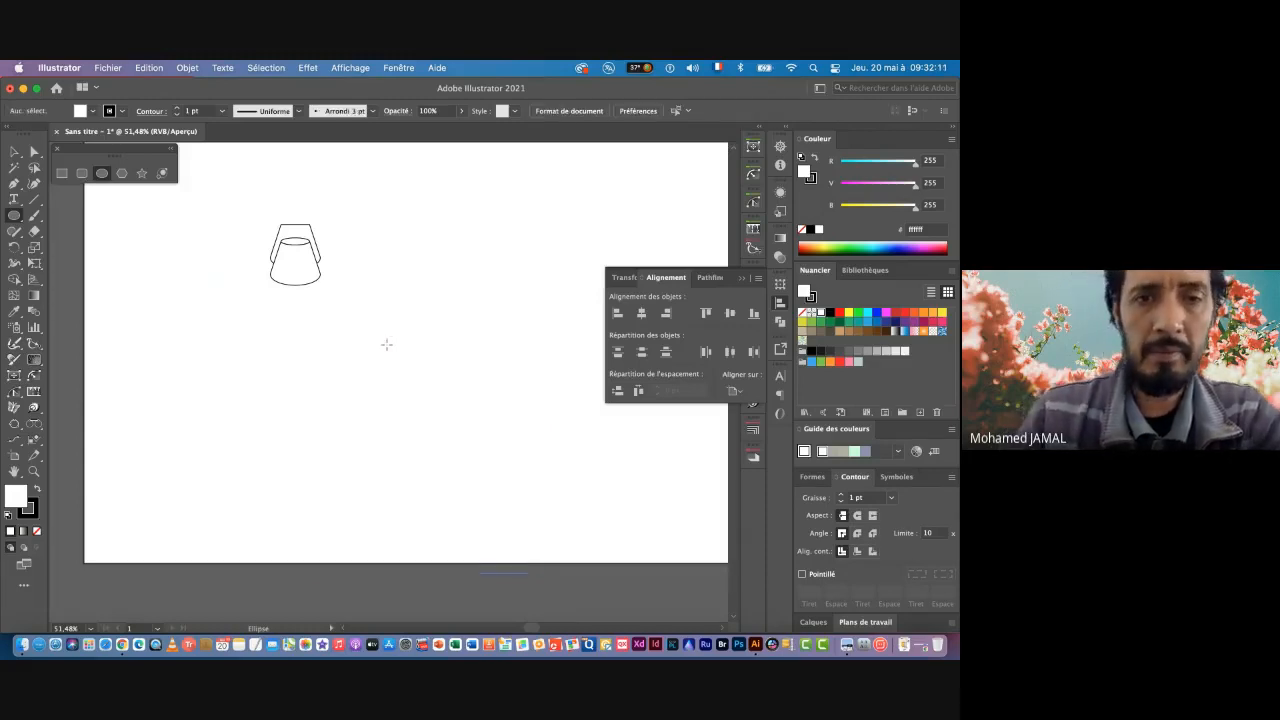
Step: Create a 400 by 400 px circle and move it over the lower part of the stacked shapes, horizontally centred on them
scroll(332, 290, down, 1)
click(374, 336)
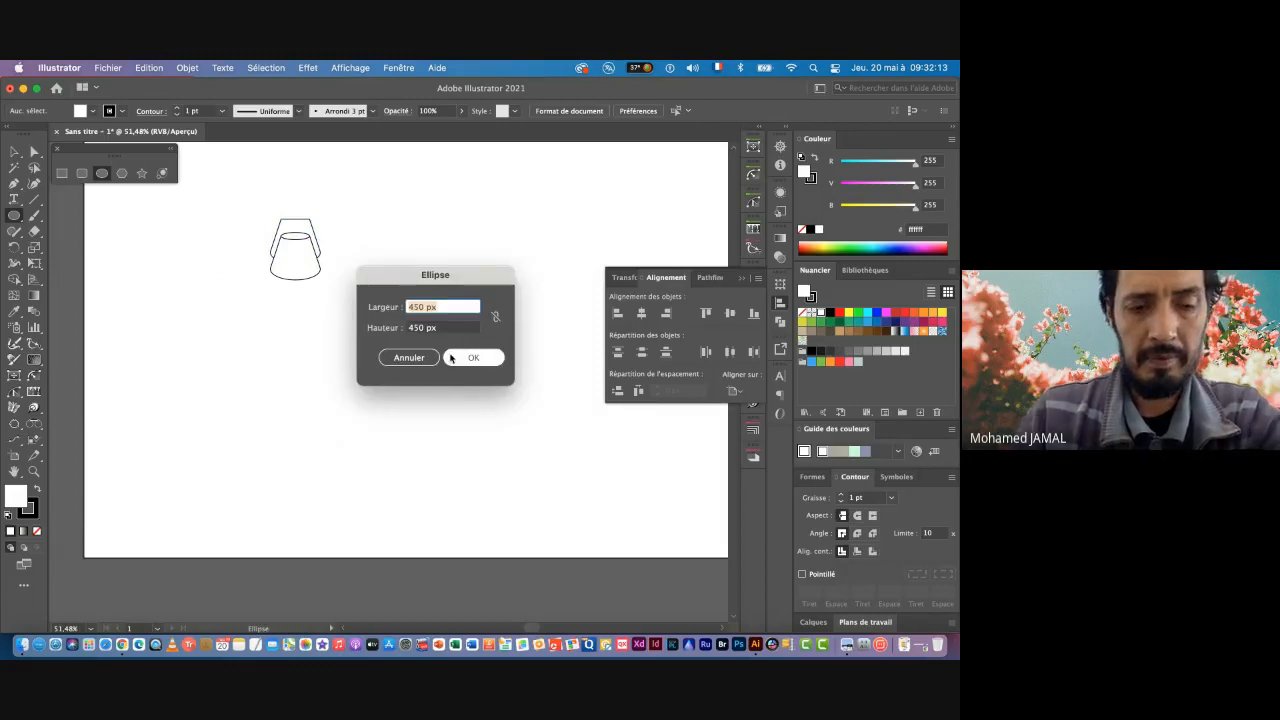
text(400)
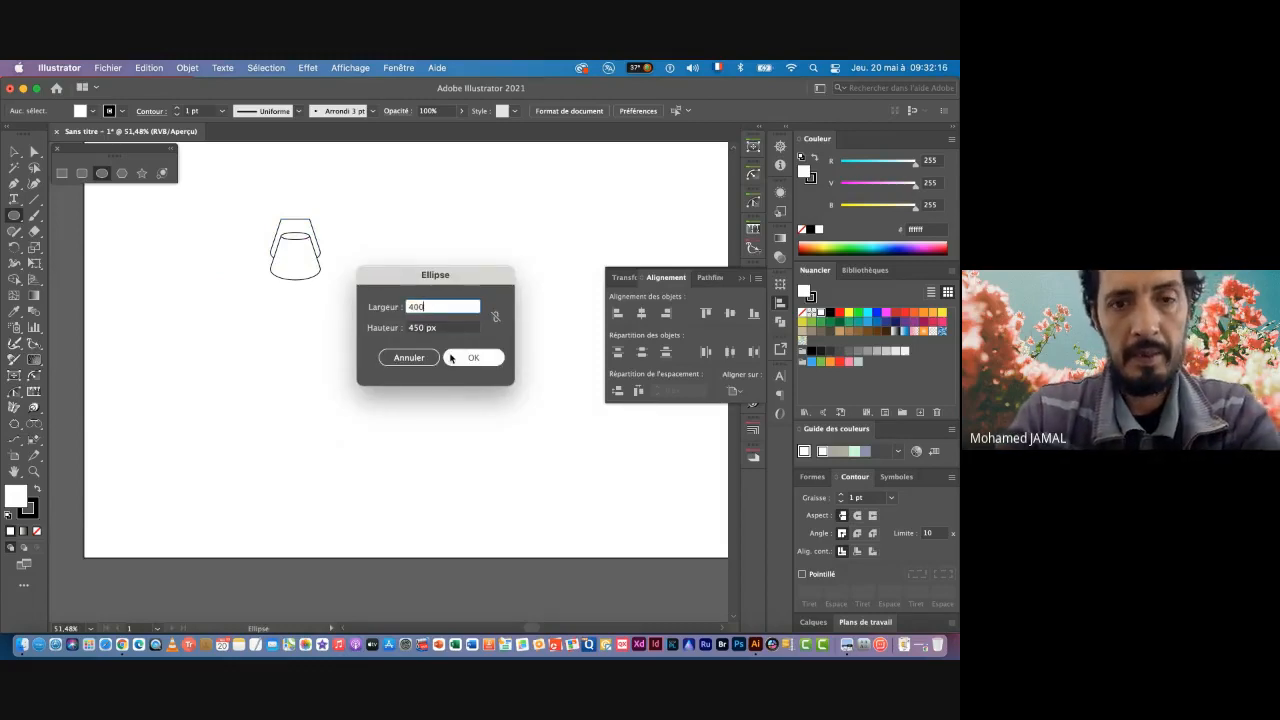
key(Tab)
text(4)
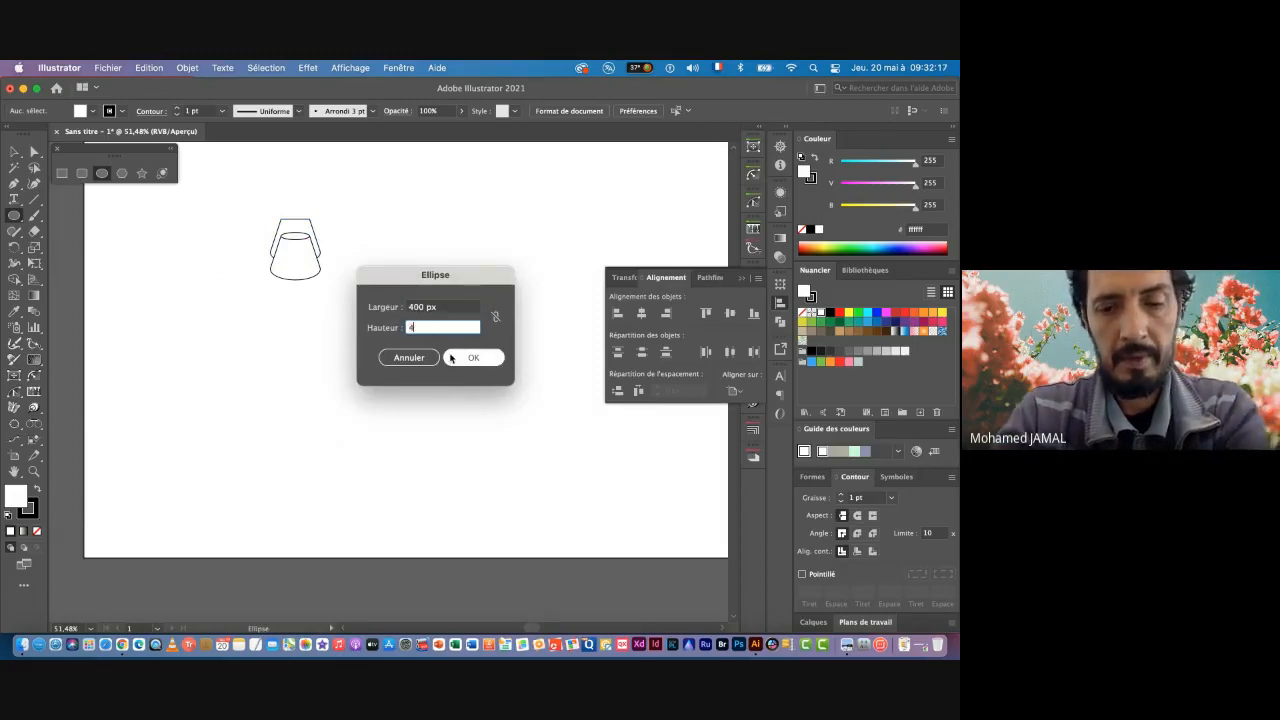
text(00)
click(452, 357)
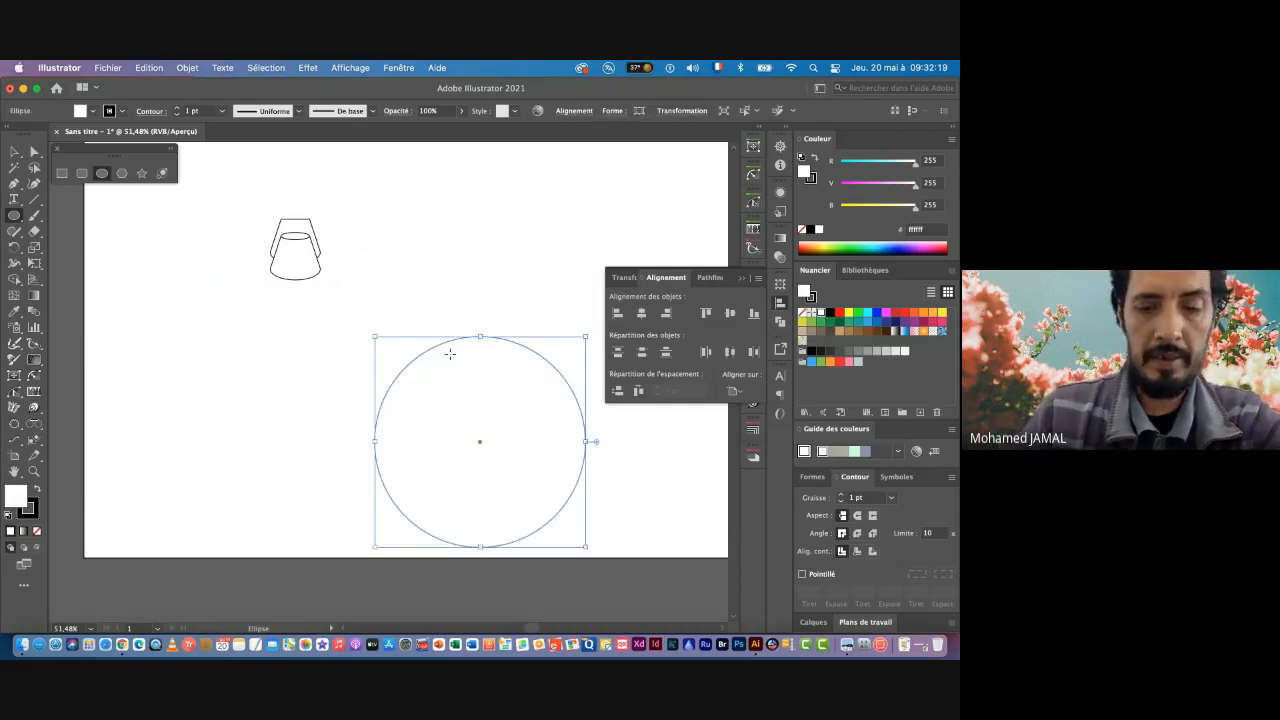
key(v)
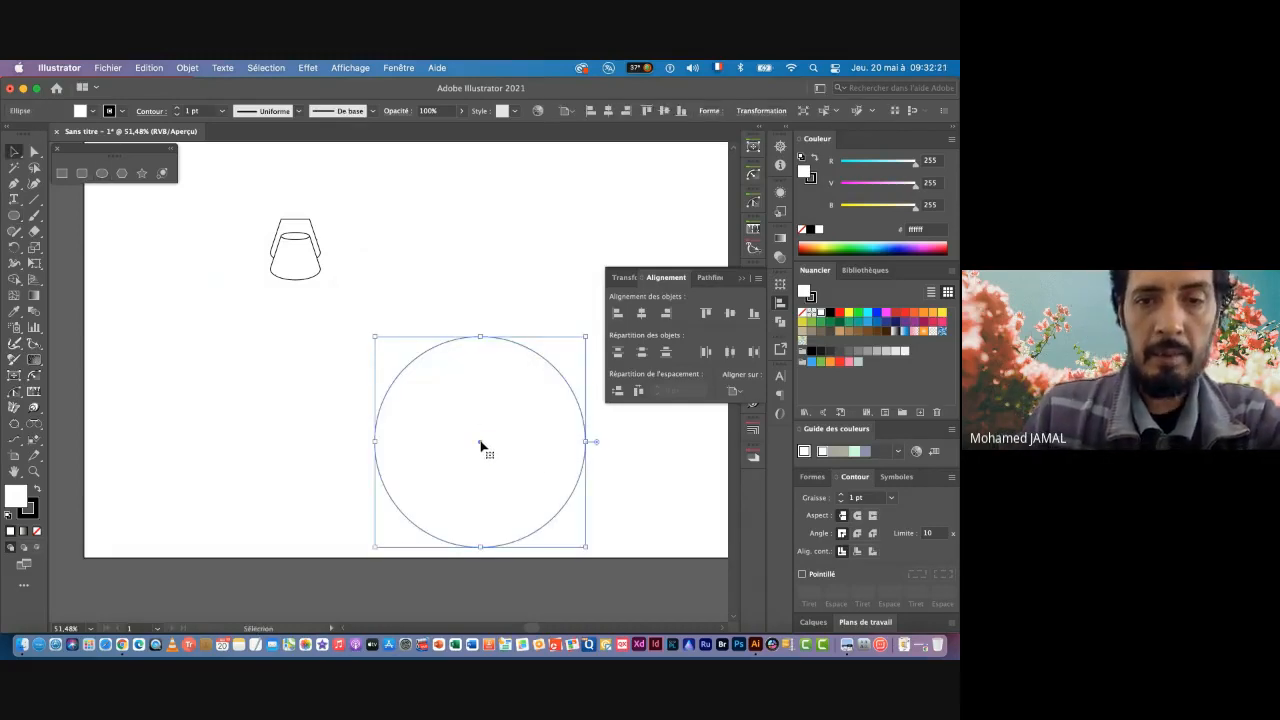
drag(480, 446, 298, 353)
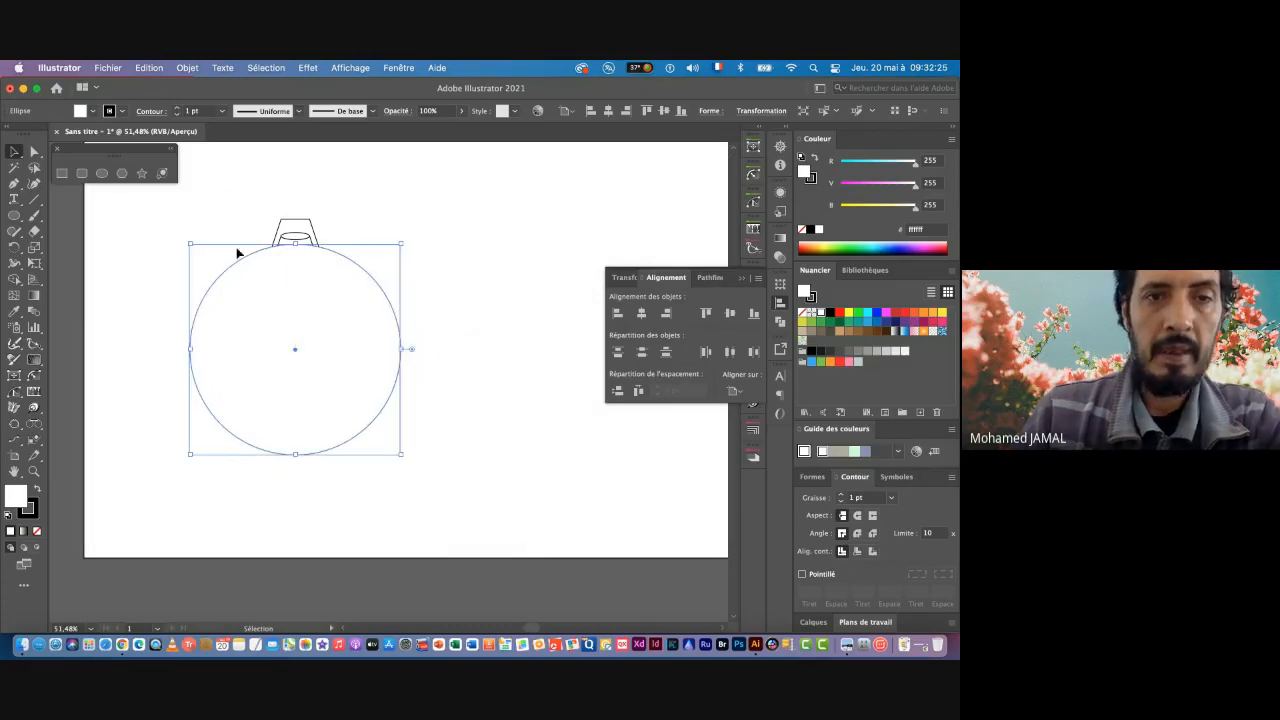
Step: Send the circle to the back, then select it with both stacked shapes and align them on their horizontal centres
click(195, 68)
mouse_move(217, 104)
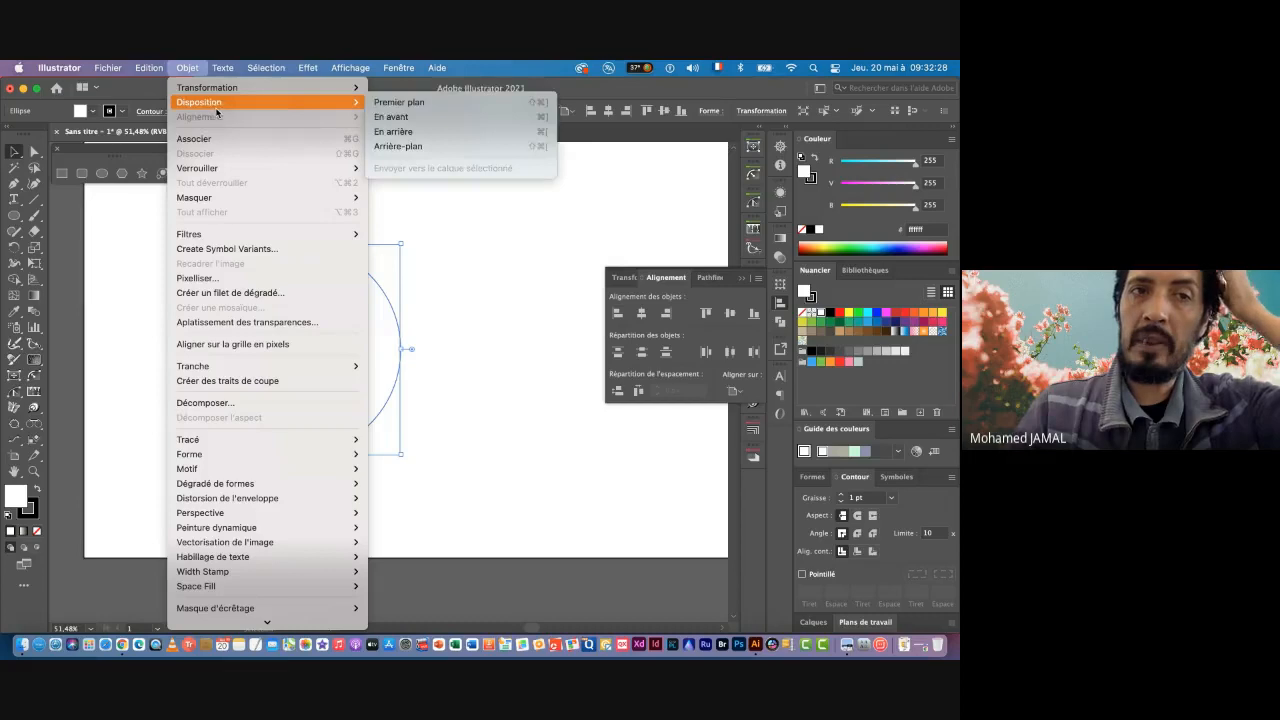
click(443, 147)
key(super+space)
drag(214, 249, 445, 371)
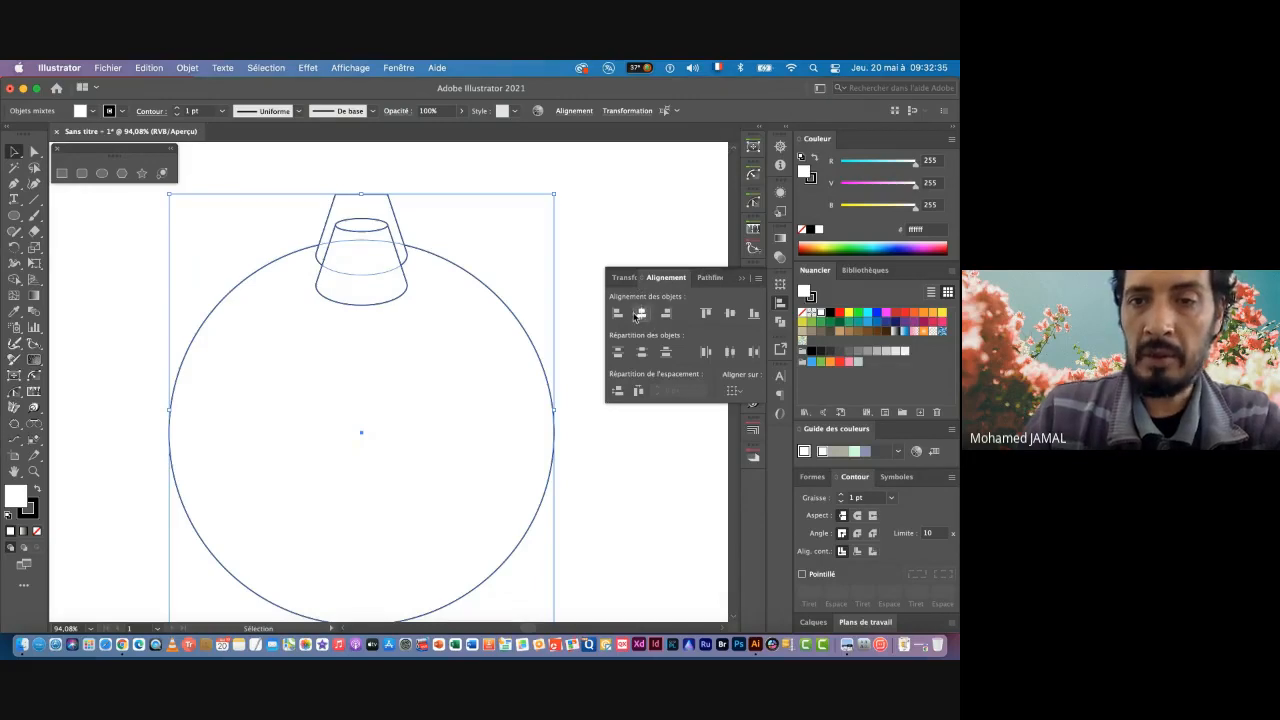
click(641, 315)
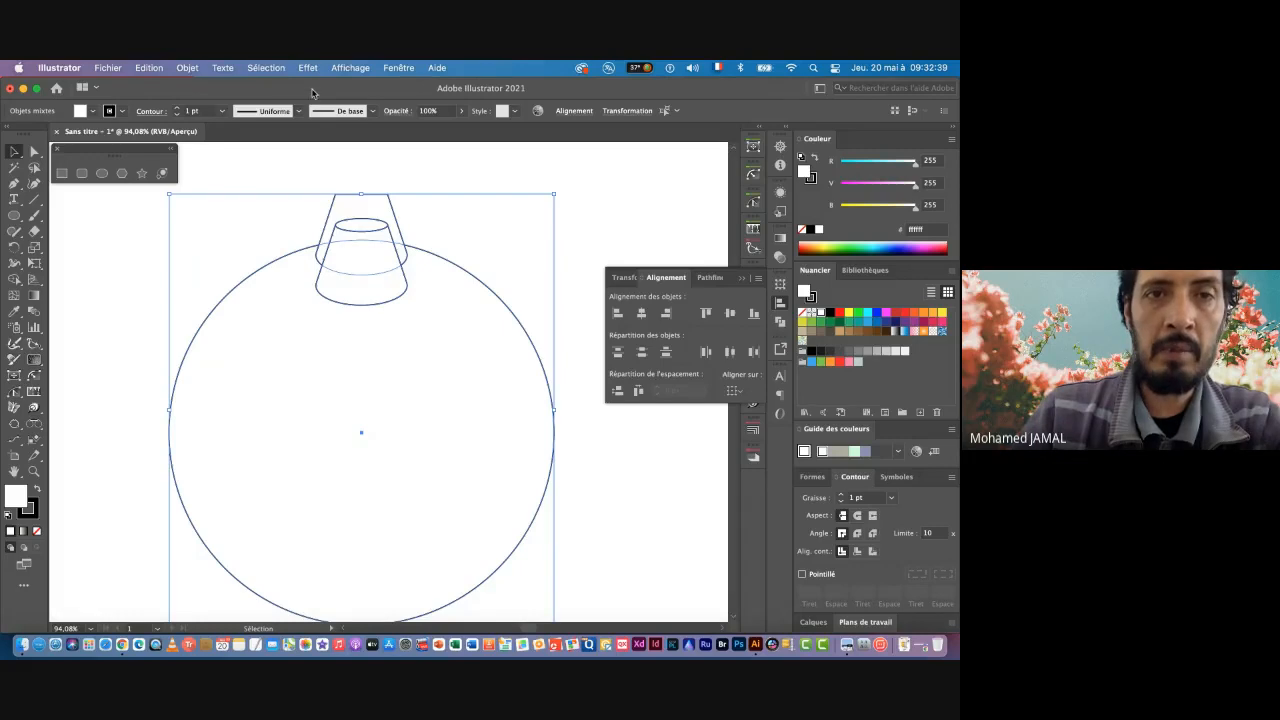
Step: Switch the artwork to outline view, enlarge the area around the stacked shapes and deselect everything
click(350, 69)
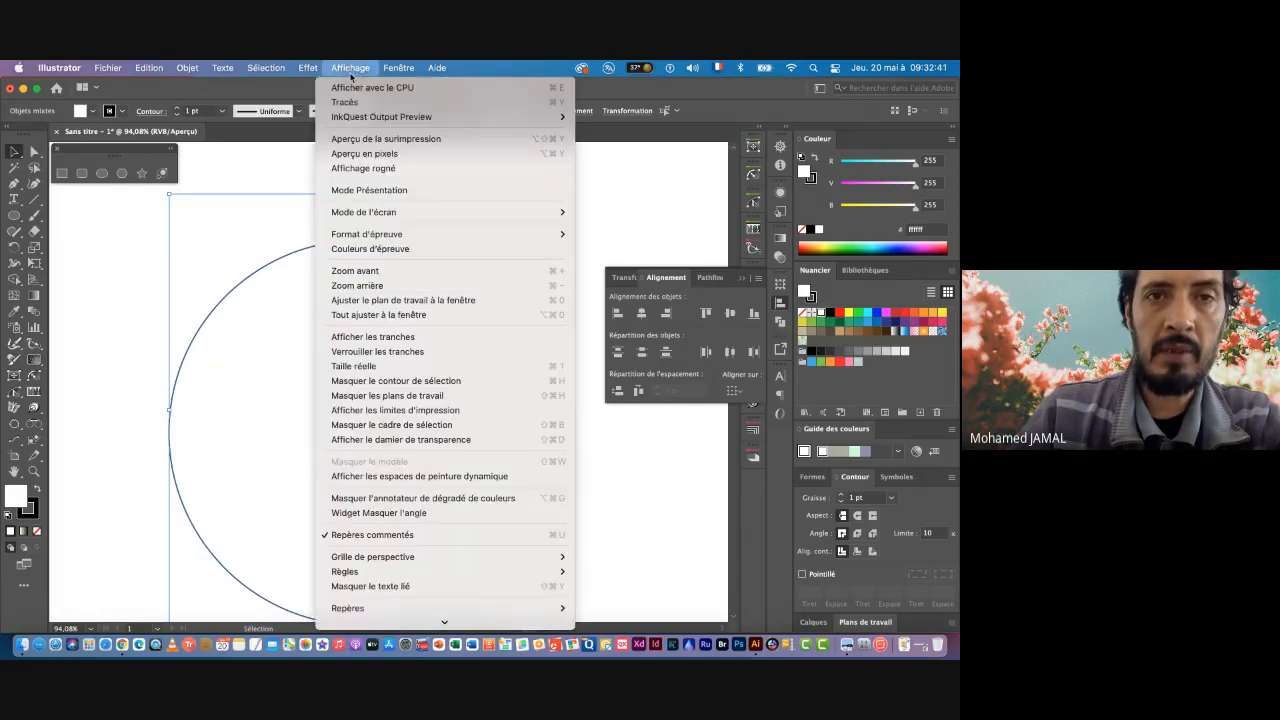
click(352, 104)
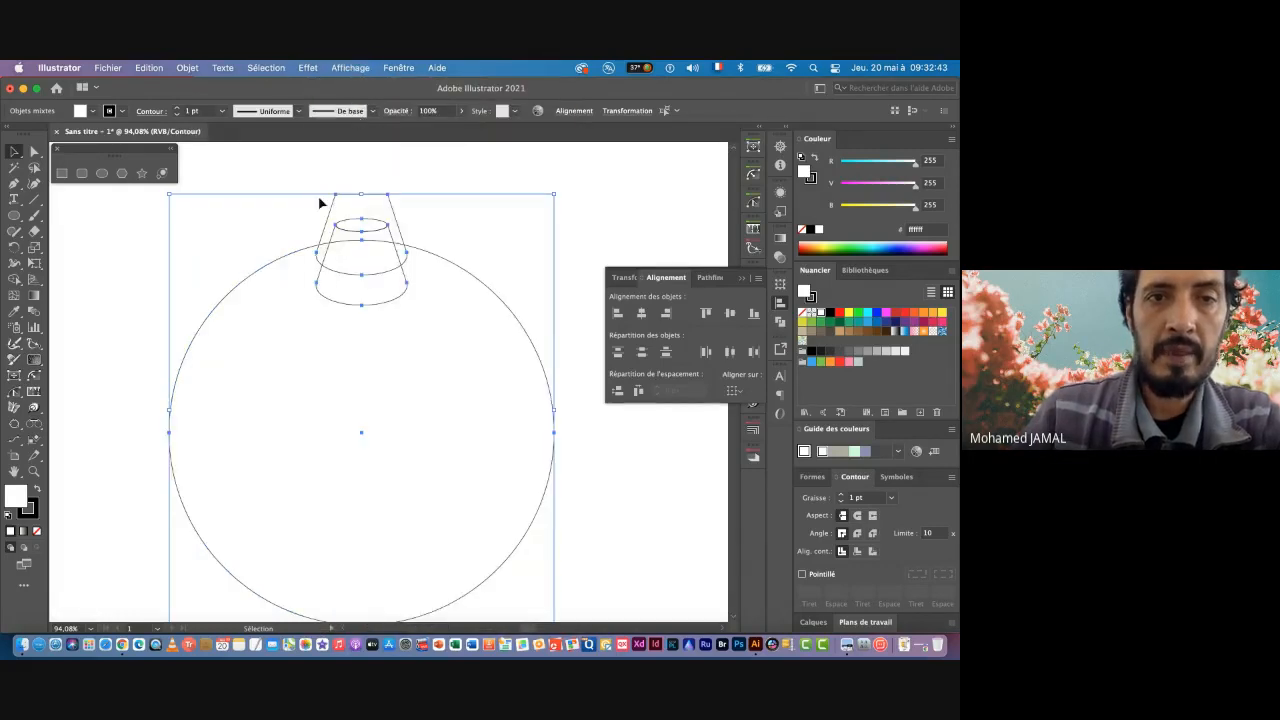
click(33, 471)
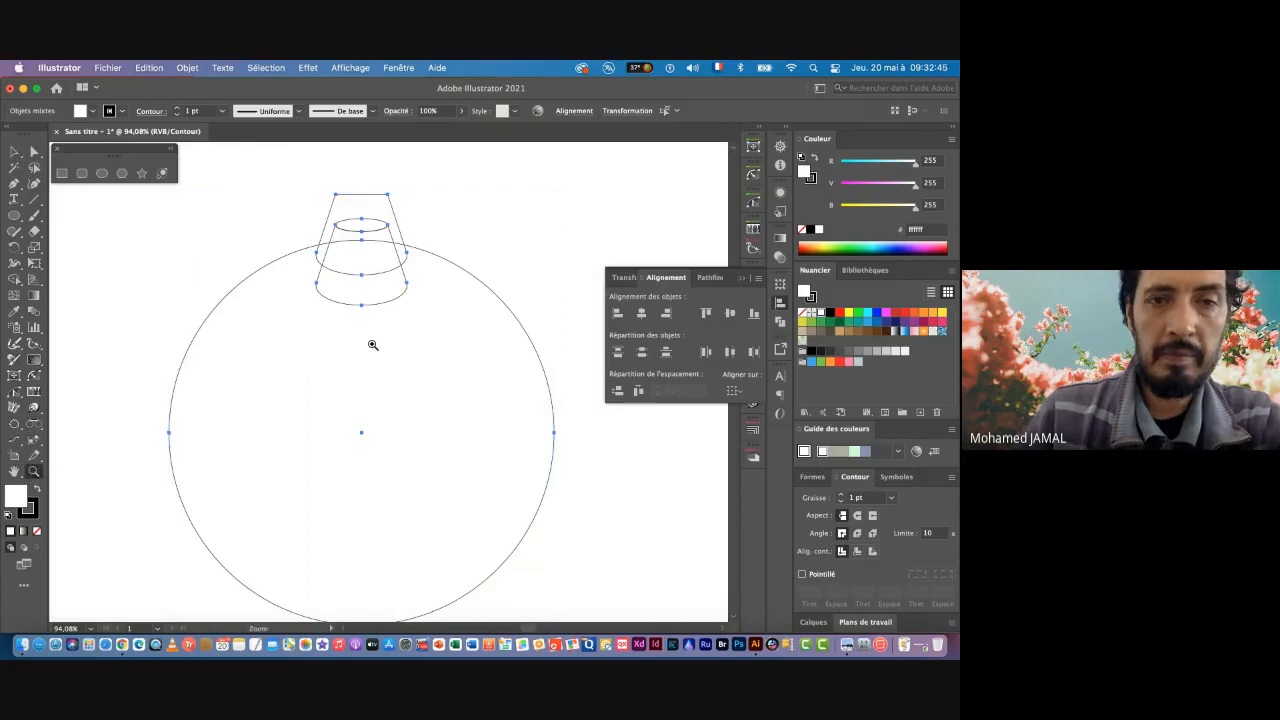
drag(370, 224, 510, 310)
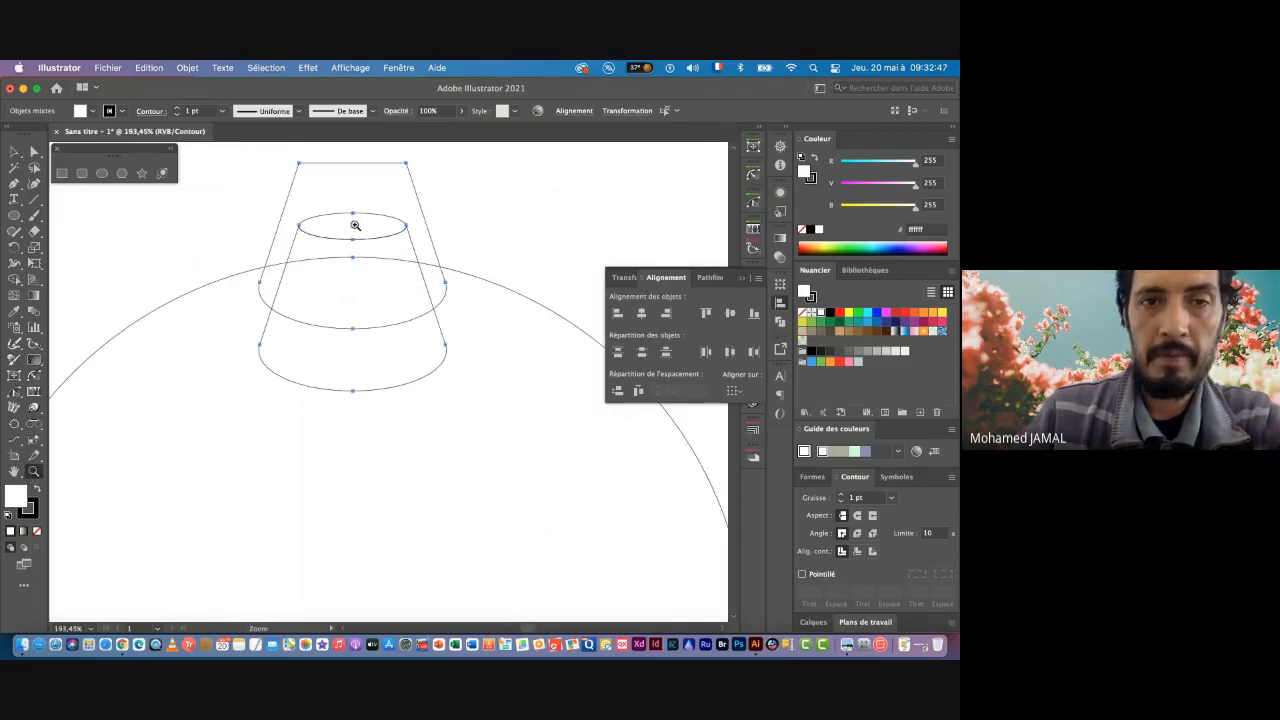
click(15, 151)
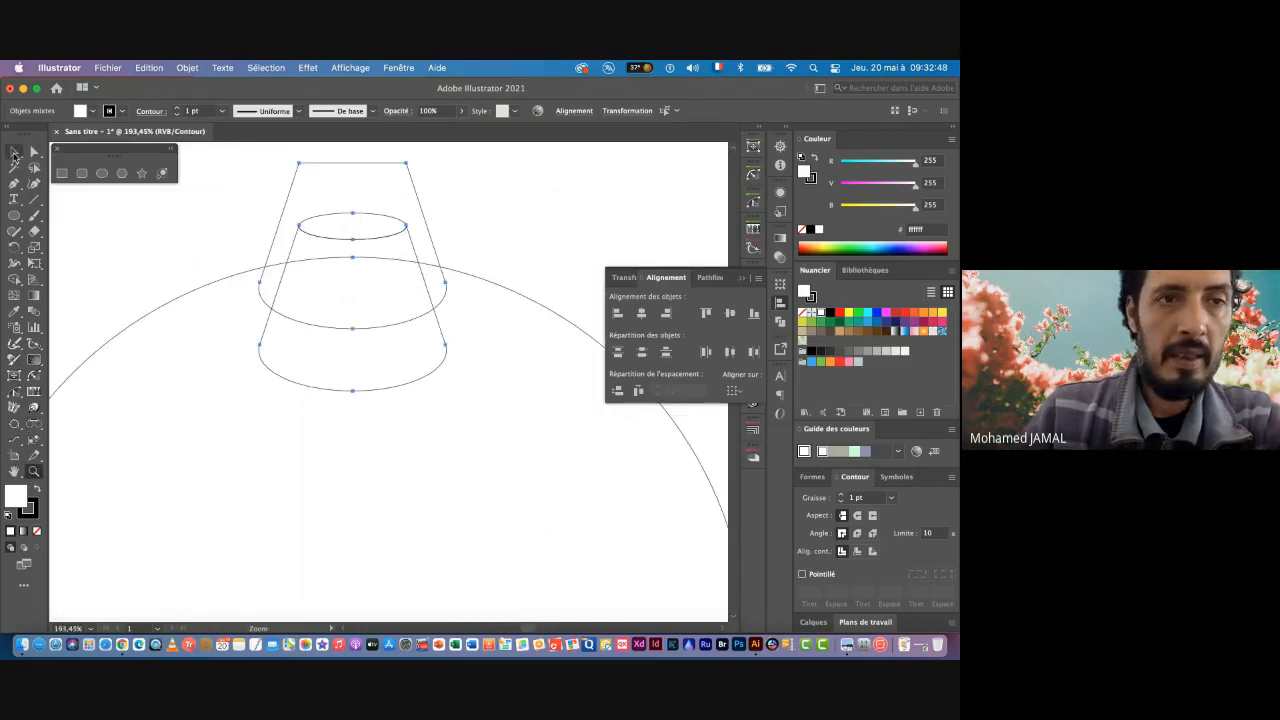
click(240, 213)
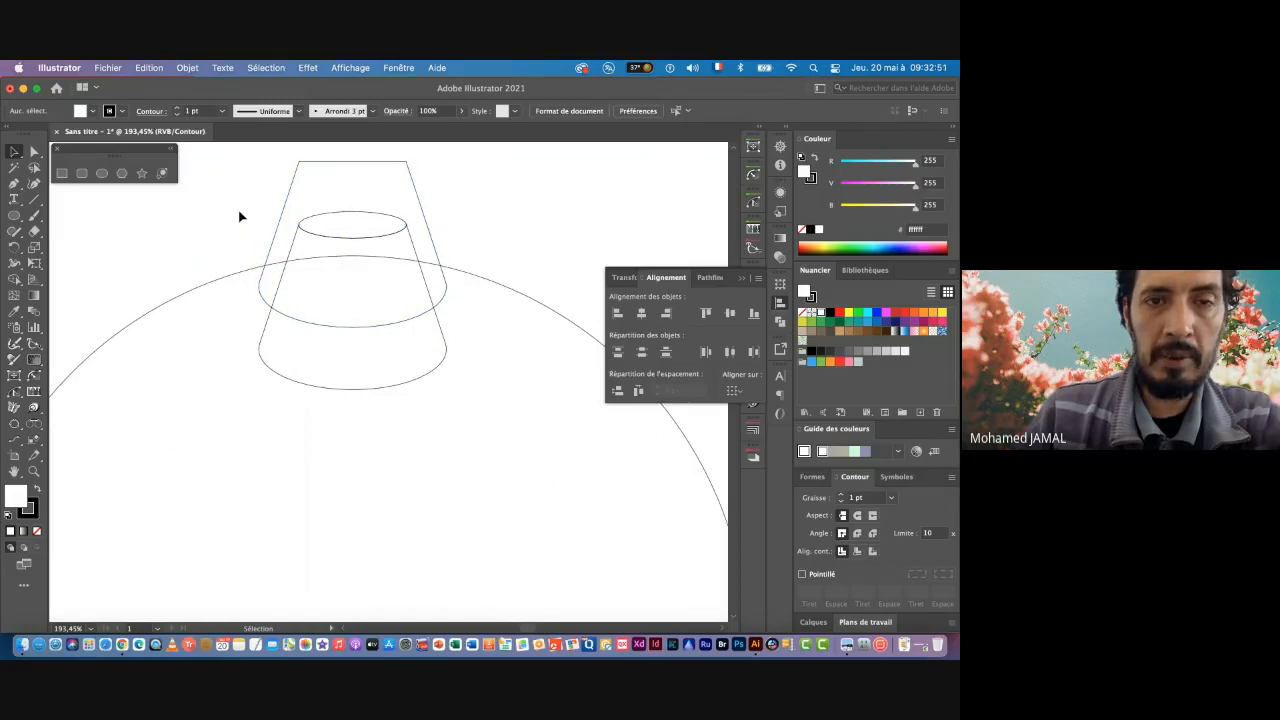
Step: Move the circle slightly down so its edge passes through the lower side corners of the flat-topped shape
click(340, 257)
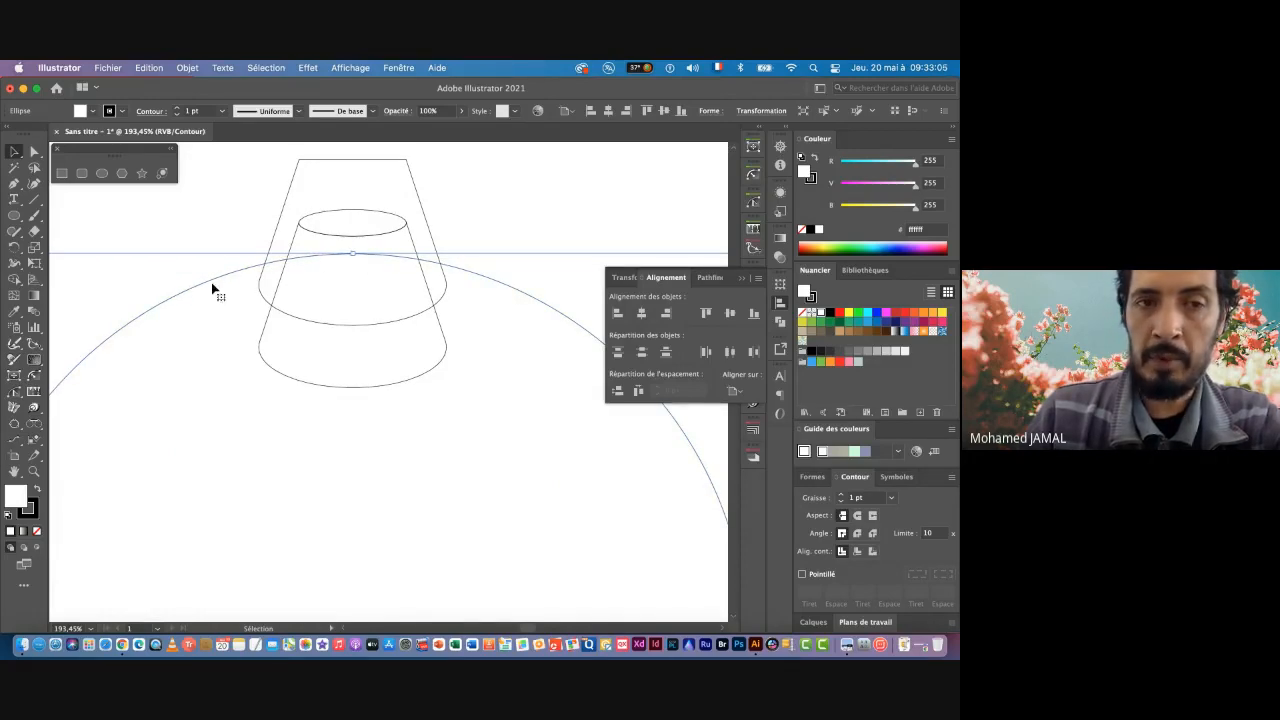
scroll(213, 286, down, 1)
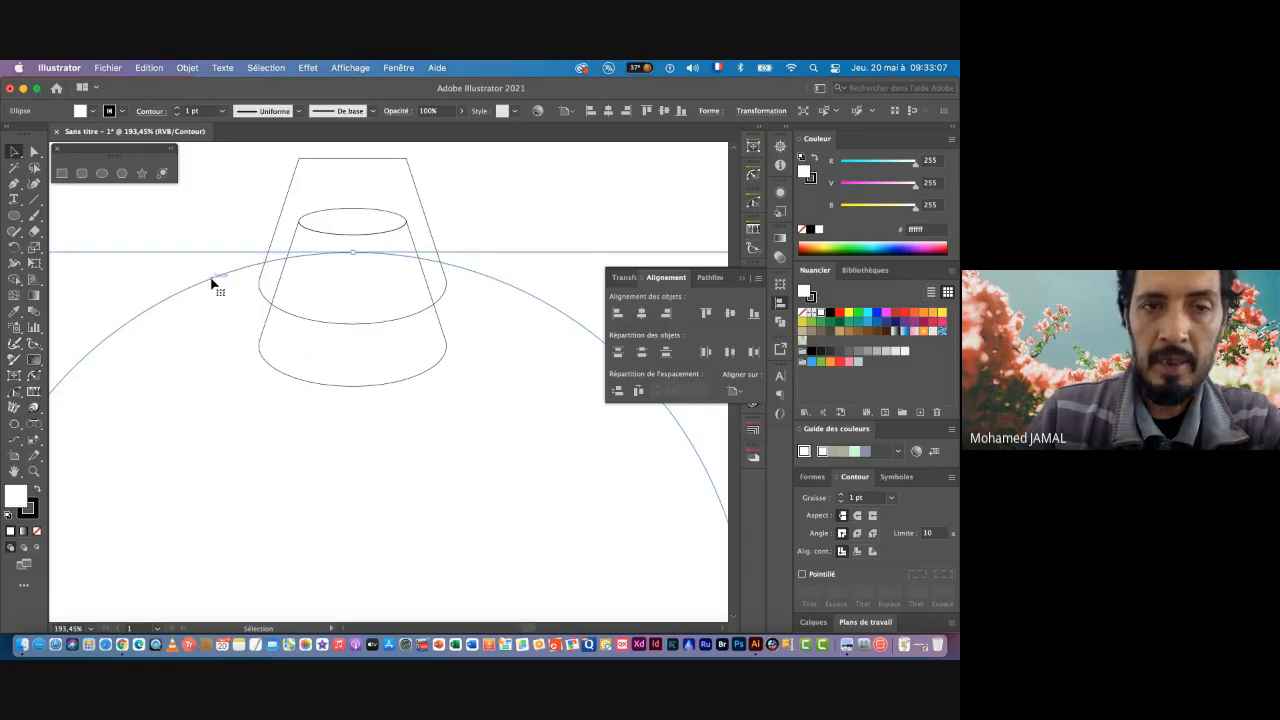
drag(211, 283, 211, 300)
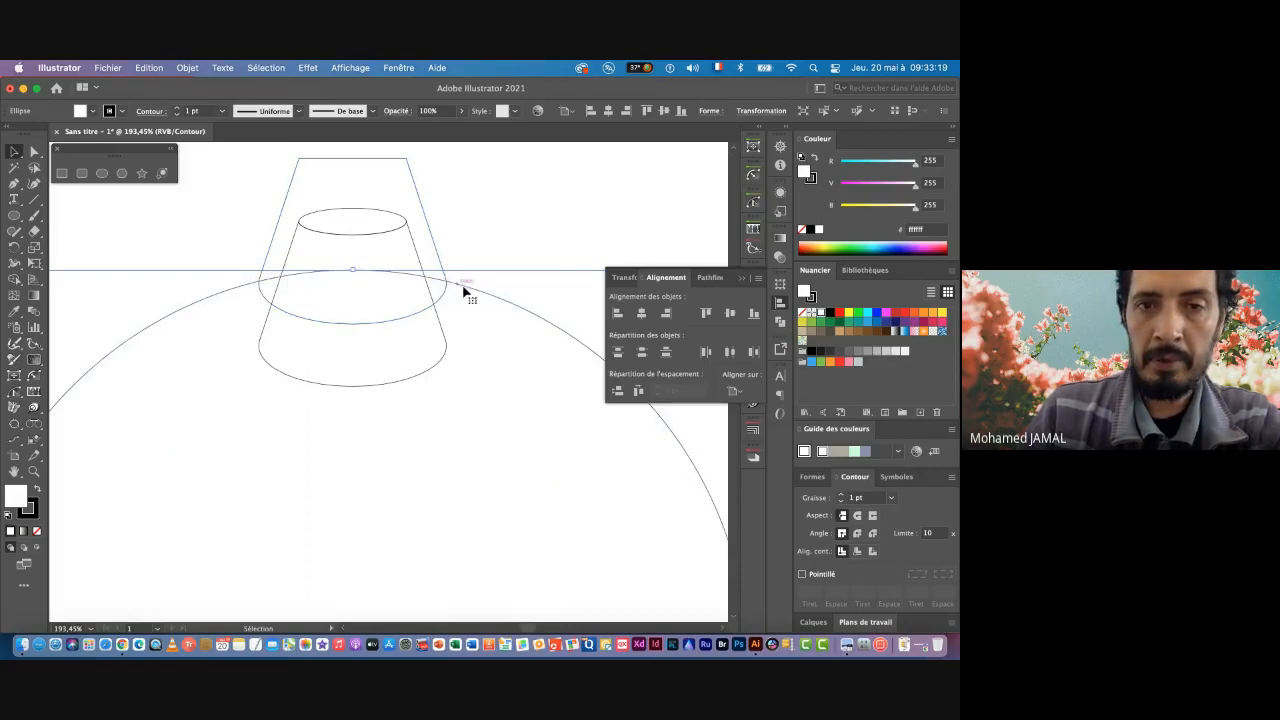
mouse_move(466, 289)
mouse_down()
mouse_move(466, 262)
mouse_move(463, 336)
mouse_move(465, 283)
mouse_up()
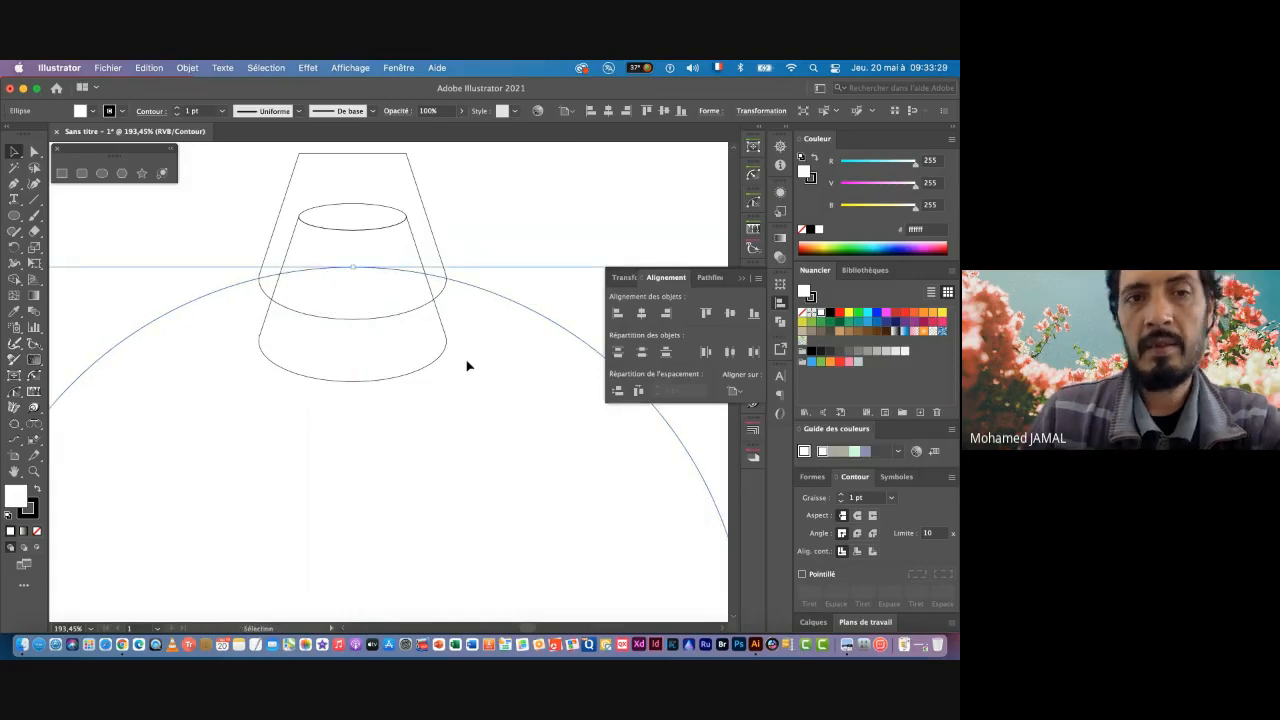
Step: Compare the artwork in outline and preview display, ending in preview
key(a)
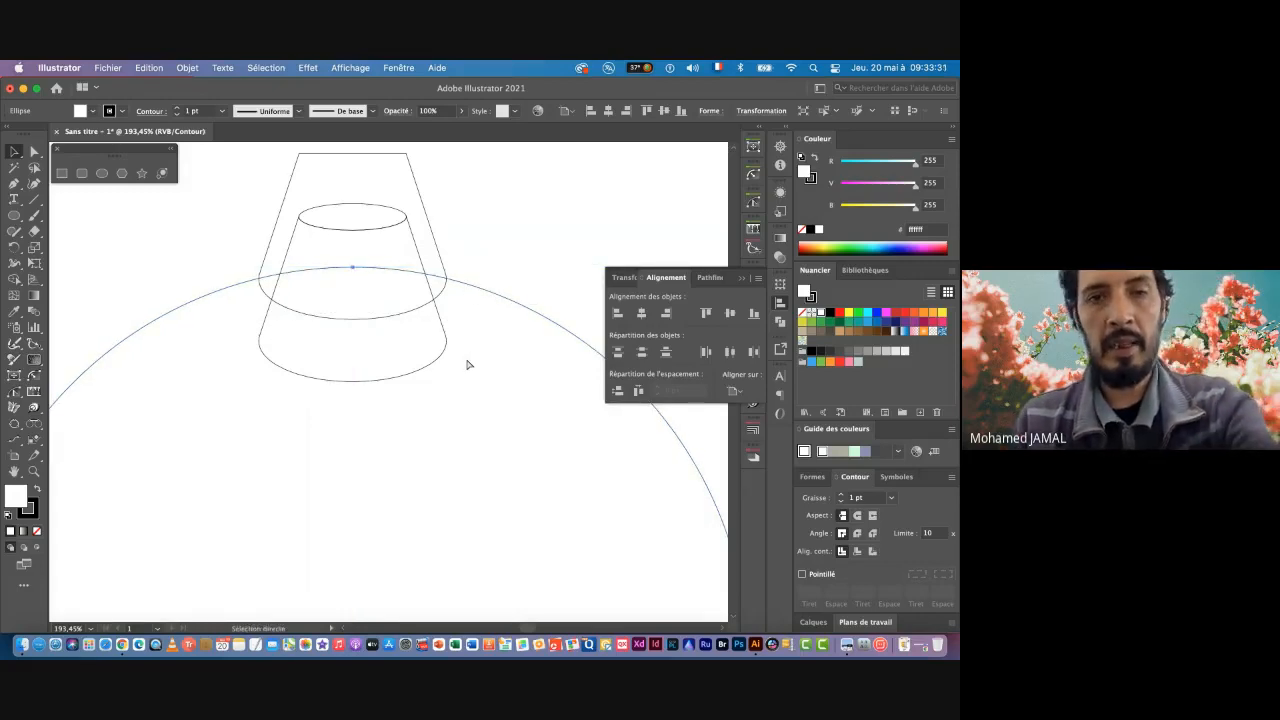
key(v)
key(super+y)
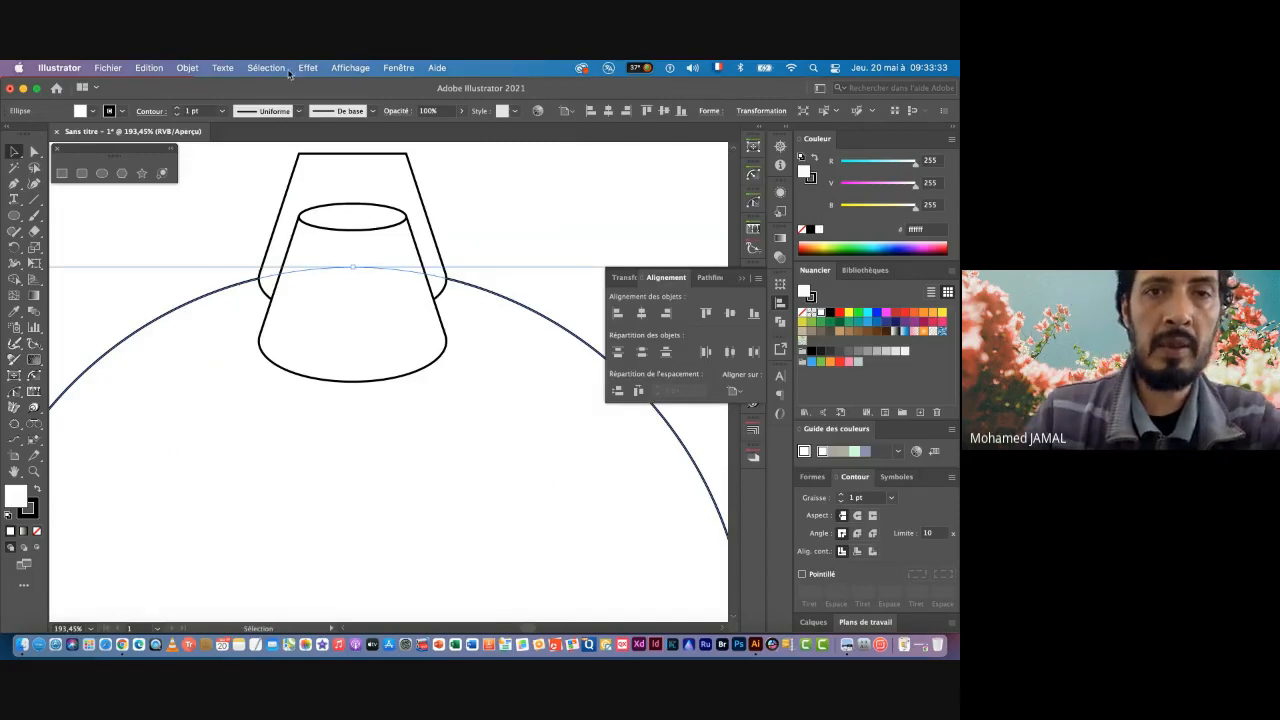
key(super+y)
key(super+y)
key(super+y)
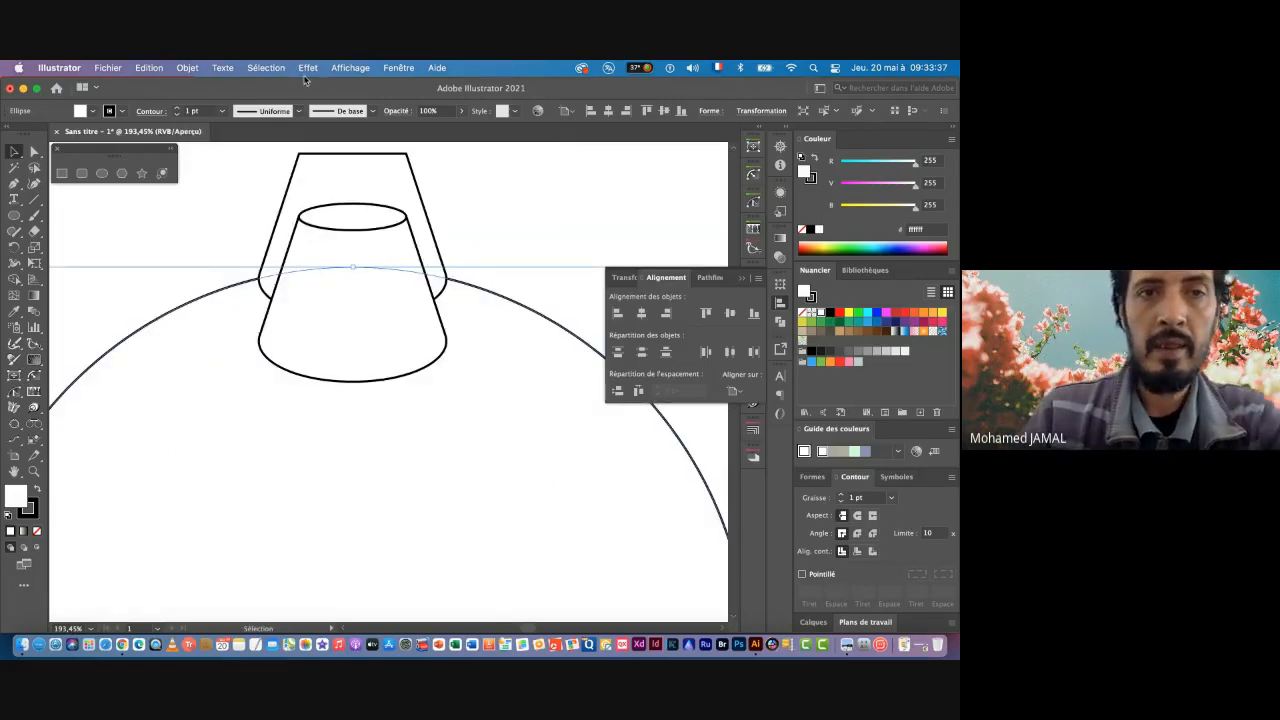
click(352, 73)
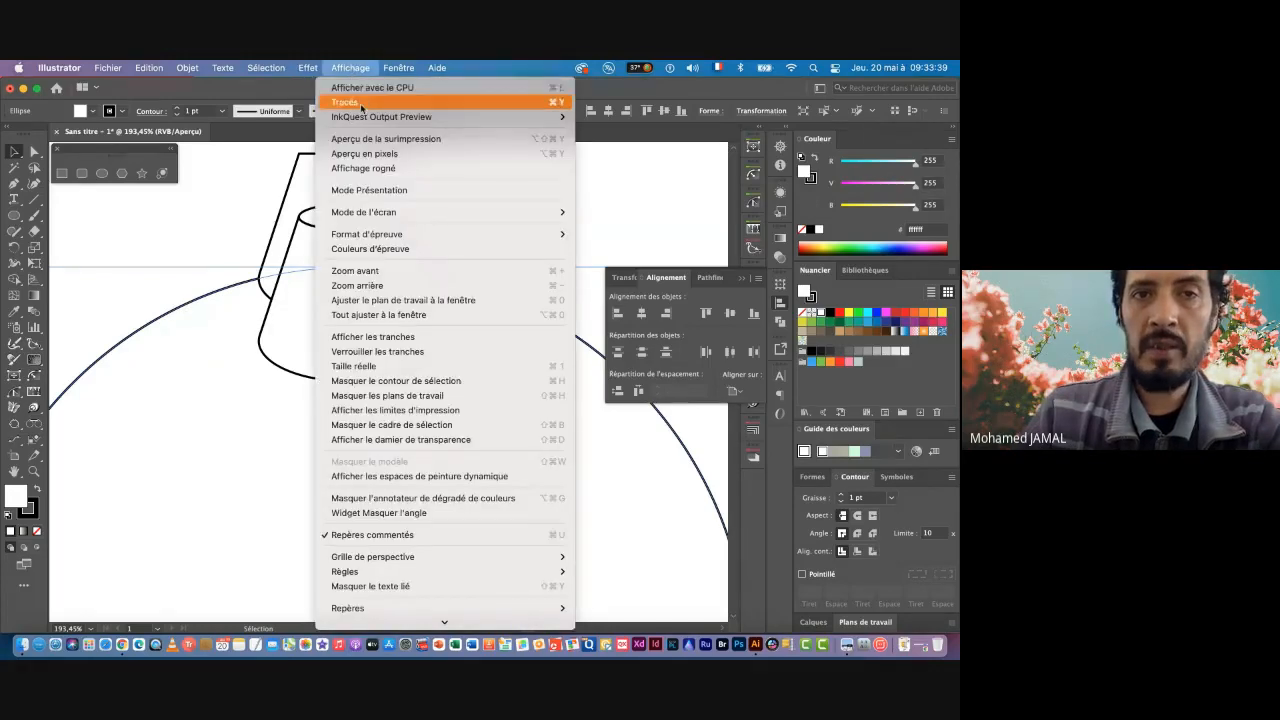
click(355, 75)
click(352, 70)
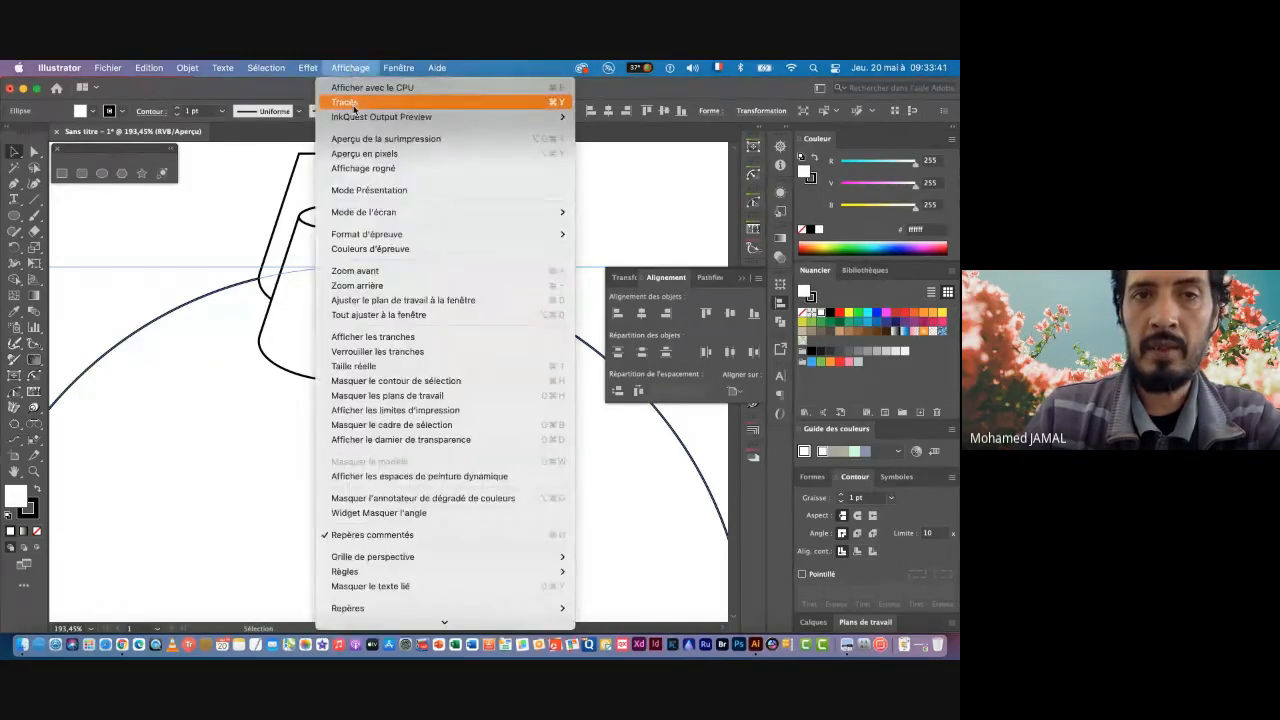
click(354, 104)
click(343, 72)
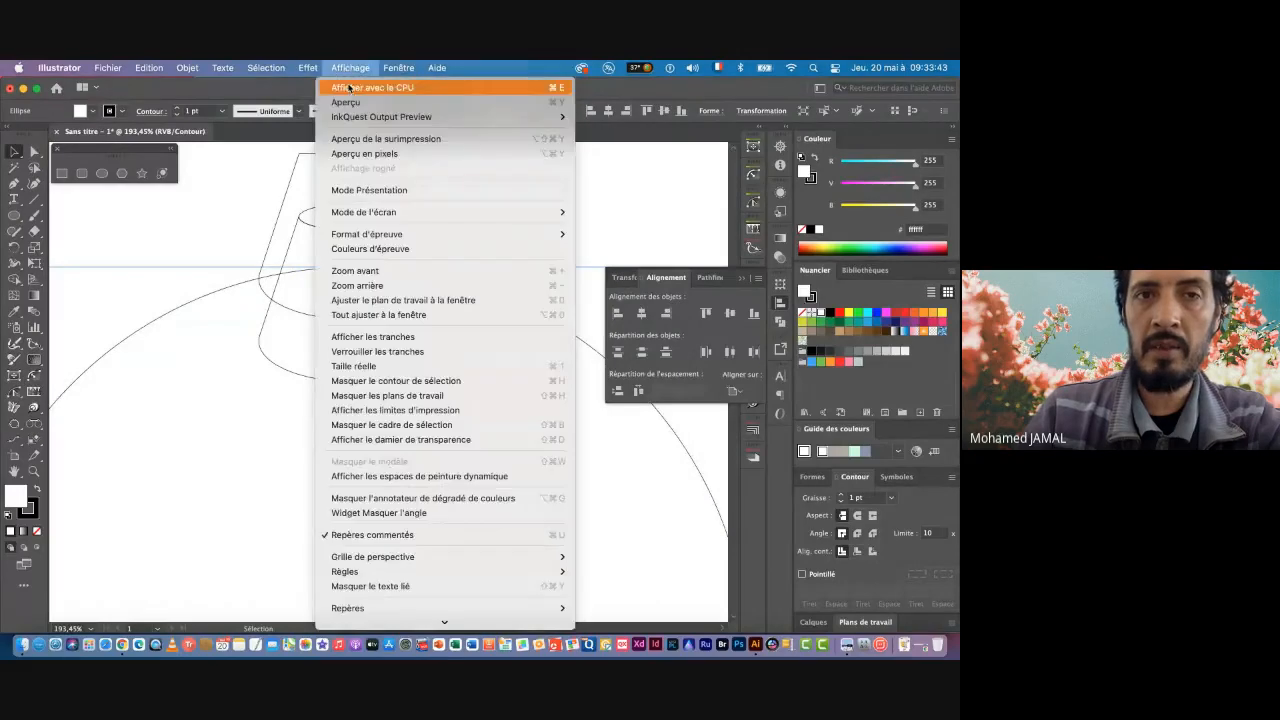
click(345, 103)
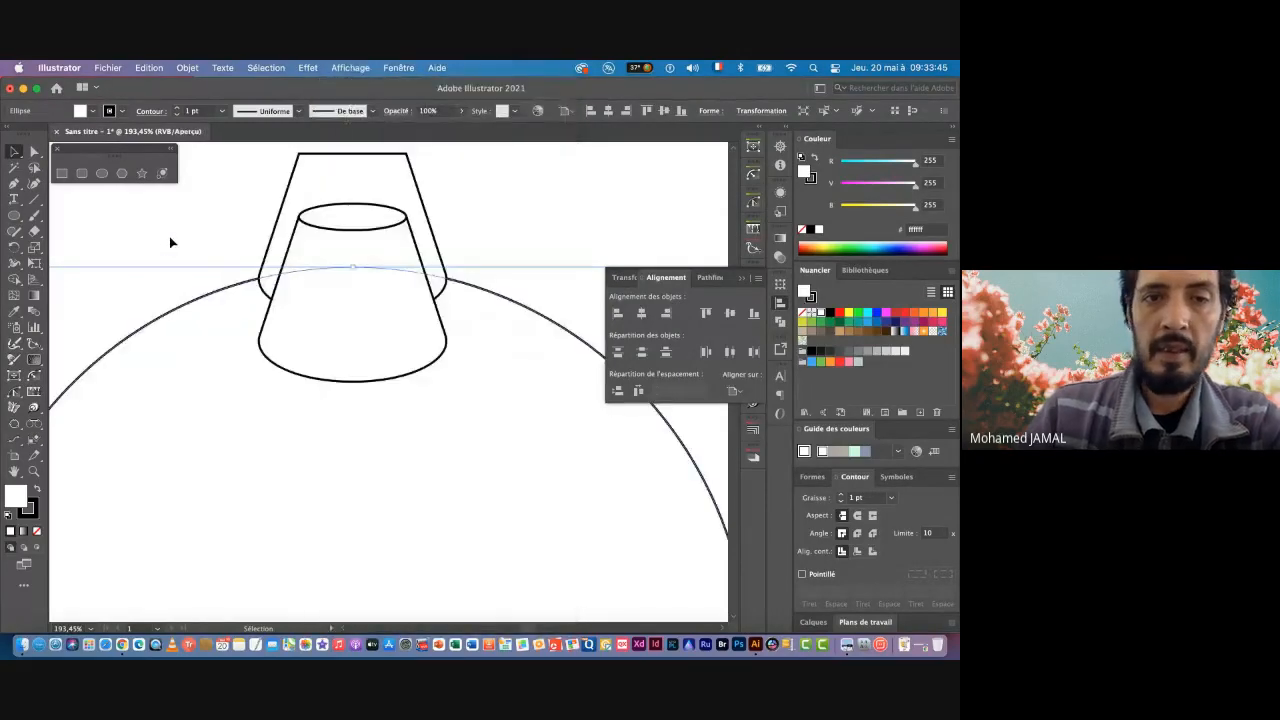
Step: Return the artwork to outline view with the whole circle and stacked shapes in sight
key(super+minus)
key(super+minus)
key(super+minus)
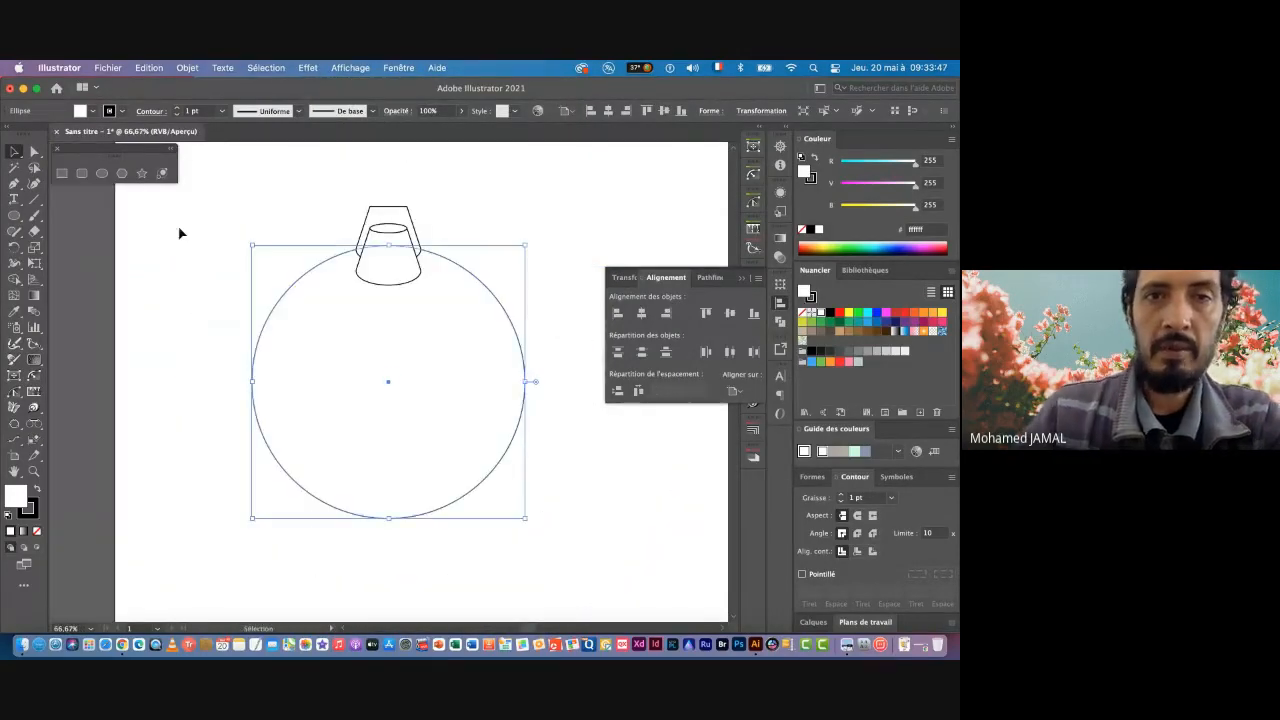
click(352, 68)
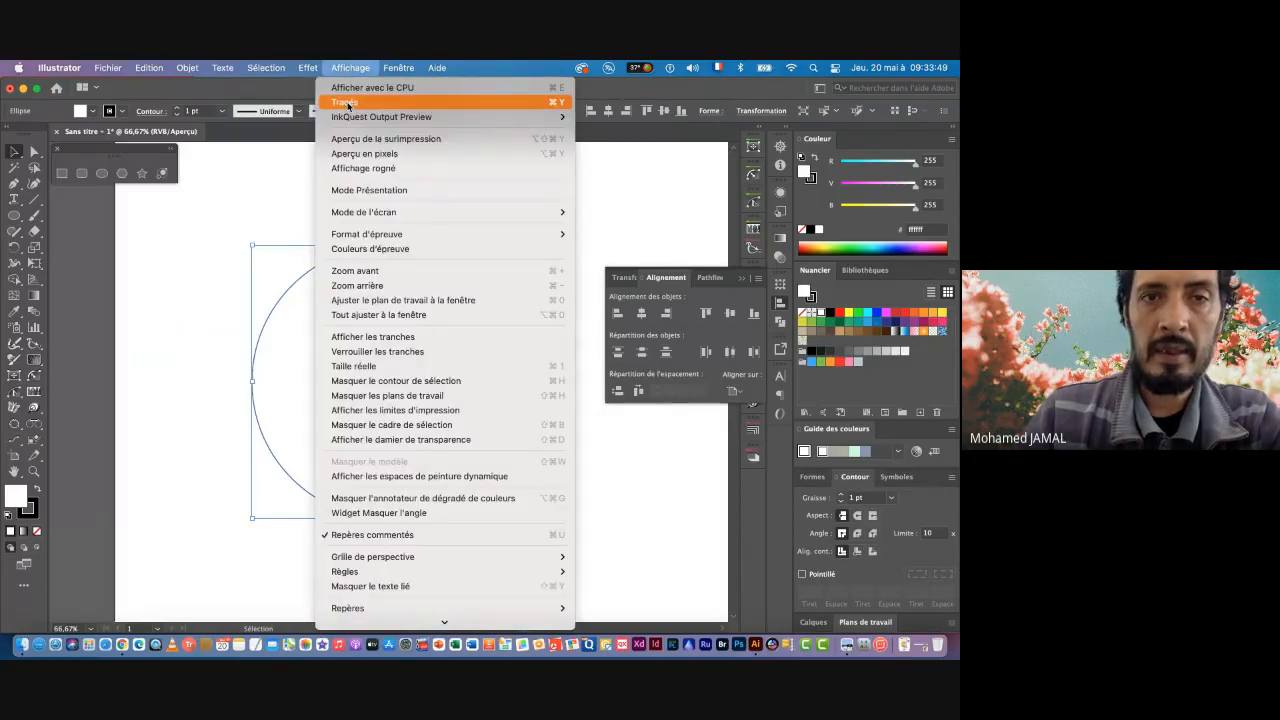
click(348, 104)
key(z)
scroll(423, 377, right, 3)
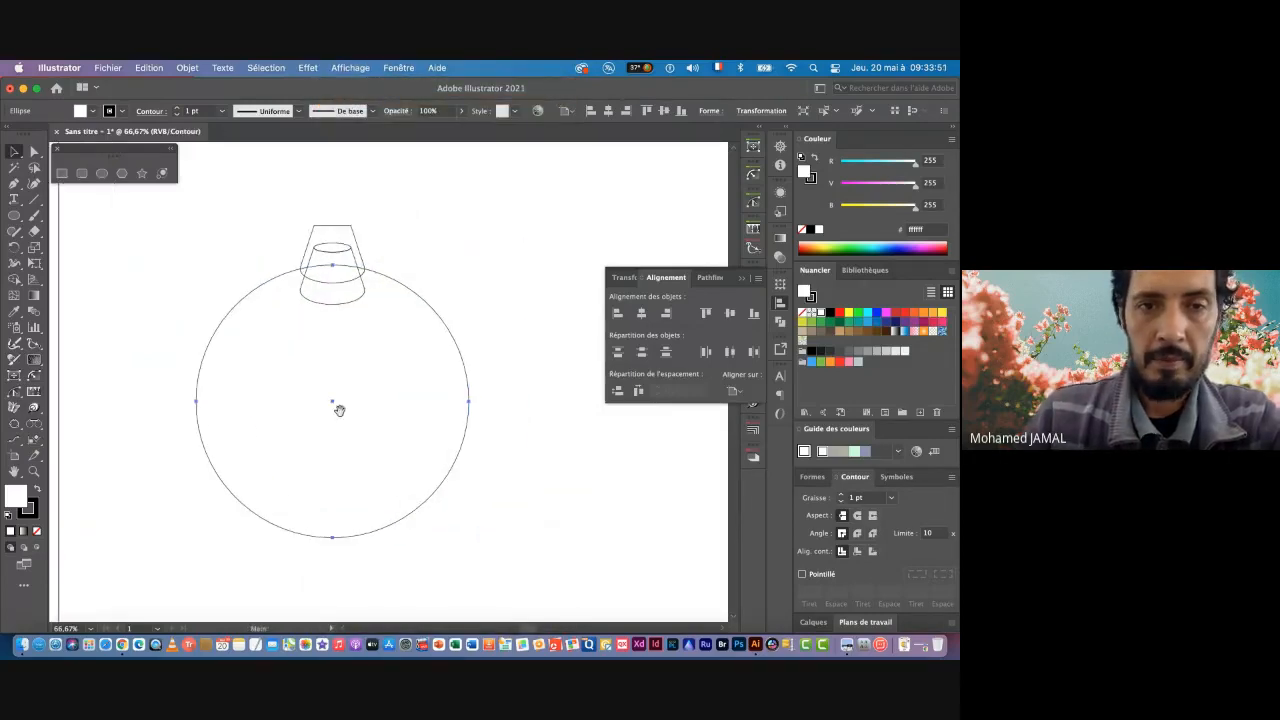
key(v)
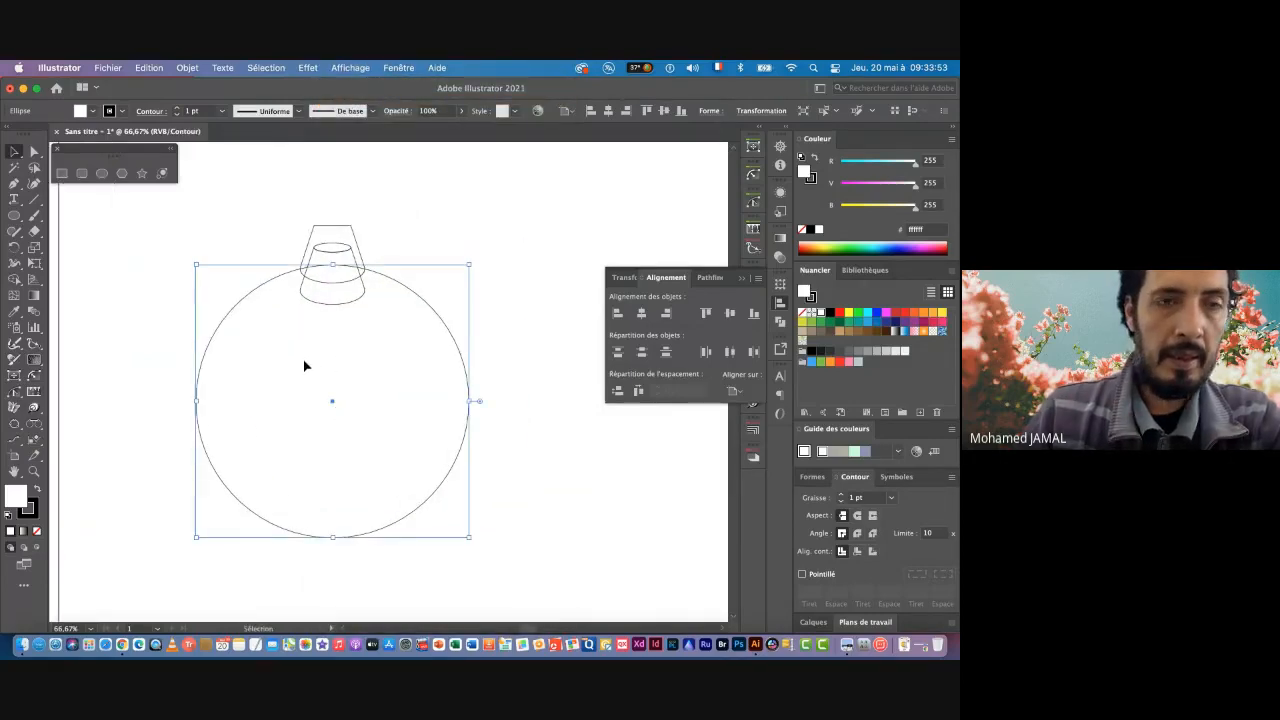
Step: Select both stacked shapes above the circle and create a copy rotated 60° about the circle's centre
key(a)
key(super+equal)
key(v)
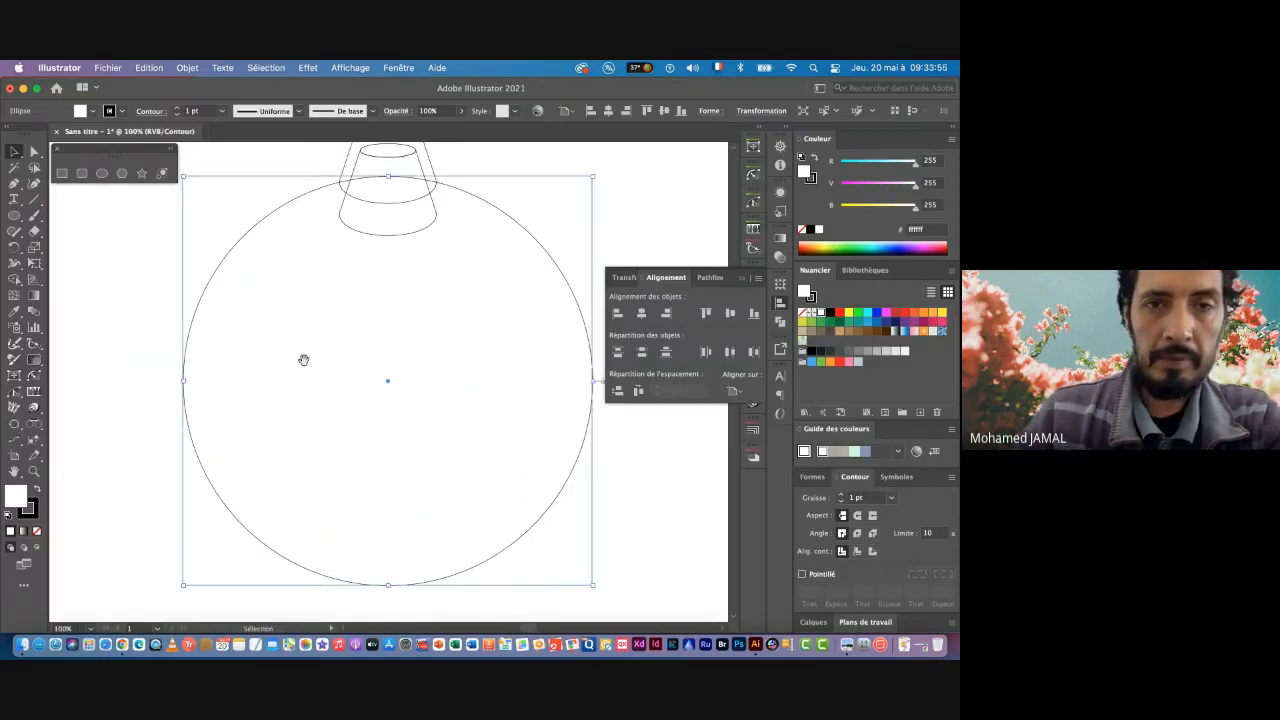
scroll(320, 377, up, 1)
scroll(320, 377, right, 1)
drag(286, 157, 403, 210)
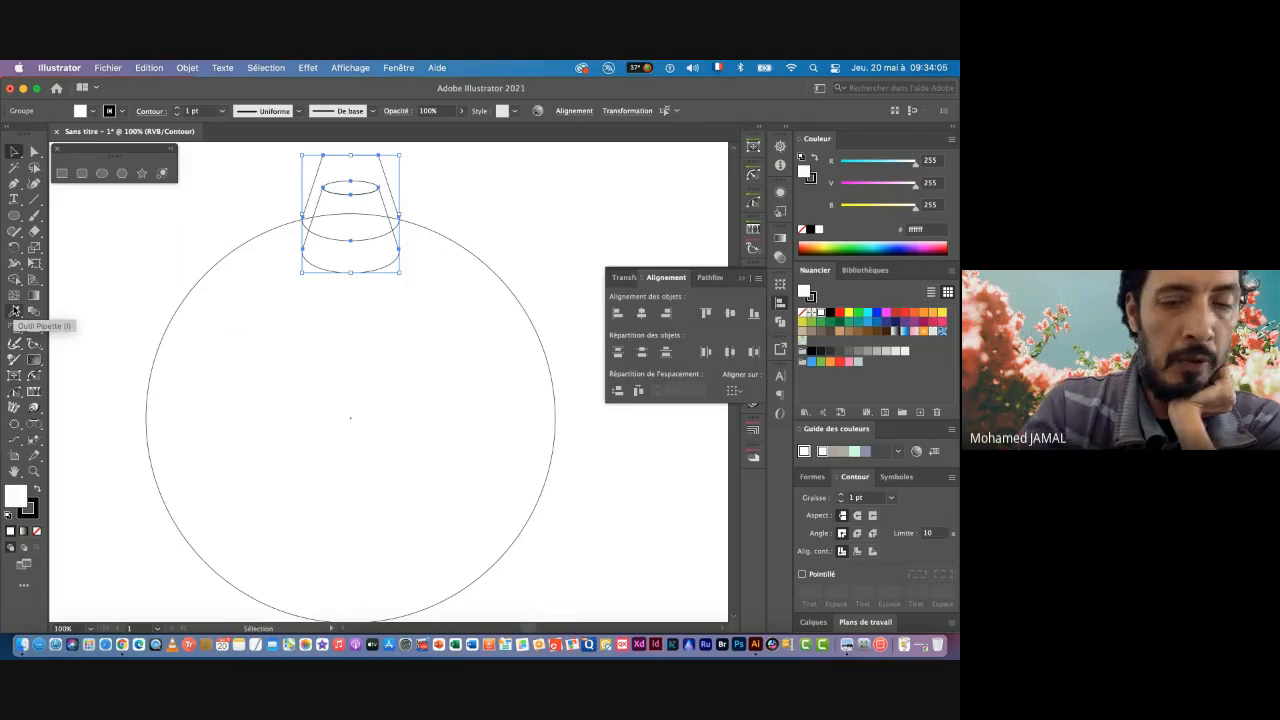
key(r)
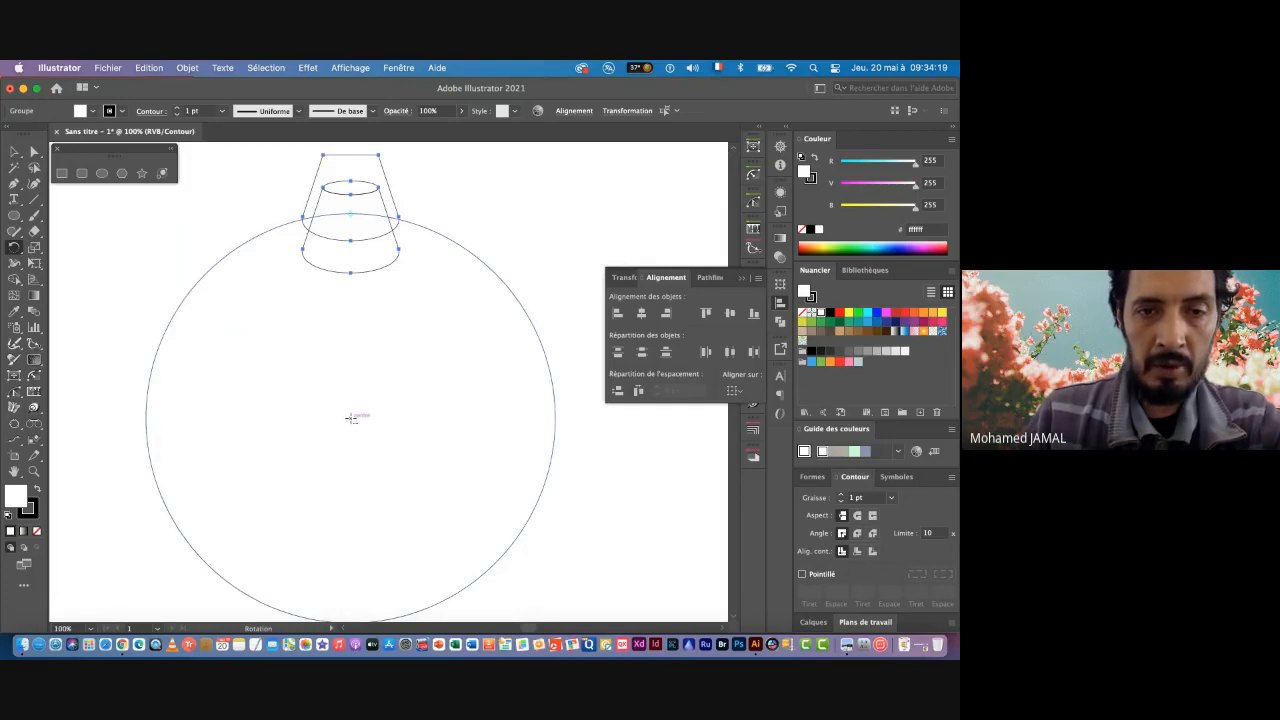
alt+click(351, 418)
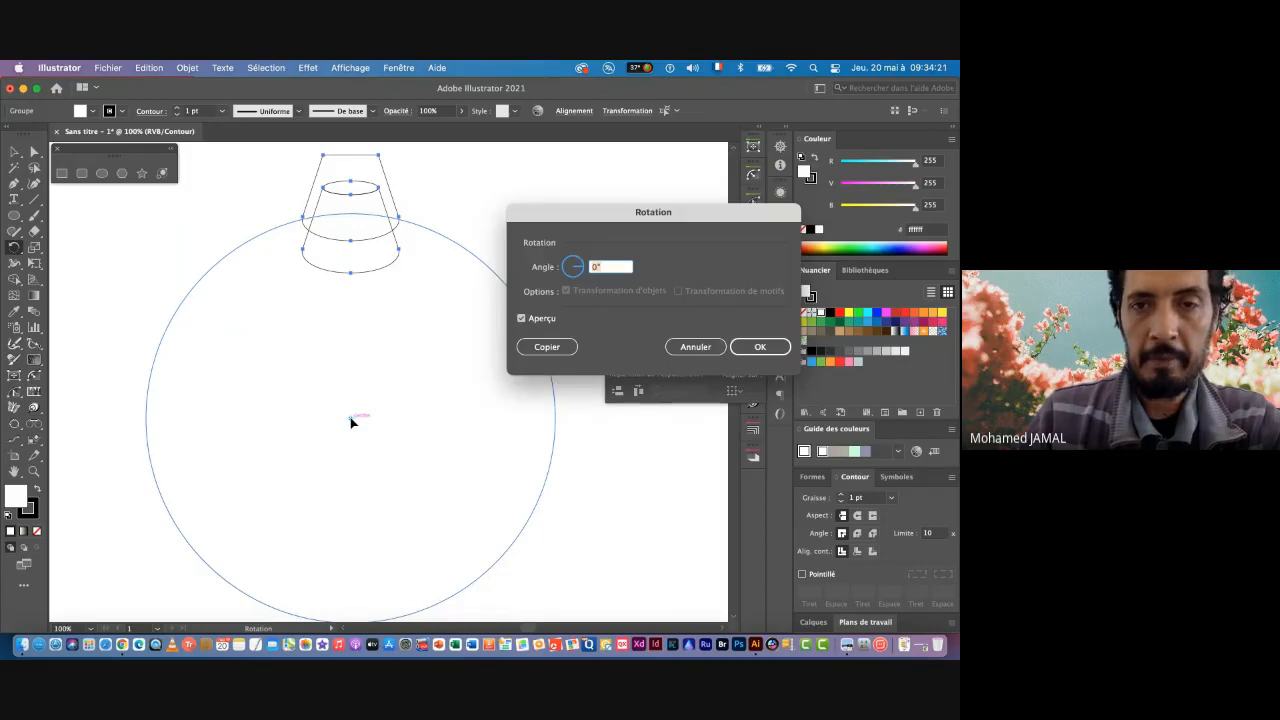
drag(603, 217, 607, 165)
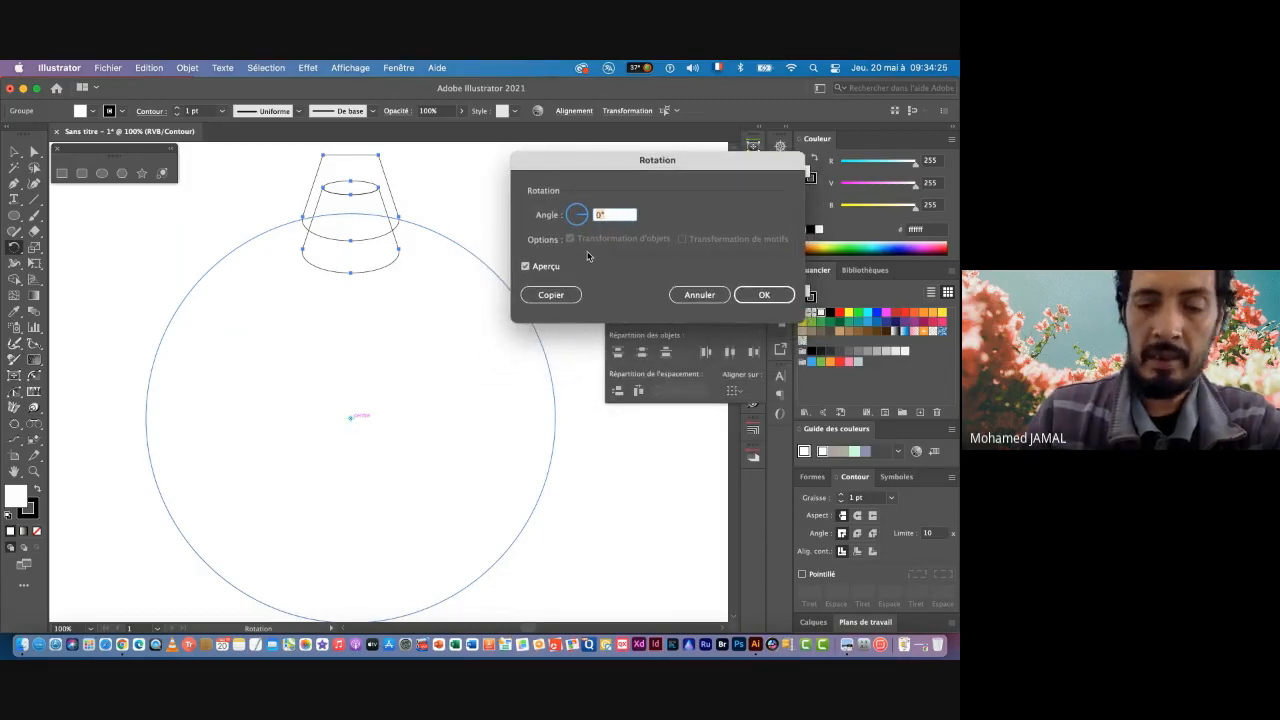
text(60)
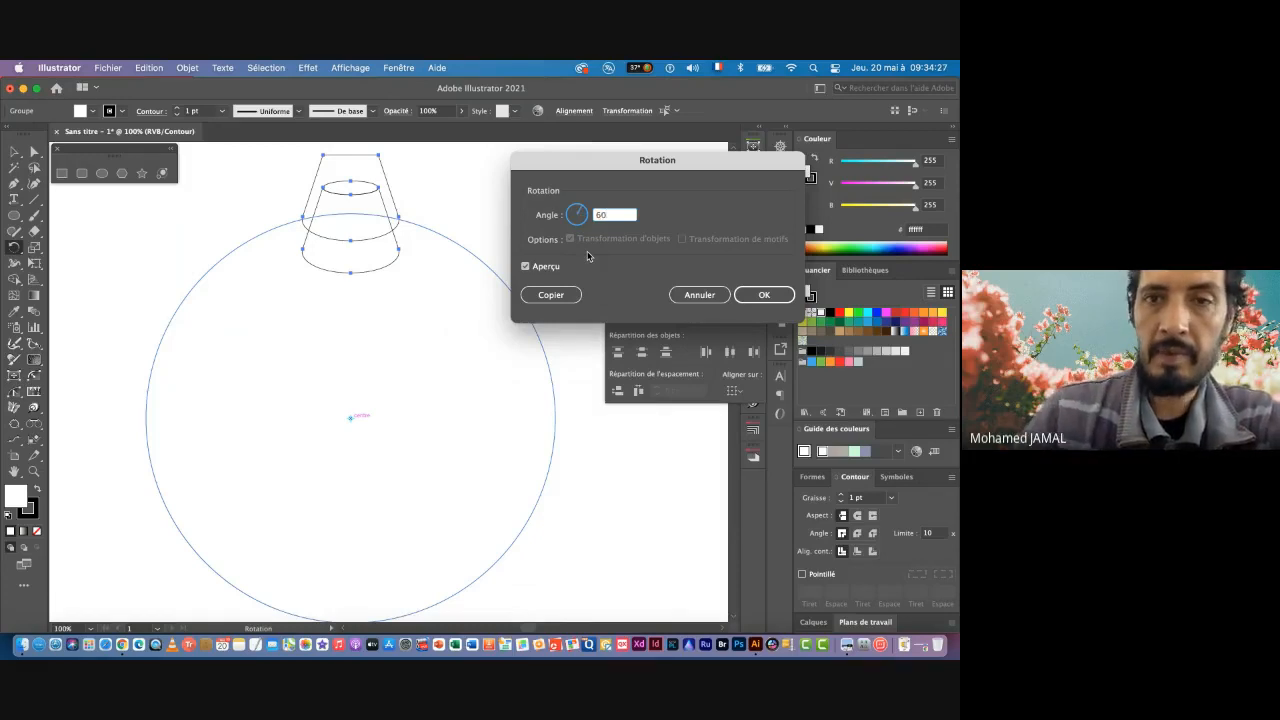
click(552, 295)
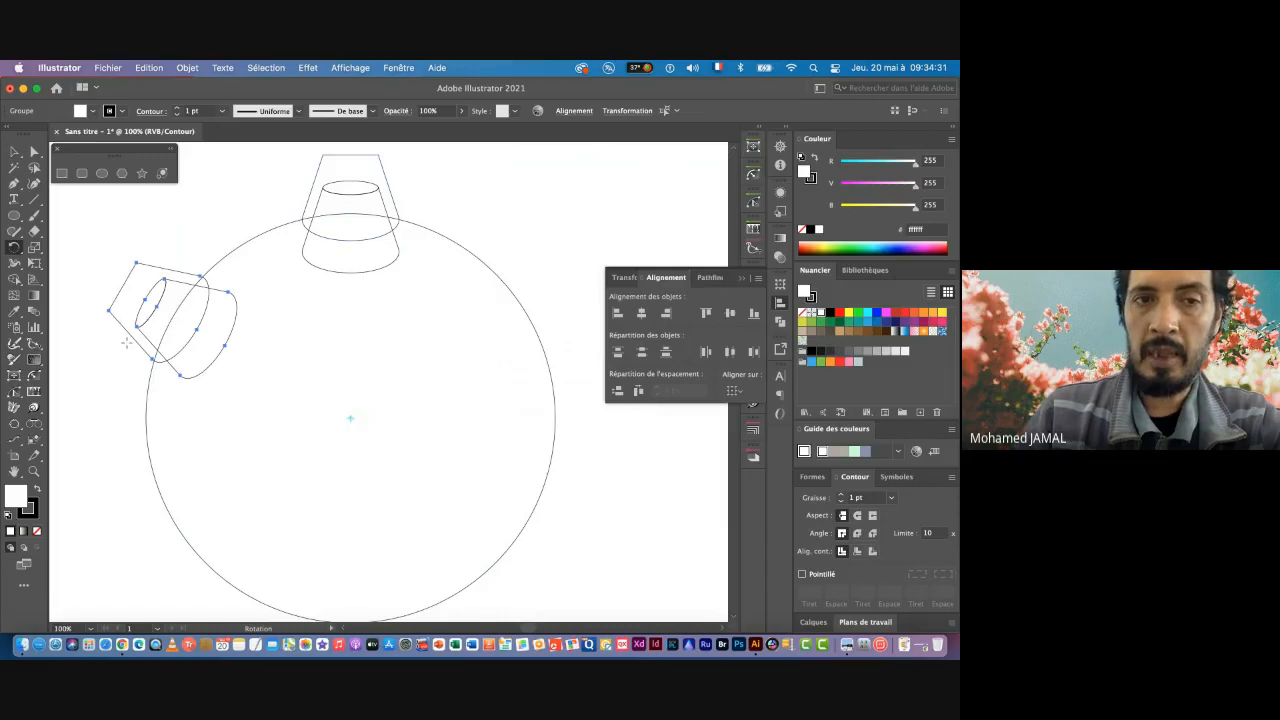
Step: Repeat the rotated copy four more times to complete a ring of six shape pairs around the circle
click(187, 67)
mouse_move(210, 87)
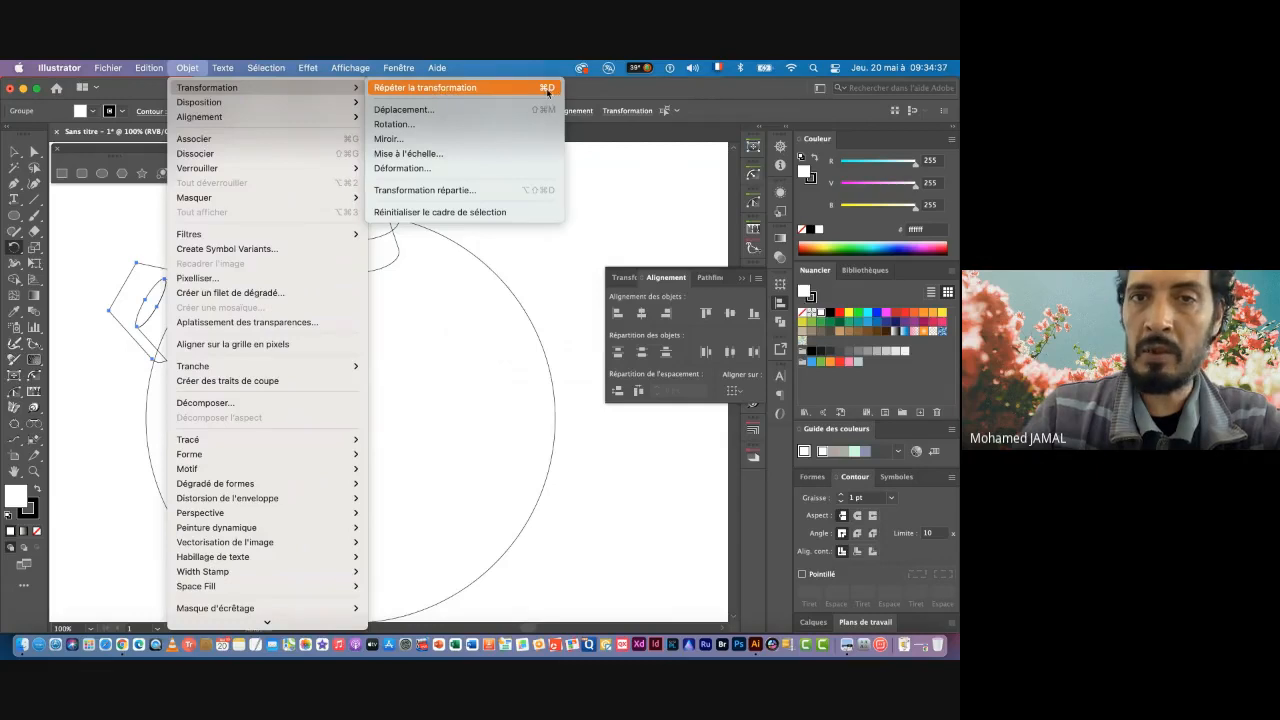
click(432, 87)
key(super+d)
key(super+d)
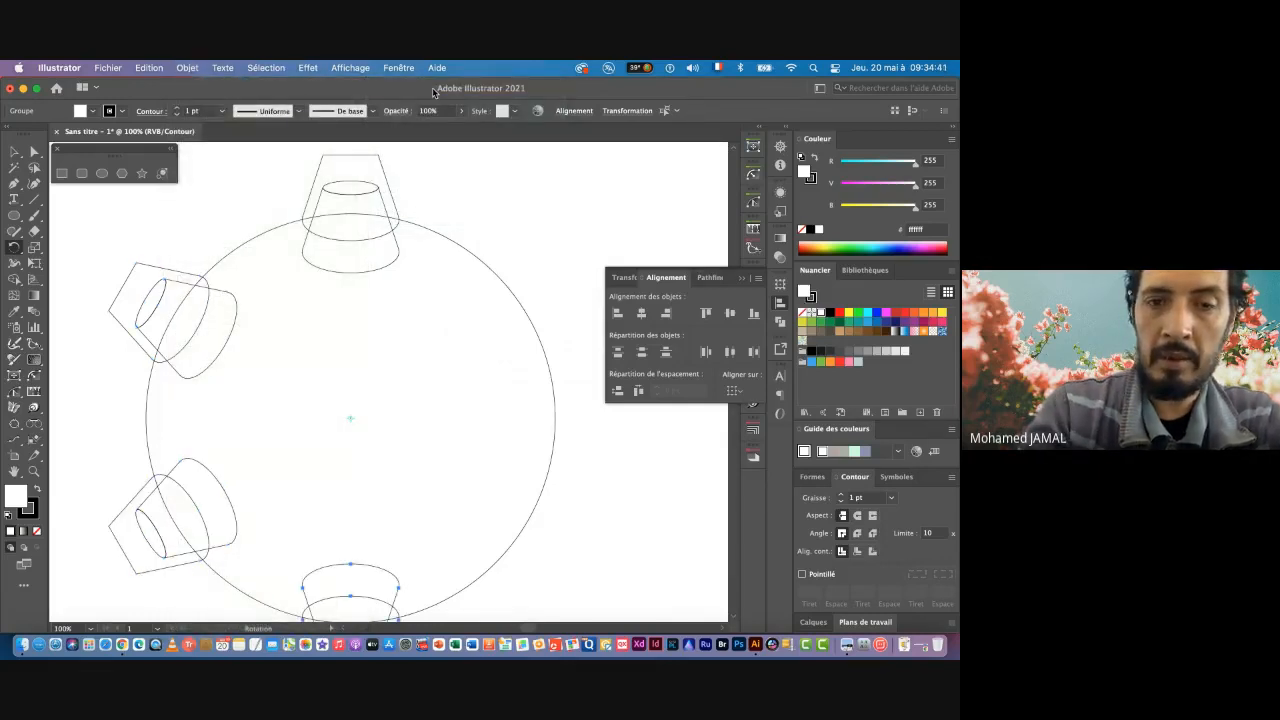
key(super+d)
key(super+d)
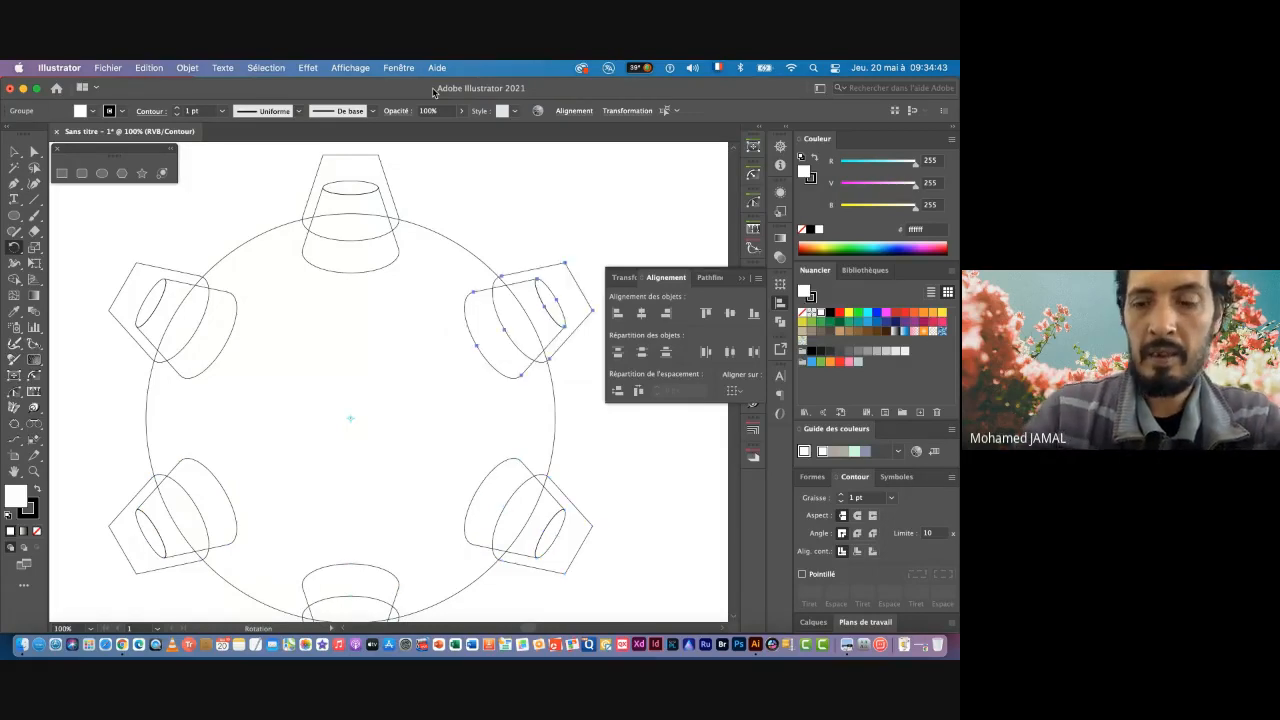
key(super+minus)
scroll(440, 412, down, 2)
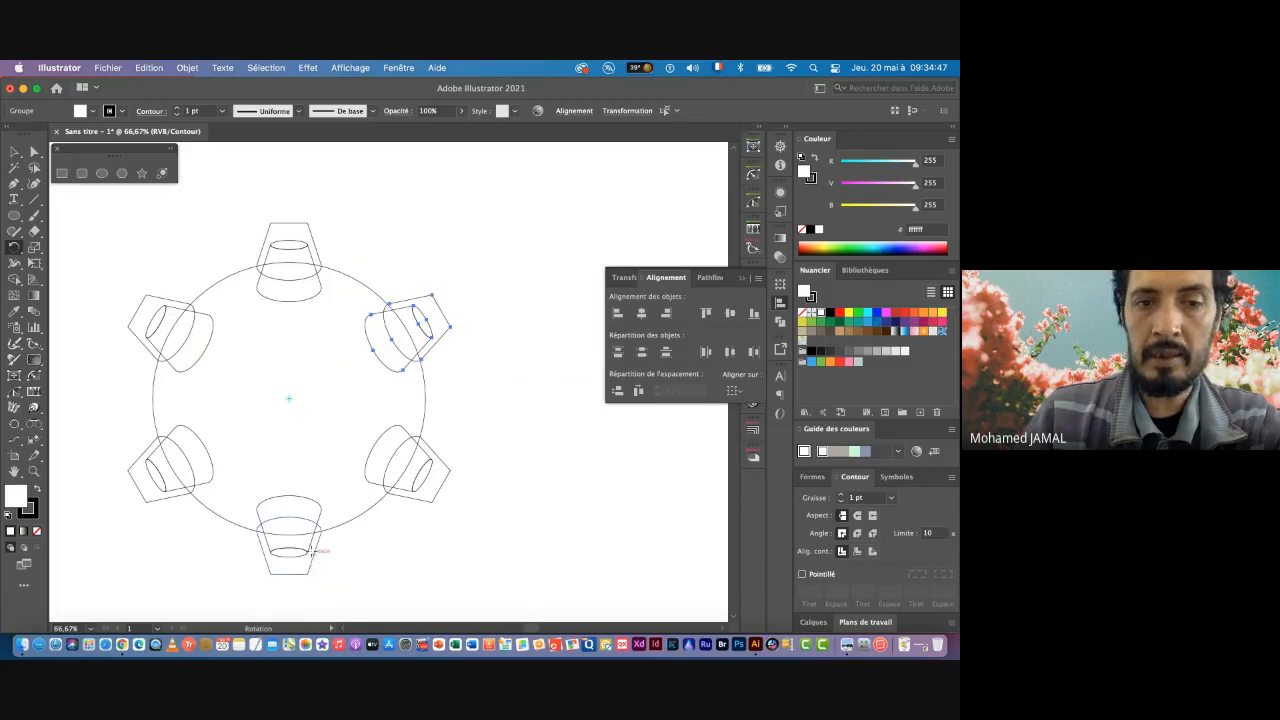
Step: Switch the artwork from outline to preview display and clear the selection
click(14, 153)
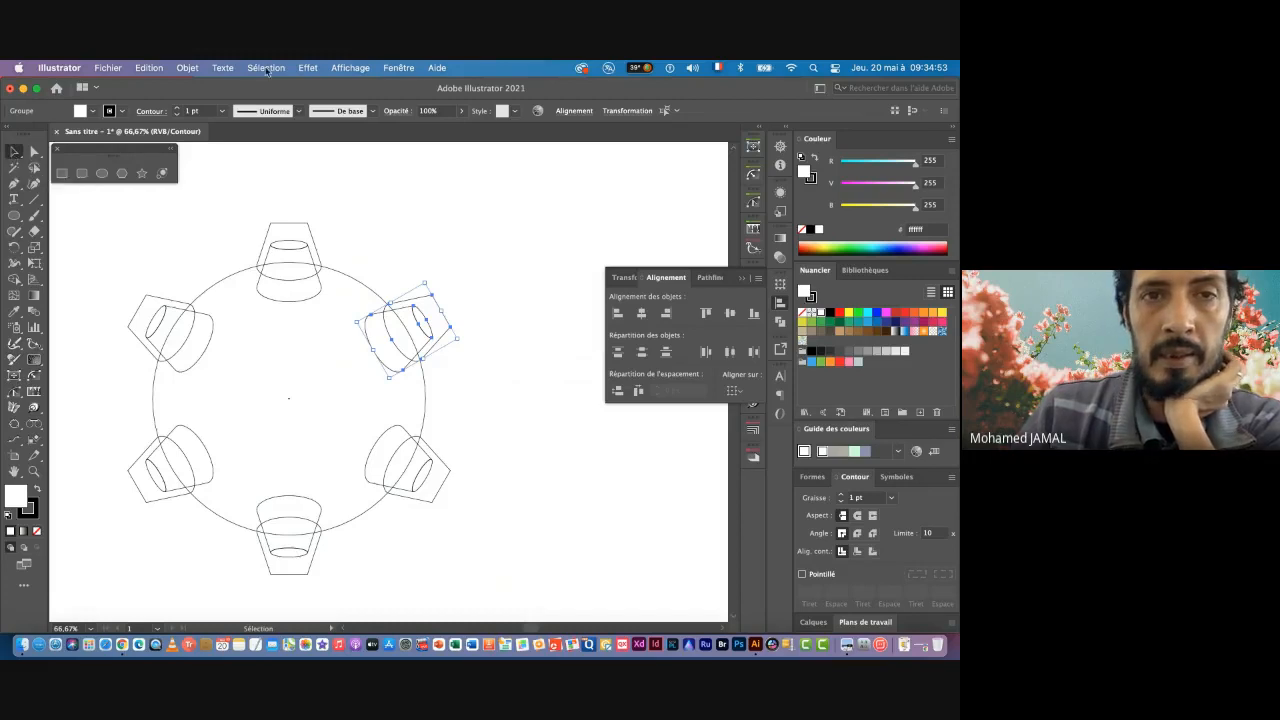
click(350, 68)
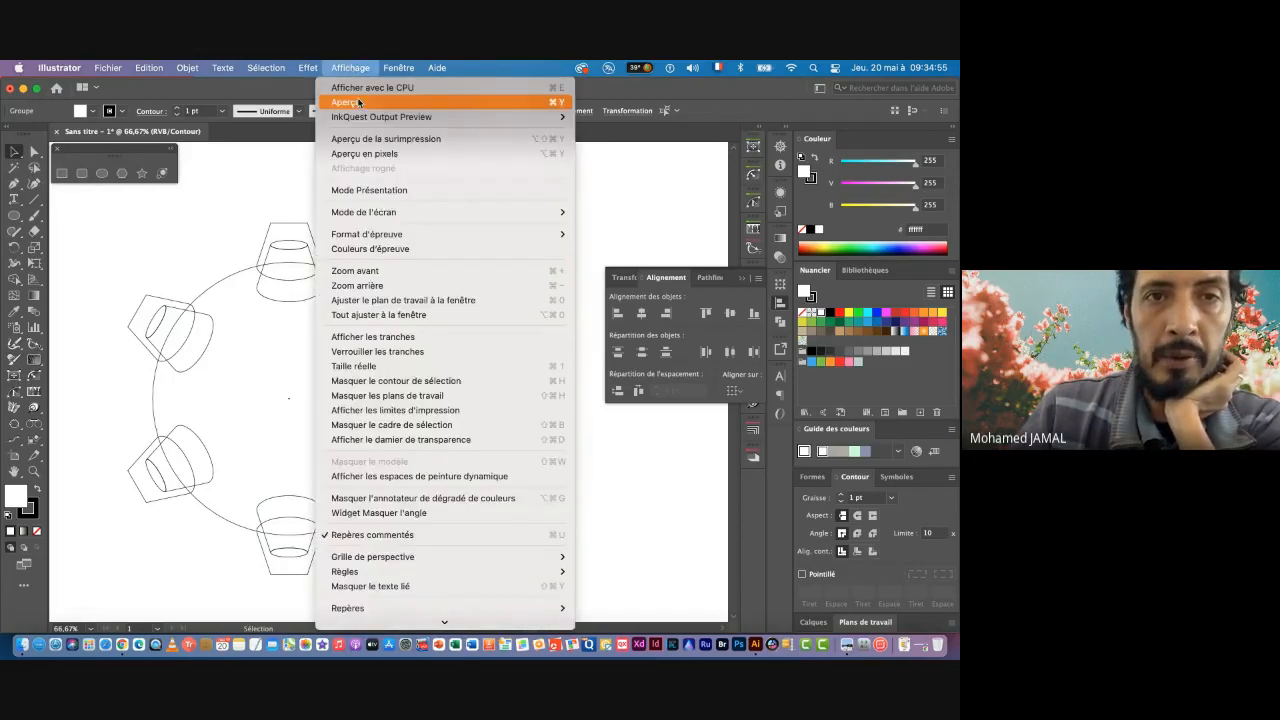
click(358, 102)
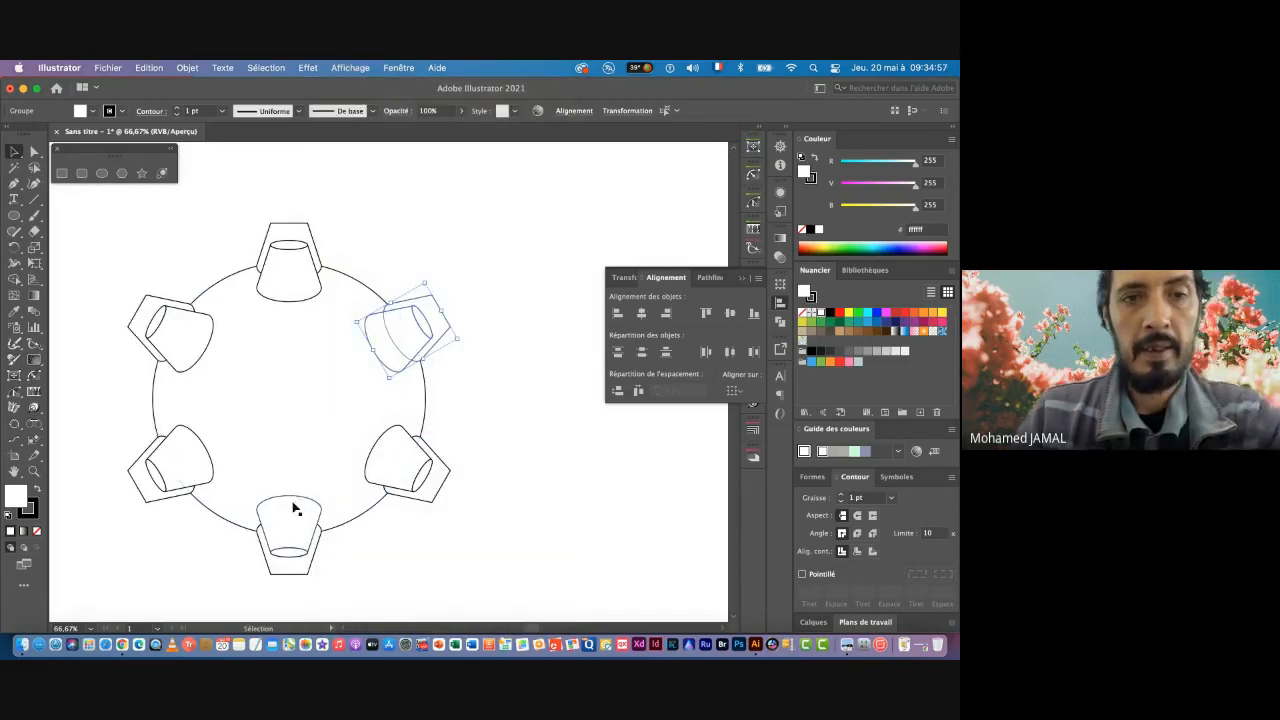
drag(300, 514, 322, 454)
click(459, 223)
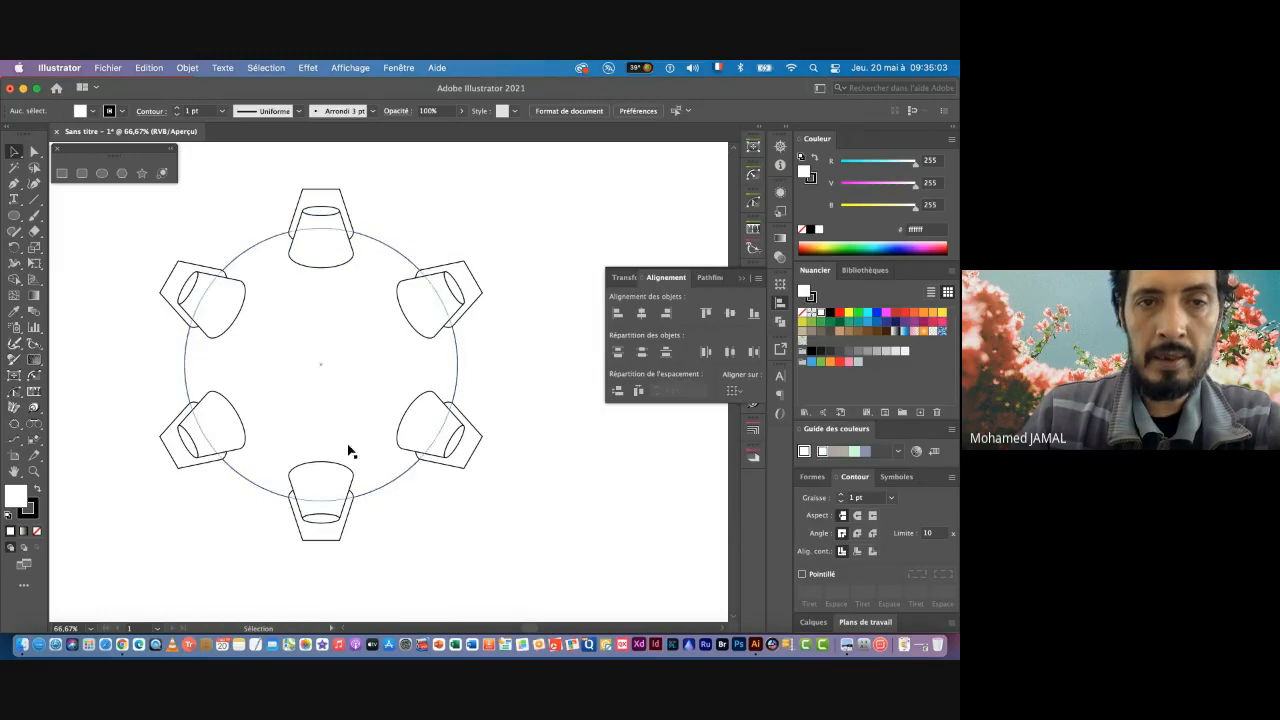
Step: Delete the inner cylinders at the upper-right, upper-left and bottom of the ring, leaving their outer tapered shapes
click(428, 292)
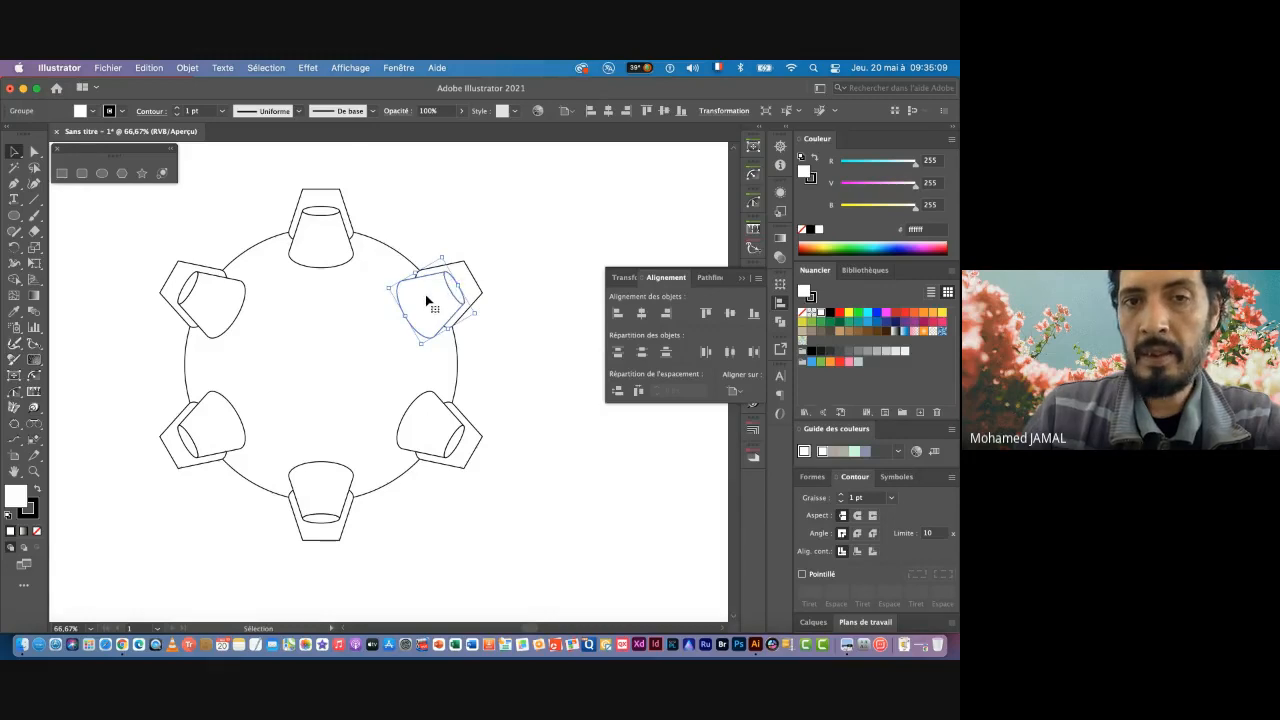
key(Delete)
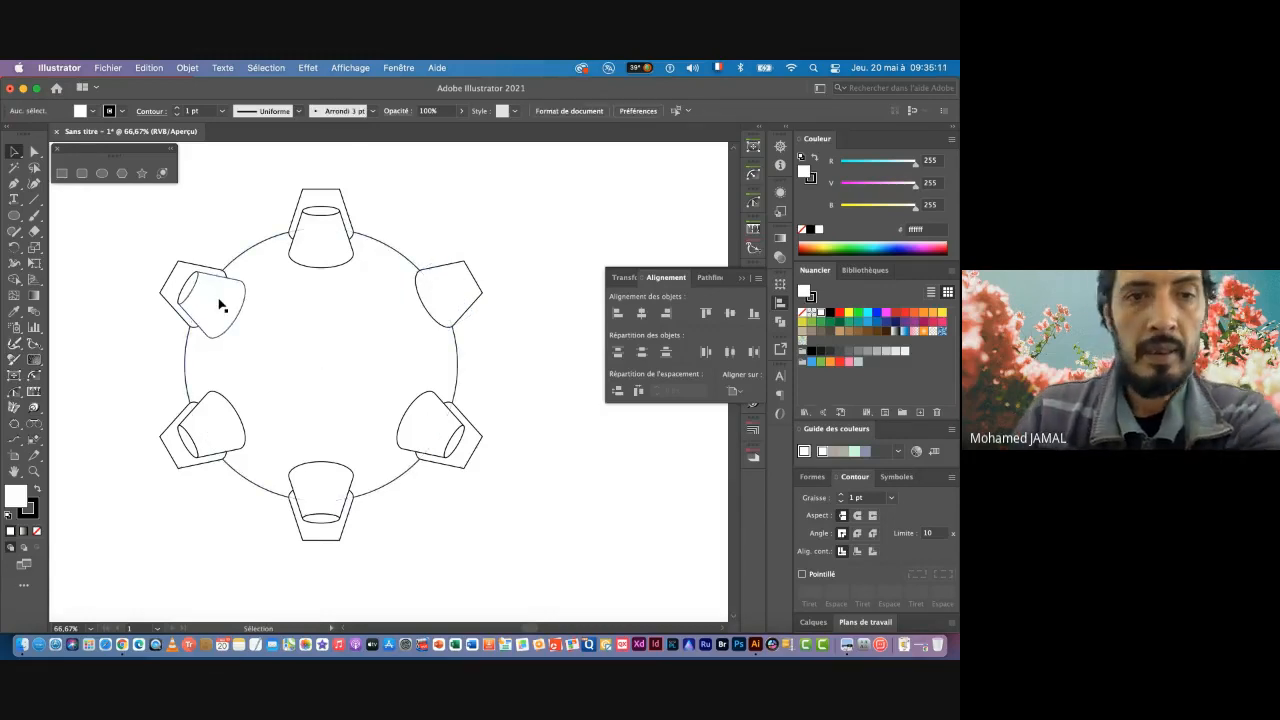
click(218, 303)
key(Delete)
click(331, 486)
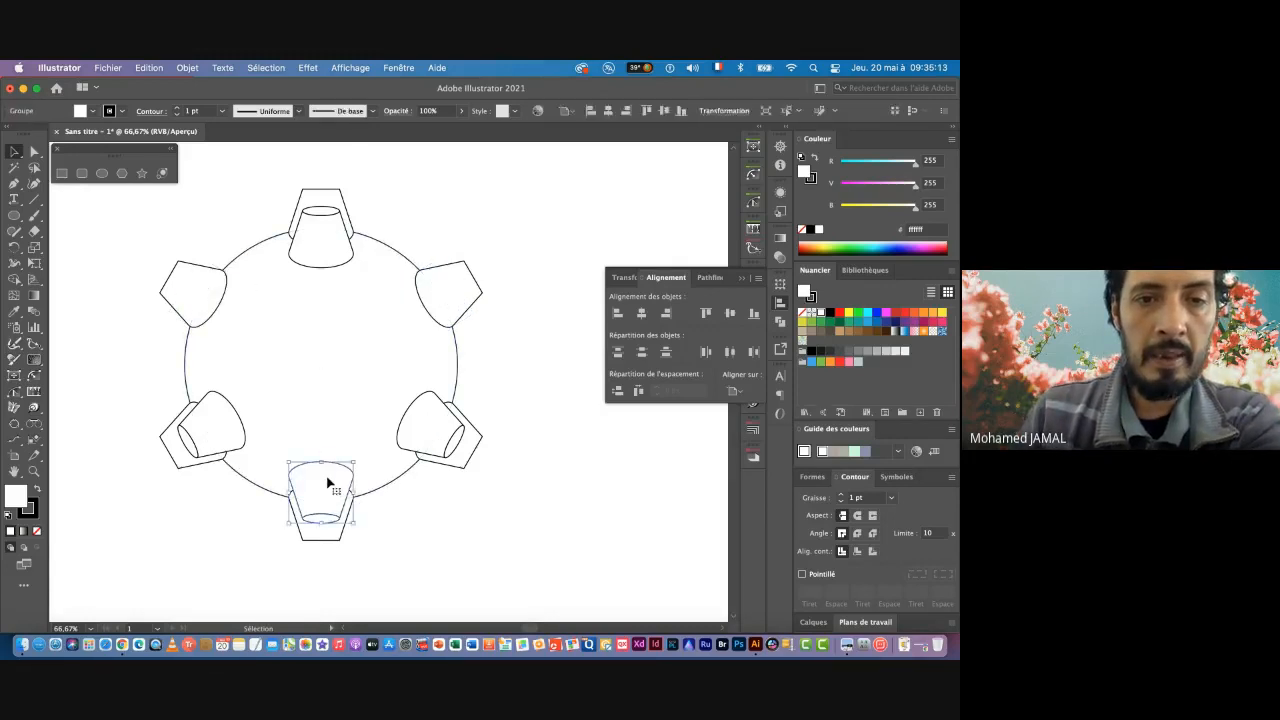
key(Delete)
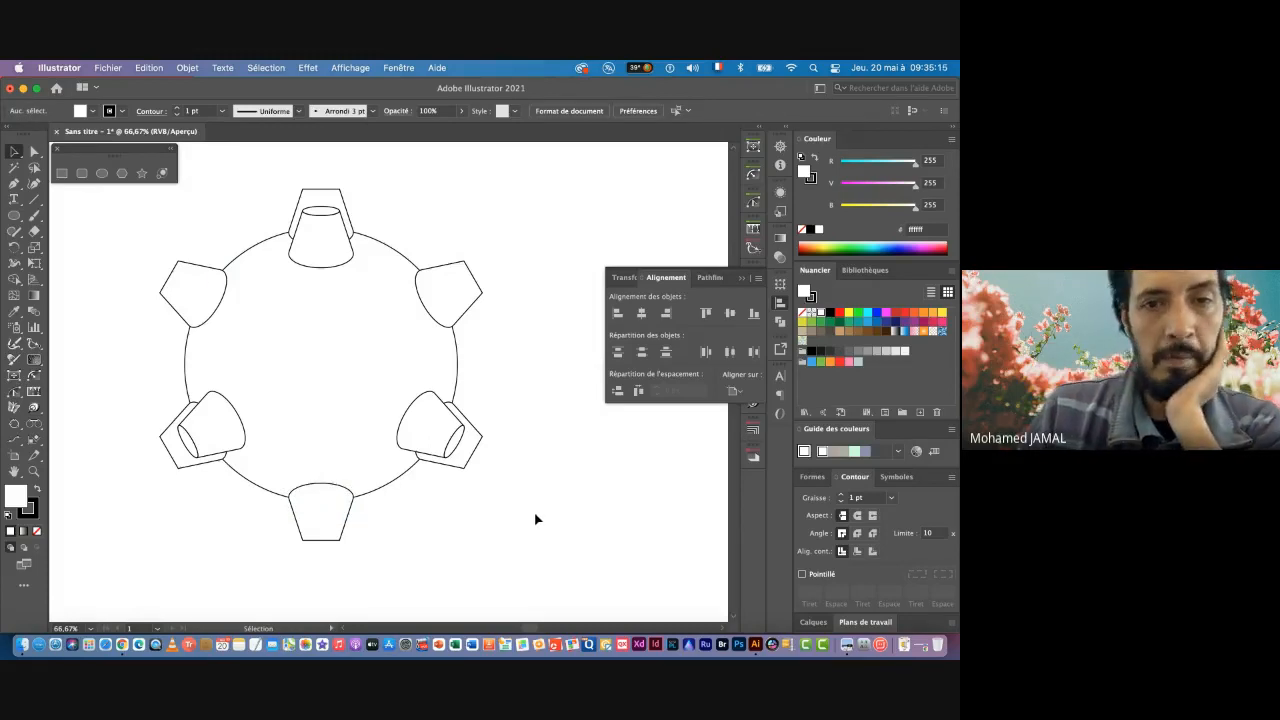
Step: Select the circle and the six outer tapered shapes without the three remaining cylinders, and close the floating shape tools
click(330, 478)
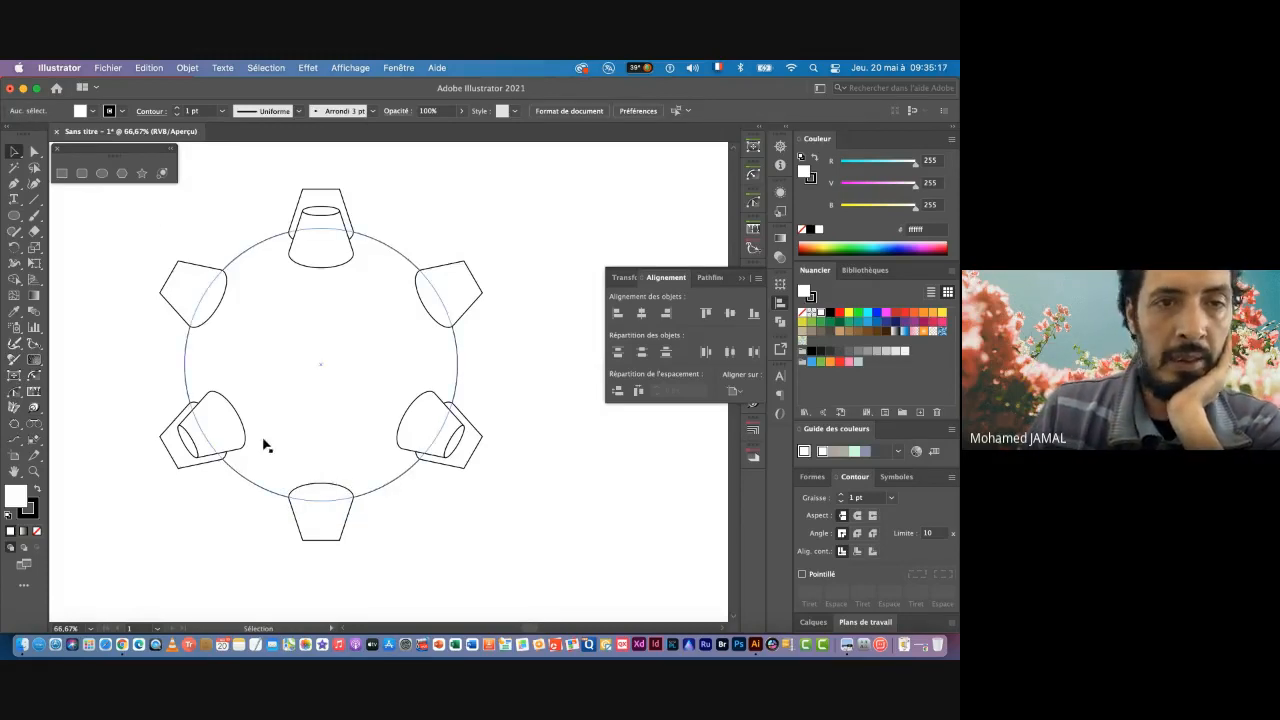
drag(171, 200, 506, 557)
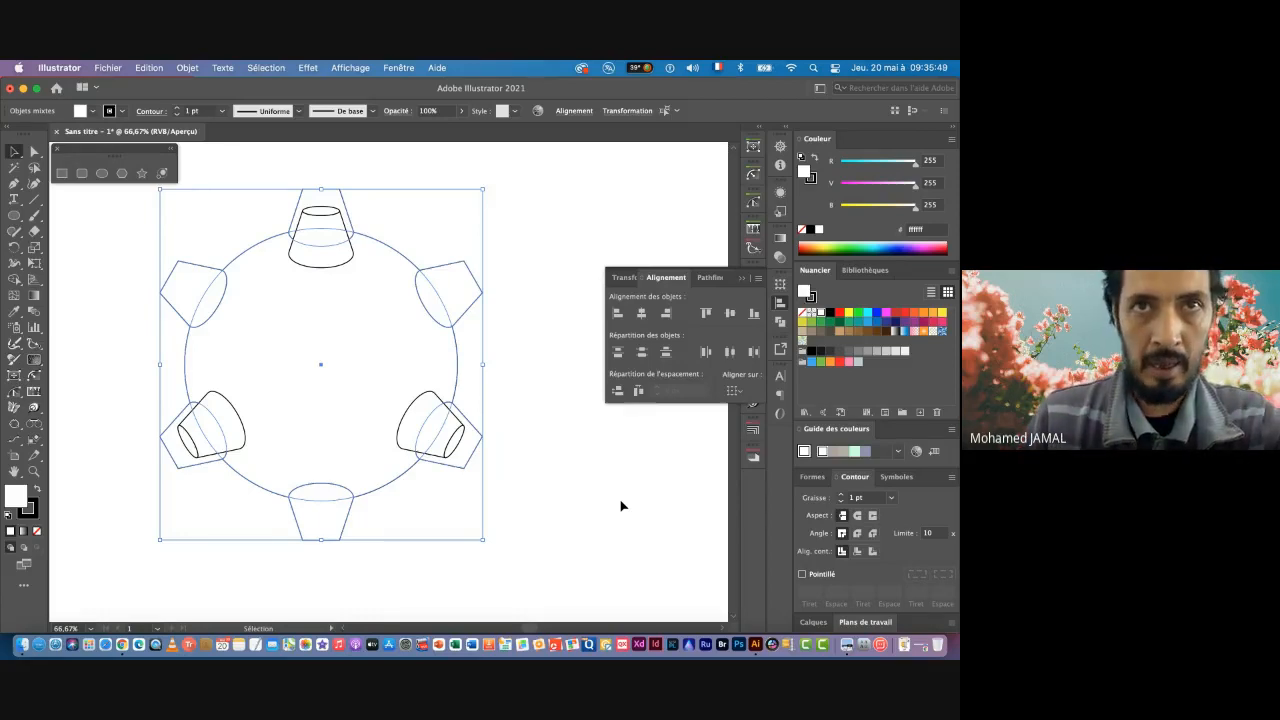
scroll(621, 460, down, 1)
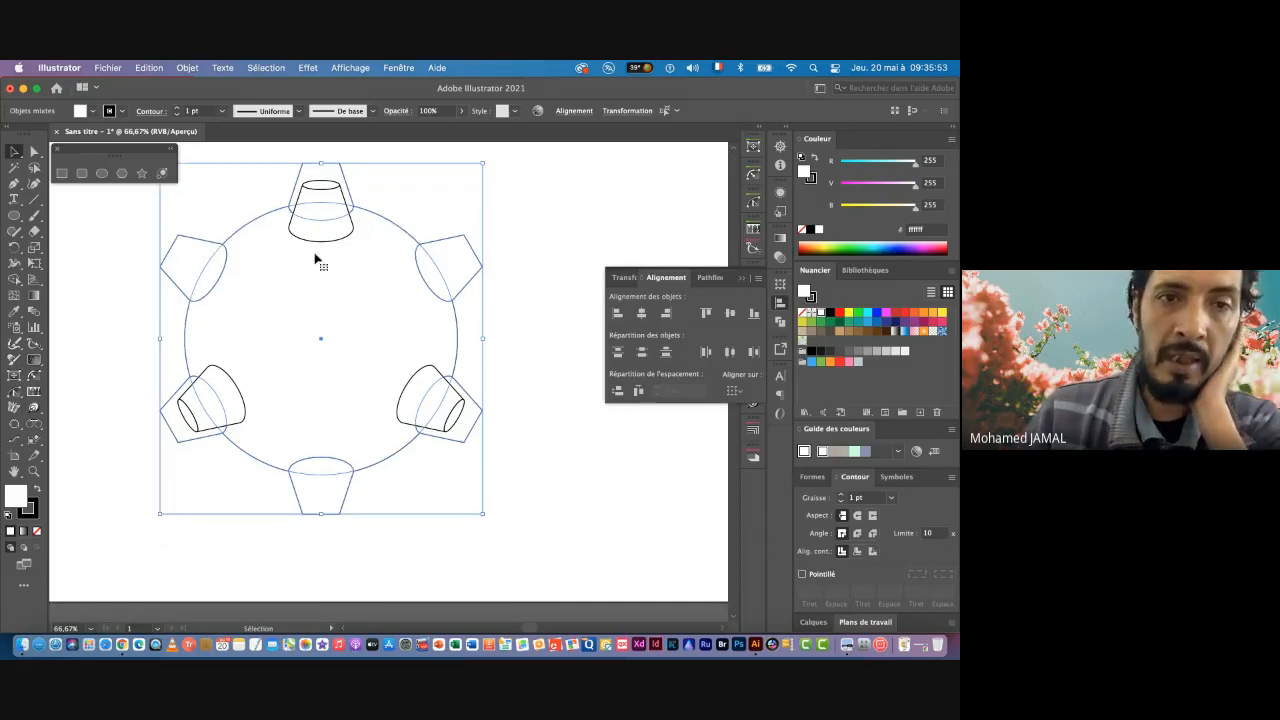
click(58, 151)
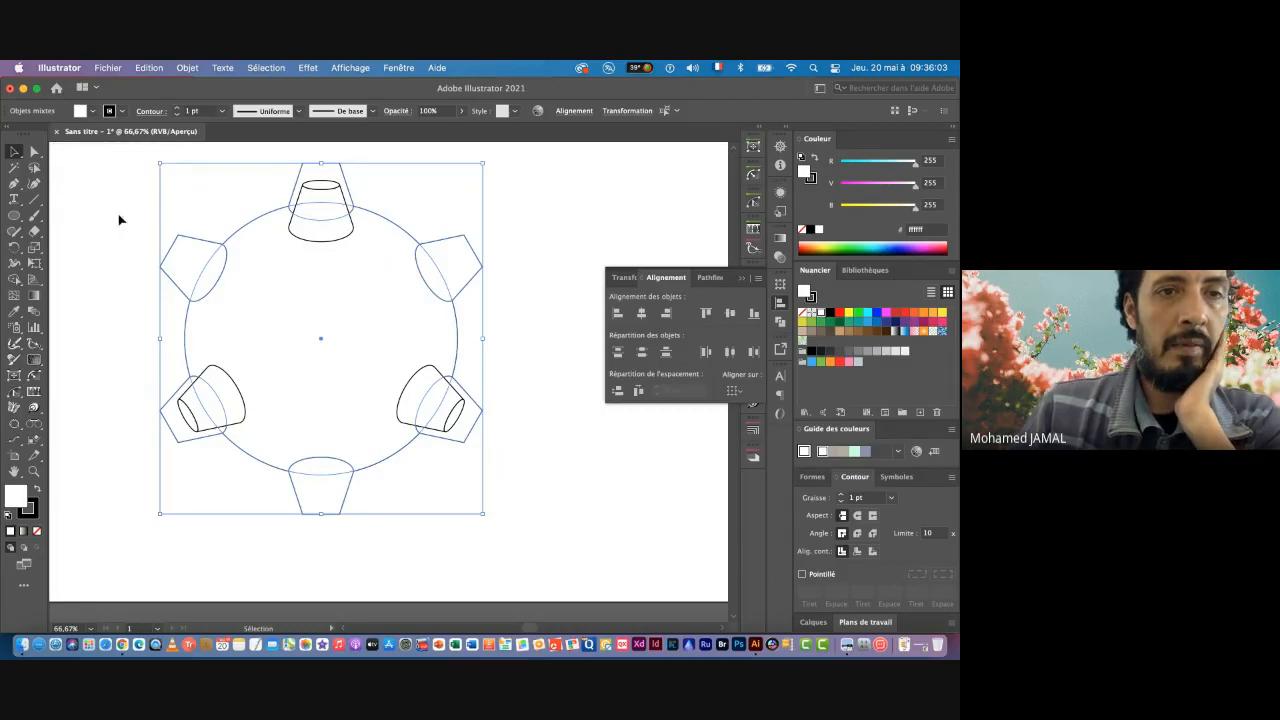
Step: Offset the selected circle and outer tapered shapes by 6 px with round (Arrondi) joins, keeping the miter limit at 4
click(189, 68)
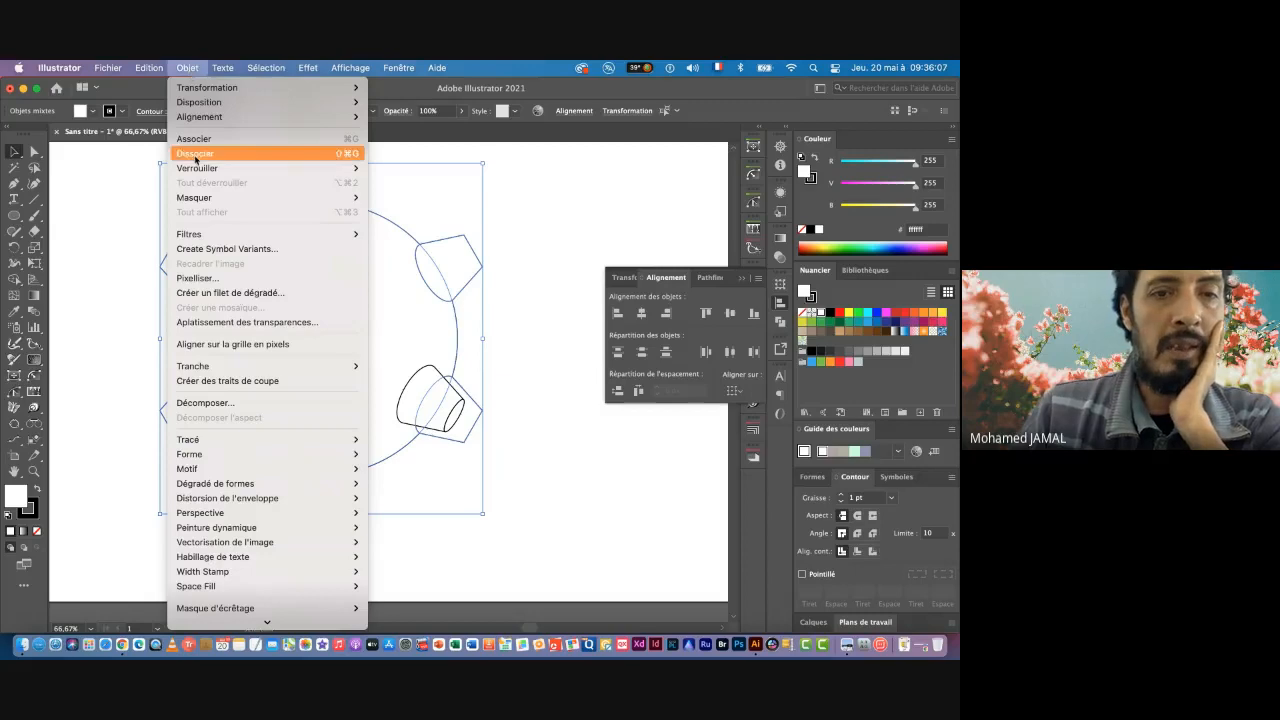
scroll(231, 443, down, 1)
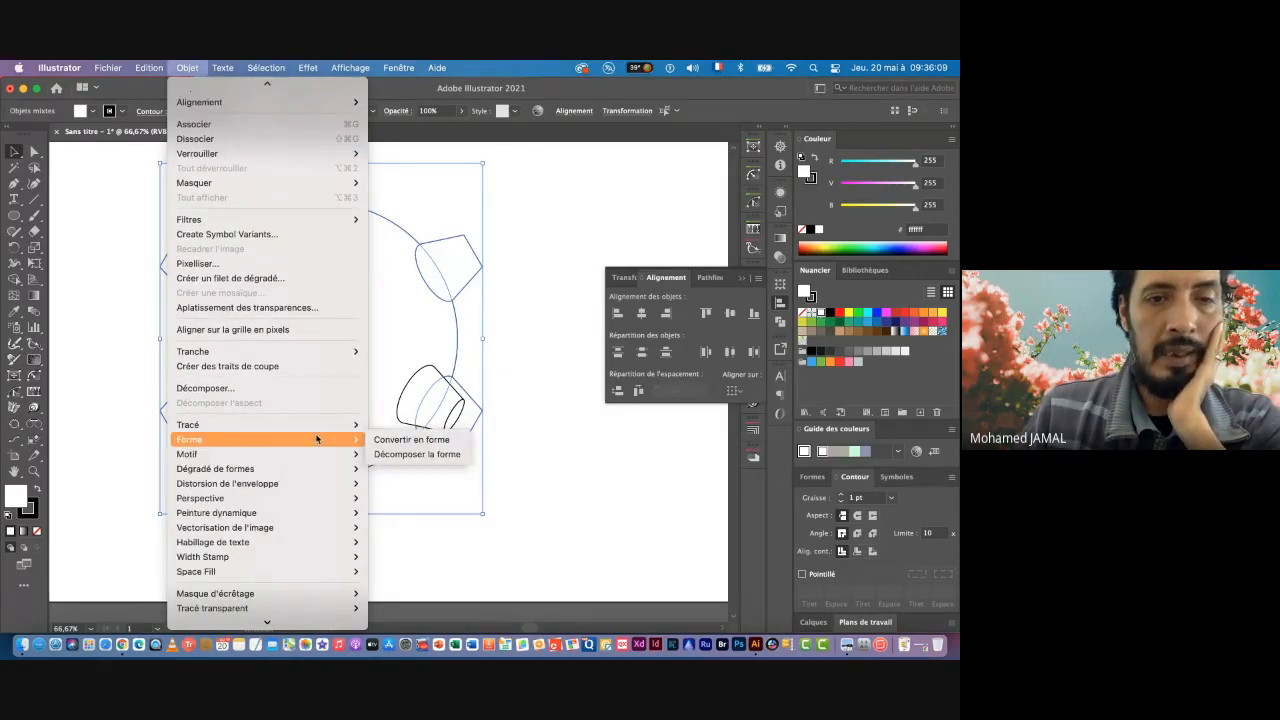
mouse_move(320, 428)
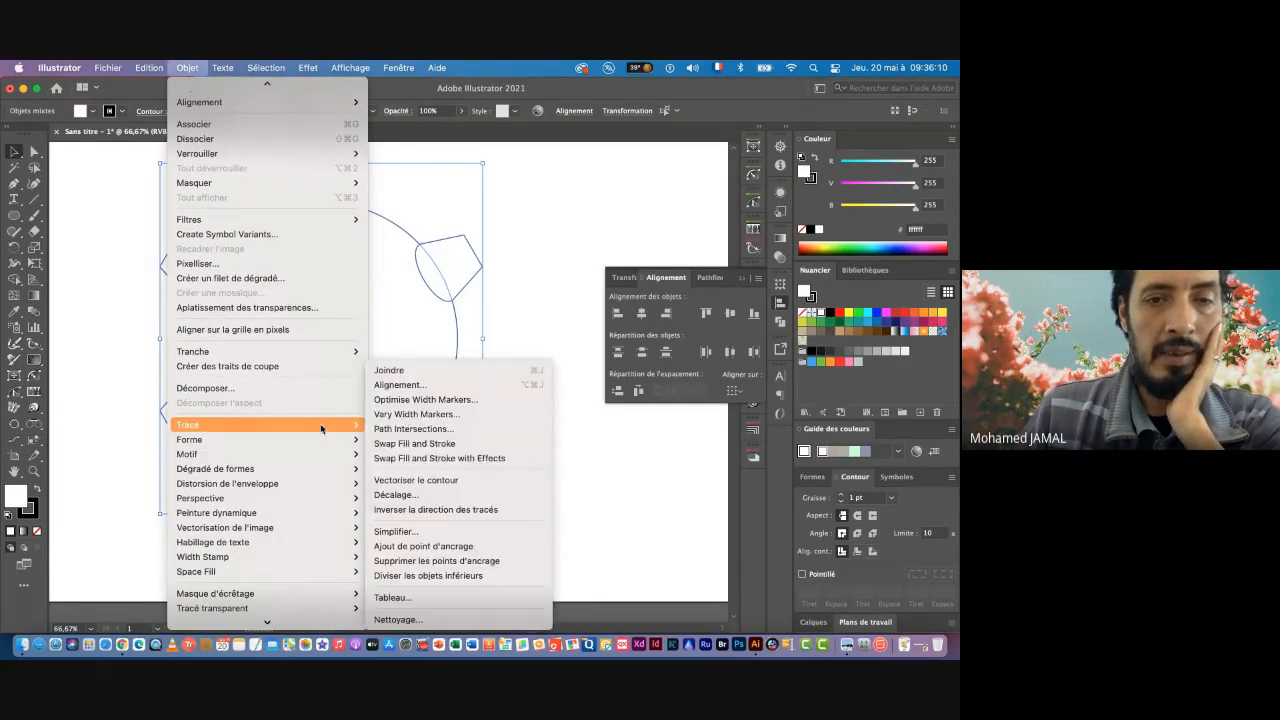
click(409, 495)
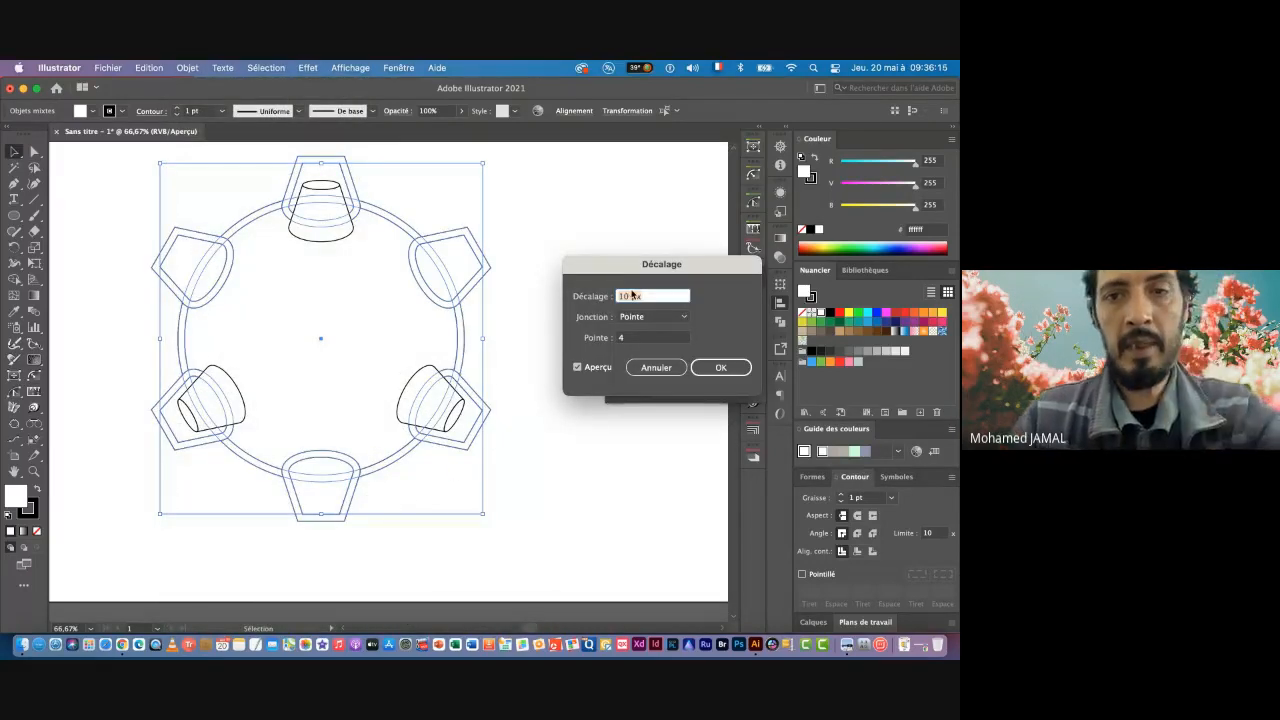
key(Down)
key(Down)
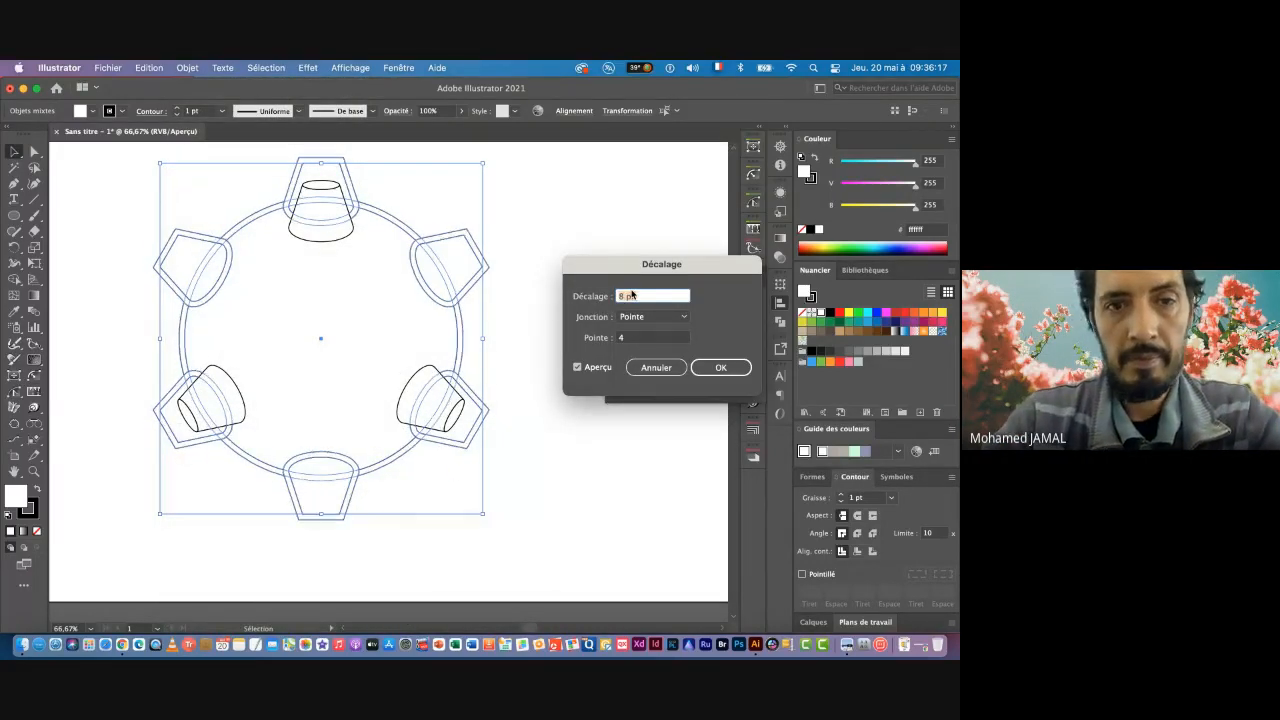
key(Down)
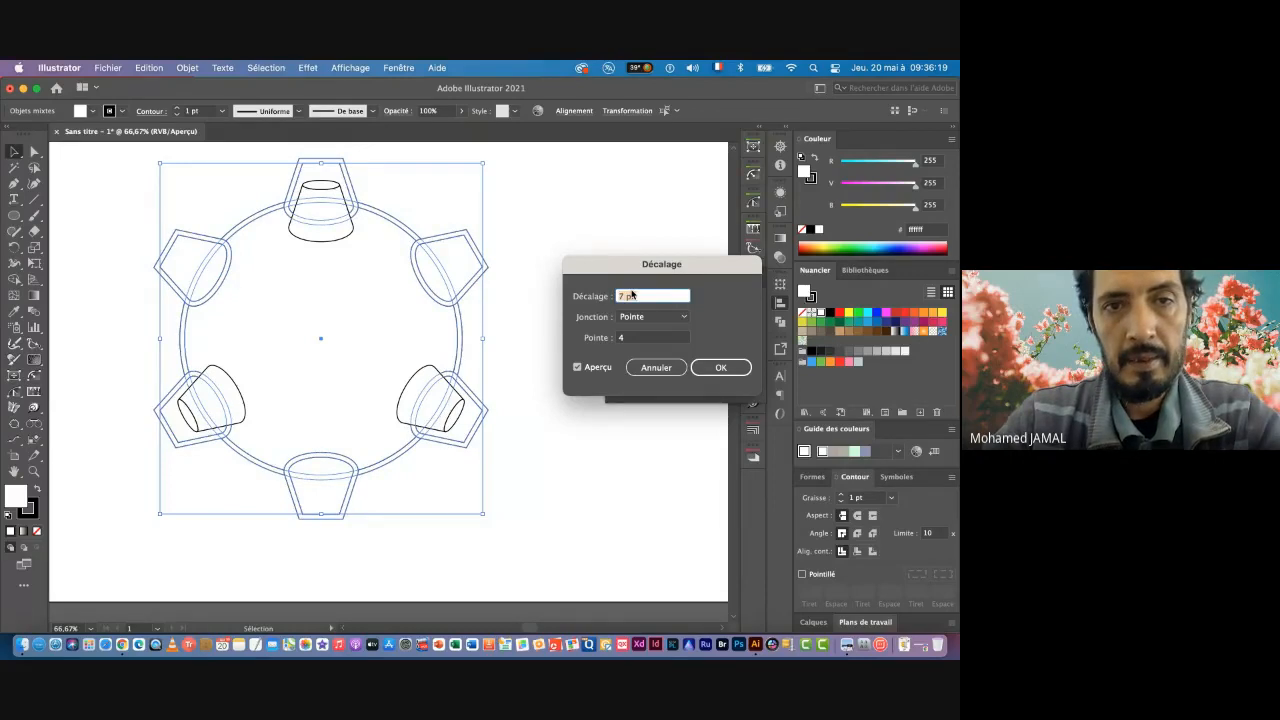
key(Down)
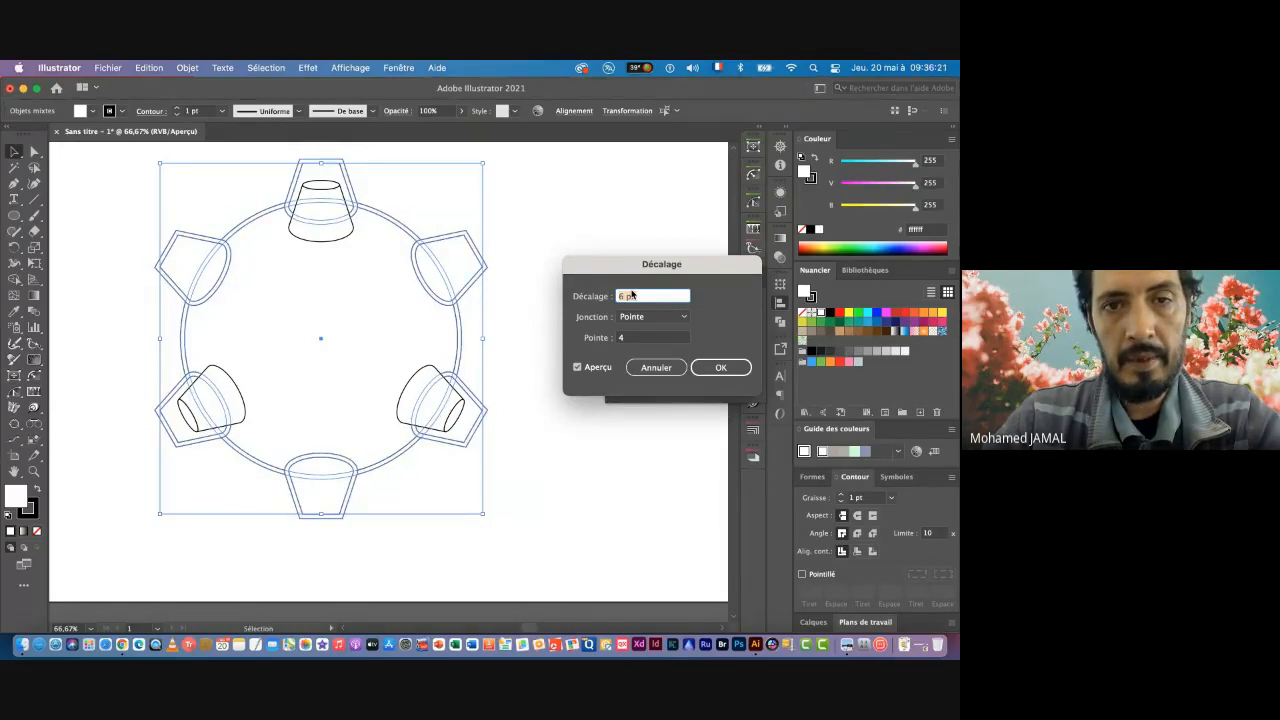
key(Down)
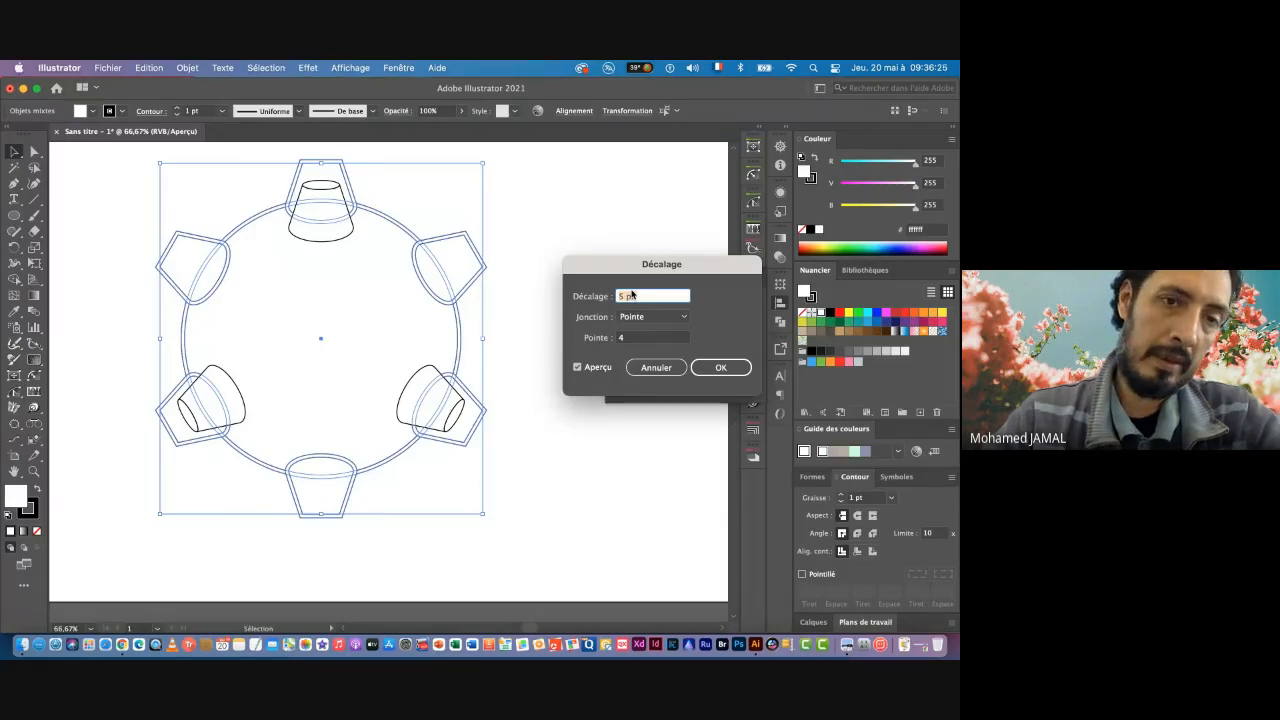
key(Up)
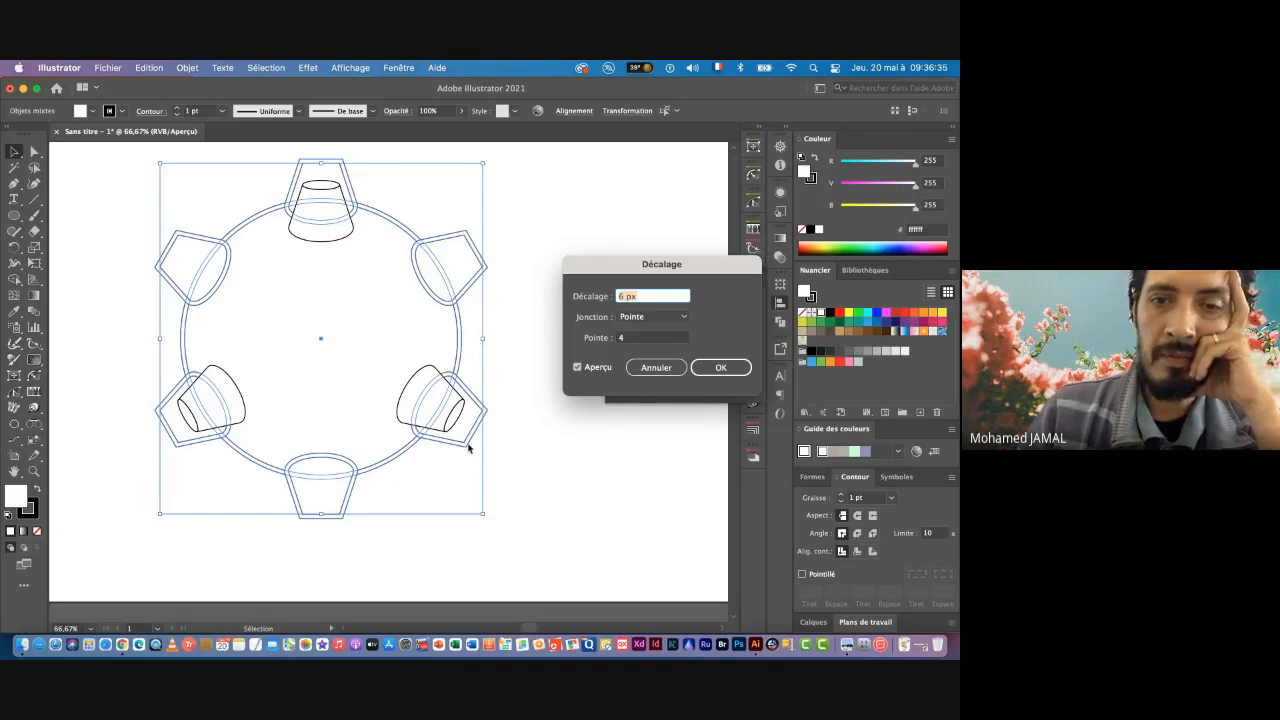
click(640, 317)
click(644, 346)
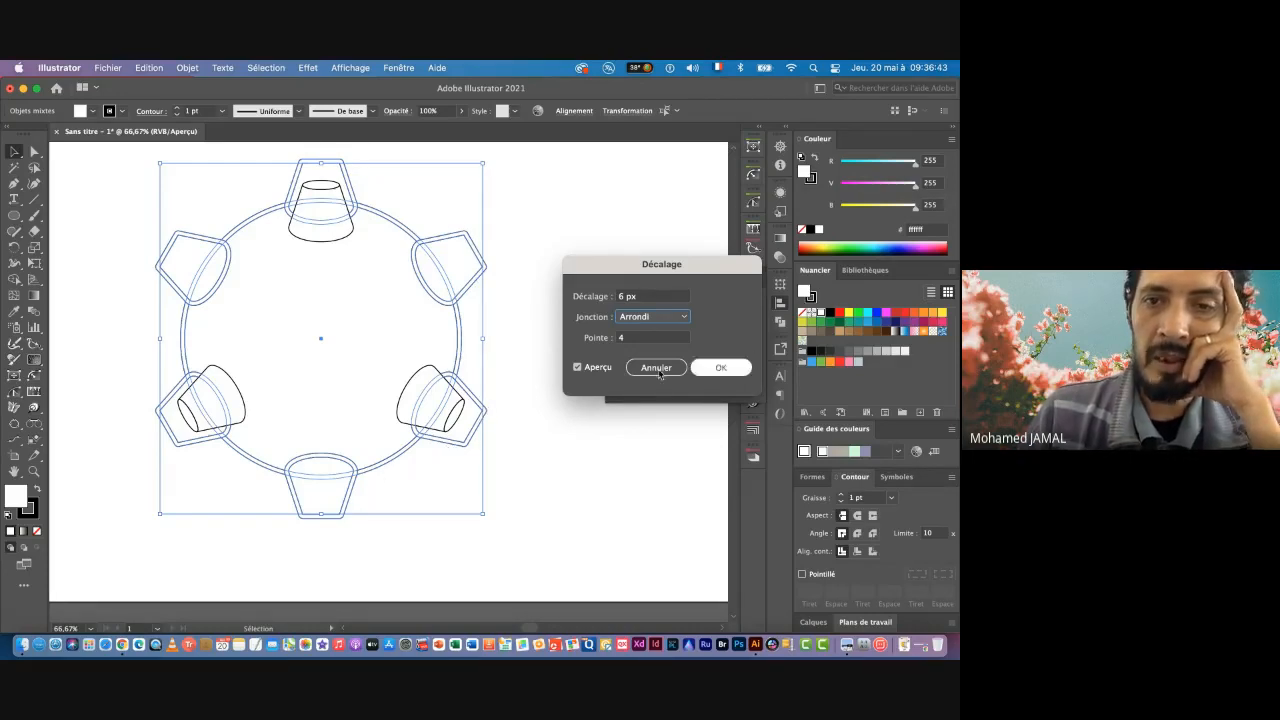
click(721, 368)
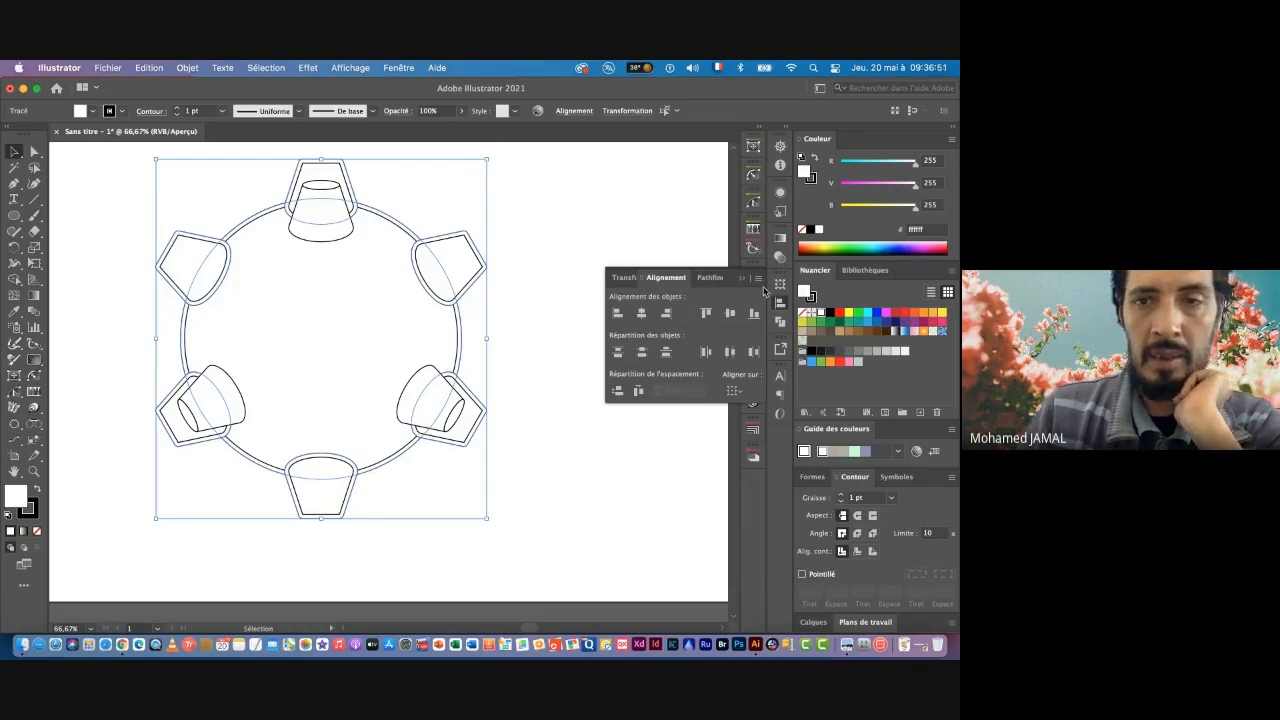
Step: Unite the offset outlines into one silhouette with Pathfinder, and clear the selection
click(710, 277)
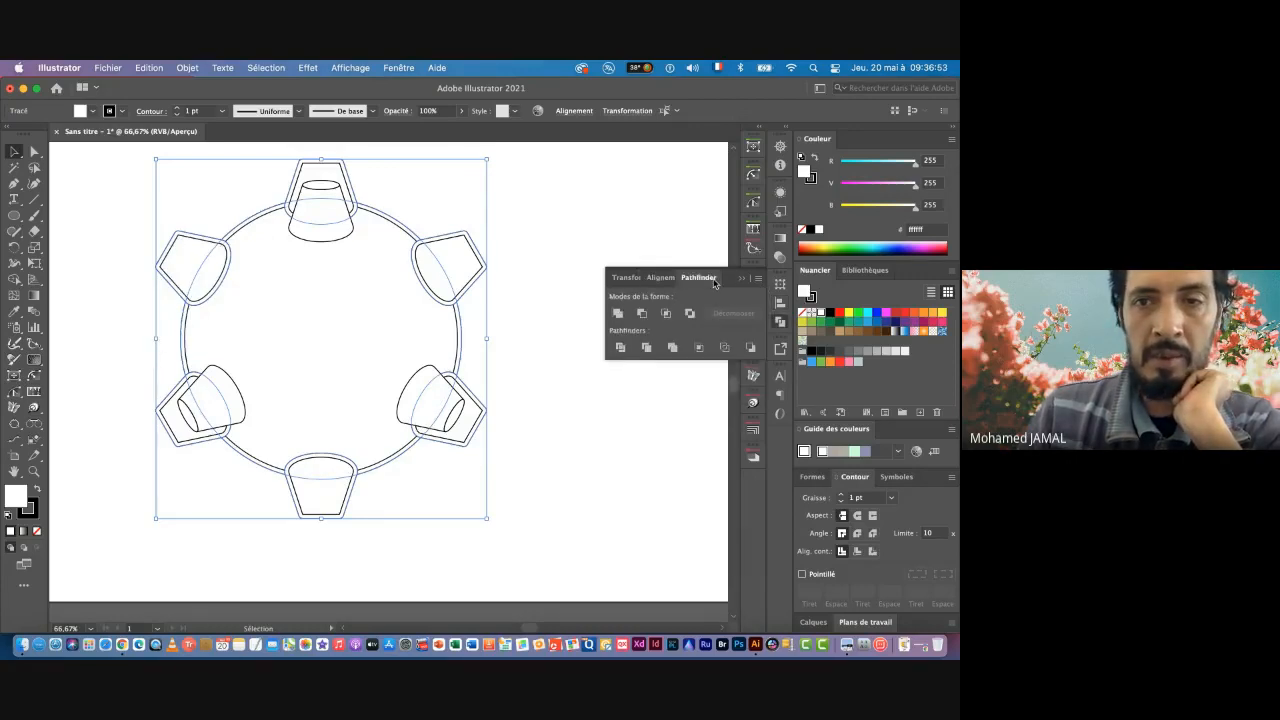
click(619, 314)
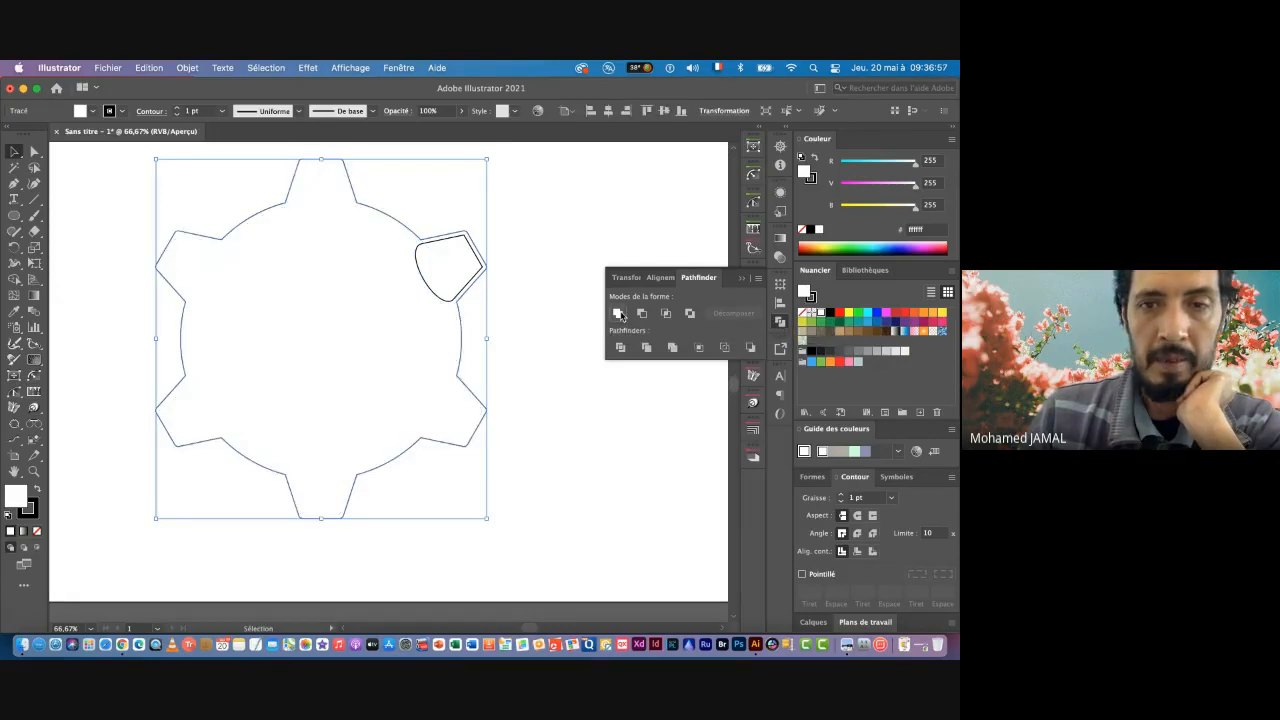
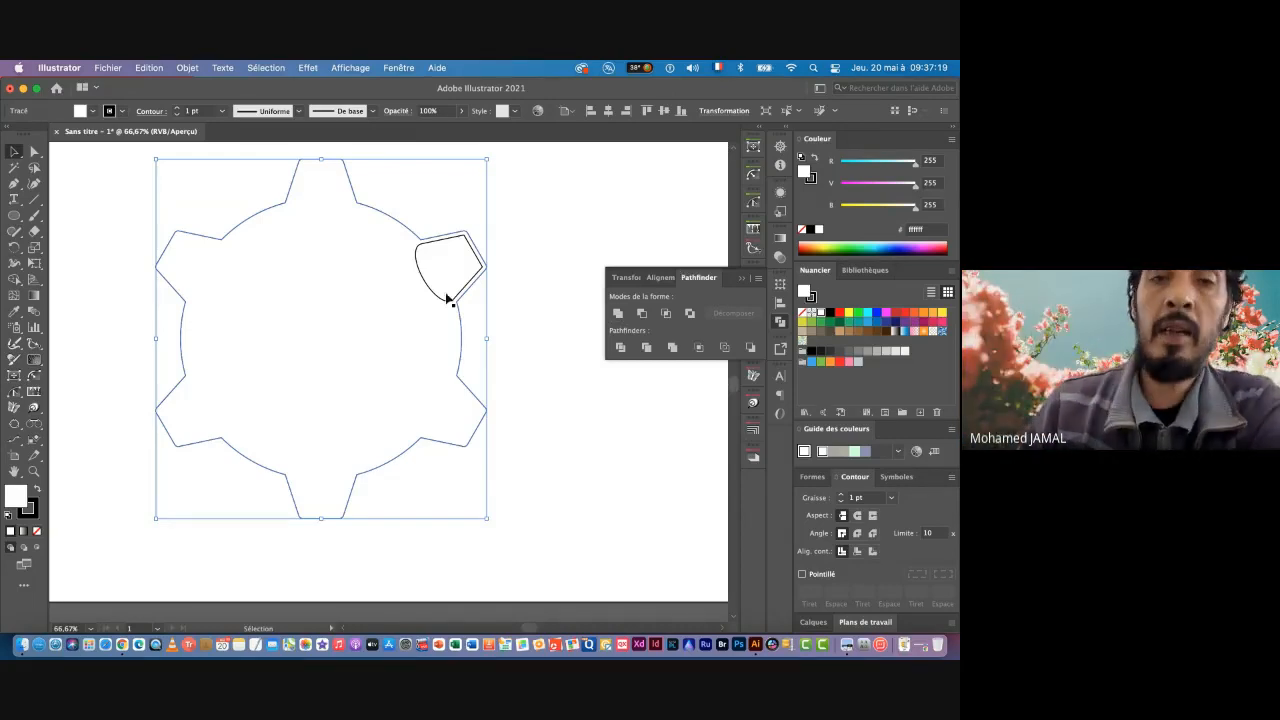
click(428, 186)
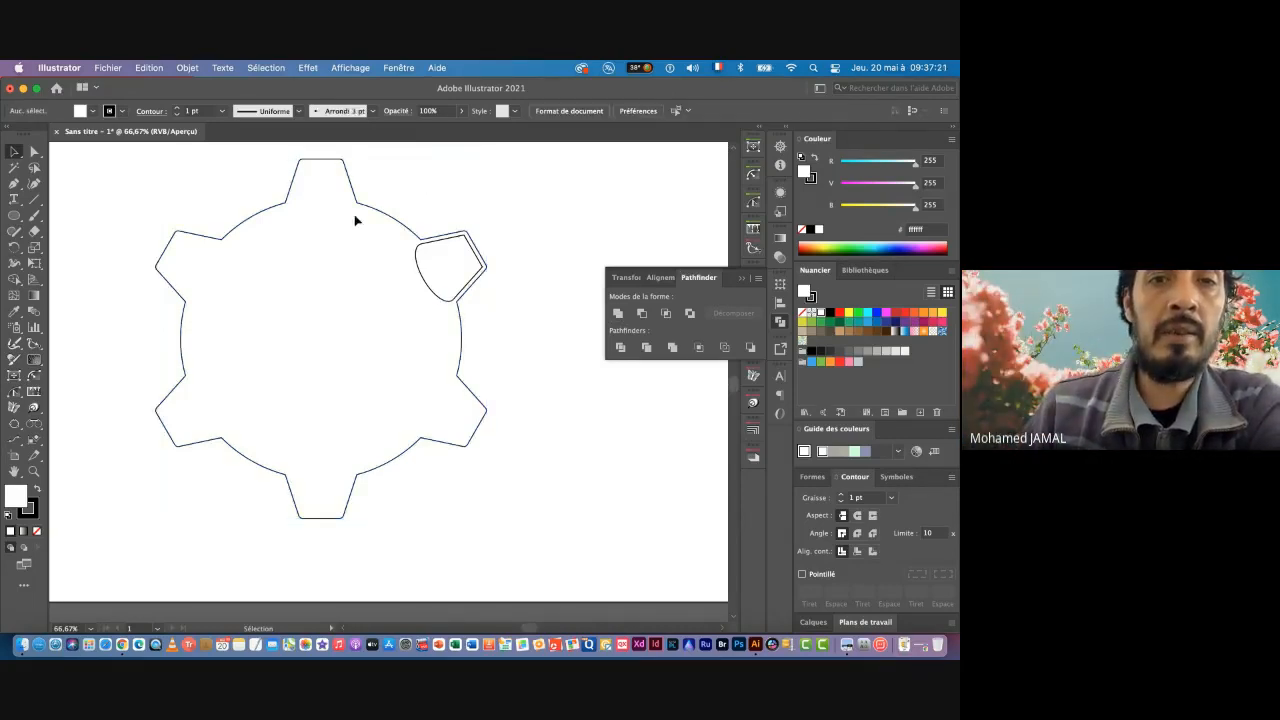
Step: Ungroup the united silhouette from the other shapes and clear the selection
click(306, 229)
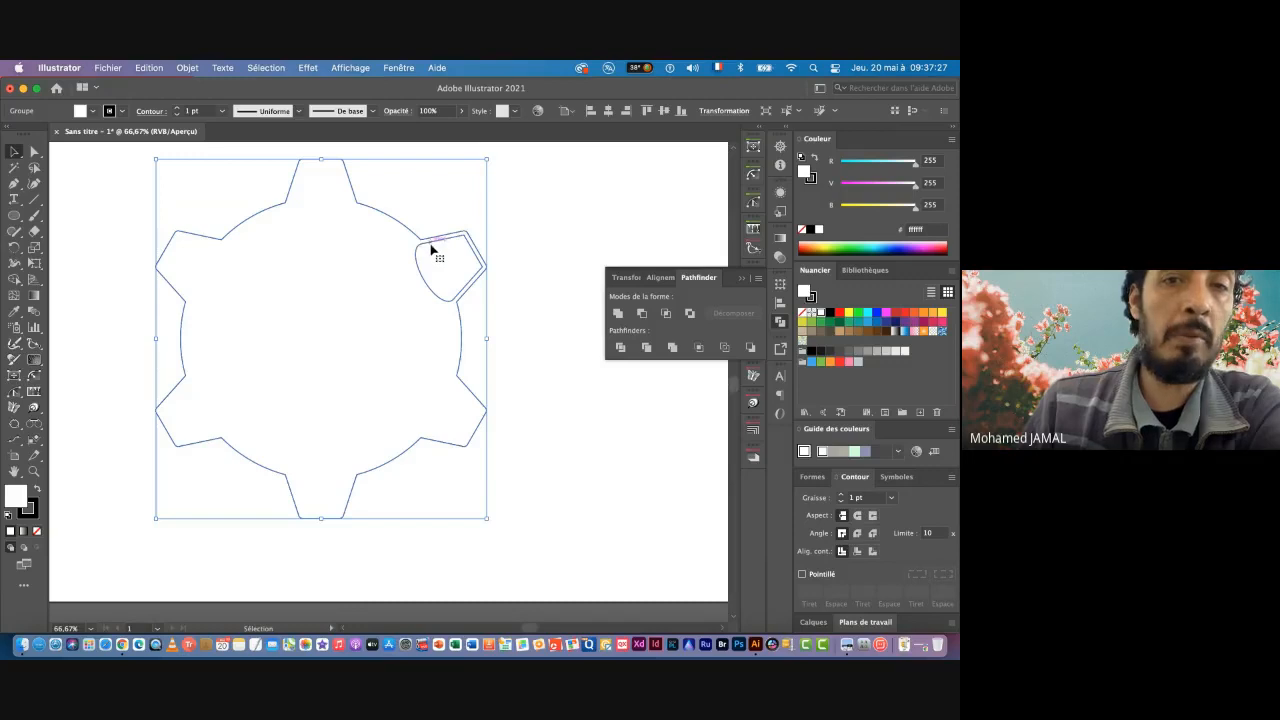
click(188, 68)
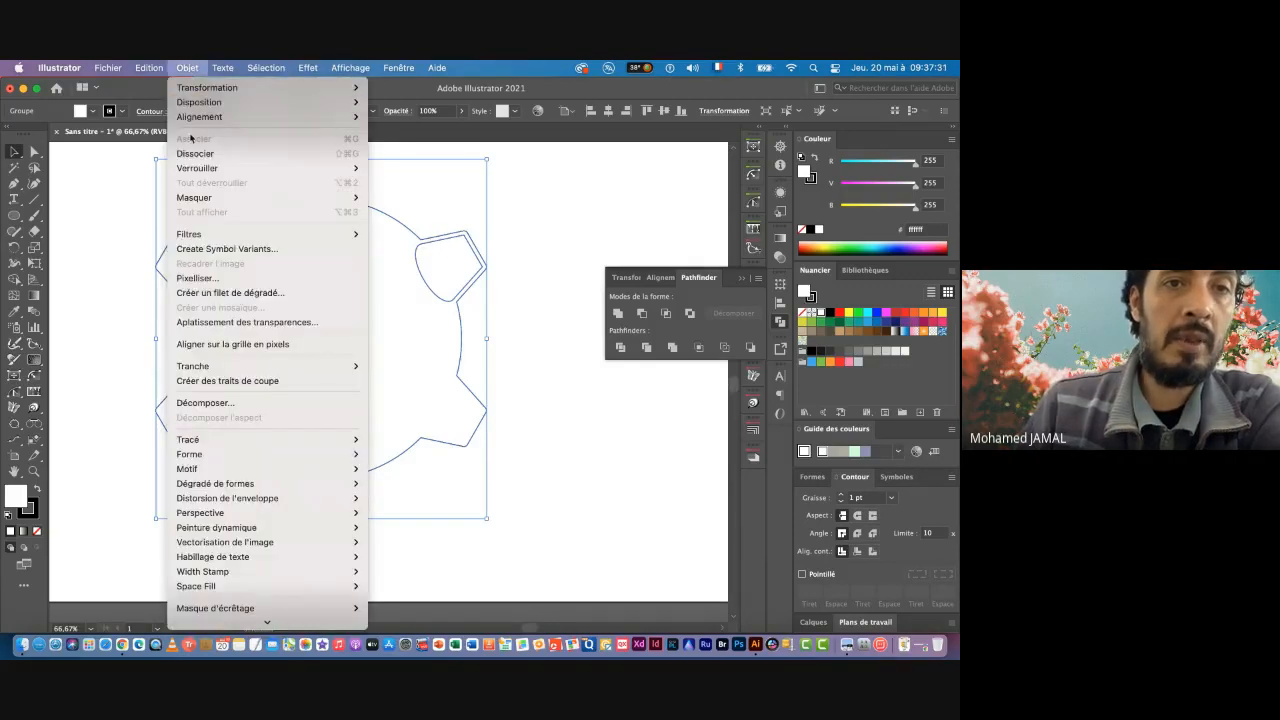
click(197, 154)
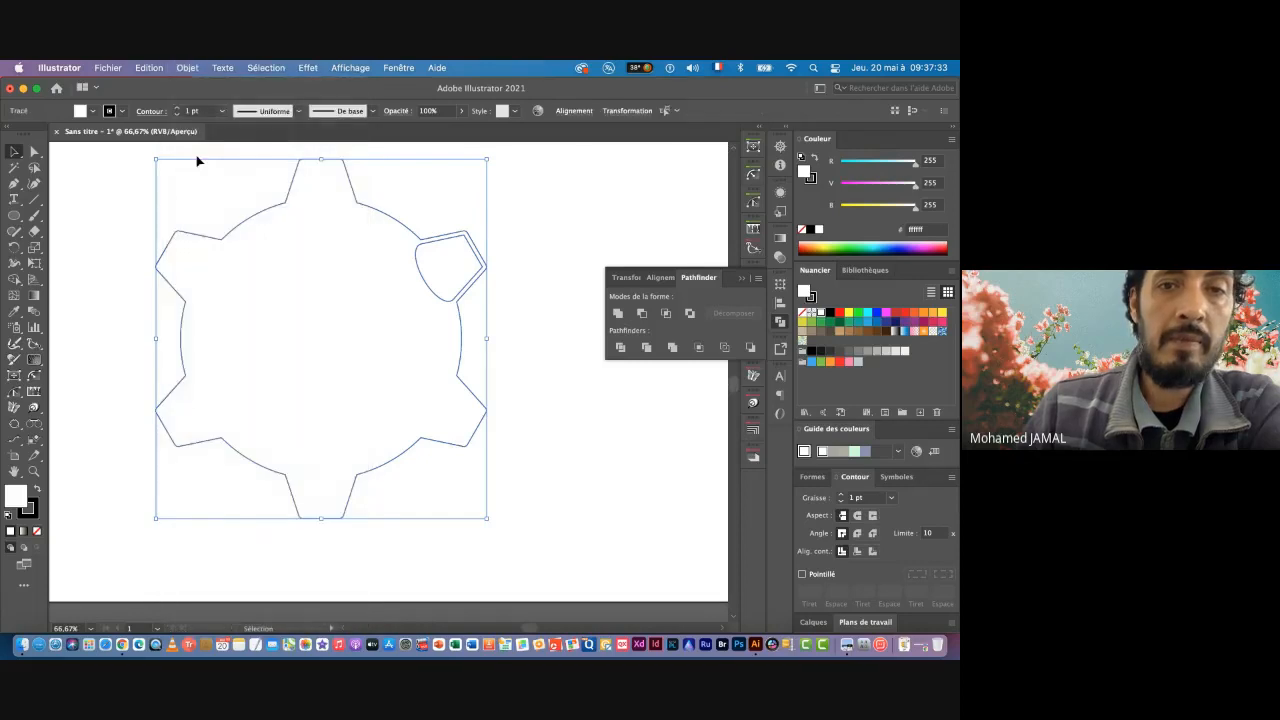
click(403, 183)
Step: Send the united silhouette to the back, behind the circle and all tapered shapes
click(359, 263)
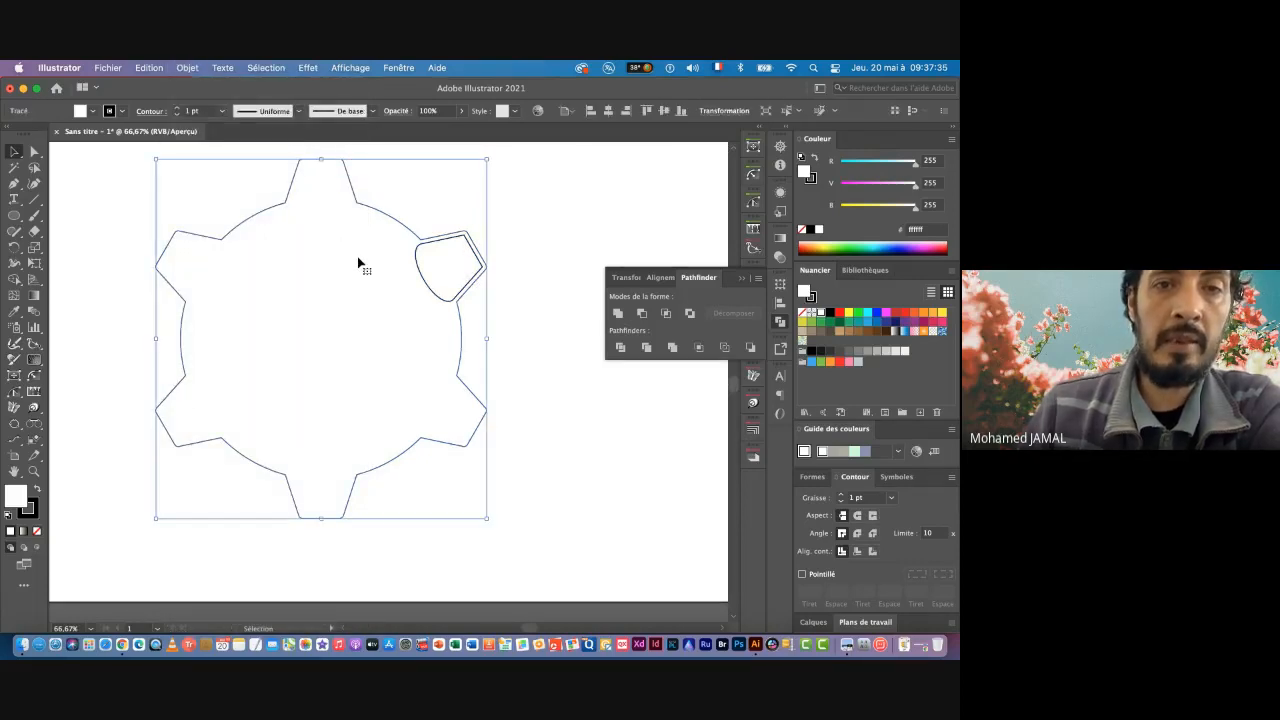
right_click(306, 212)
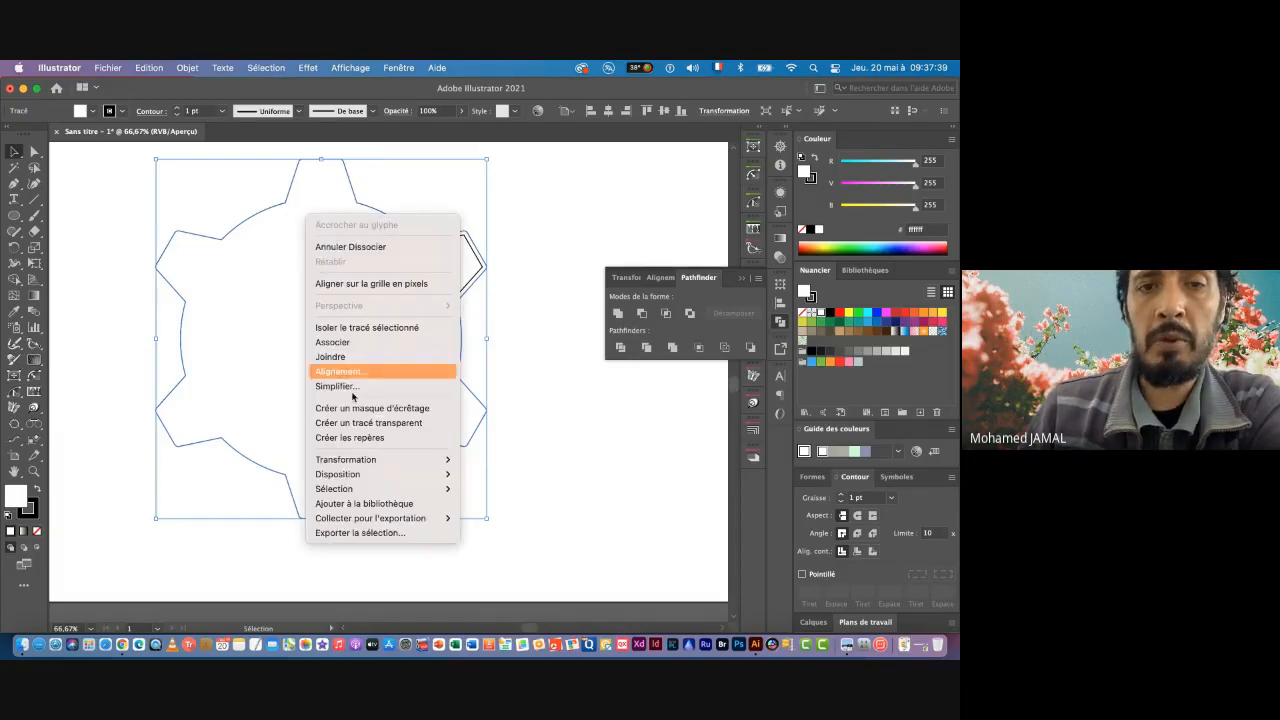
mouse_move(375, 476)
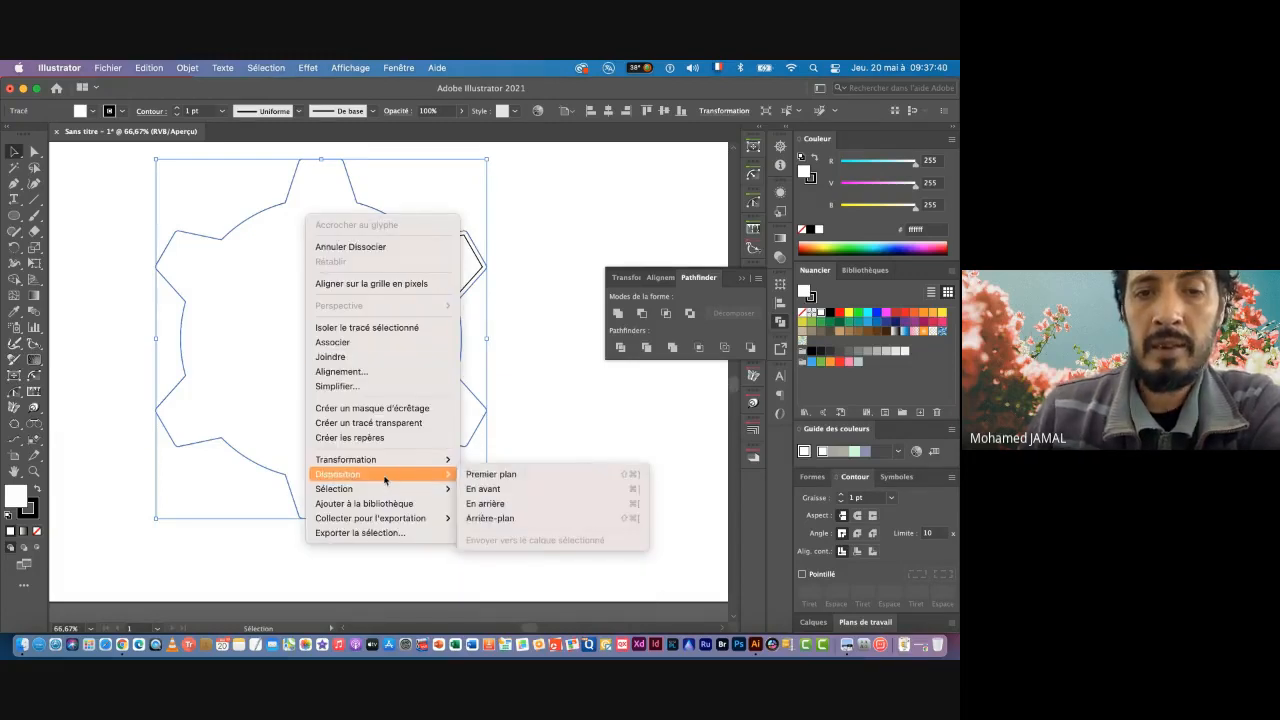
click(509, 520)
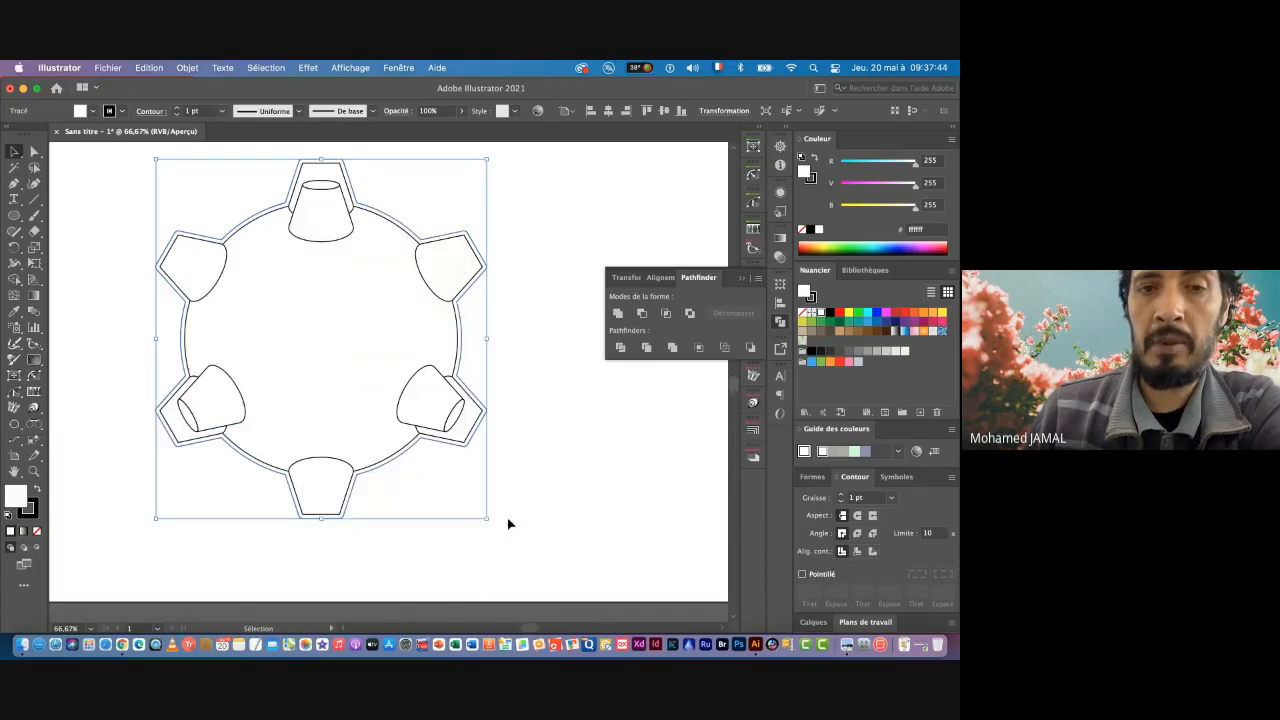
Step: Fill the united silhouette behind the shapes with black and remove its stroke
click(37, 491)
click(35, 515)
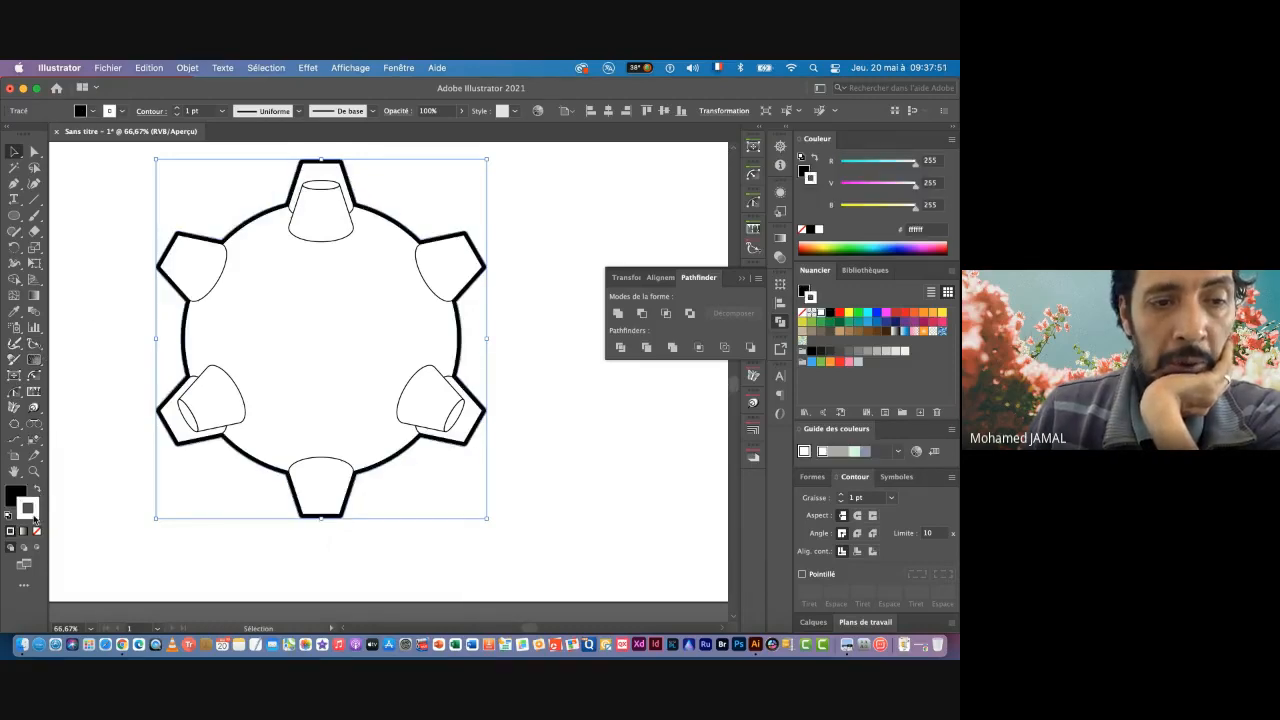
click(37, 531)
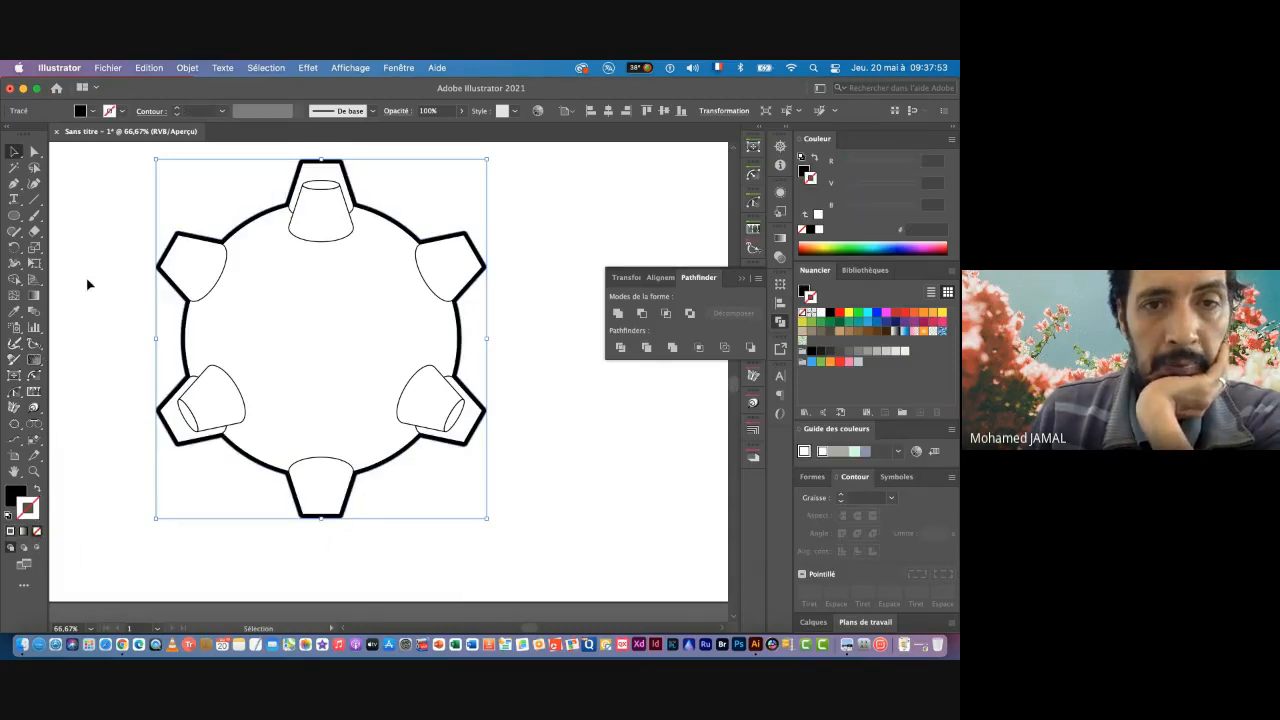
Step: Invert the selection to the circle and all tapered shapes, and set their stroke weight to 3 pt
click(265, 68)
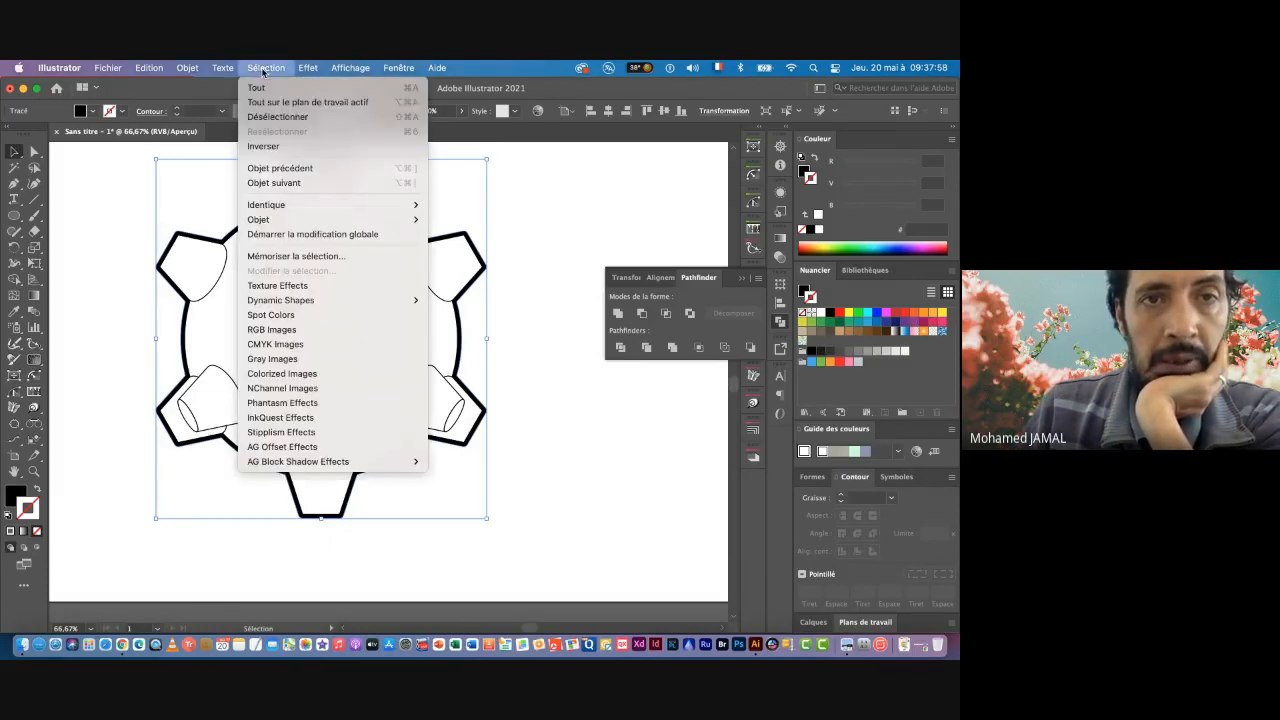
click(264, 147)
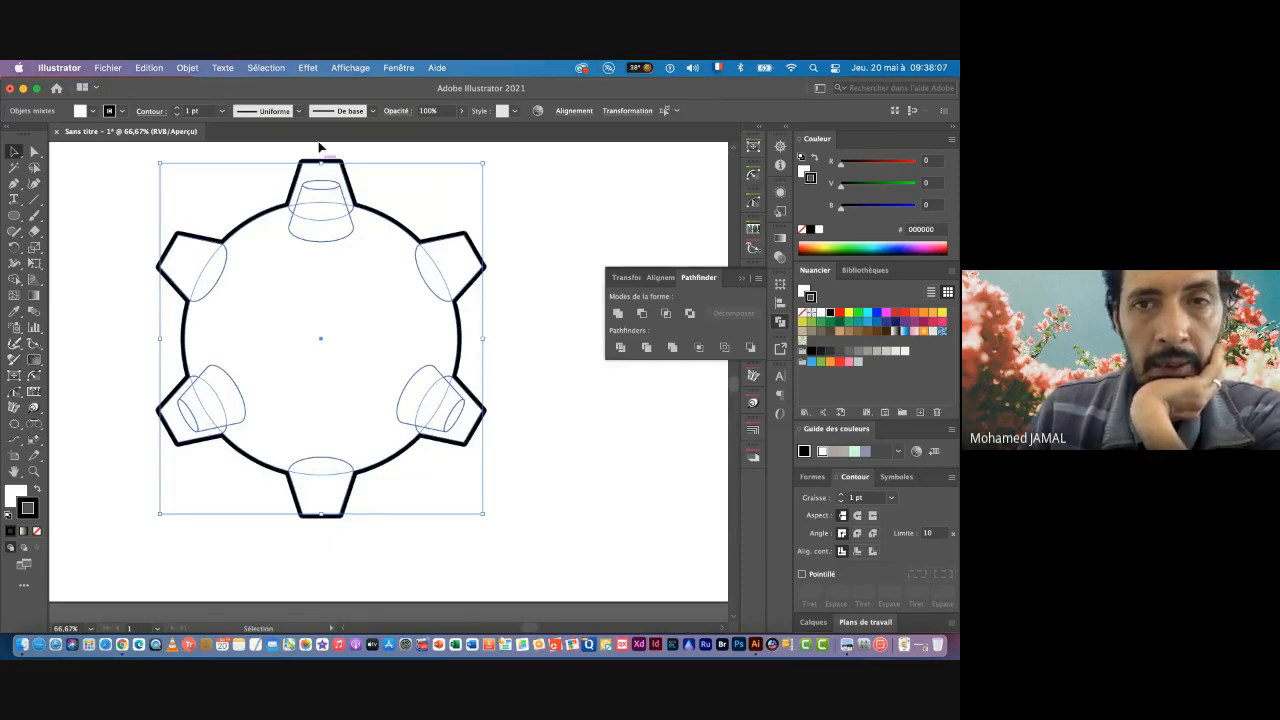
click(150, 111)
click(150, 112)
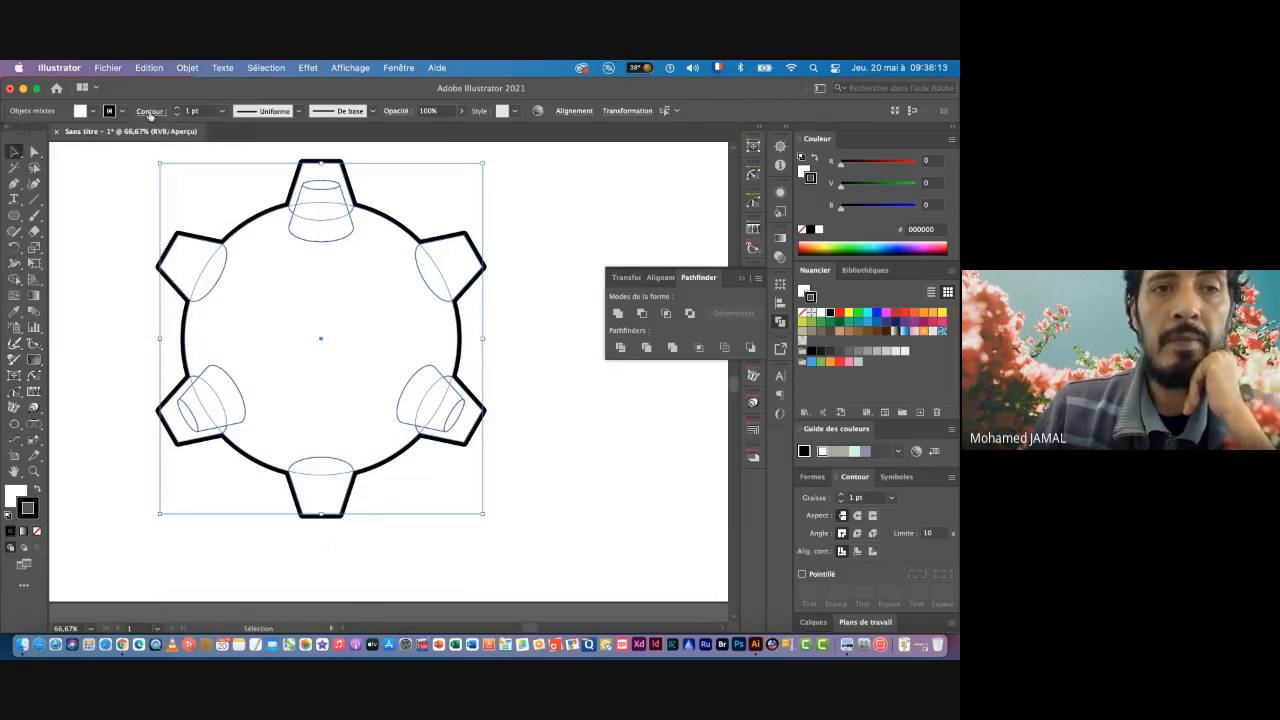
click(398, 68)
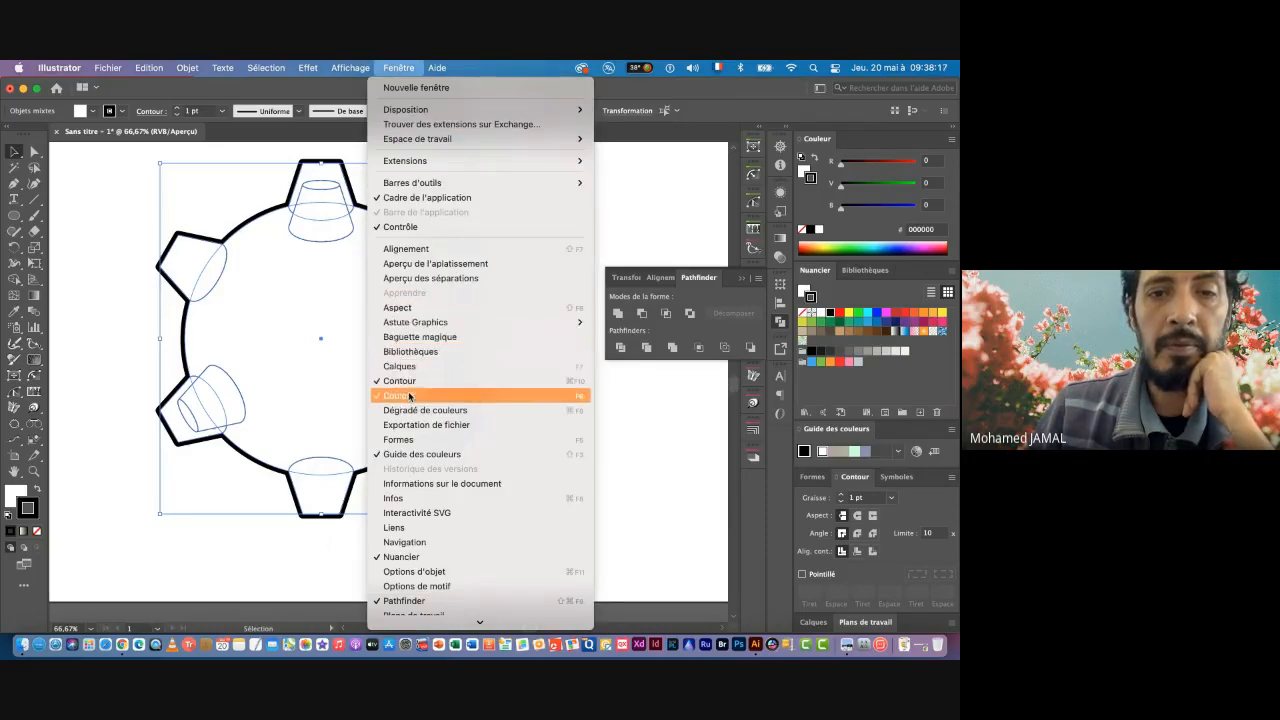
click(853, 479)
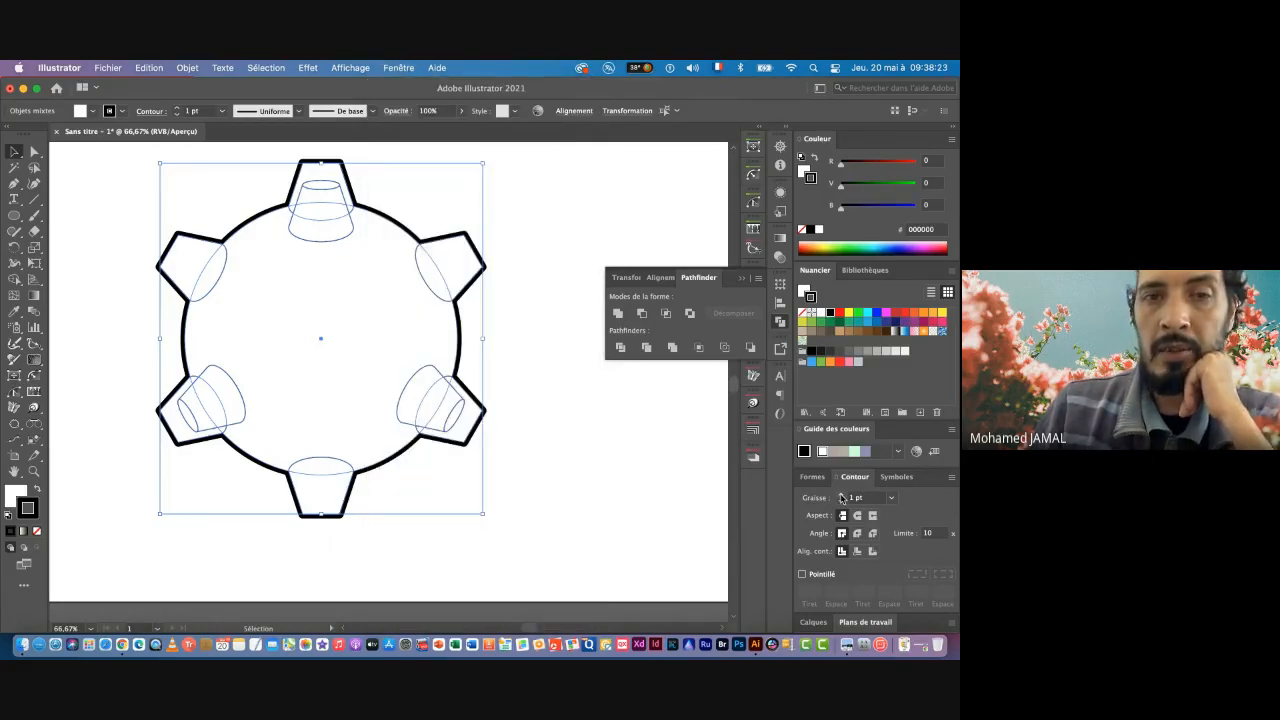
click(842, 495)
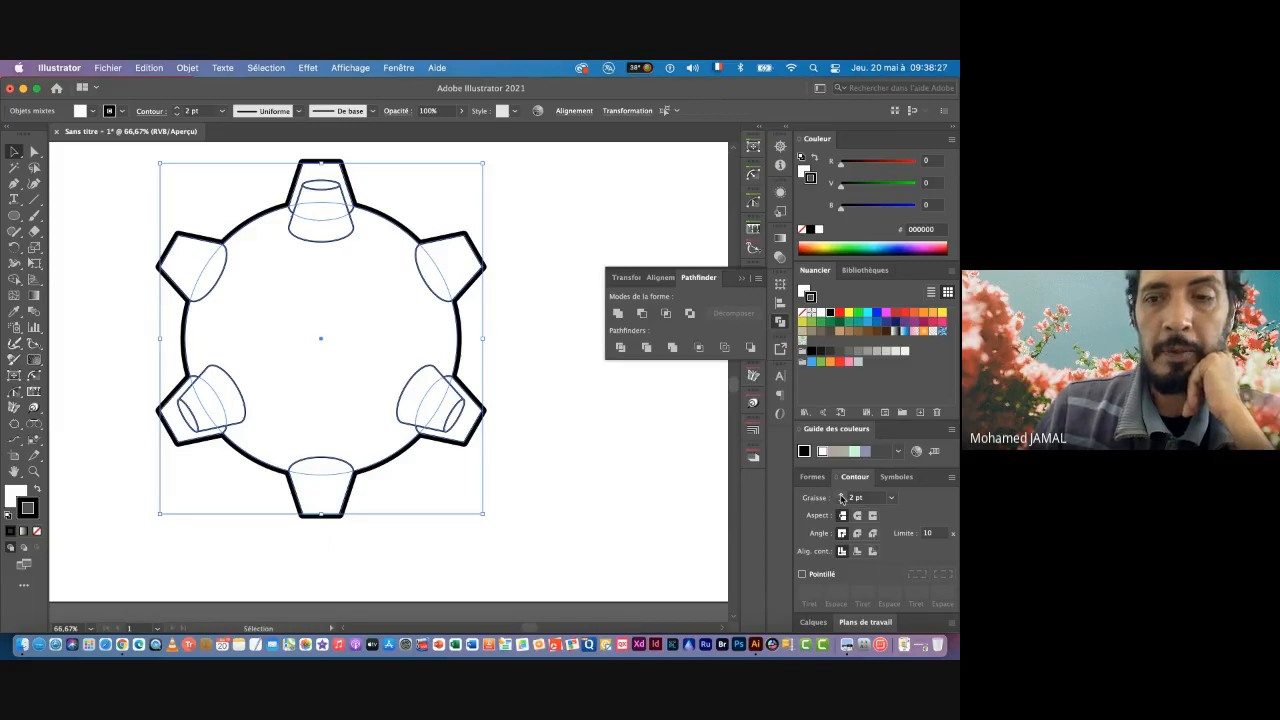
click(842, 495)
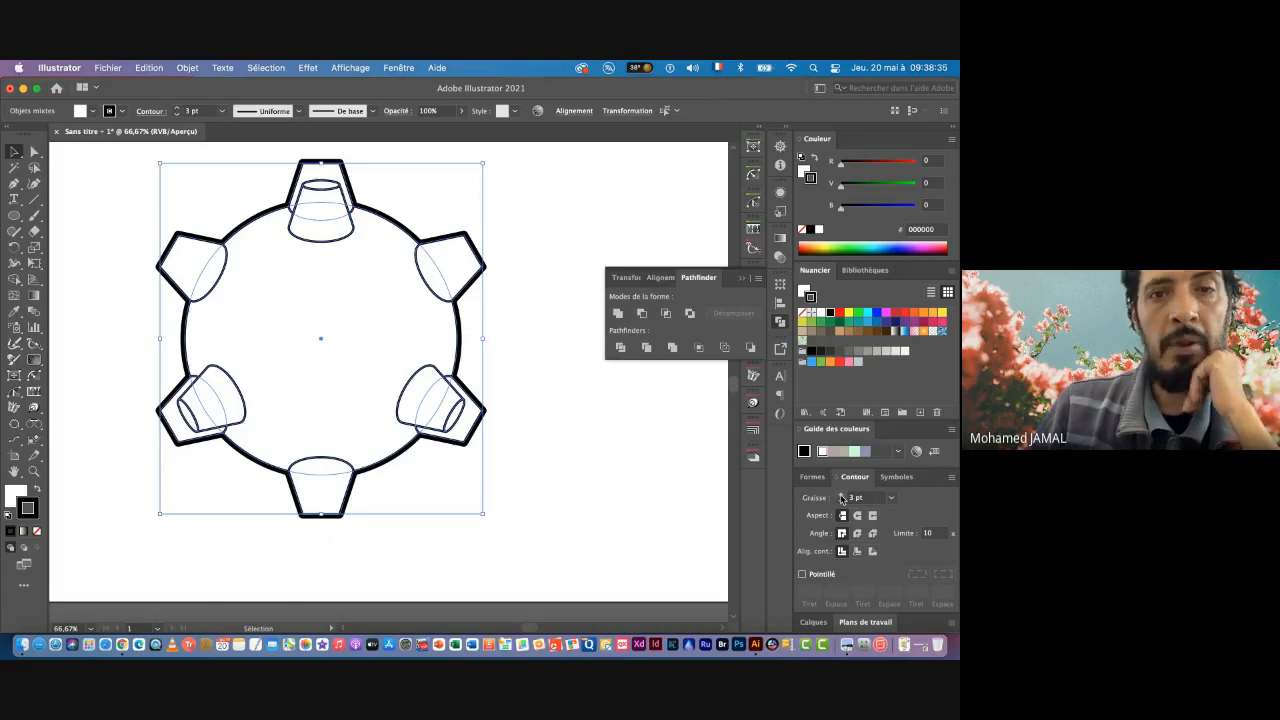
Step: Outline the strokes (Vectoriser le contour) of the circle and tapered shapes, and group the resulting objects
click(187, 68)
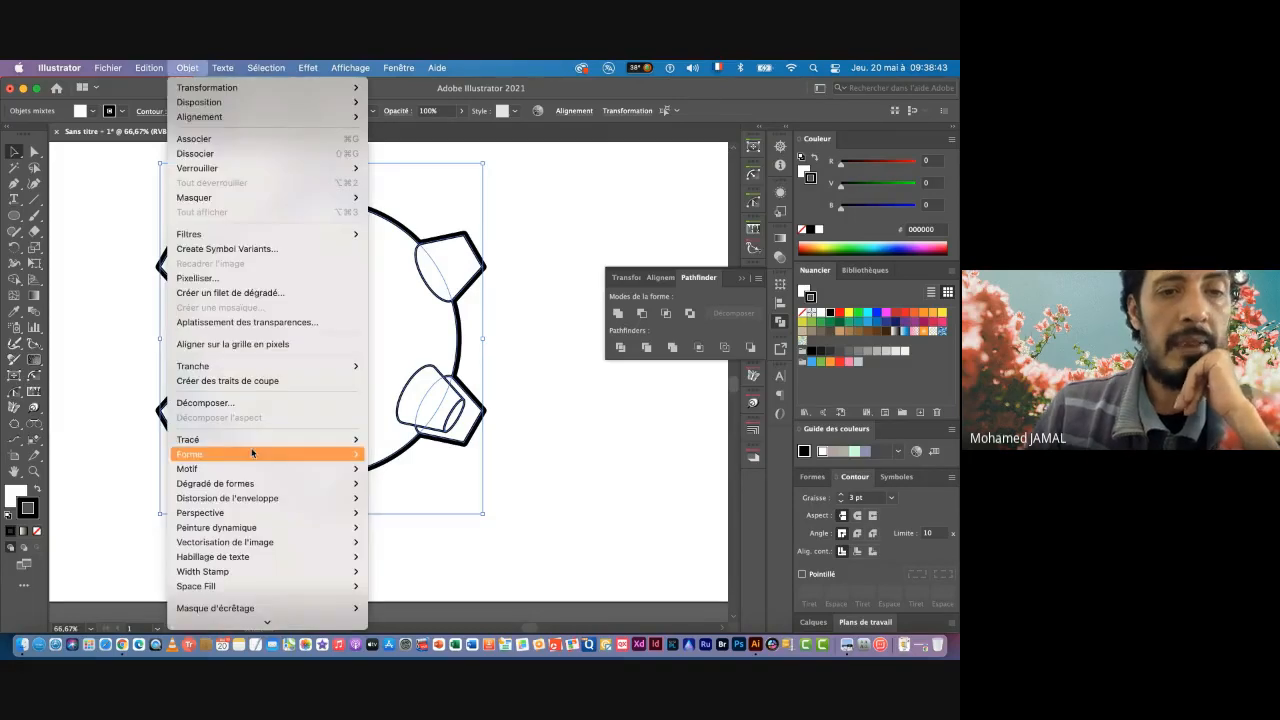
mouse_move(250, 438)
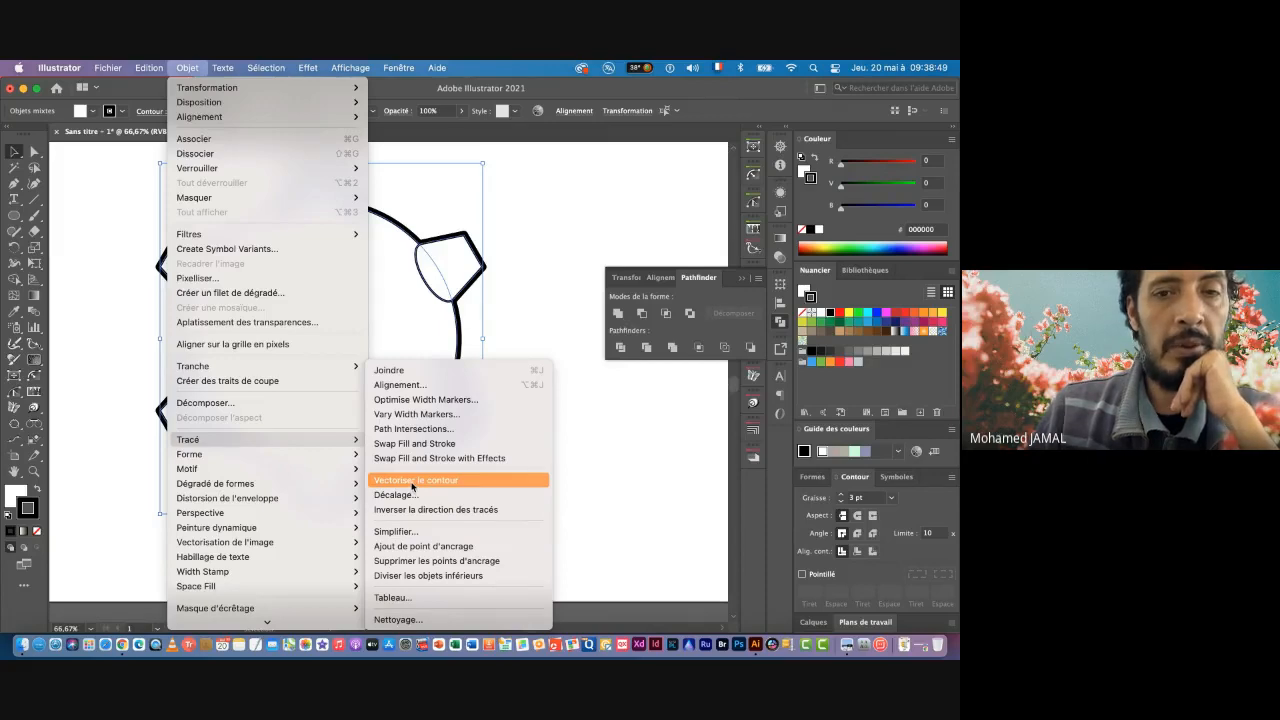
click(411, 481)
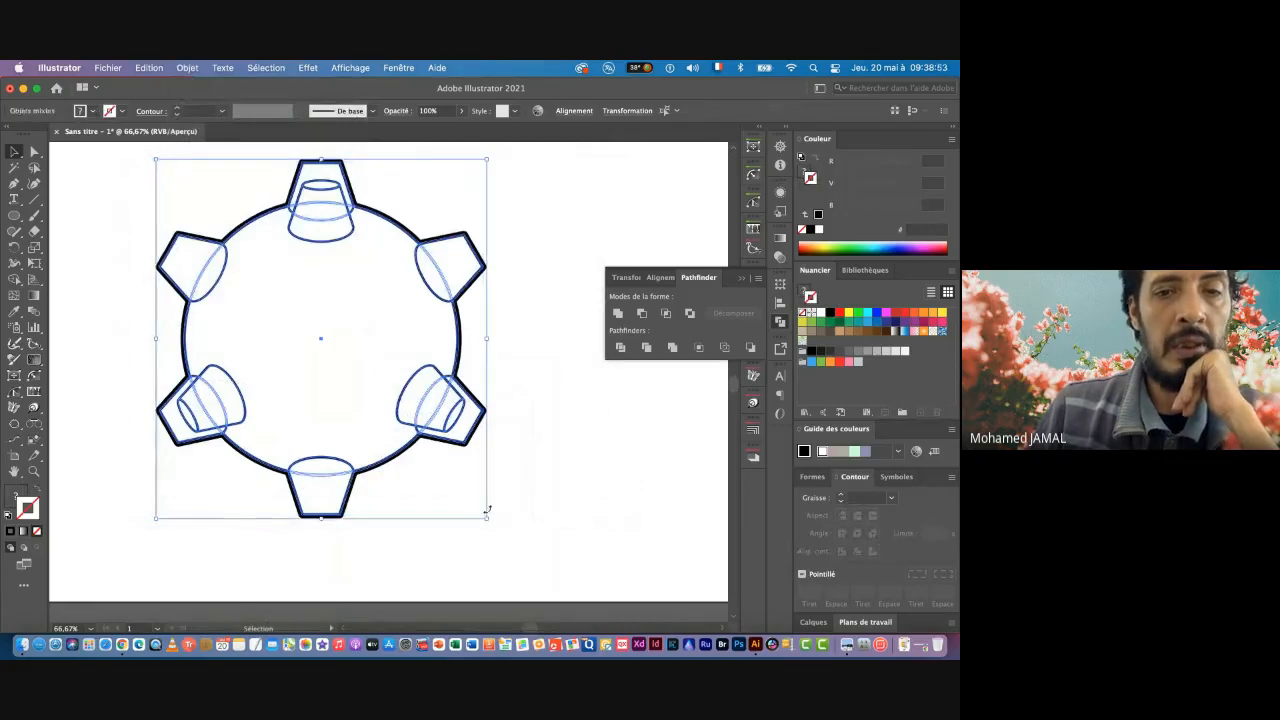
click(186, 68)
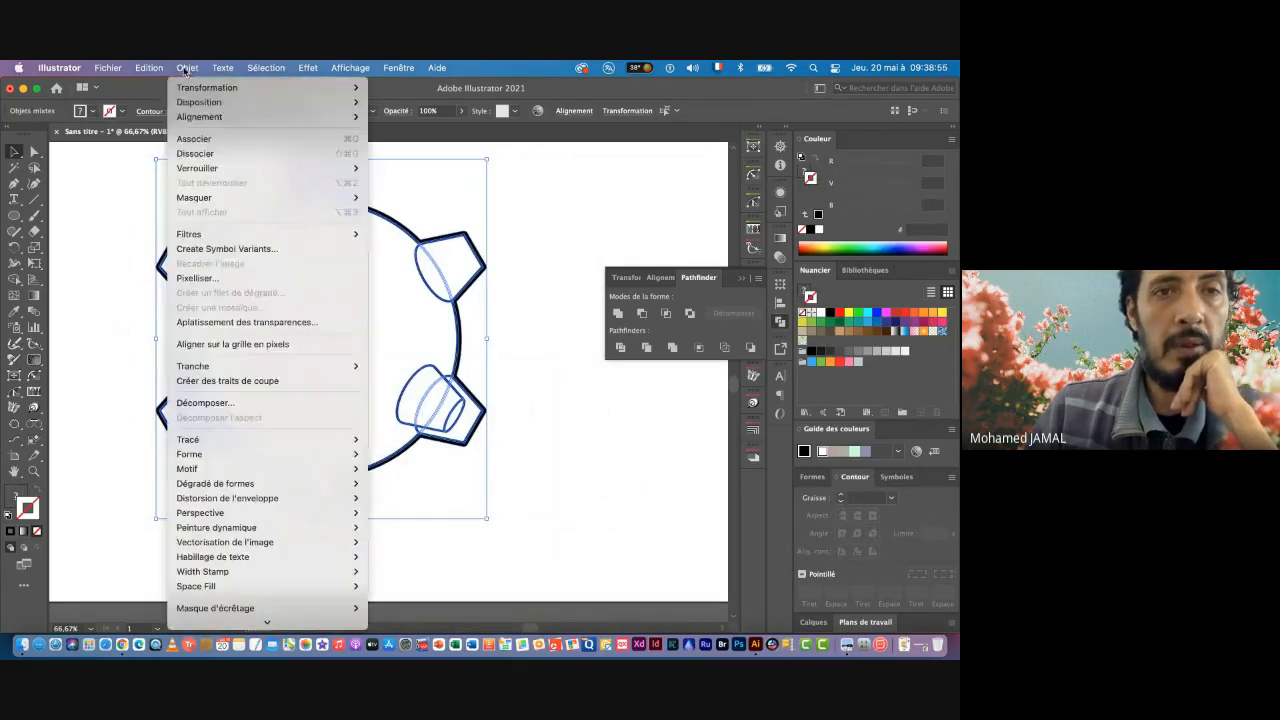
click(193, 138)
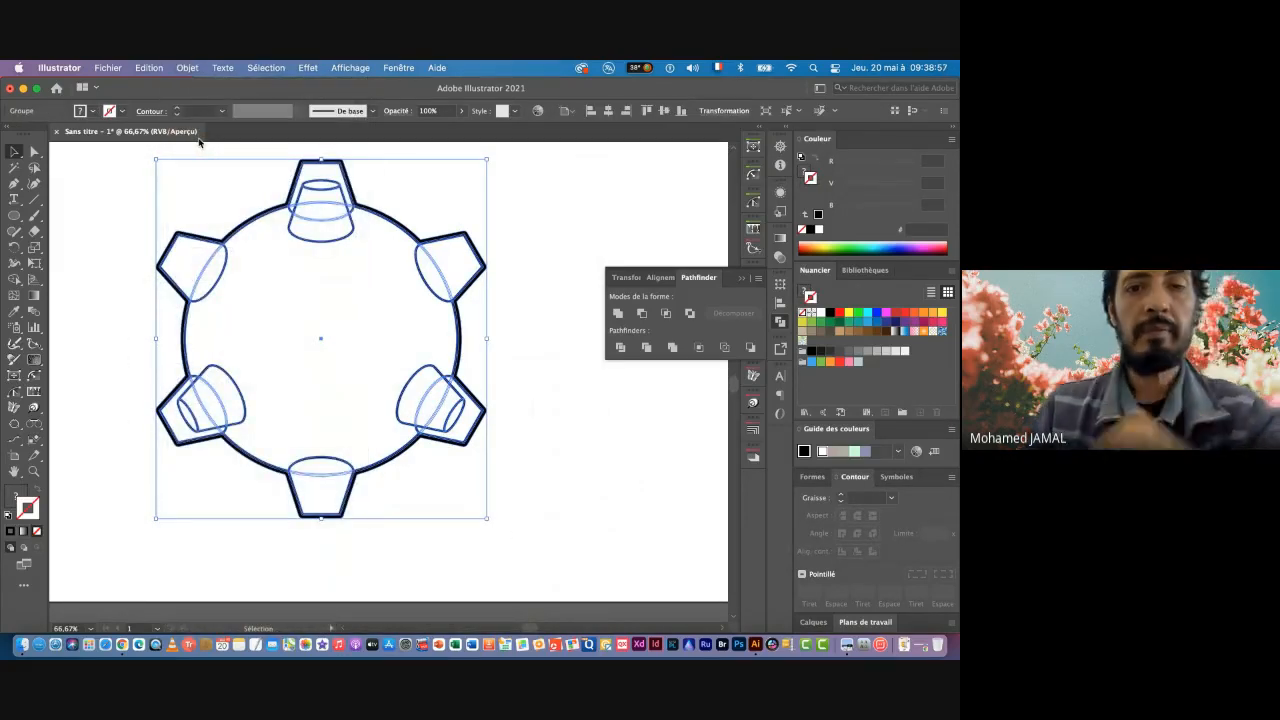
Step: Scale the grouped shapes uniformly to 80% and move them slightly up and to the left on the artboard
key(super+minus)
key(super+minus)
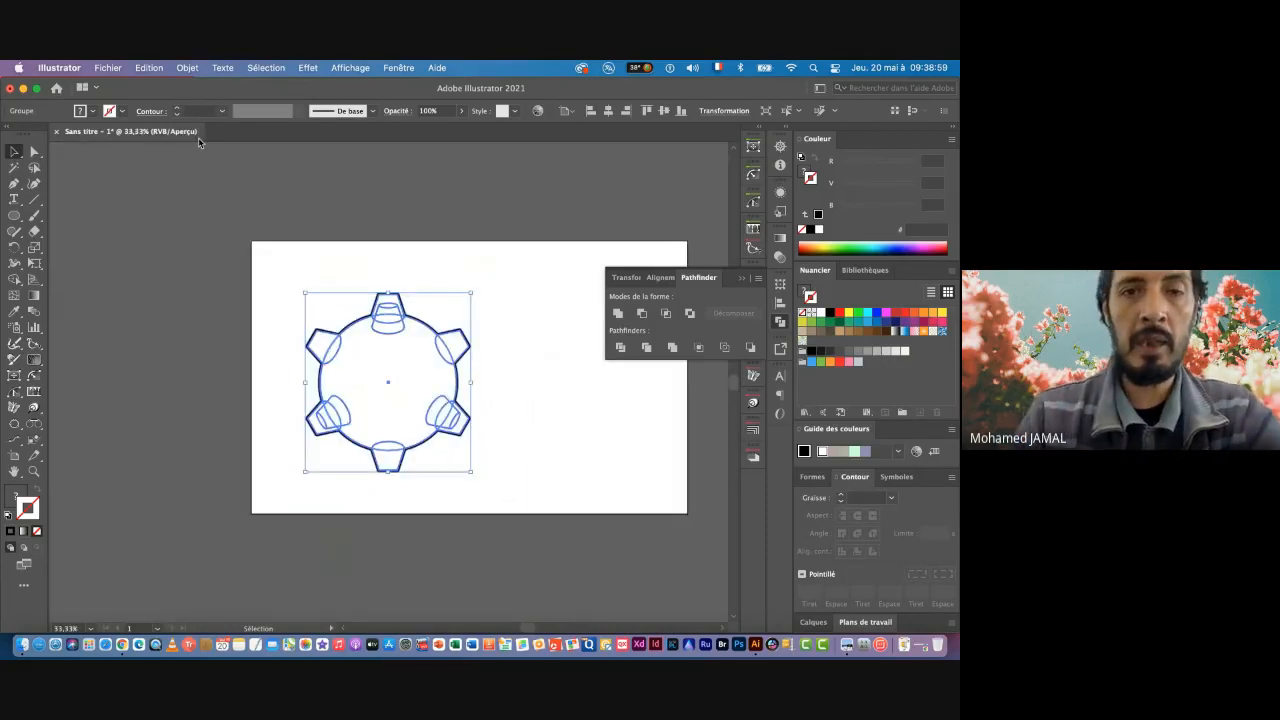
scroll(240, 300, right, 4)
scroll(240, 300, down, 2)
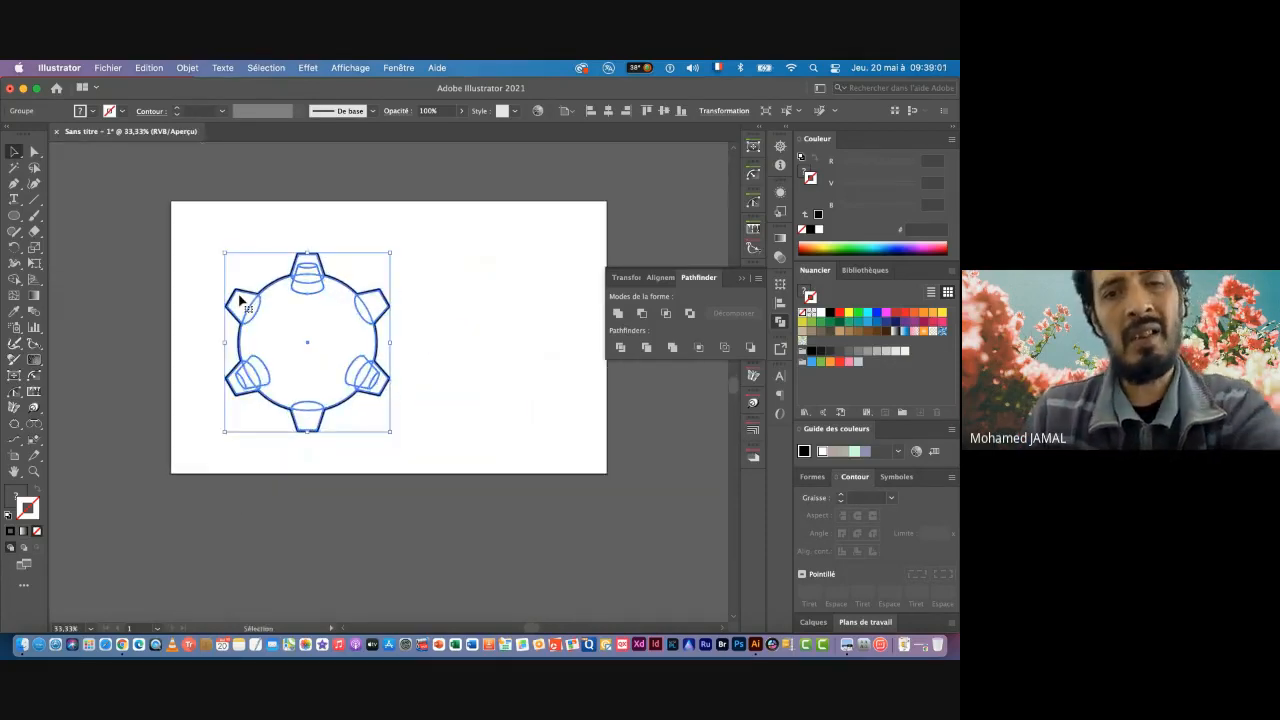
click(34, 249)
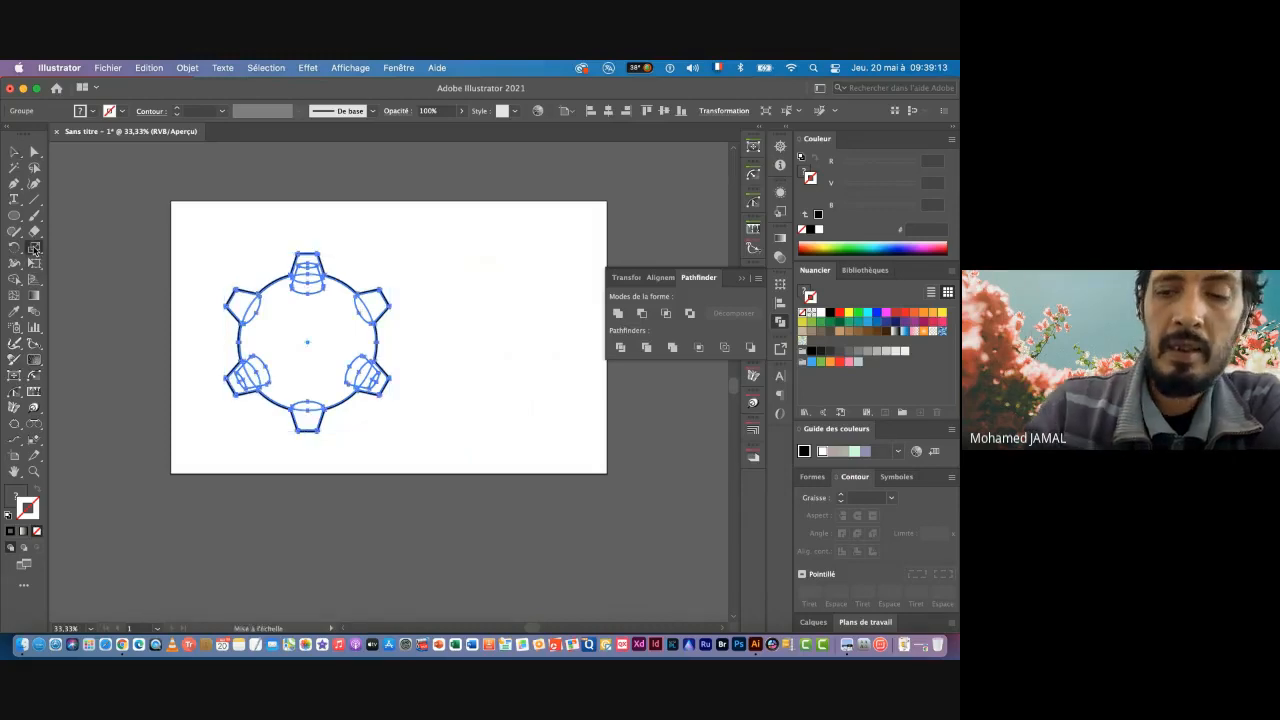
double_click(34, 249)
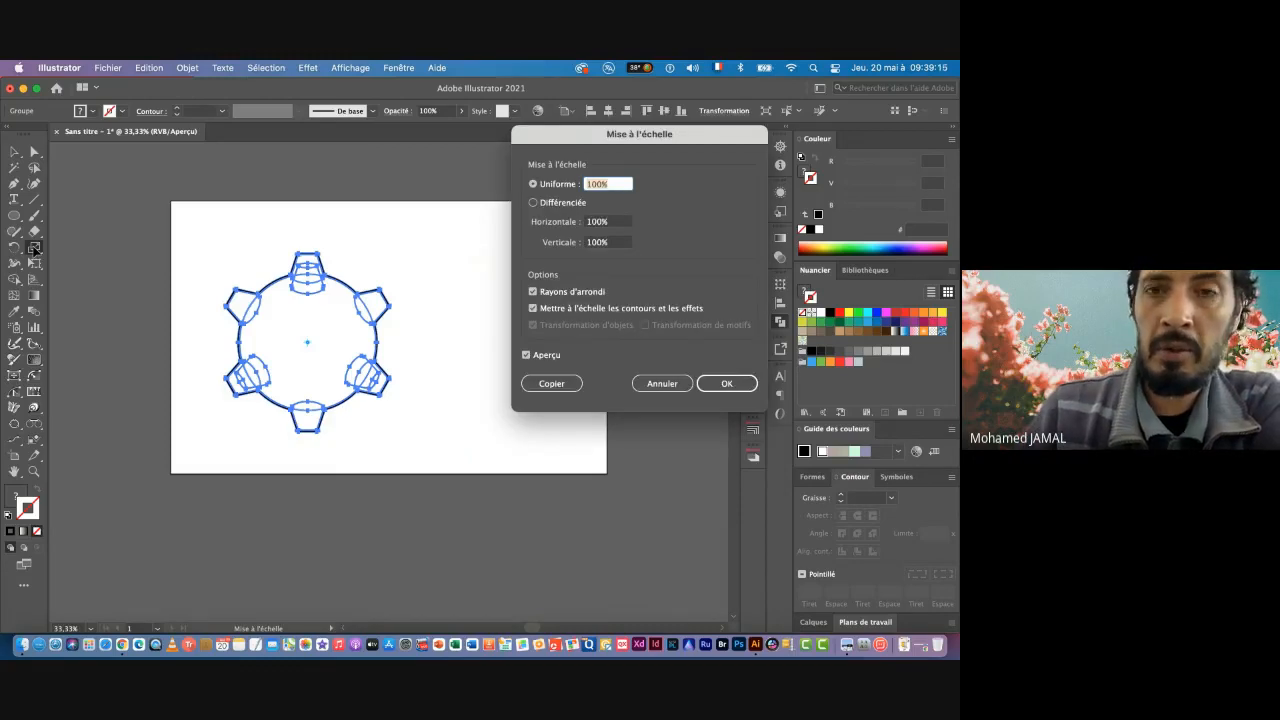
key(shift+Down)
key(shift+Down)
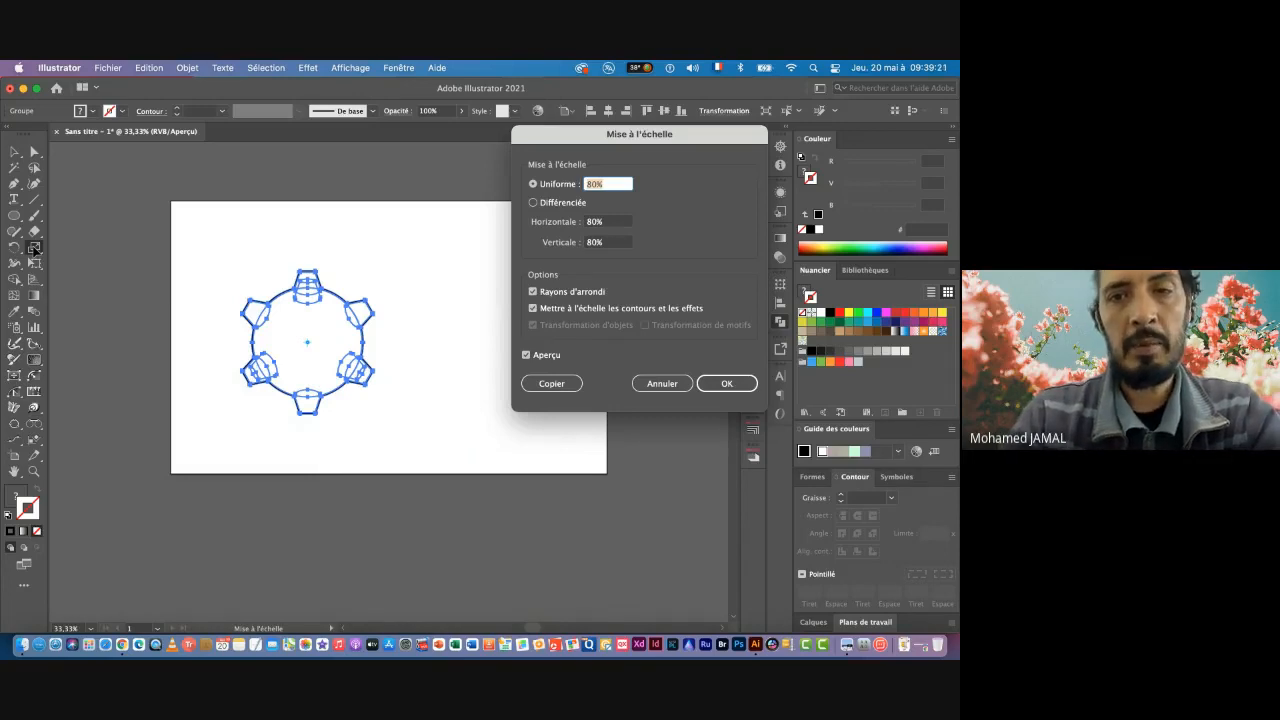
key(Return)
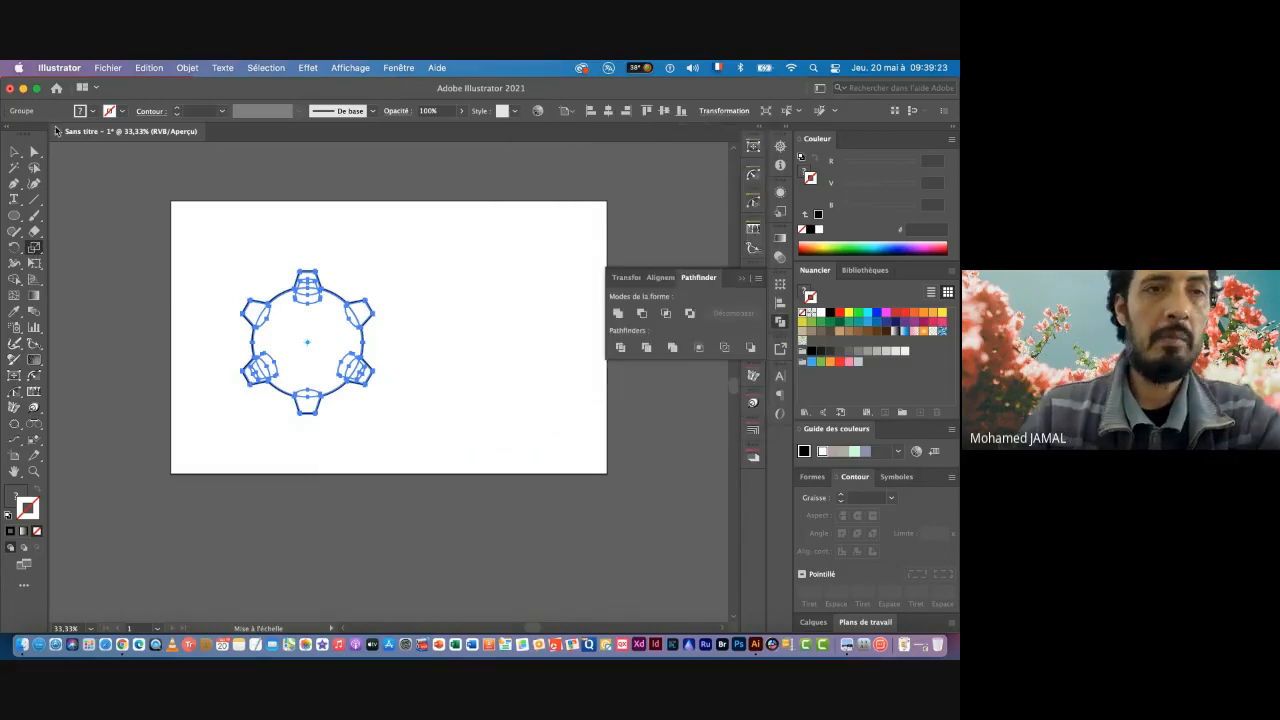
click(15, 151)
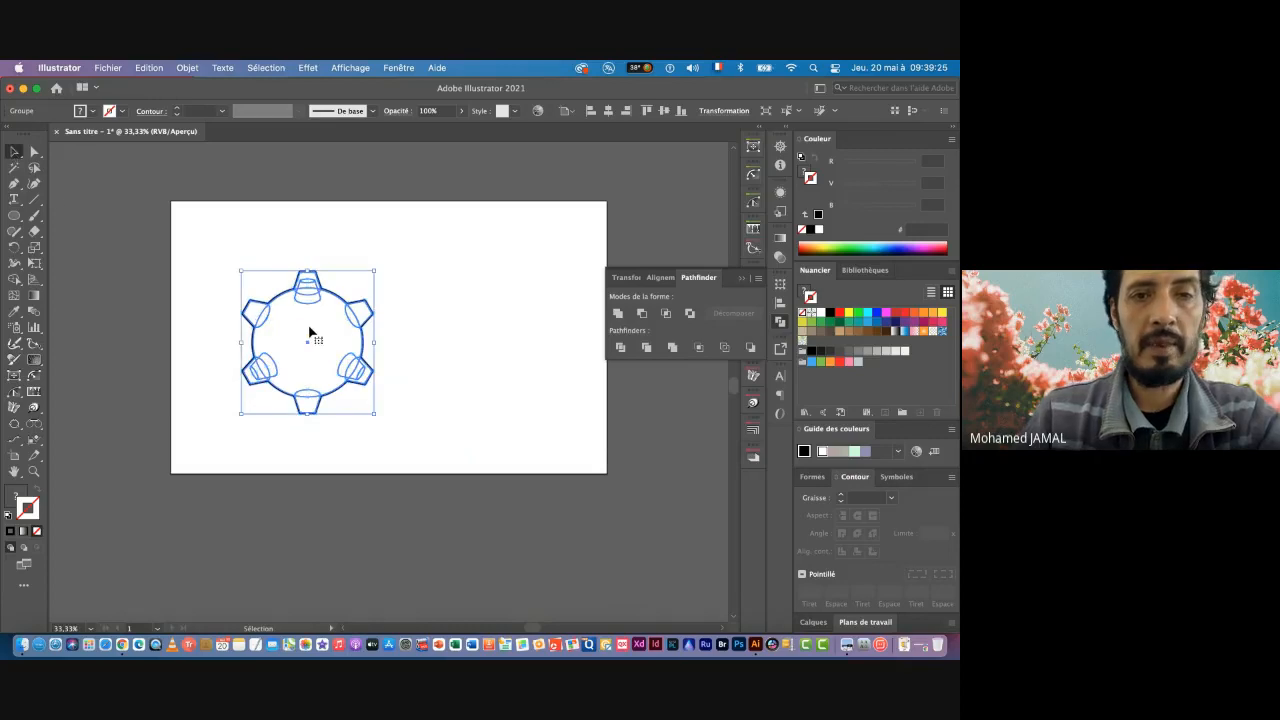
drag(309, 332, 300, 329)
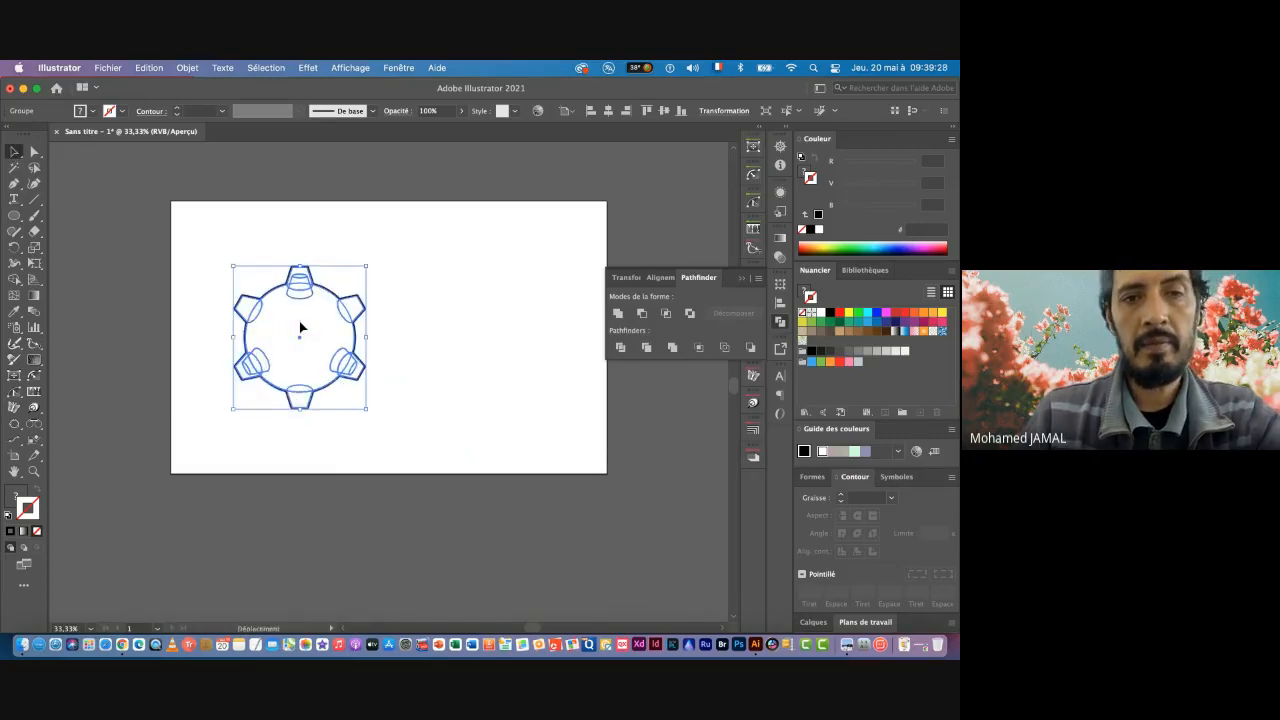
Step: Align the grouped emblem's vertical centre to the artboard (Aligner sur le plan de travail) and clear the selection
click(659, 279)
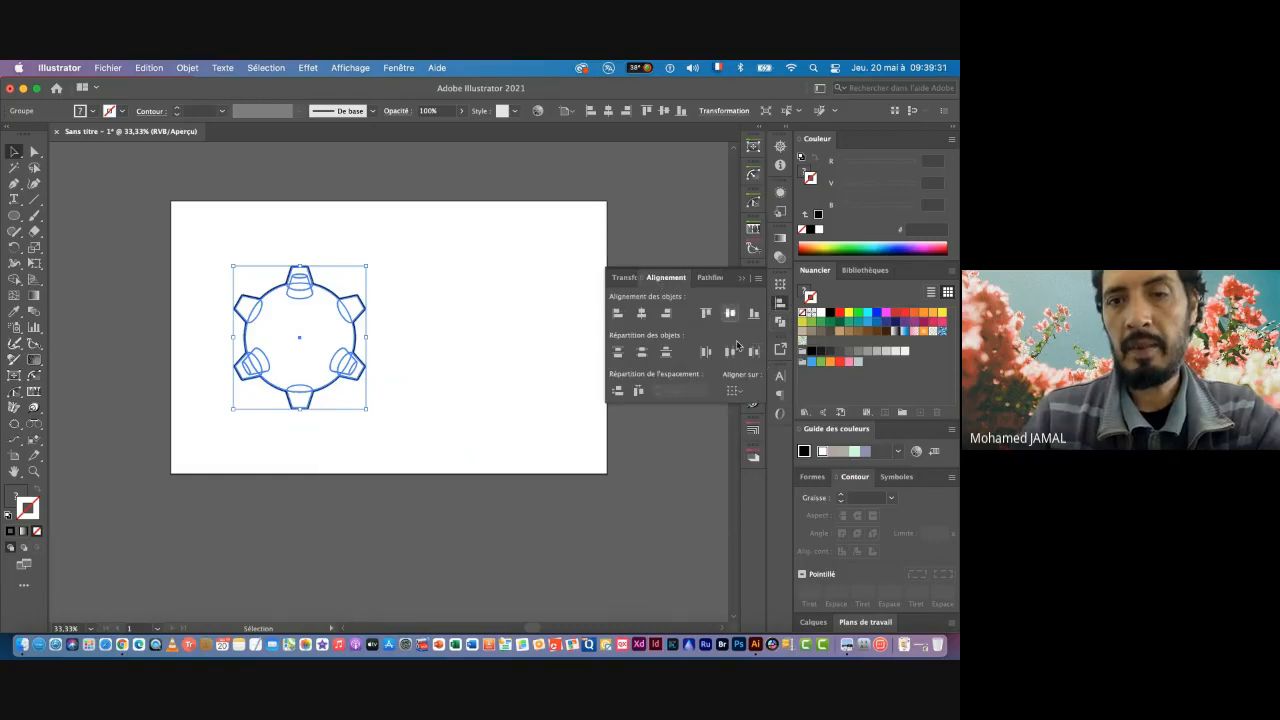
click(758, 278)
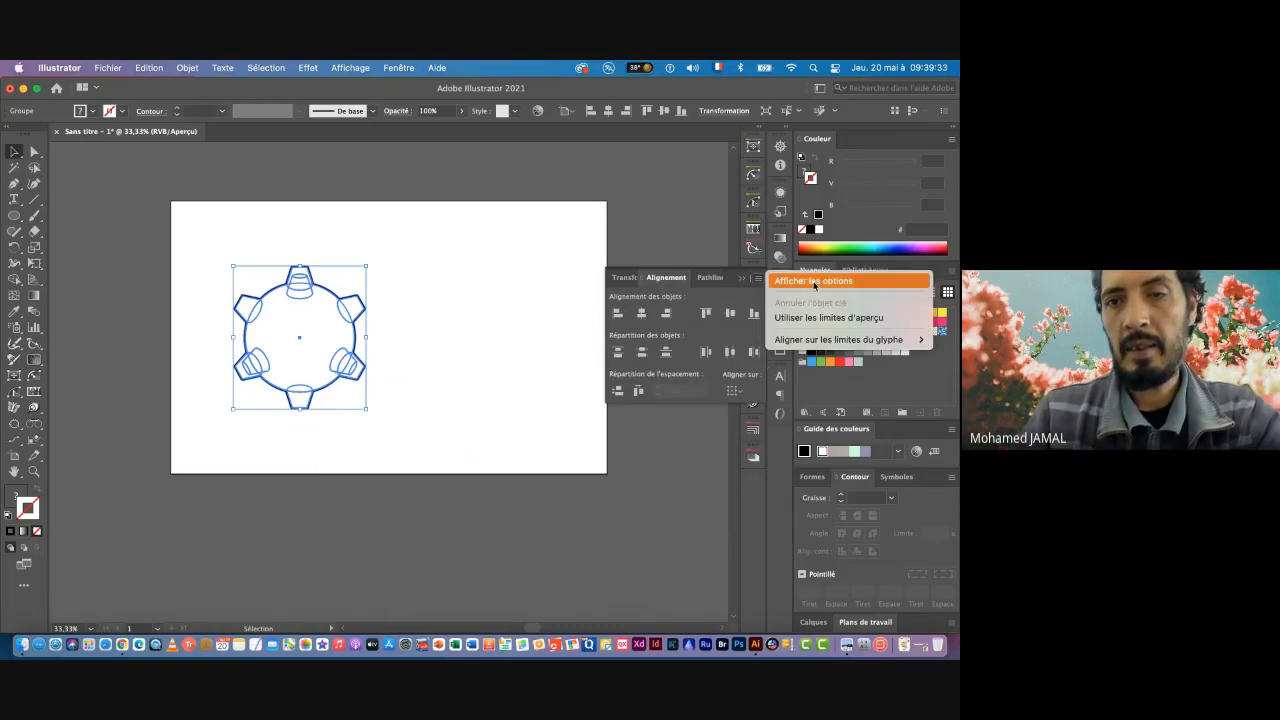
click(792, 280)
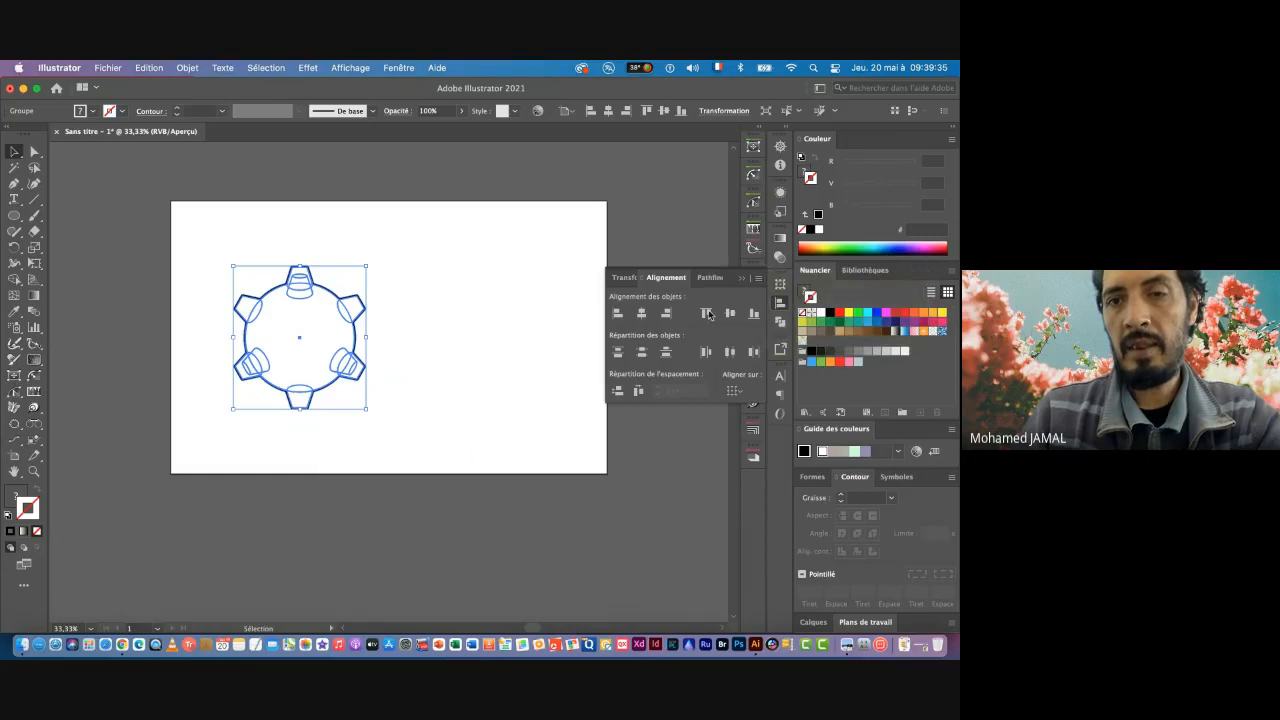
click(758, 278)
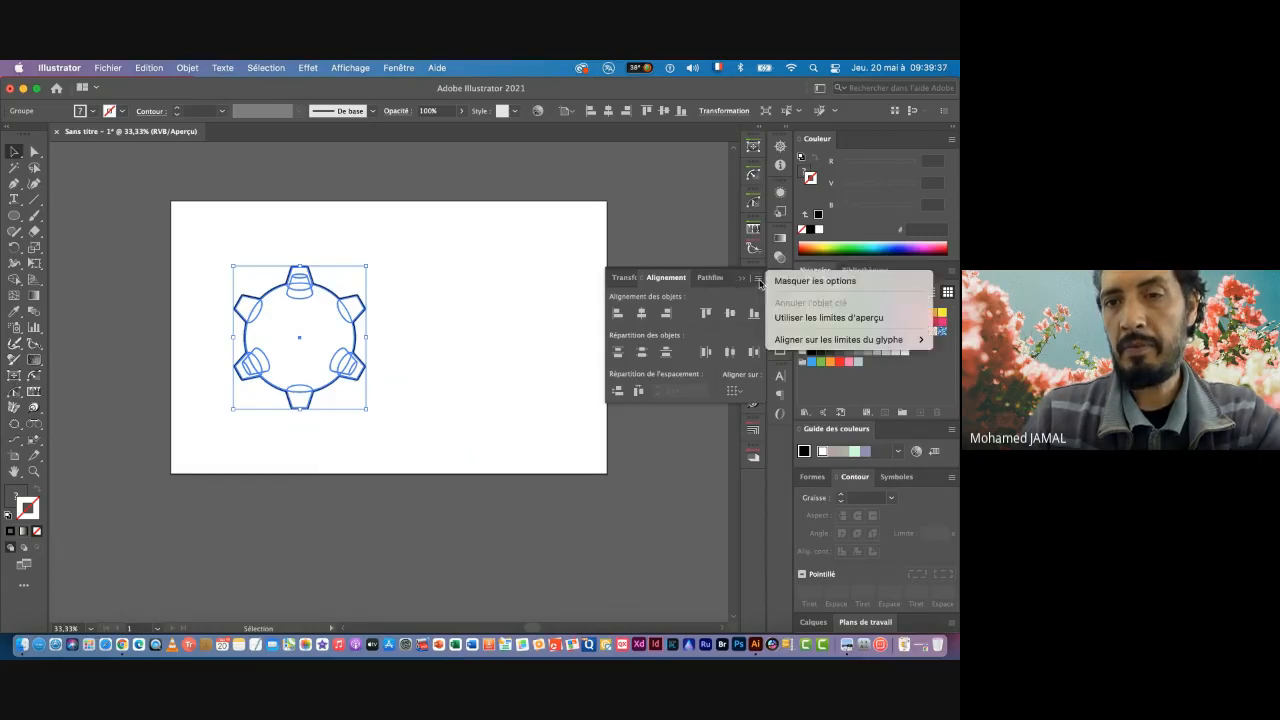
click(790, 281)
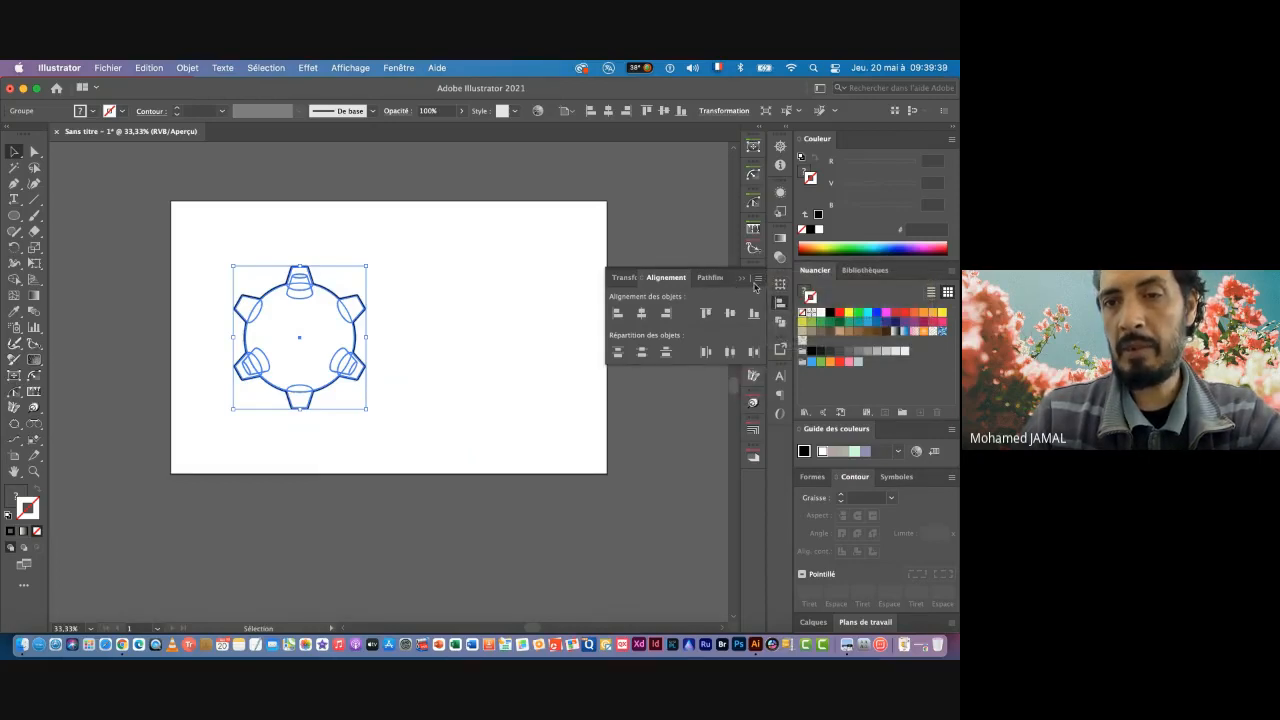
click(758, 278)
click(797, 286)
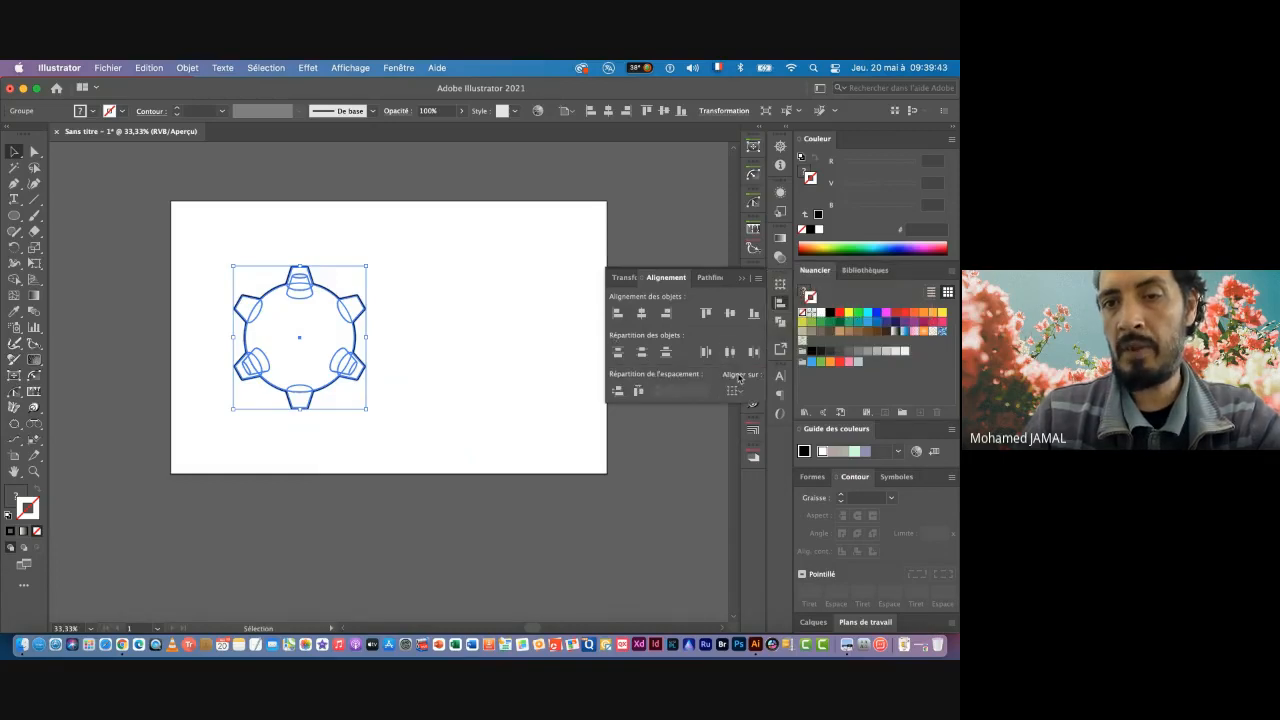
click(736, 391)
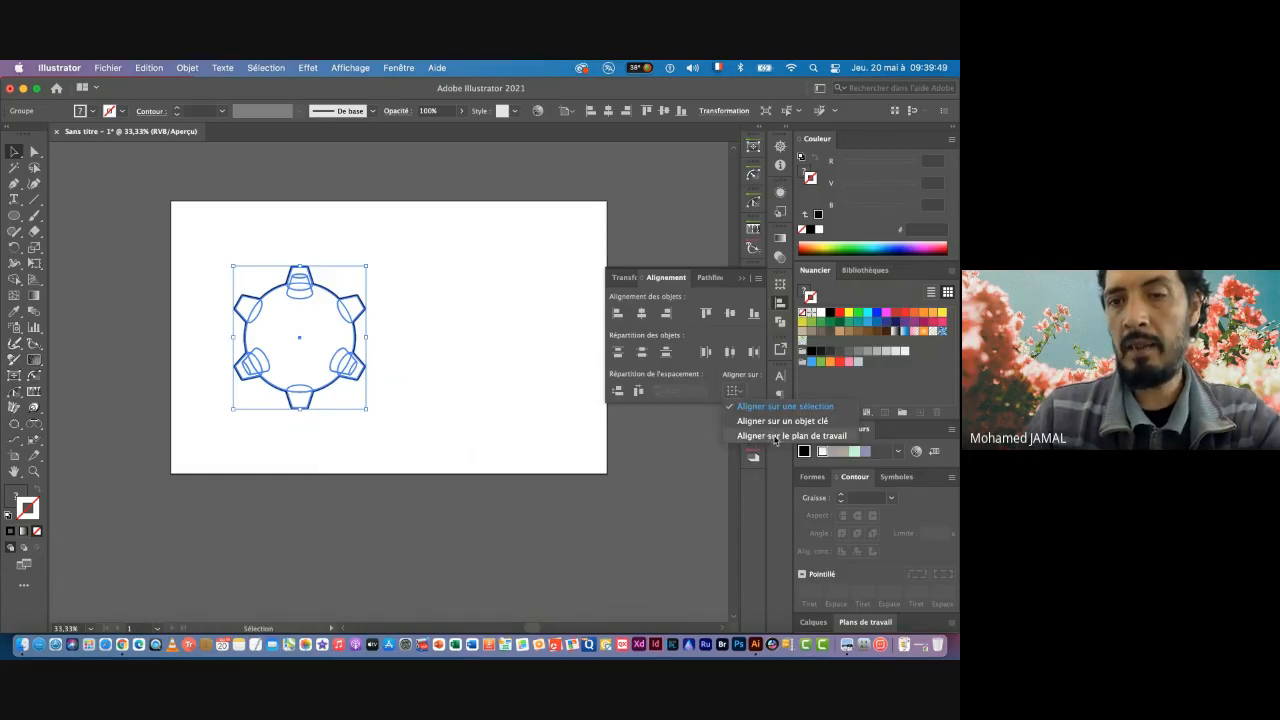
click(775, 437)
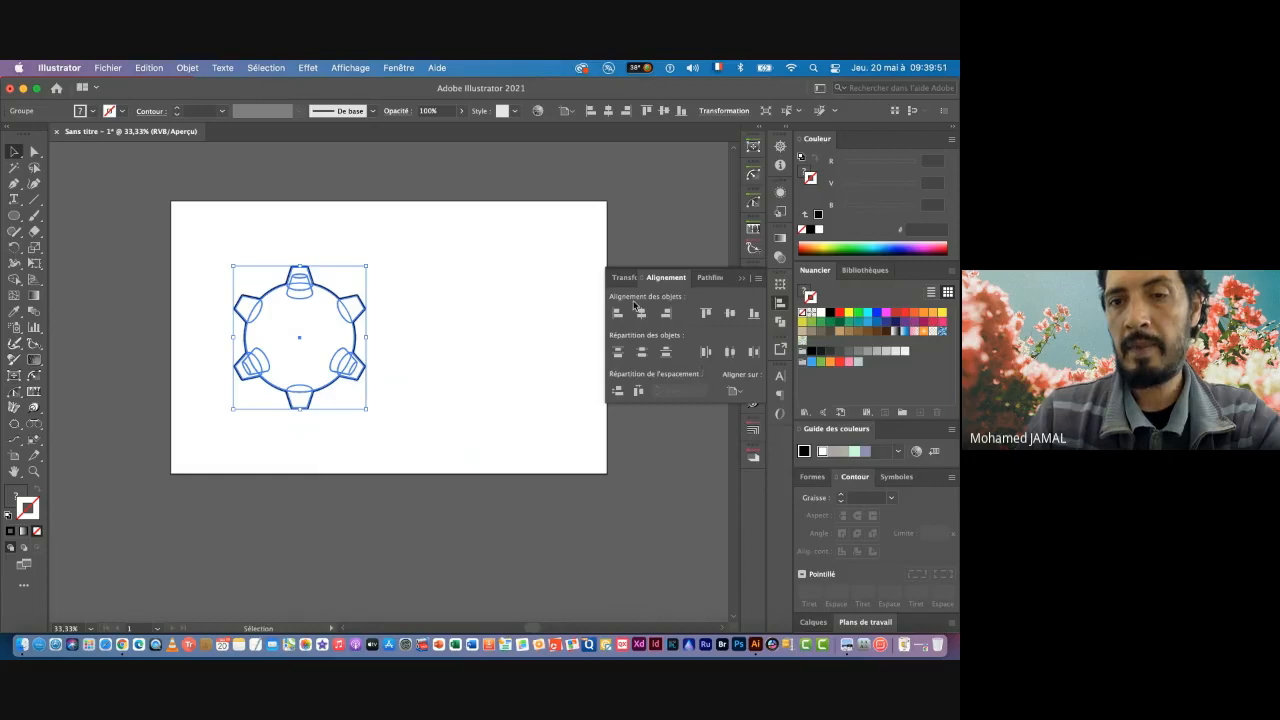
click(731, 314)
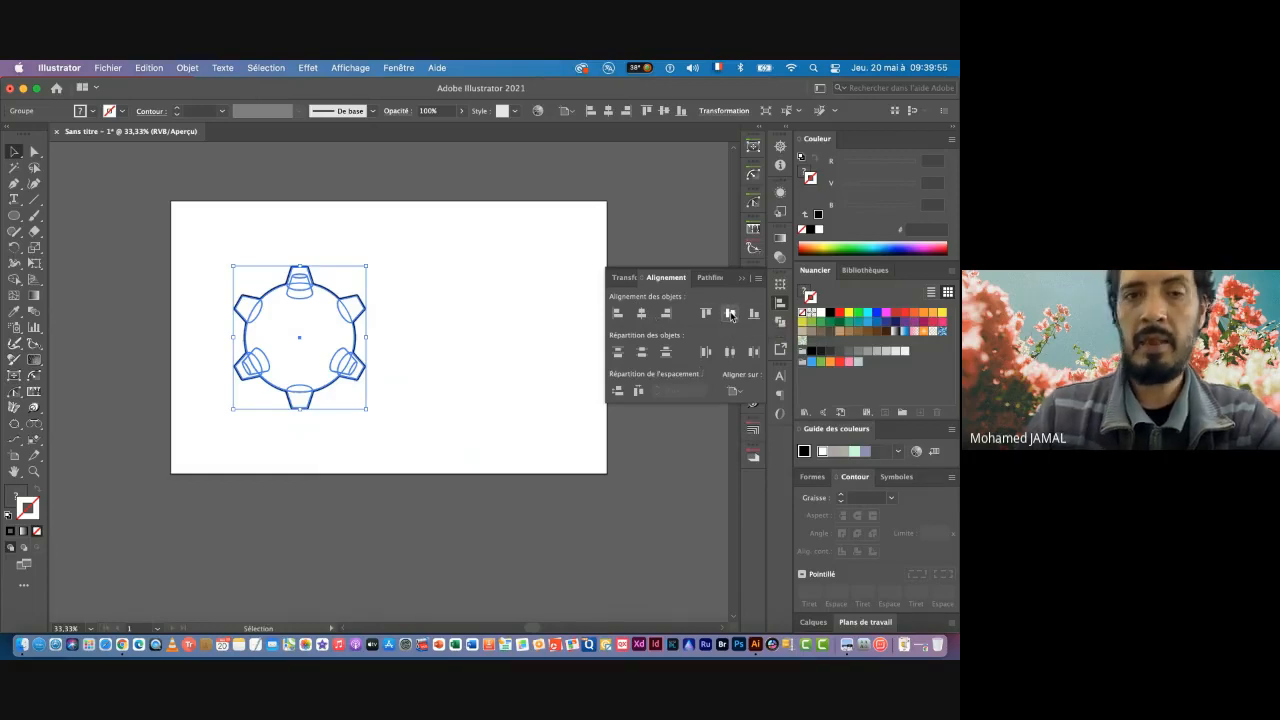
click(410, 307)
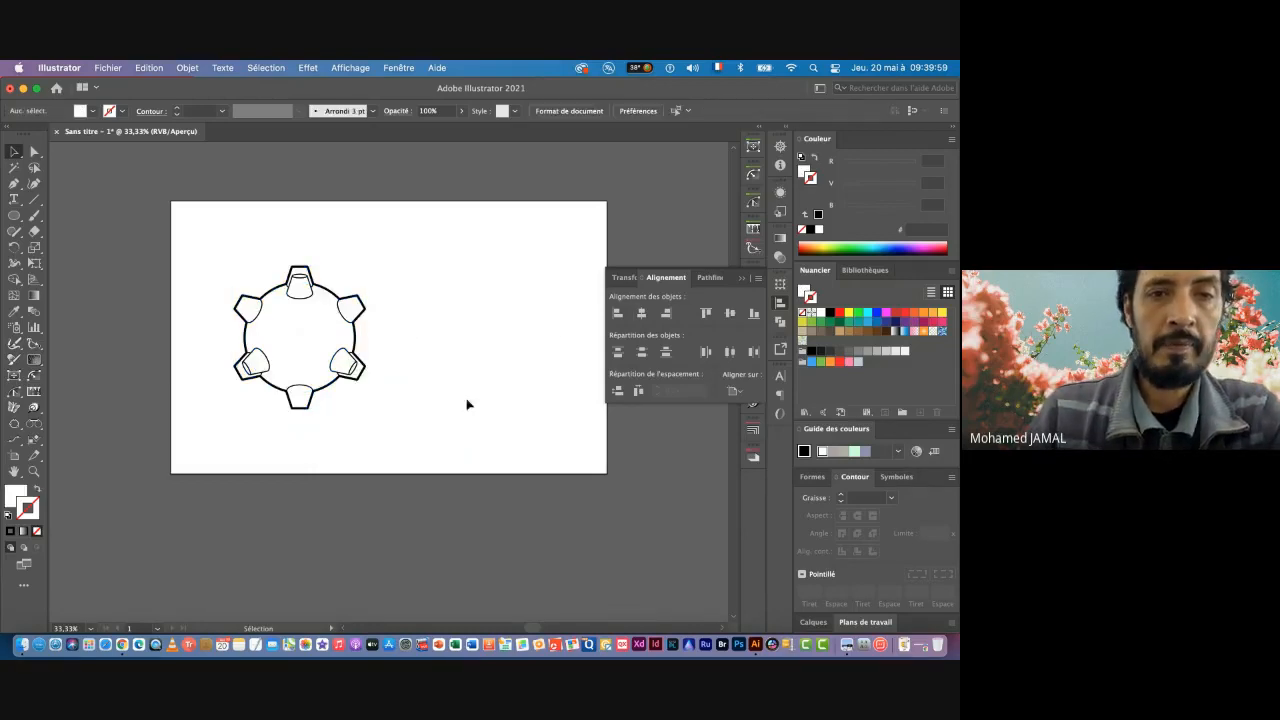
Step: Detach the group of shape tools (rectangle, ellipse, polygon, star) as a floating palette above the artboard
key(super+space)
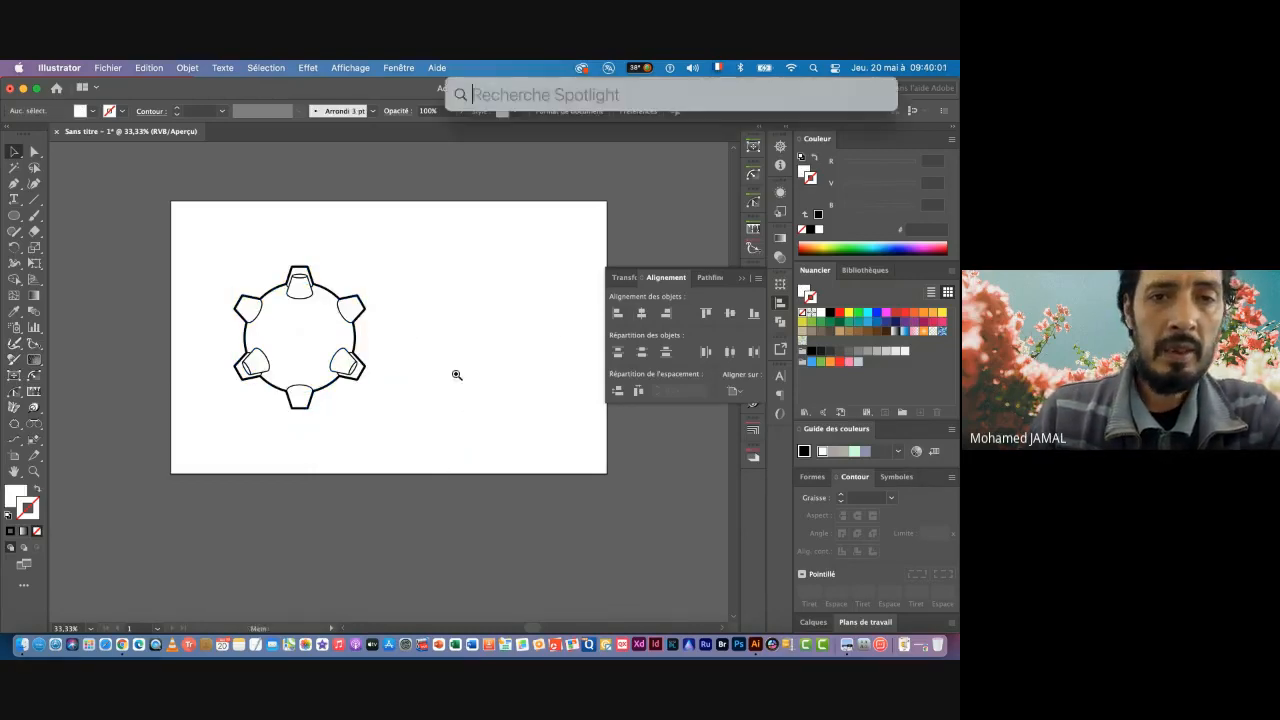
drag(457, 371, 560, 383)
drag(468, 313, 468, 347)
scroll(468, 347, up, 4)
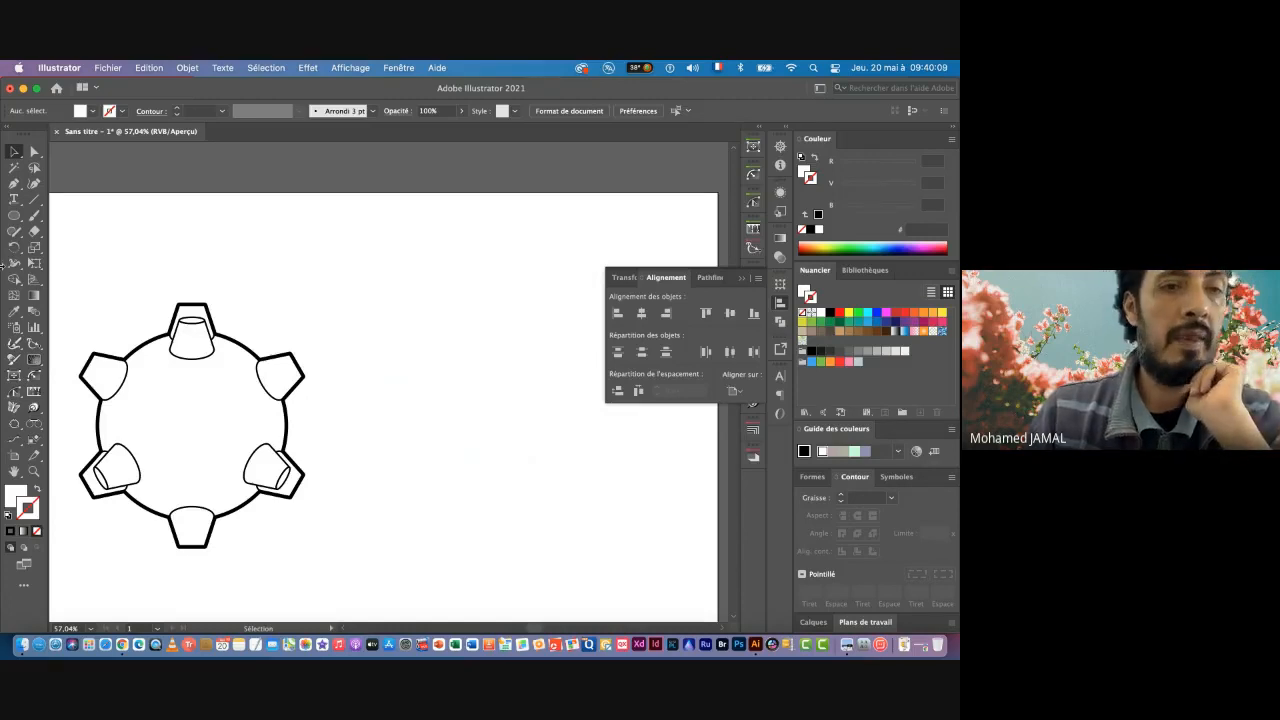
click(14, 215)
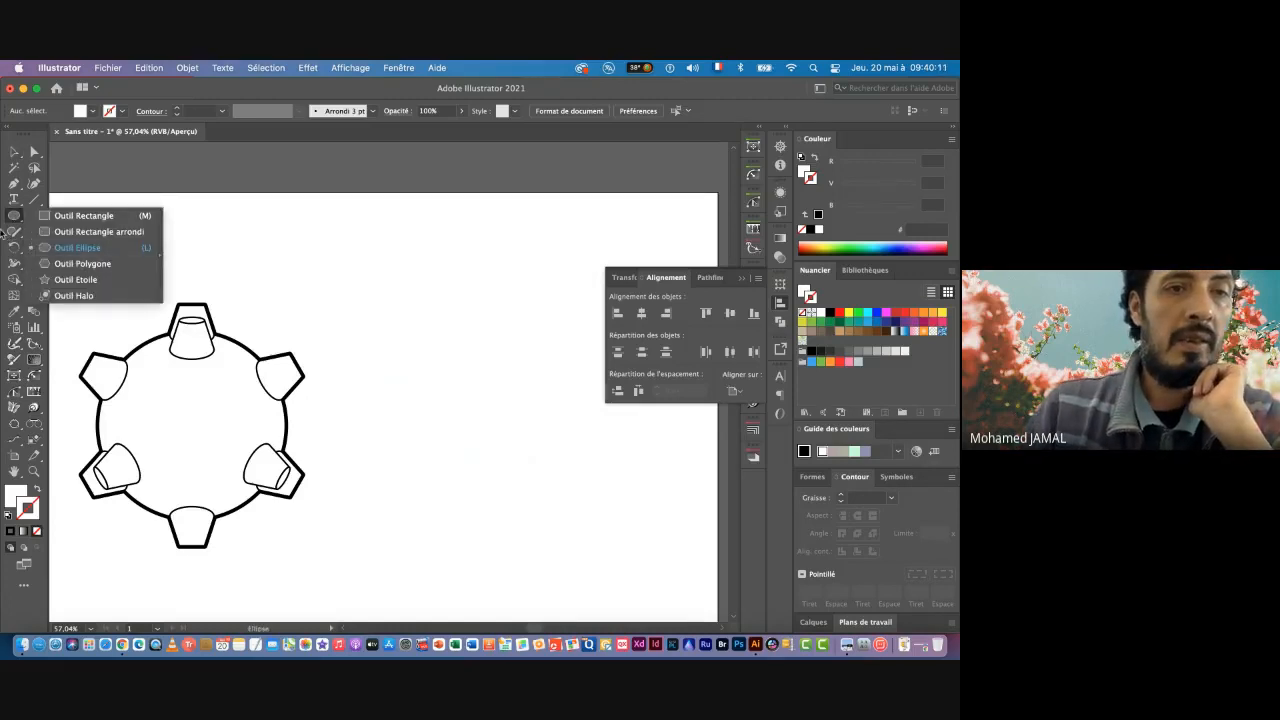
click(160, 260)
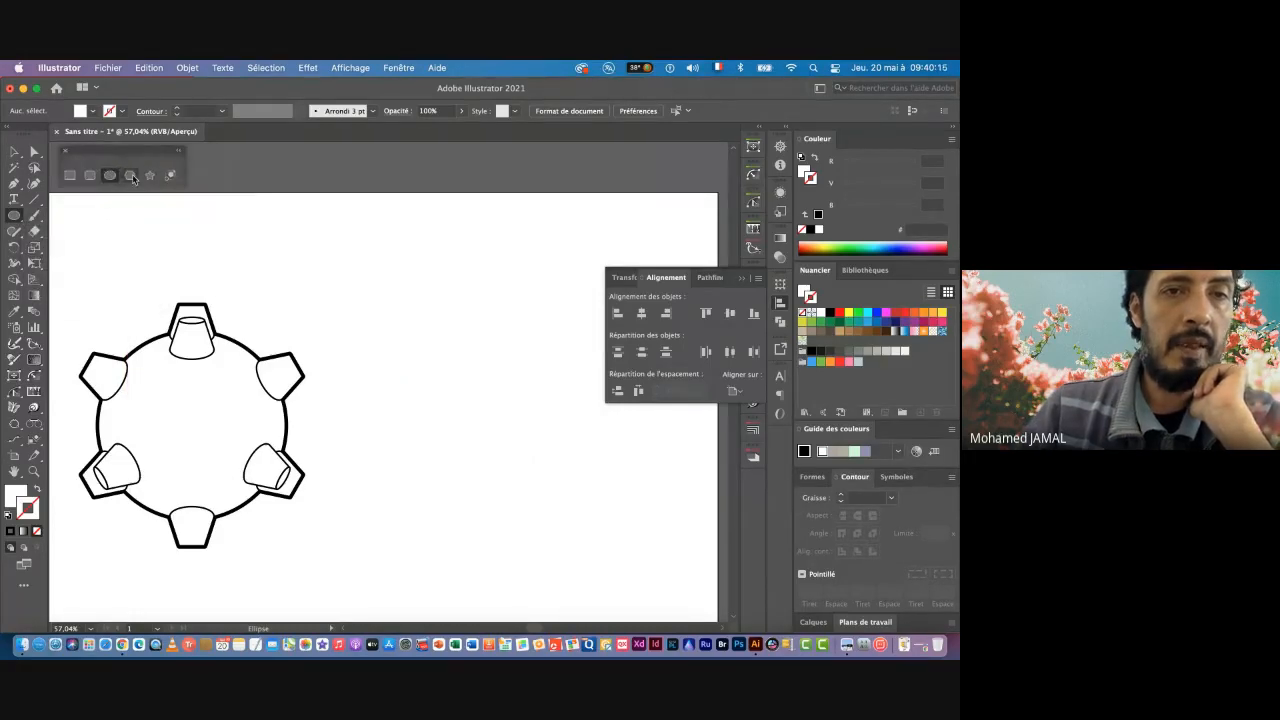
Step: Create a polygon with a 50 px radius and 3 sides in the empty area to the right of the emblem
click(129, 175)
click(421, 316)
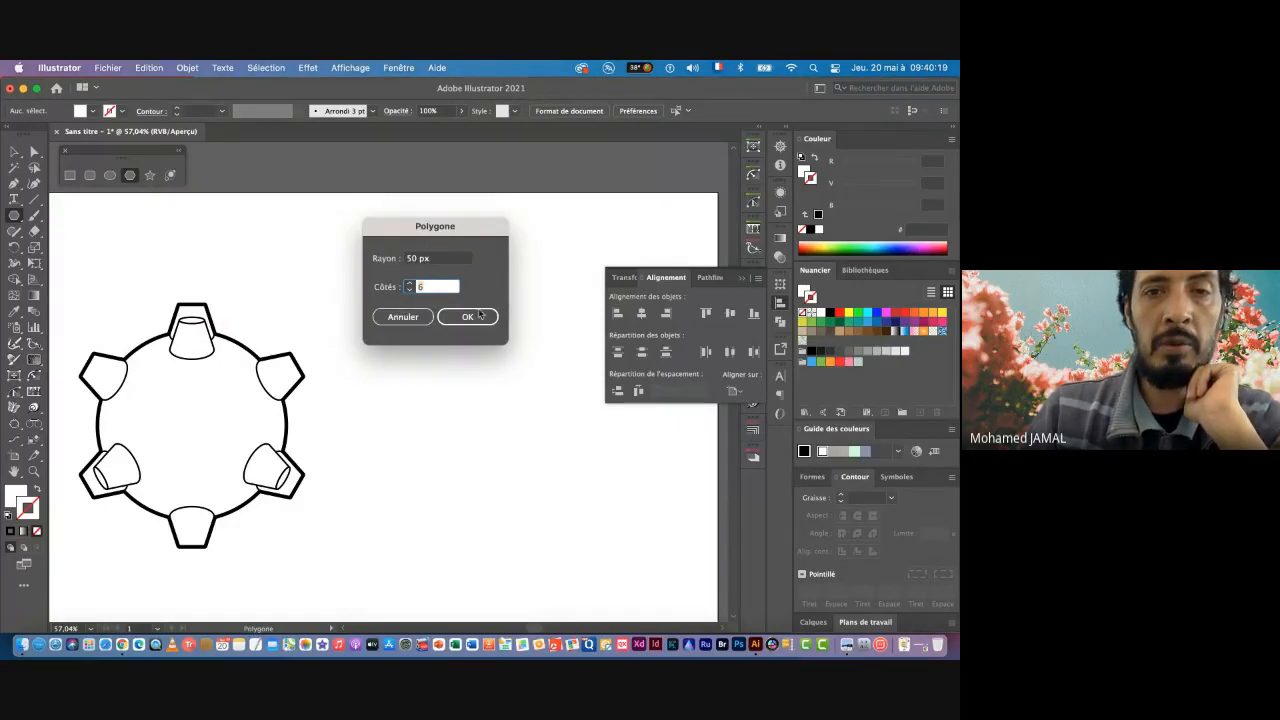
click(409, 290)
click(409, 291)
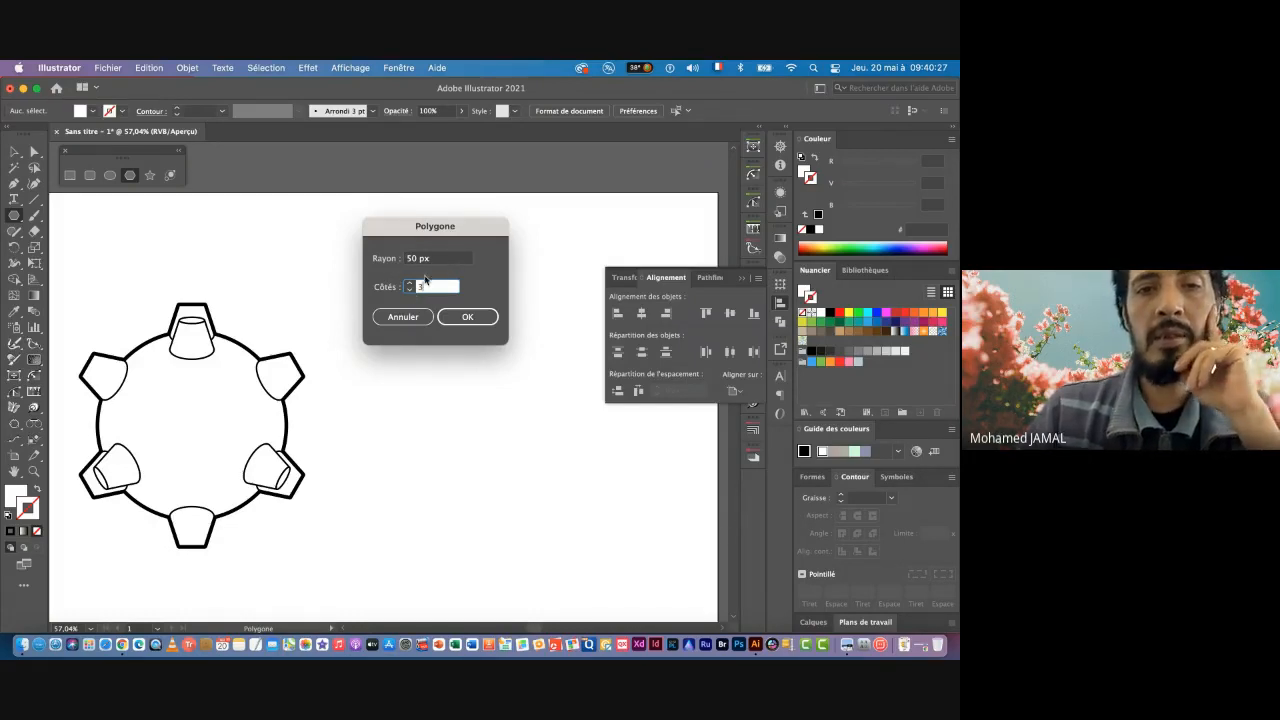
click(468, 318)
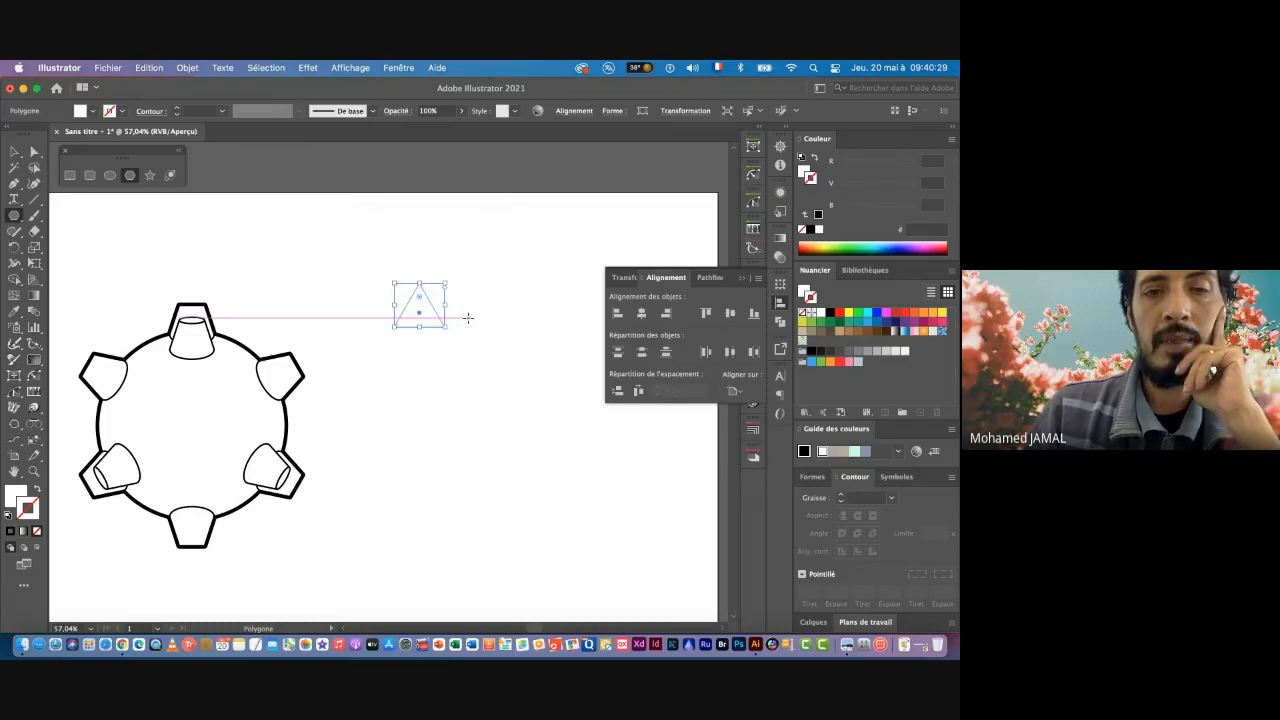
Step: Reset the triangle to the default fill and stroke colours and swap them for a black fill and white stroke
click(8, 514)
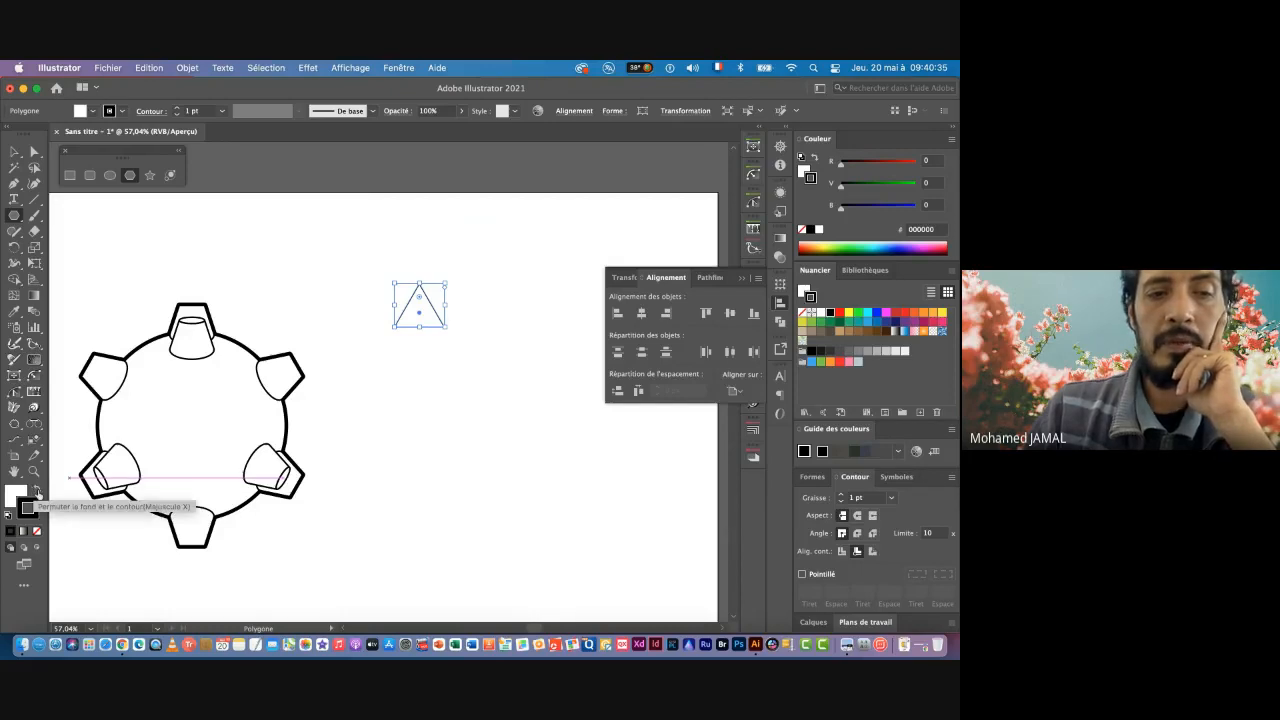
click(37, 490)
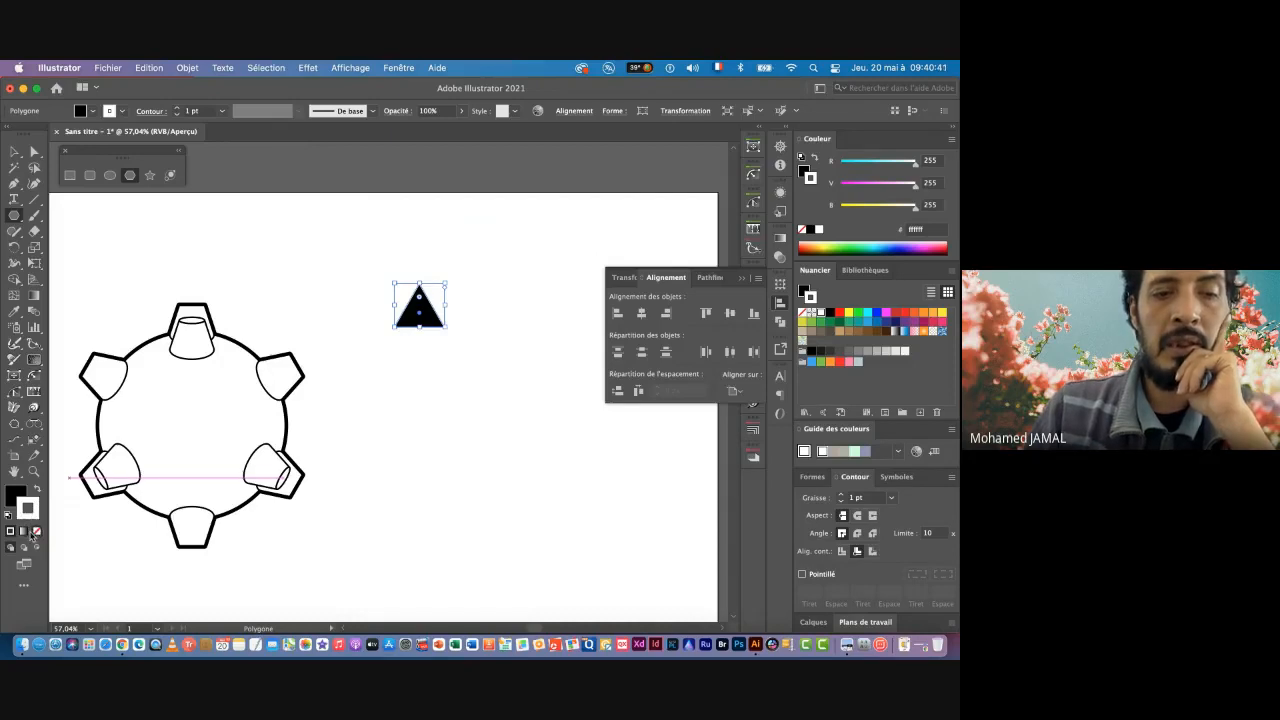
Step: Remove the stroke from the black triangle
click(37, 533)
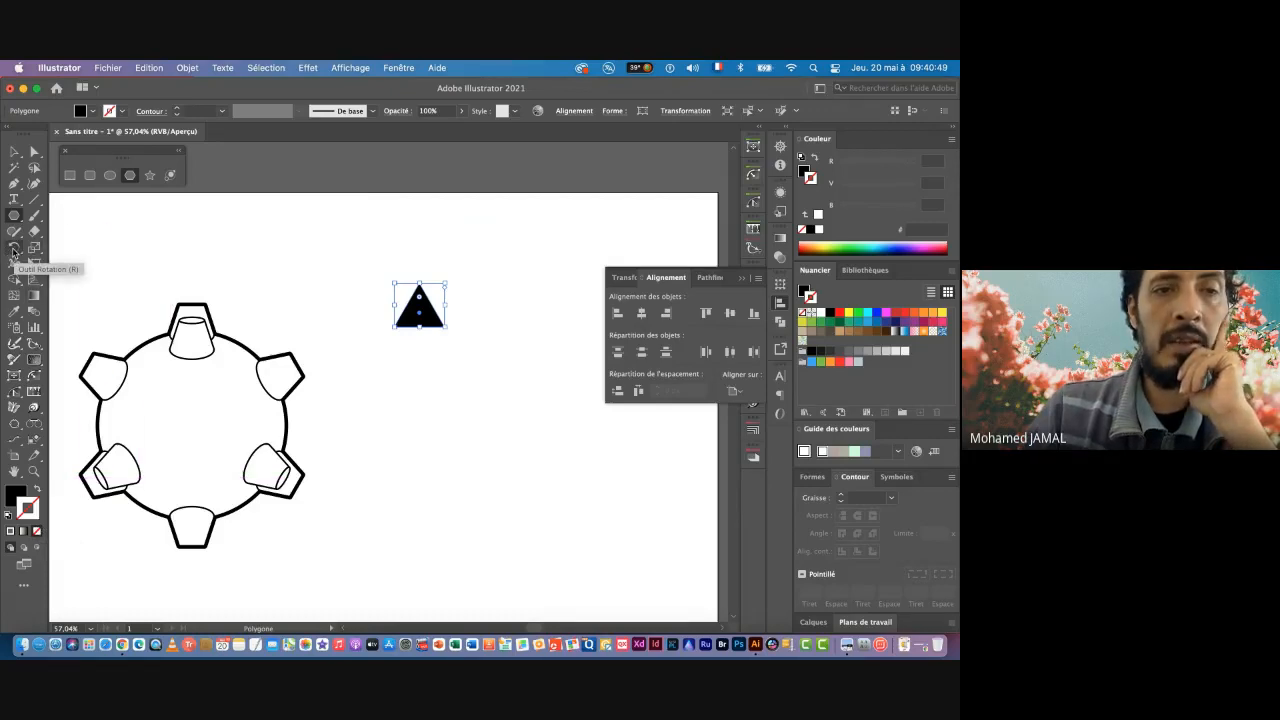
click(14, 252)
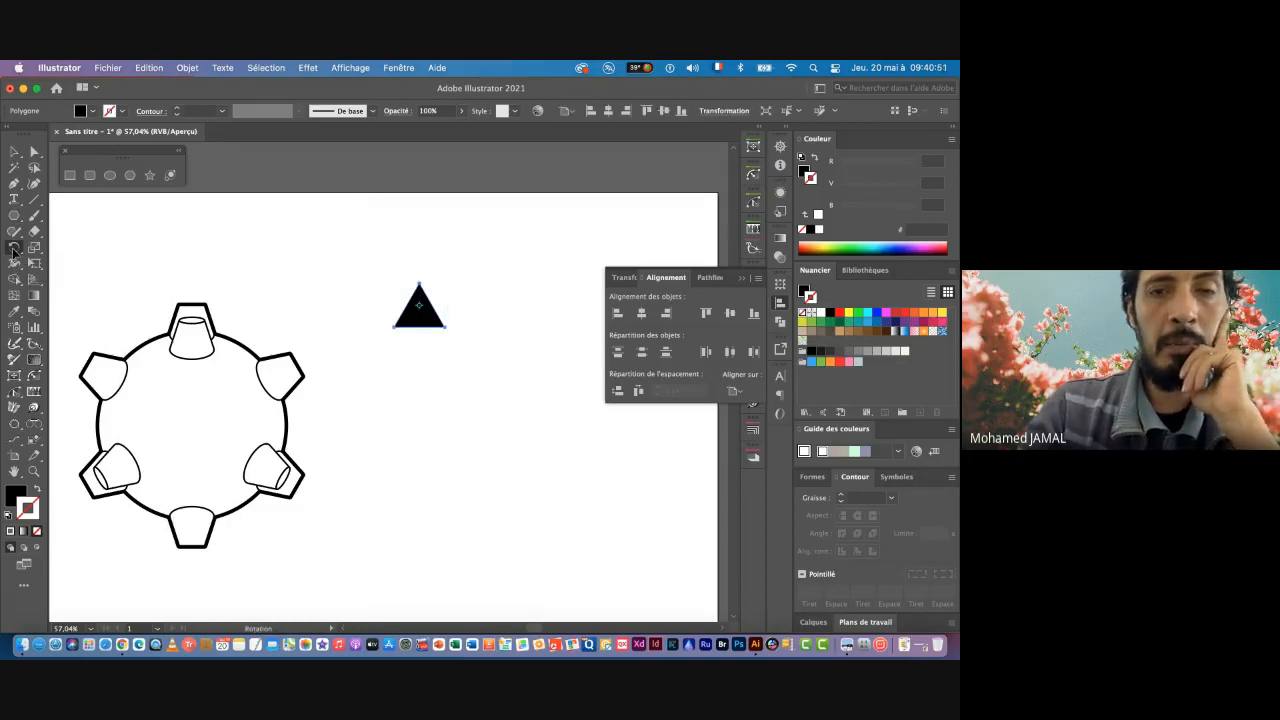
double_click(14, 252)
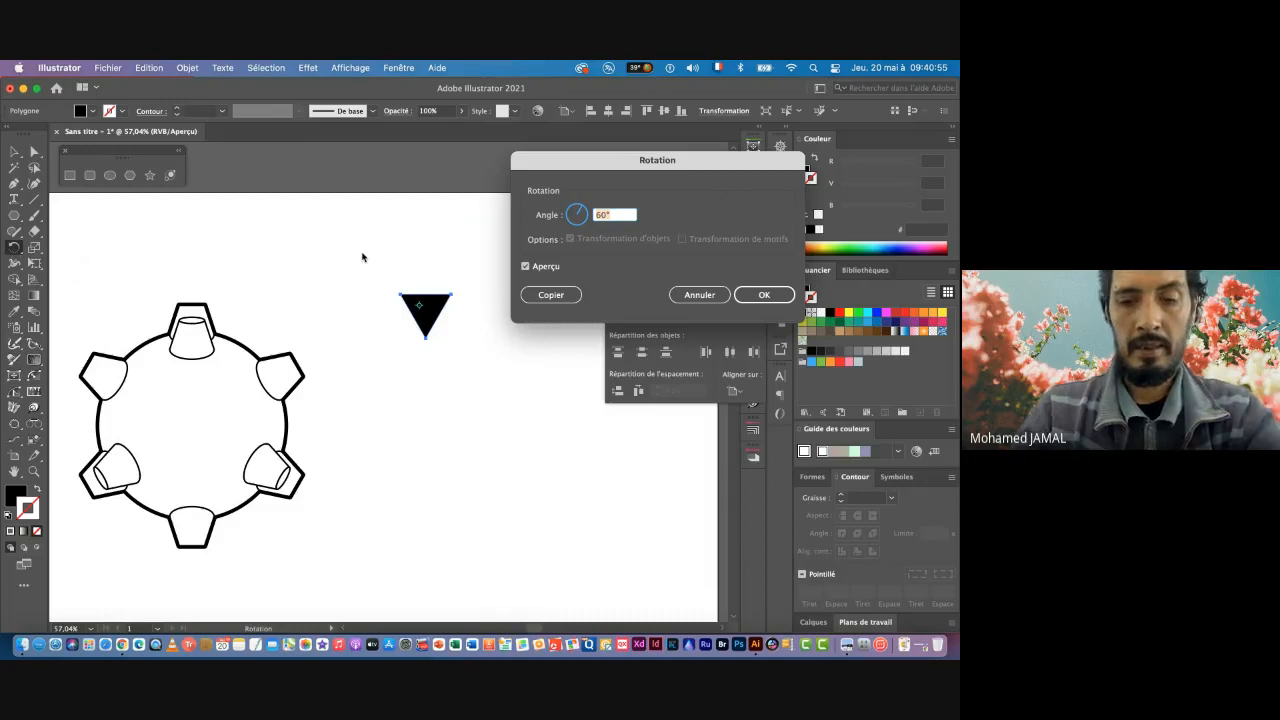
text(90)
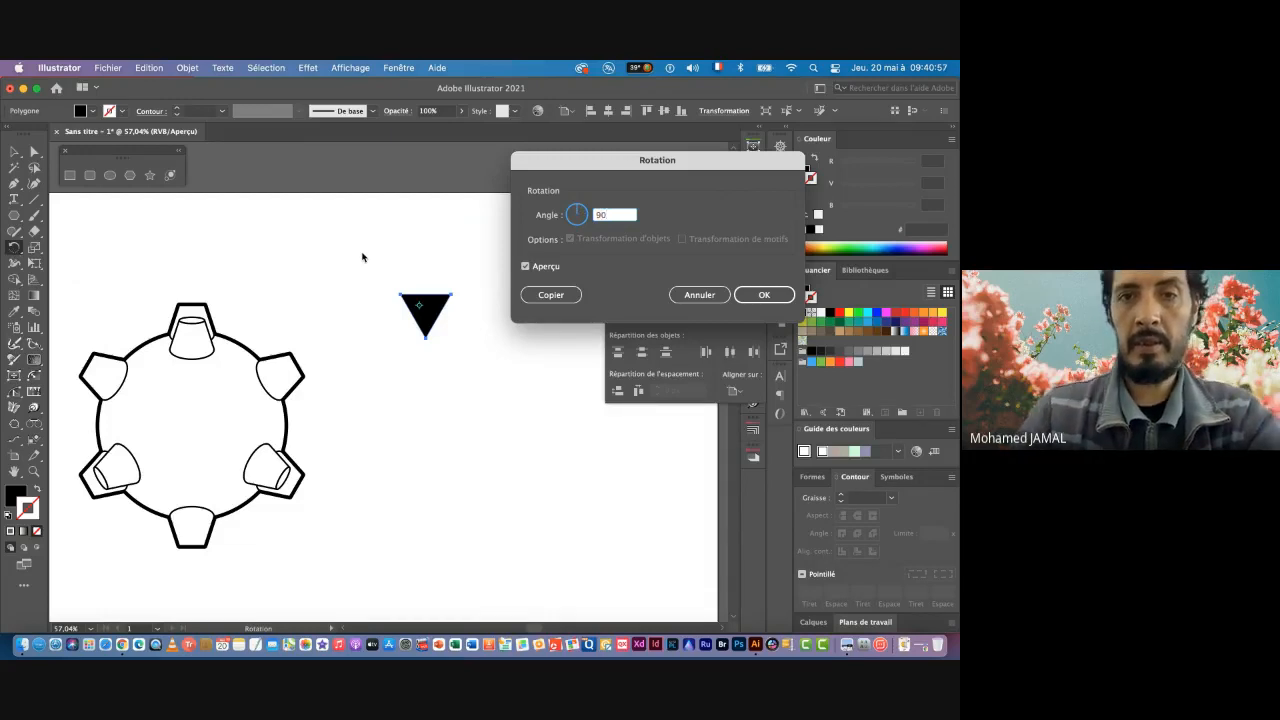
key(Tab)
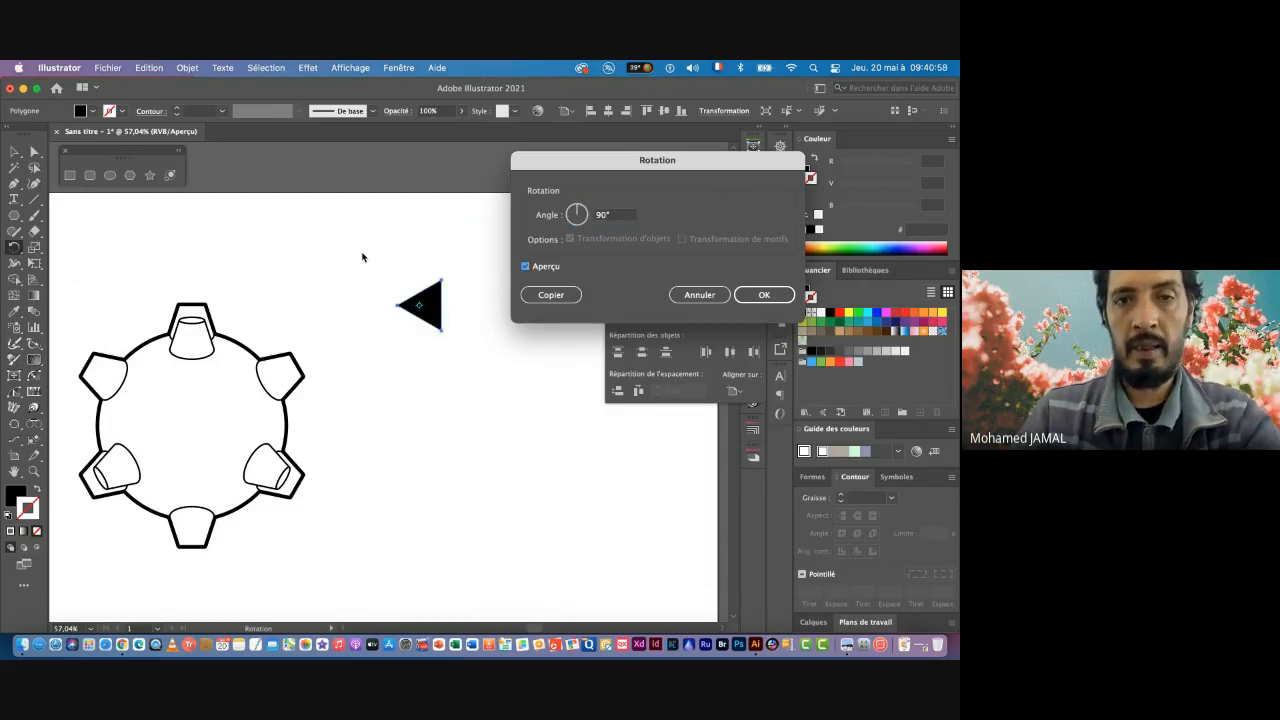
click(614, 215)
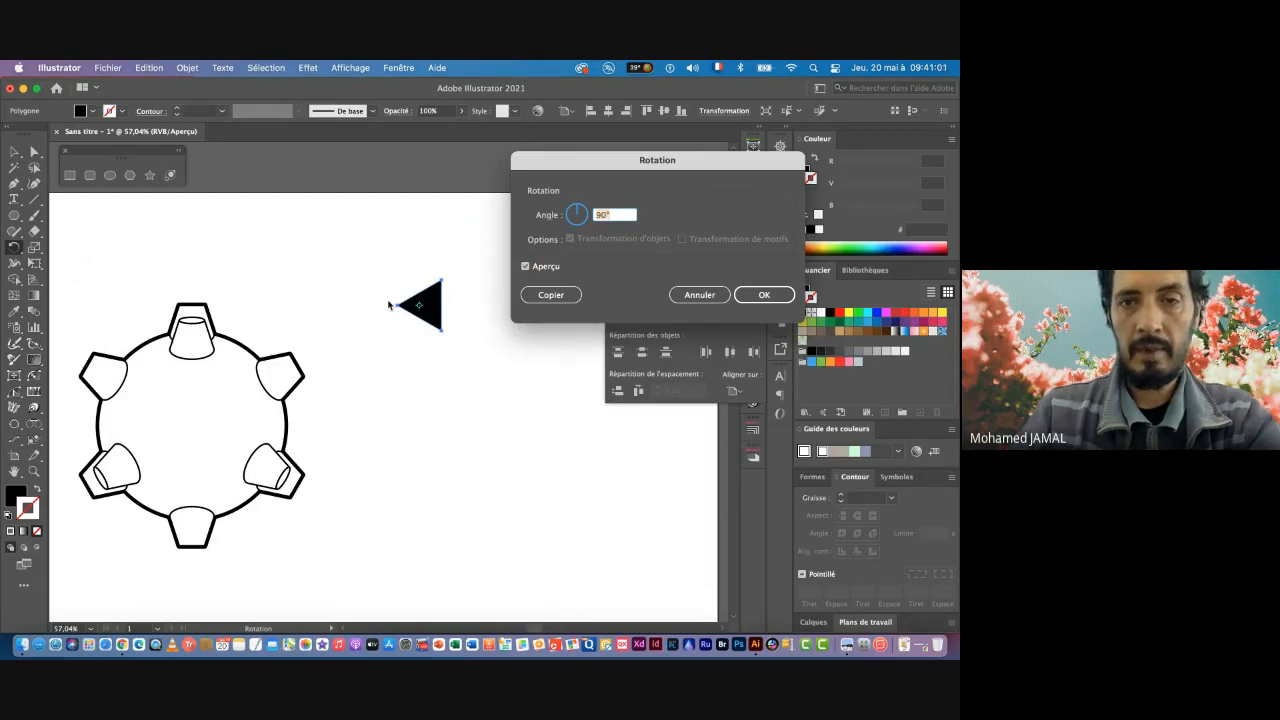
key(Tab)
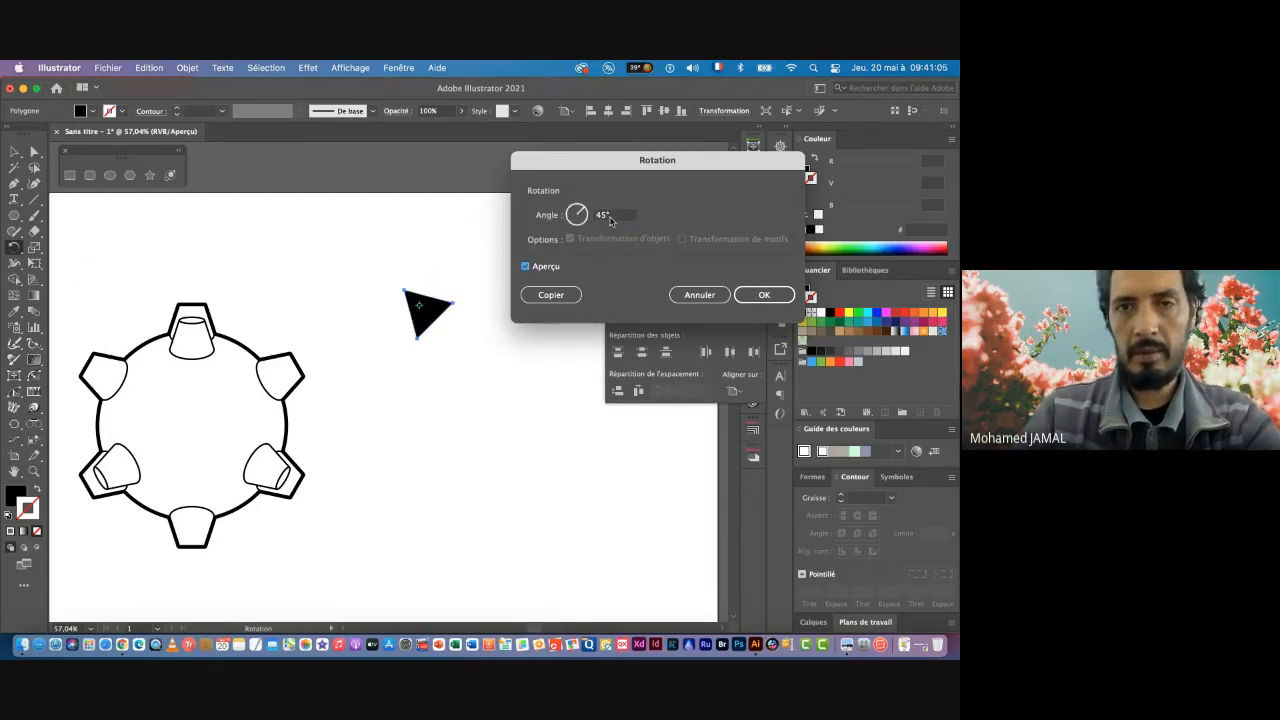
drag(613, 216, 569, 220)
text(40)
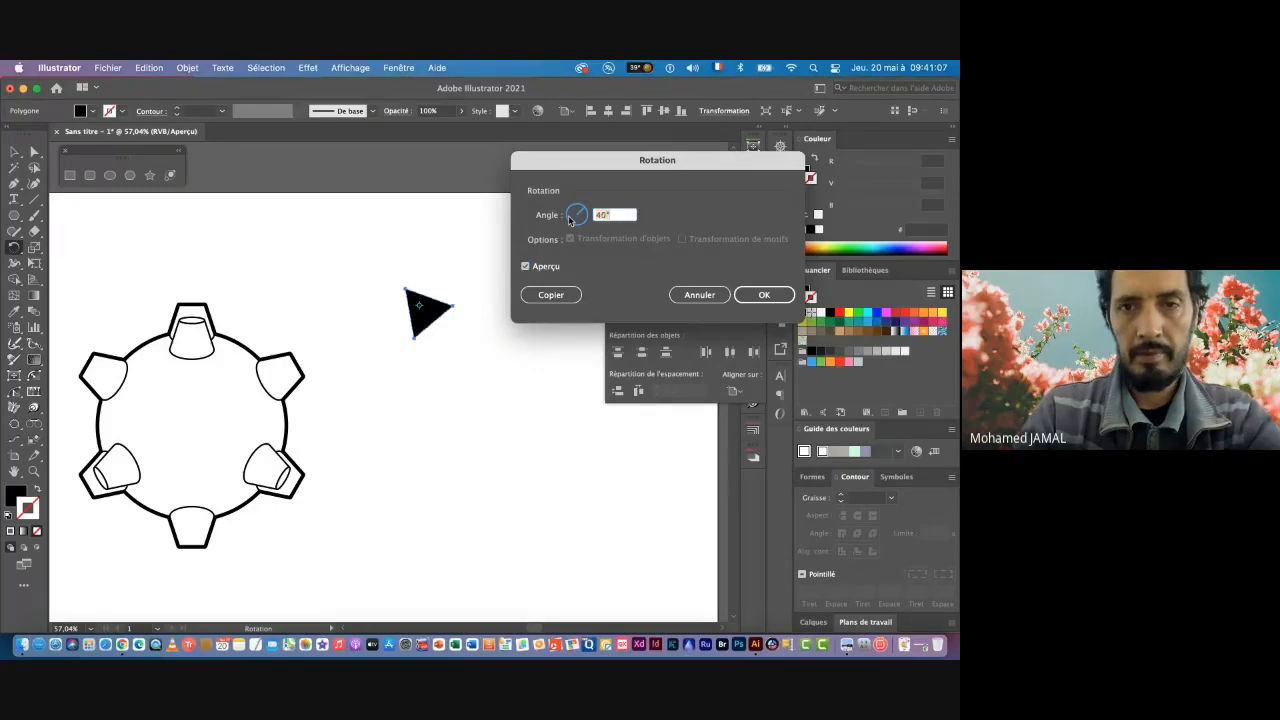
key(shift+Down)
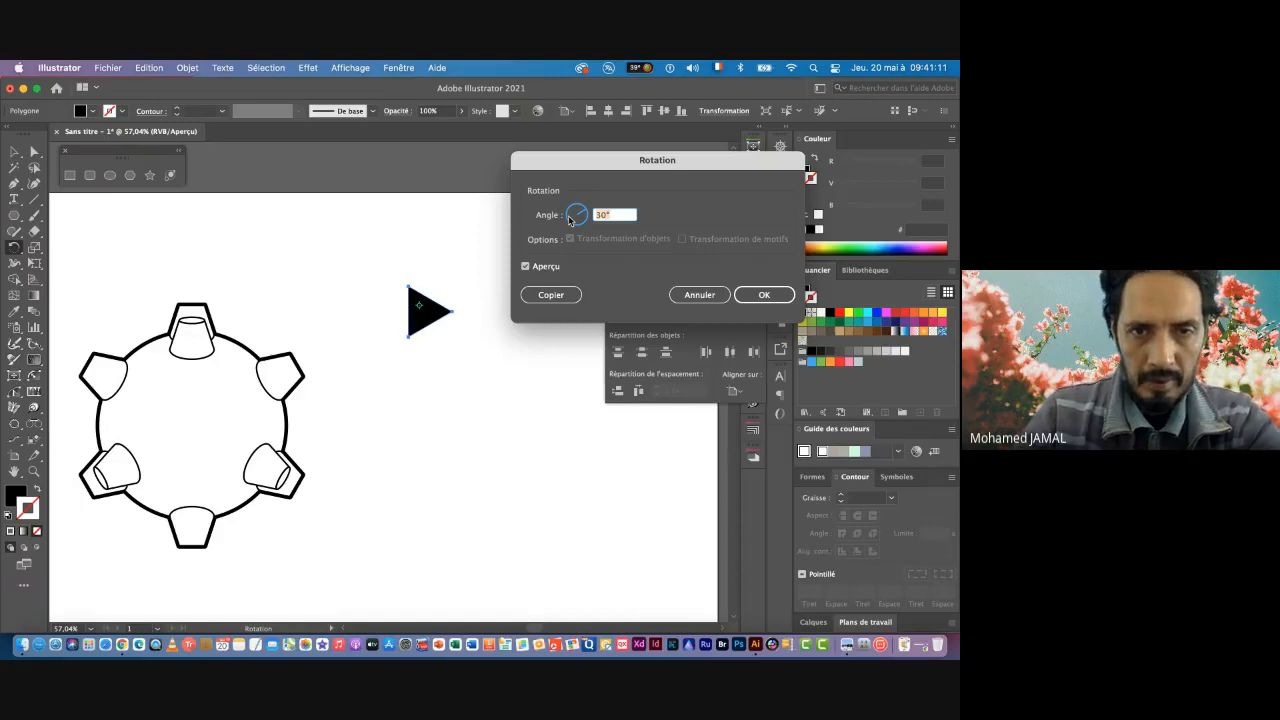
click(690, 295)
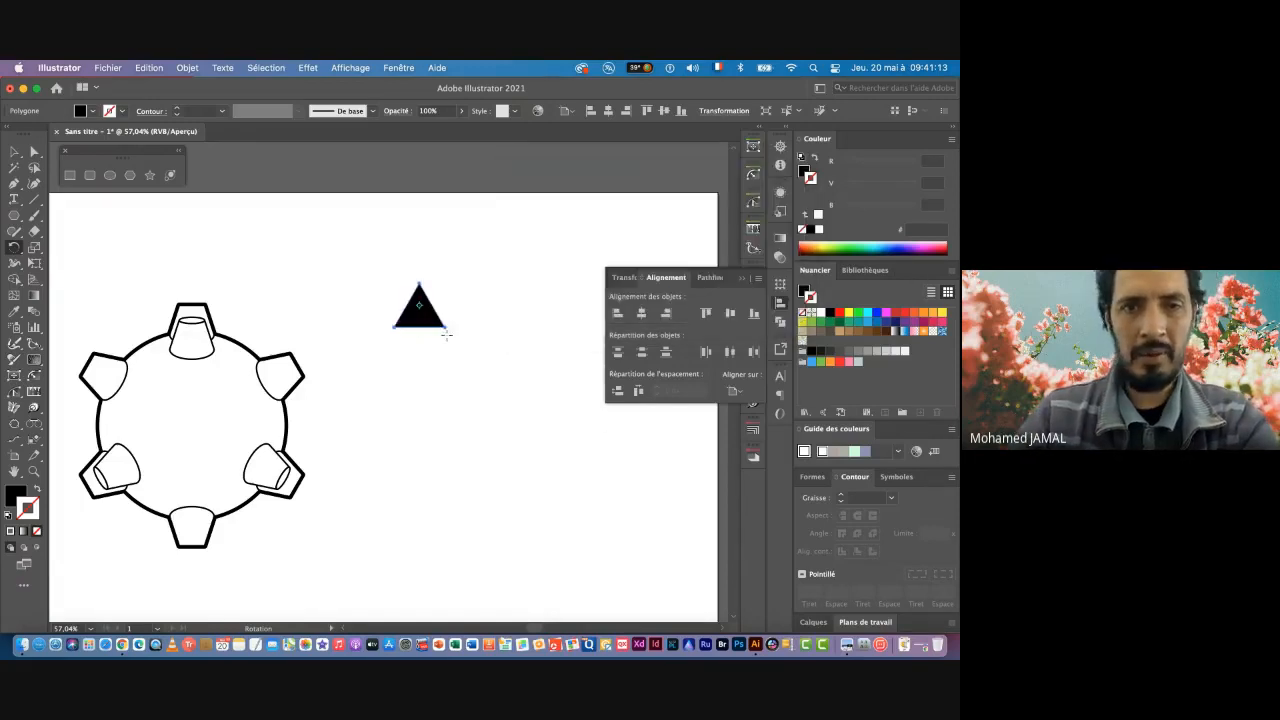
Step: Rotate the triangle freehand to 270° so that it points to the right
drag(438, 270, 511, 334)
click(16, 153)
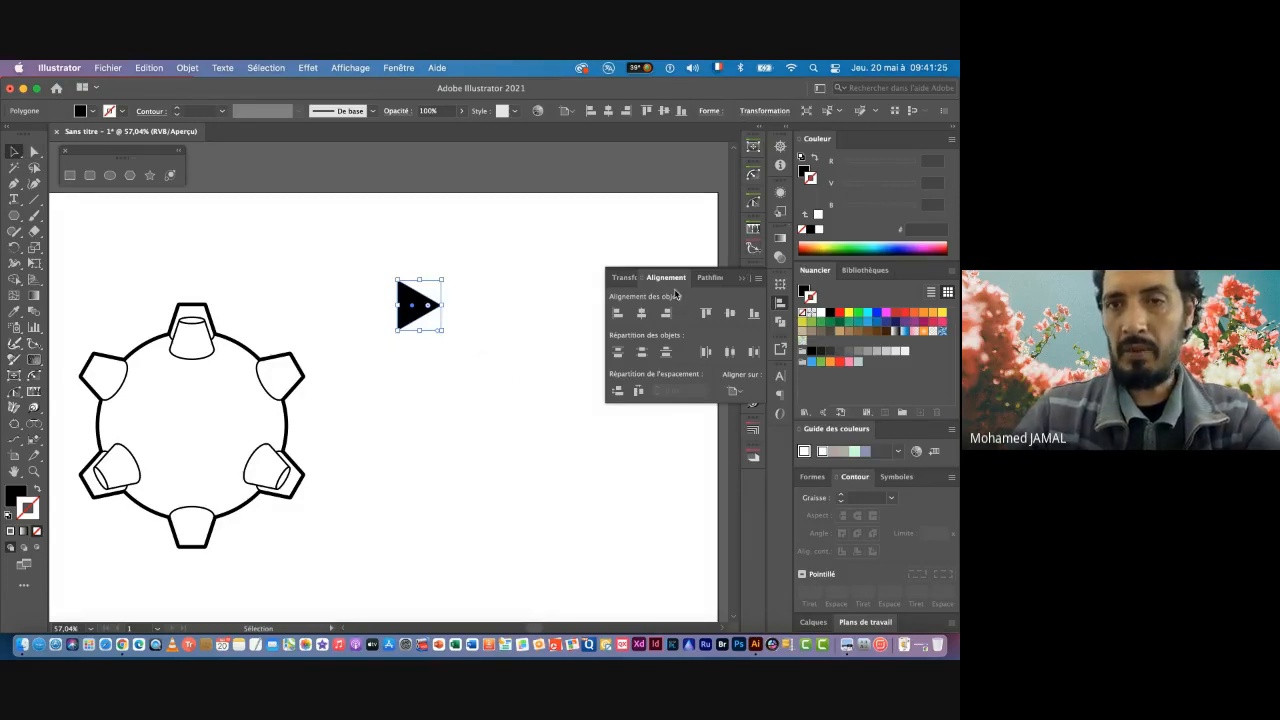
Step: Resize the triangle to 100 px wide and 30 px high without keeping its proportions
click(623, 277)
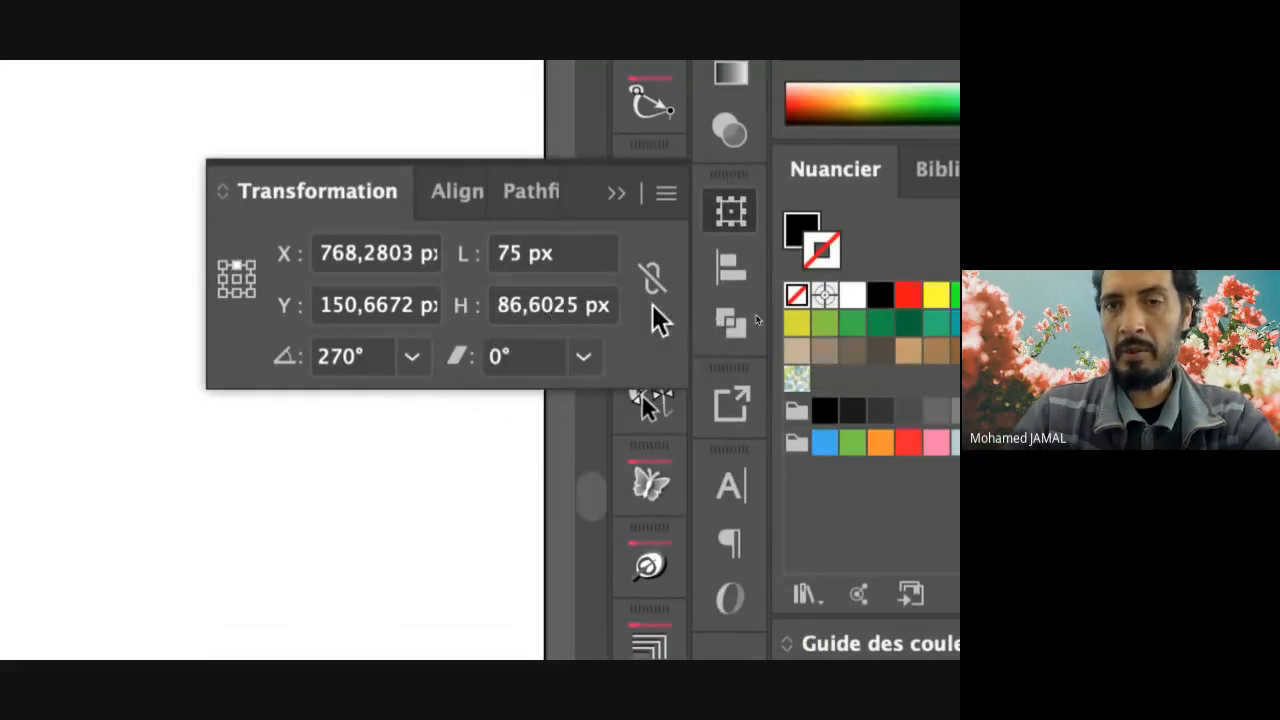
click(651, 280)
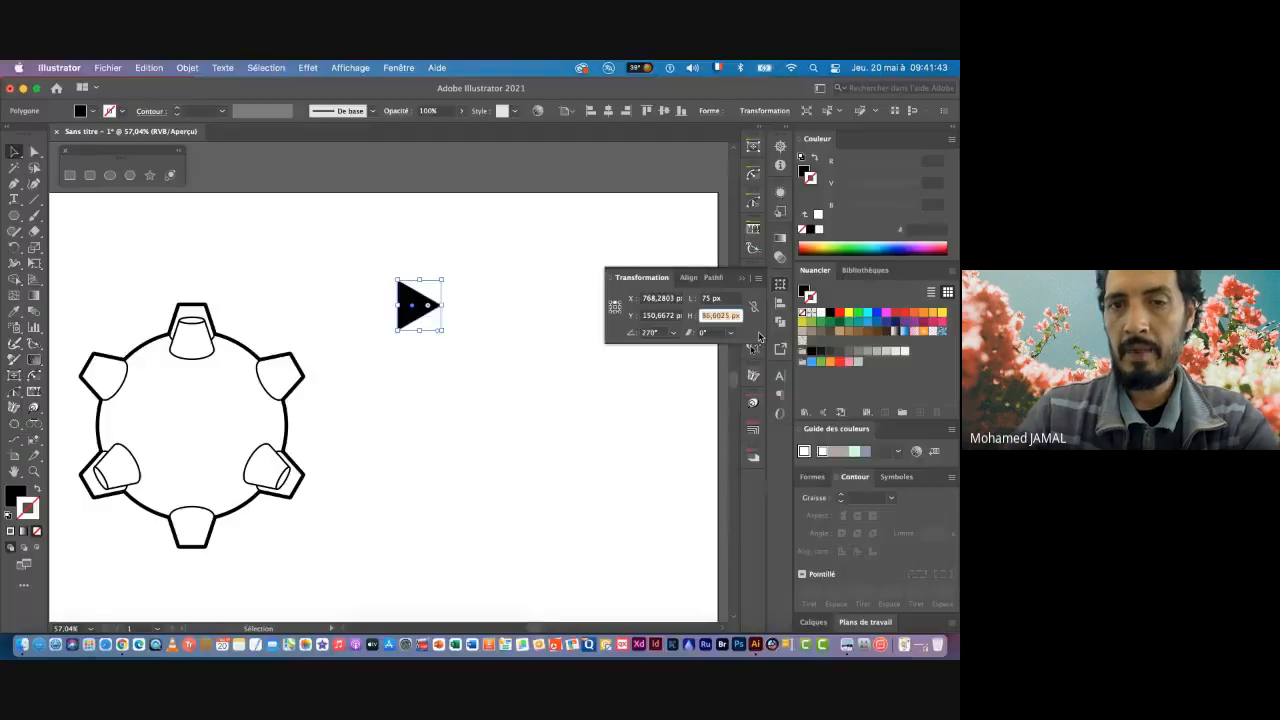
click(718, 298)
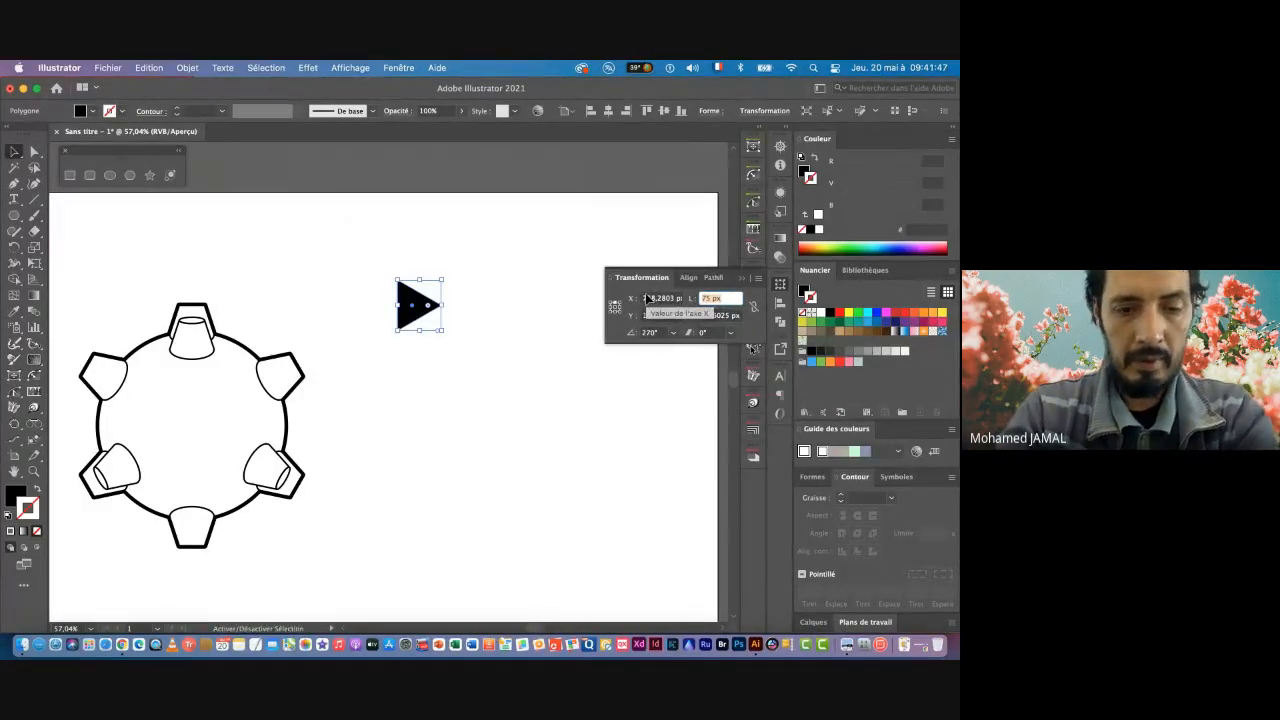
text(100)
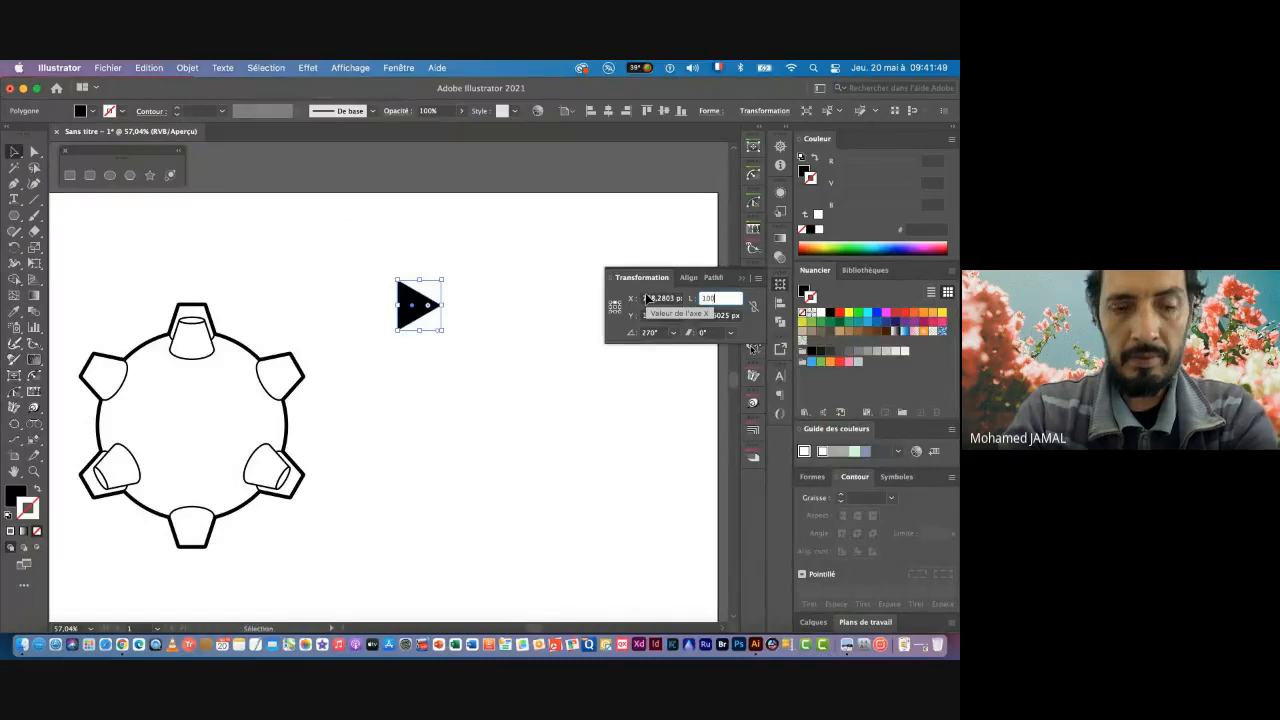
key(Return)
key(Tab)
text(80)
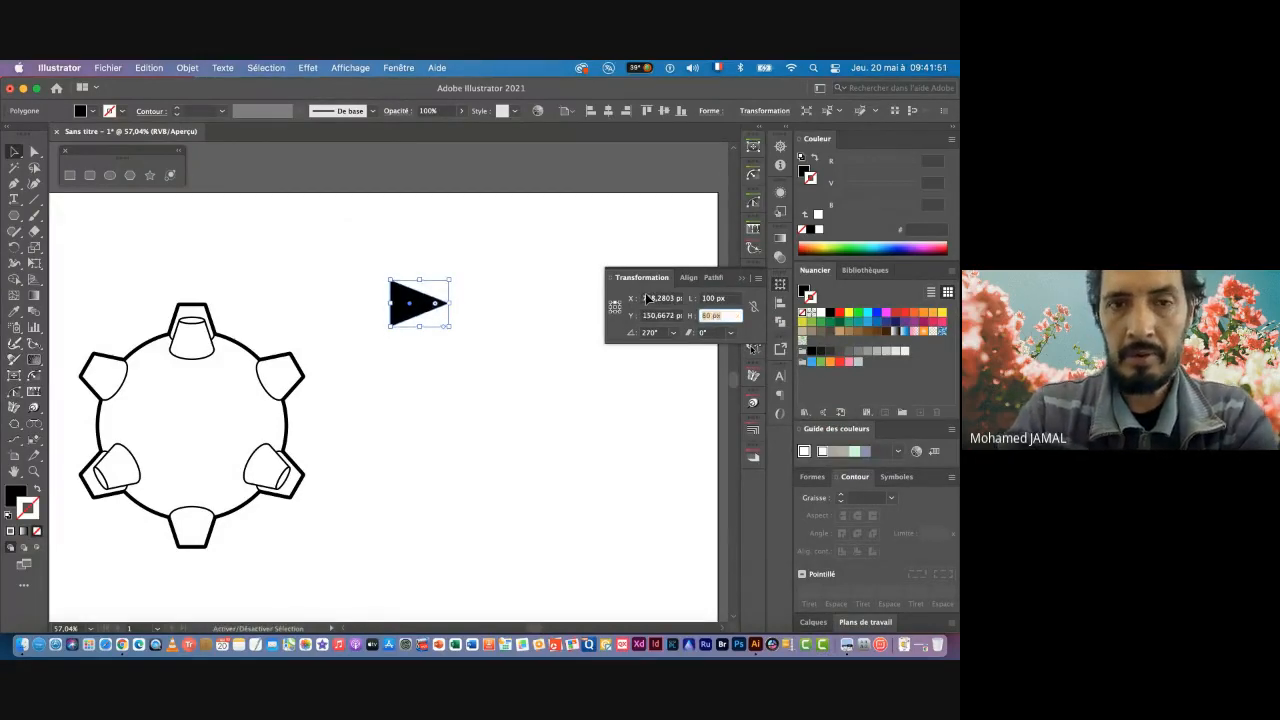
key(Return)
text(30)
key(Return)
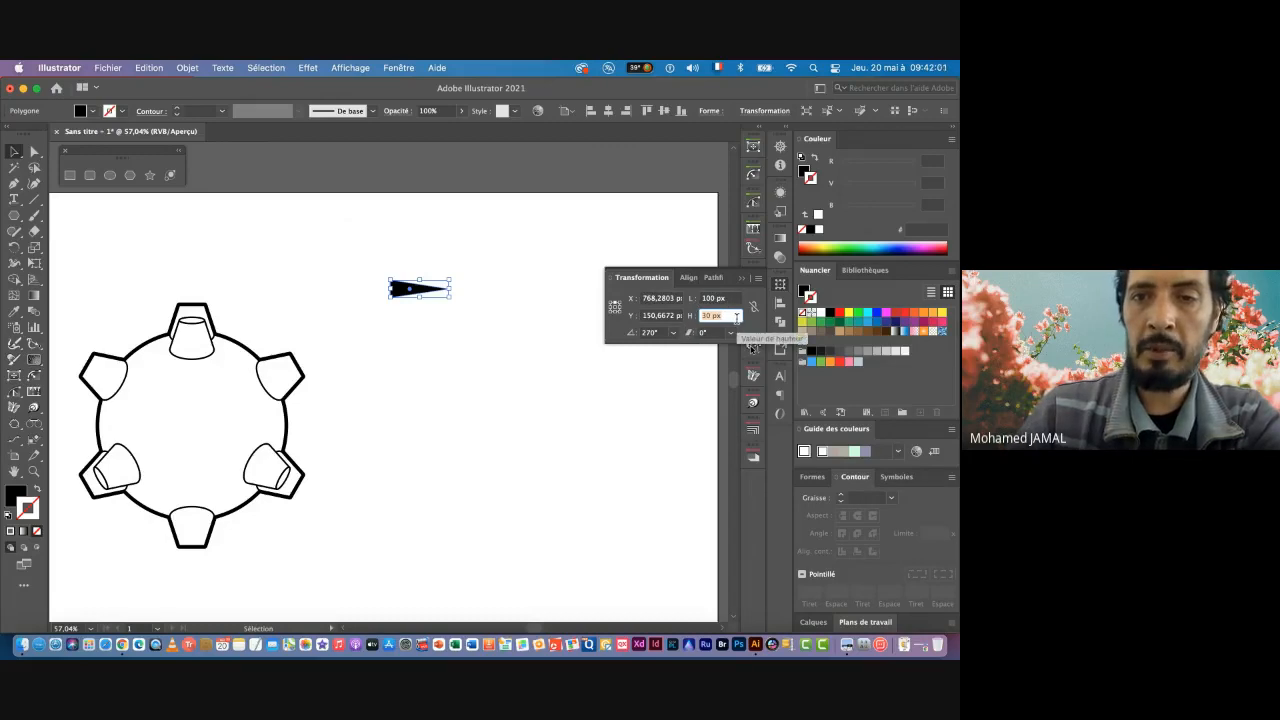
click(15, 153)
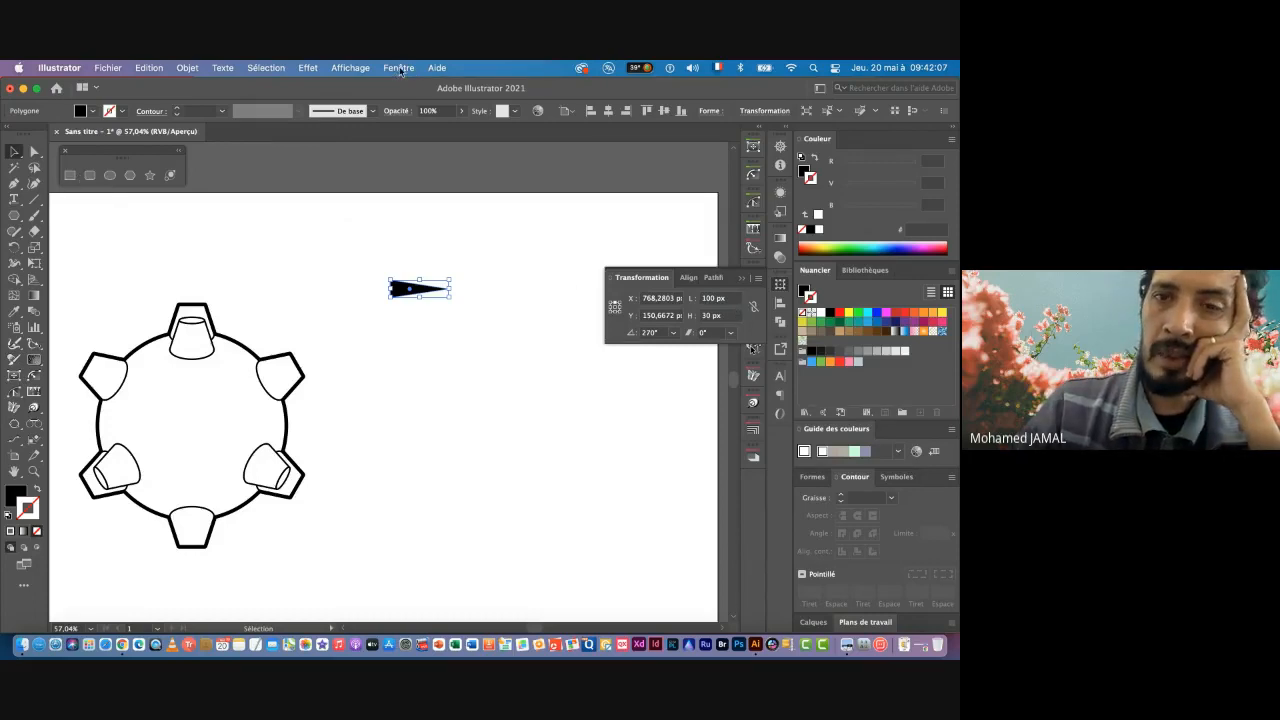
click(743, 278)
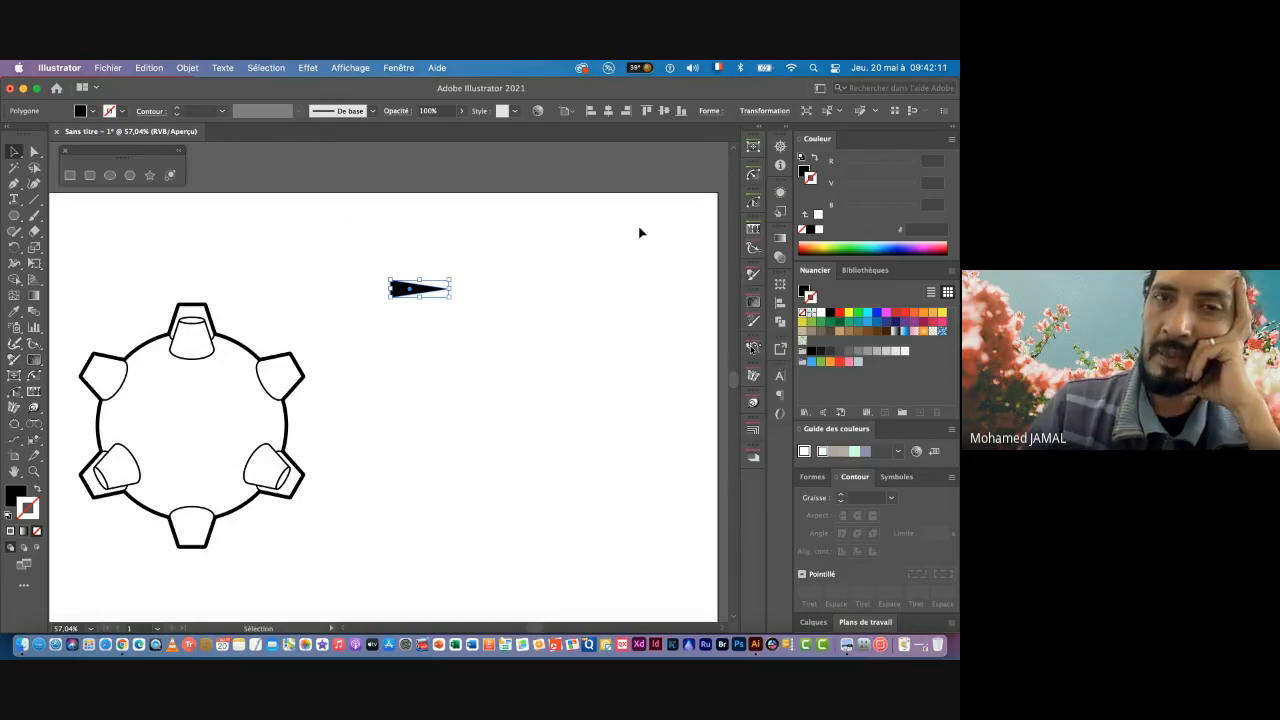
Step: Show the Formes brush list in place of the Guide des couleurs and enlarge it to display all brushes
click(396, 67)
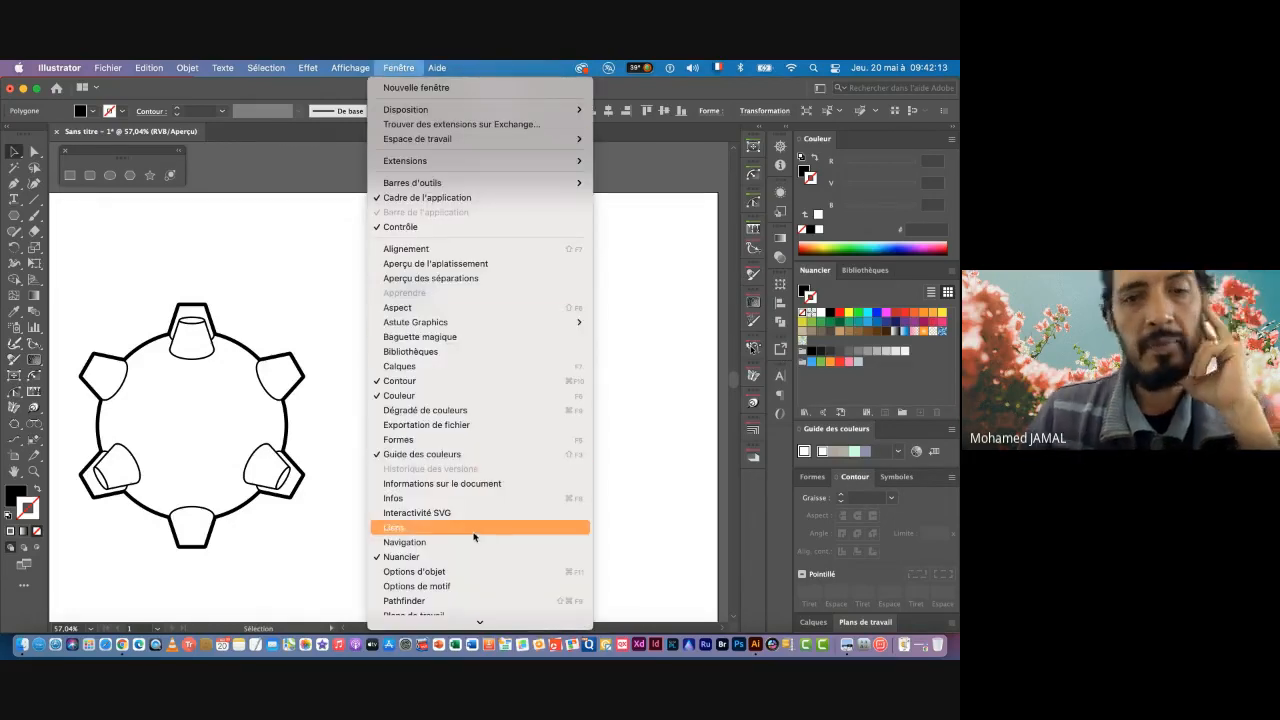
click(430, 442)
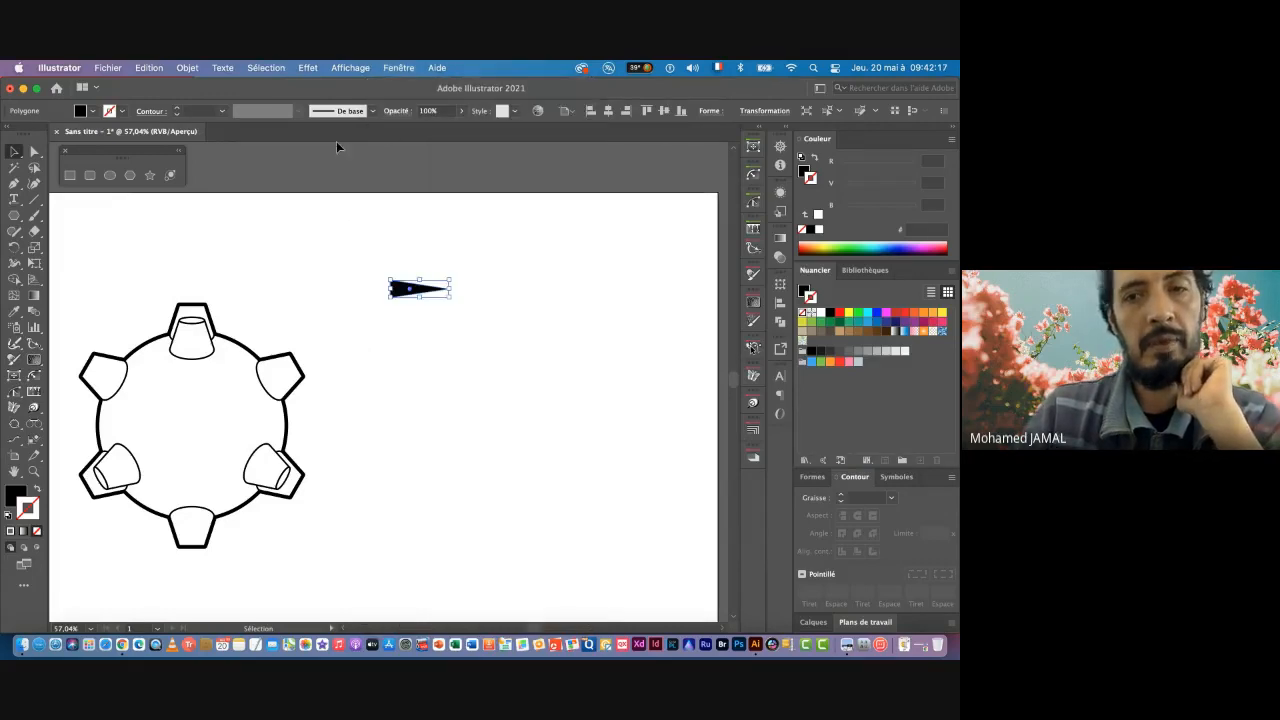
click(397, 68)
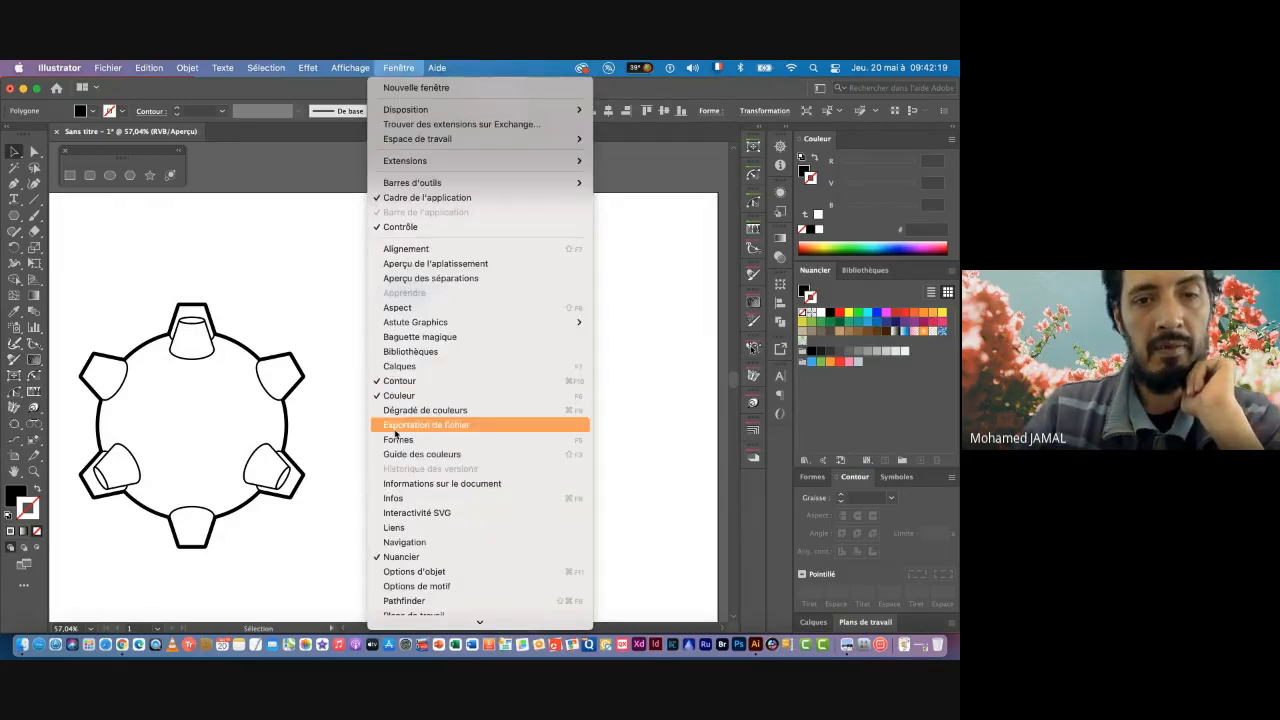
scroll(402, 445, down, 1)
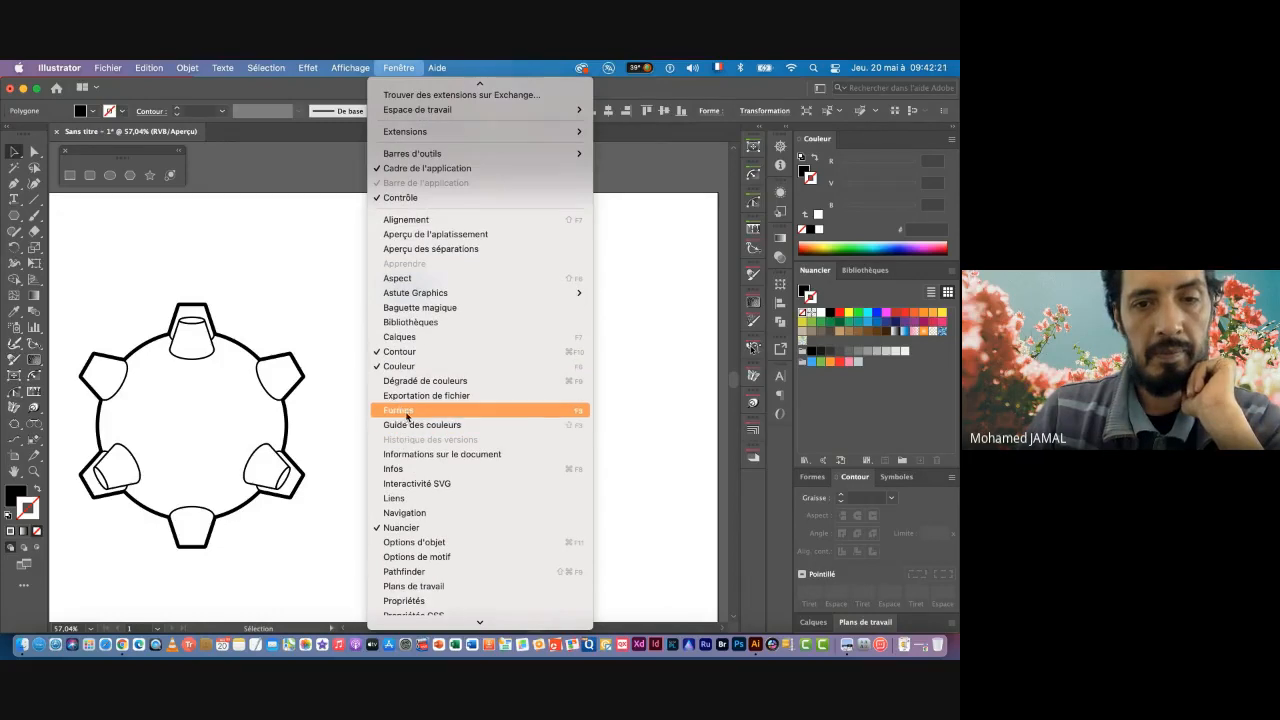
click(406, 412)
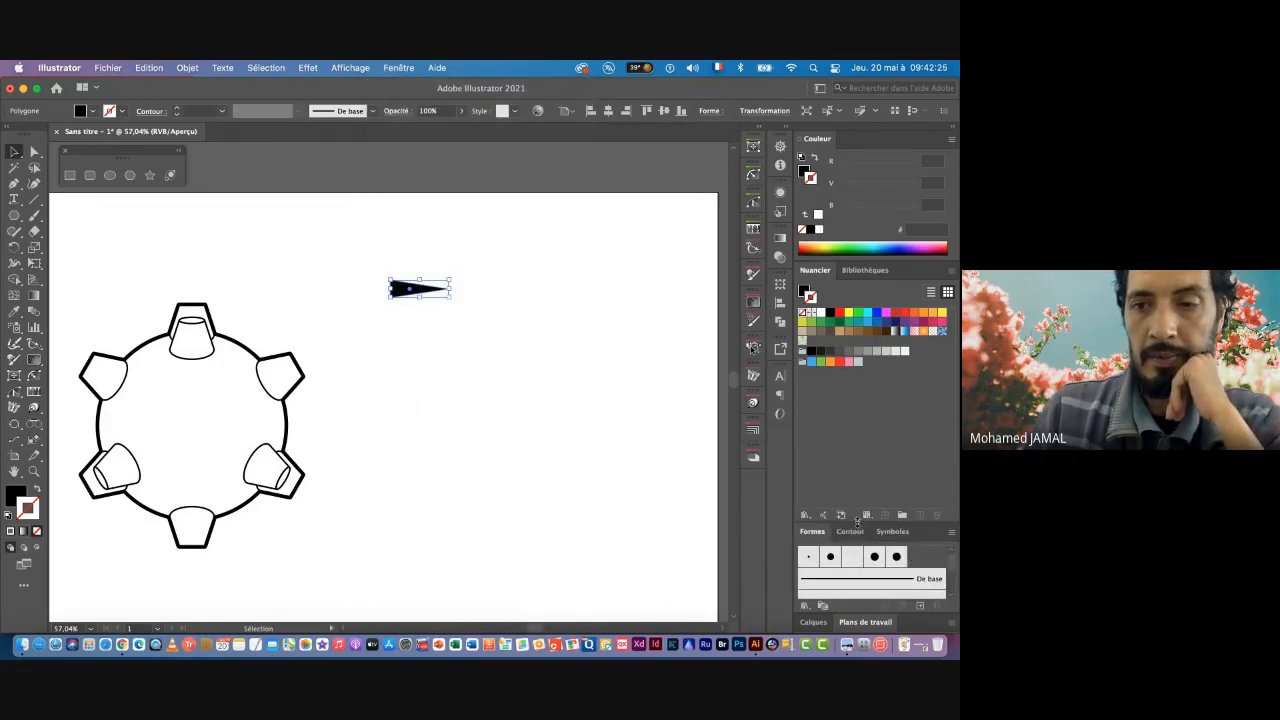
drag(856, 521, 856, 392)
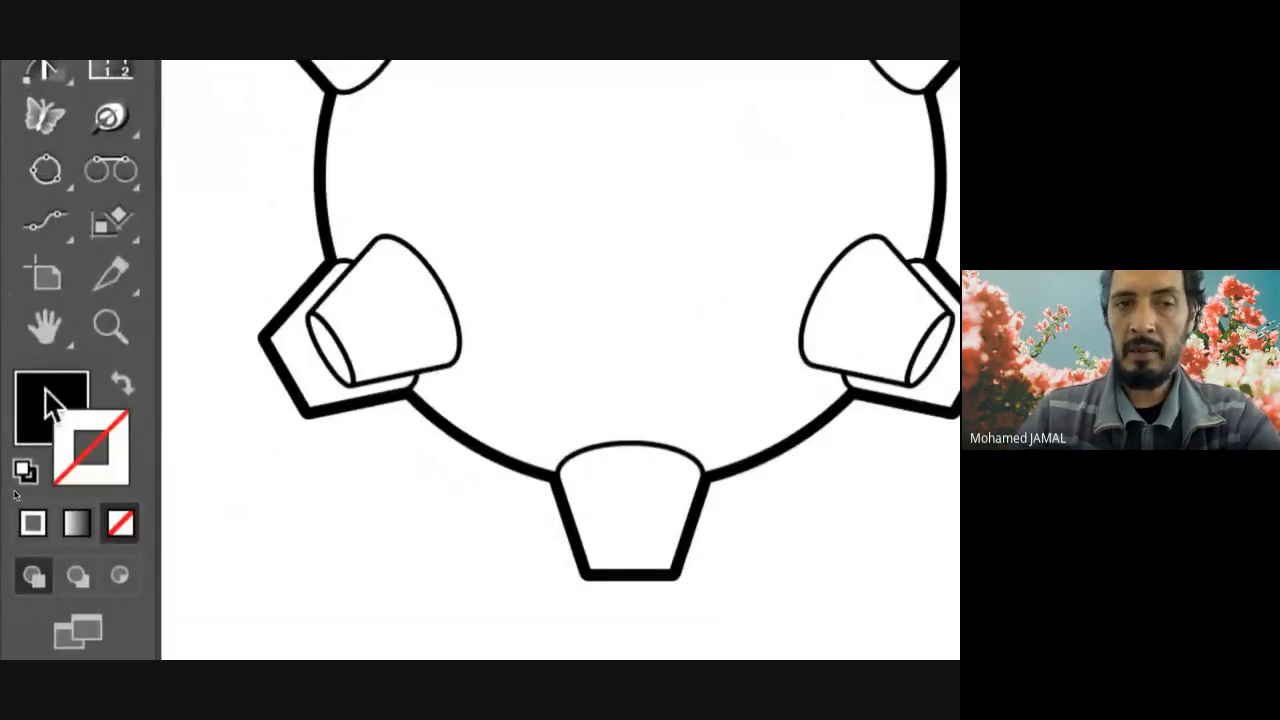
Step: Create a new art brush (Forme artistique) from the selected triangle with the colouration mode Teintes
click(66, 400)
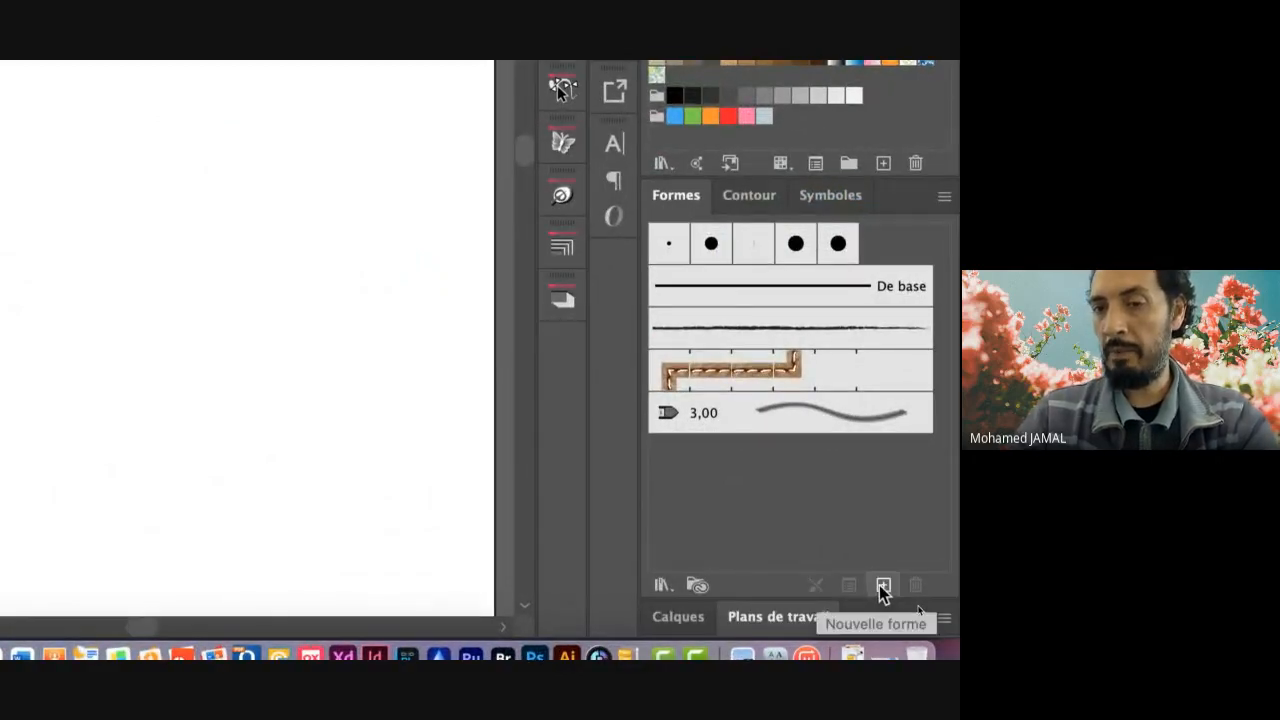
click(883, 588)
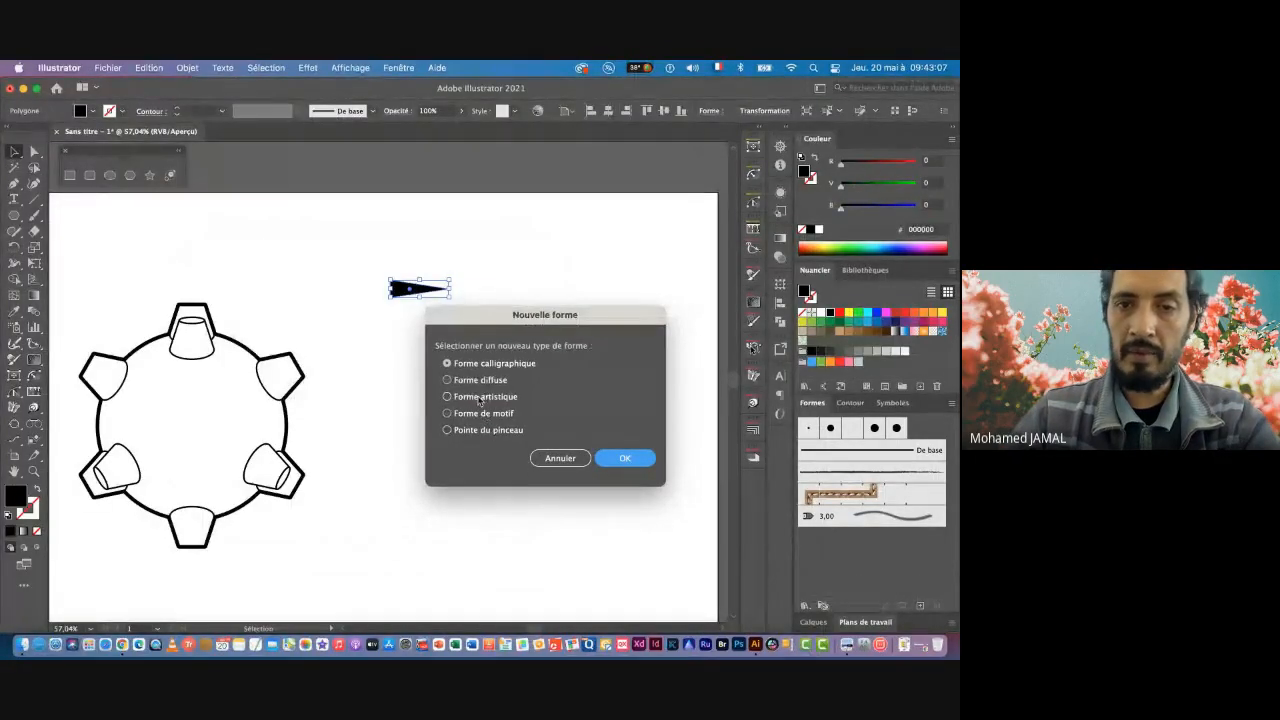
click(477, 400)
click(624, 459)
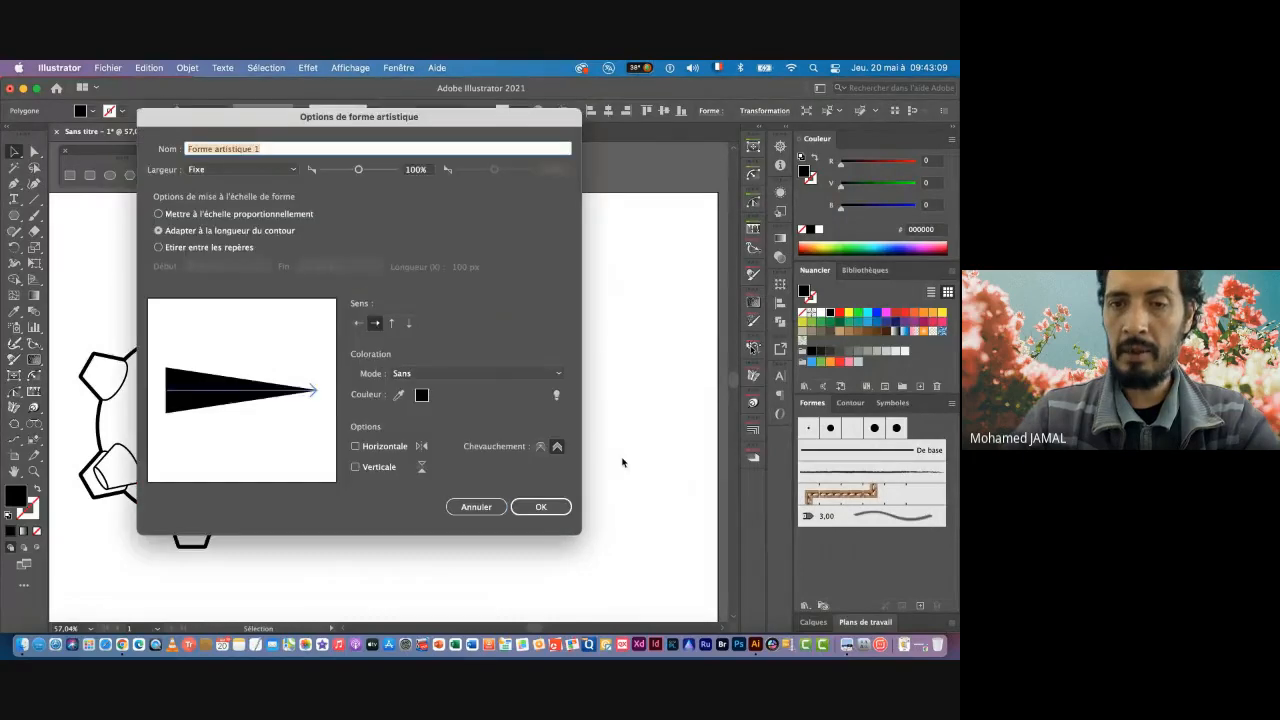
mouse_move(332, 119)
mouse_down()
mouse_move(638, 100)
mouse_move(605, 88)
mouse_up()
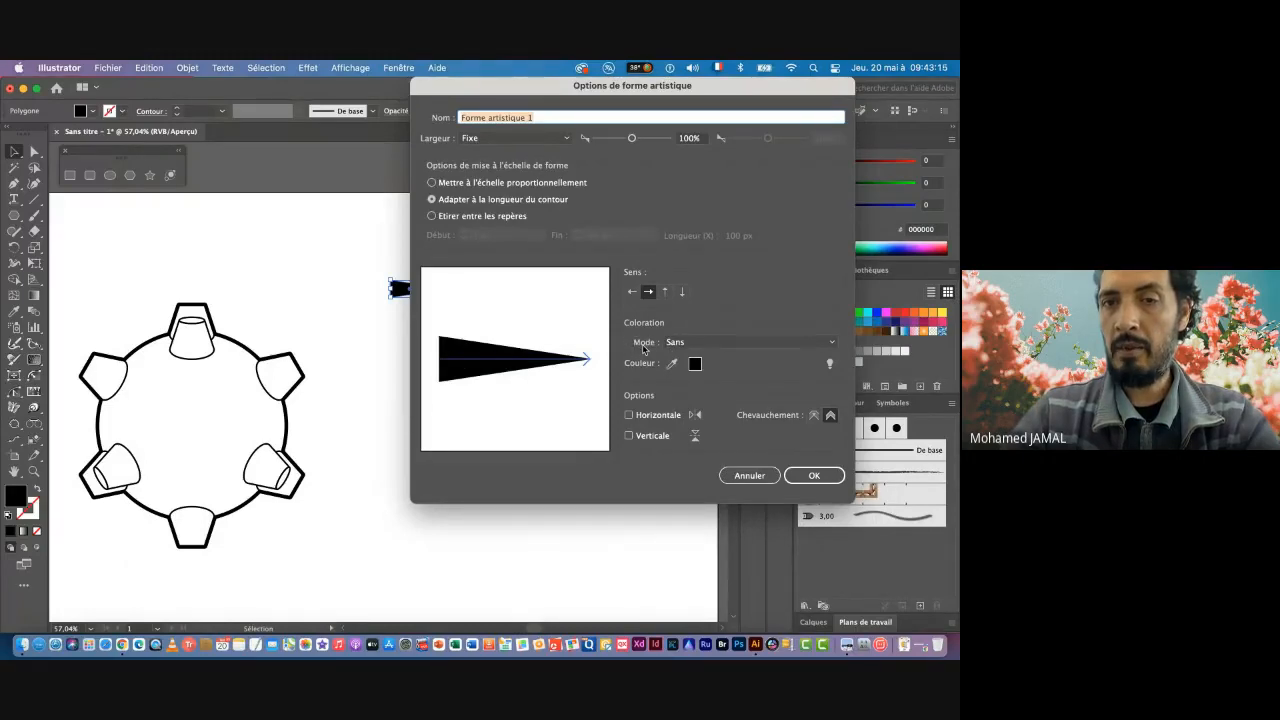
click(673, 346)
click(700, 371)
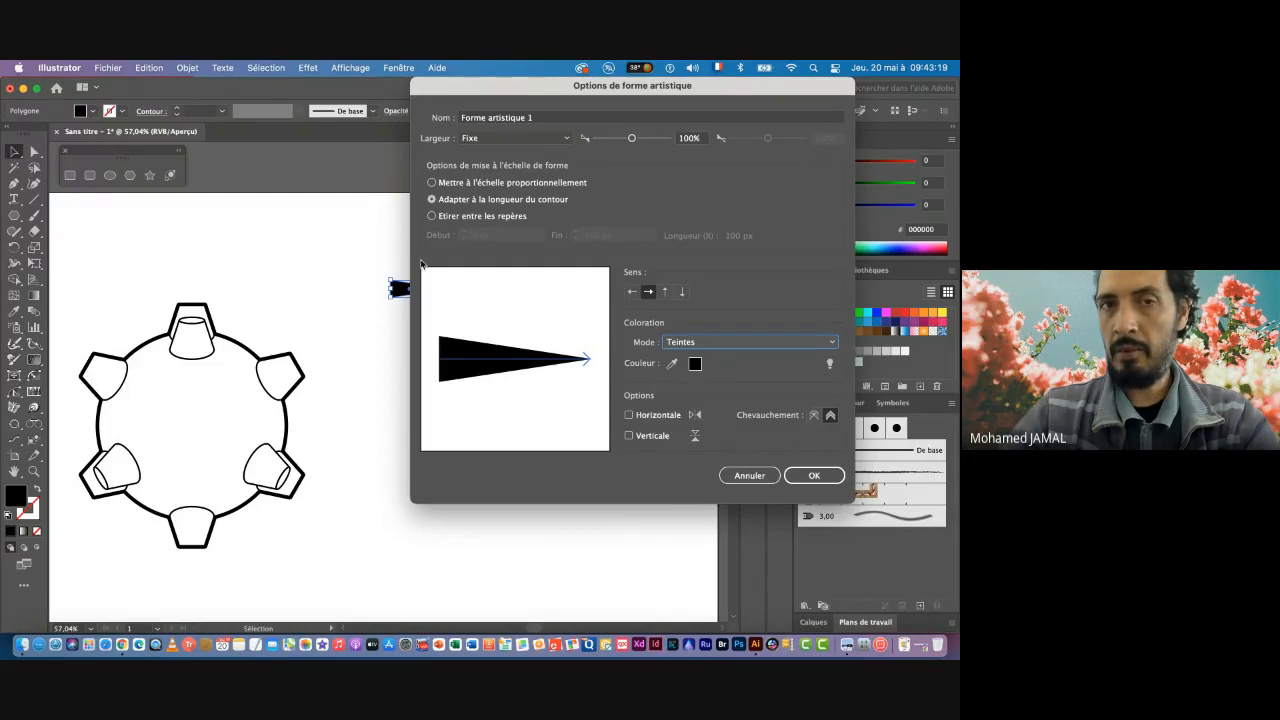
click(813, 477)
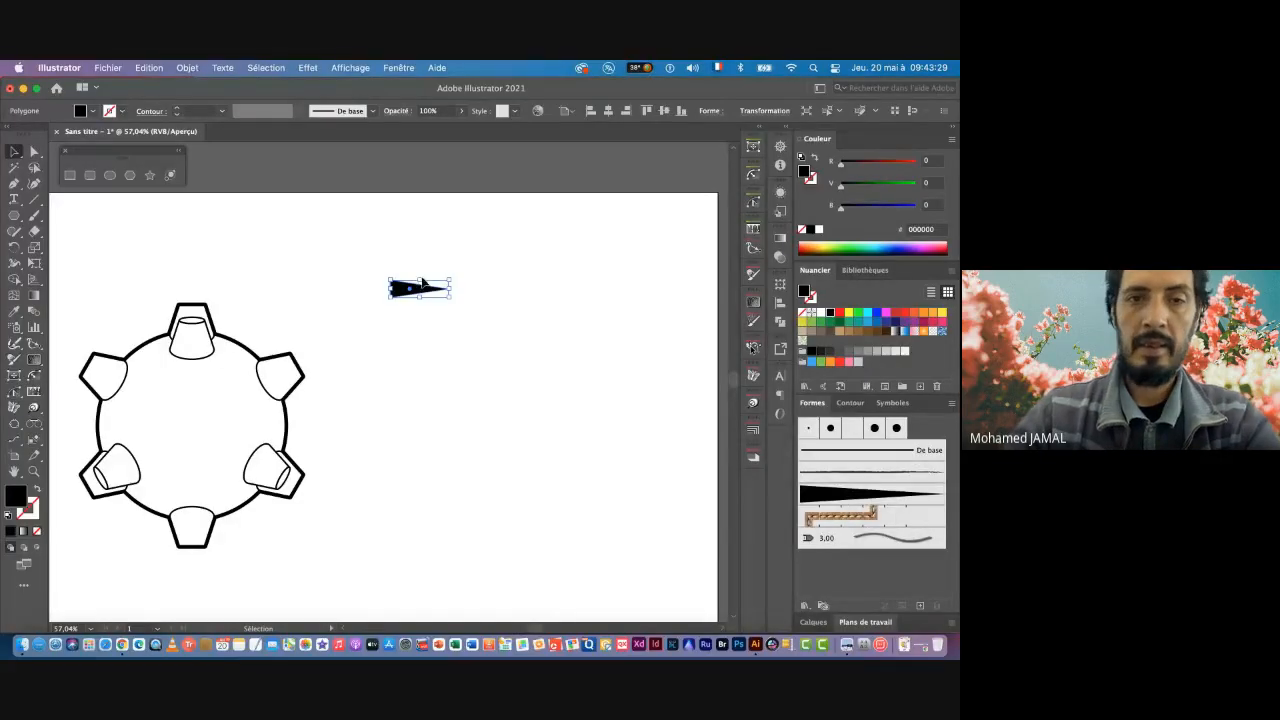
Step: Move the triangle slightly up and to the left, and reduce its height to 15 px
mouse_move(398, 290)
mouse_down()
mouse_move(356, 169)
mouse_move(341, 163)
mouse_move(378, 265)
mouse_up()
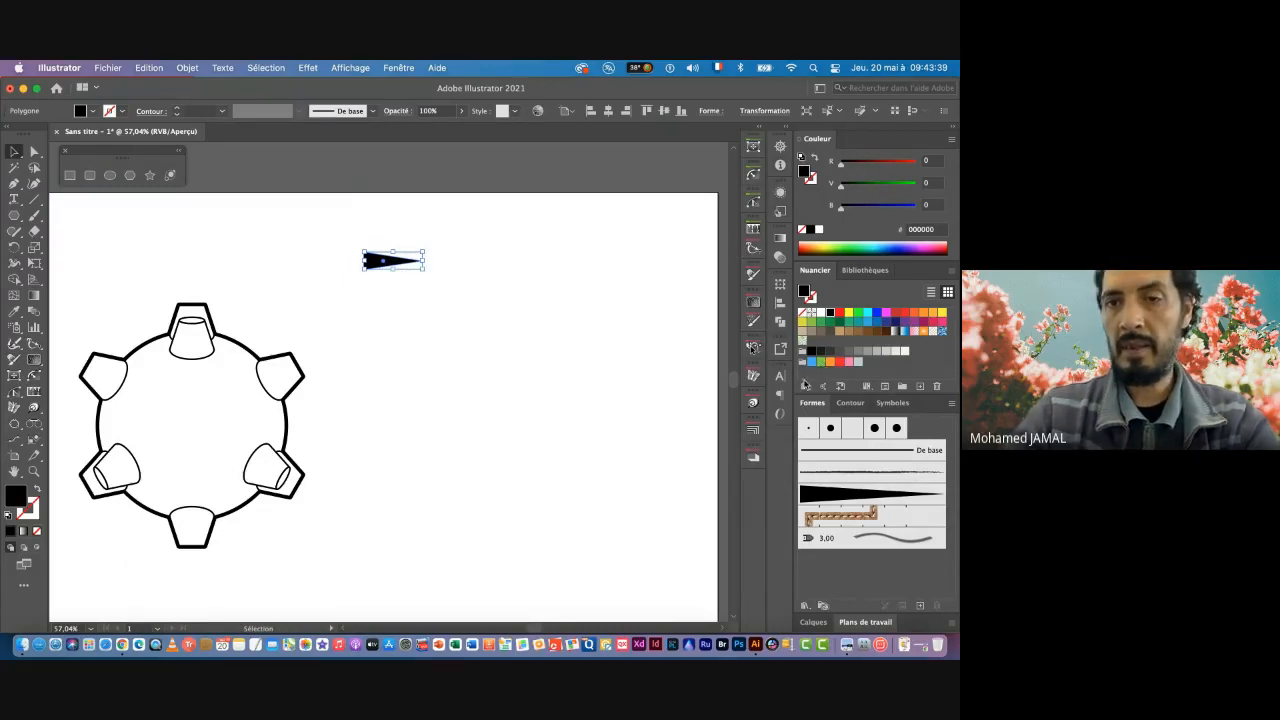
click(782, 286)
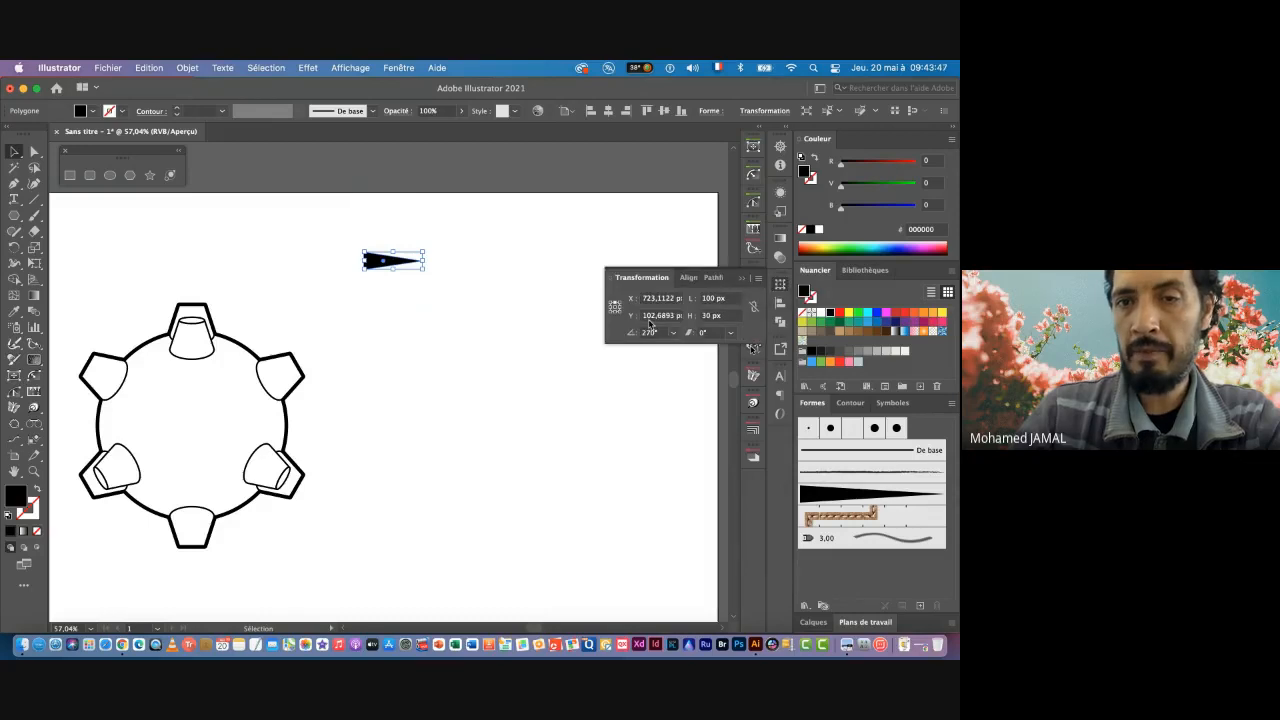
click(728, 316)
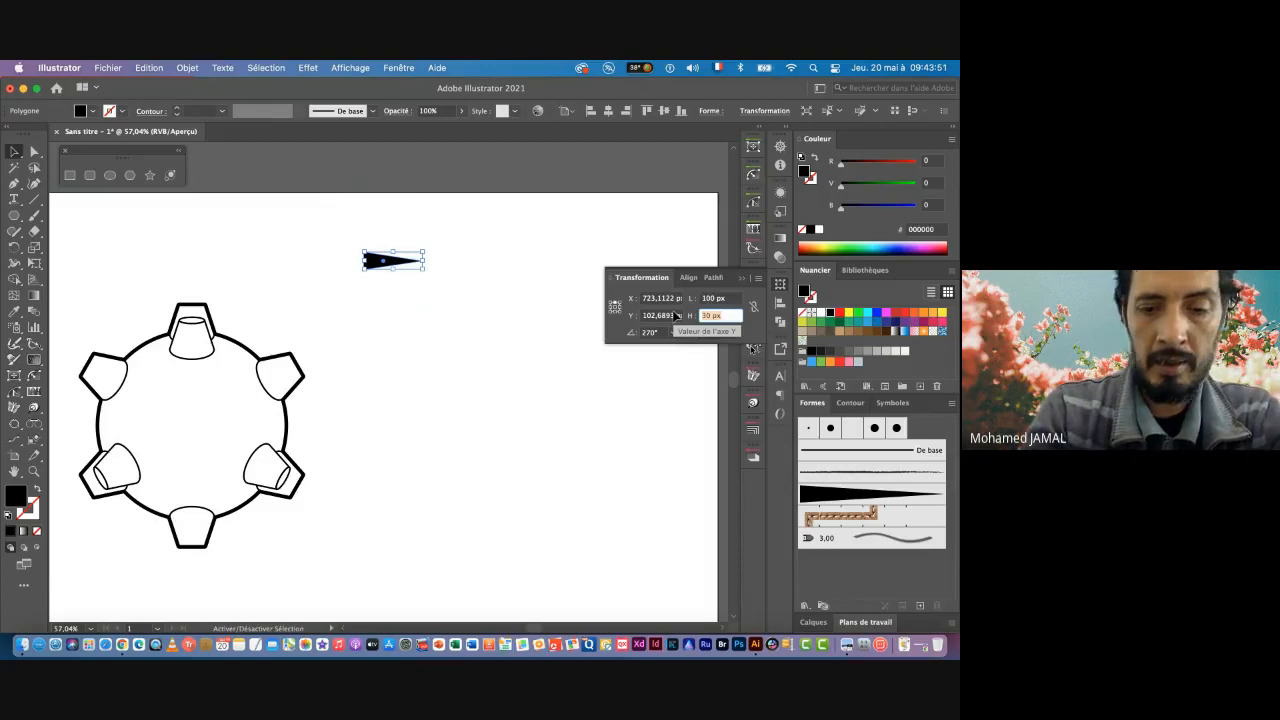
text(1)
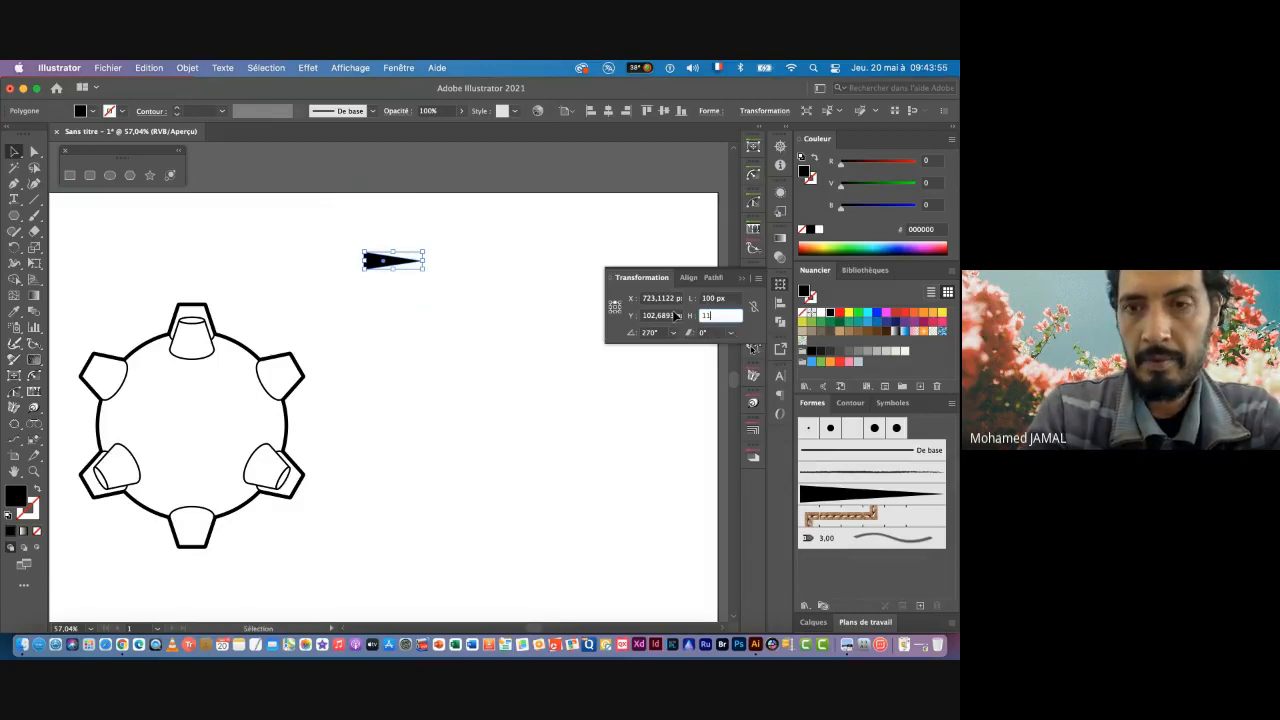
text(1)
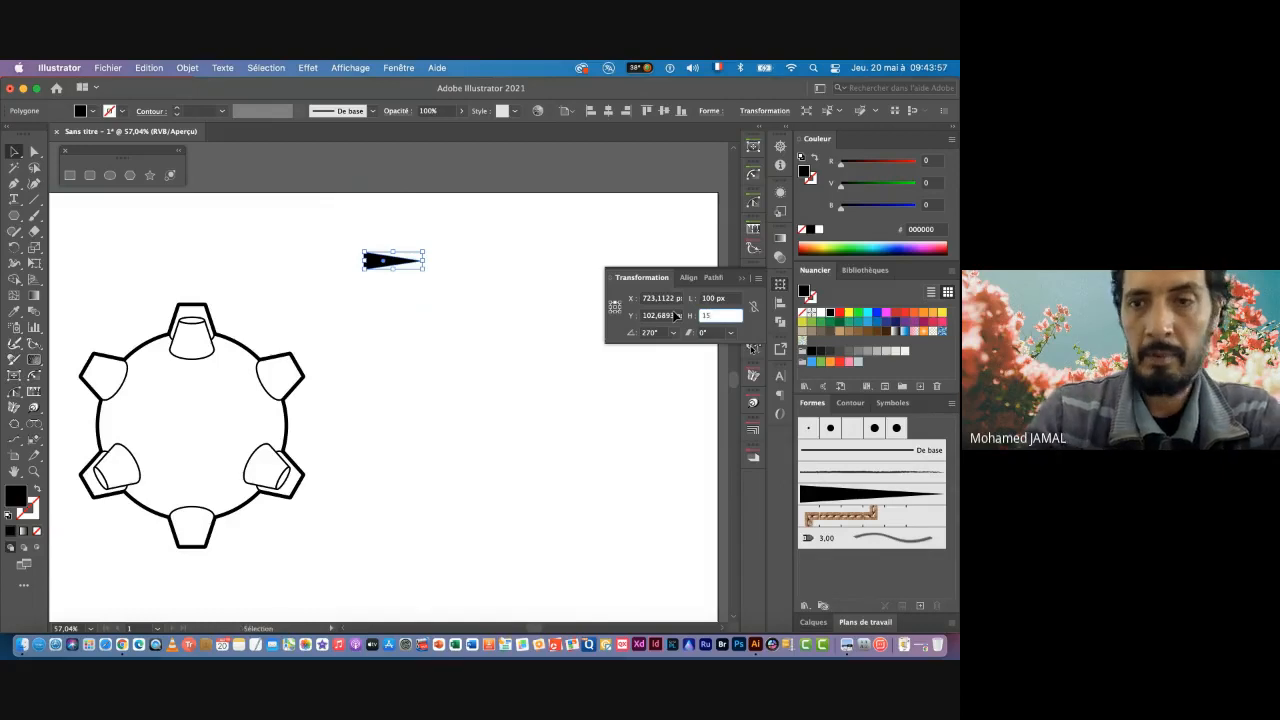
key(Return)
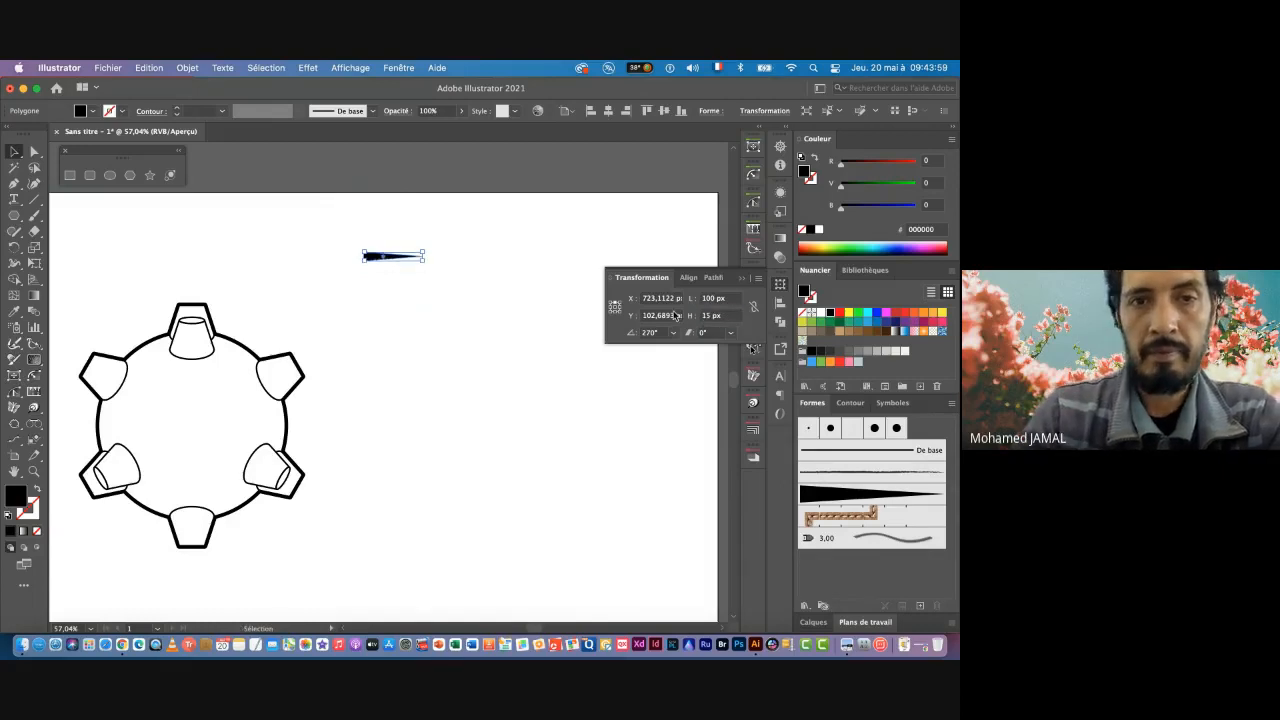
Step: Create a second art brush (Forme artistique) from the flattened triangle with the colouration mode Teintes
click(920, 606)
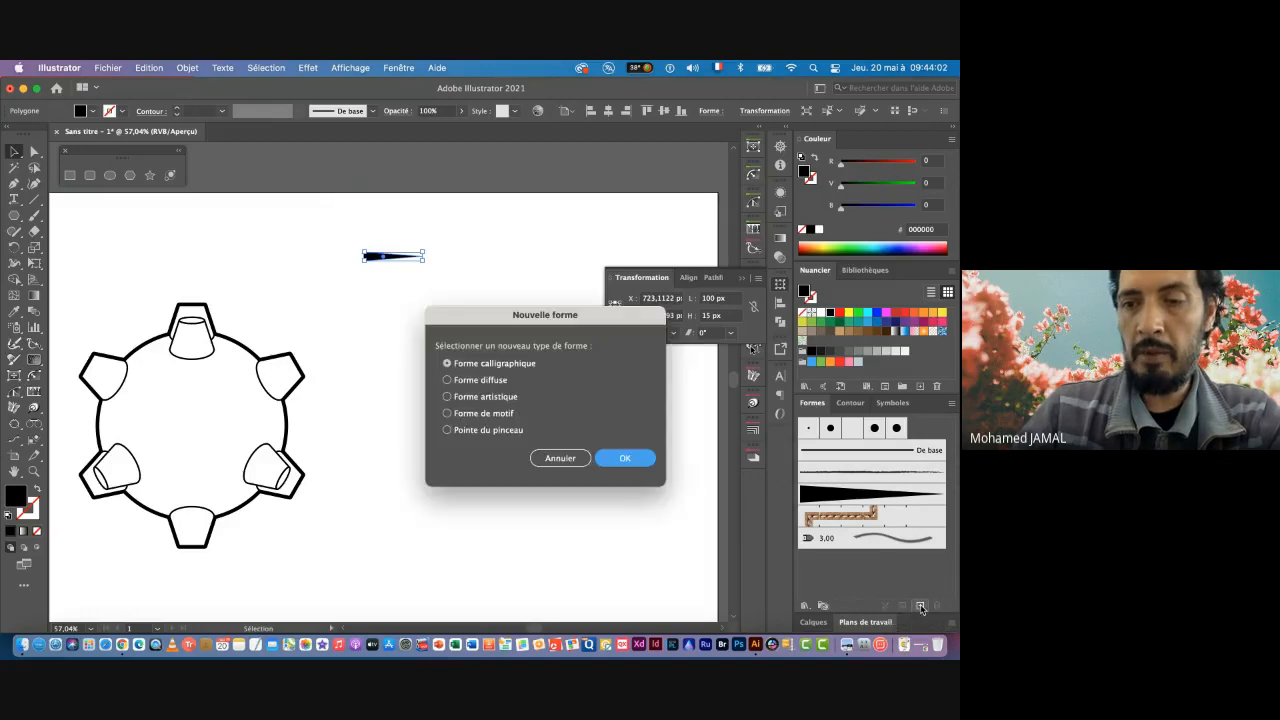
click(491, 396)
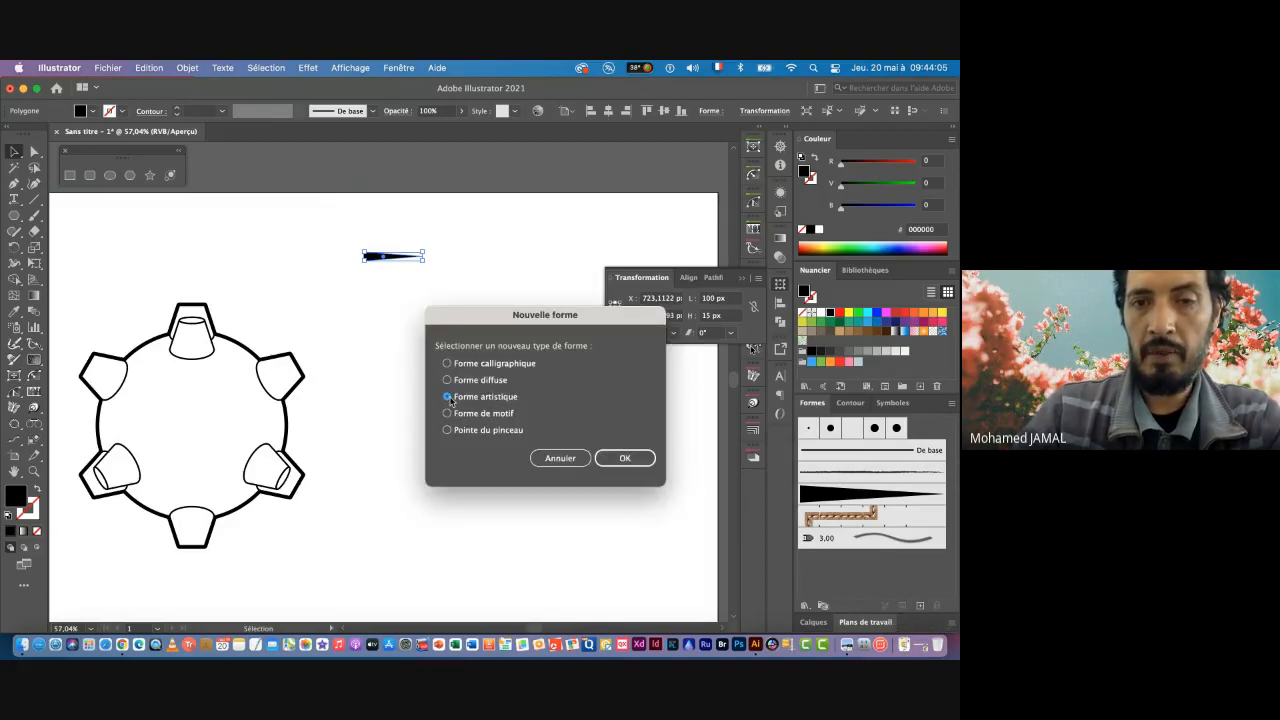
click(622, 458)
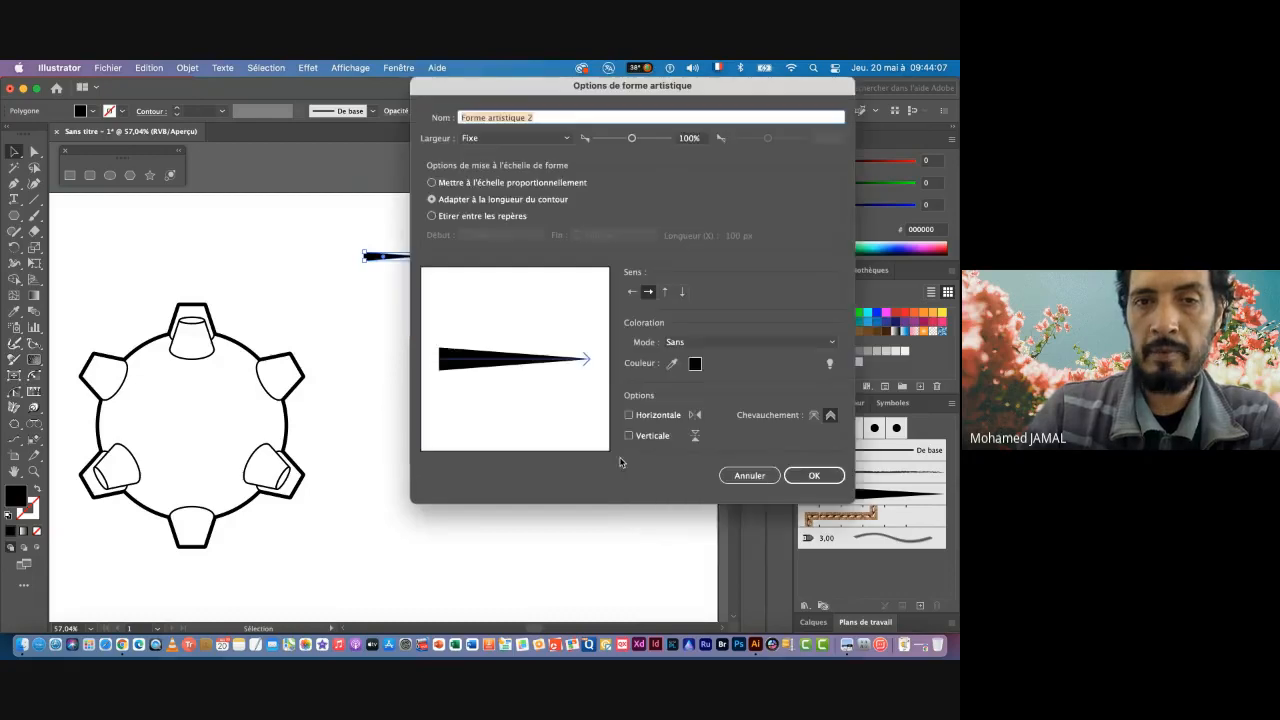
click(686, 345)
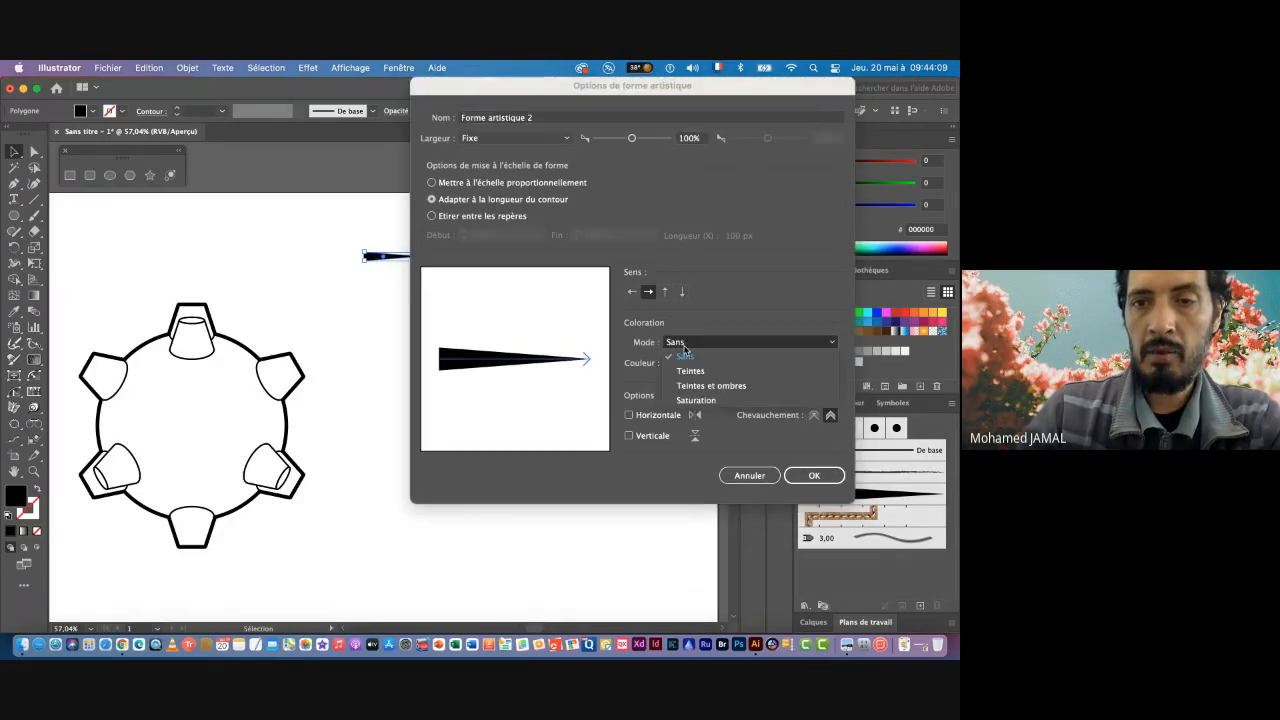
click(690, 371)
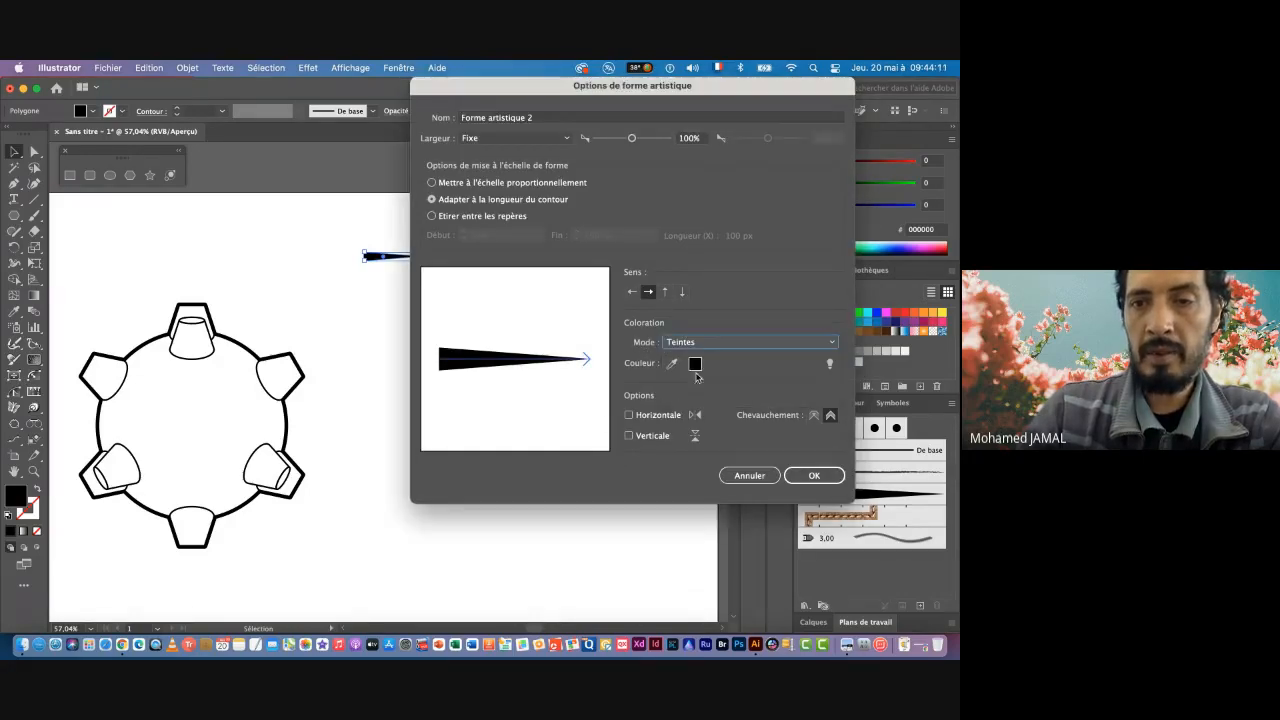
click(818, 476)
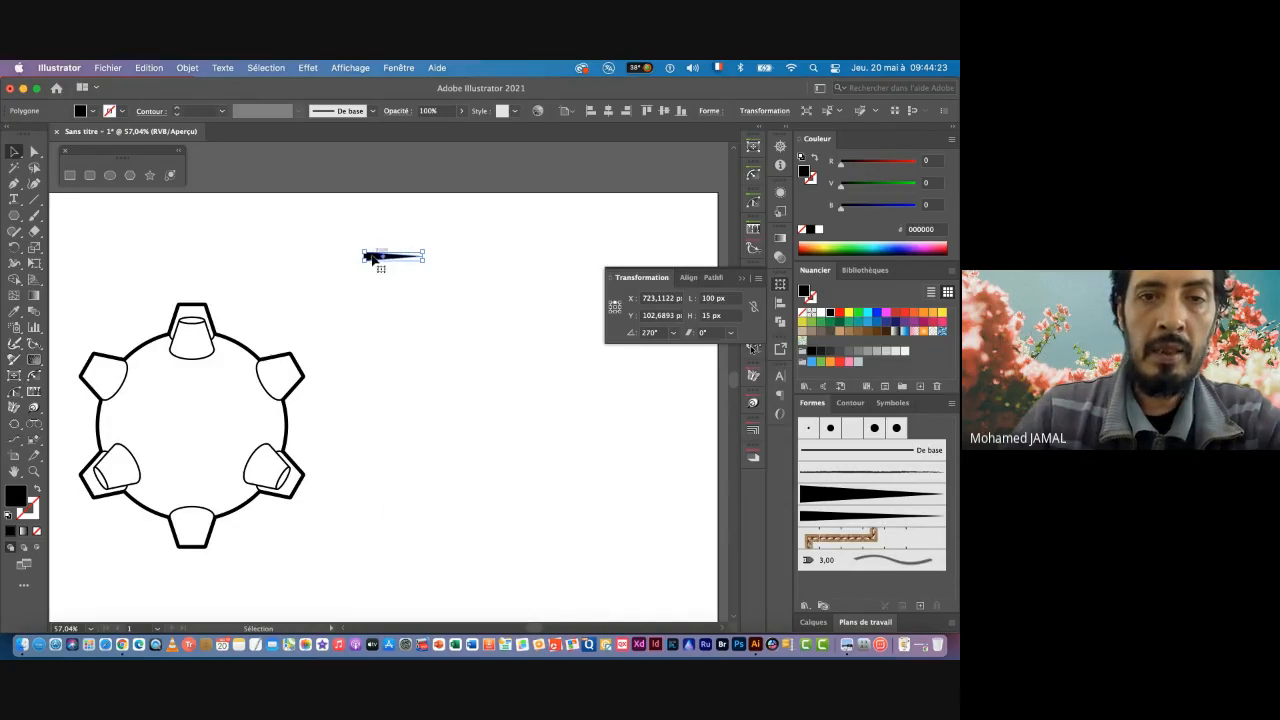
Step: Move the triangle off the artboard, just above its upper edge, and put away the Transformation settings and floating shape tools
mouse_move(380, 258)
mouse_down()
mouse_move(302, 157)
mouse_move(311, 162)
mouse_up()
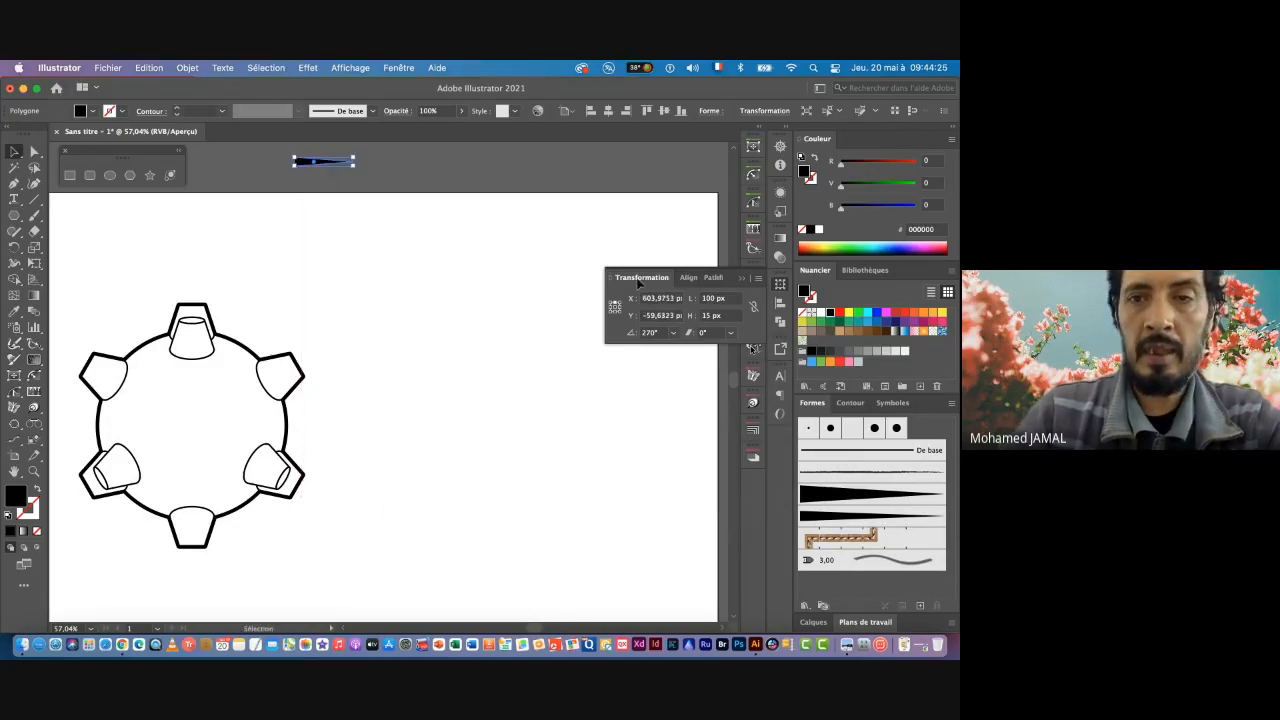
click(741, 280)
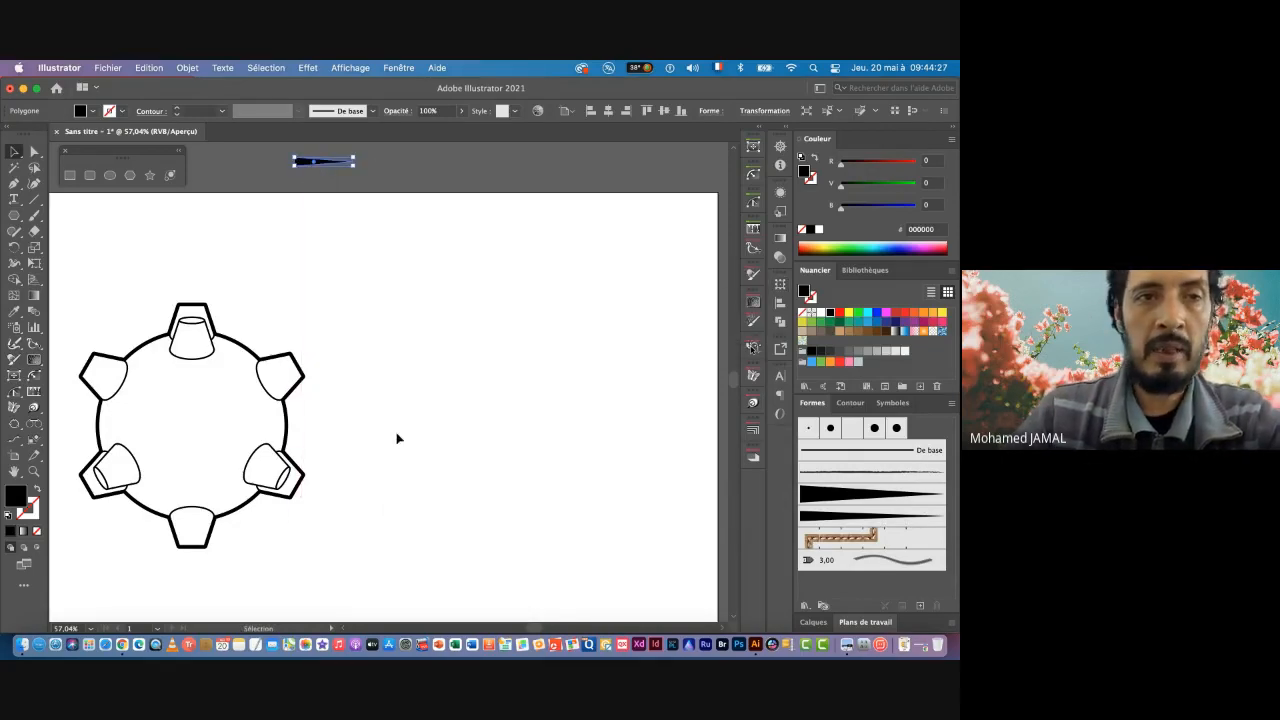
click(64, 153)
click(380, 537)
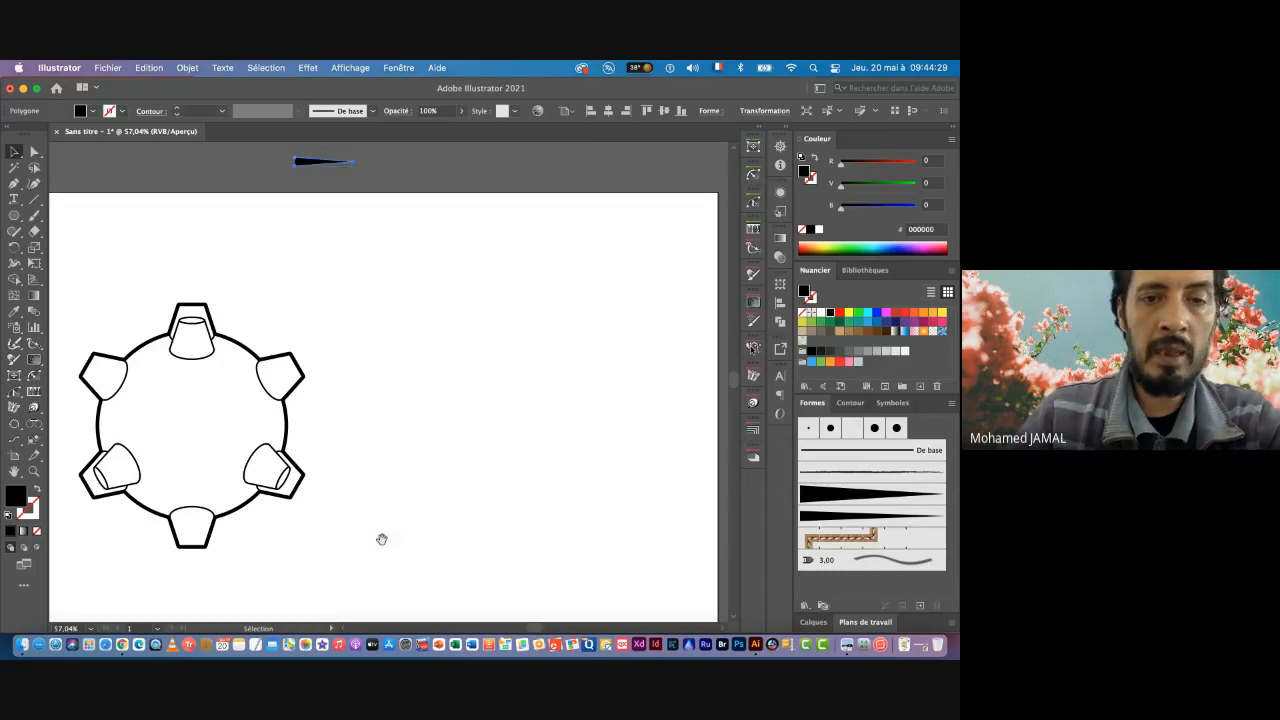
mouse_move(357, 517)
mouse_down()
mouse_move(377, 447)
mouse_move(417, 477)
mouse_up()
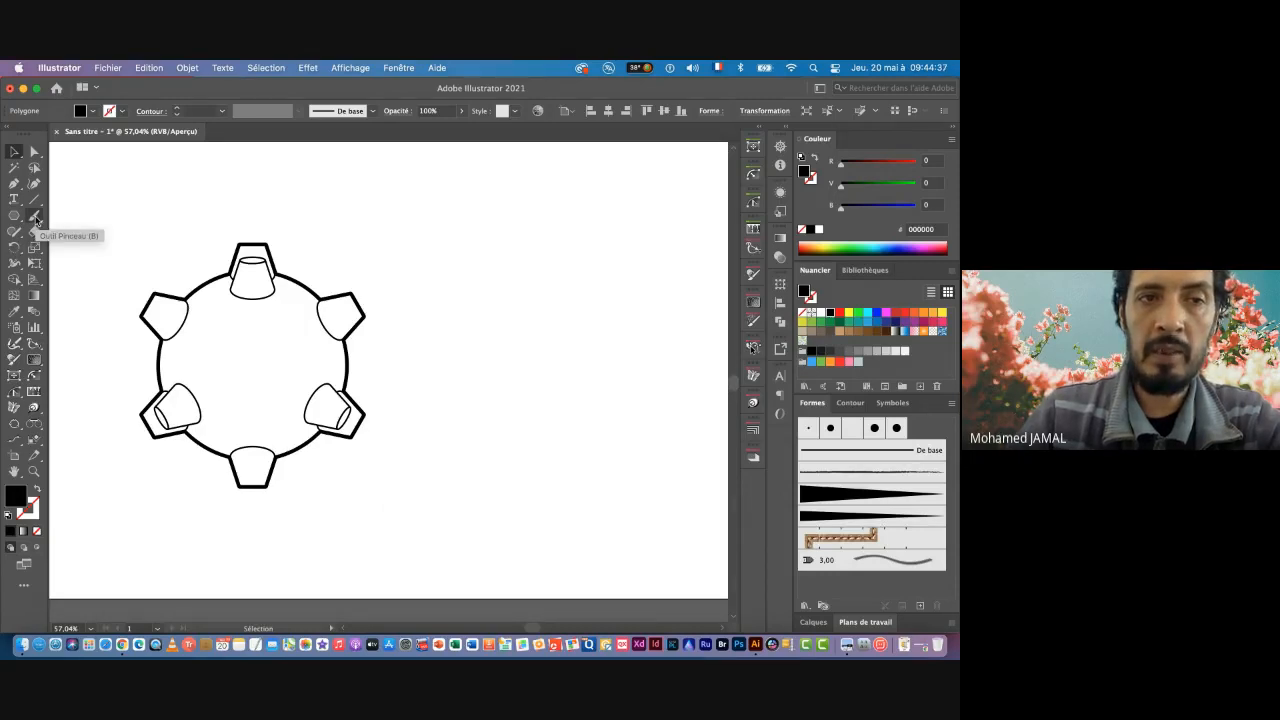
Step: Paint three wavy strokes from the gear's right side outward with the thinner triangle brush, using a black stroke and no fill
click(34, 218)
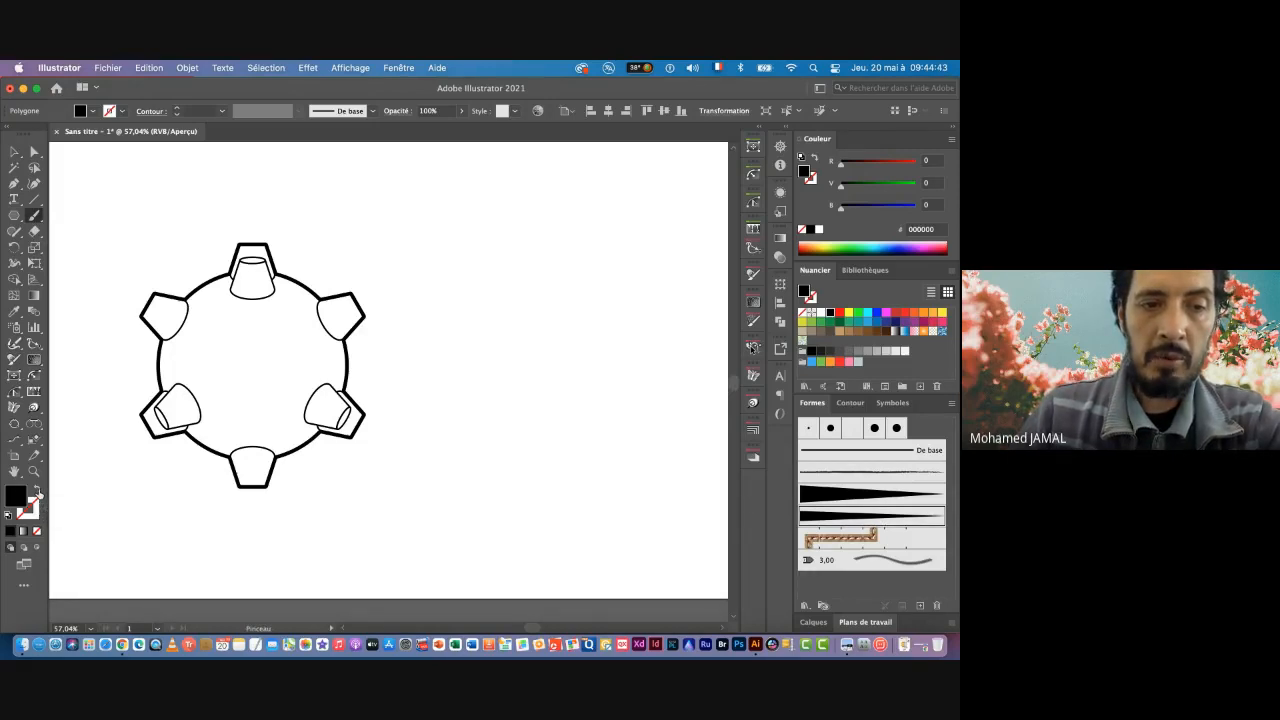
click(36, 493)
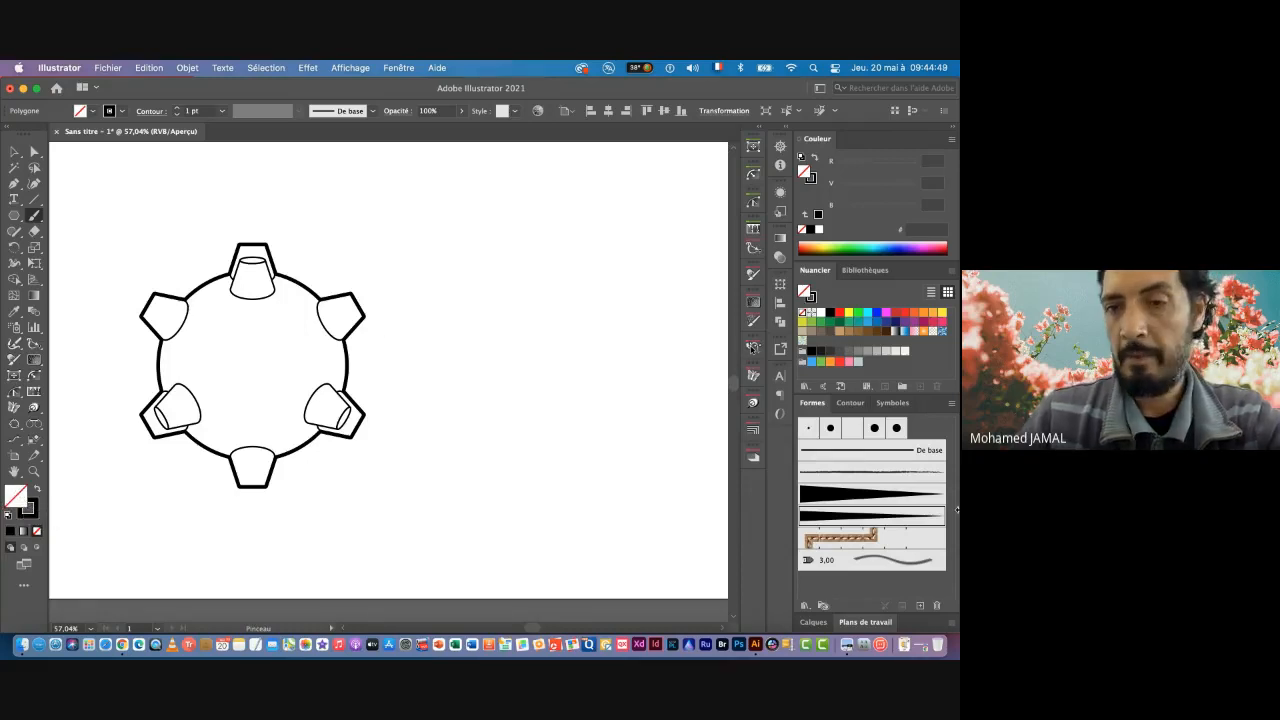
click(834, 517)
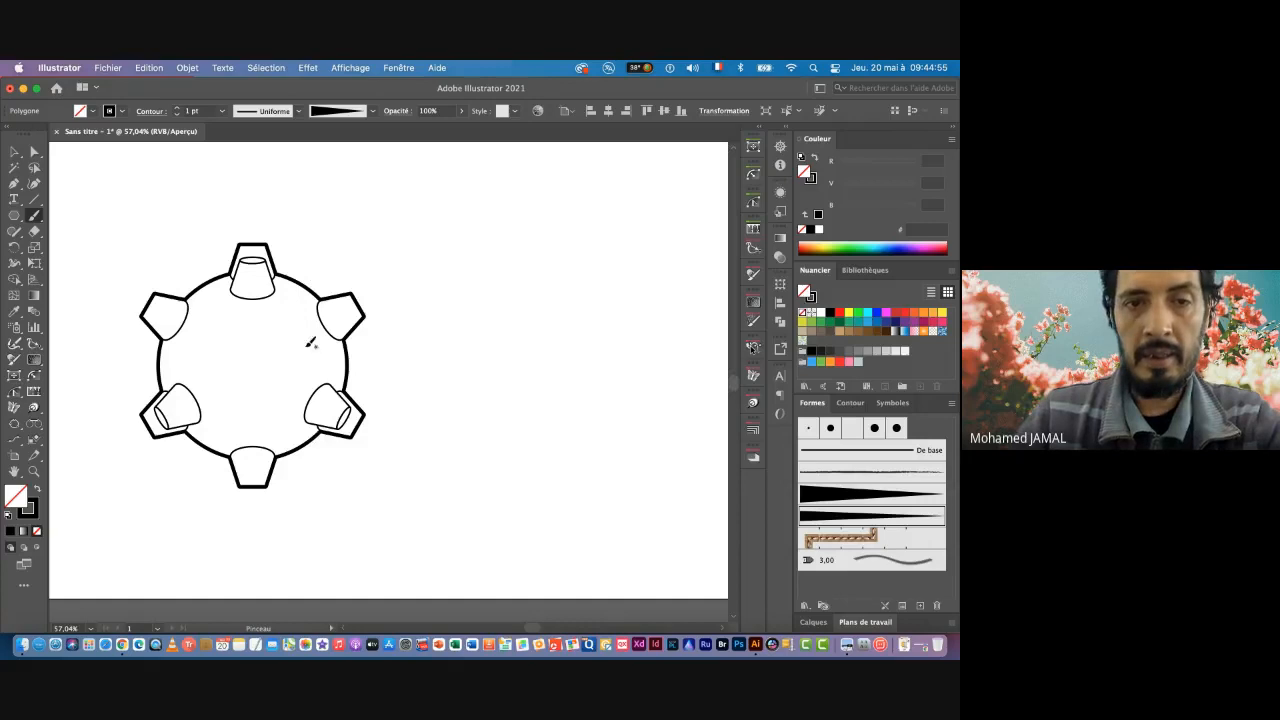
drag(374, 357, 283, 366)
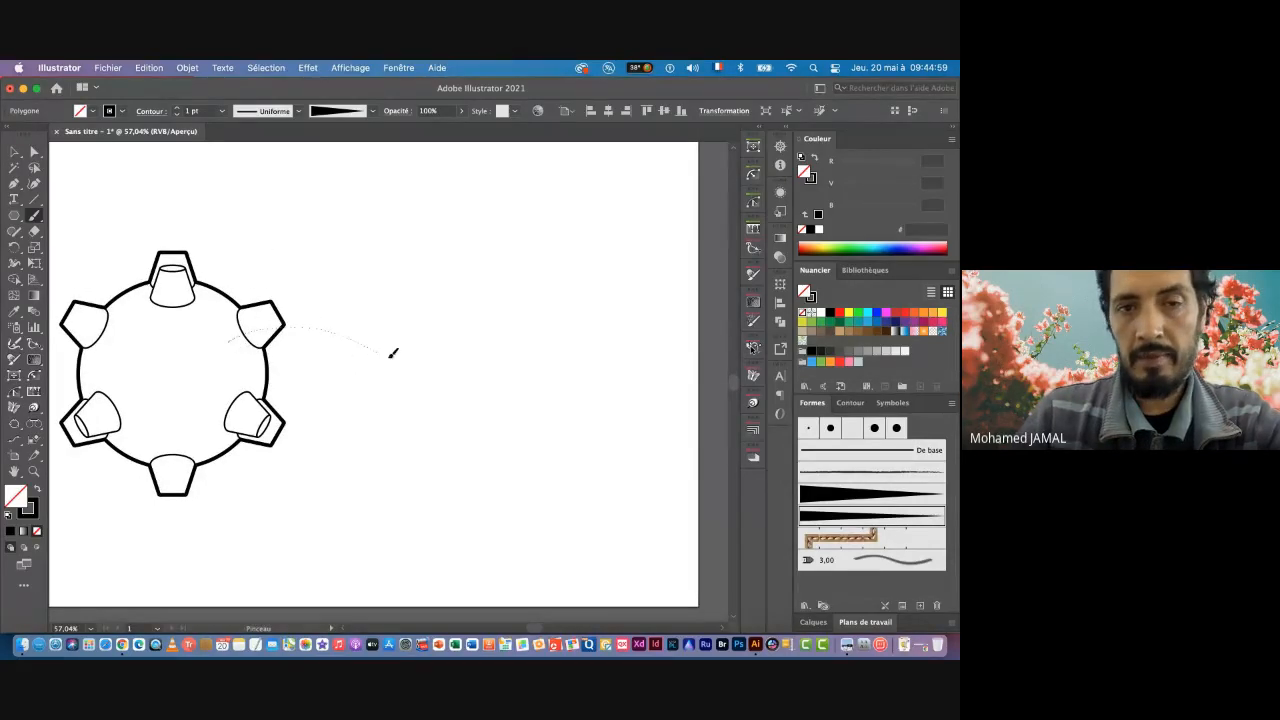
mouse_move(393, 353)
mouse_down()
mouse_move(563, 346)
mouse_move(610, 358)
mouse_up()
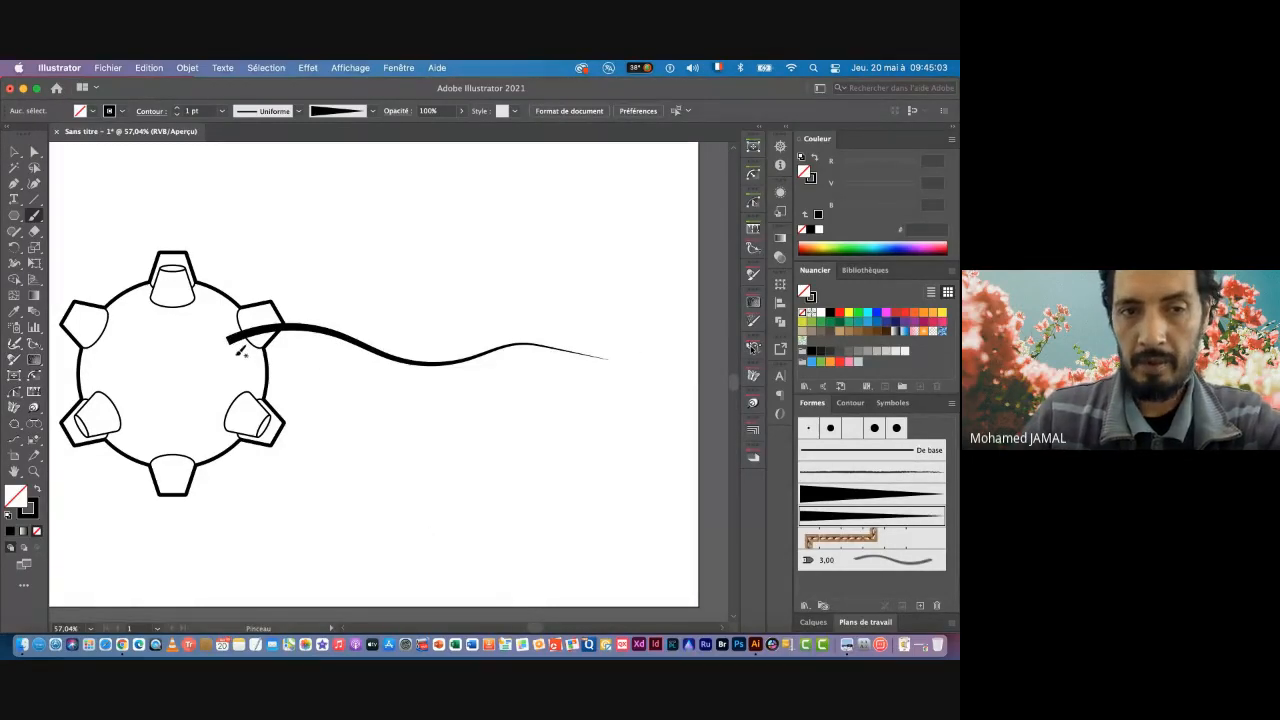
mouse_move(231, 347)
mouse_down()
mouse_move(316, 373)
mouse_move(430, 354)
mouse_move(514, 374)
mouse_up()
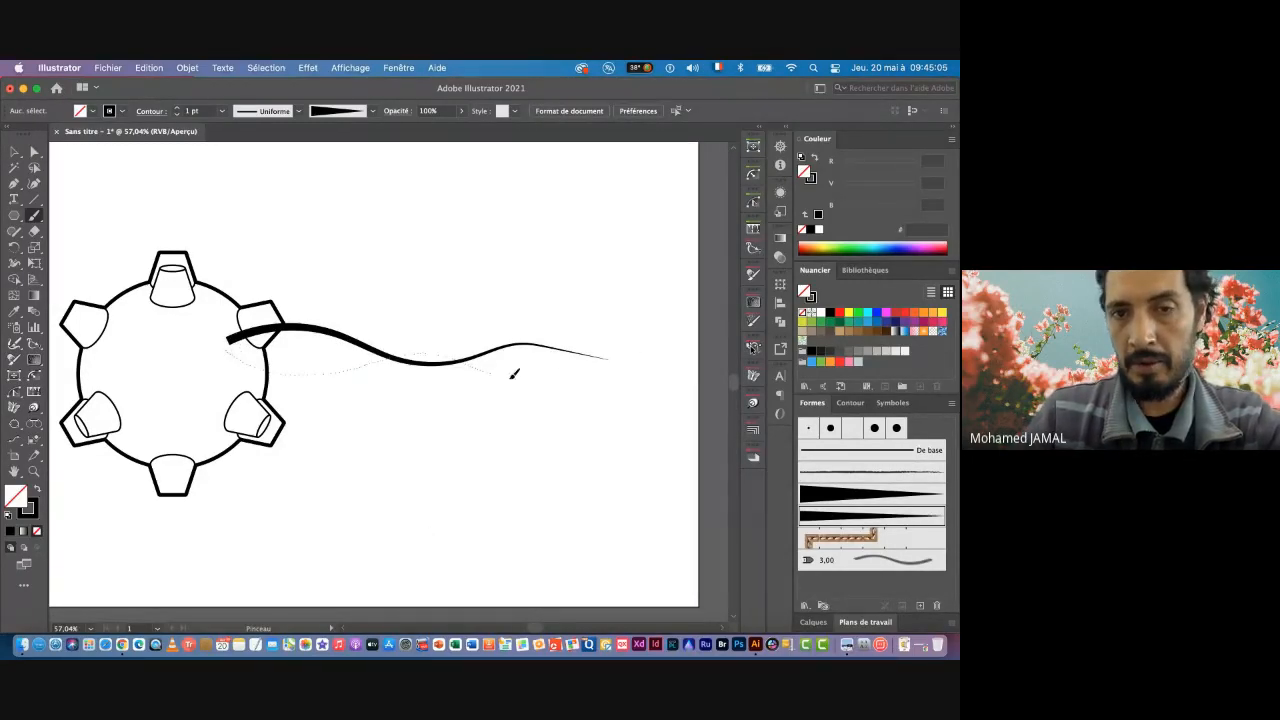
drag(662, 376, 662, 376)
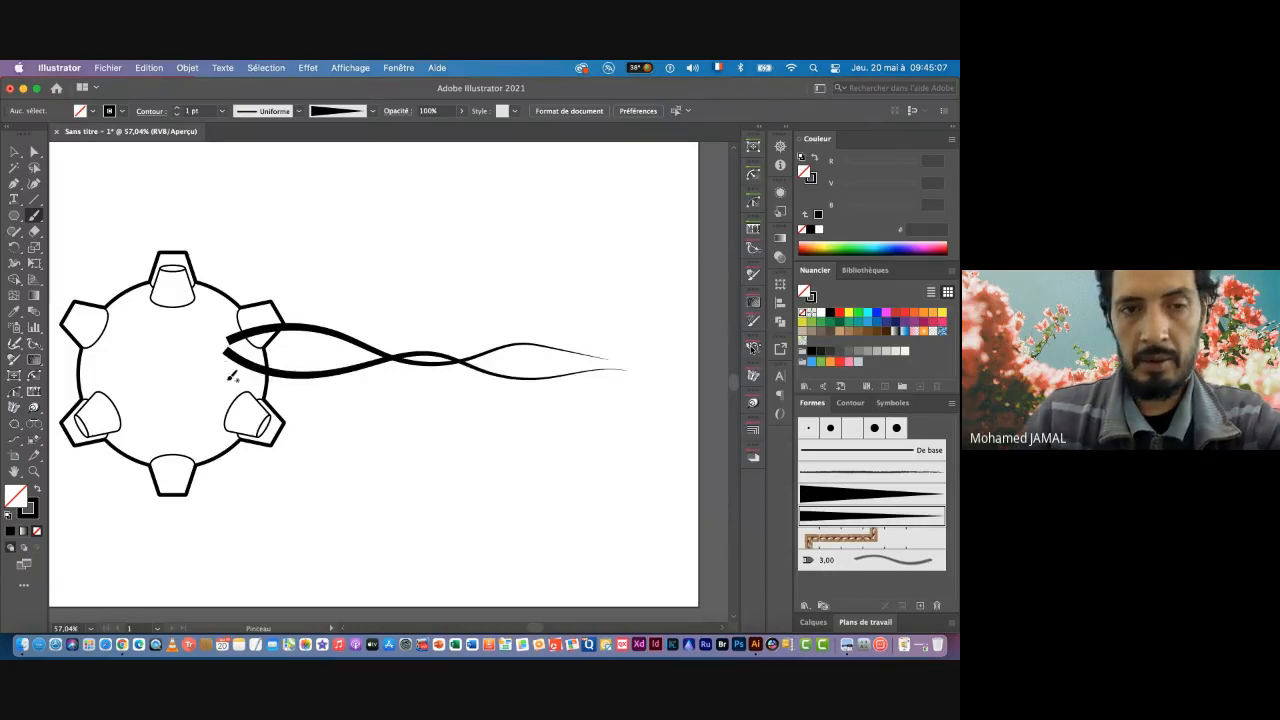
mouse_move(278, 358)
mouse_down()
mouse_move(456, 394)
mouse_move(536, 368)
mouse_move(680, 378)
mouse_up()
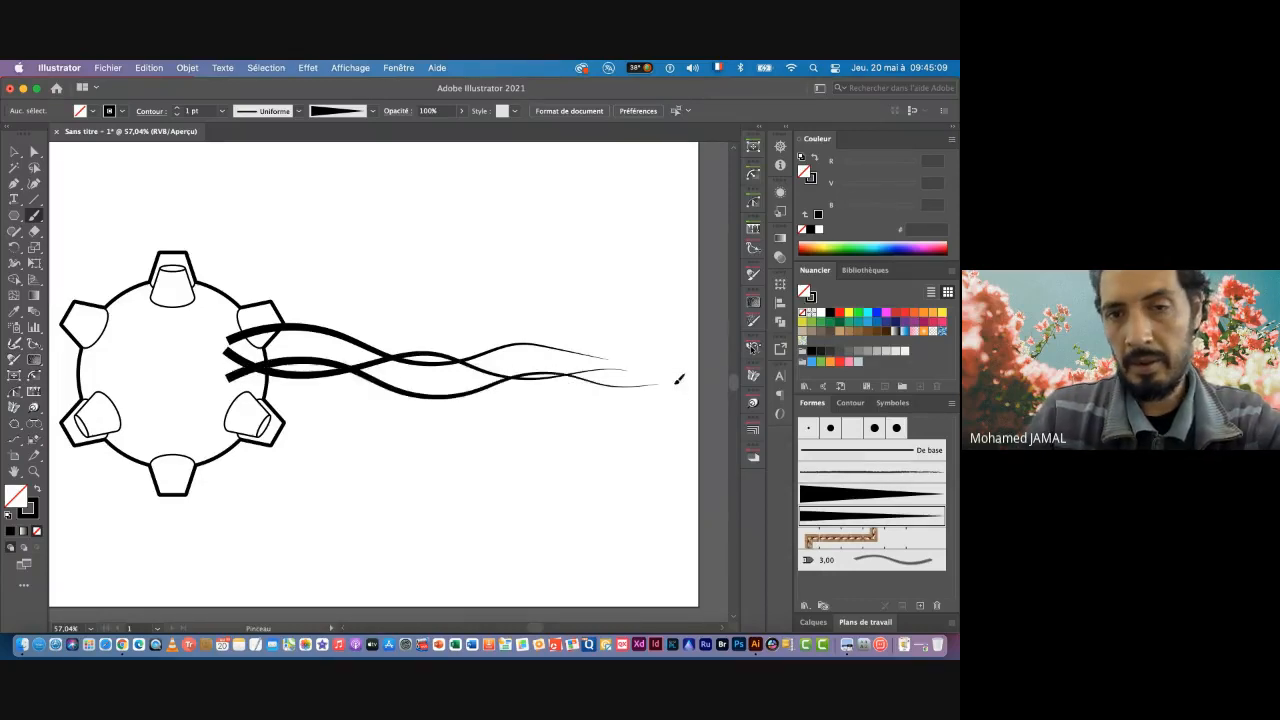
Step: Paint additional wavy strokes among the thin ones with the thicker triangle brush, undoing the first attempt
click(852, 494)
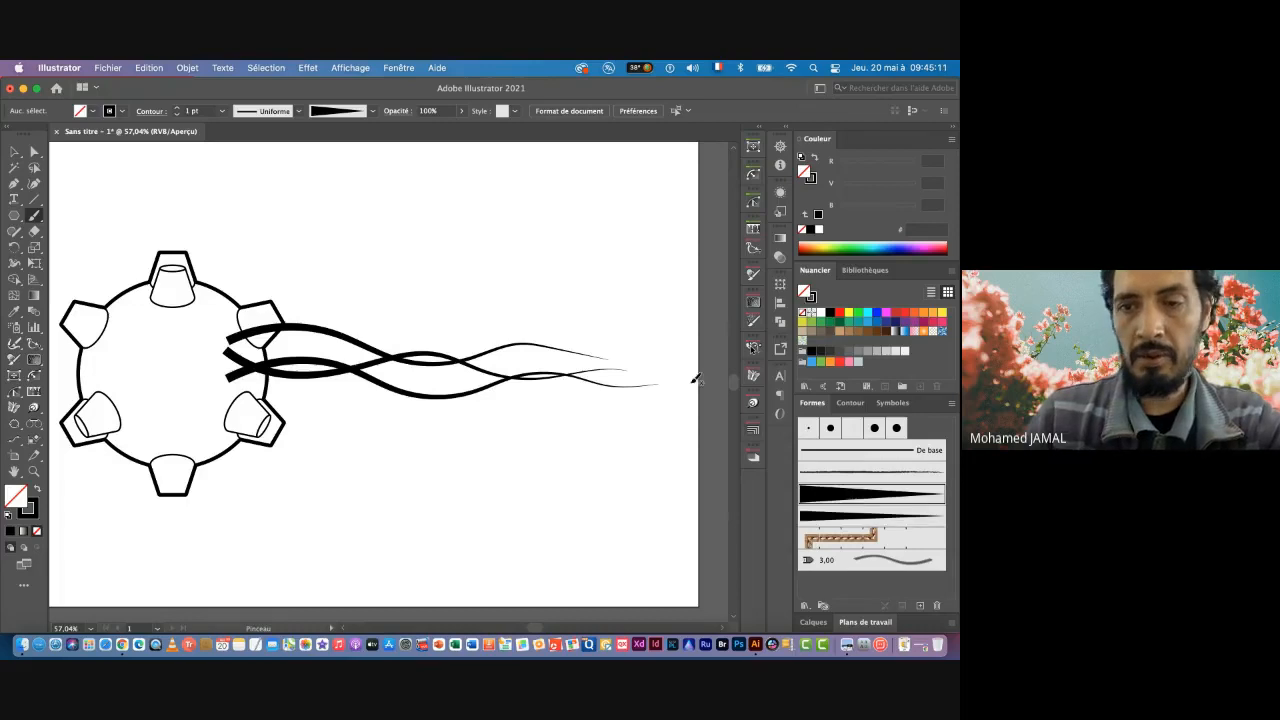
mouse_move(222, 359)
mouse_down()
mouse_move(259, 350)
mouse_move(439, 389)
mouse_move(513, 357)
mouse_move(560, 357)
mouse_up()
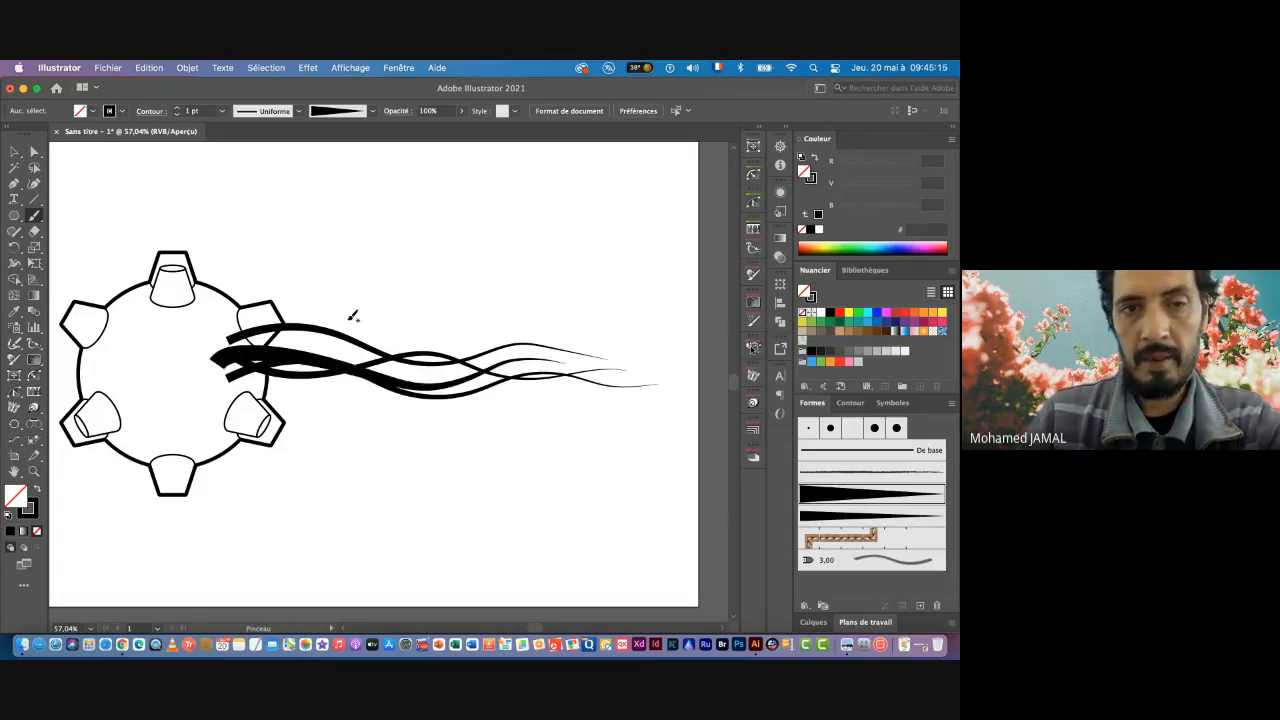
key(super+z)
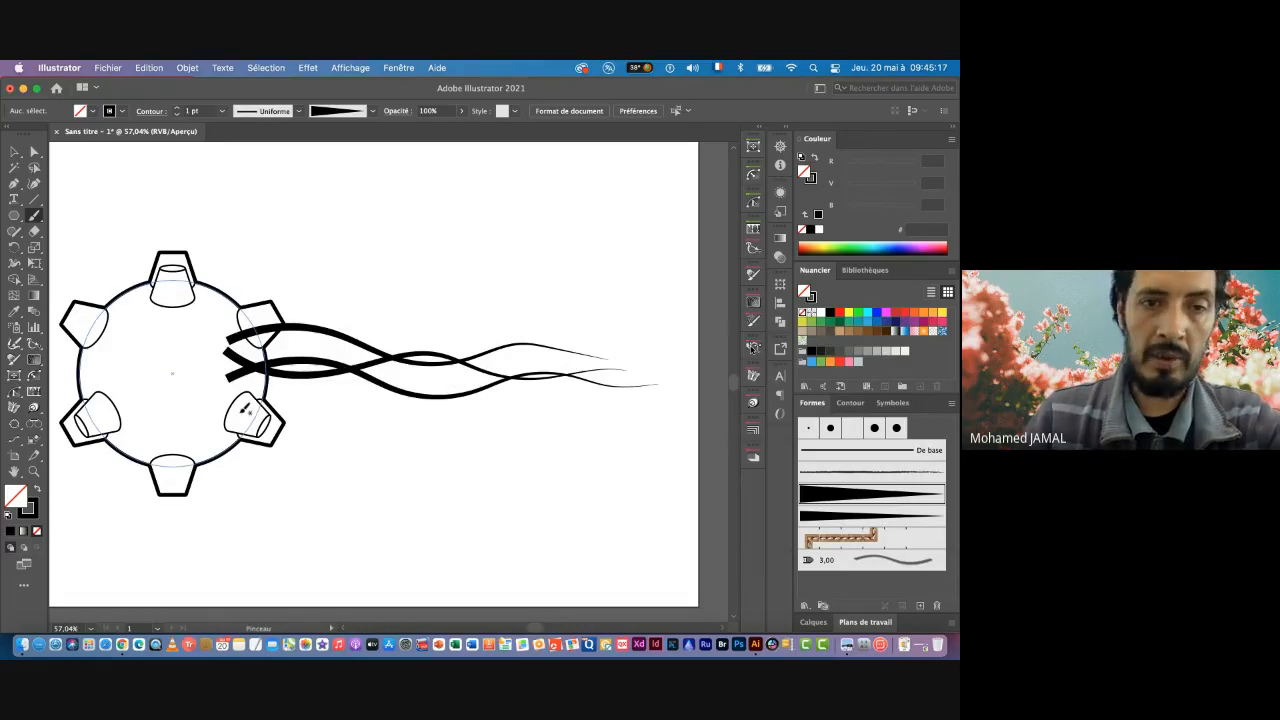
mouse_move(274, 392)
mouse_down()
mouse_move(388, 385)
mouse_move(555, 399)
mouse_up()
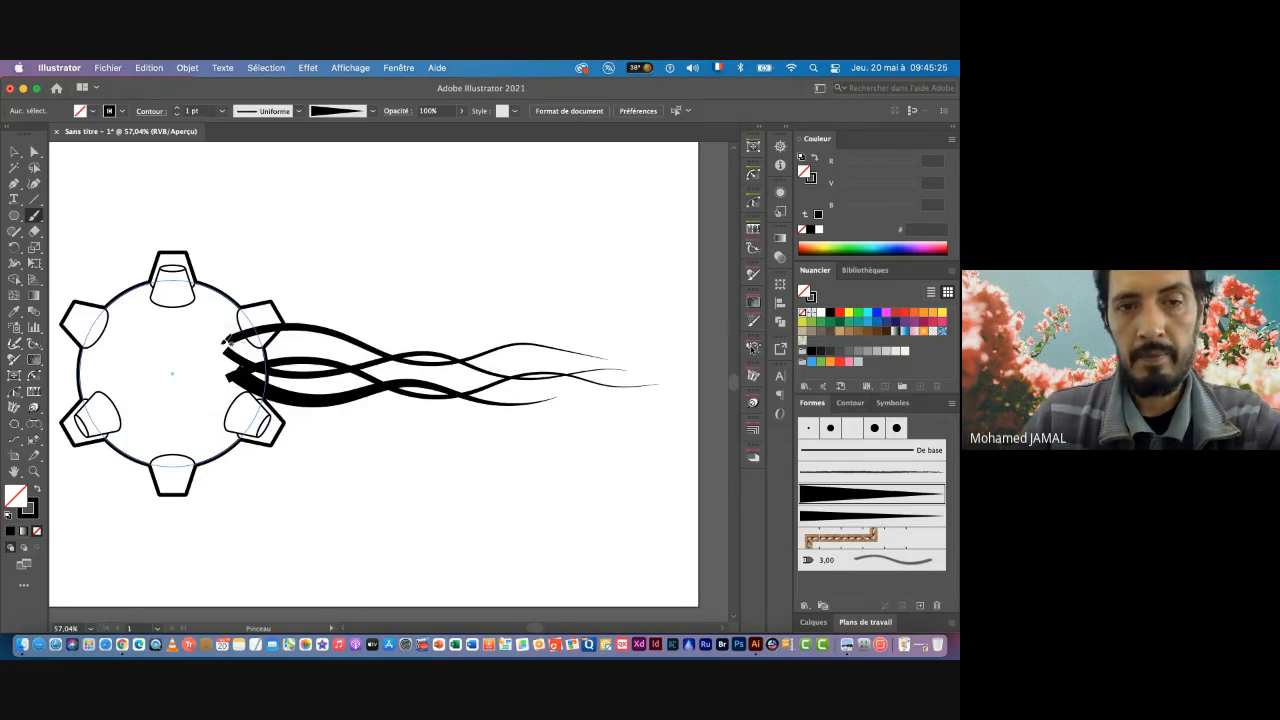
mouse_move(228, 342)
mouse_down()
mouse_move(278, 355)
mouse_move(431, 331)
mouse_move(571, 372)
mouse_move(672, 354)
mouse_up()
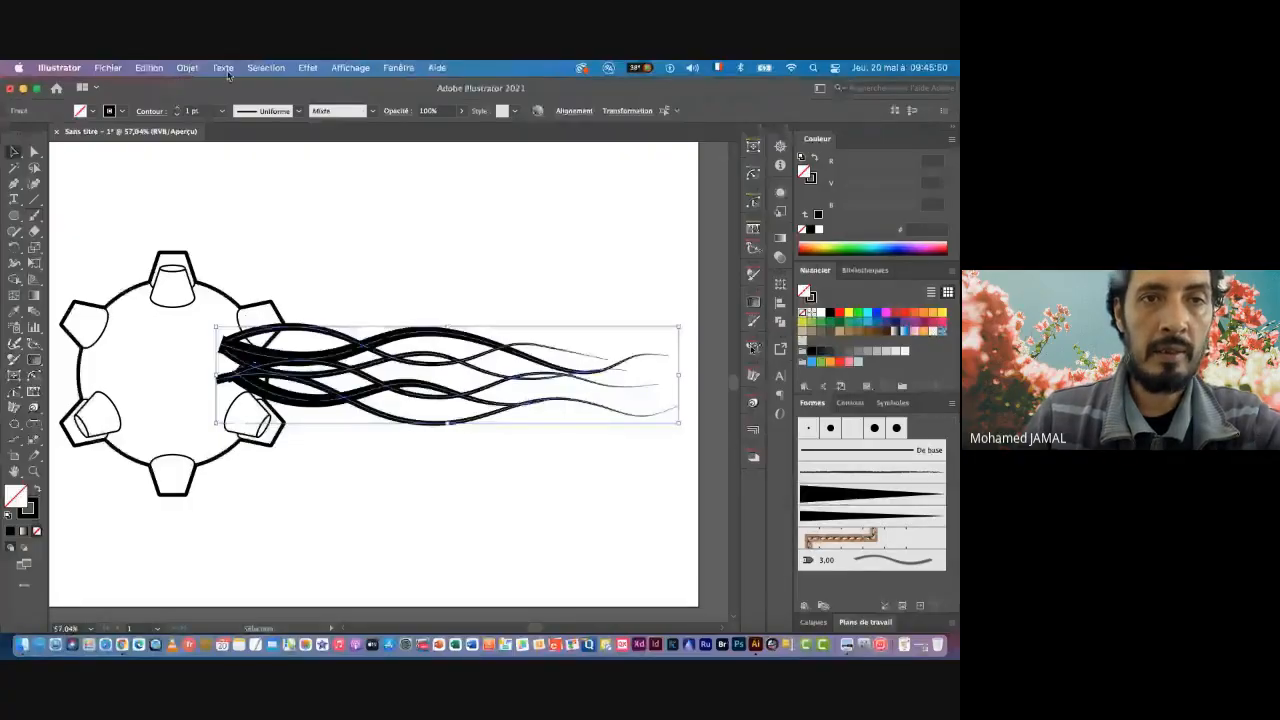
Step: Send the selected wavy strokes behind the gear drawing (Arrière-plan) and shift them slightly down
click(187, 68)
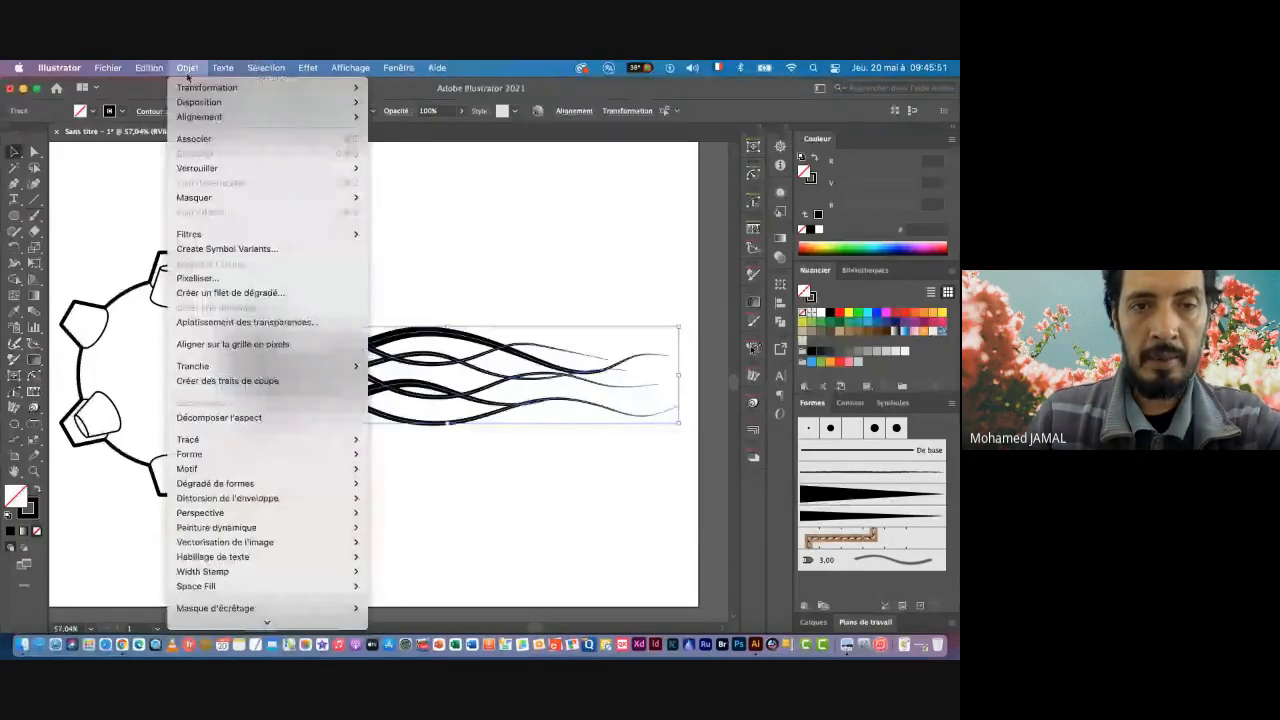
mouse_move(220, 102)
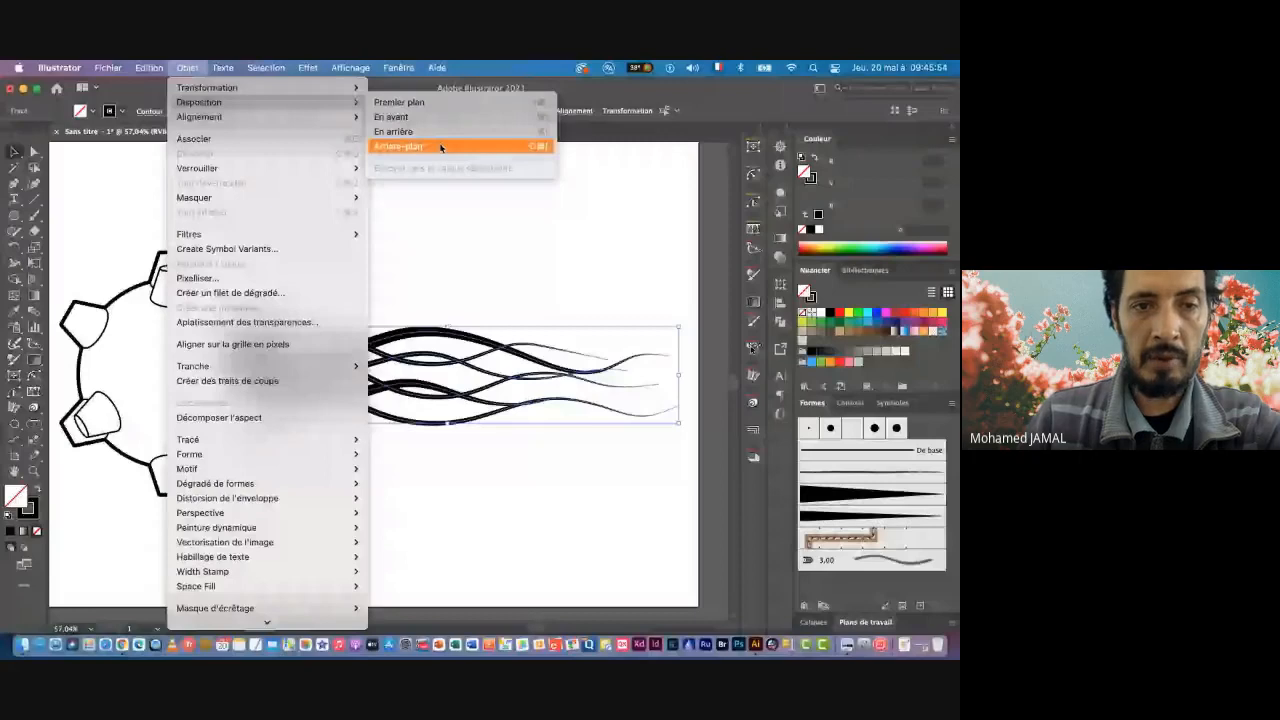
click(440, 147)
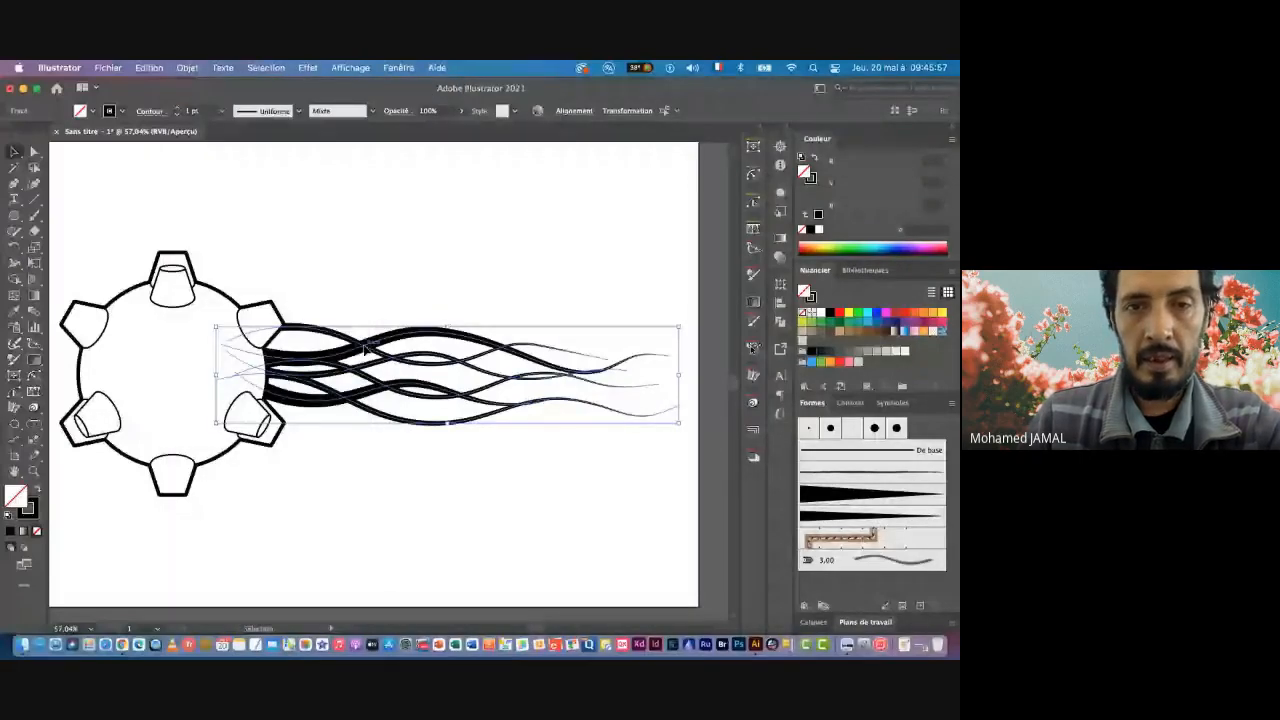
drag(367, 348, 367, 359)
Step: Delete the source triangle above the artboard and select all the remaining artwork
scroll(479, 412, down, 3)
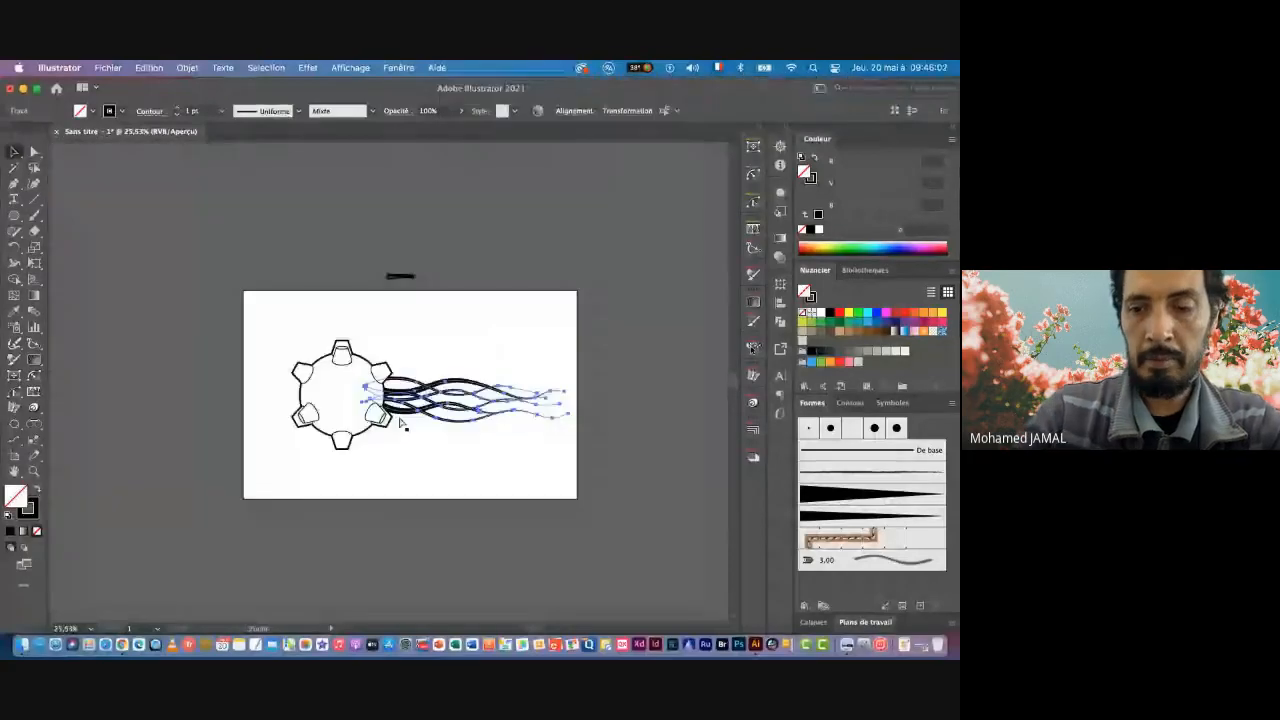
scroll(437, 427, up, 1)
click(420, 234)
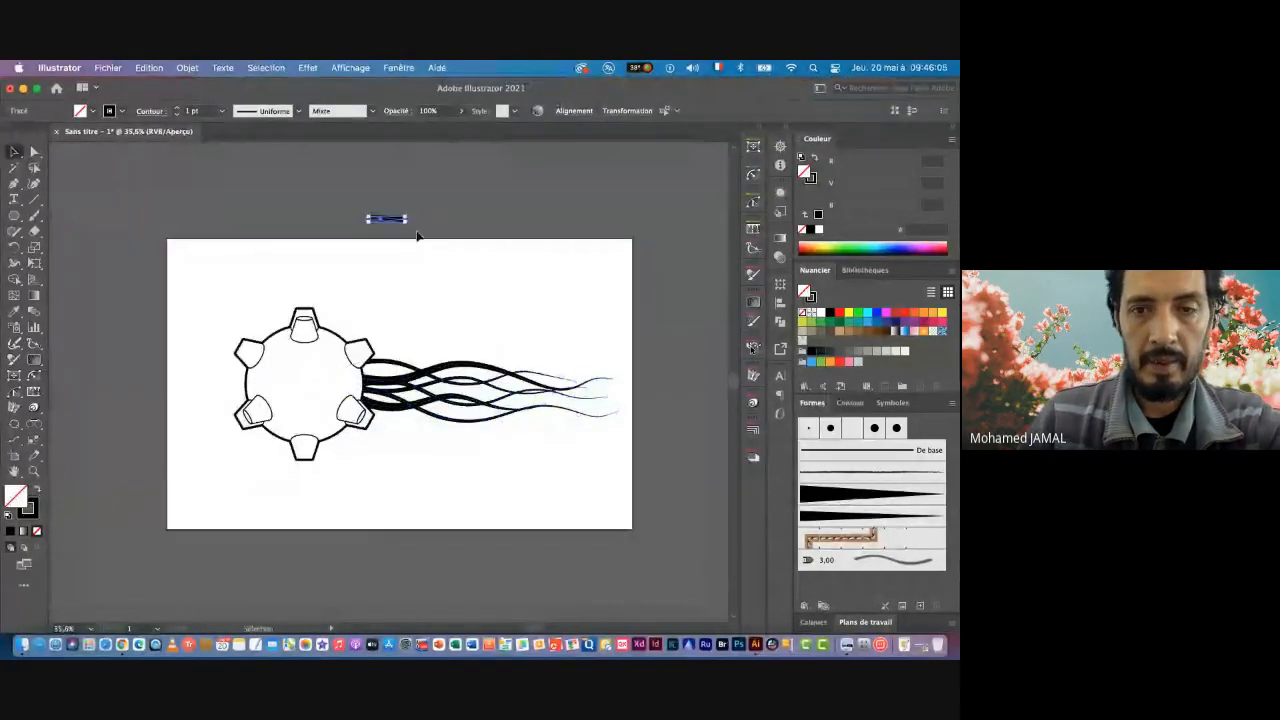
scroll(433, 427, up, 1)
key(super+a)
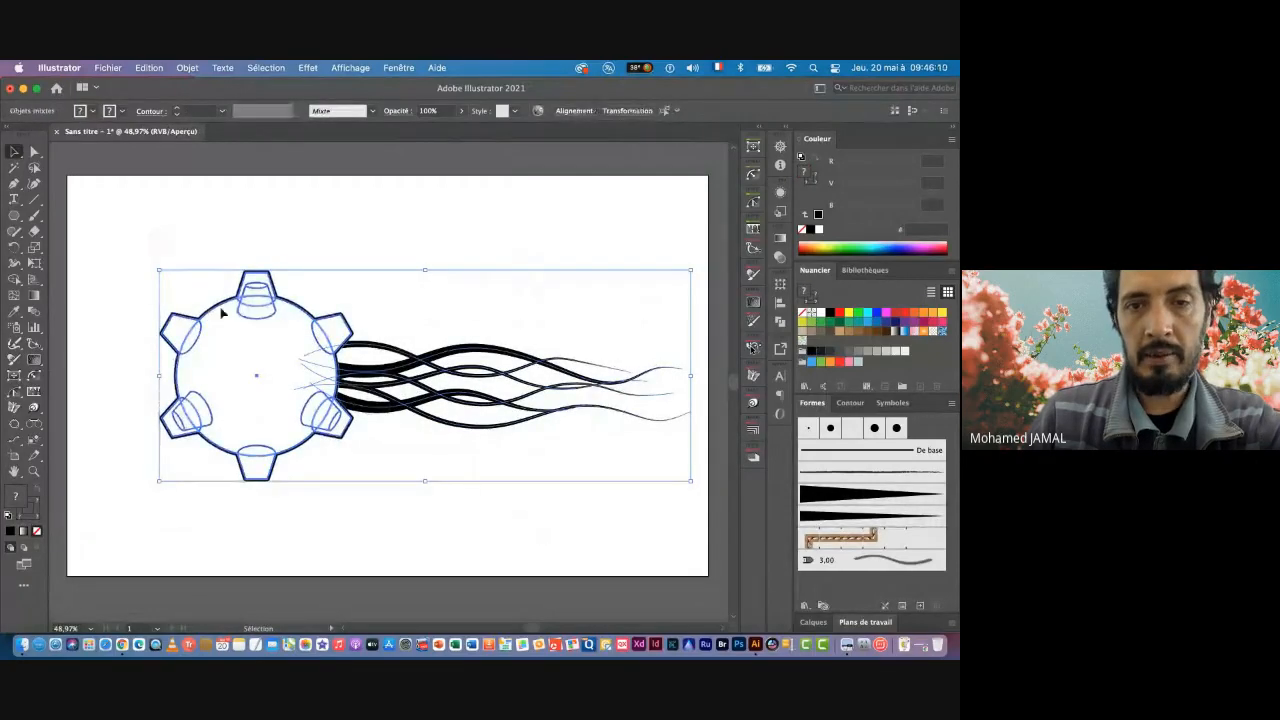
Step: Group the gear drawing and all its wavy strokes into one object (Associer)
scroll(533, 528, down, 1)
drag(149, 227, 467, 509)
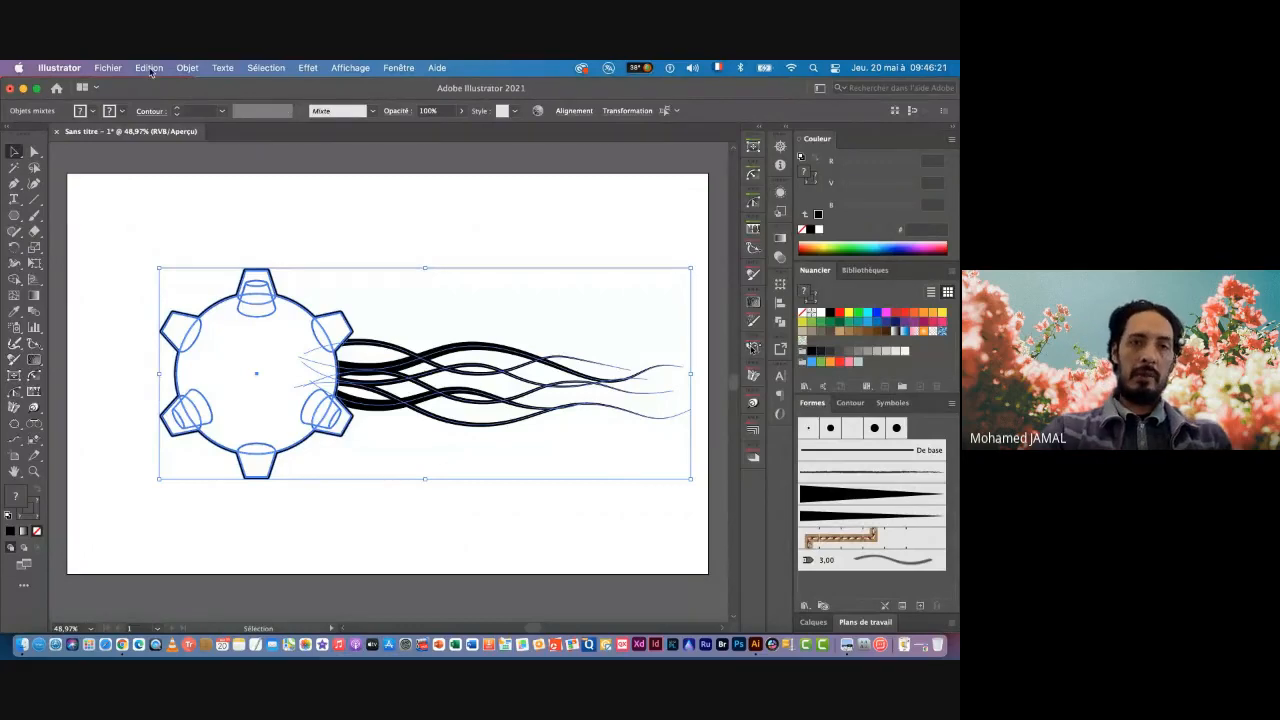
click(187, 68)
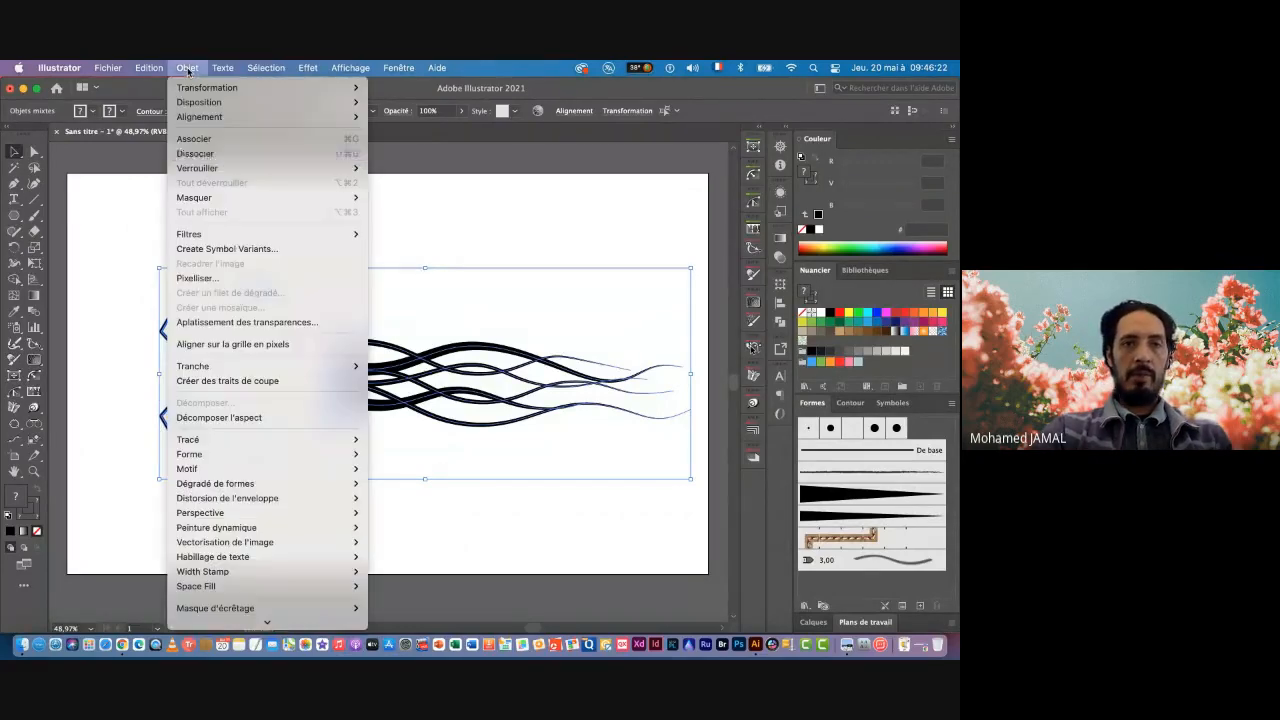
click(220, 147)
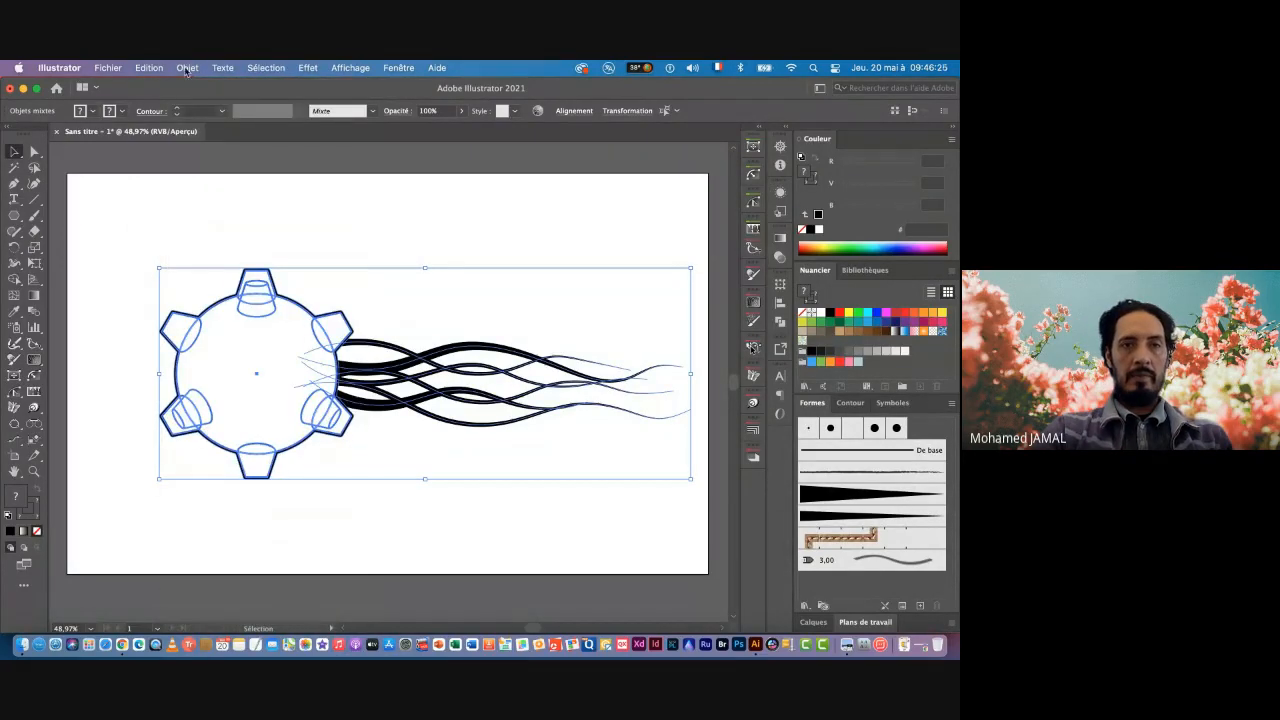
click(187, 68)
click(208, 140)
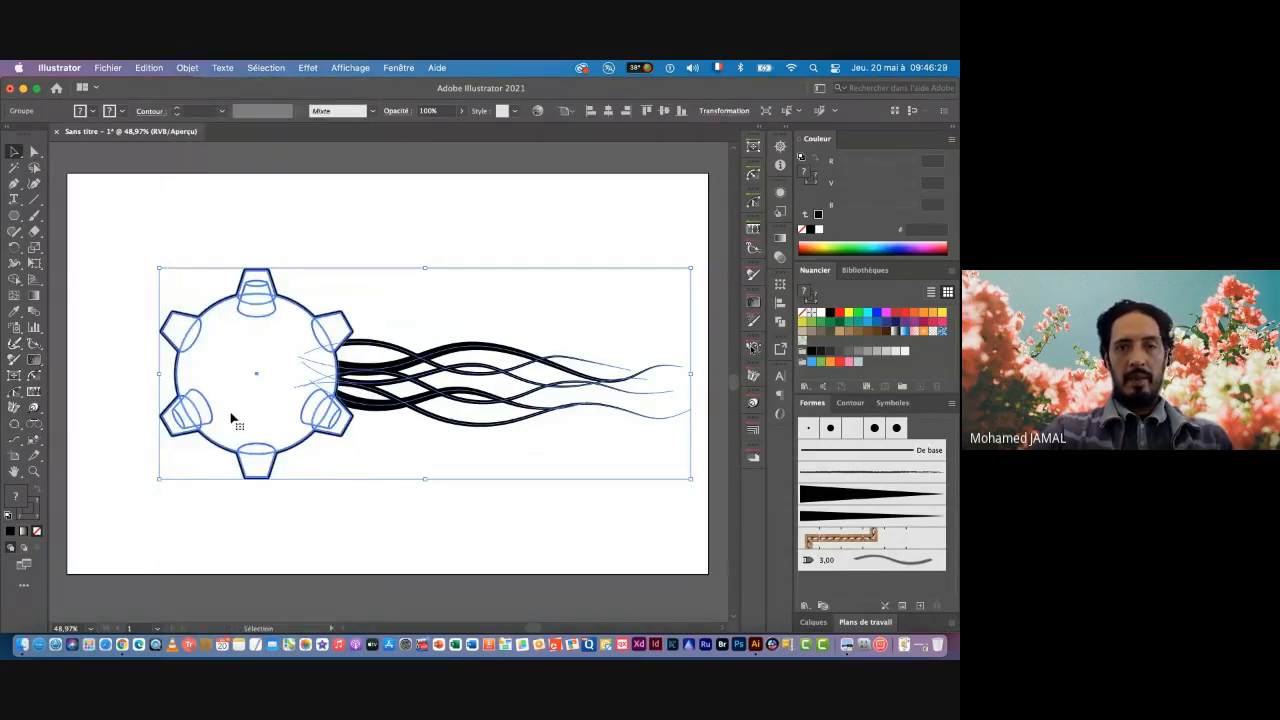
Step: Create a copy of the grouped drawing scaled uniformly to 10%
double_click(35, 250)
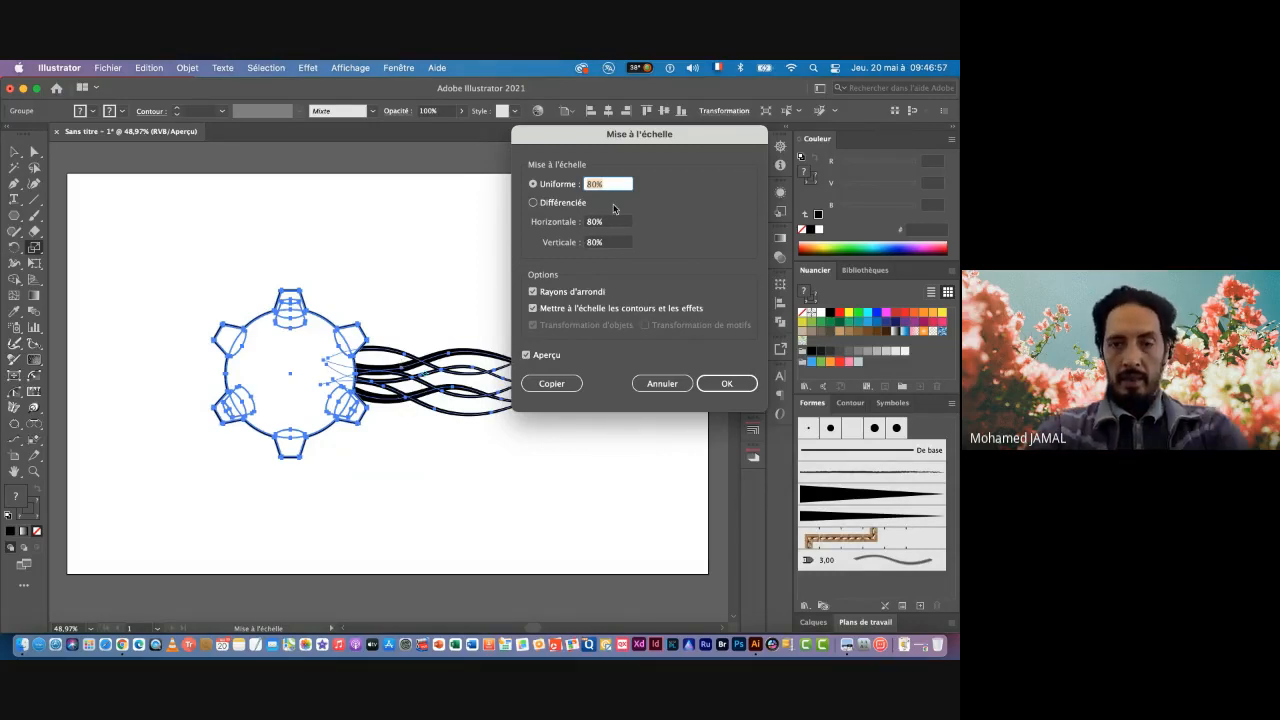
key(shift+Down)
key(shift+Down)
key(shift+Down)
key(shift+Down)
key(shift+Down)
key(shift+Down)
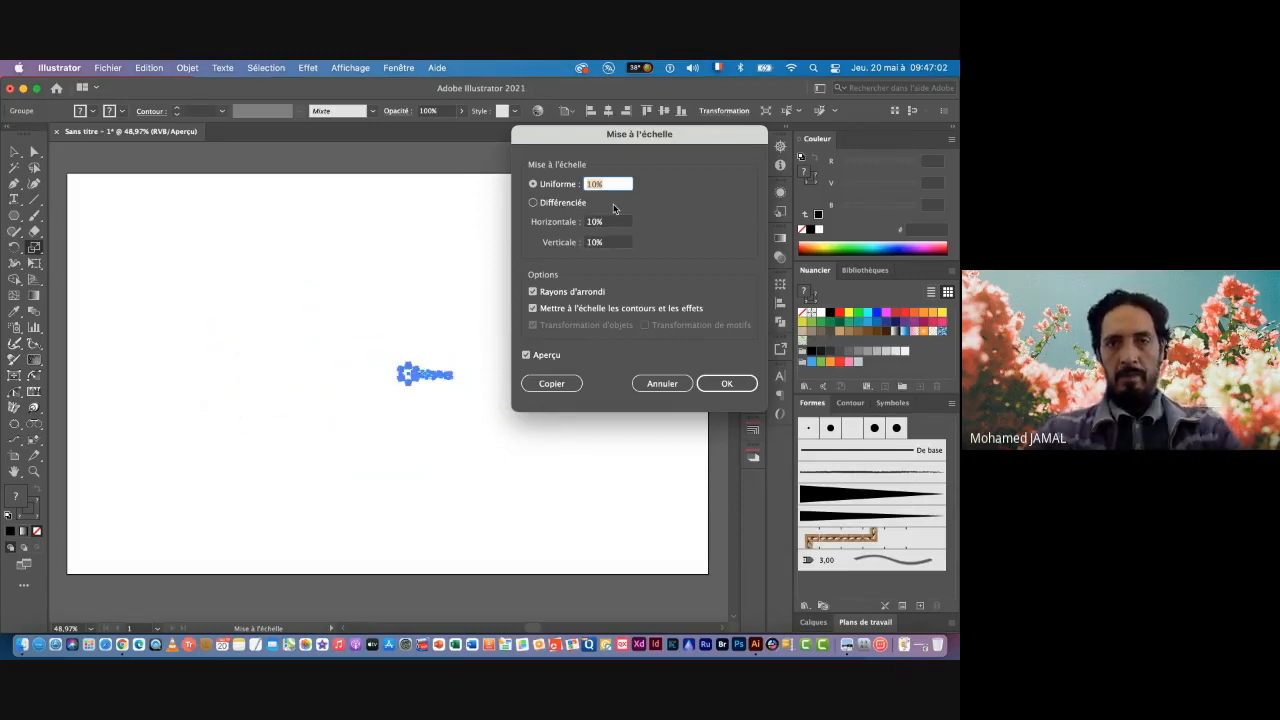
click(552, 388)
Step: Place three small copies of the drawing above and below the large wavy strokes, and enlarge the one above their far end
click(16, 150)
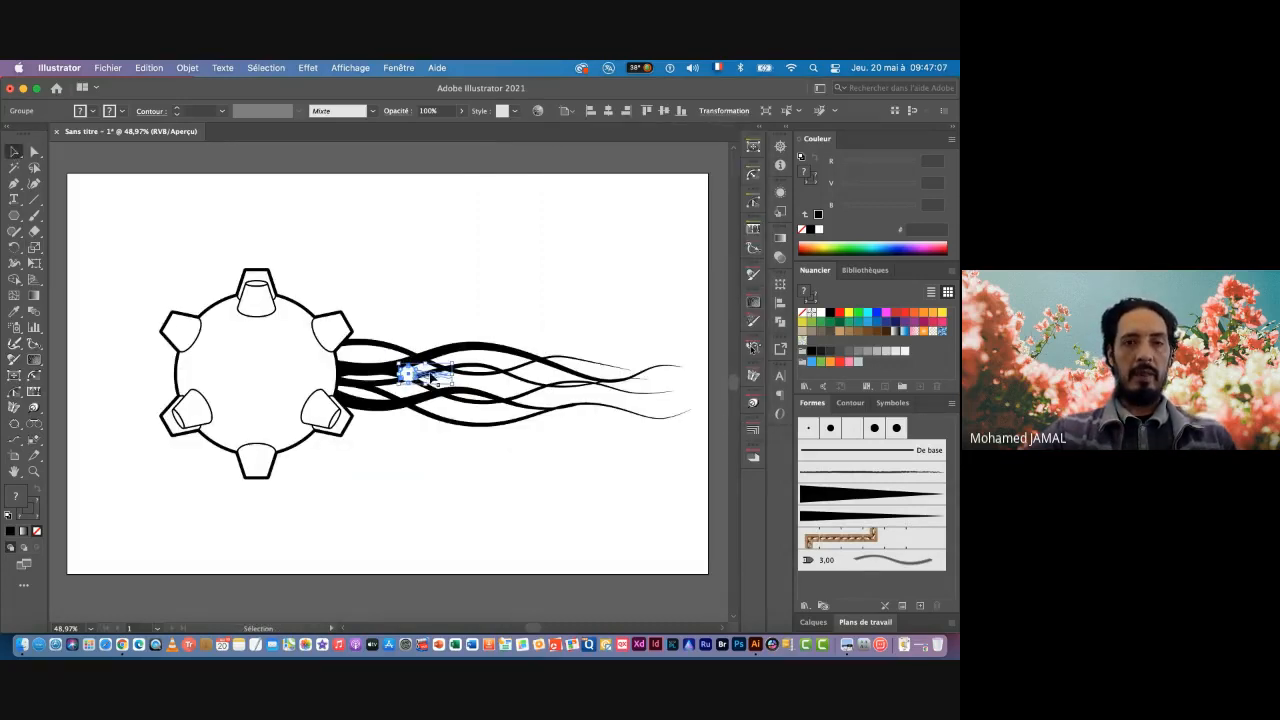
drag(420, 376, 632, 359)
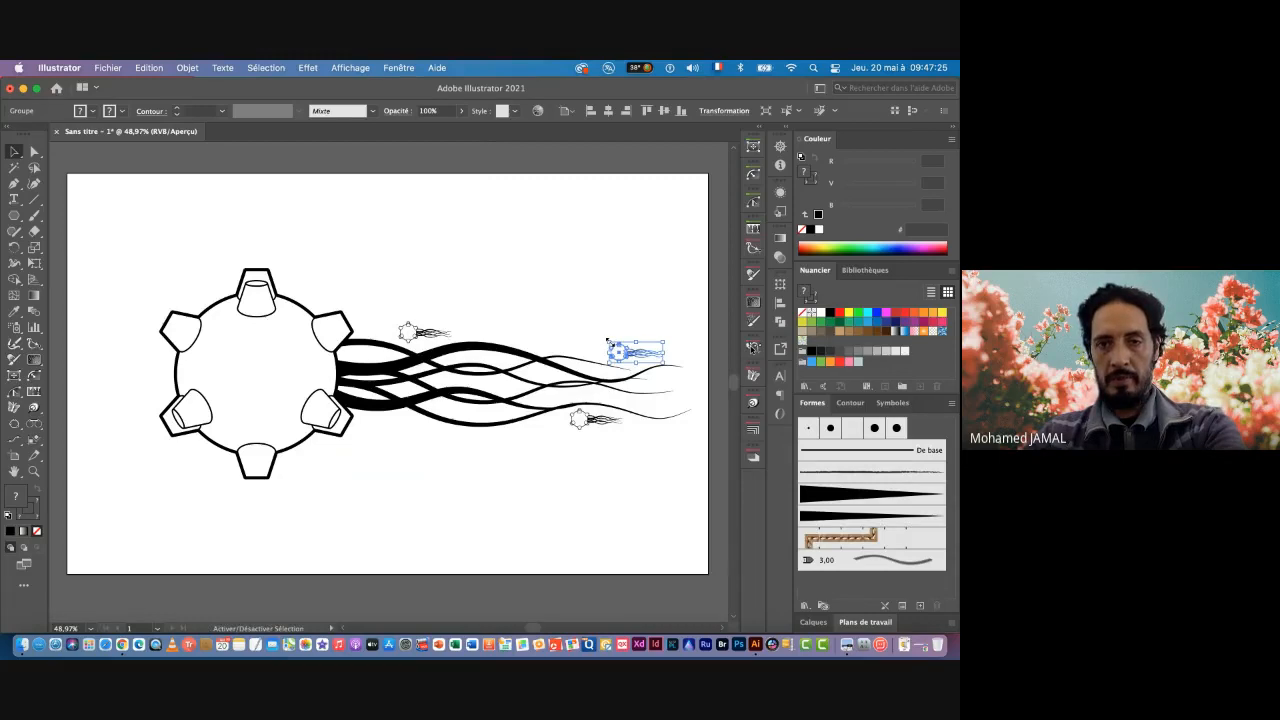
drag(607, 341, 578, 328)
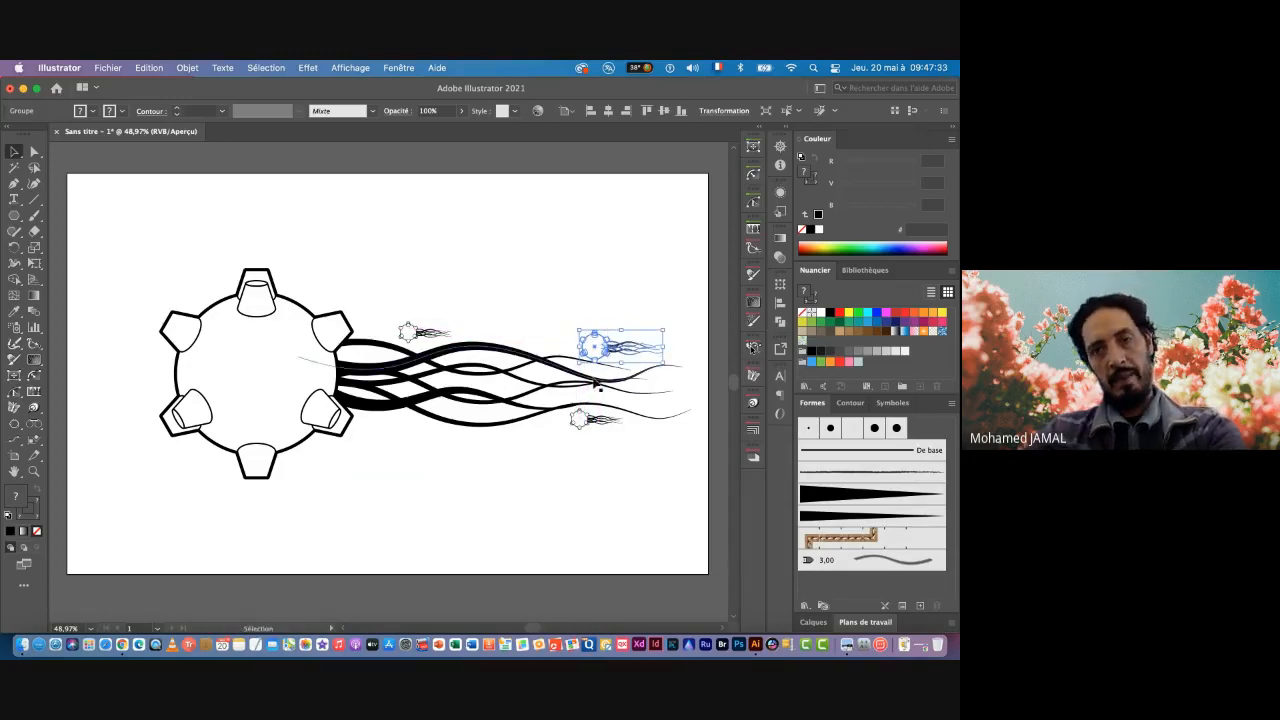
Step: Adjust the small copy below the strokes' far end and place a duplicate of it beneath the strokes beside the gear
drag(586, 422, 610, 425)
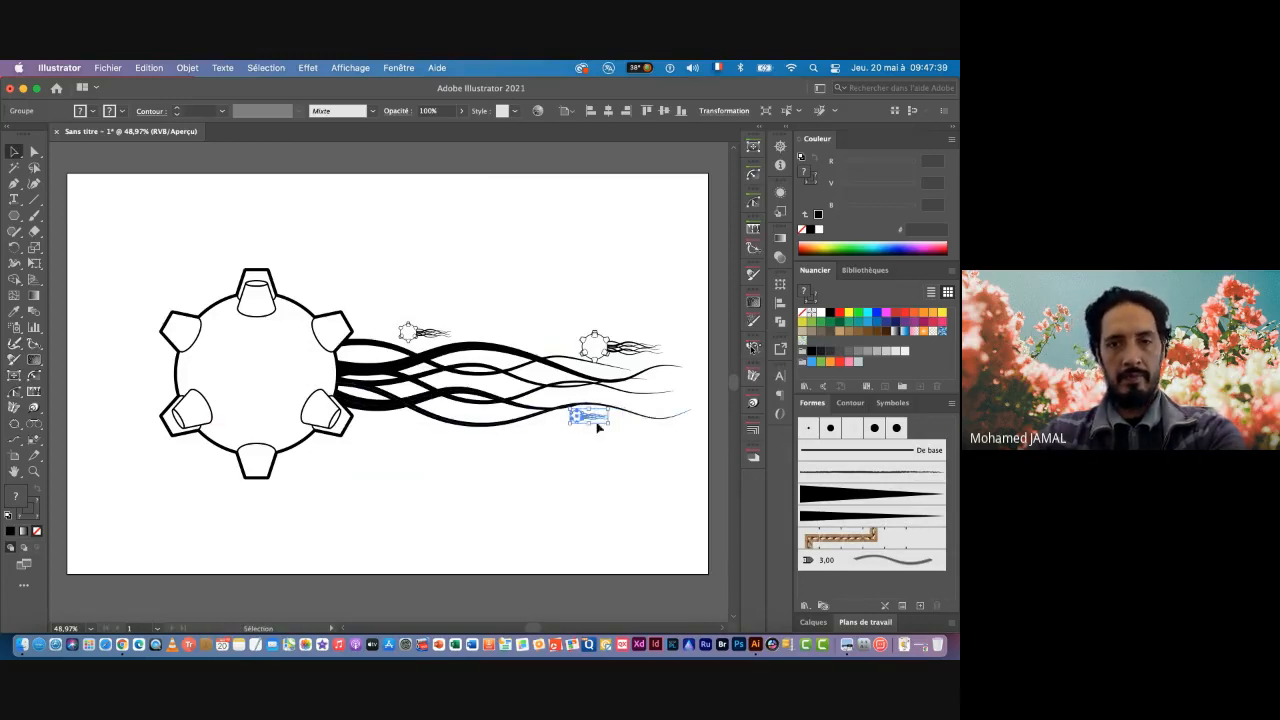
drag(588, 420, 386, 423)
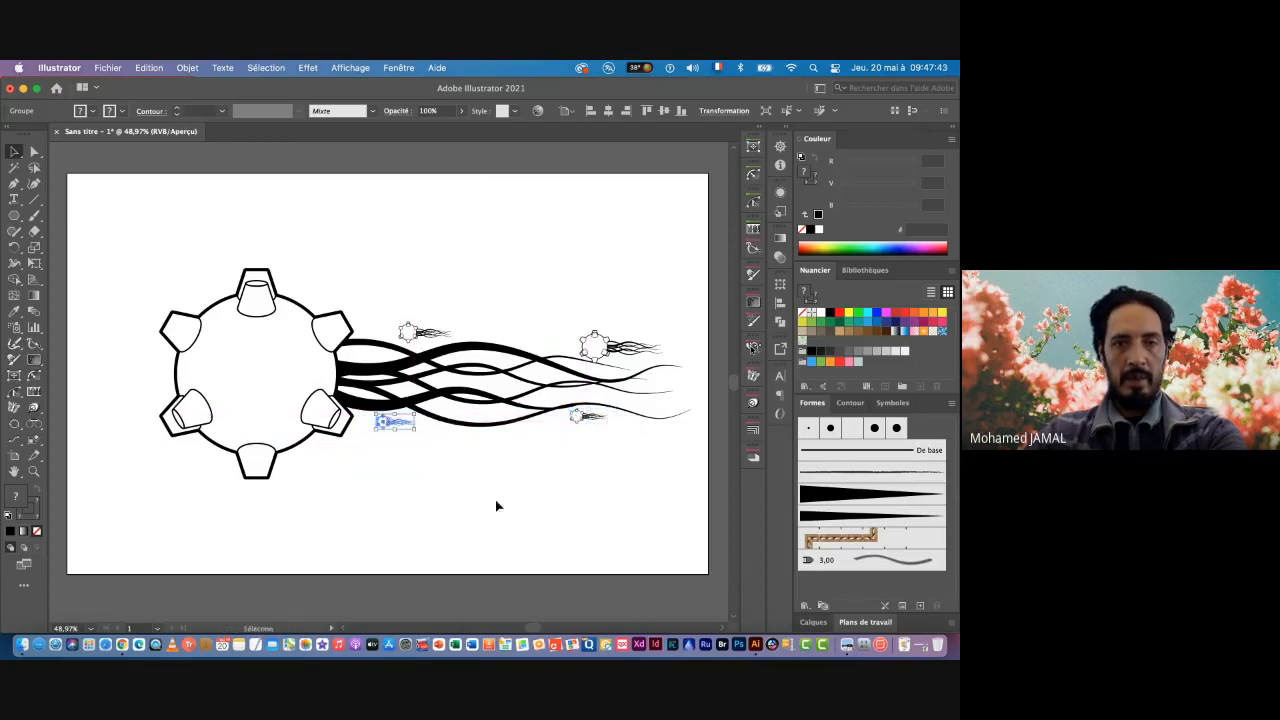
click(505, 513)
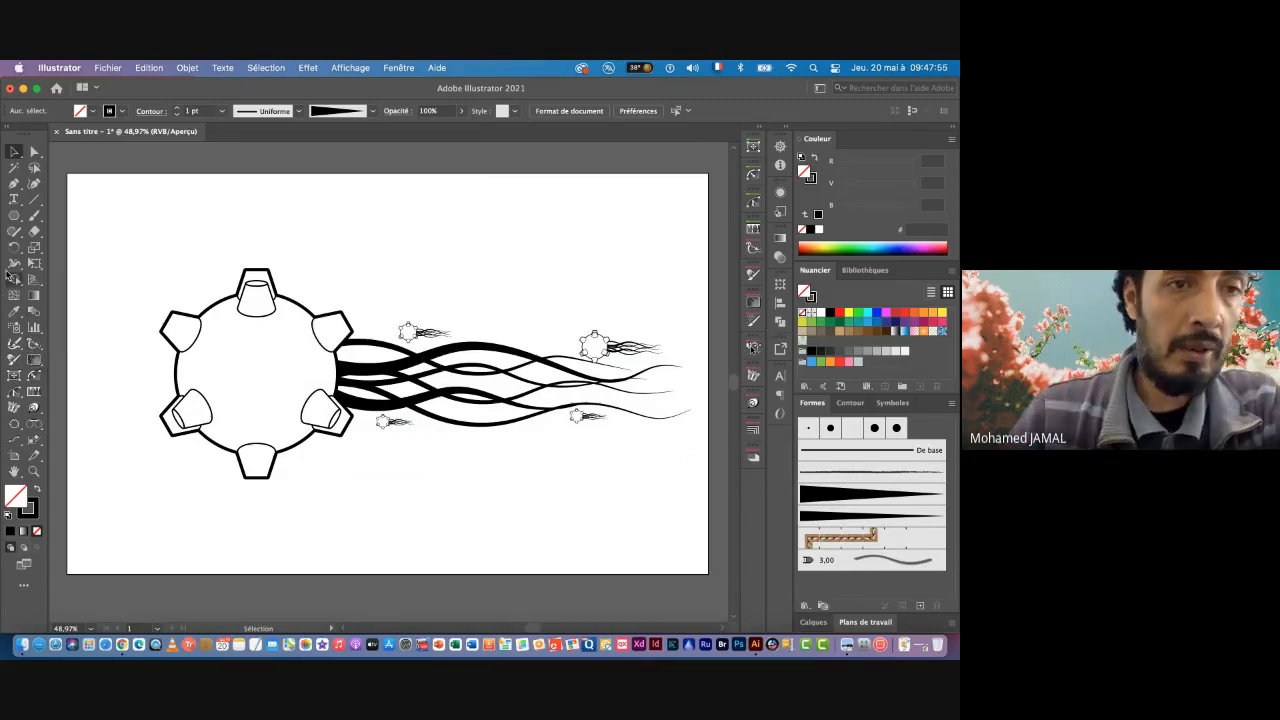
Step: Activate the Ellipse tool and display the artwork in outline mode (Tracés)
click(14, 215)
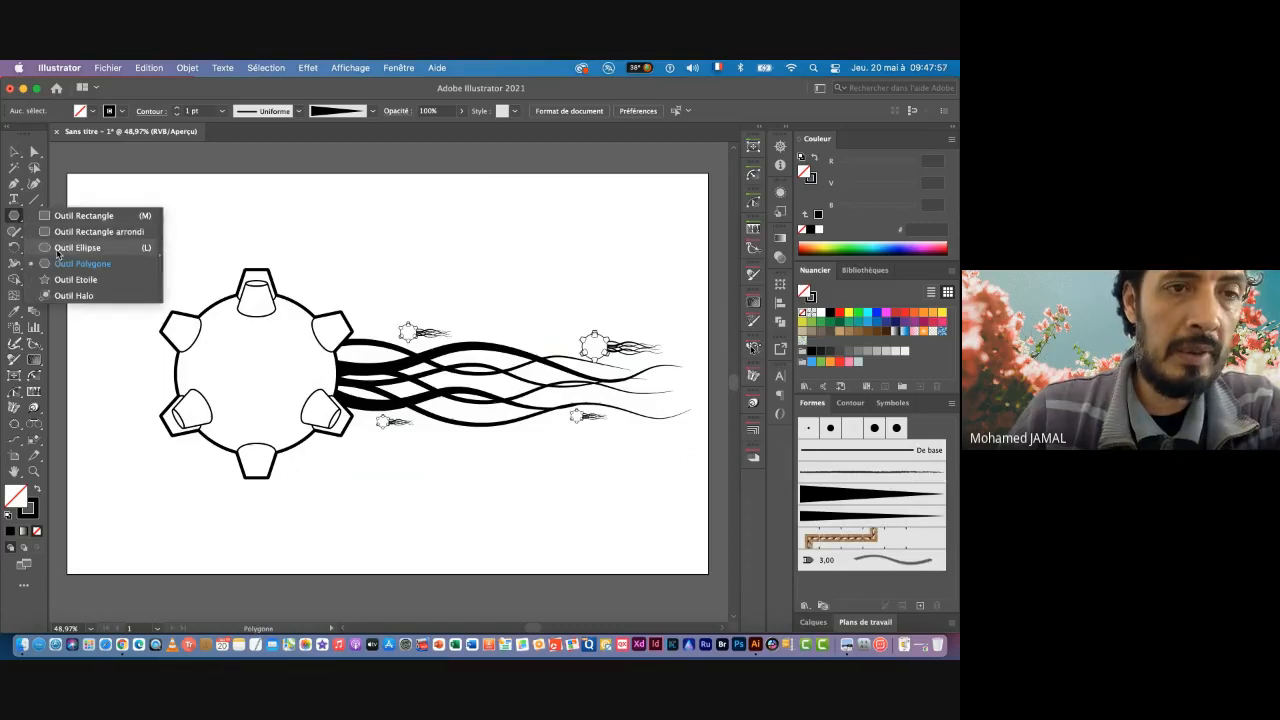
click(72, 248)
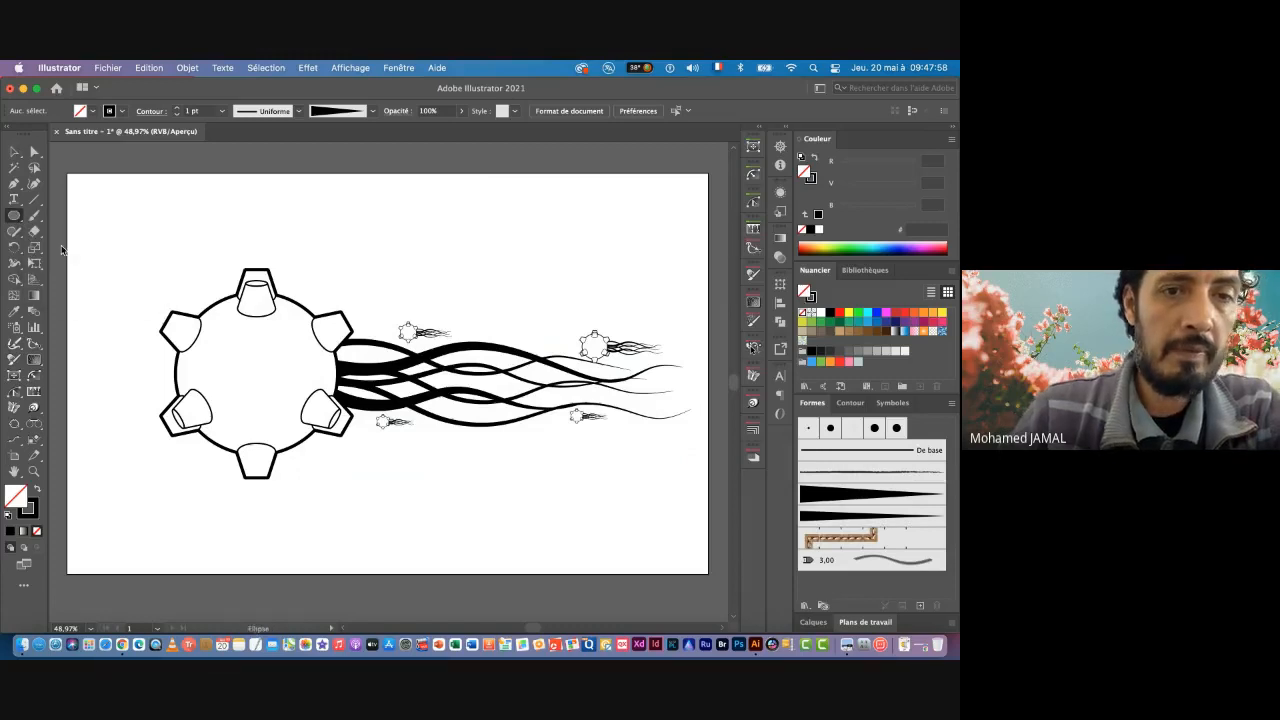
click(348, 68)
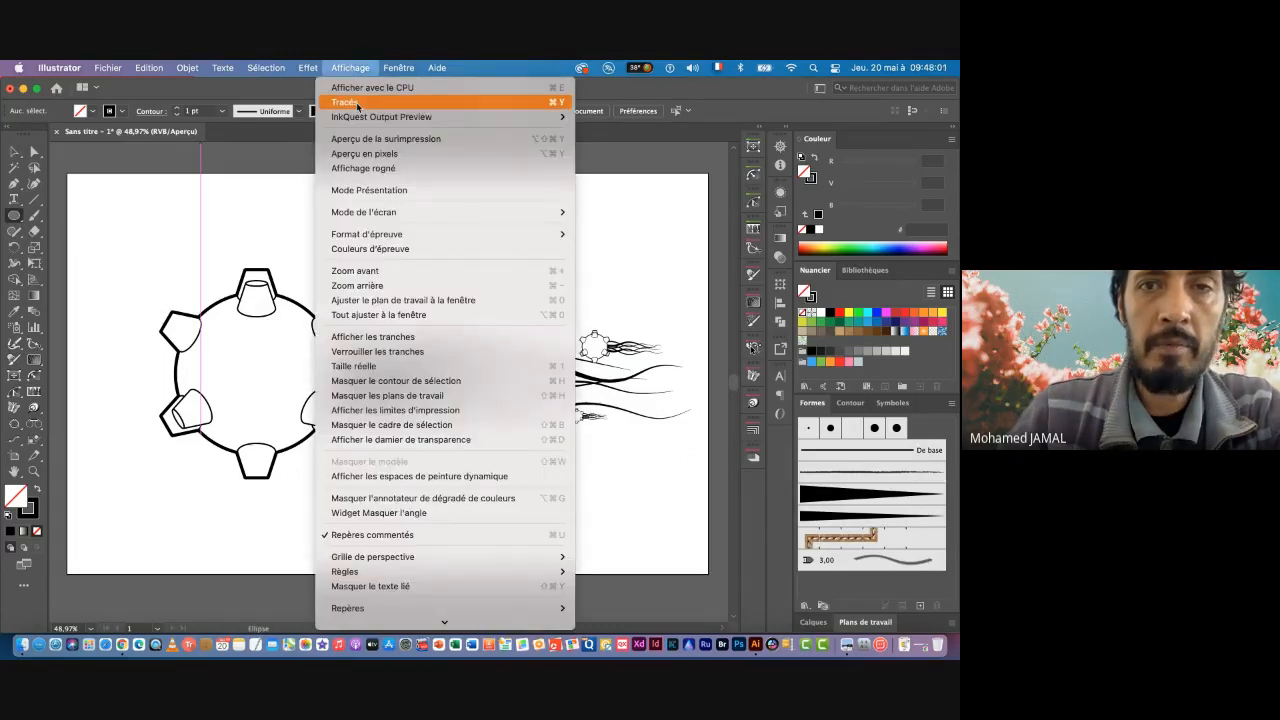
click(360, 103)
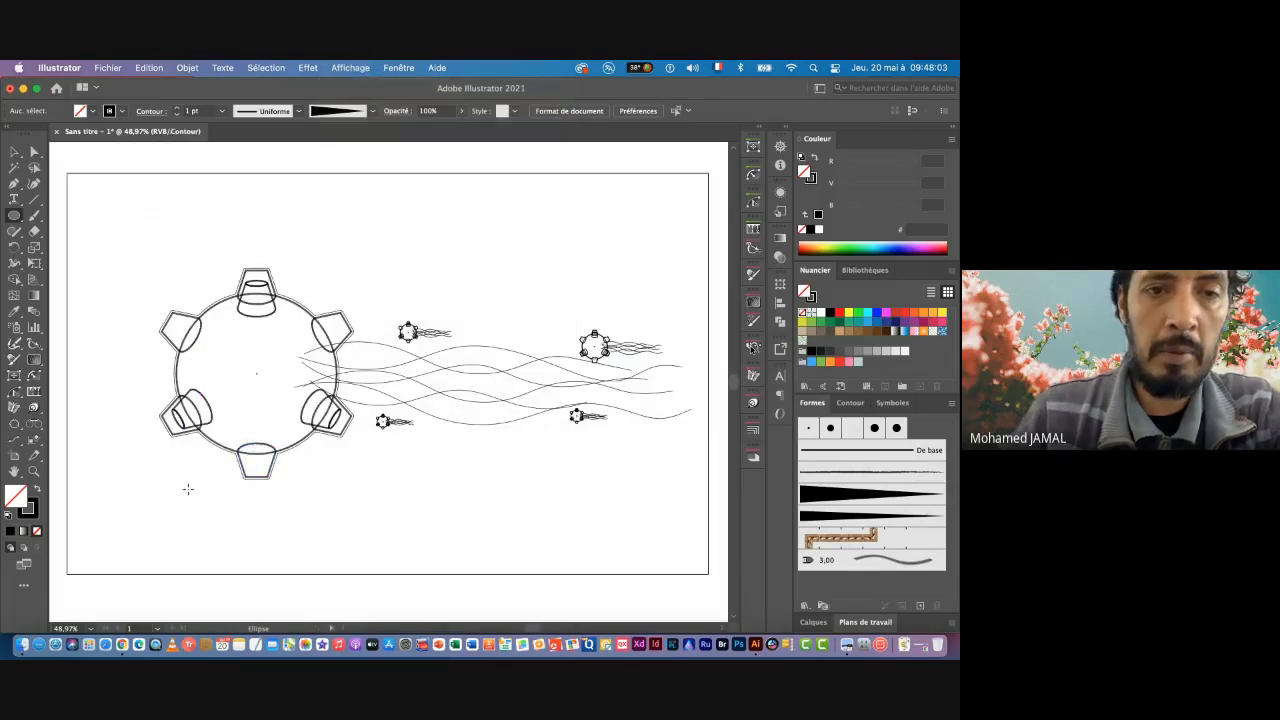
drag(193, 483, 290, 450)
drag(344, 396, 384, 445)
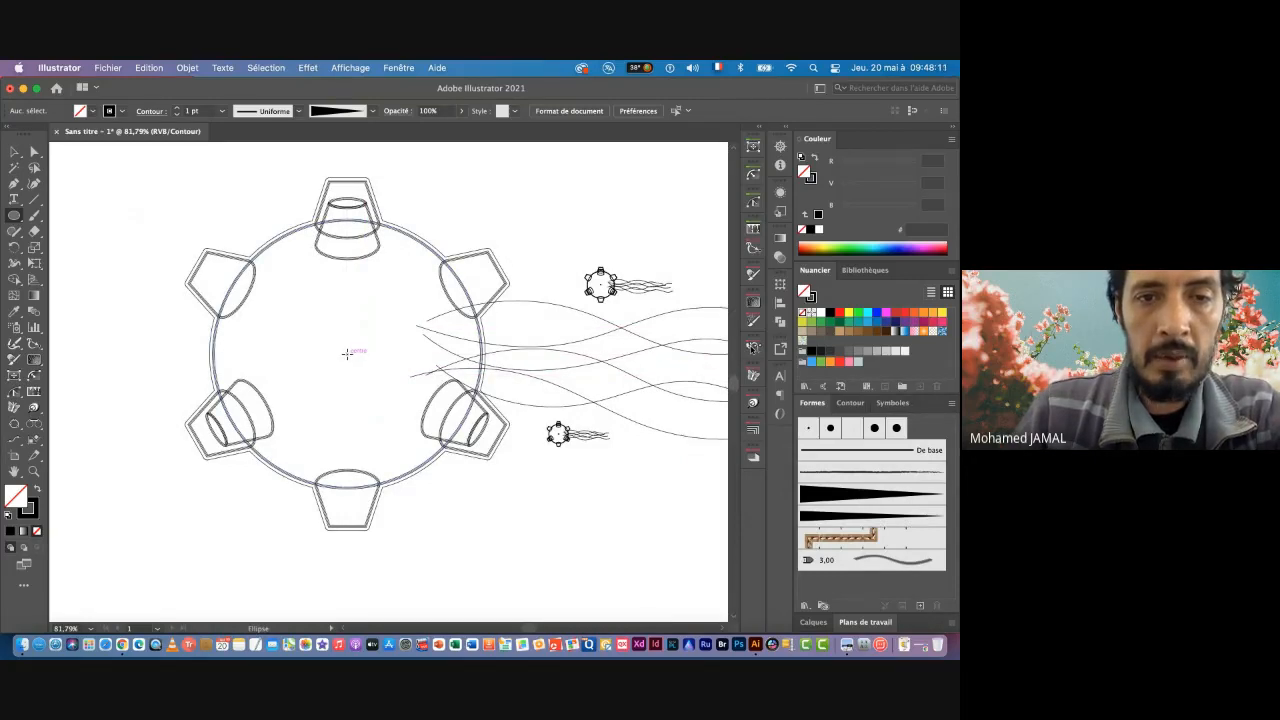
drag(346, 353, 282, 305)
key(shift+alt)
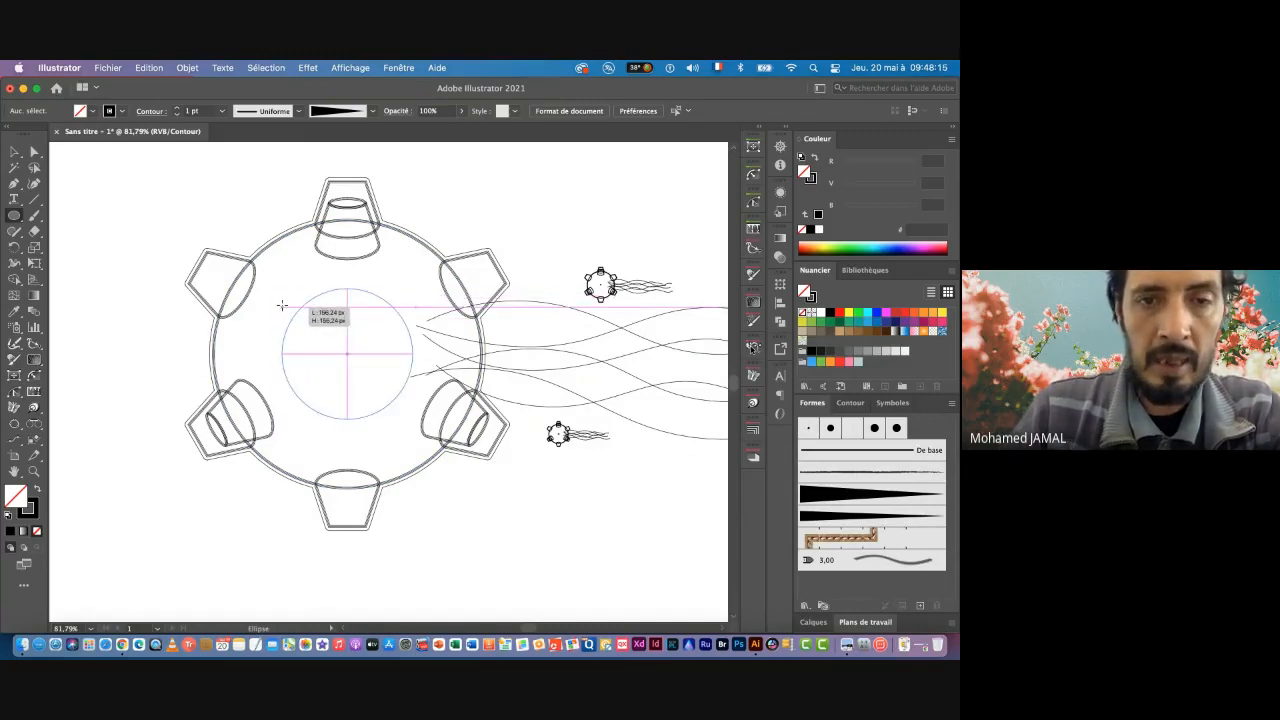
drag(282, 305, 140, 209)
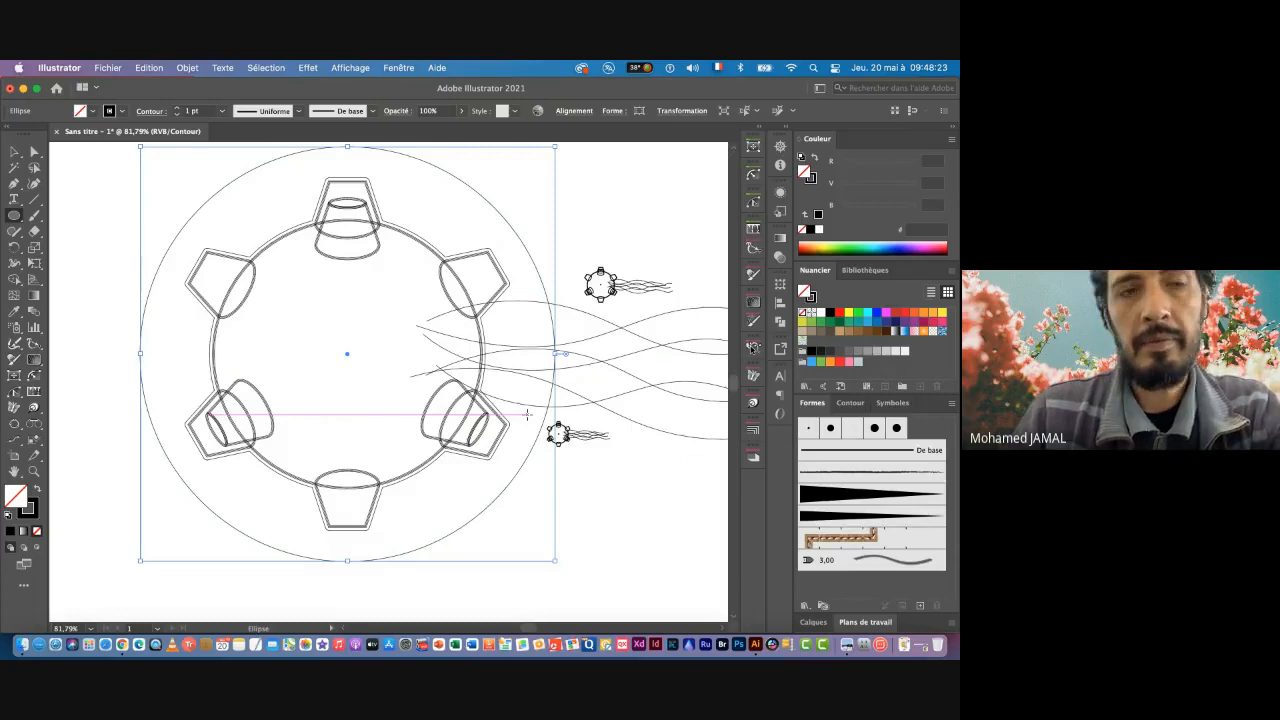
click(682, 111)
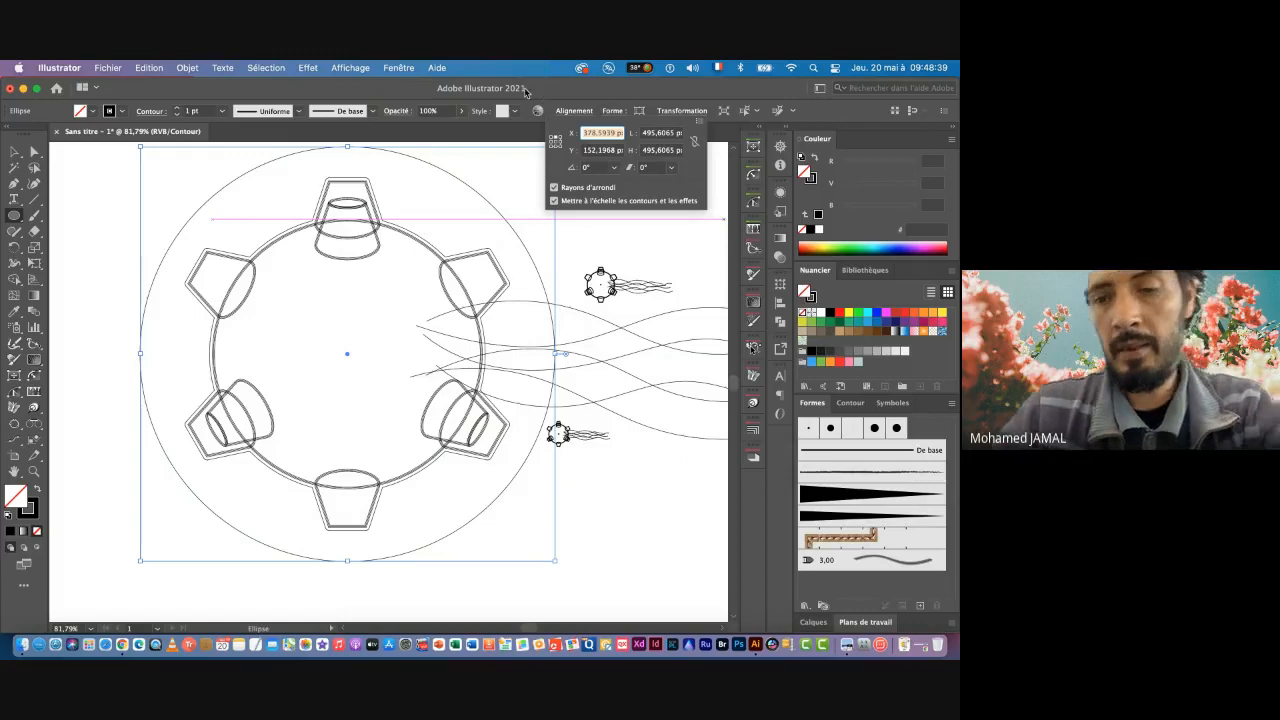
key(BackSpace)
key(Escape)
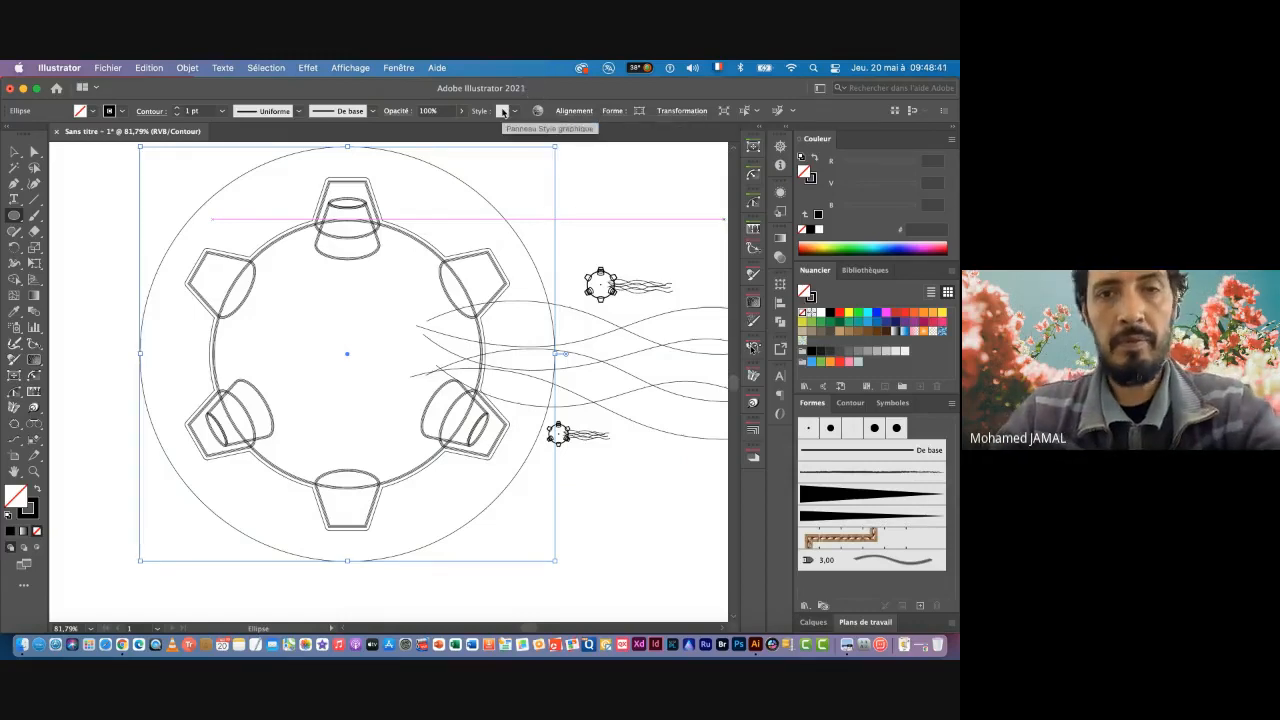
key(BackSpace)
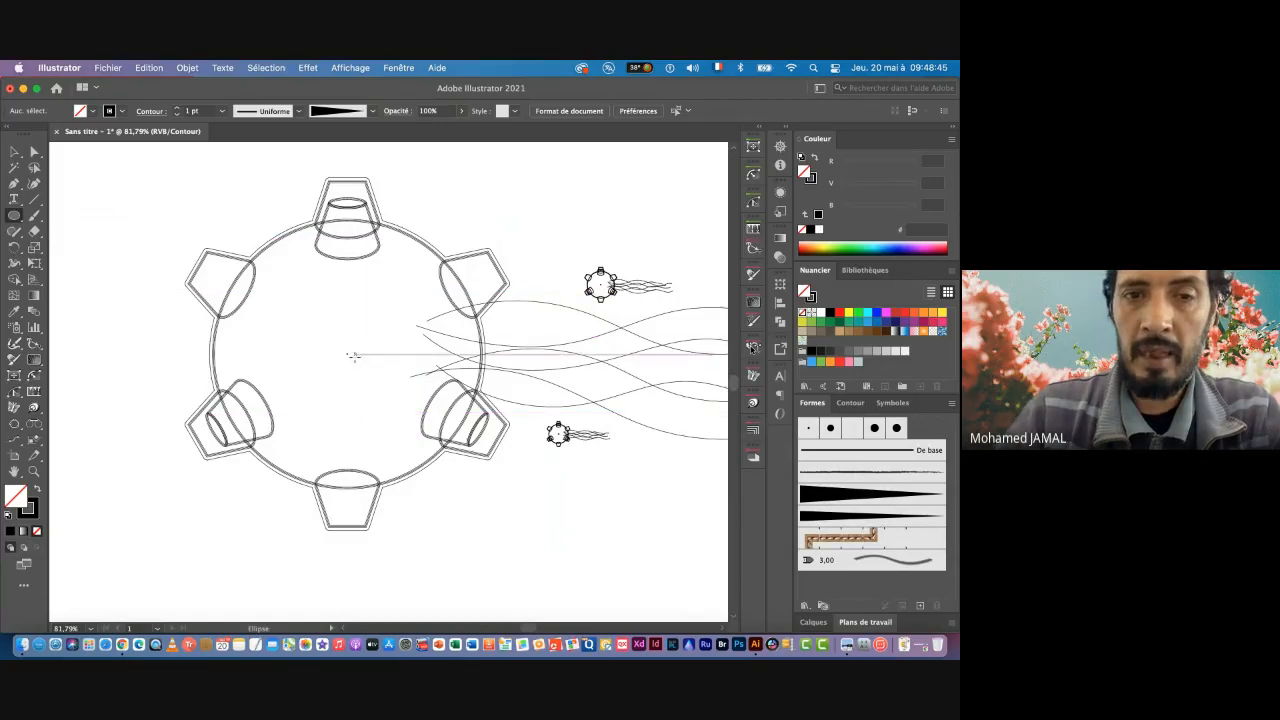
Step: Draw a circle from the large gear's centre, wide enough to enclose all of its teeth with a margin
mouse_move(346, 353)
mouse_down()
mouse_move(170, 200)
mouse_move(175, 212)
mouse_move(126, 187)
mouse_up()
key(alt)
key(shift)
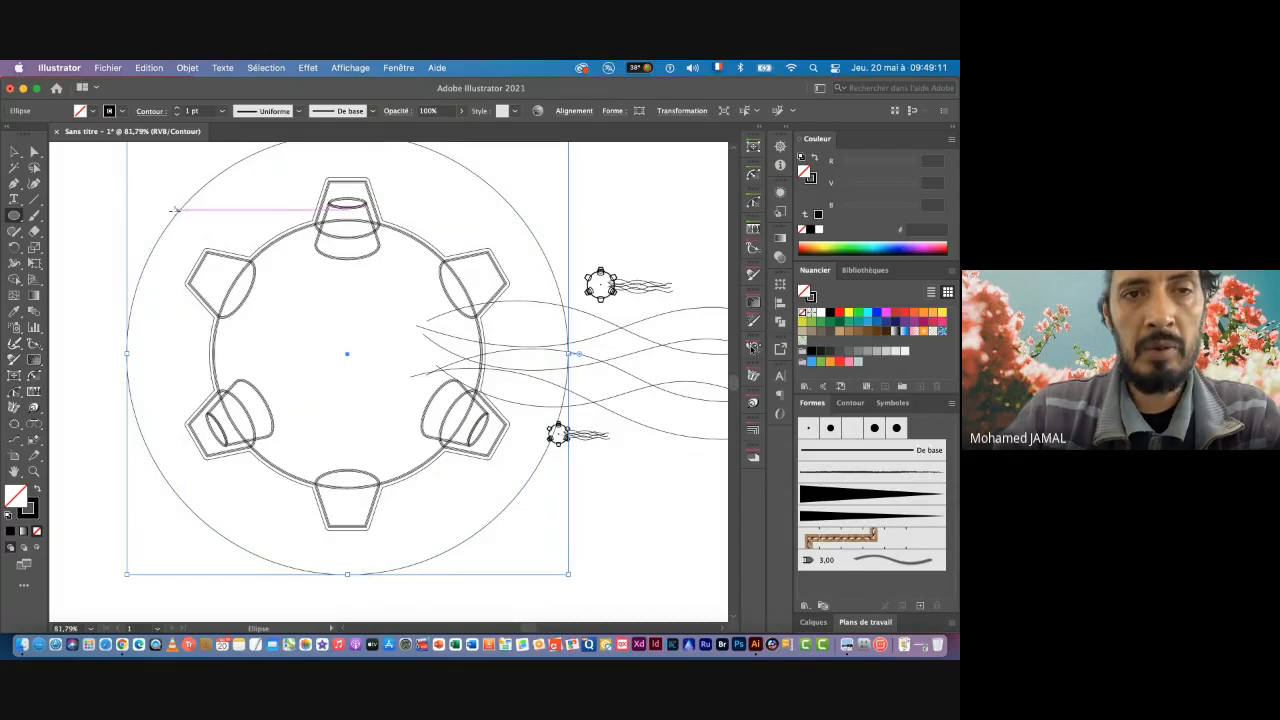
Step: Create a concentric copy of the large circle scaled uniformly to 95%, comparing it with the original in the preview
double_click(34, 250)
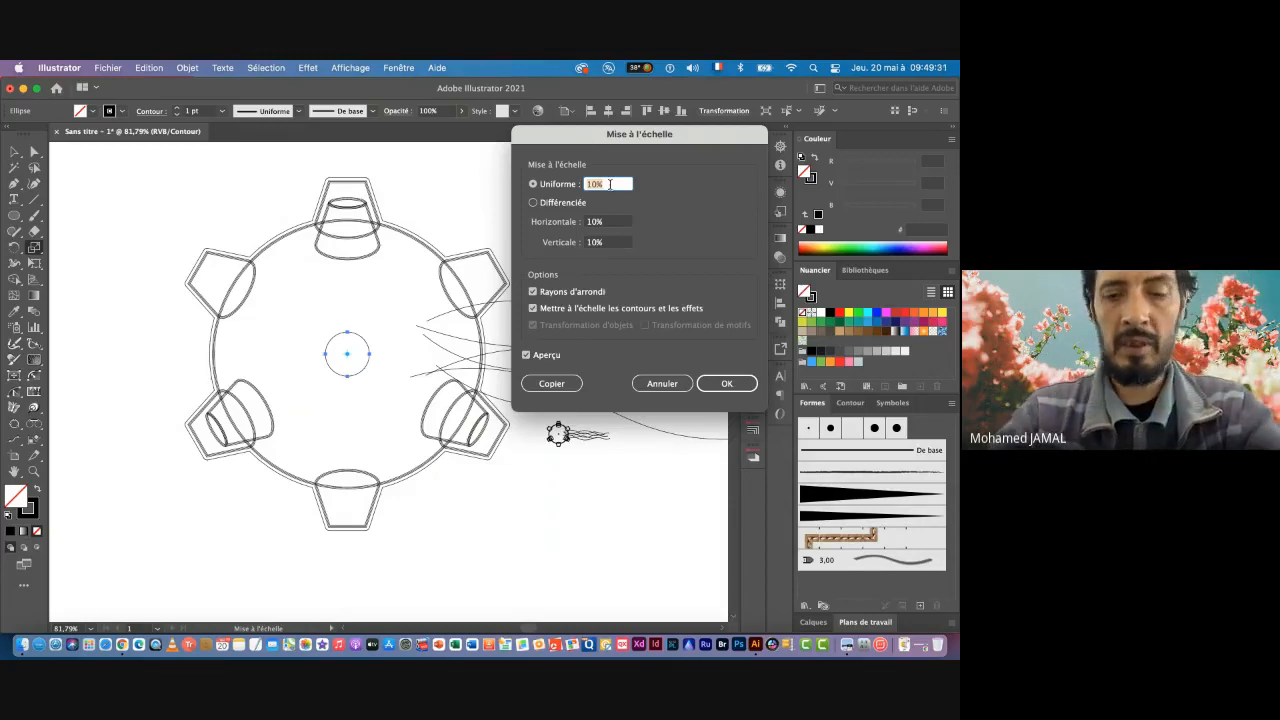
text(4)
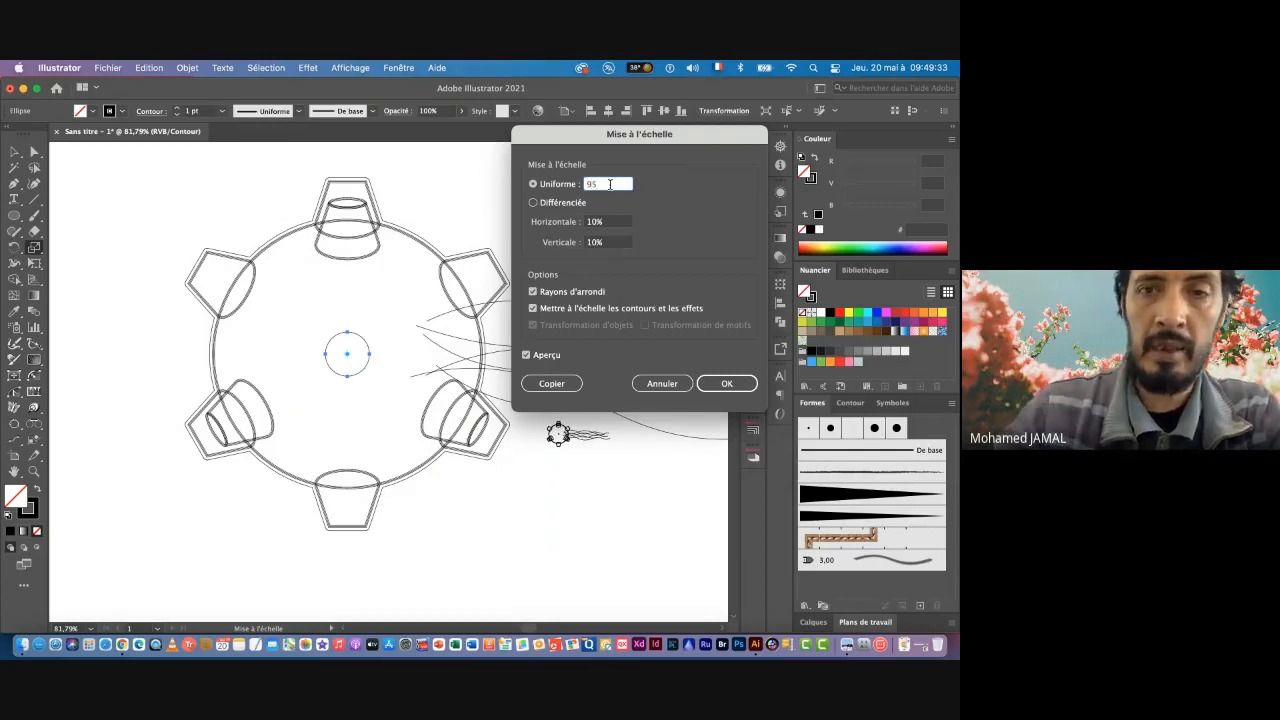
text(5)
click(526, 356)
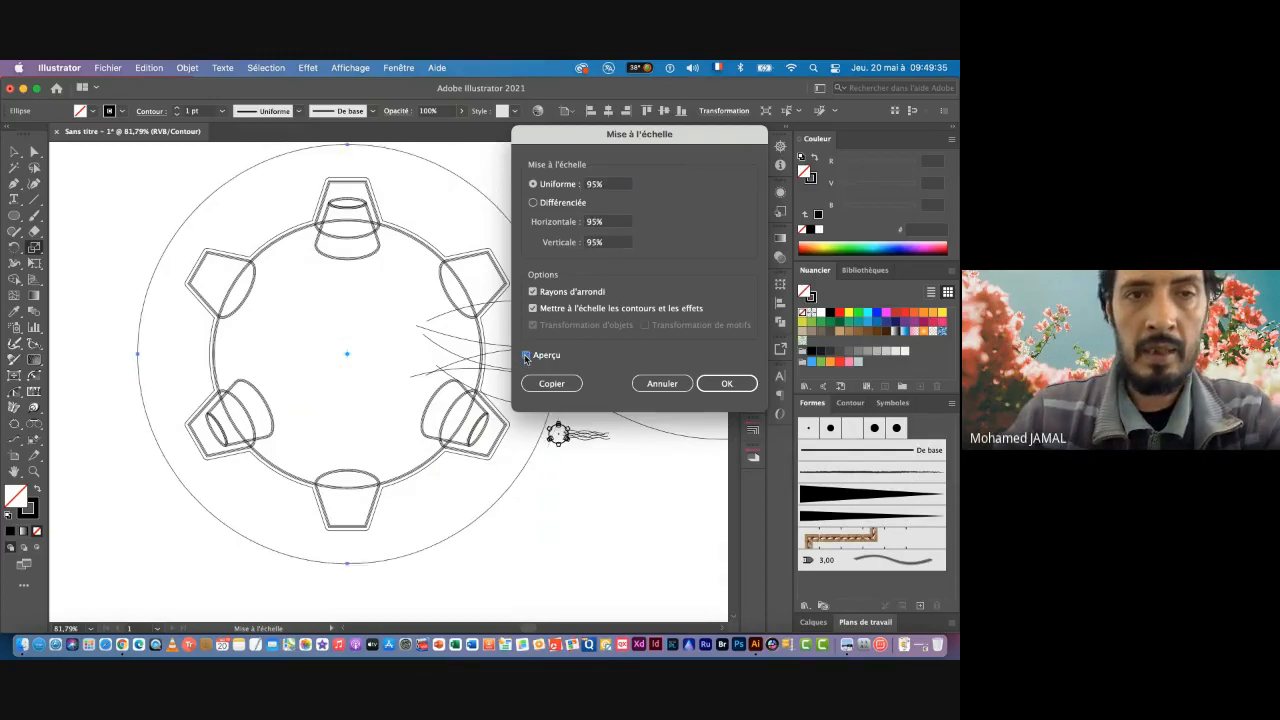
click(526, 356)
click(526, 356)
click(526, 356)
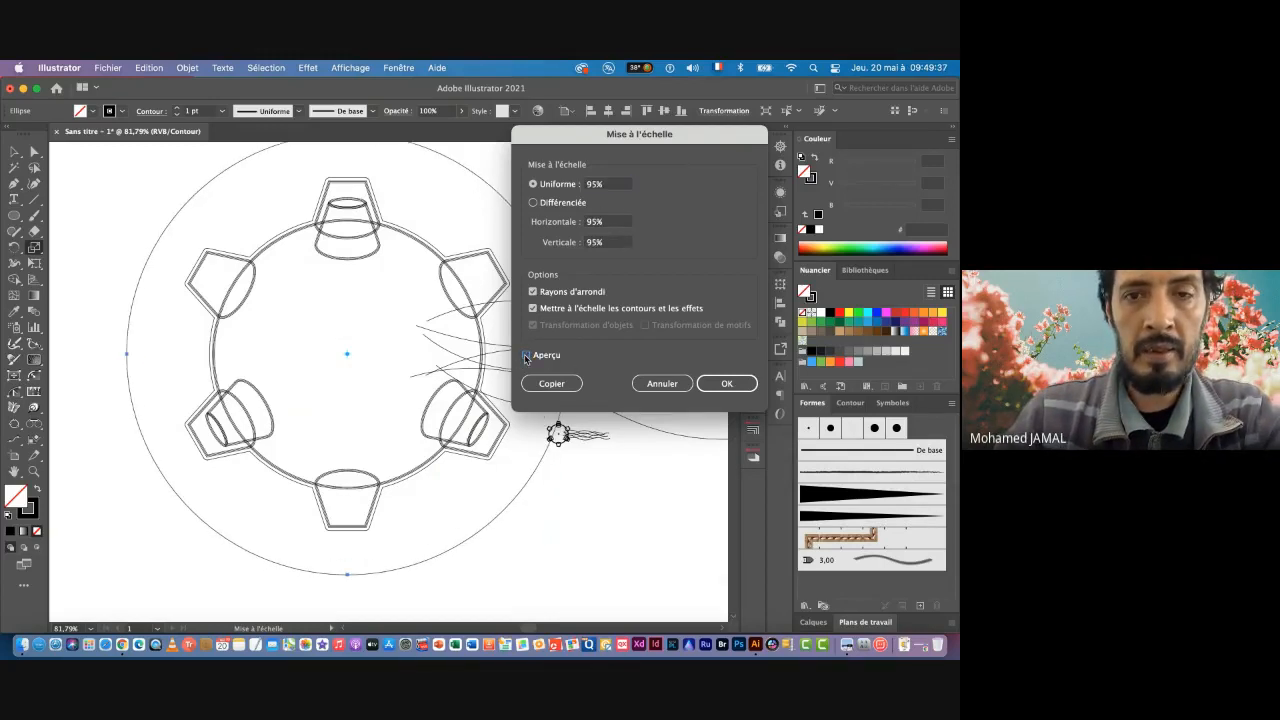
click(526, 356)
click(526, 356)
click(526, 356)
click(526, 356)
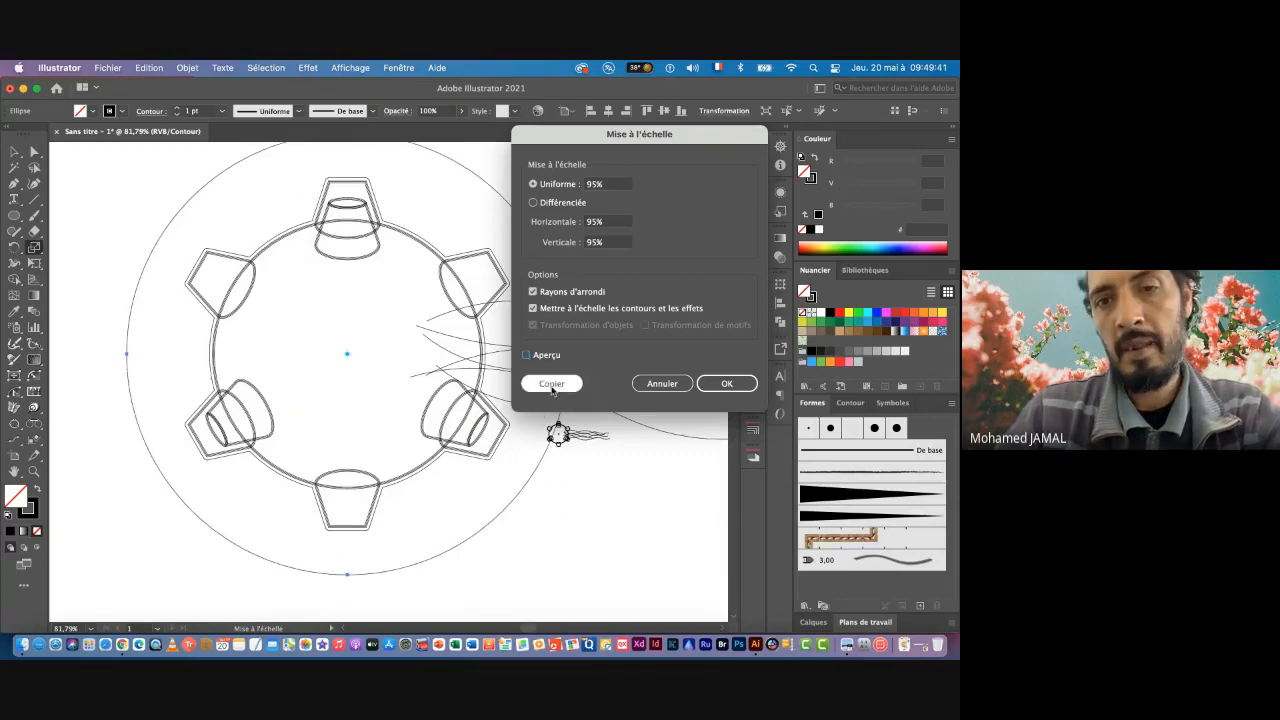
click(553, 384)
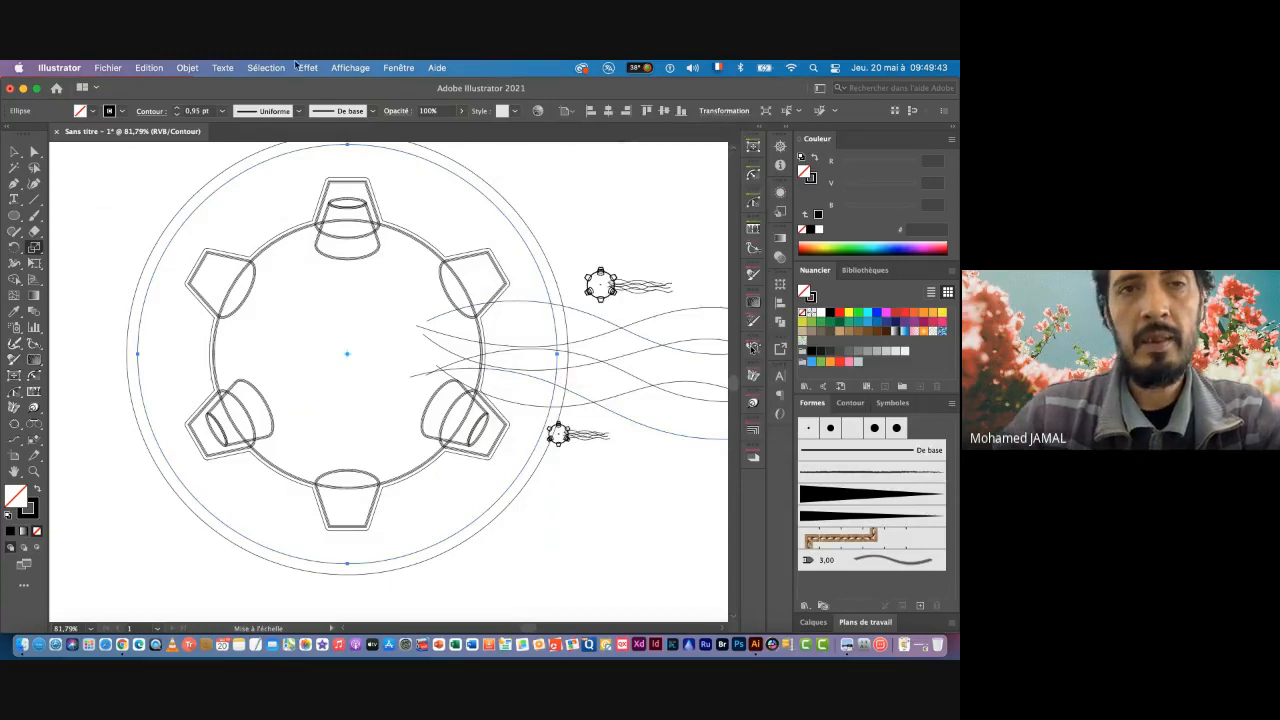
Step: Return the artwork to preview display (Aperçu) and switch to the Selection tool
click(352, 70)
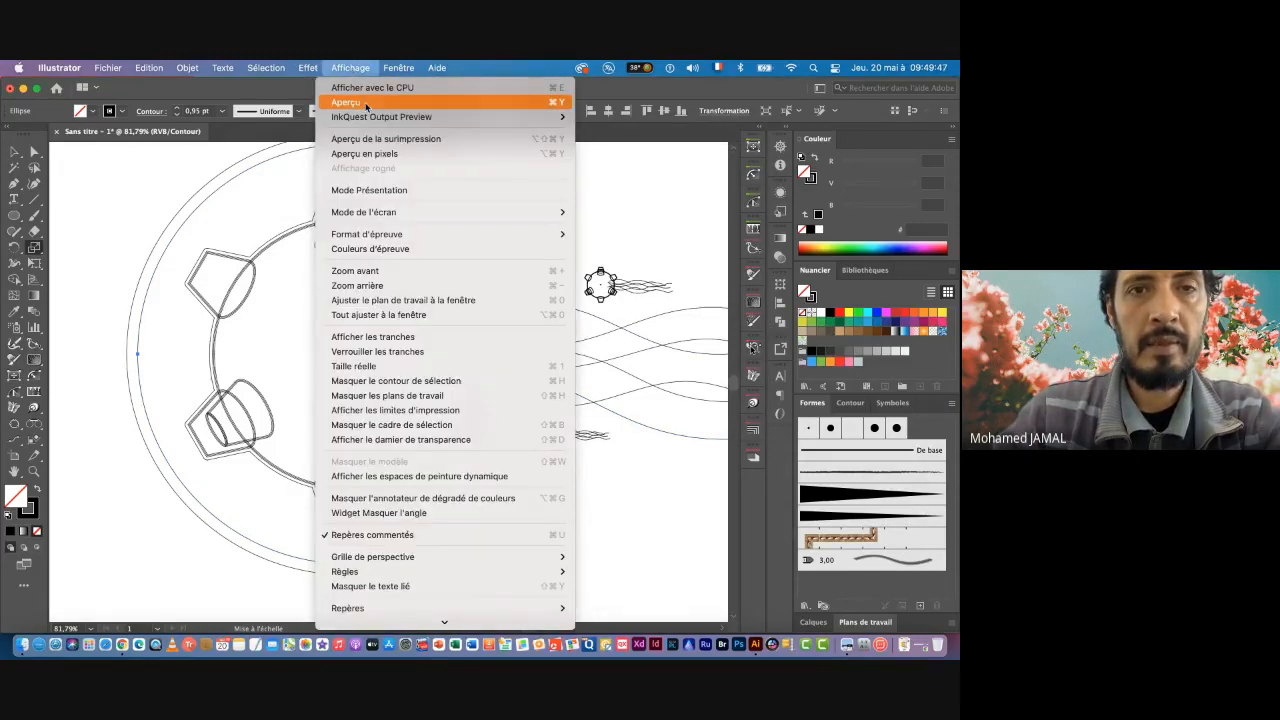
click(357, 104)
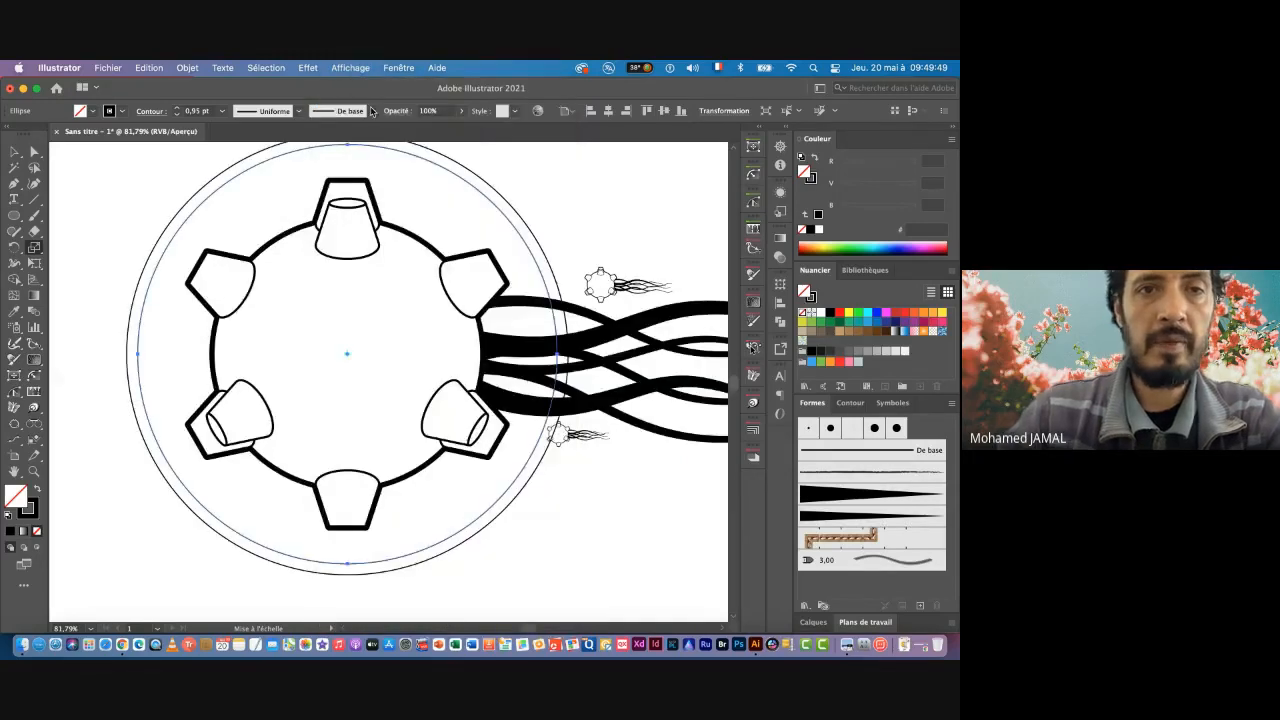
click(15, 153)
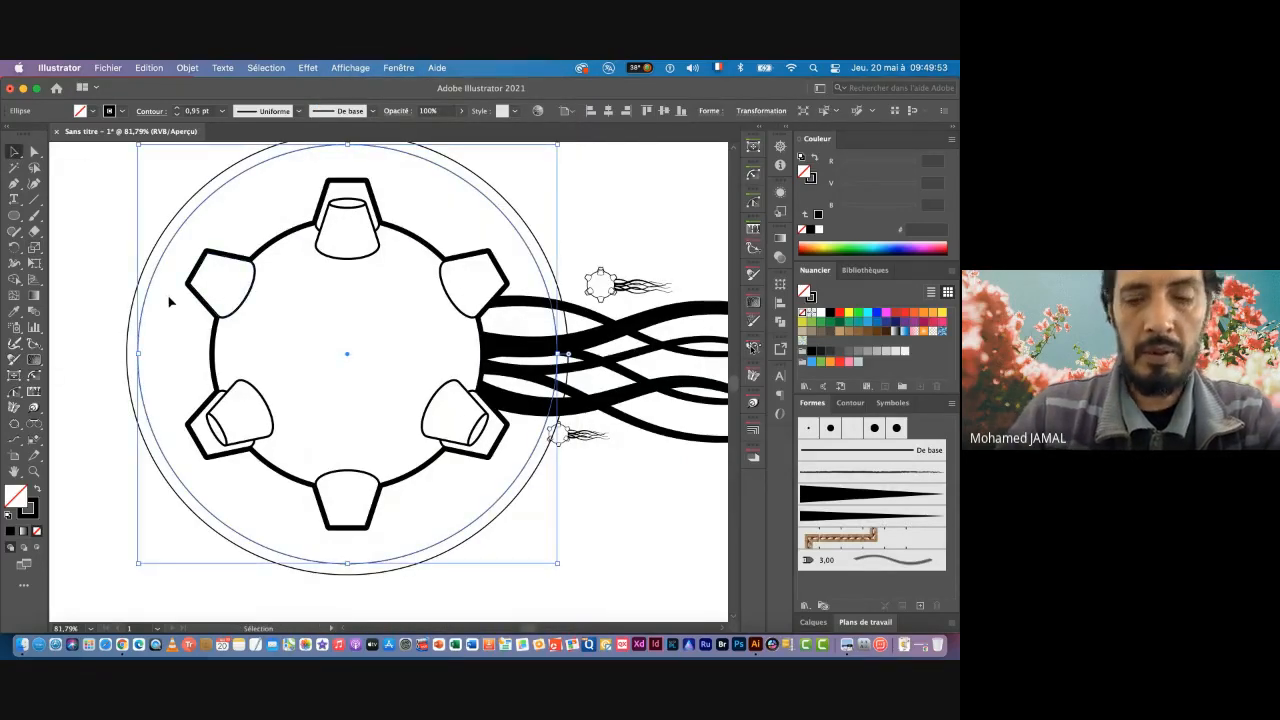
Step: Create another concentric copy of the inner surrounding circle, scaled uniformly to 95%, comparing it with the original in the preview
key(s)
key(Return)
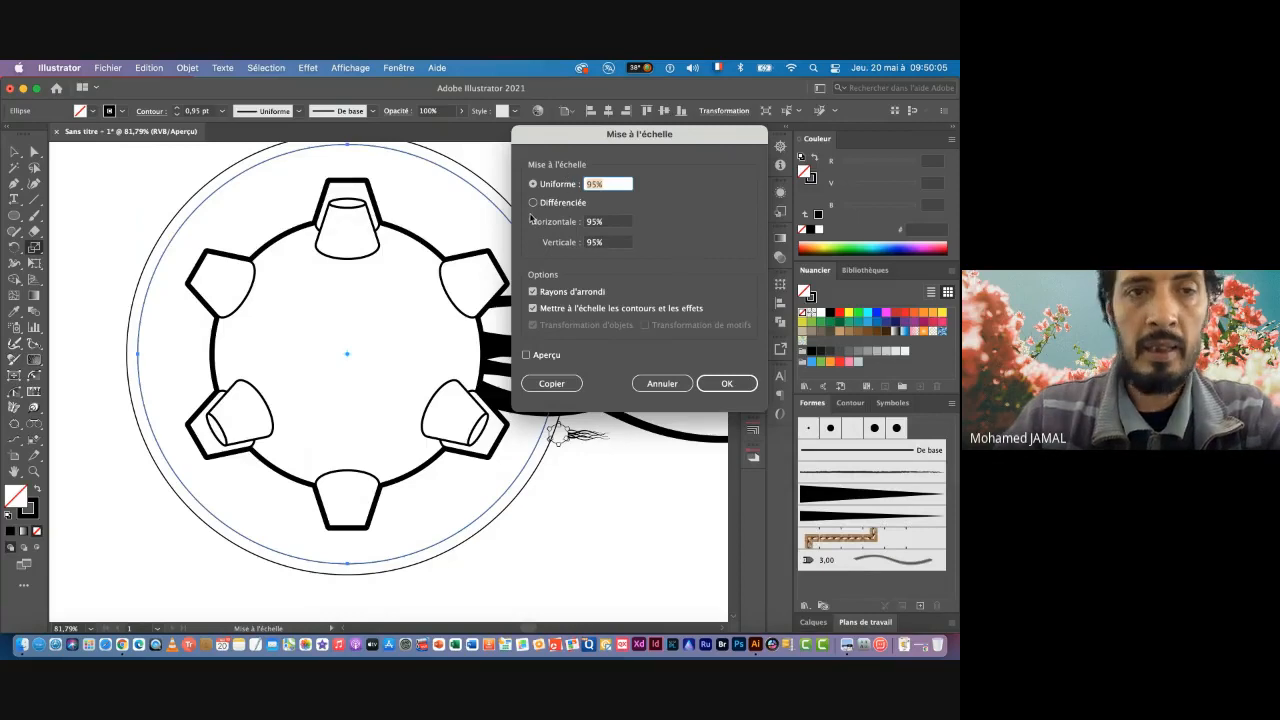
click(527, 355)
click(527, 355)
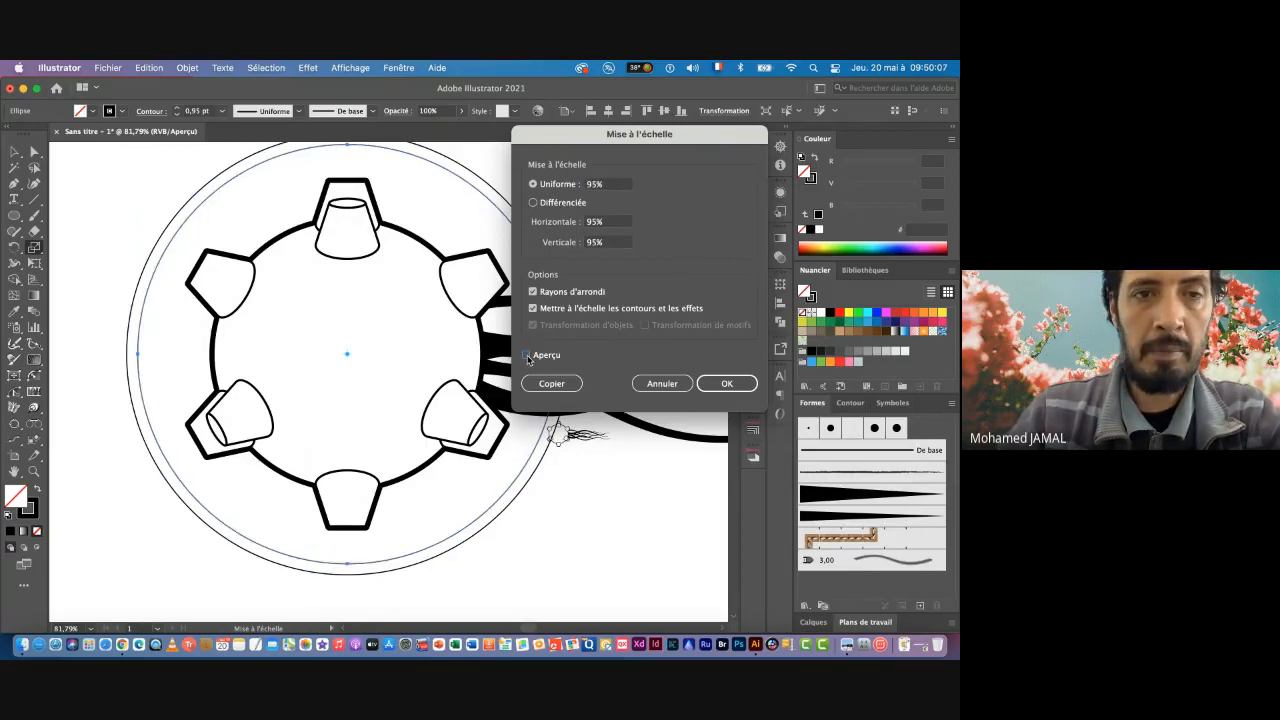
click(527, 355)
click(527, 355)
click(527, 355)
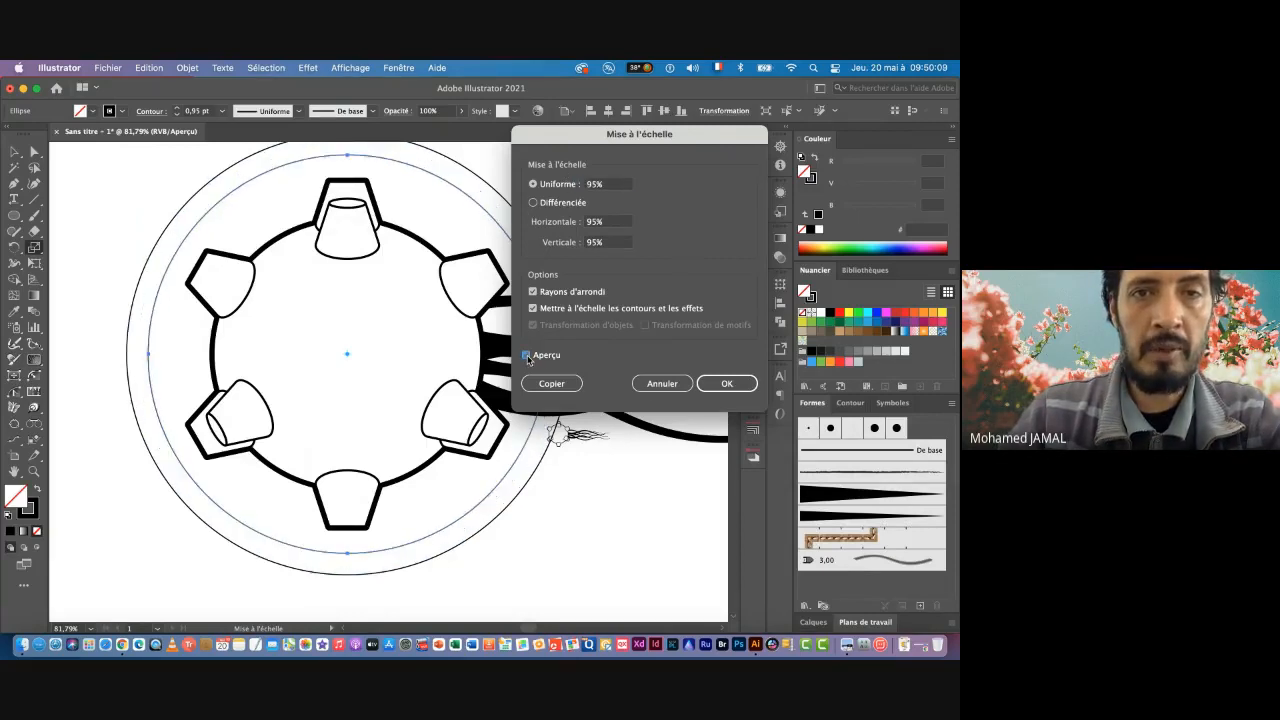
click(551, 383)
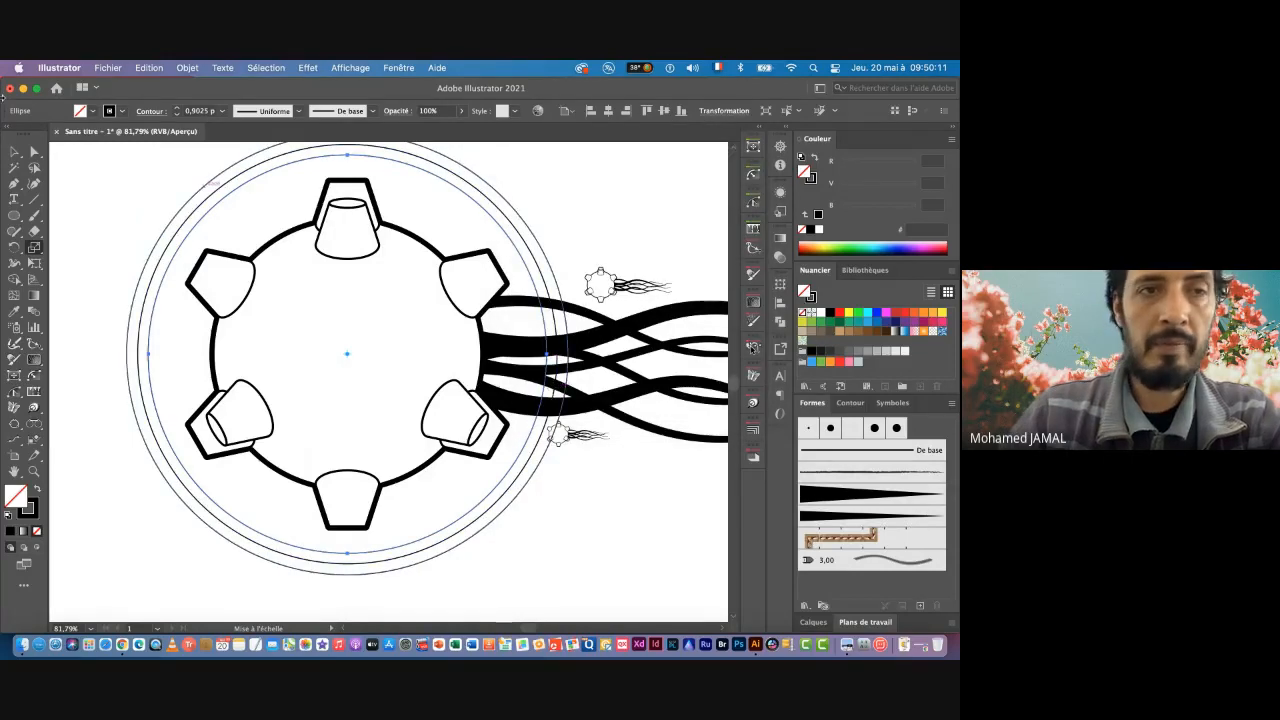
Step: Select all three concentric circles around the large gear and set their stroke weight to 1 pt
click(14, 151)
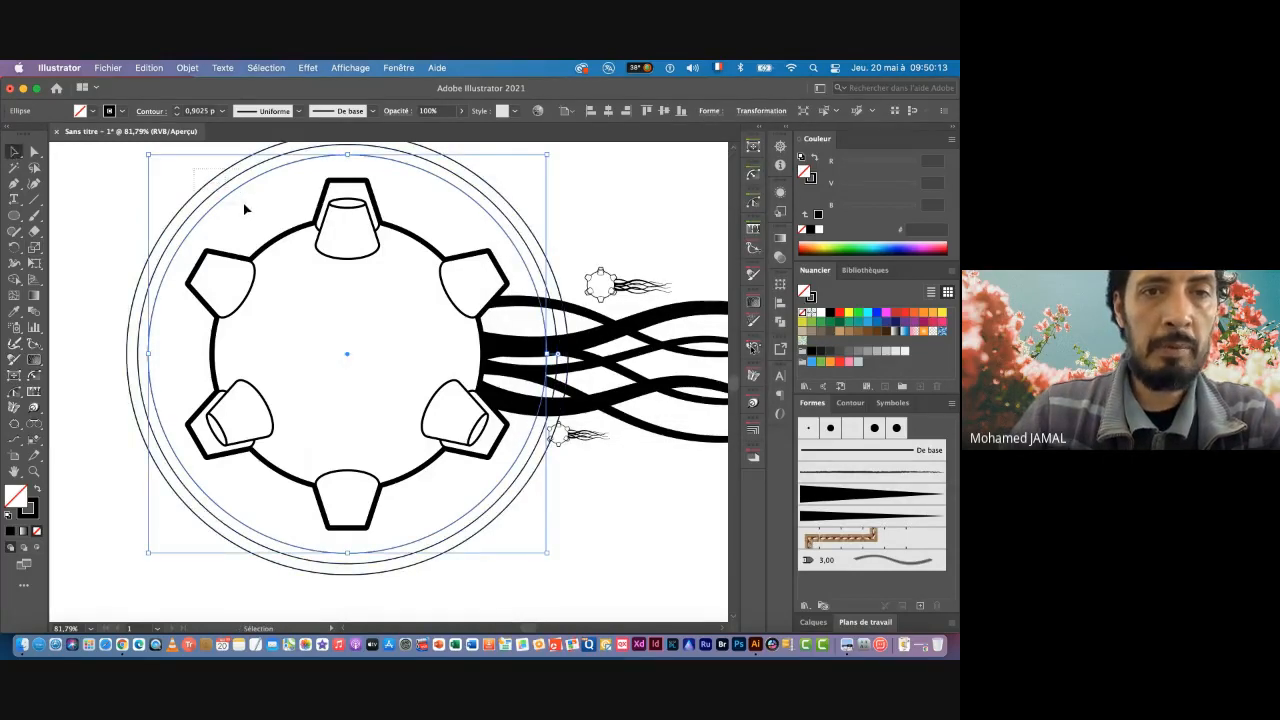
drag(193, 168, 246, 203)
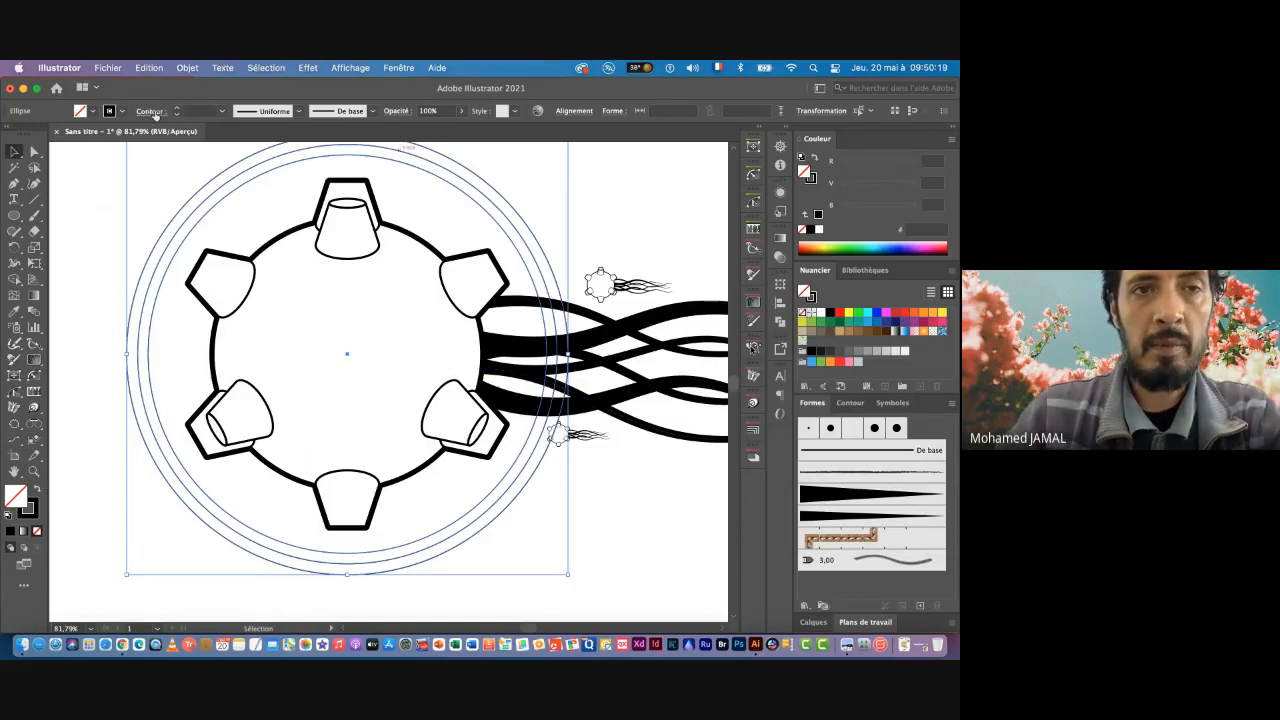
click(223, 112)
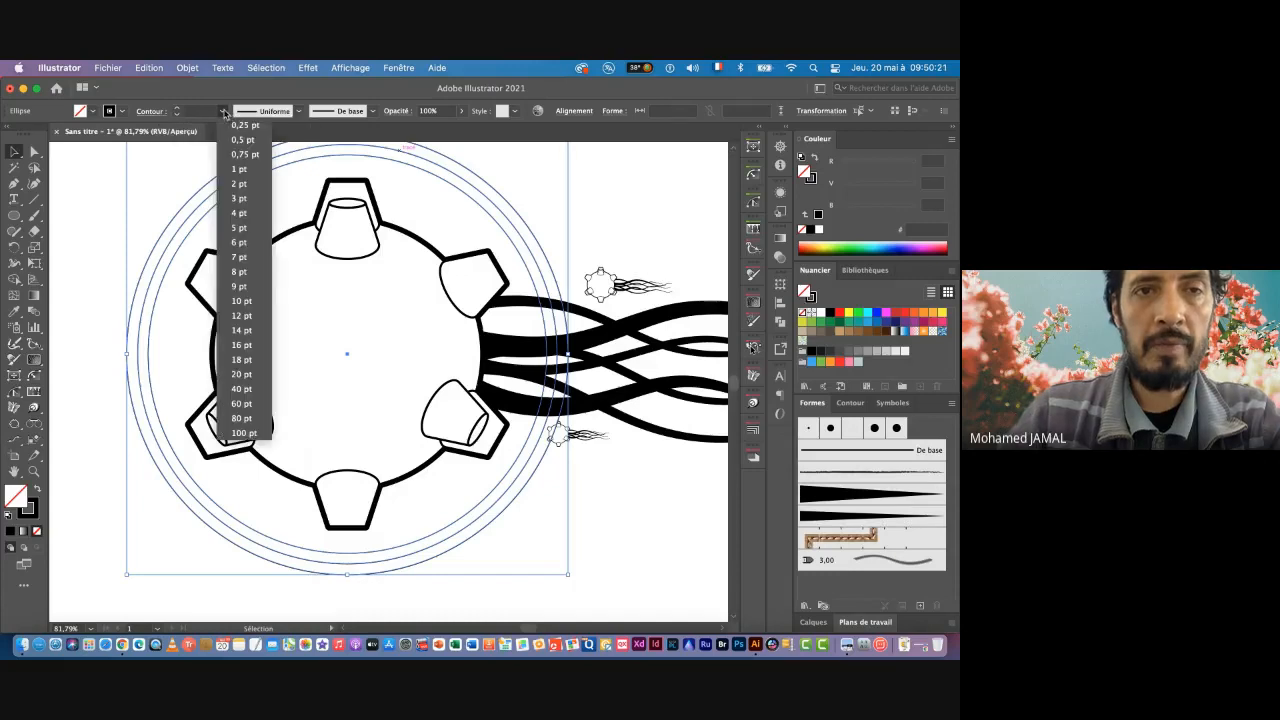
click(240, 169)
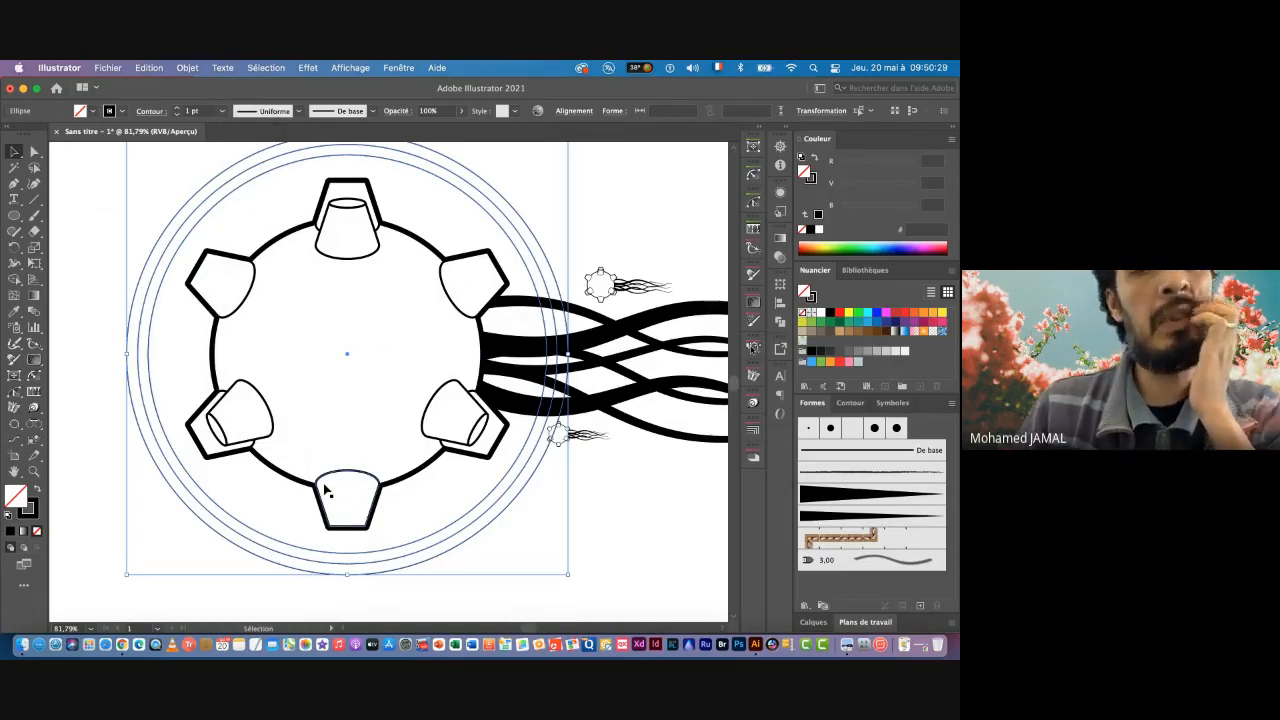
Step: Activate the Scissors tool (Ciseaux), and deselect the three circles with the Selection tool
click(35, 232)
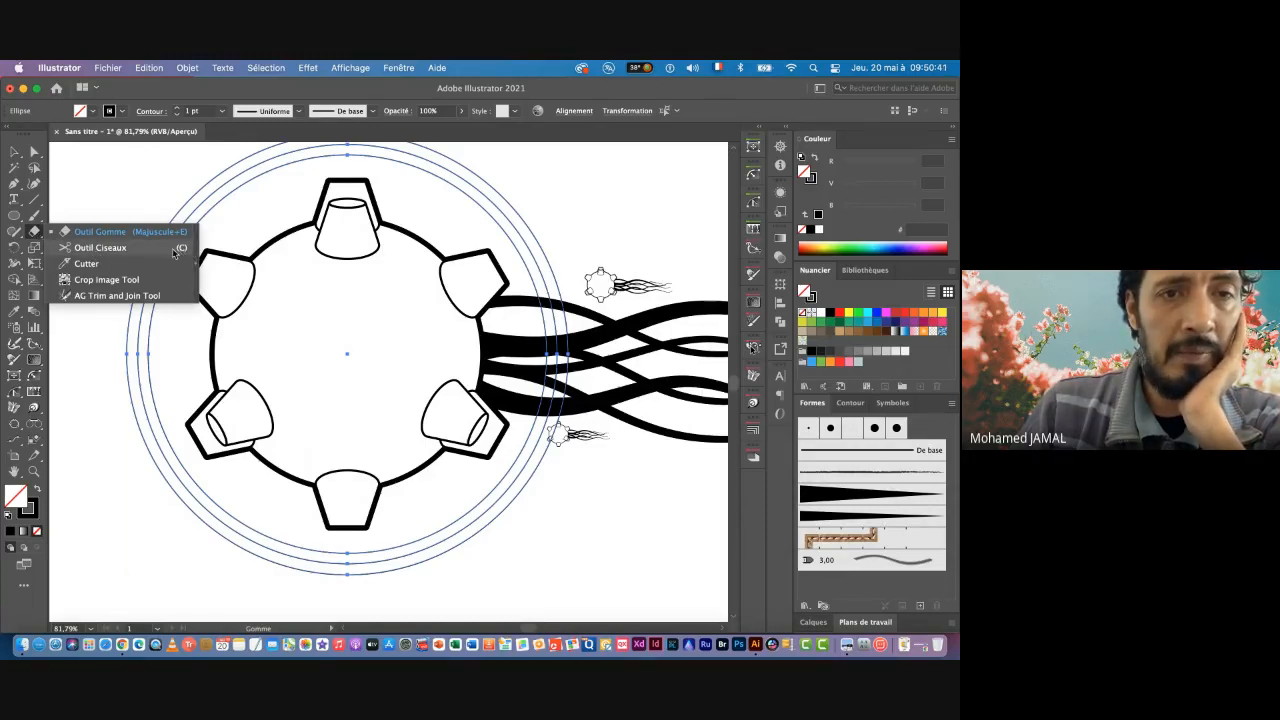
click(108, 253)
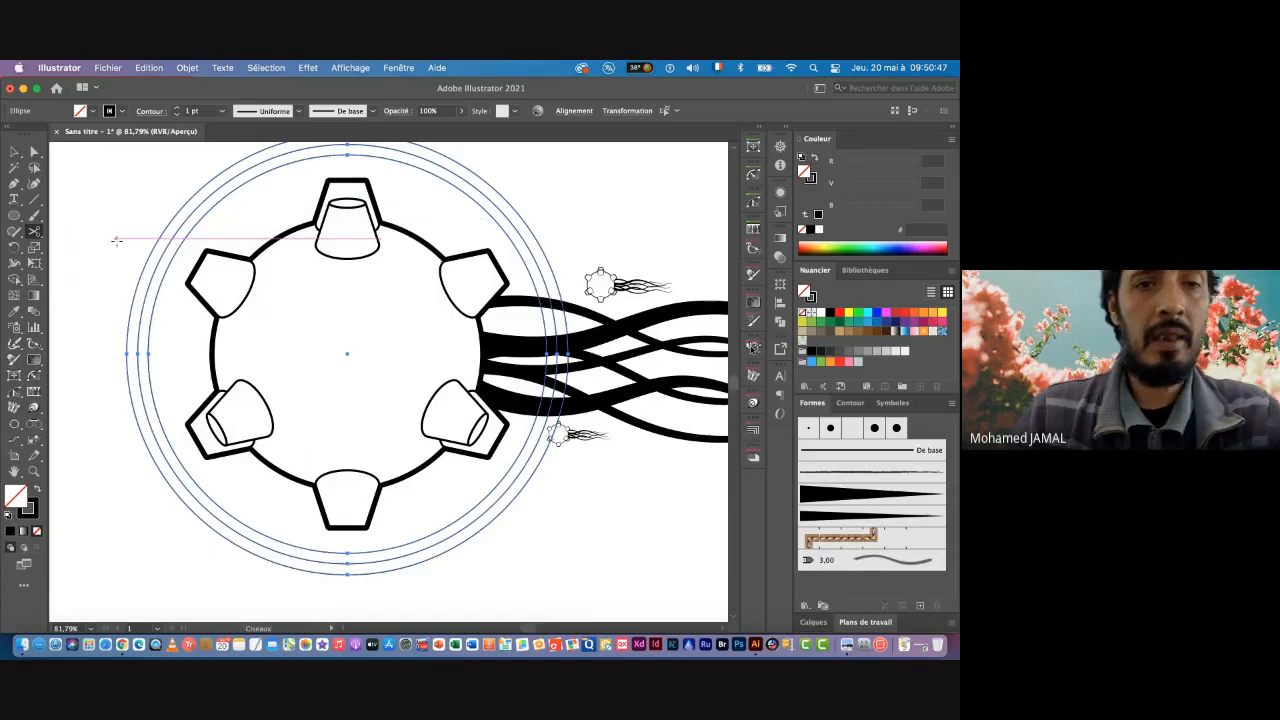
click(277, 237)
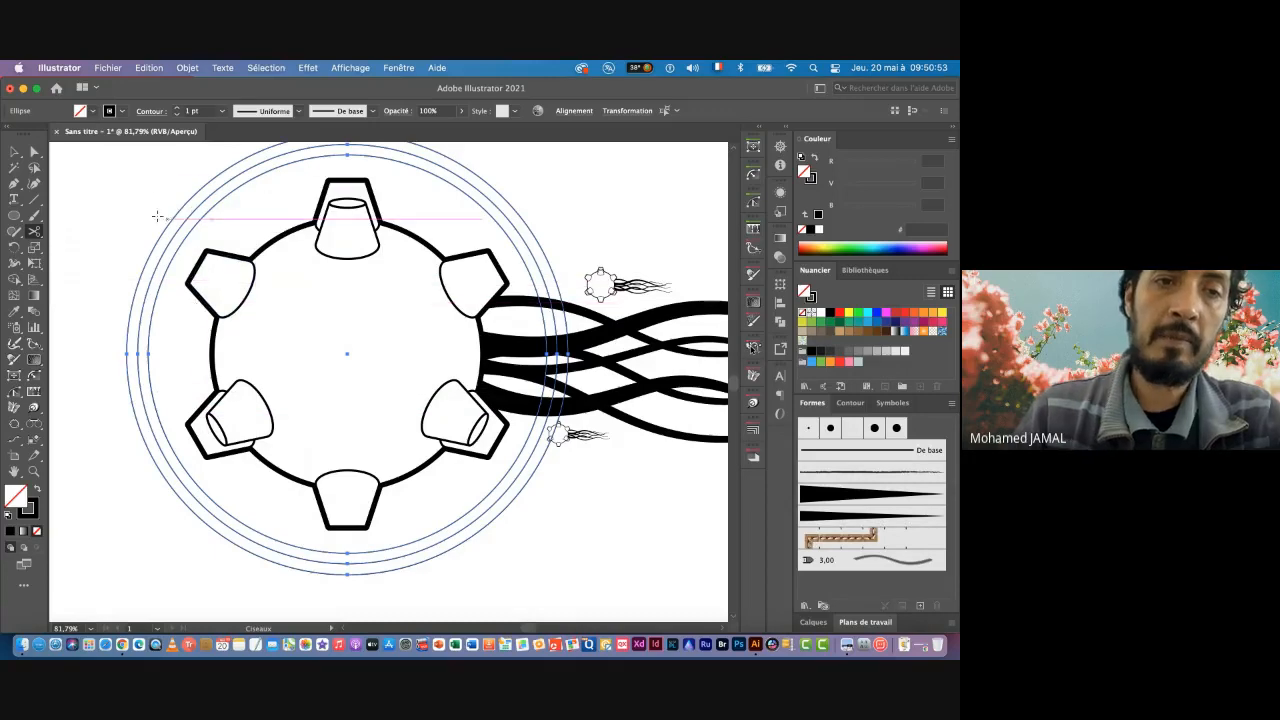
key(v)
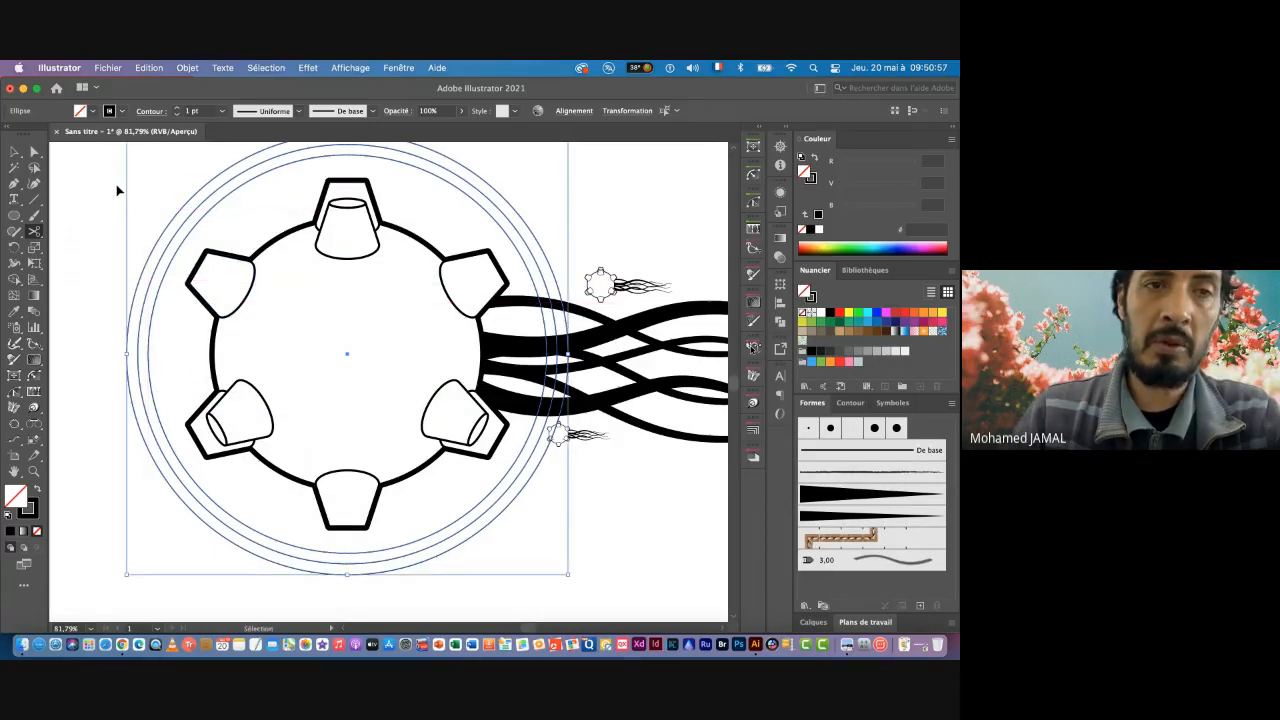
click(117, 190)
key(z)
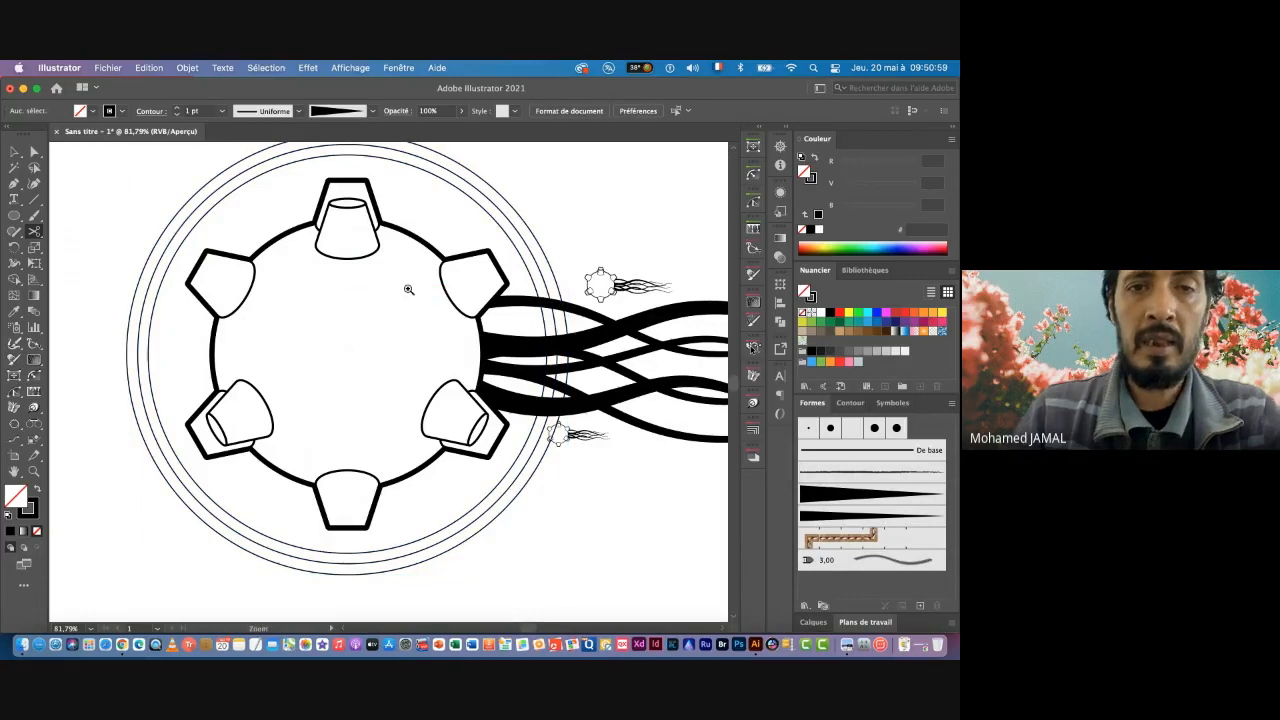
drag(408, 290, 318, 305)
key(v)
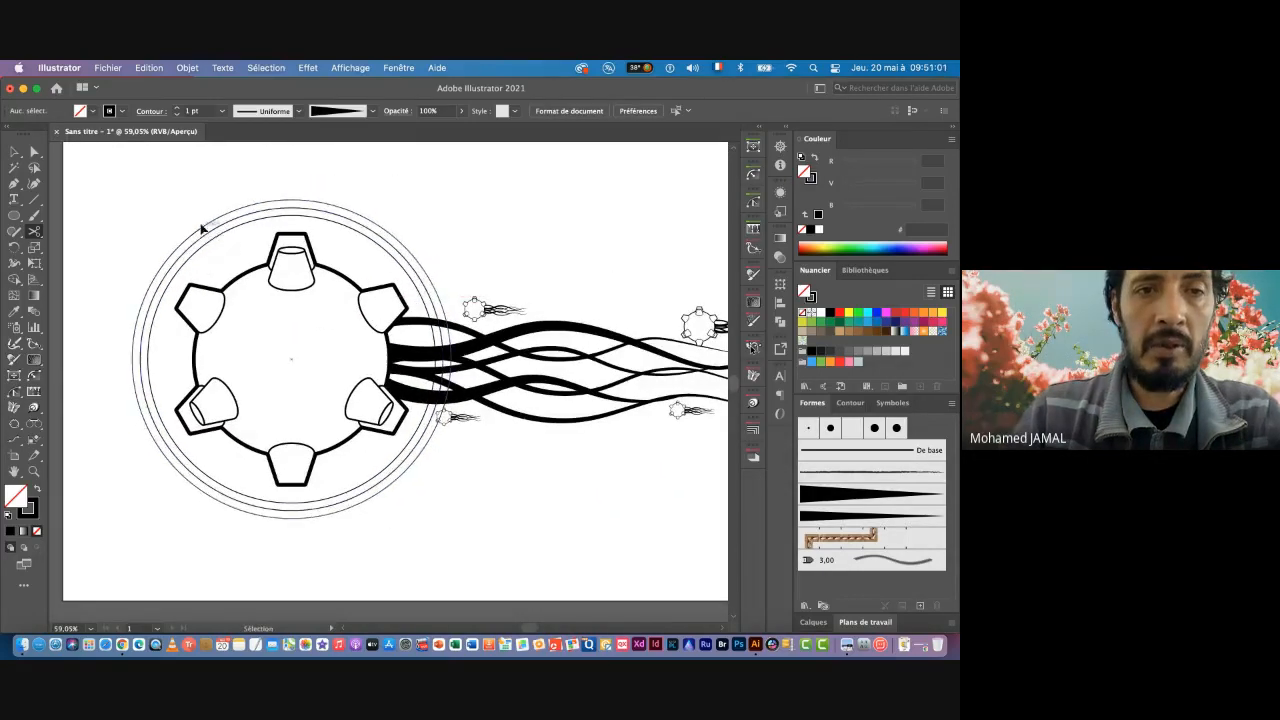
Step: Cut the outermost circle near its top and at its lower left with the Scissors tool, and delete the left arc
click(204, 232)
key(c)
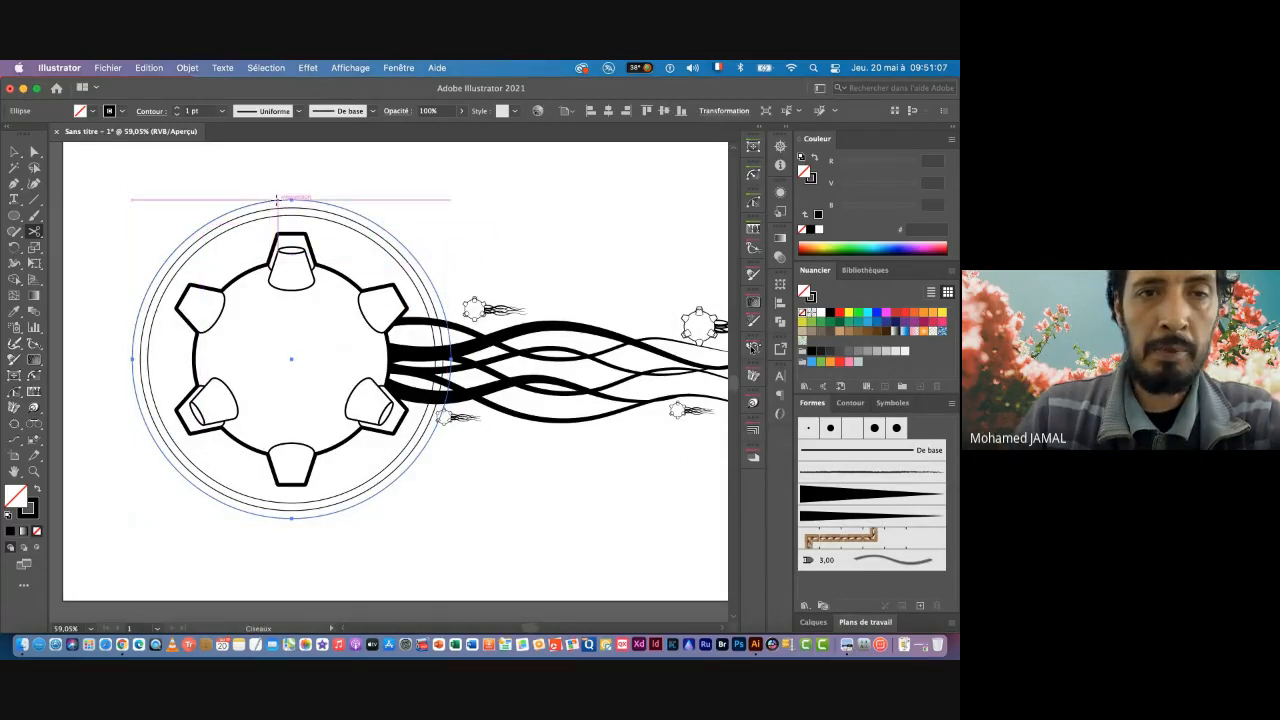
click(276, 200)
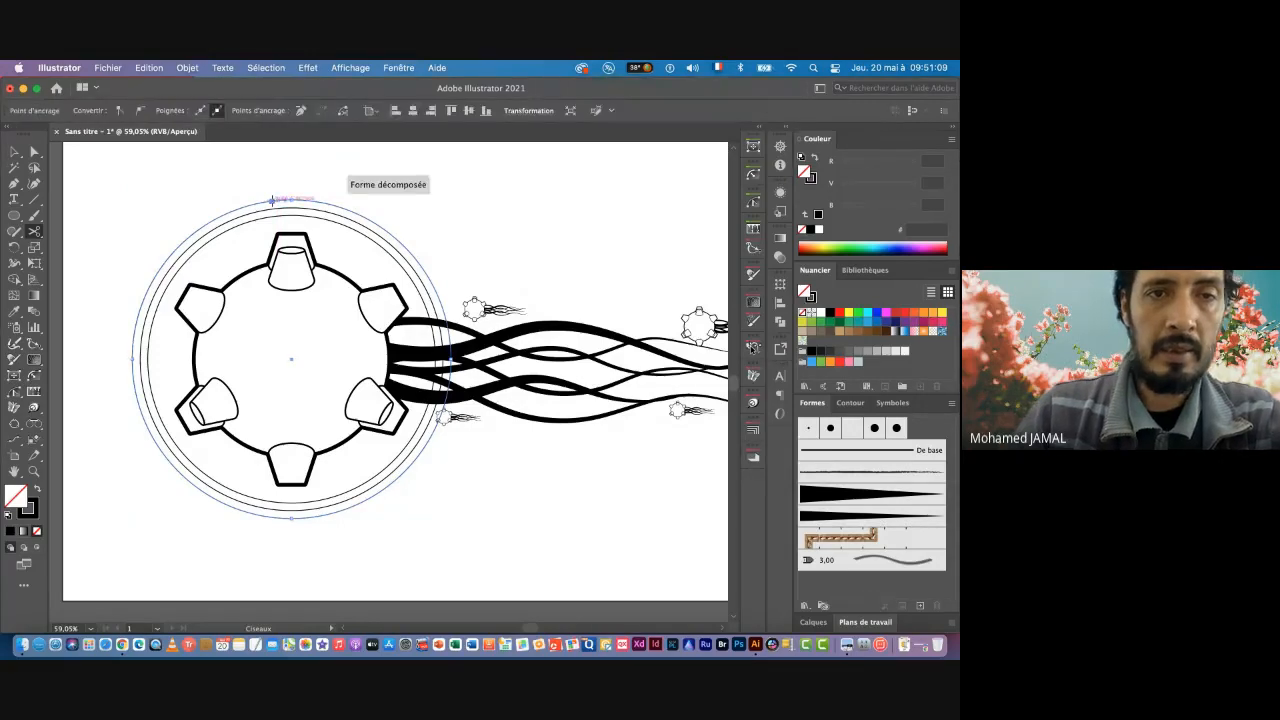
click(209, 494)
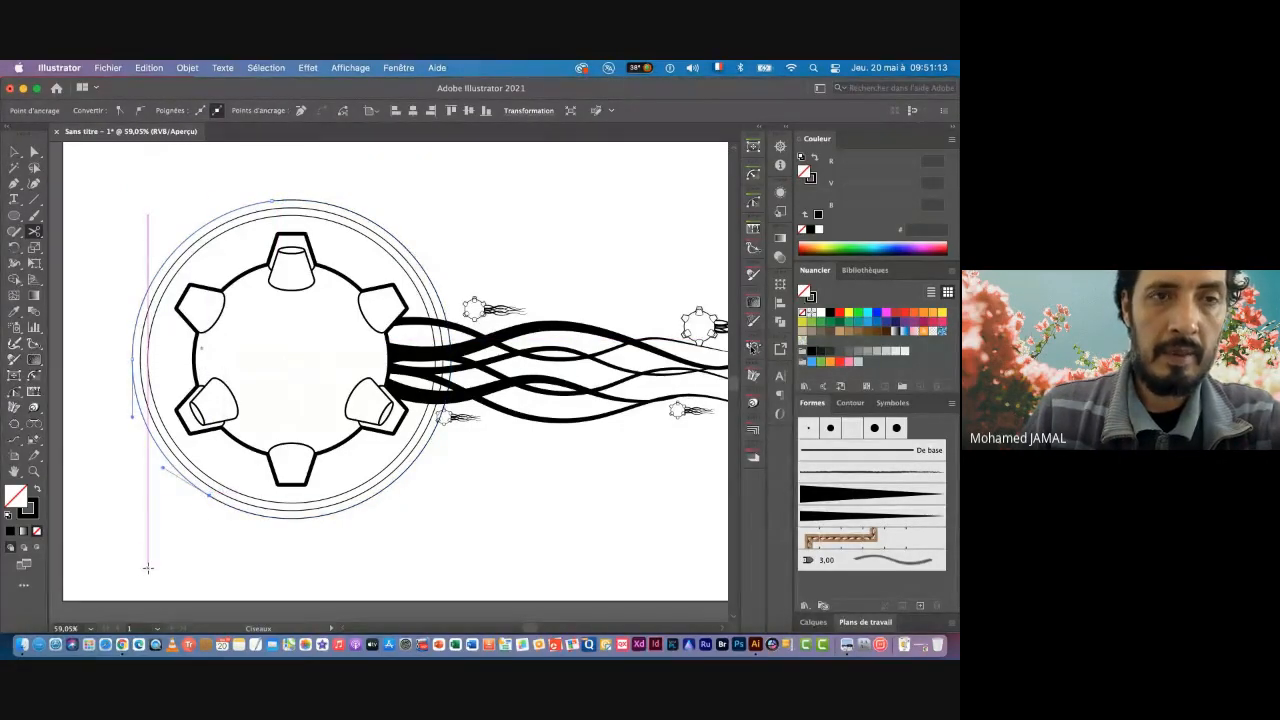
click(14, 151)
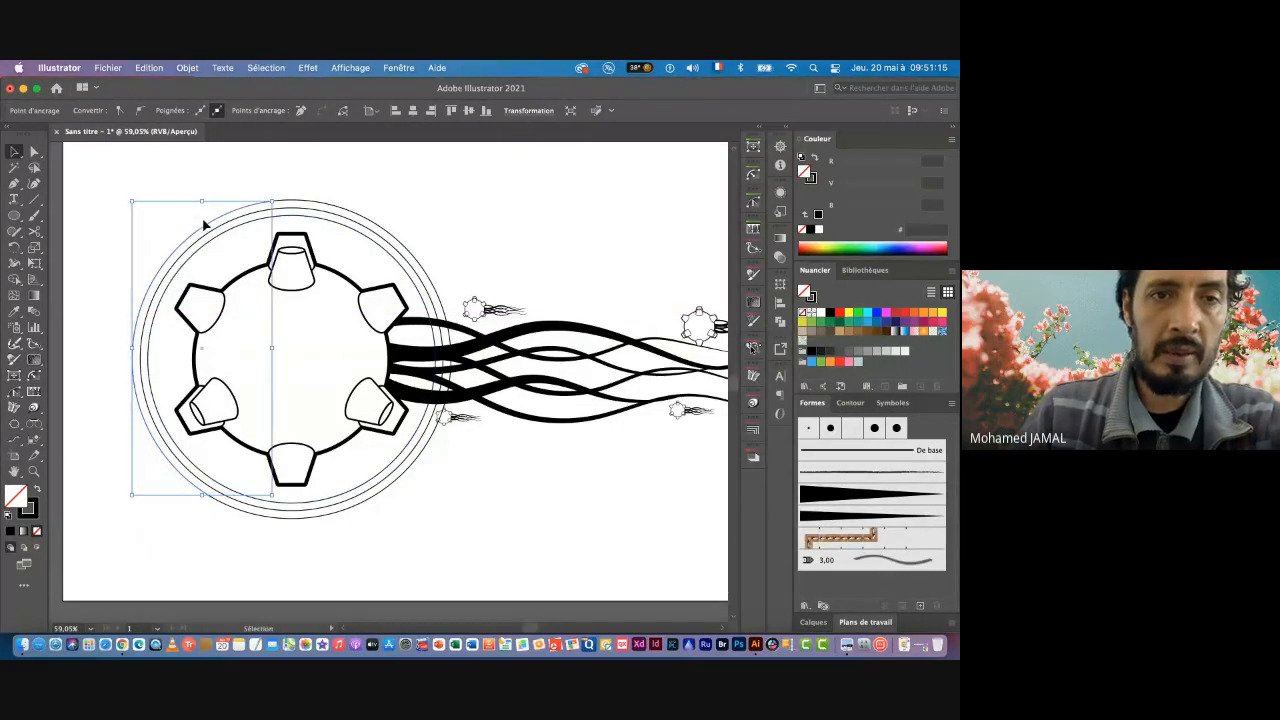
click(215, 228)
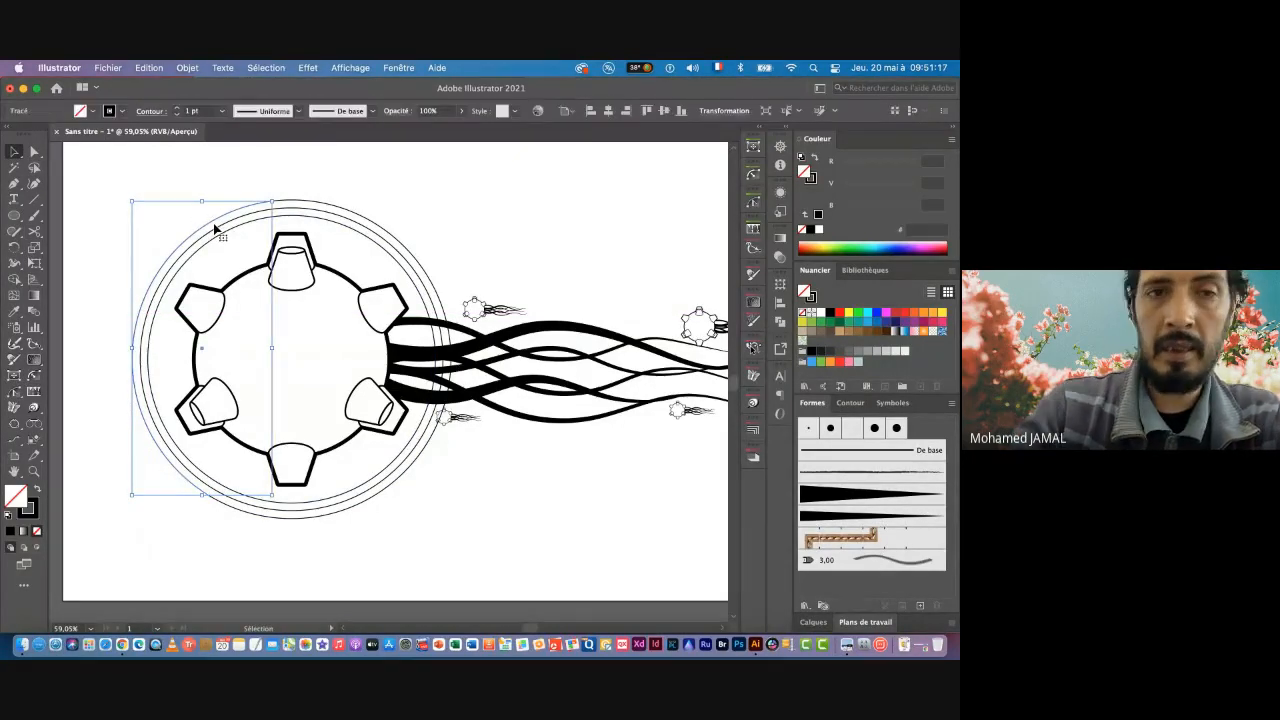
key(Delete)
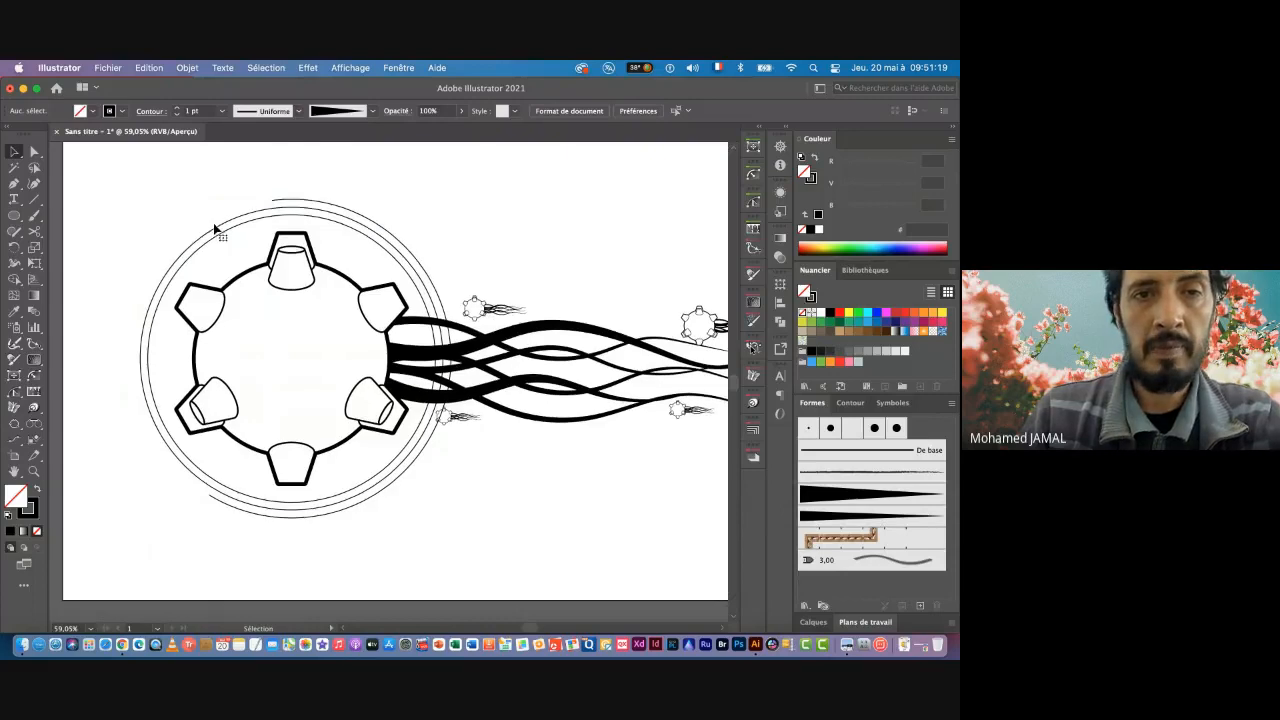
Step: Cut the middle circle at its upper right and lower right, and delete the short arc crossing the hair strokes
click(215, 228)
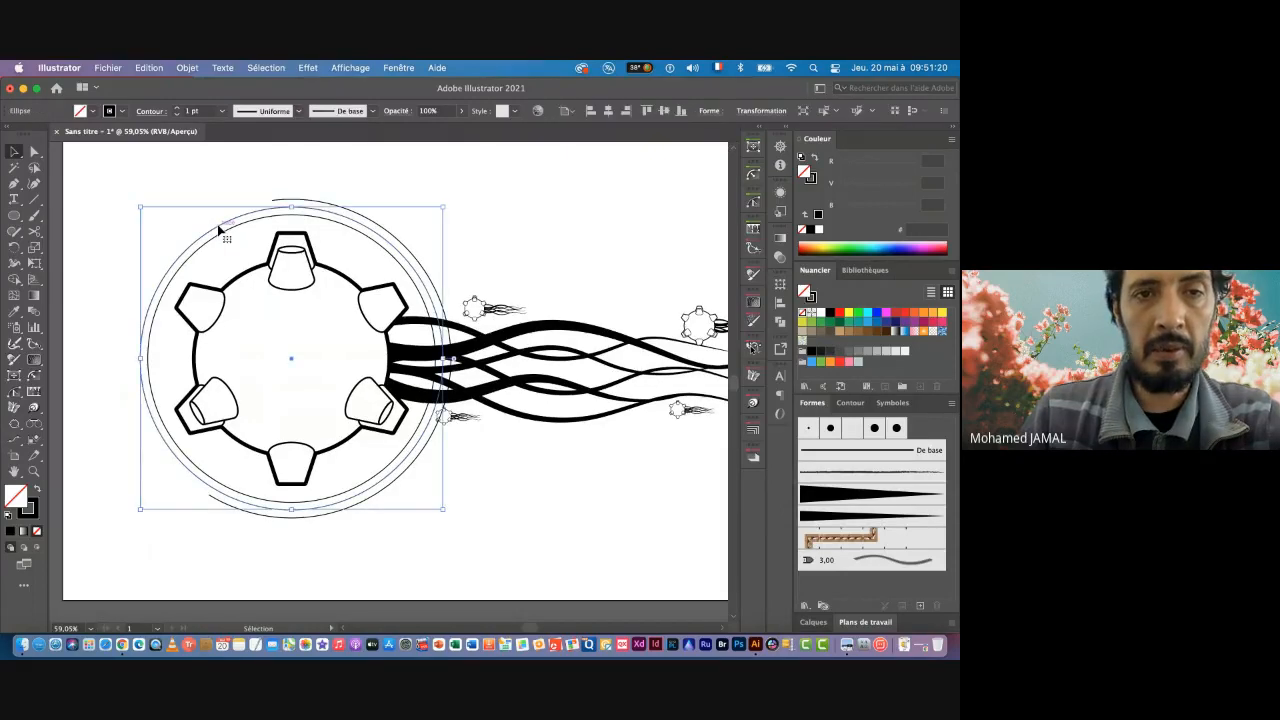
click(35, 233)
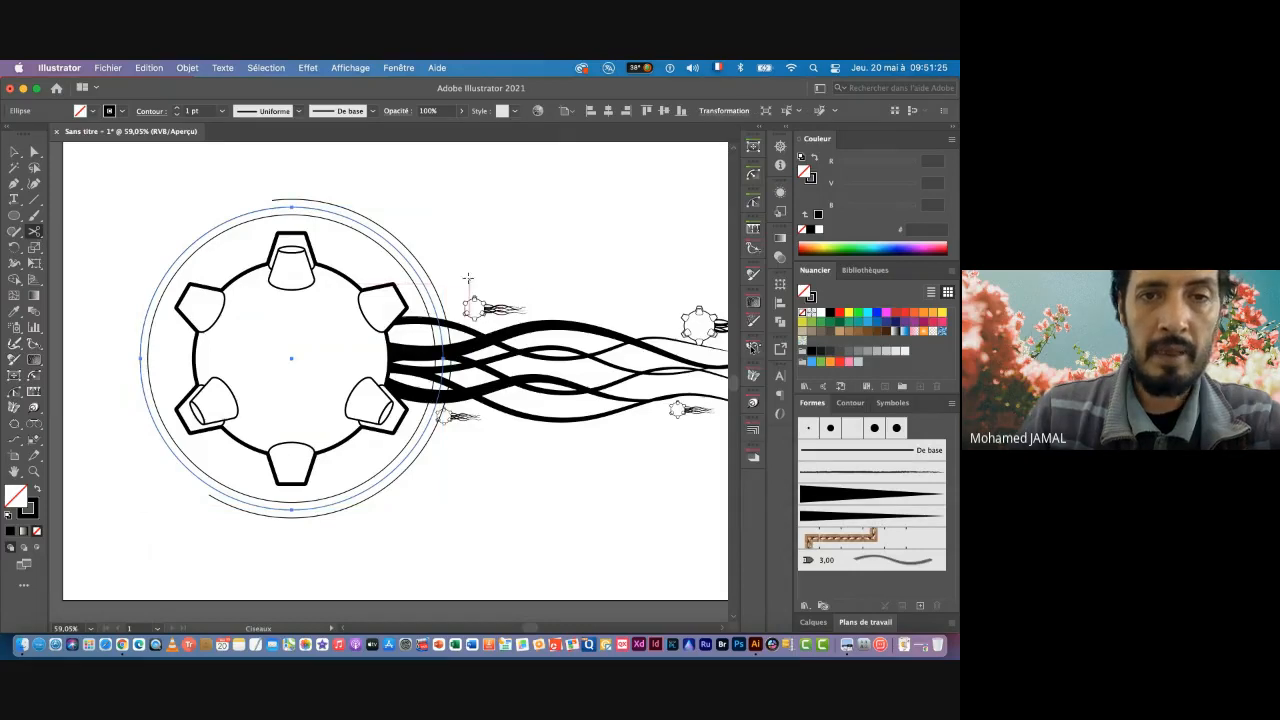
click(417, 272)
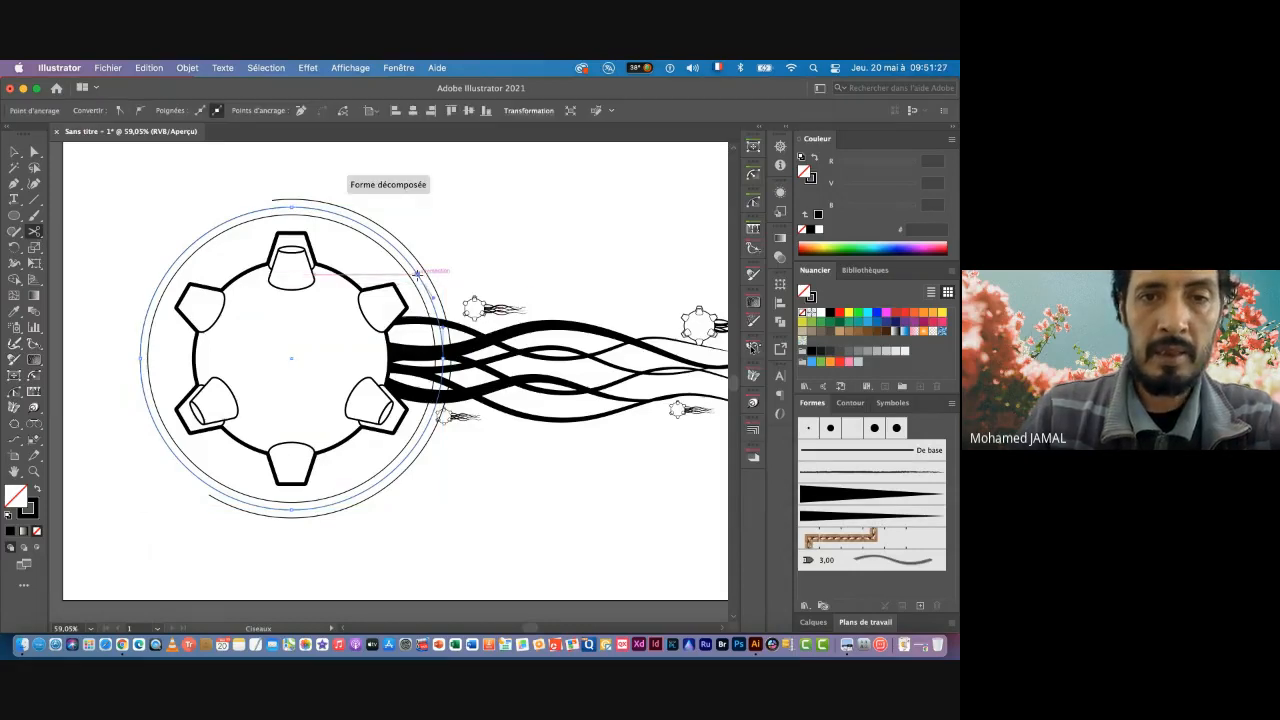
click(417, 445)
key(v)
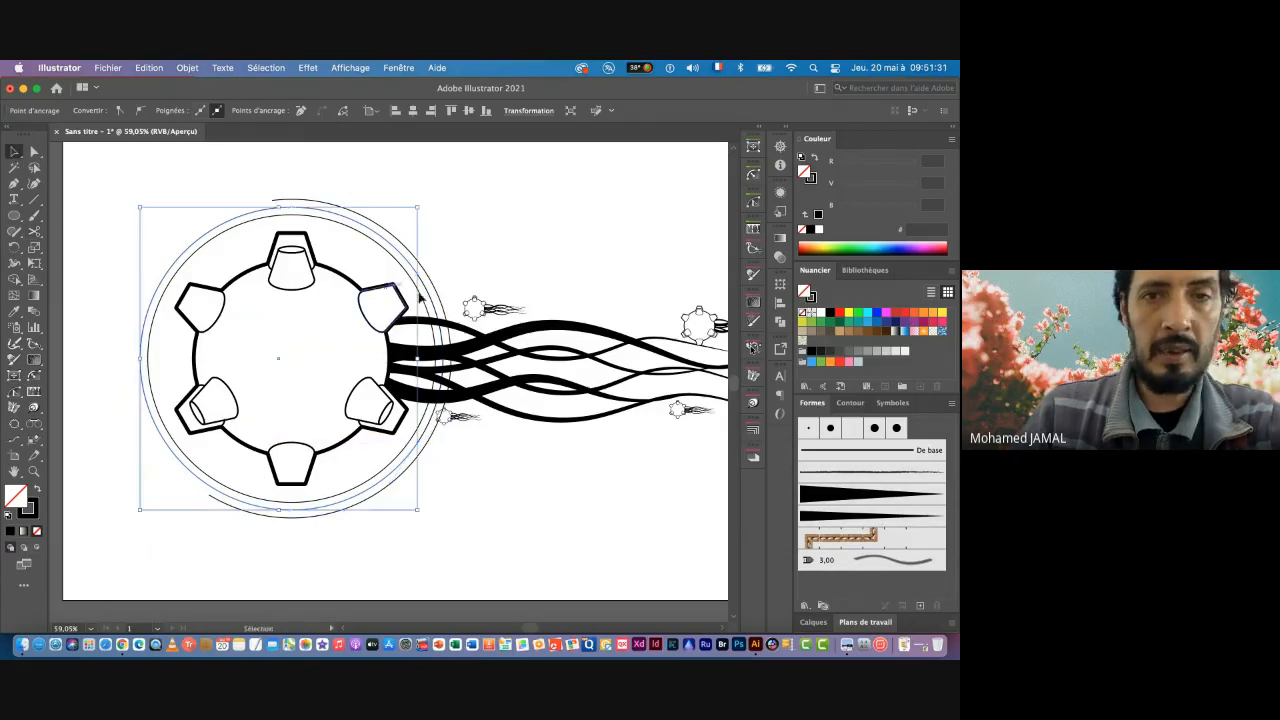
click(428, 295)
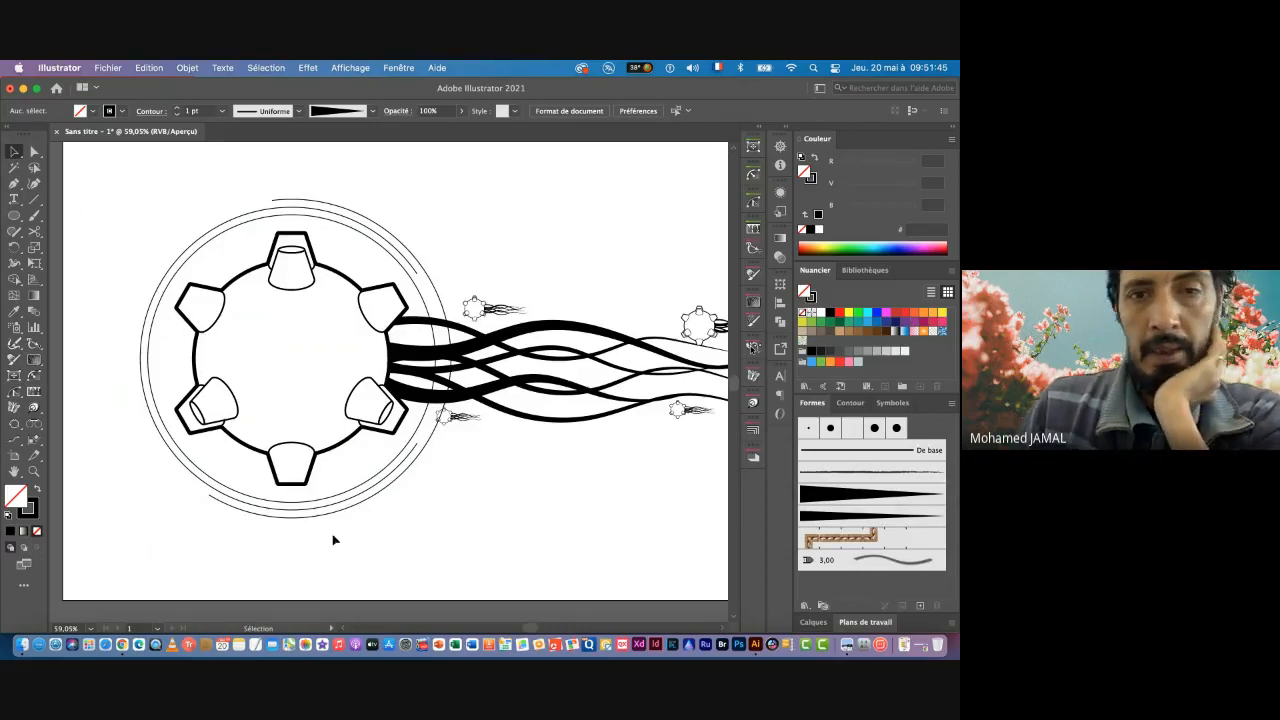
Step: Draw a small circle centred on the outer arc's upper end, and swap its colours to a black fill without stroke
click(14, 215)
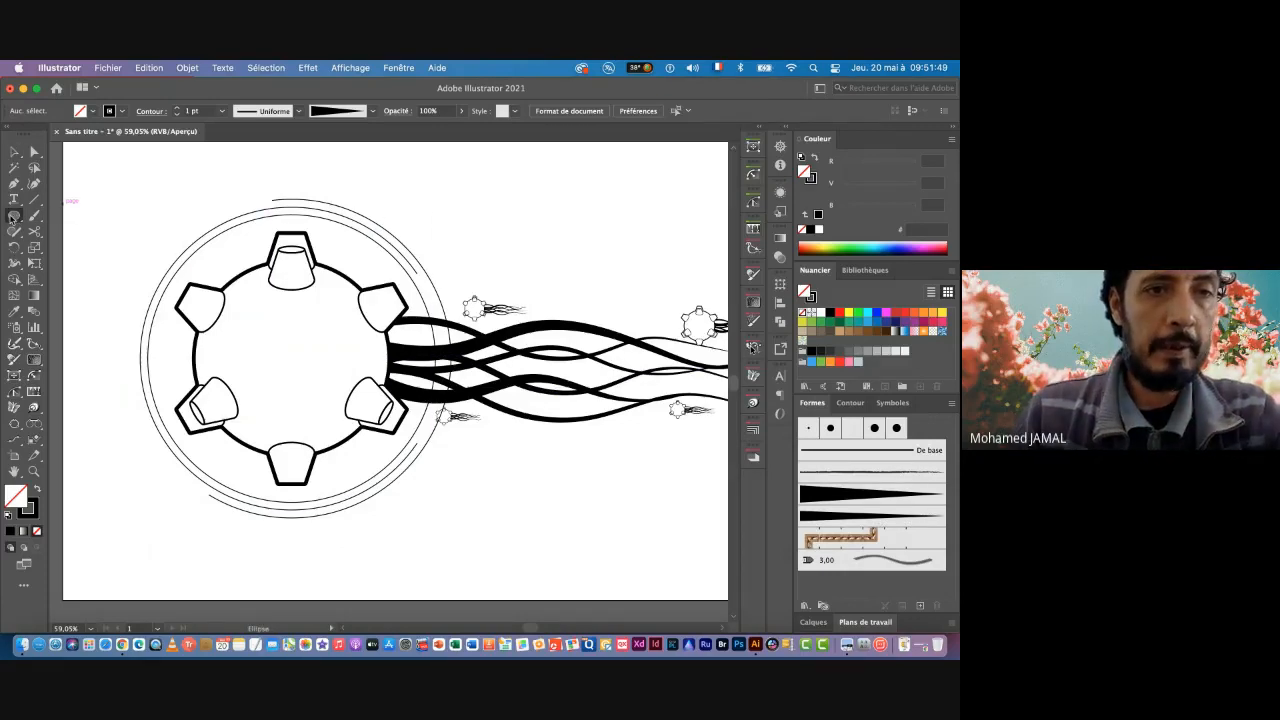
key(super+space)
drag(251, 177, 447, 284)
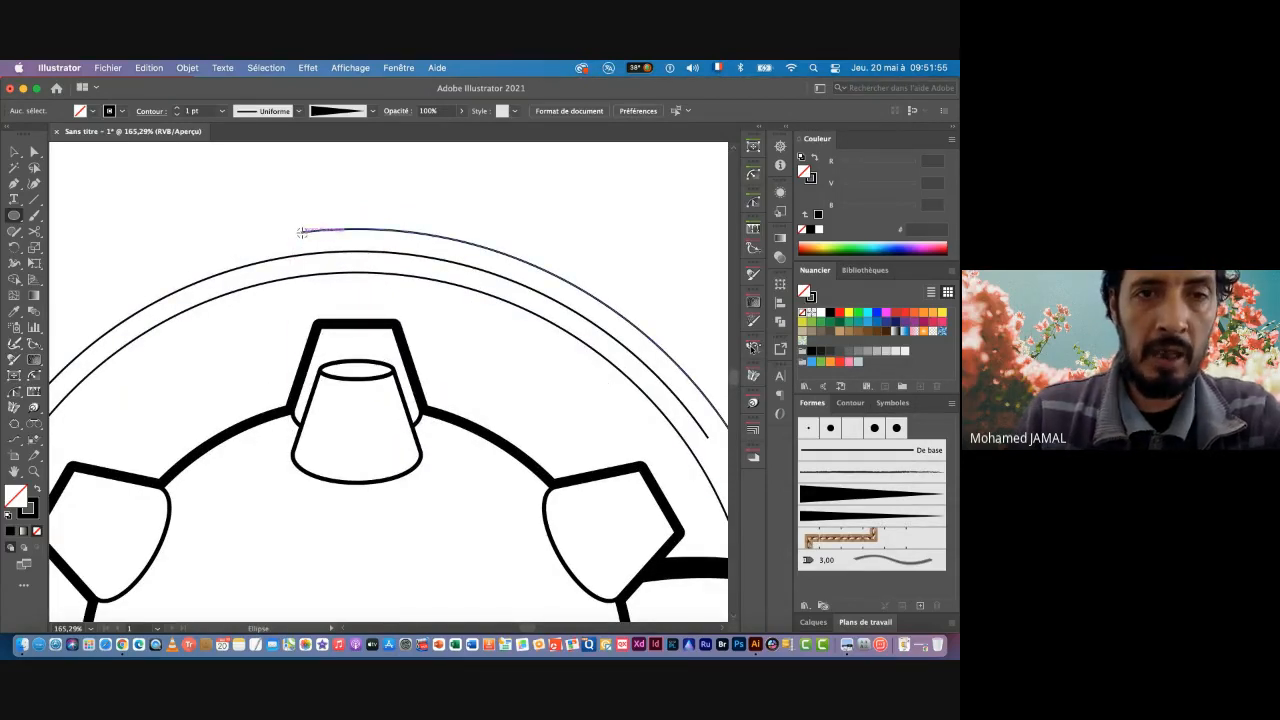
drag(300, 232, 302, 230)
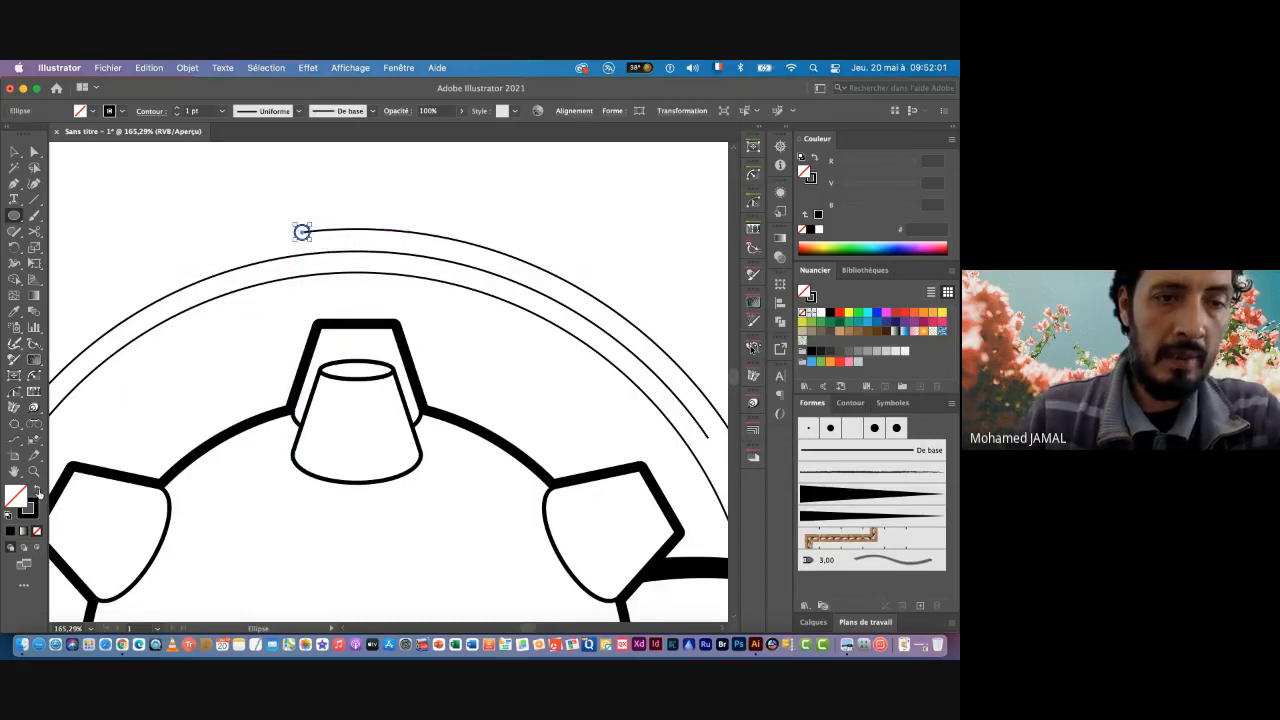
click(37, 490)
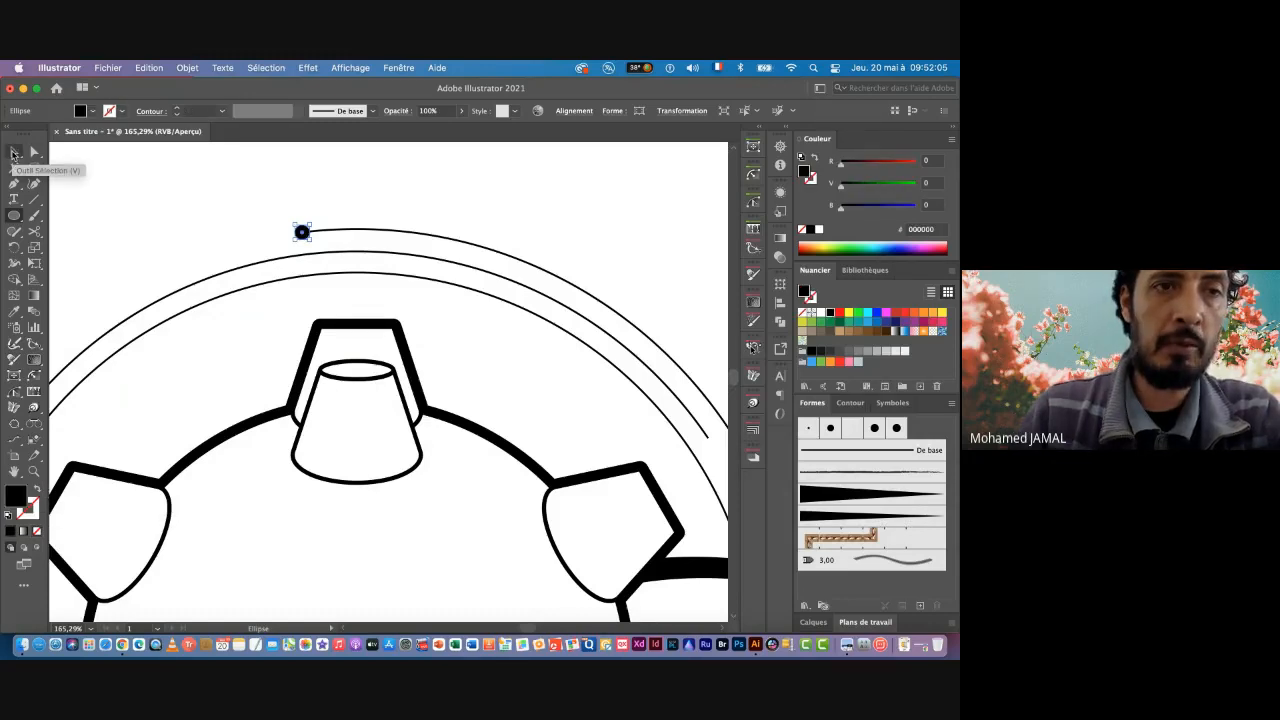
Step: Place a copy of the black dot on the upper-right cut end of the middle arc
click(14, 153)
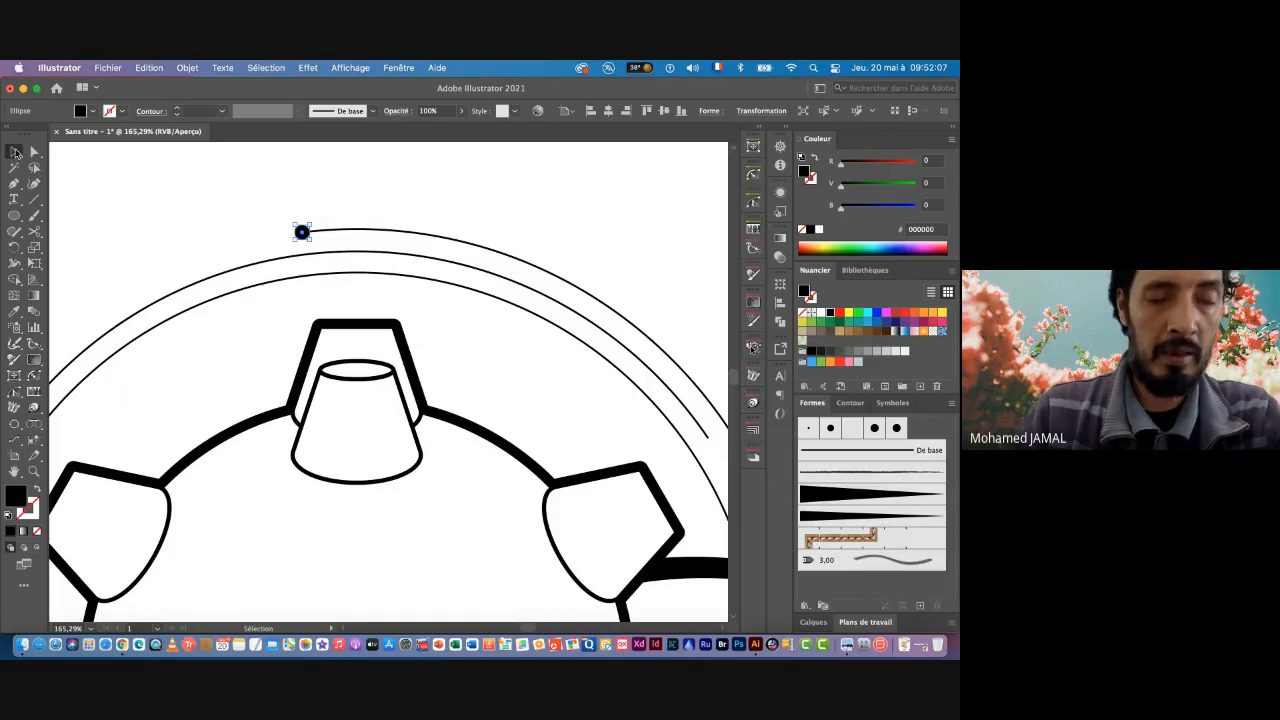
drag(381, 371, 315, 371)
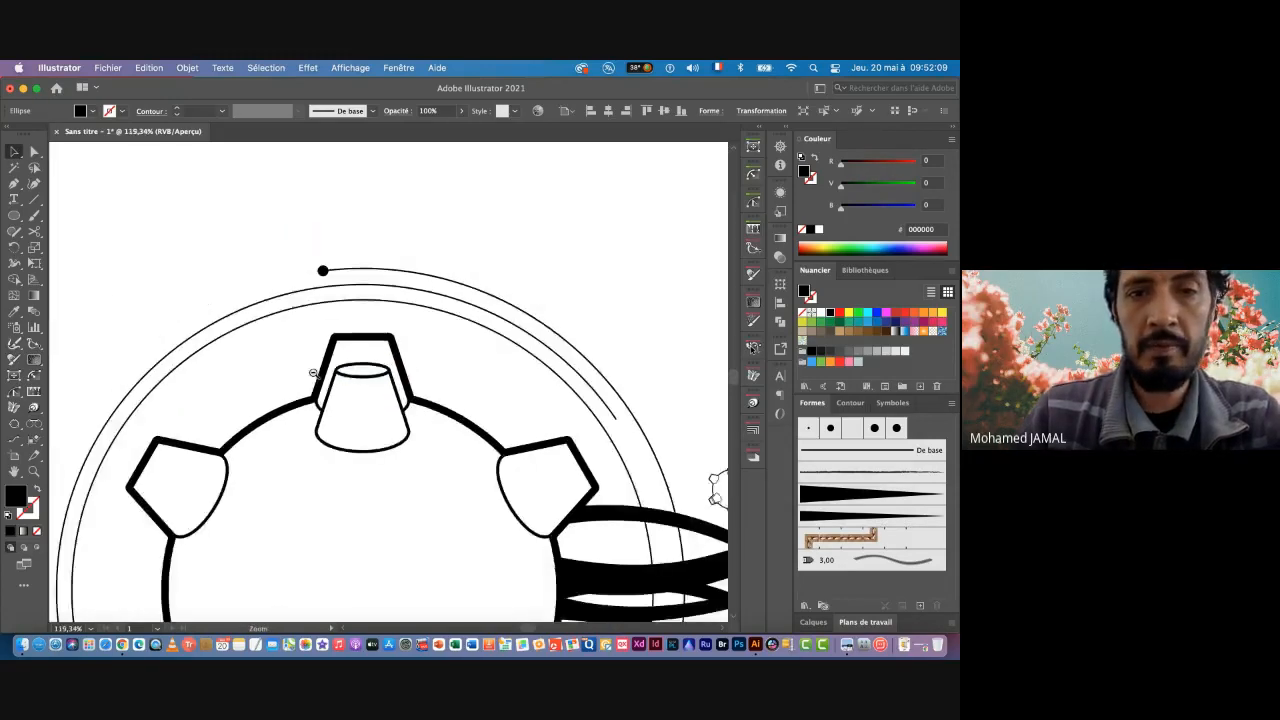
drag(409, 422, 318, 312)
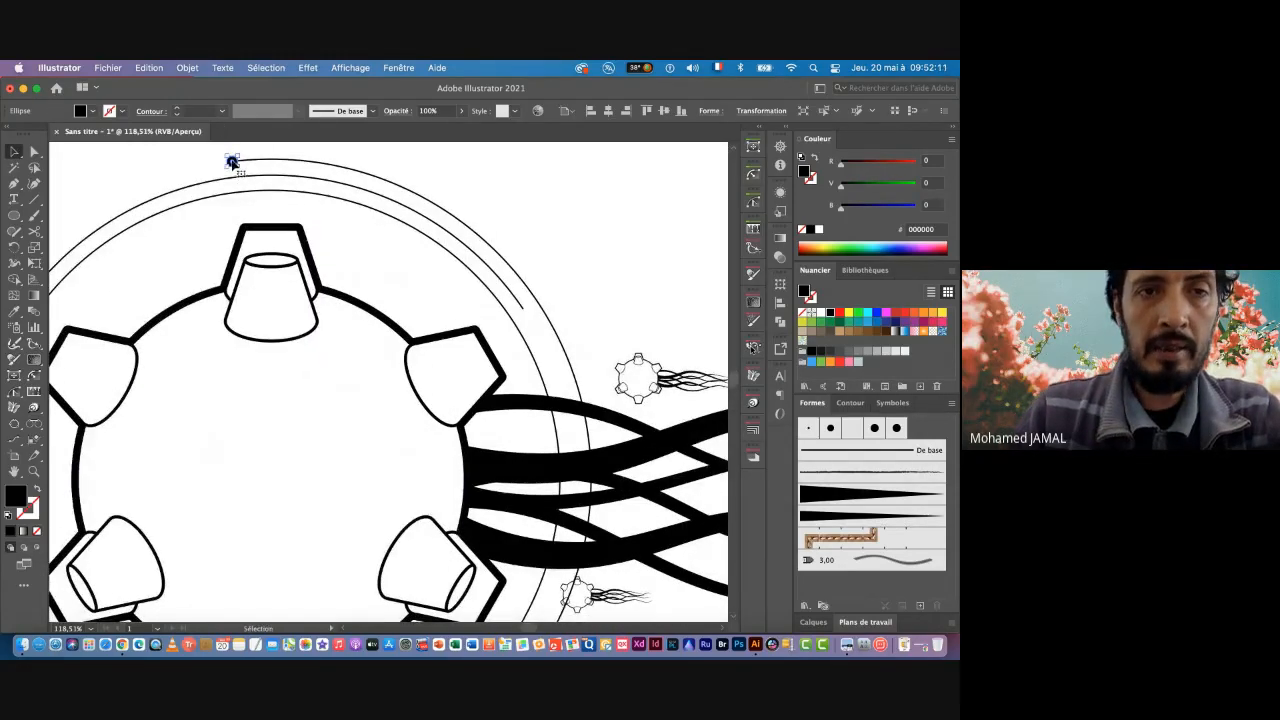
drag(232, 163, 524, 313)
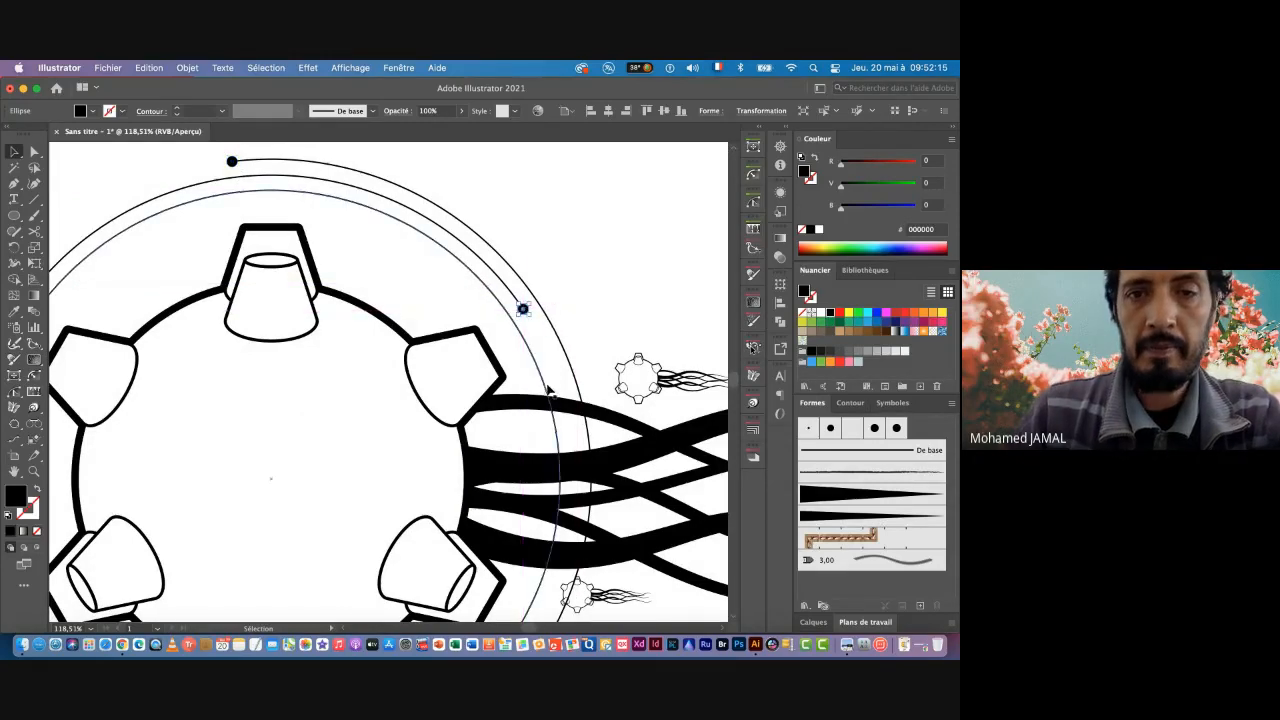
Step: Place a copy of the black dot on the lower-right cut end of the middle arc, vertically aligned with the upper one
key(z)
drag(553, 372, 379, 269)
drag(478, 234, 478, 424)
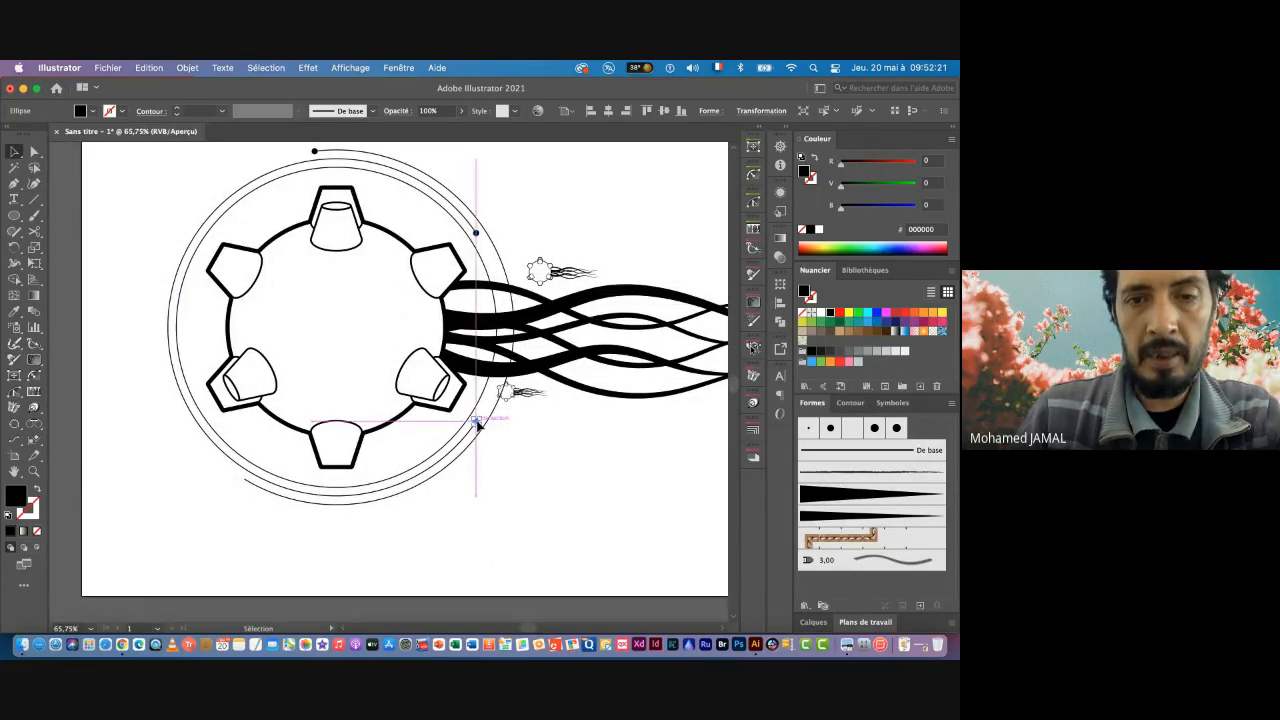
key(super+minus)
scroll(419, 503, up, 5)
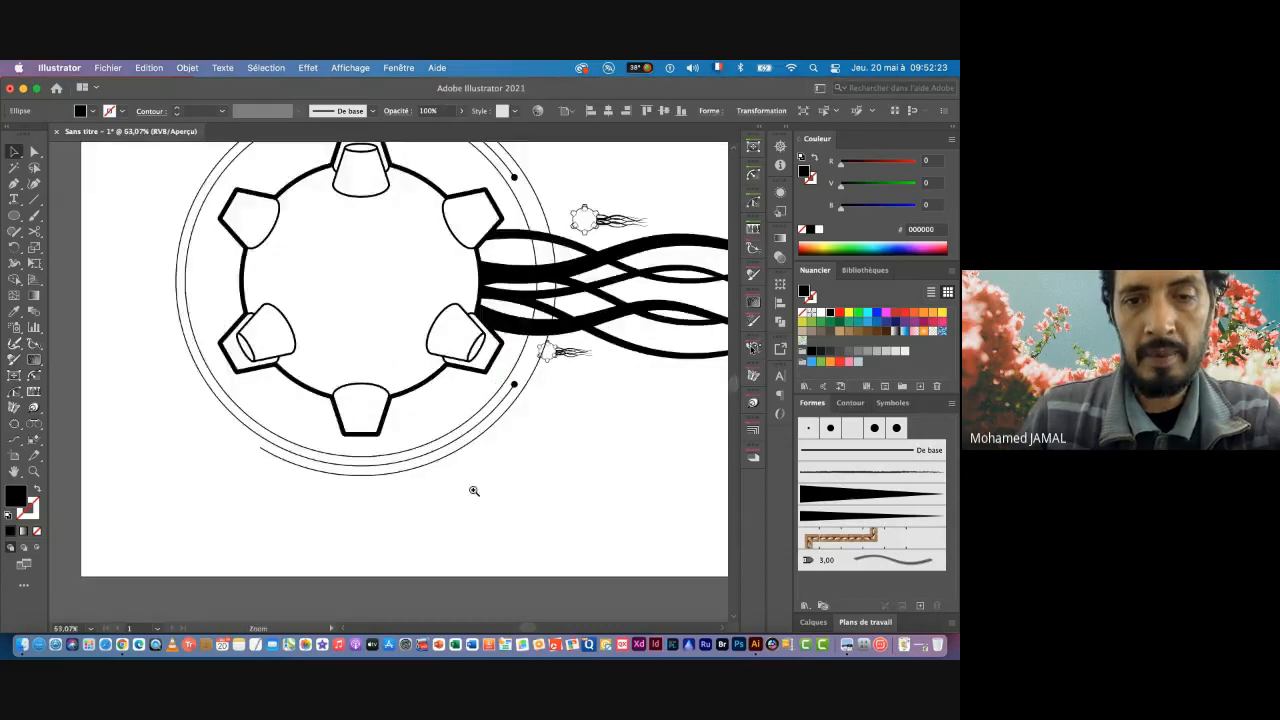
Step: Place a copy of the black dot on the outer arc's open end at the lower left of the gear
key(super+minus)
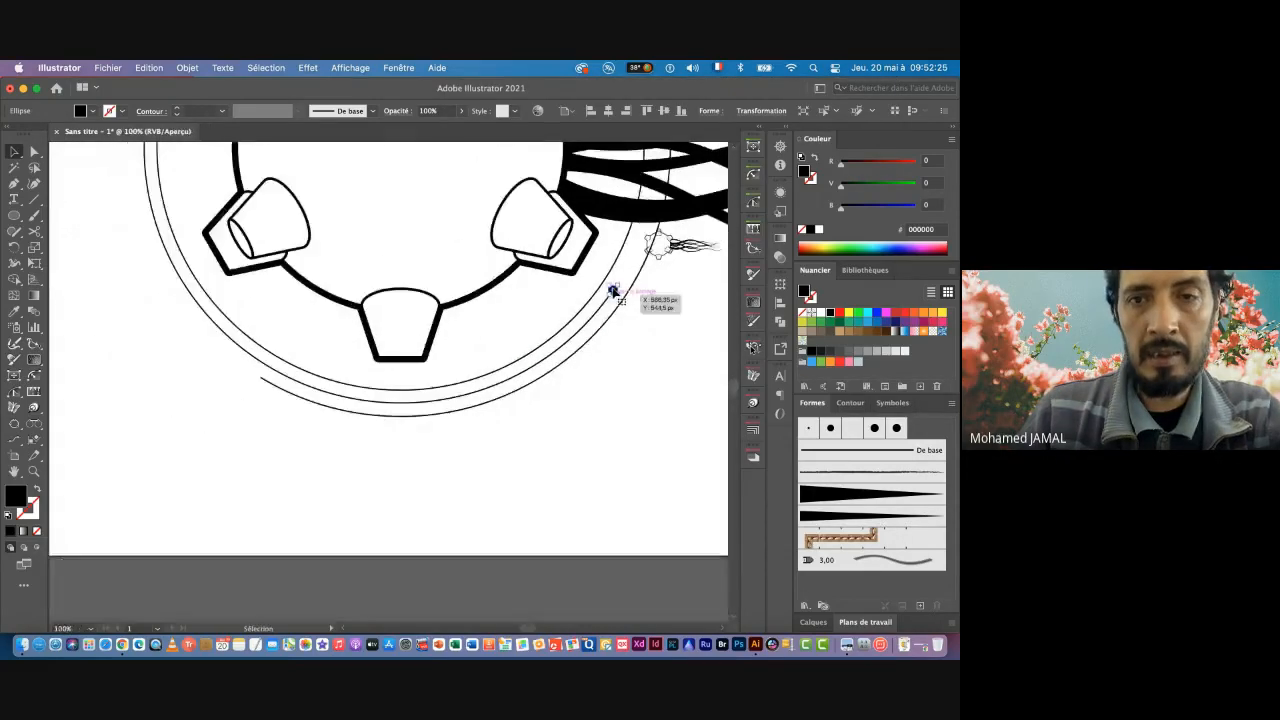
key(super+minus)
drag(613, 290, 378, 349)
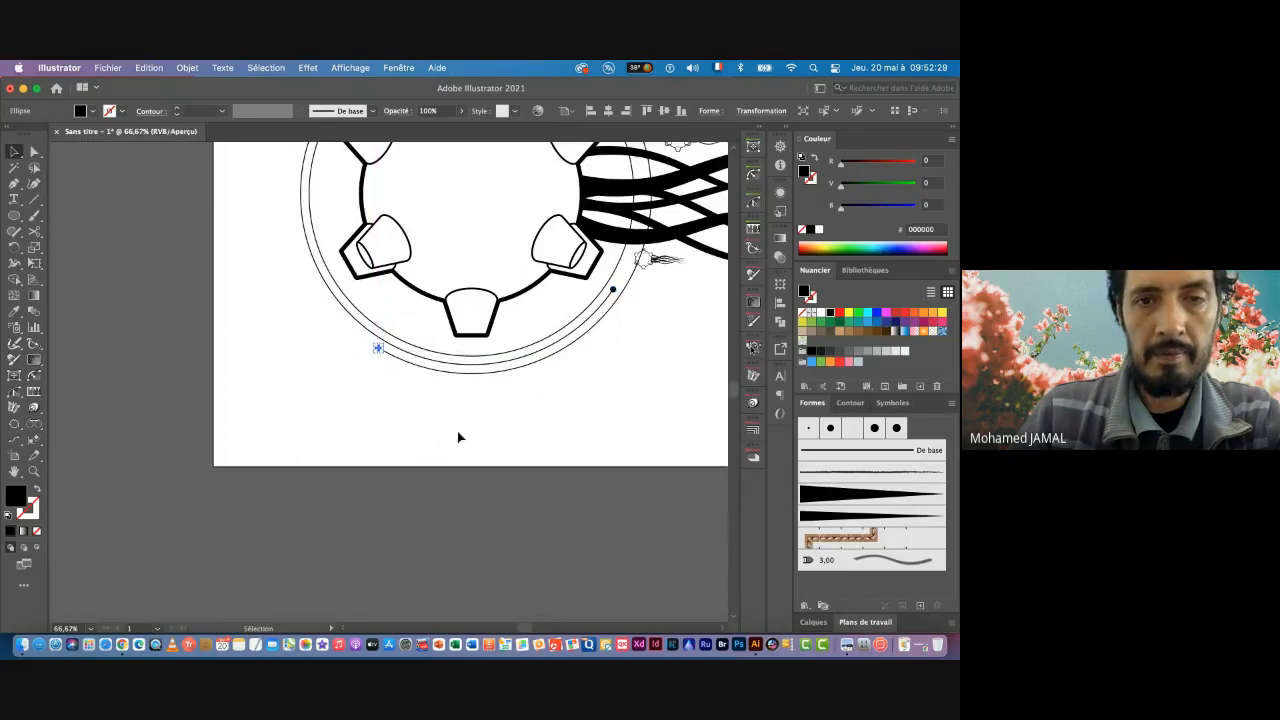
click(386, 409)
drag(552, 377, 451, 386)
drag(597, 349, 553, 488)
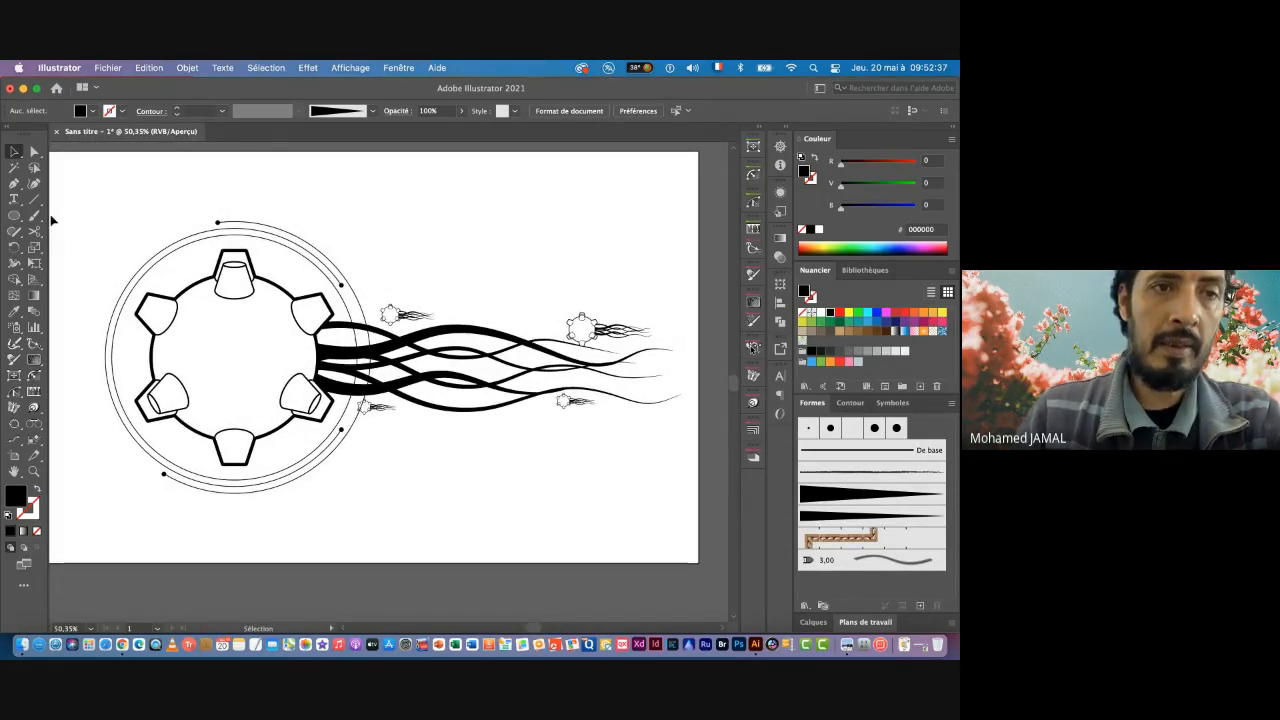
Step: Draw a Pen leader line from the outer arc's upper dot, straight up and then horizontally right, with black stroke and no fill
click(15, 184)
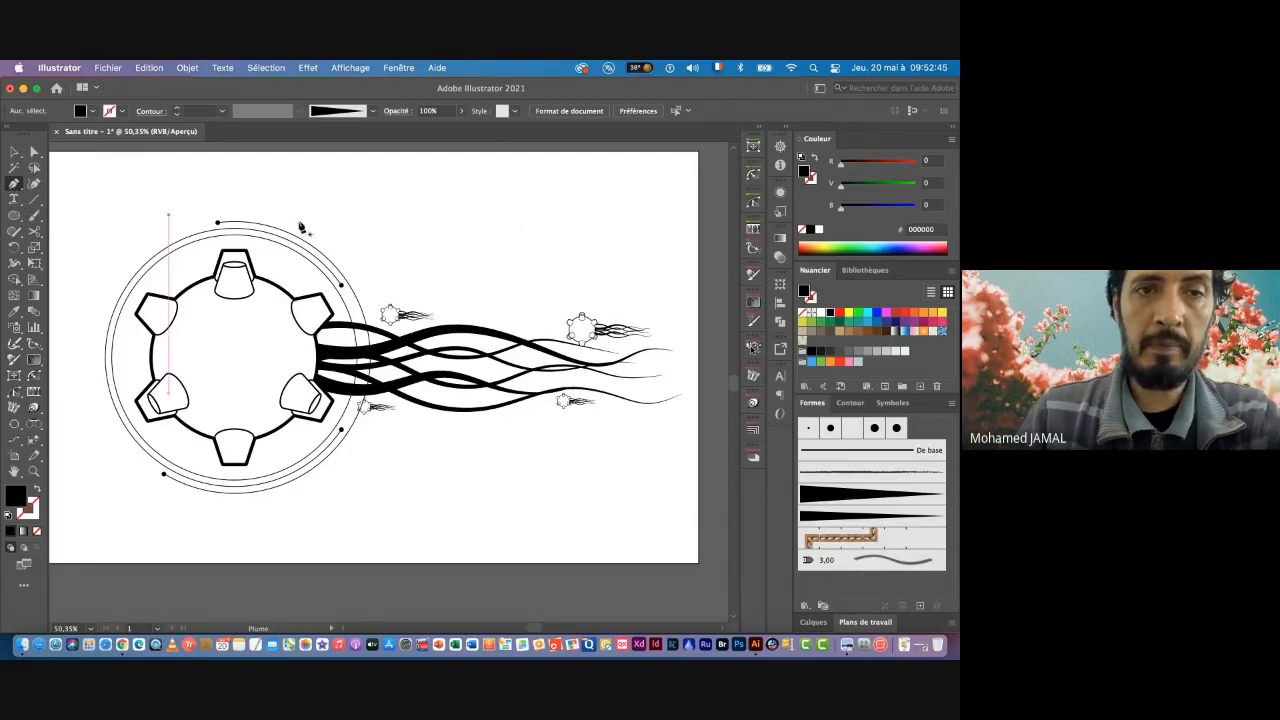
drag(202, 197, 336, 222)
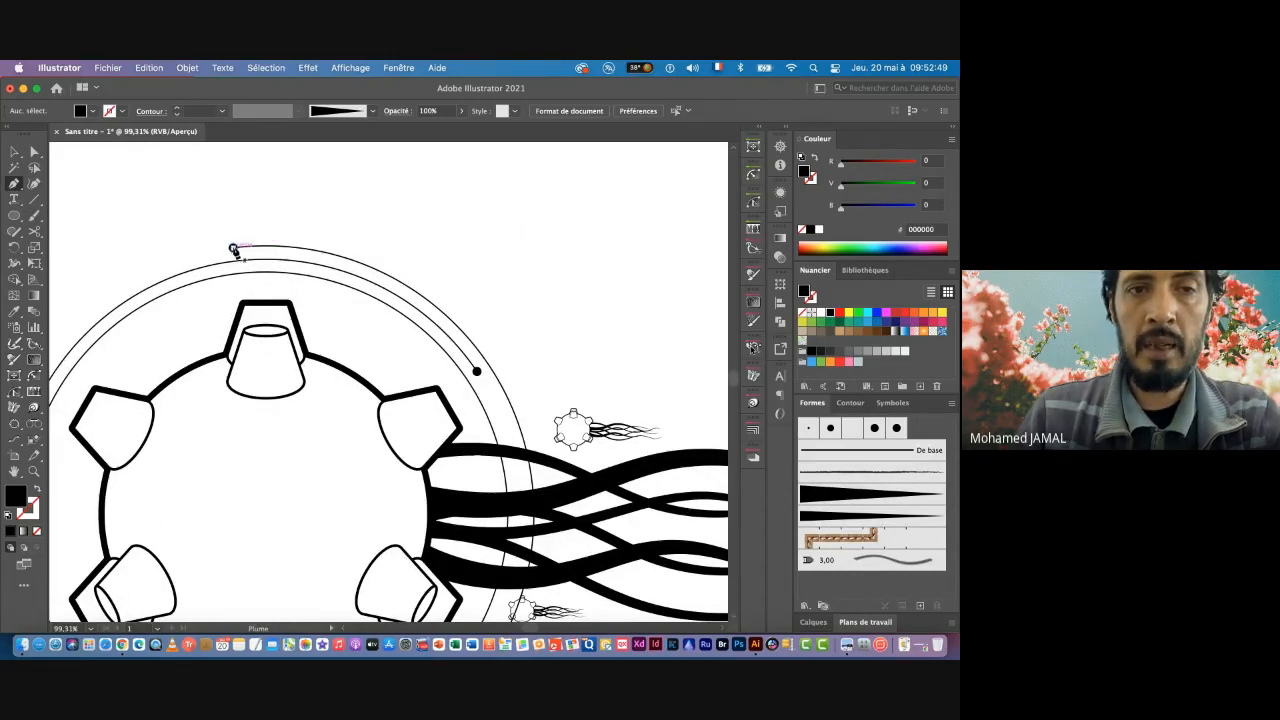
drag(233, 247, 235, 217)
click(234, 212)
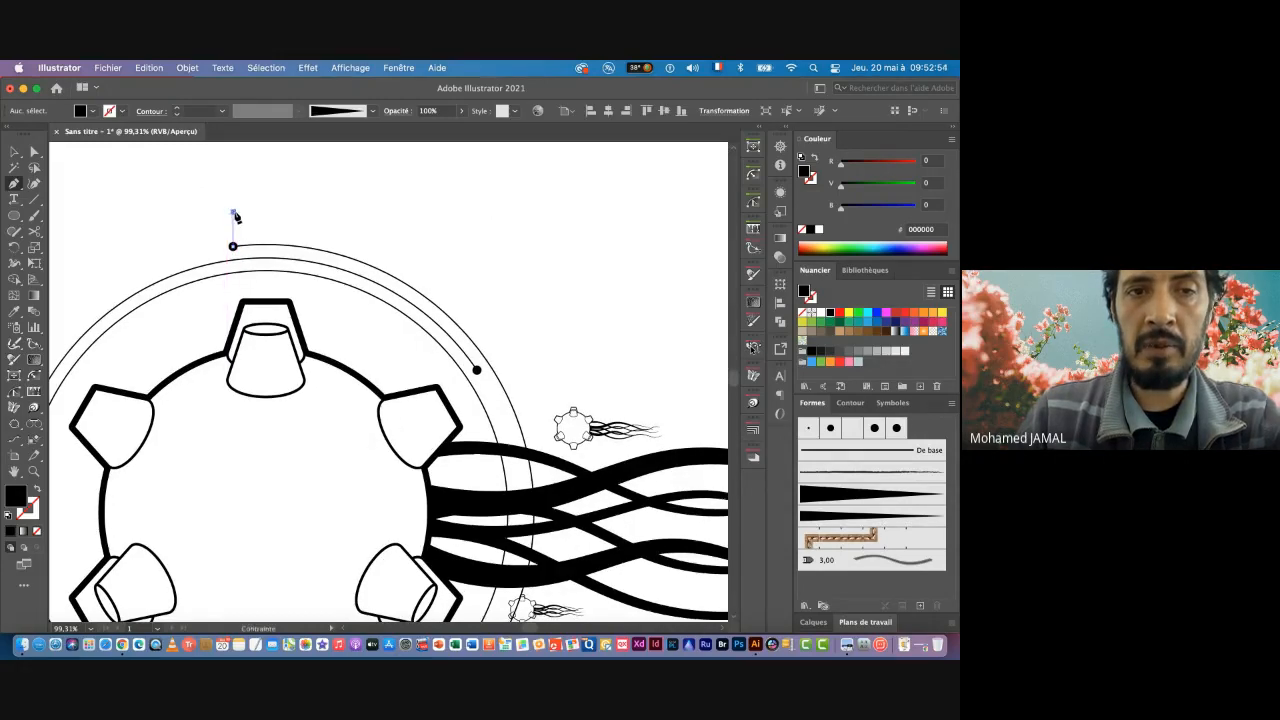
scroll(394, 214, down, 1)
click(395, 213)
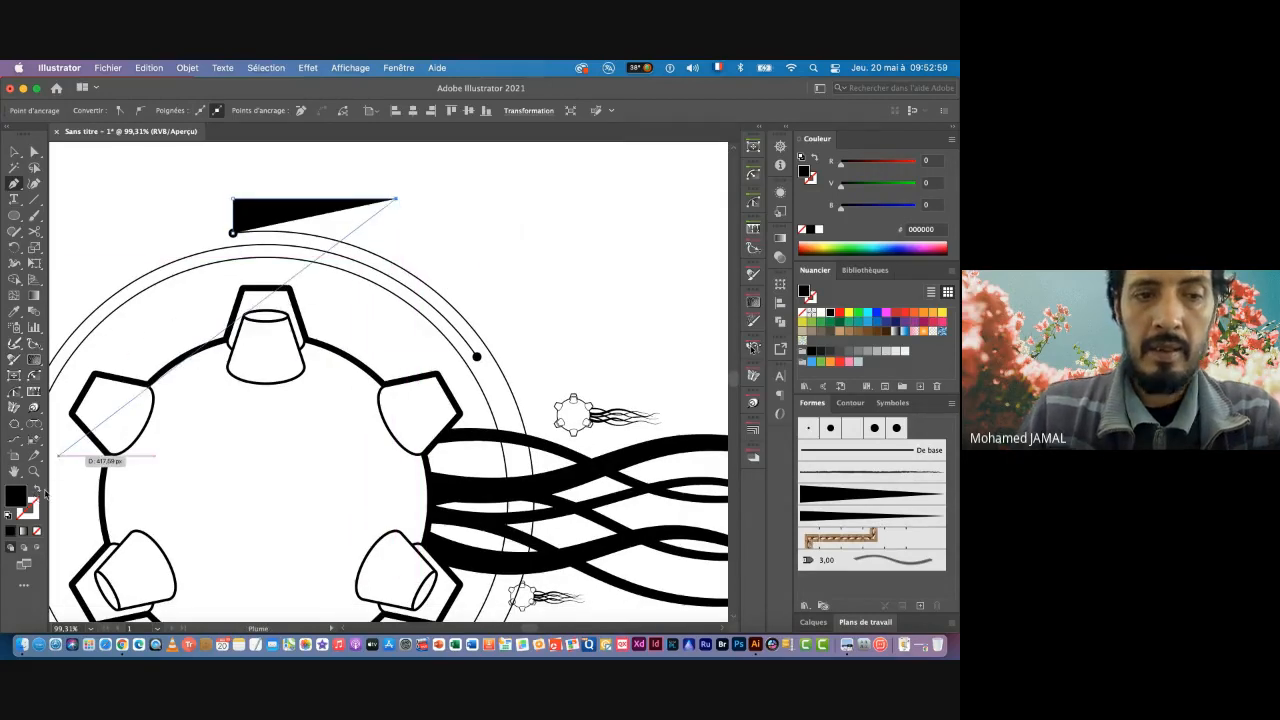
click(37, 491)
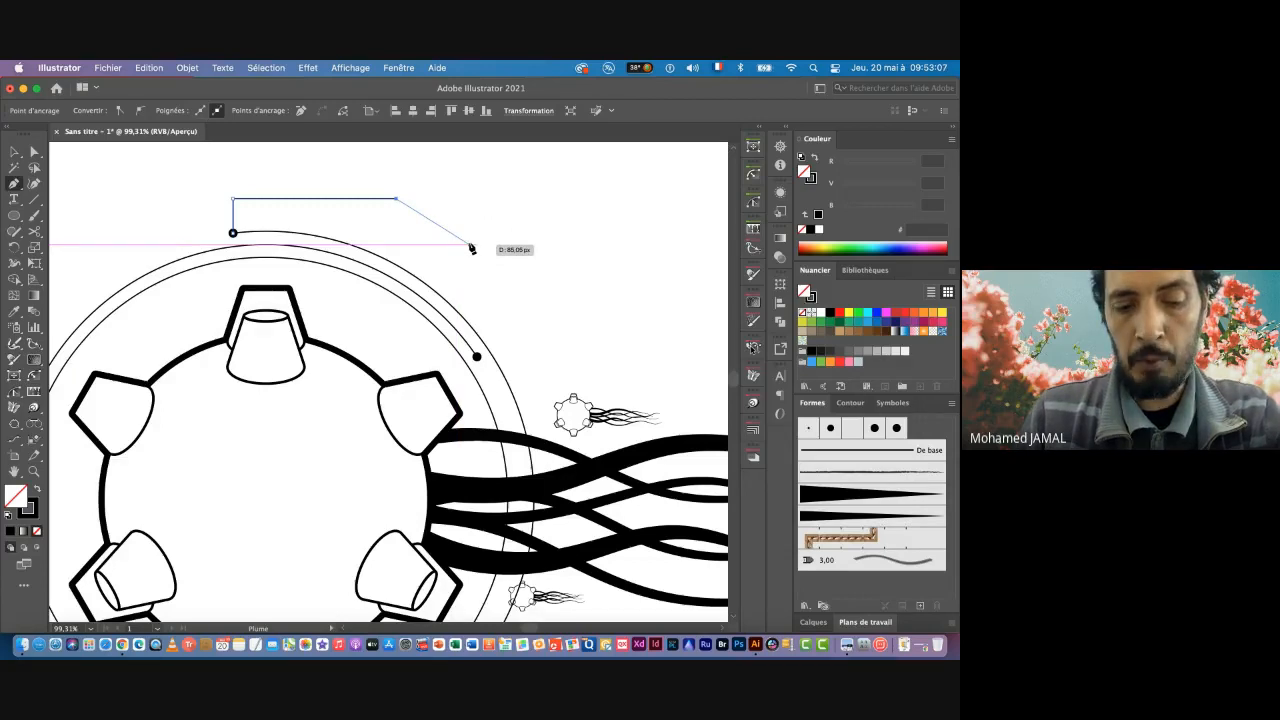
key(super)
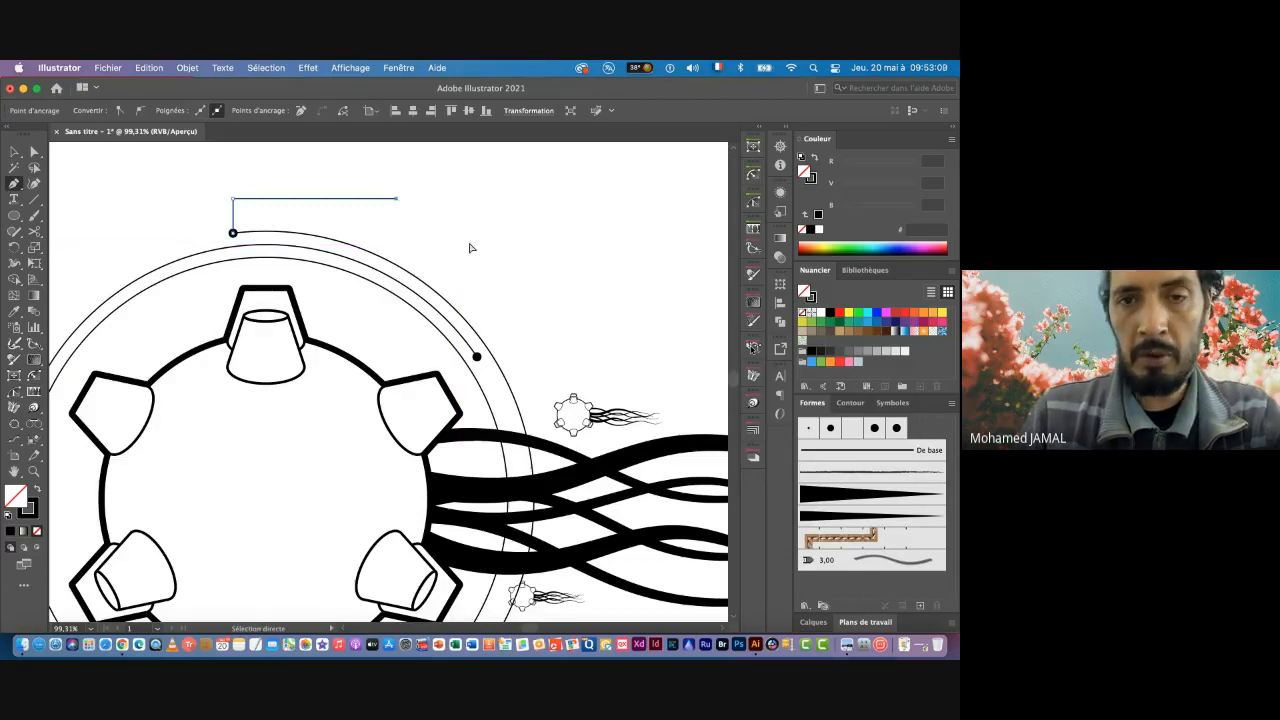
super+click(476, 238)
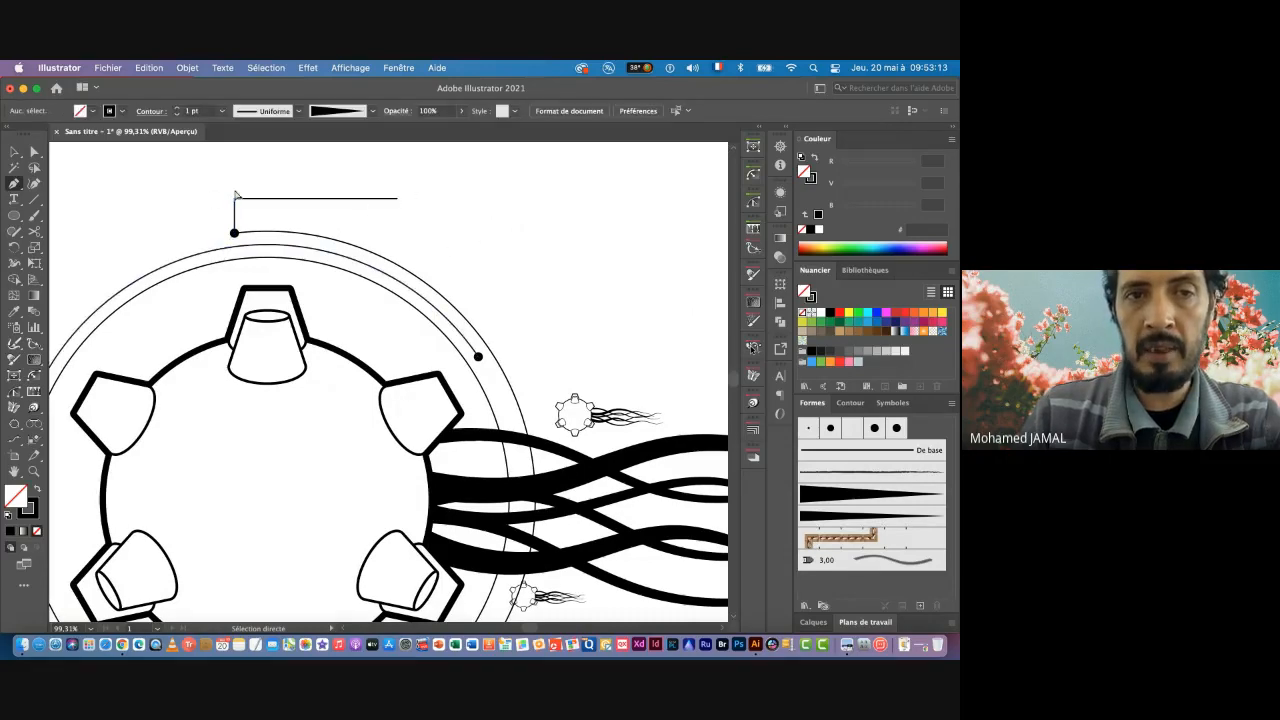
Step: Draw a leader line from the middle arc's upper-right dot, diagonally up to the right and then horizontally right
scroll(344, 380, down, 3)
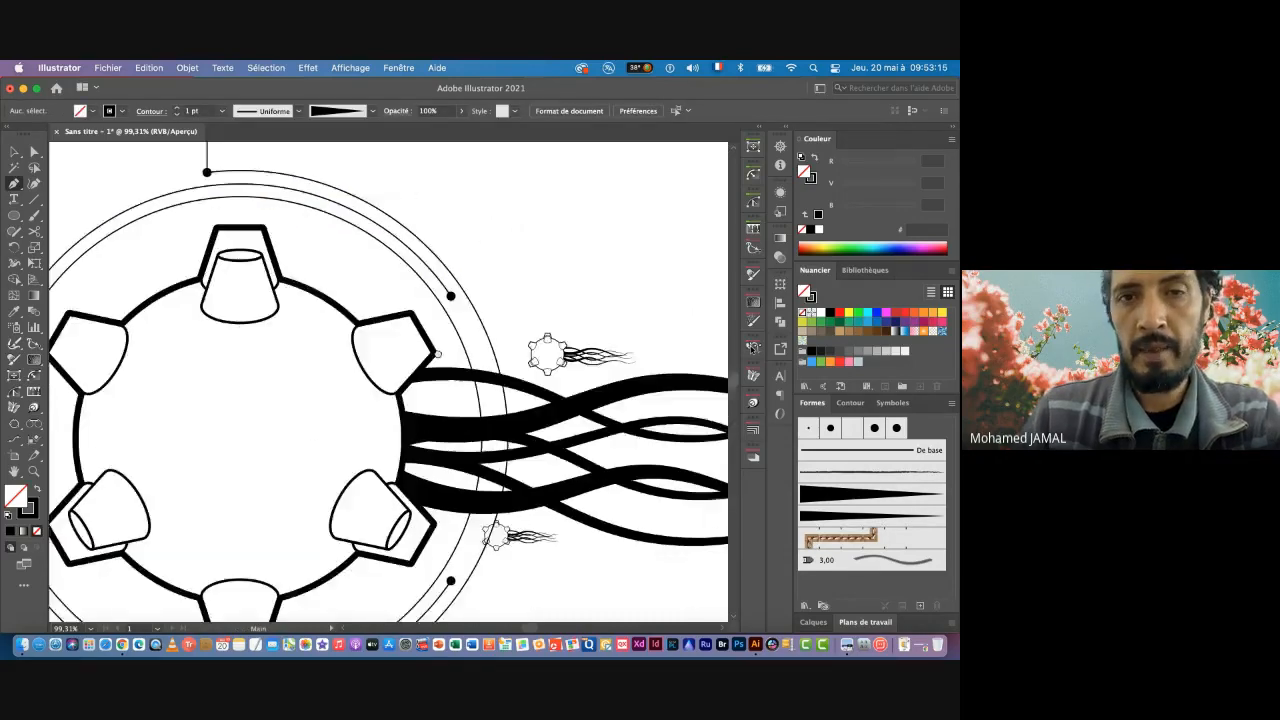
scroll(344, 380, up, 3)
click(343, 376)
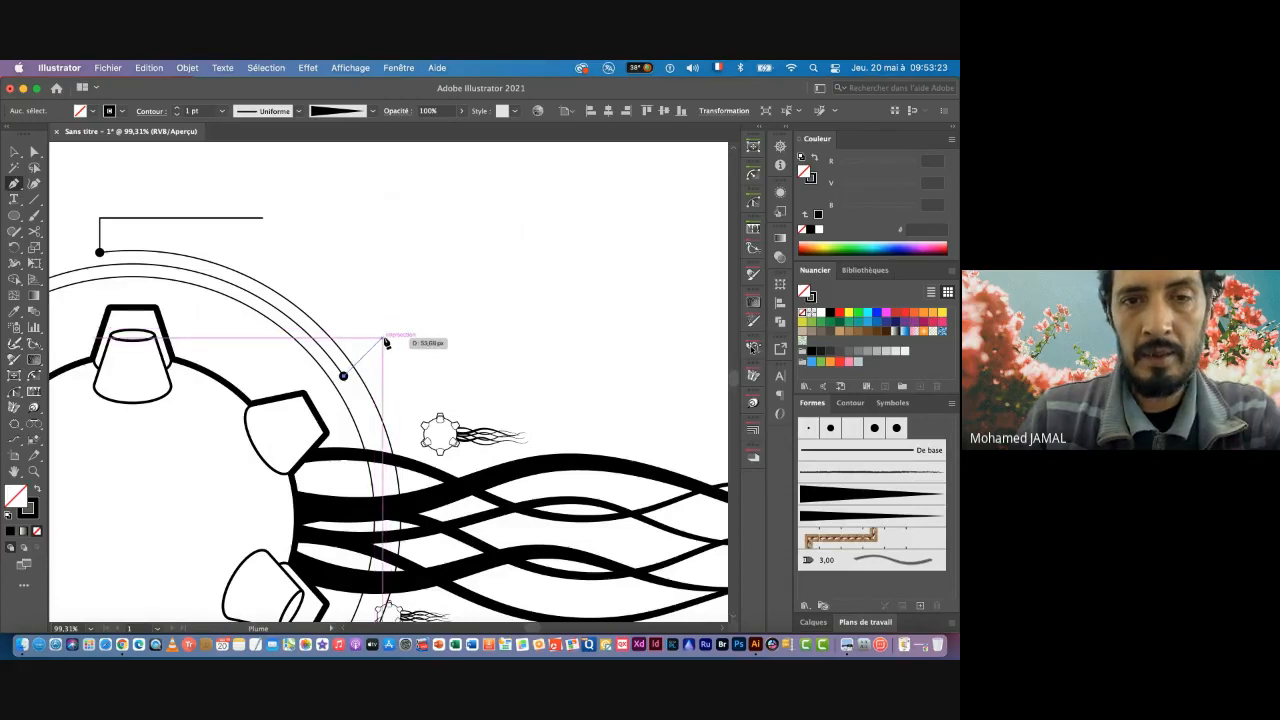
click(383, 339)
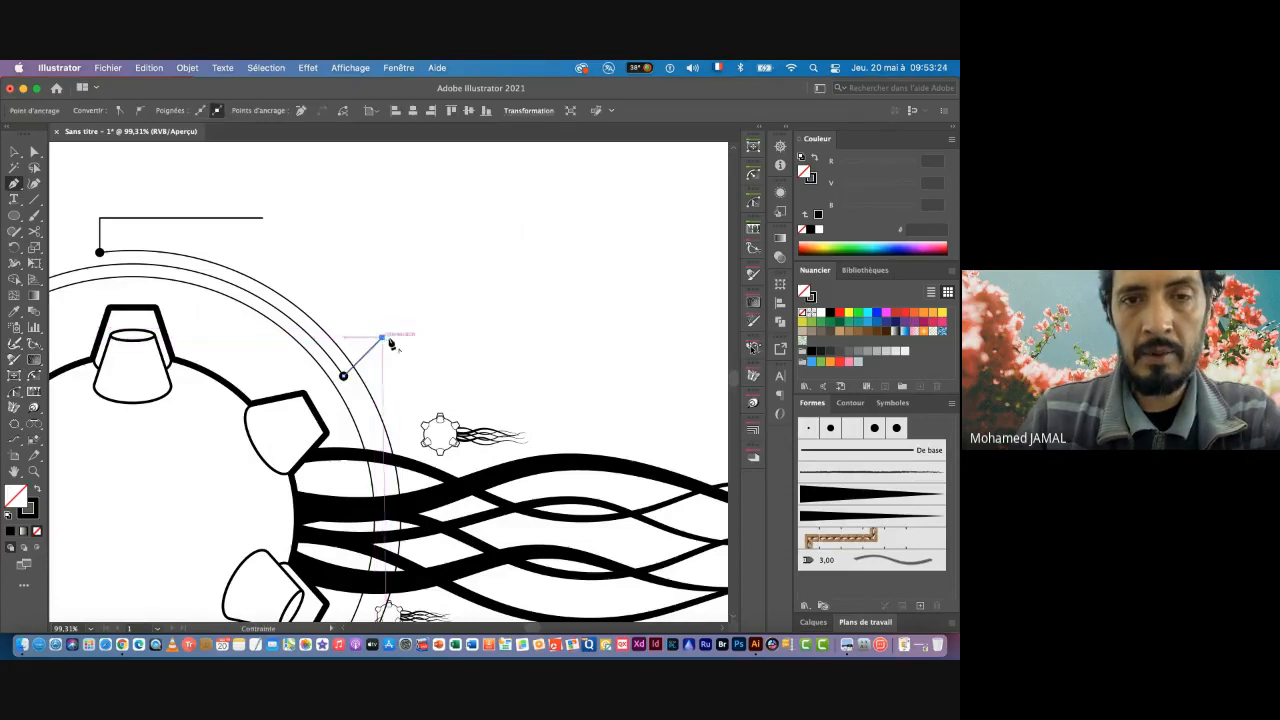
click(519, 339)
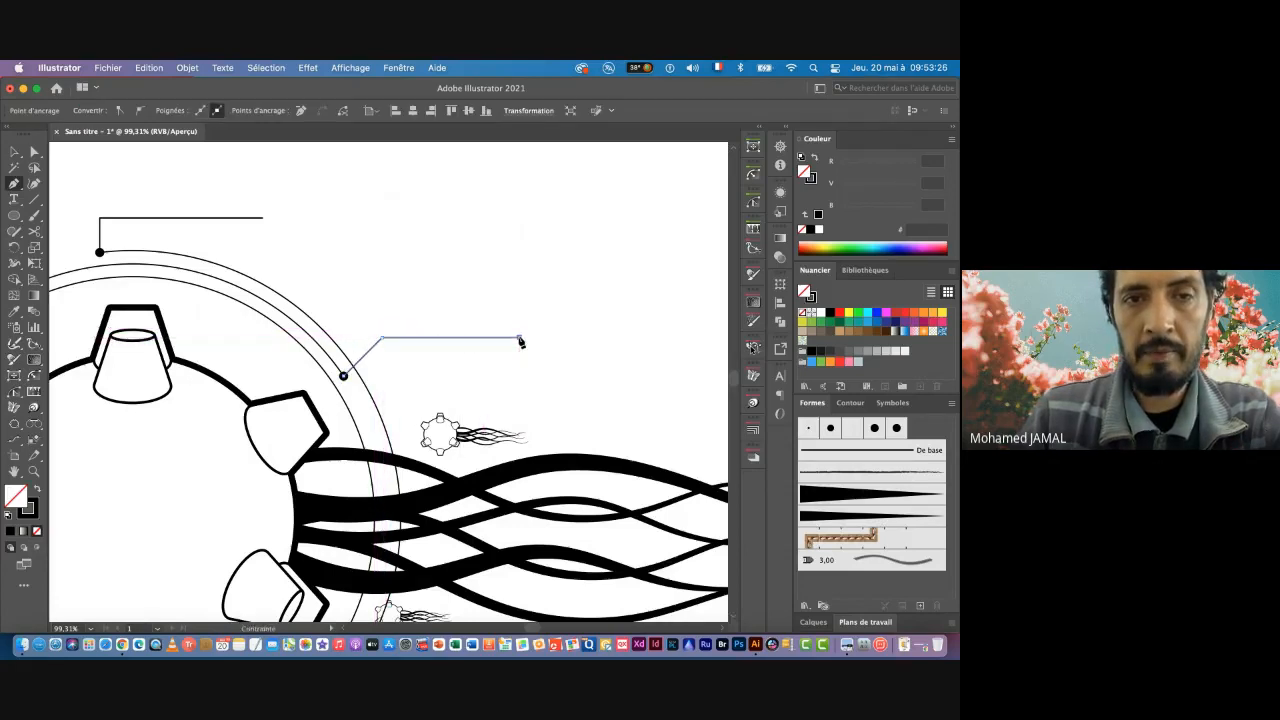
super+click(558, 375)
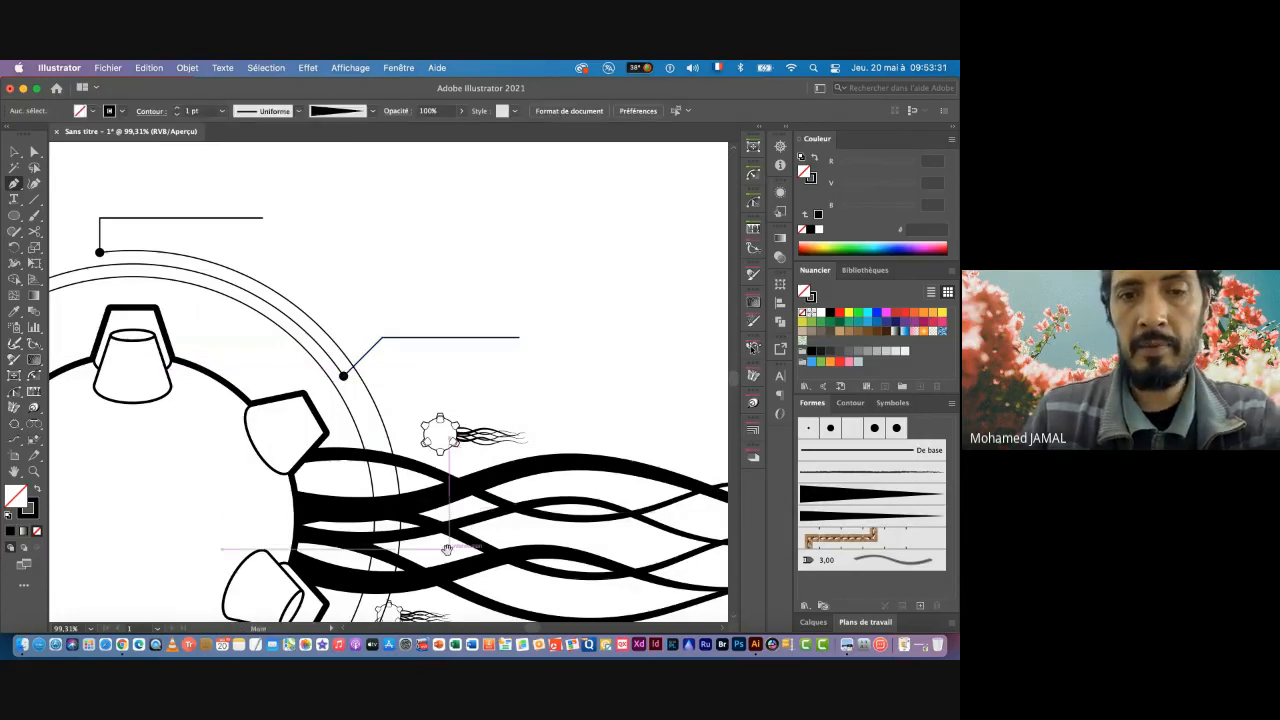
Step: Draw a leader line from the middle arc's lower-right dot, diagonally down to the right and then horizontally right
drag(447, 548, 475, 217)
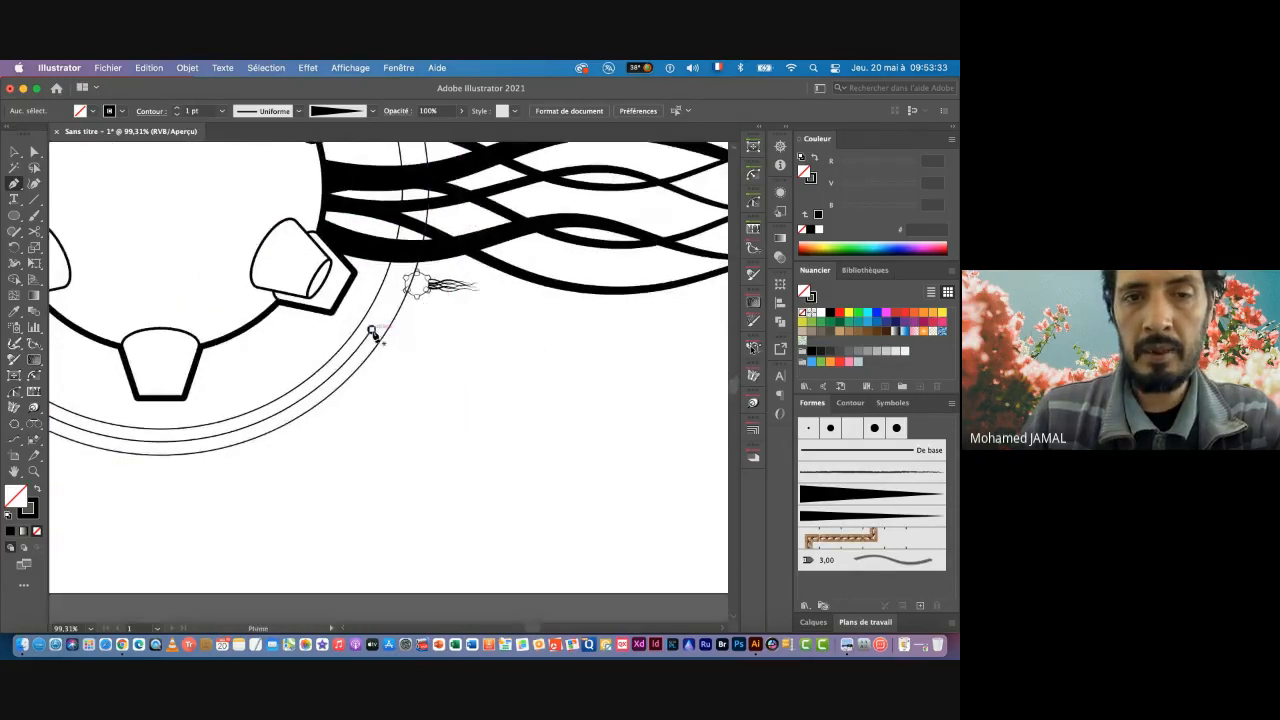
super+click(372, 331)
click(402, 361)
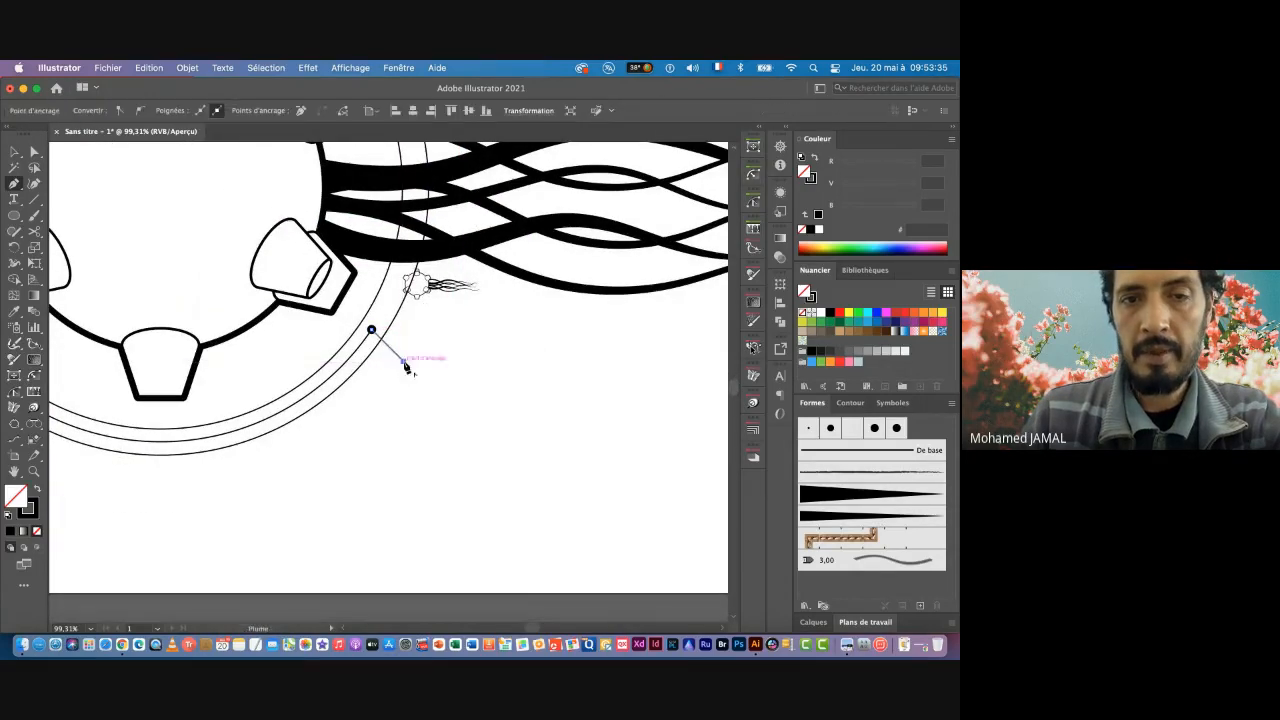
click(529, 362)
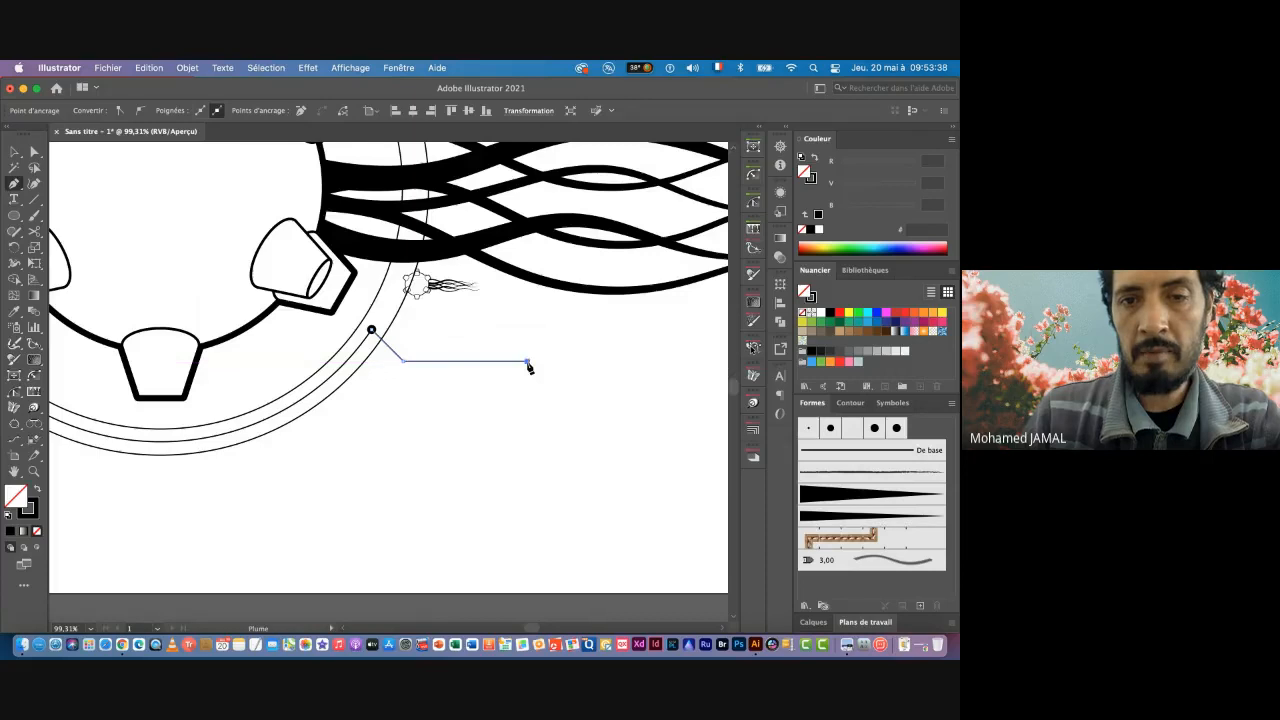
key(super)
super+click(443, 398)
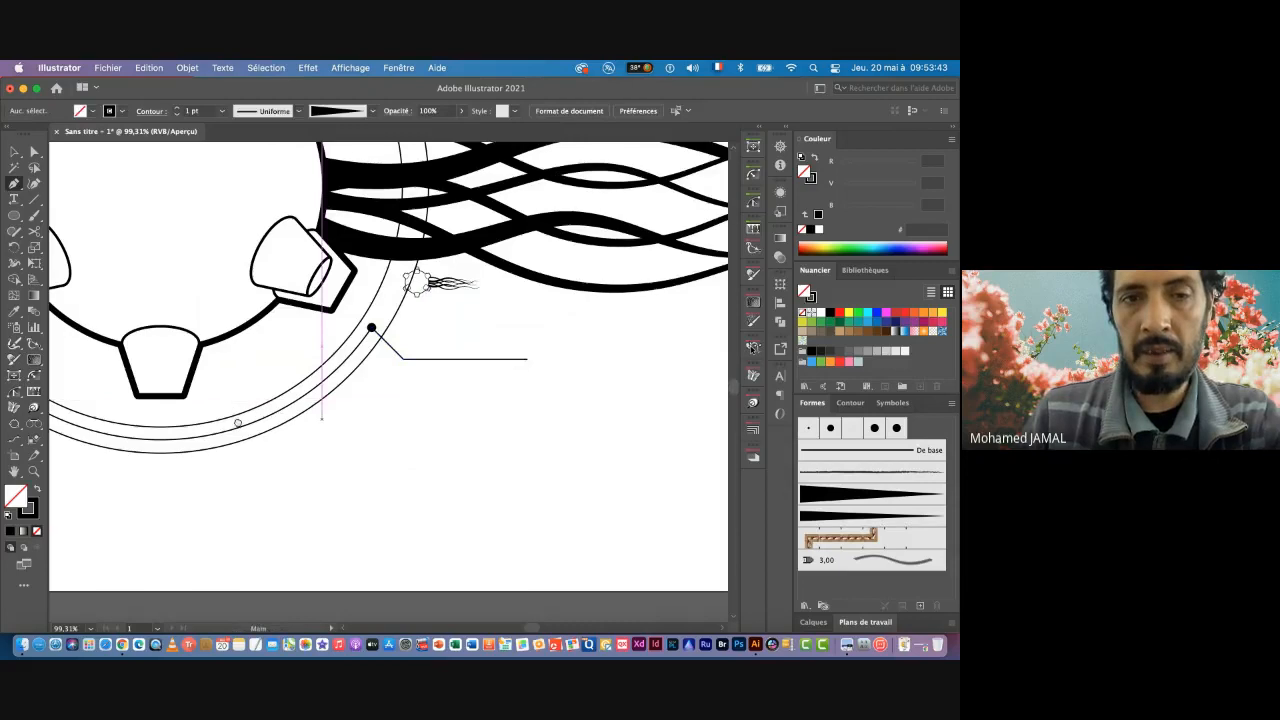
Step: Draw a leader line from the outer arc's lower-left dot, diagonally down to the left and then horizontally left
drag(238, 422, 528, 377)
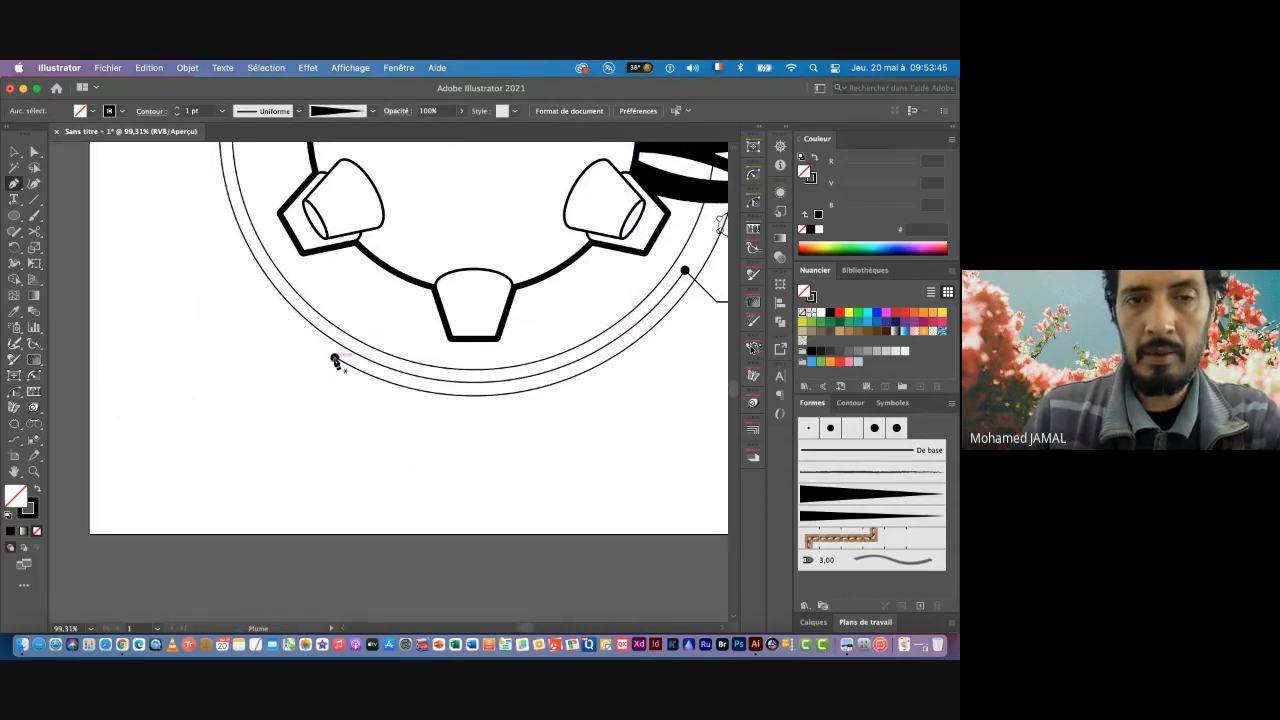
click(334, 360)
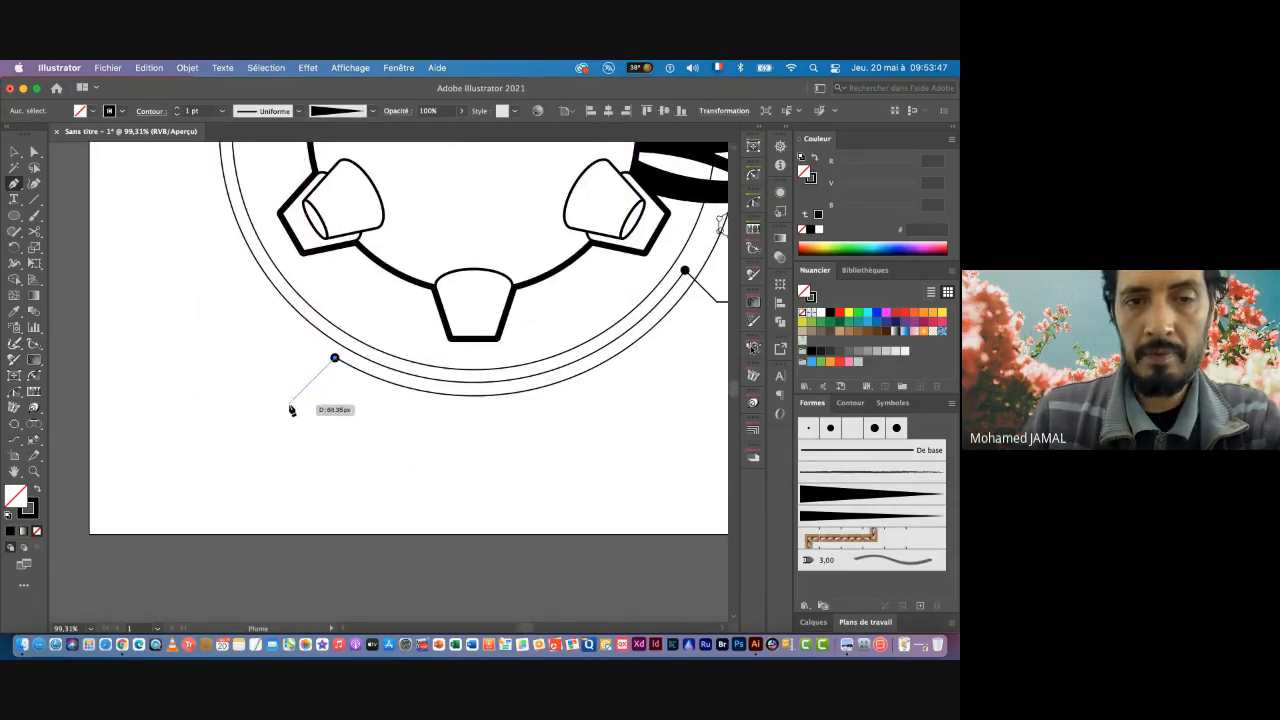
click(300, 393)
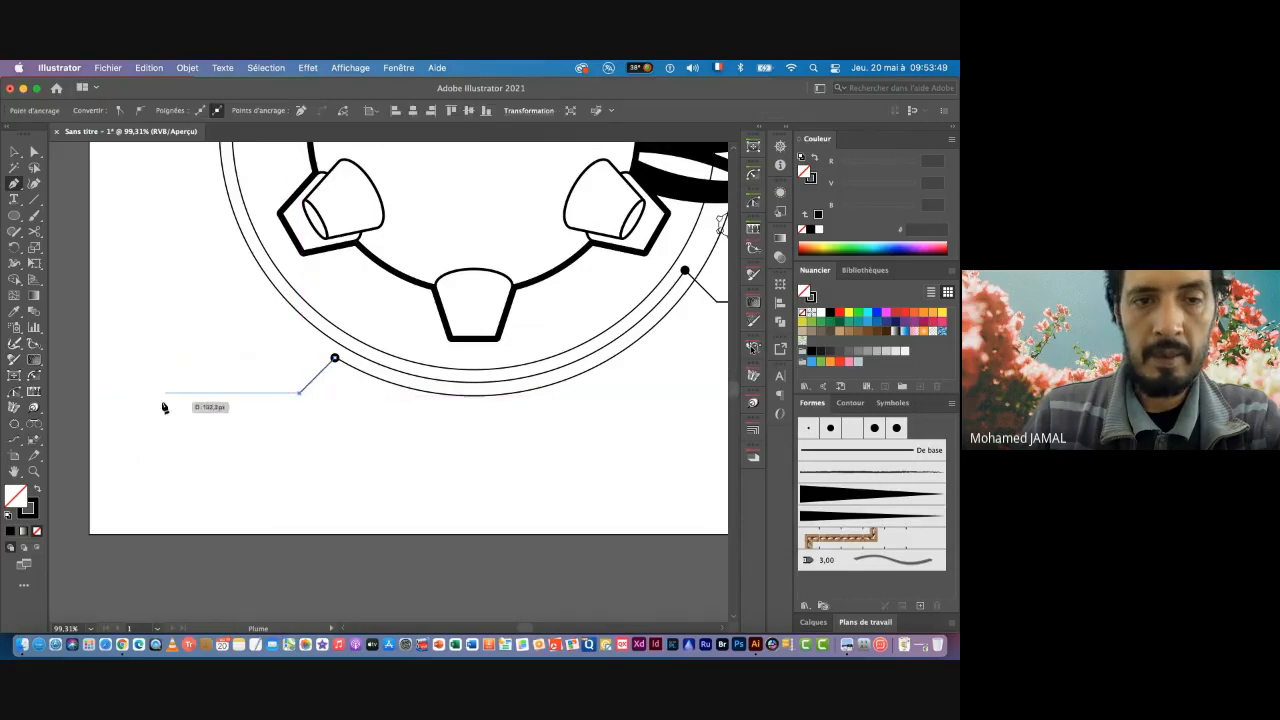
click(136, 400)
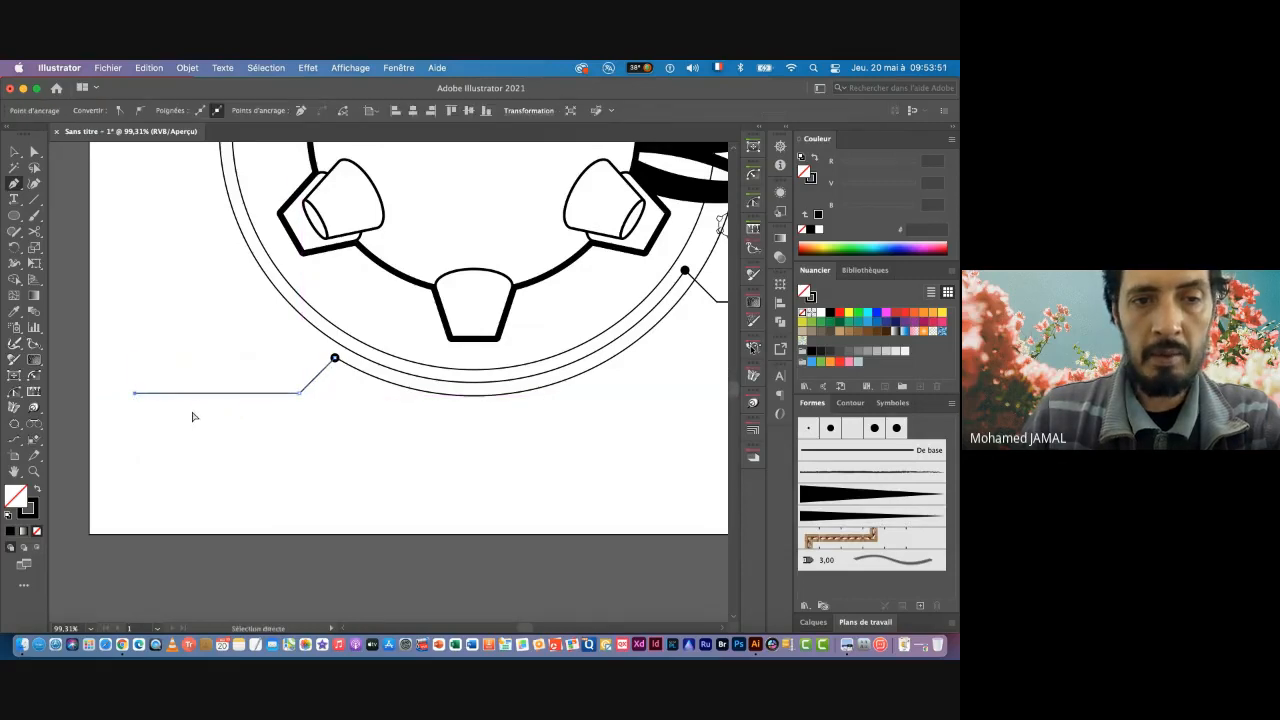
super+click(292, 436)
Step: Add the left-to-right point text "DATA BASE" above the leader line at the top of the gear
drag(471, 438, 180, 431)
drag(488, 398, 400, 397)
drag(531, 372, 348, 422)
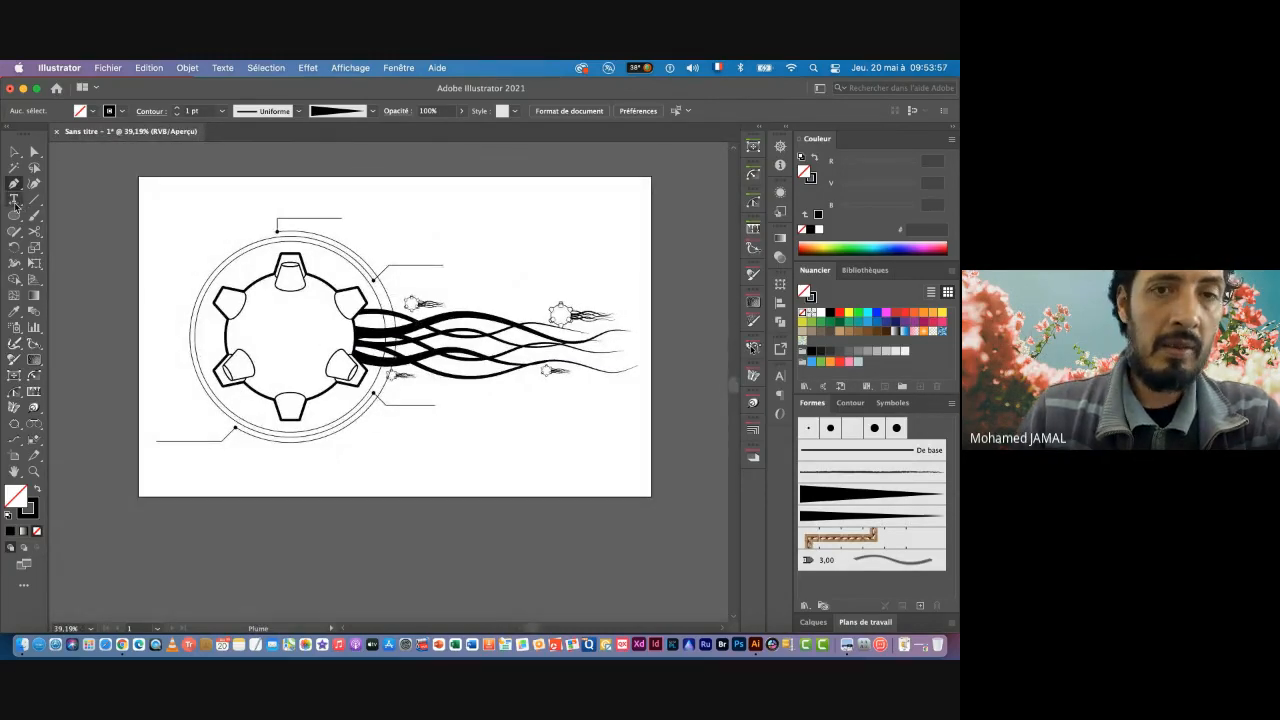
click(15, 200)
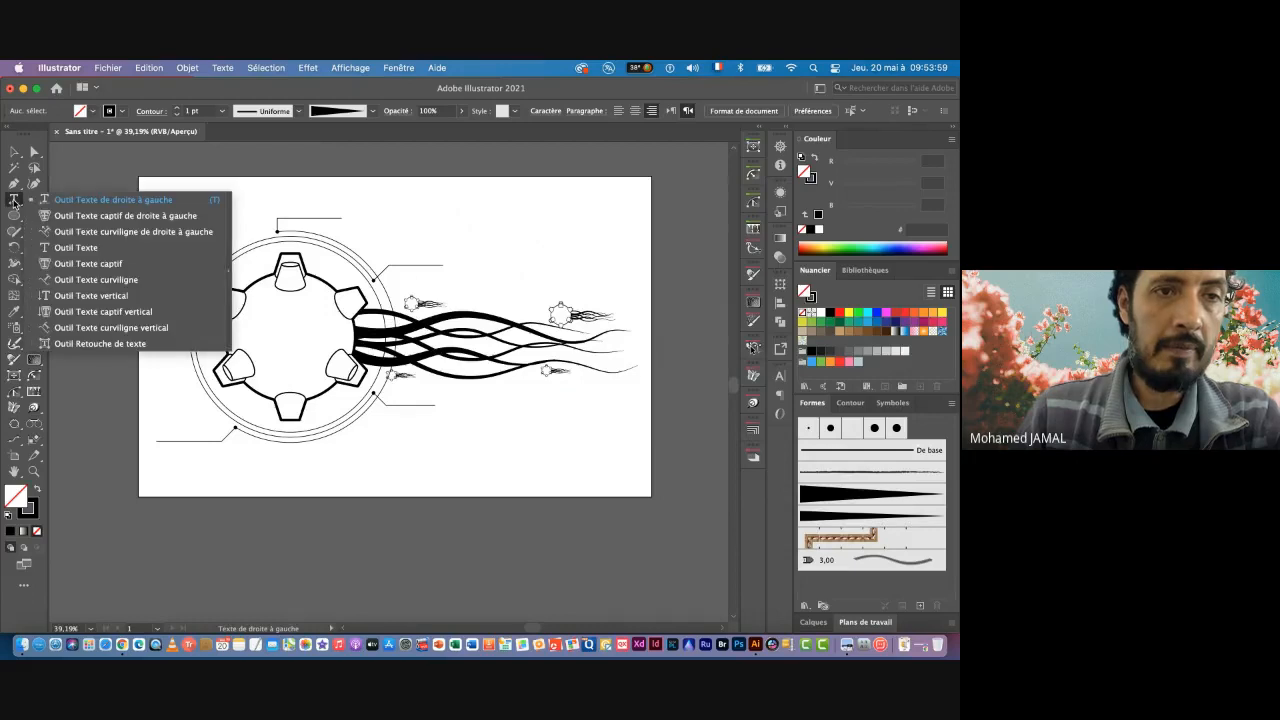
click(76, 247)
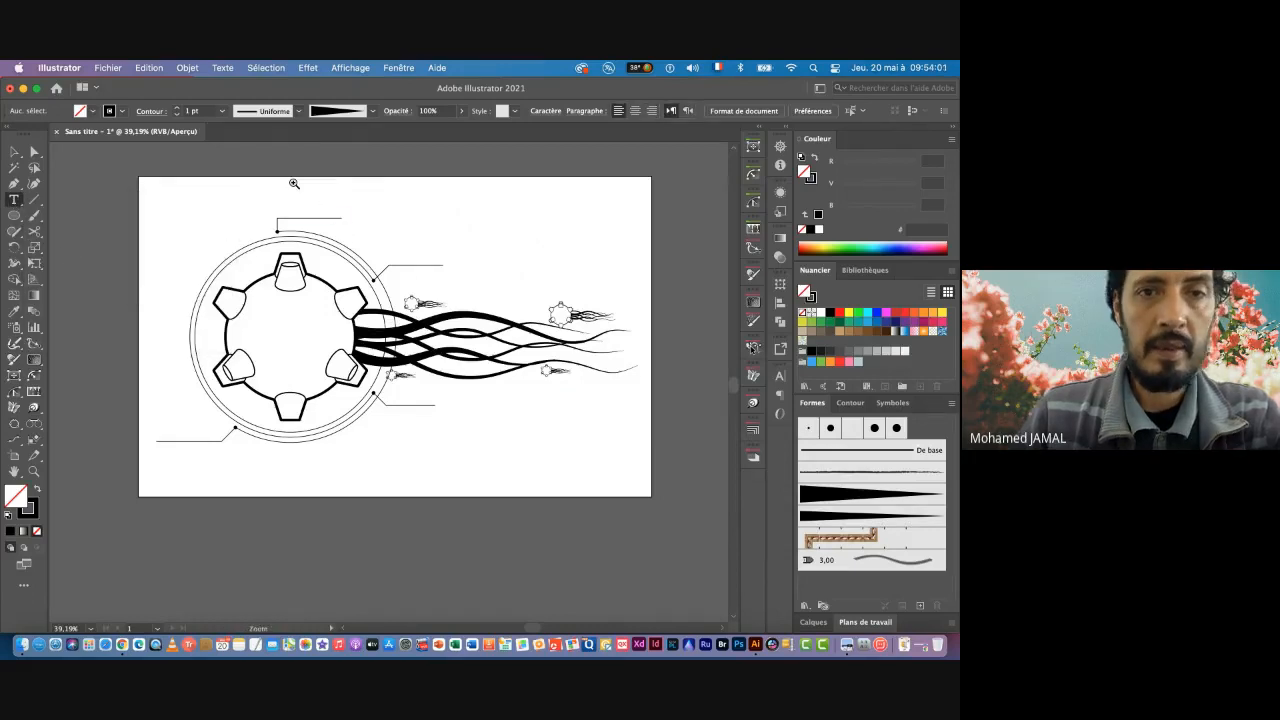
drag(294, 183, 403, 226)
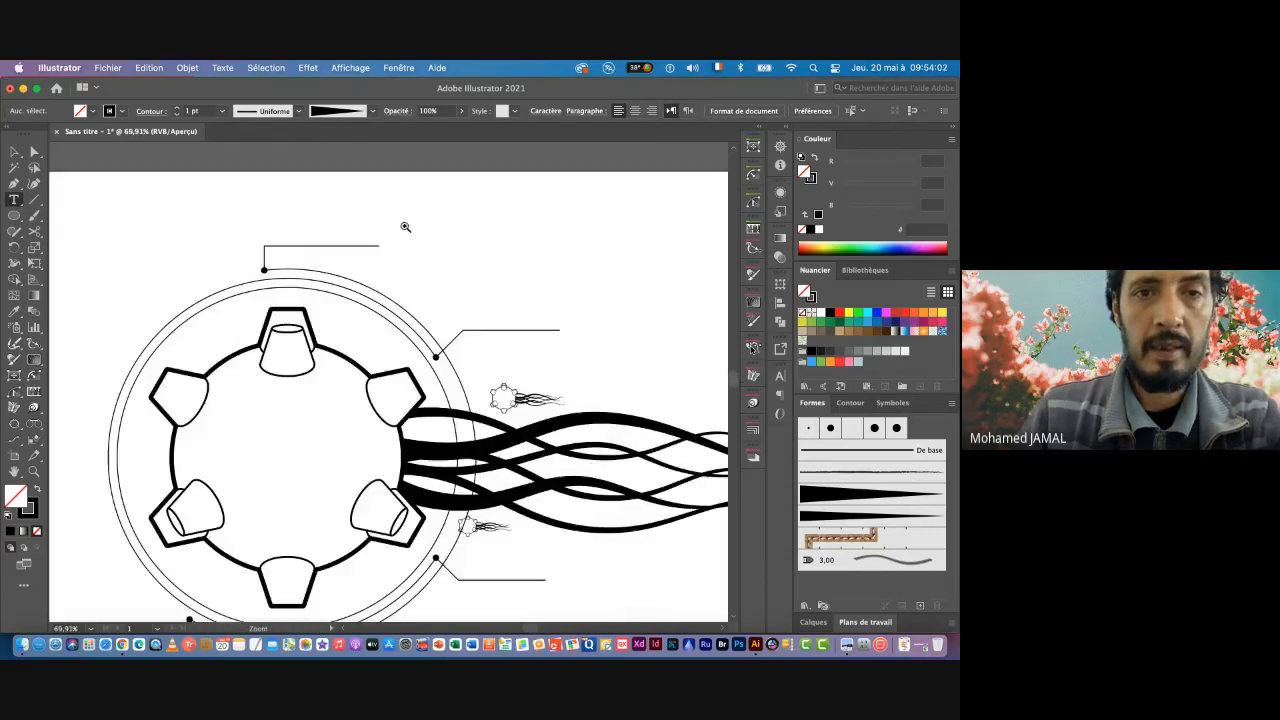
click(271, 222)
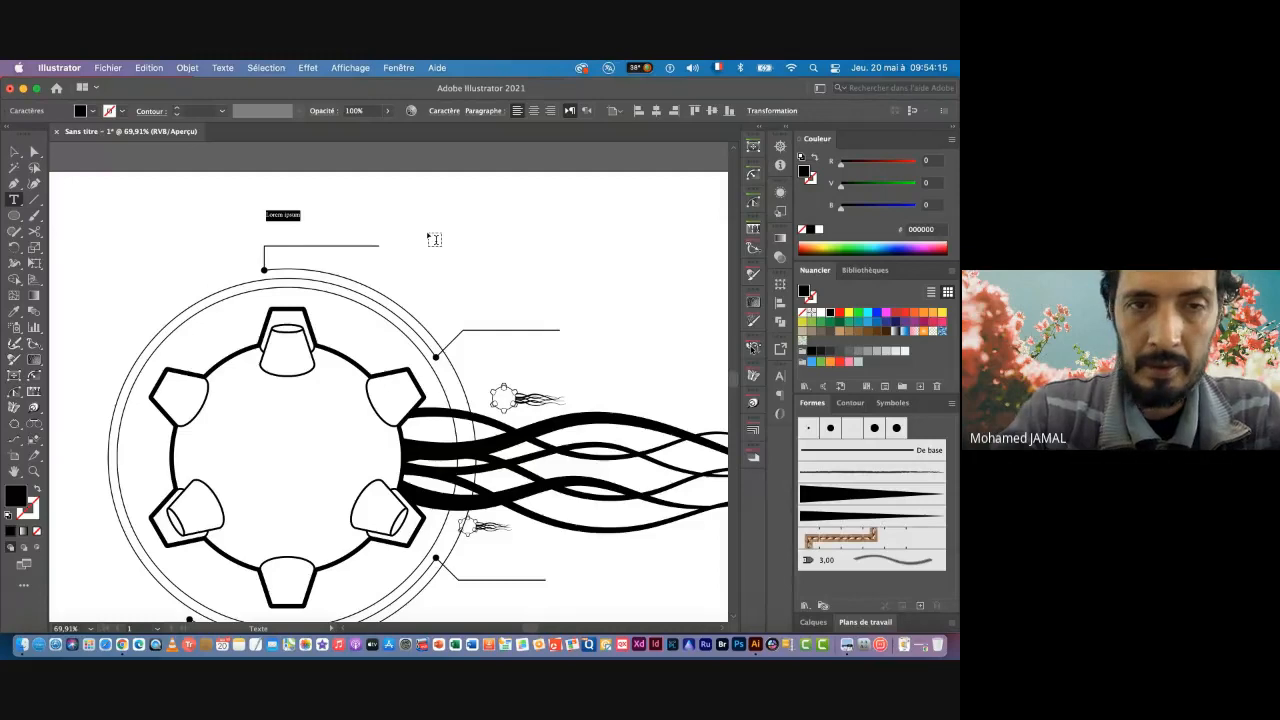
text(DATA BASE)
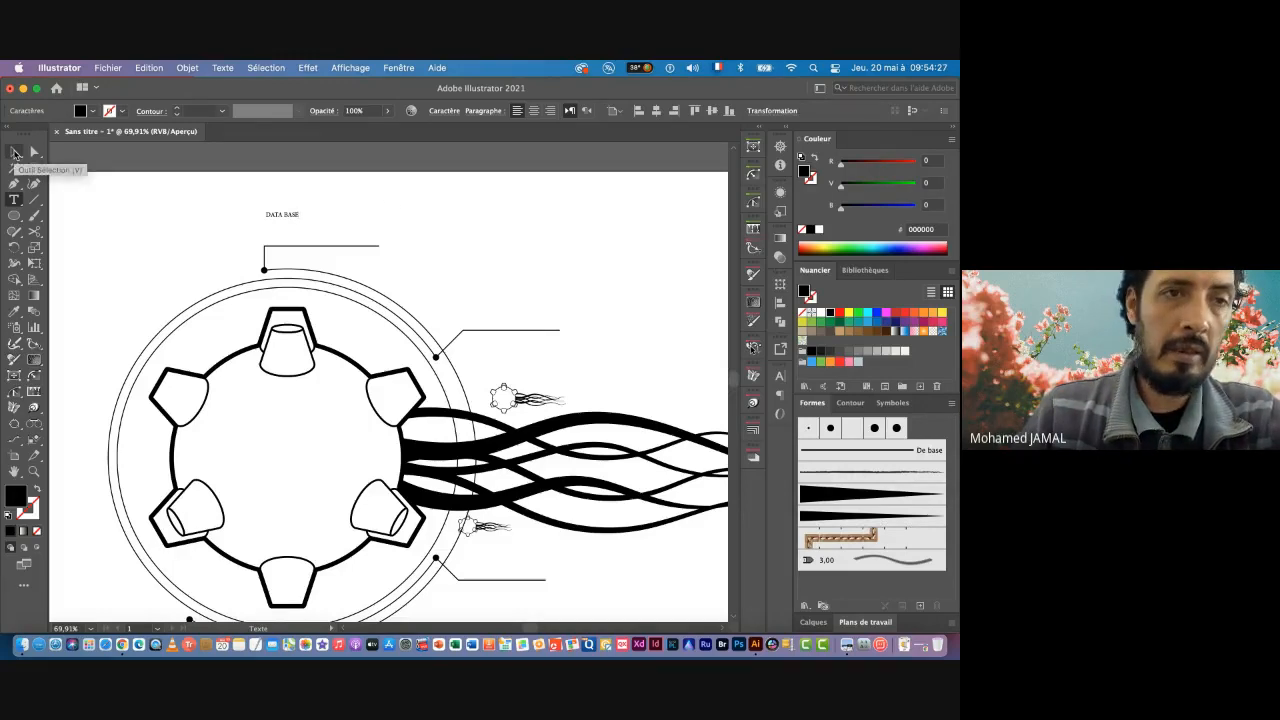
Step: Move the DATA BASE text down so it sits just above the start of the top leader's horizontal segment
click(15, 152)
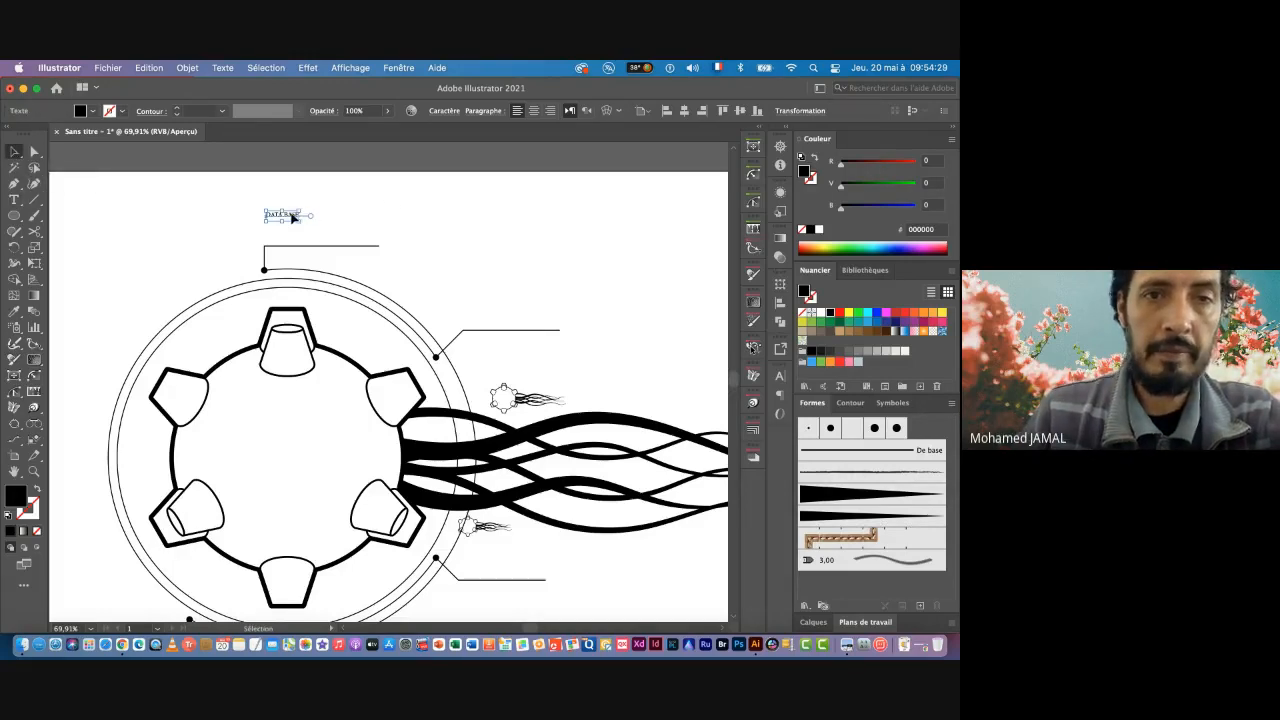
drag(293, 216, 443, 254)
key(super+space)
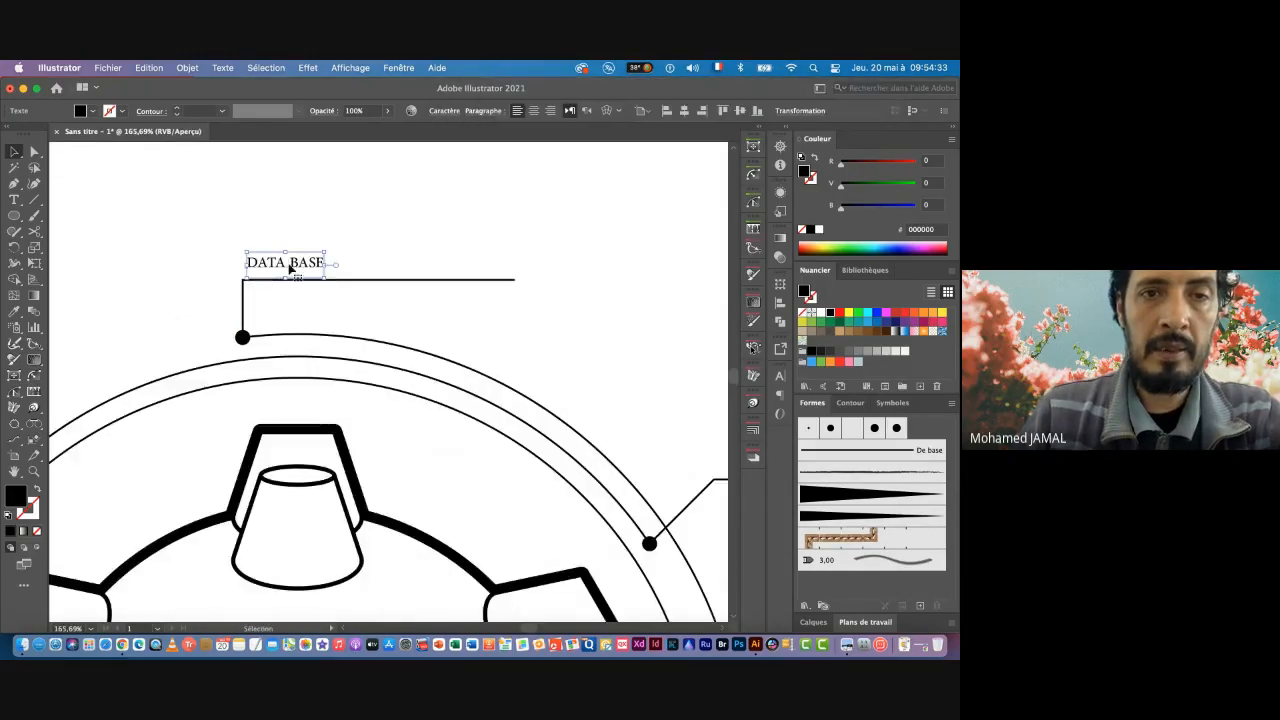
Step: Set the DATA BASE label's font to Kicker Variable in the Bold style
click(398, 68)
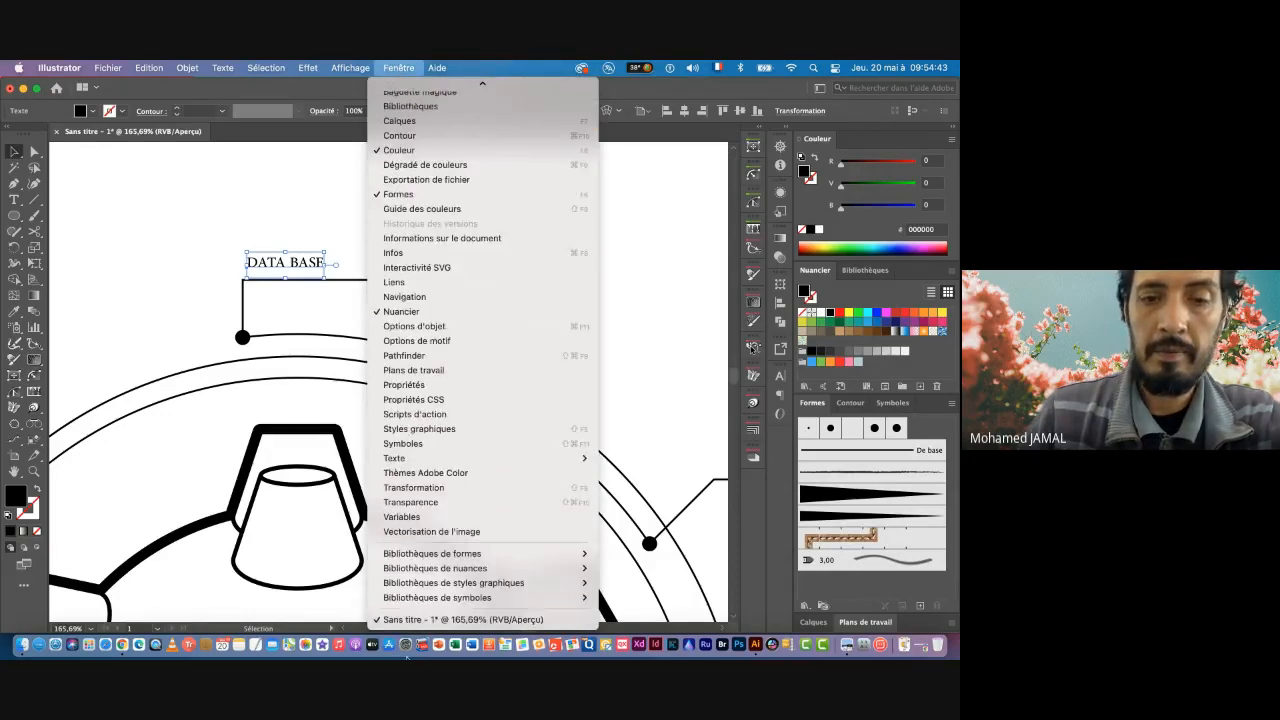
mouse_move(417, 460)
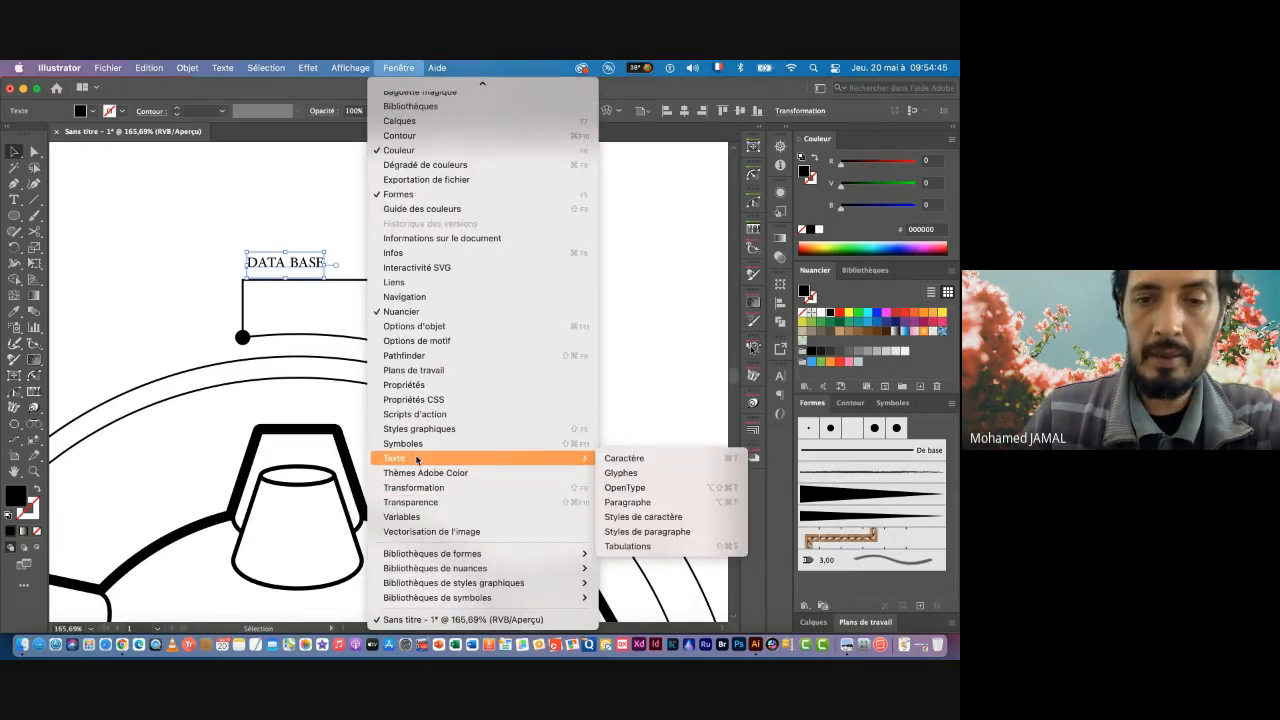
click(606, 462)
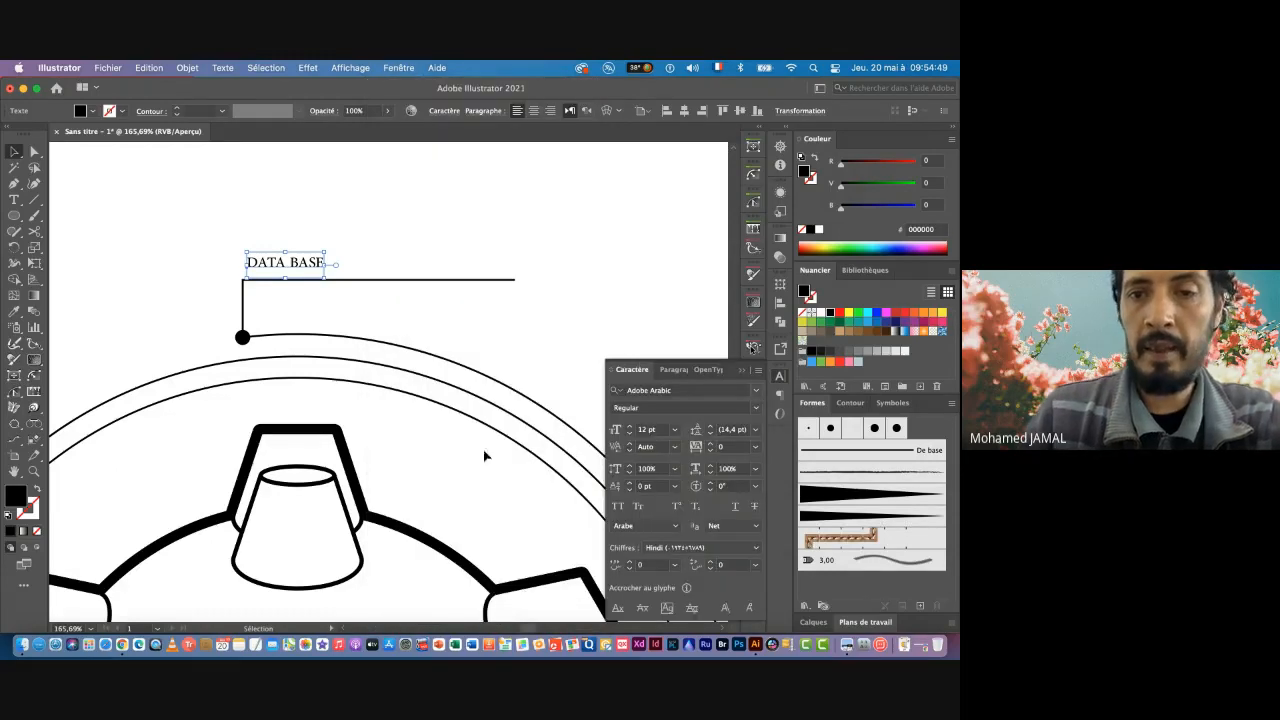
click(756, 394)
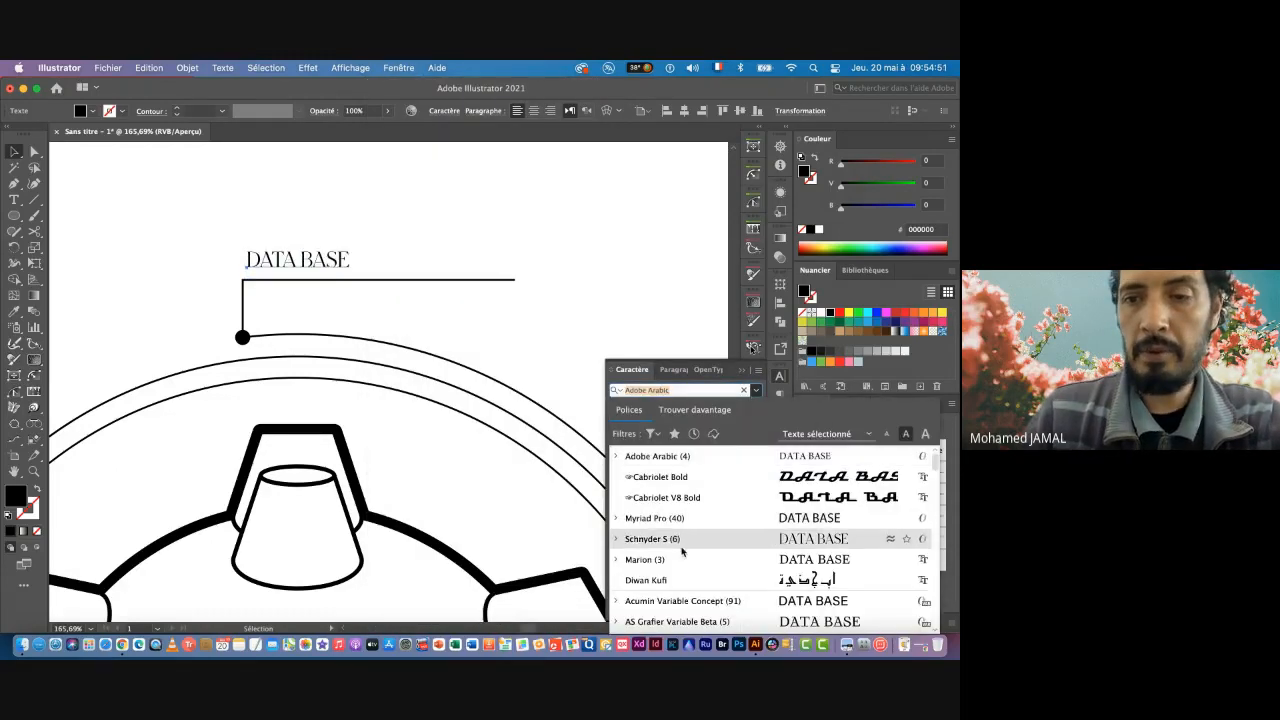
scroll(683, 550, down, 4)
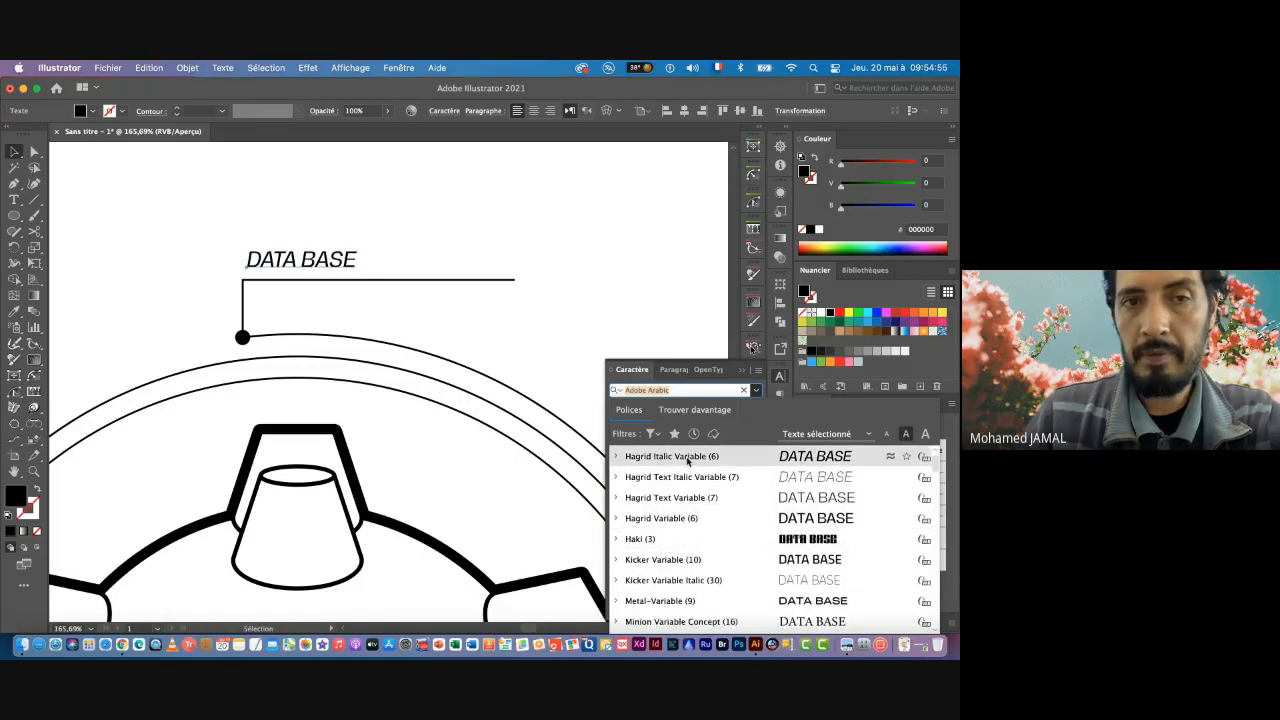
click(704, 560)
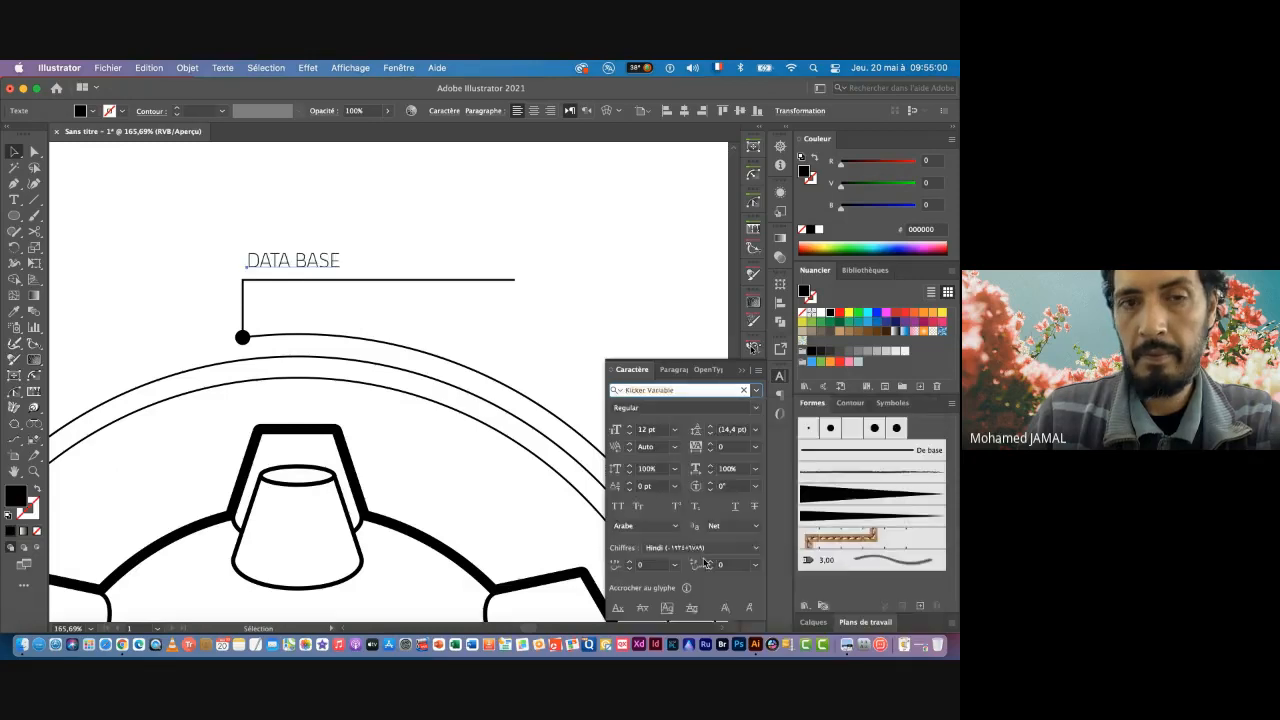
click(737, 409)
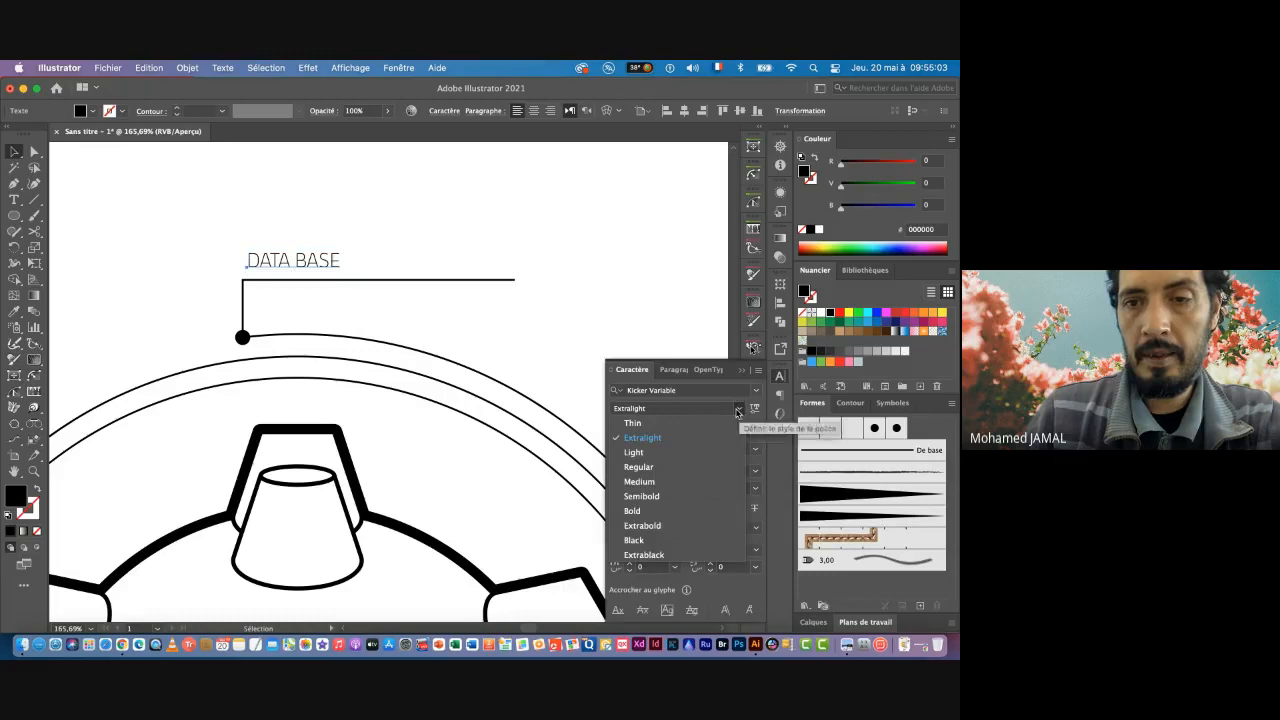
click(654, 511)
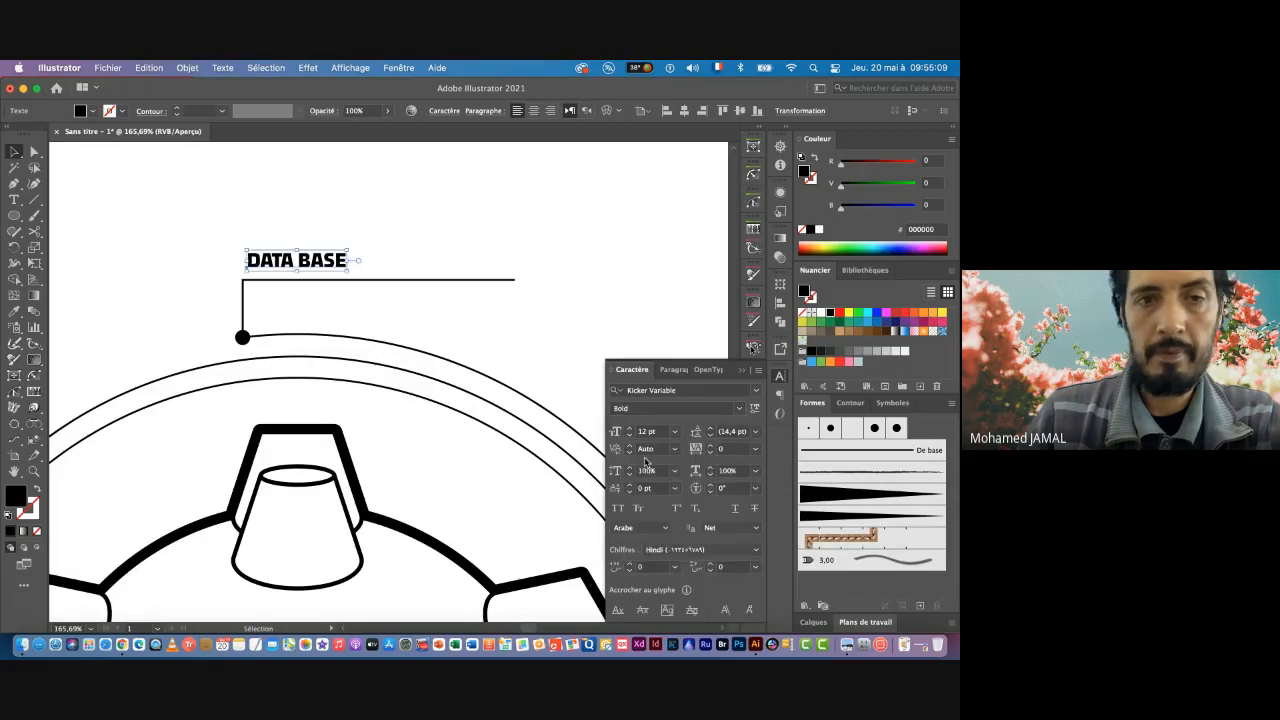
Step: Enlarge the DATA BASE text to 14 pt and align it with the far right end of the top leader line
drag(306, 266, 488, 272)
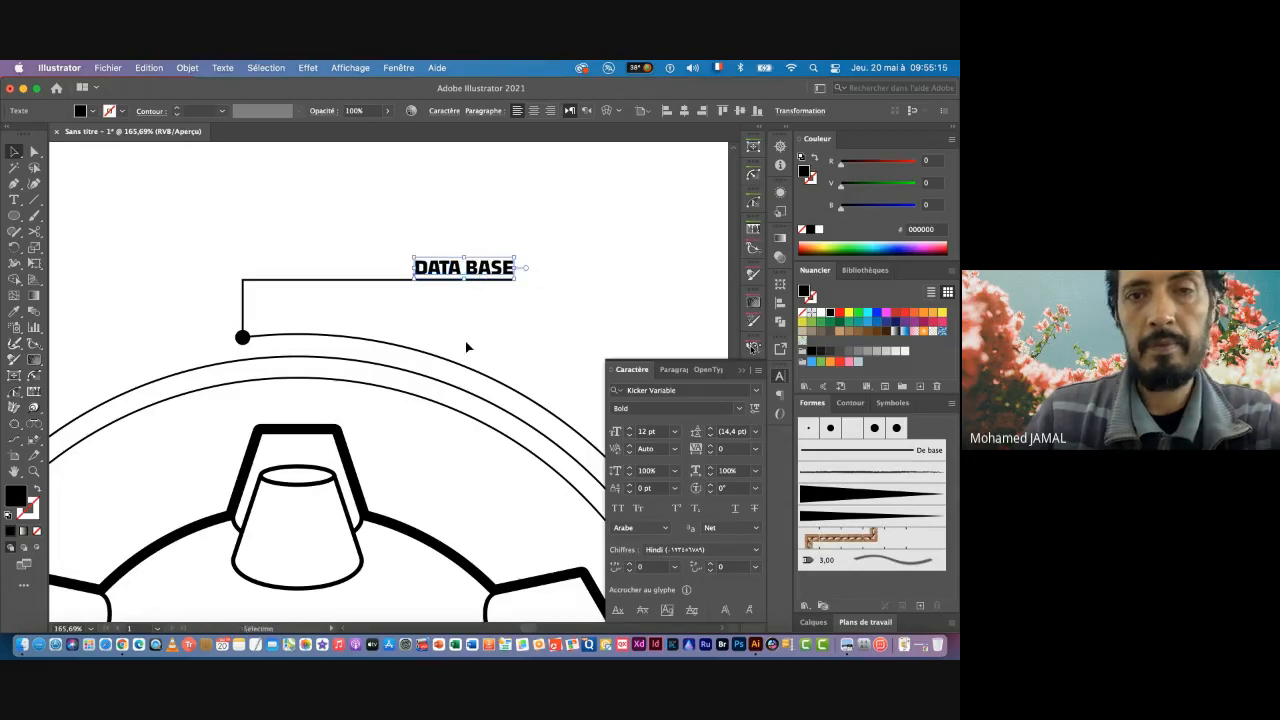
click(523, 400)
scroll(525, 400, down, 5)
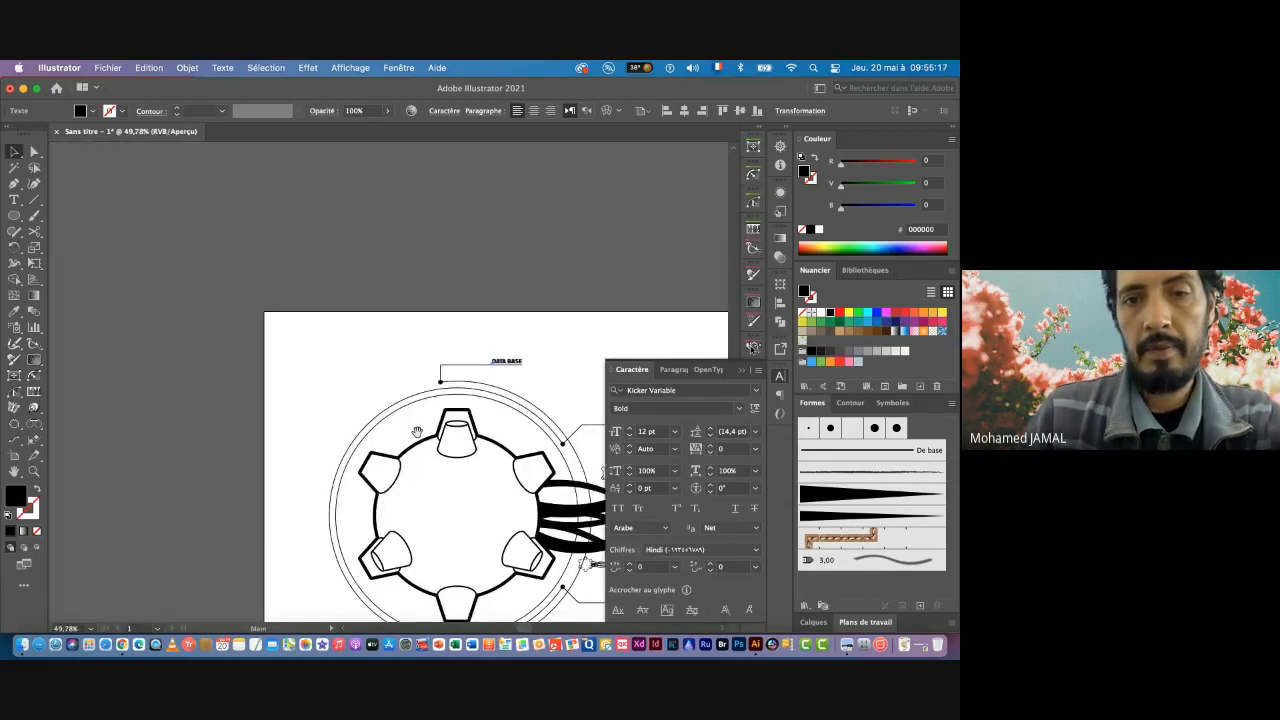
drag(474, 438, 307, 358)
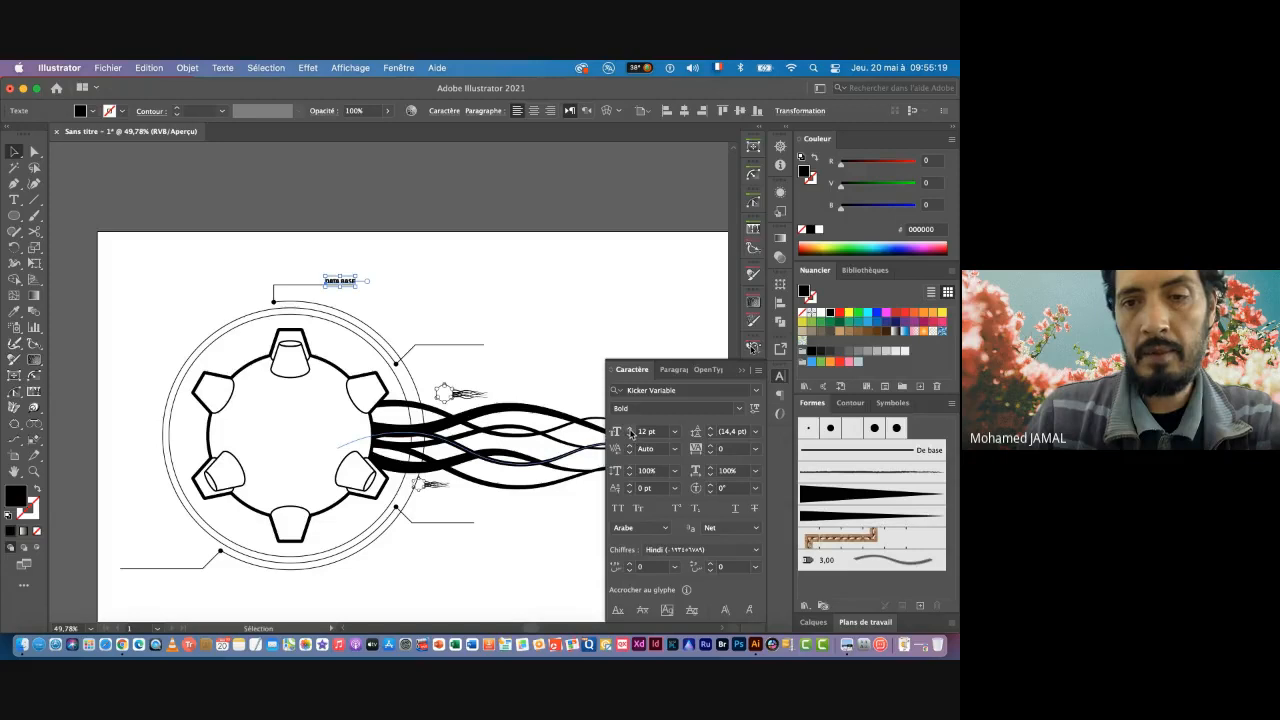
key(super+space)
drag(284, 281, 454, 309)
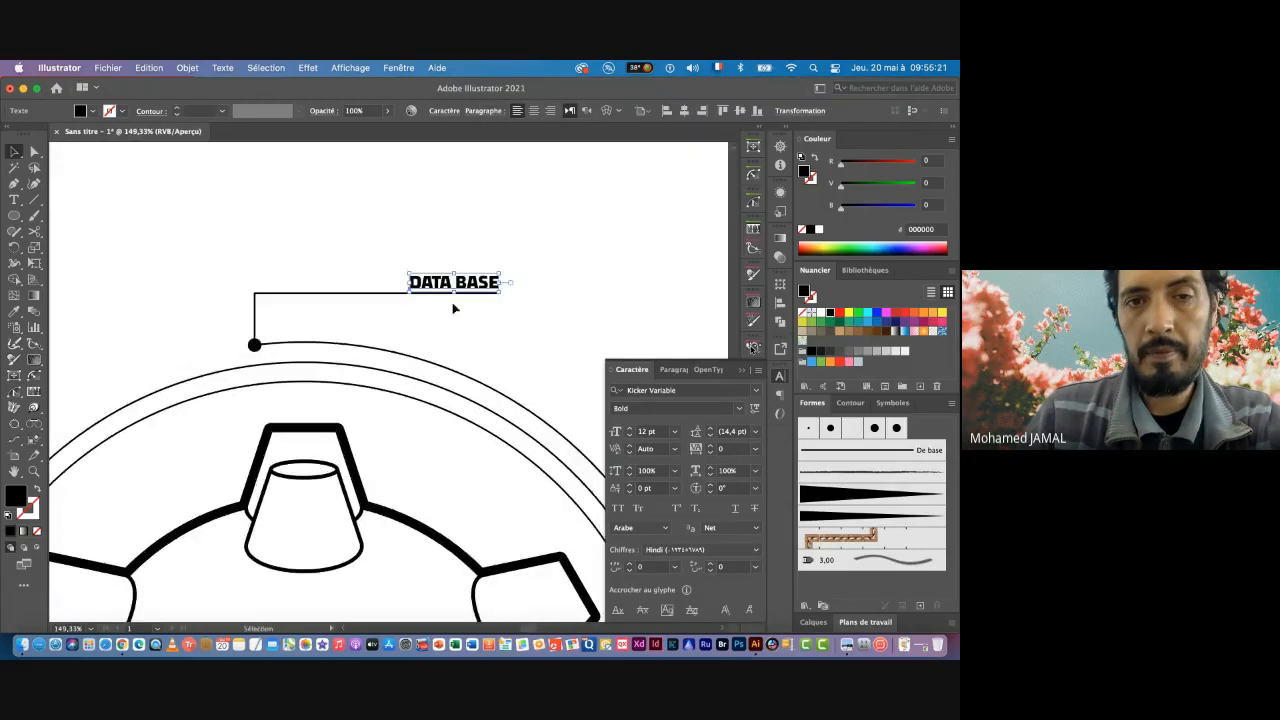
click(631, 428)
click(631, 428)
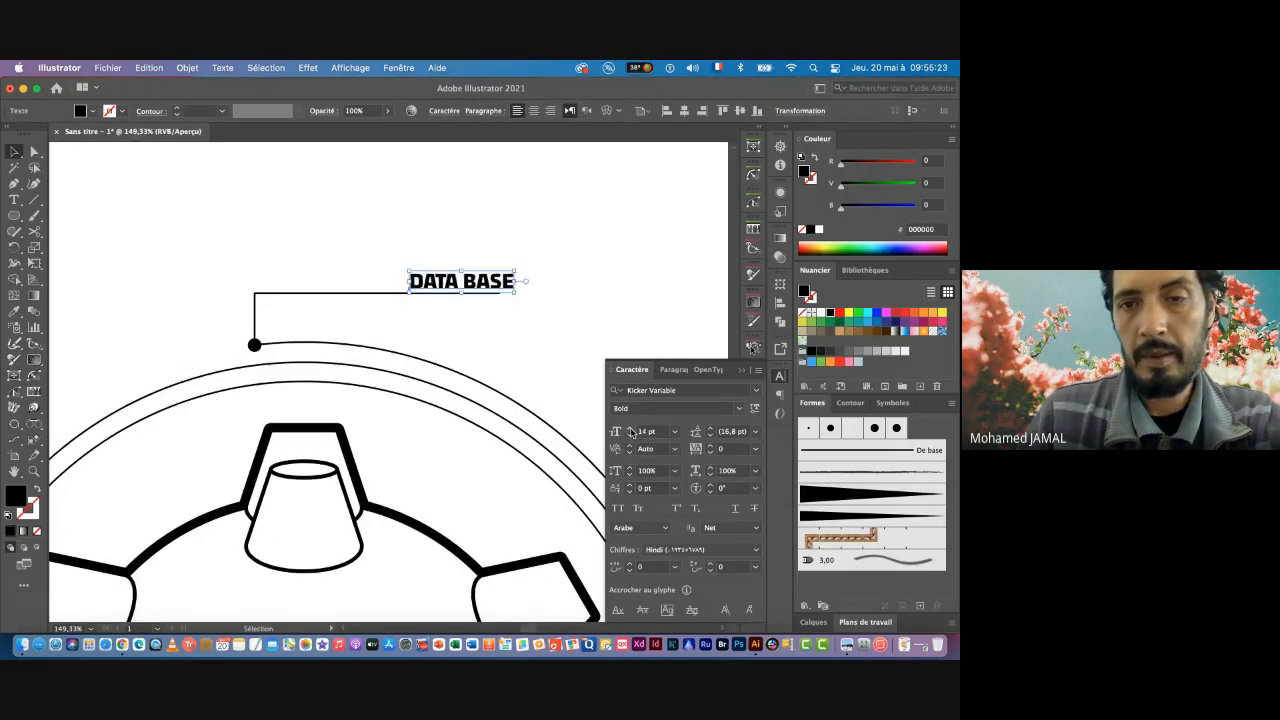
drag(495, 283, 477, 283)
Step: Place a copy of the DATA BASE label just above the horizontal segment of the upper-right leader line
key(super+space)
alt+super+click(520, 395)
drag(516, 455, 253, 287)
drag(210, 176, 400, 253)
key(super+space)
super+click(411, 271)
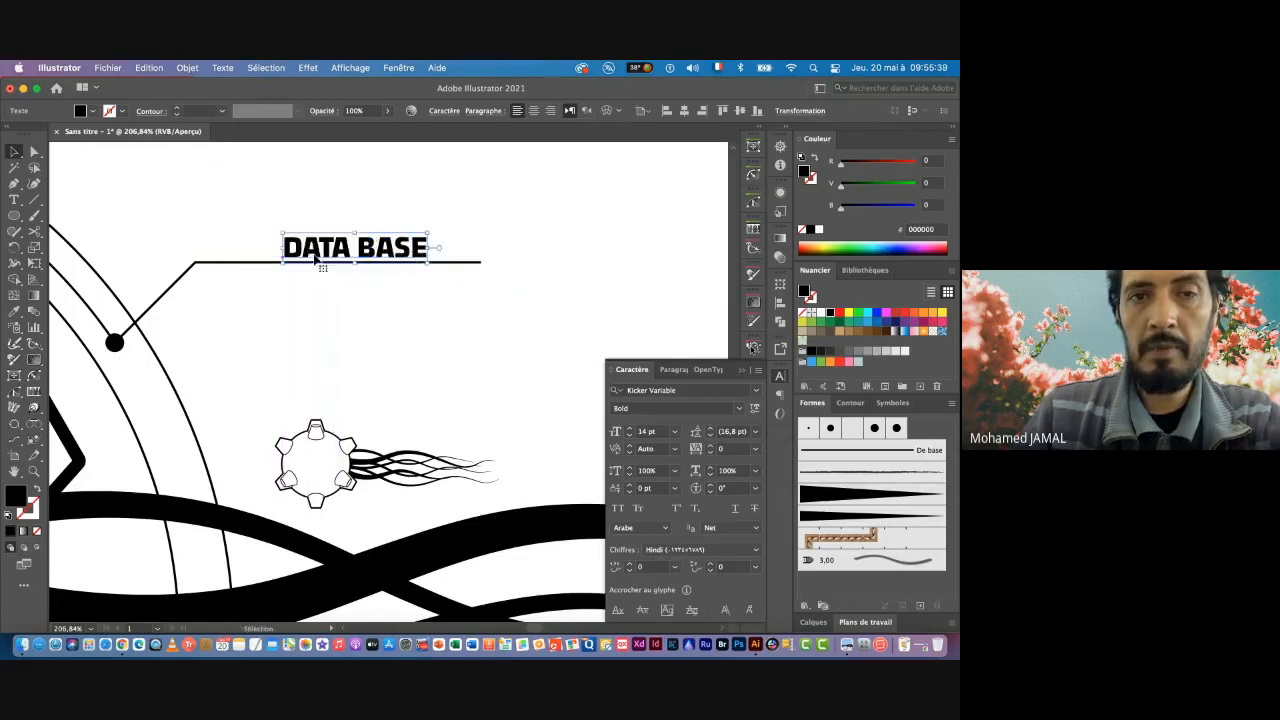
Step: Replace the copied label's text on the upper-right leader with "baby chrome"
double_click(394, 254)
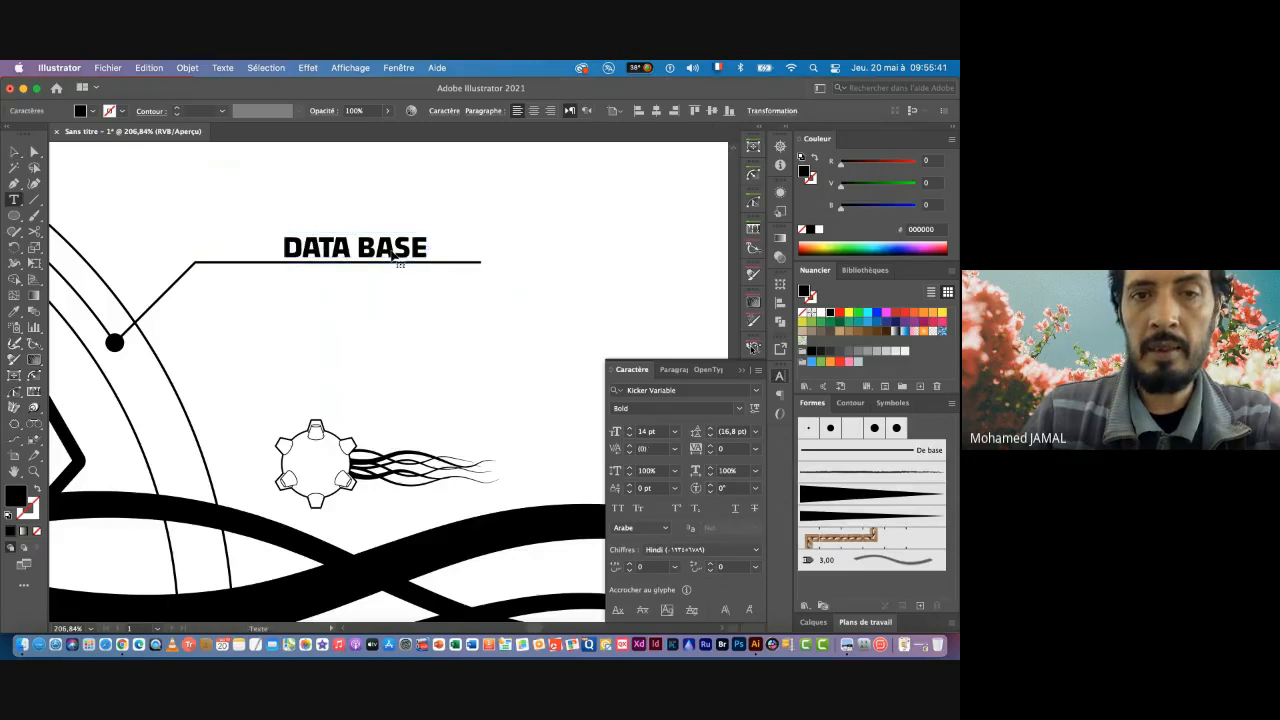
drag(430, 252, 275, 242)
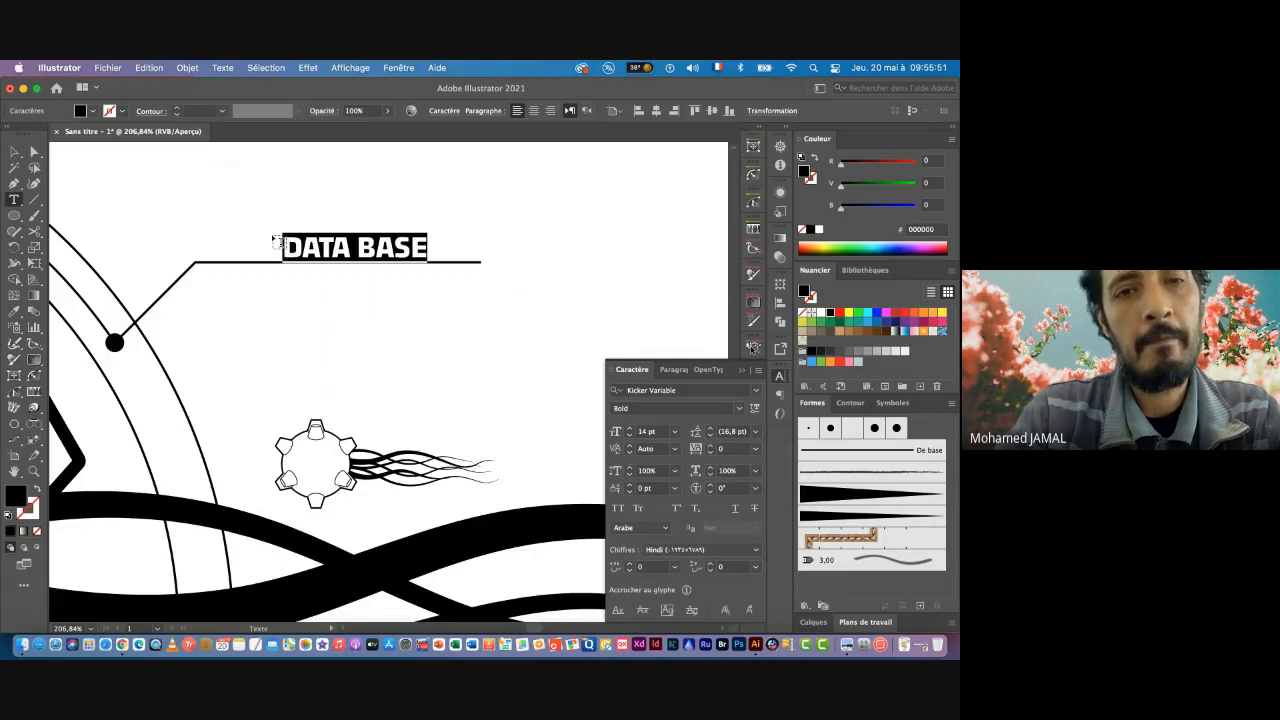
text(ba)
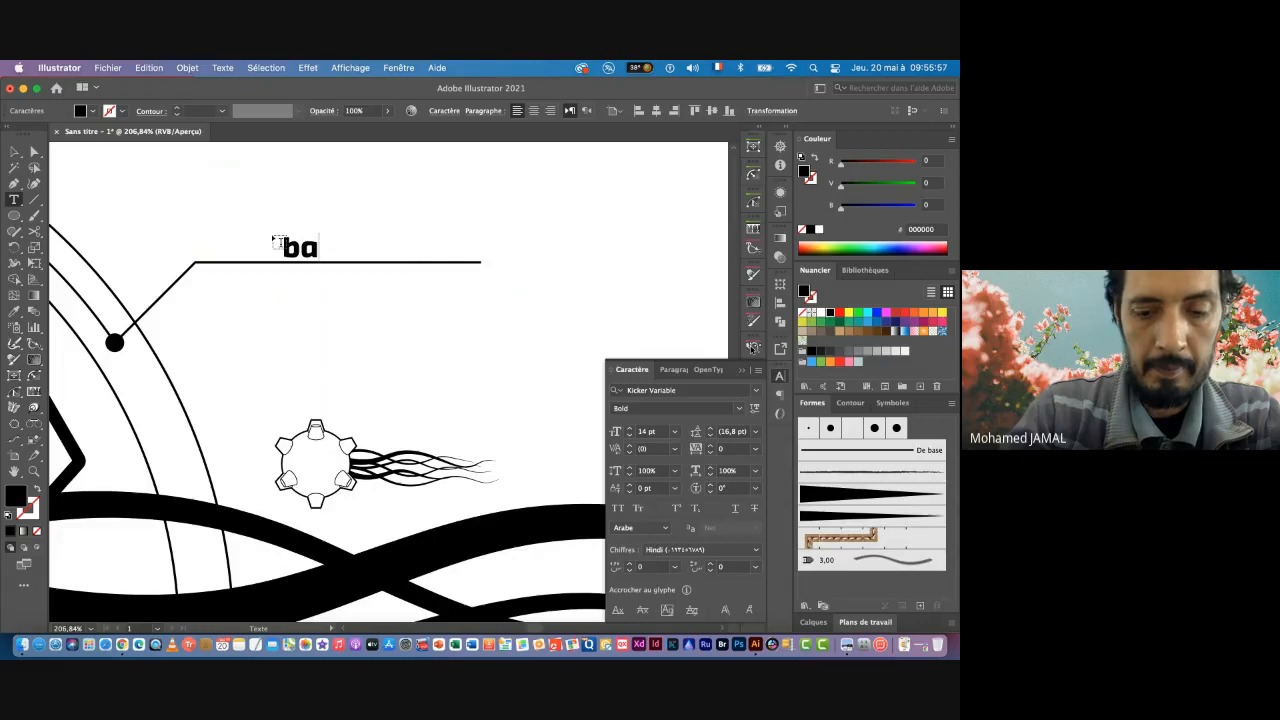
text(by)
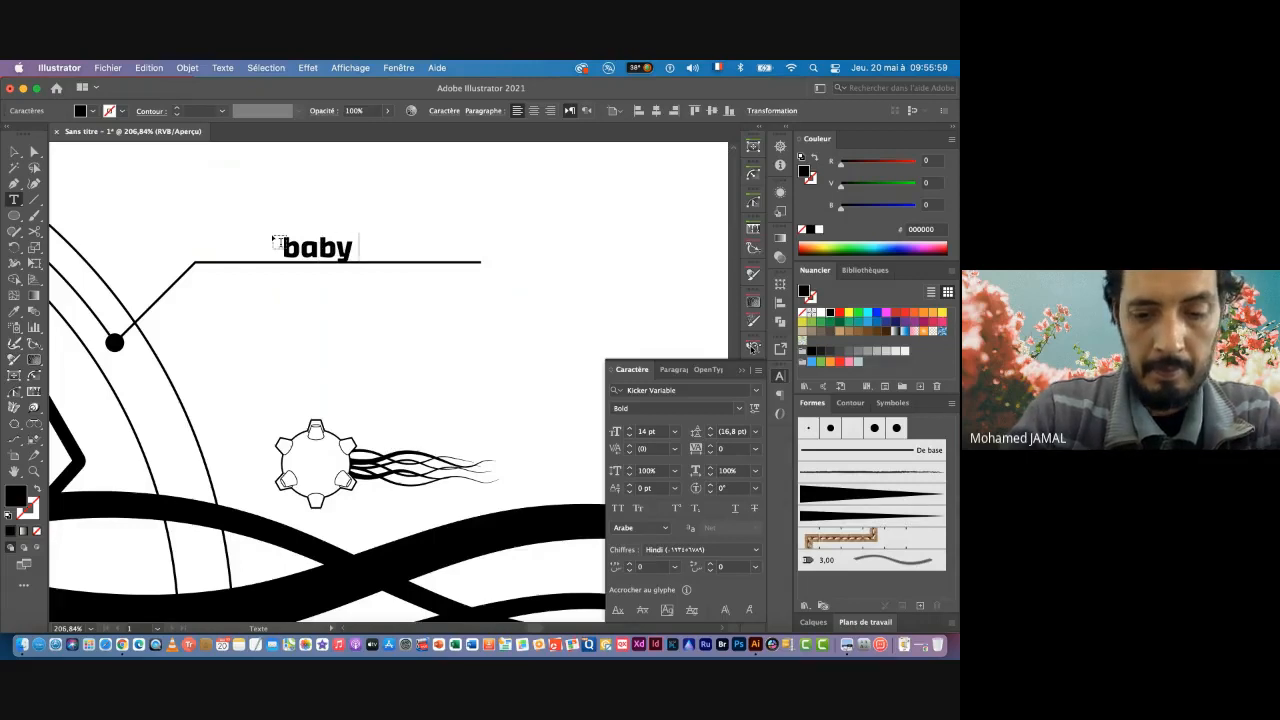
text( chrome)
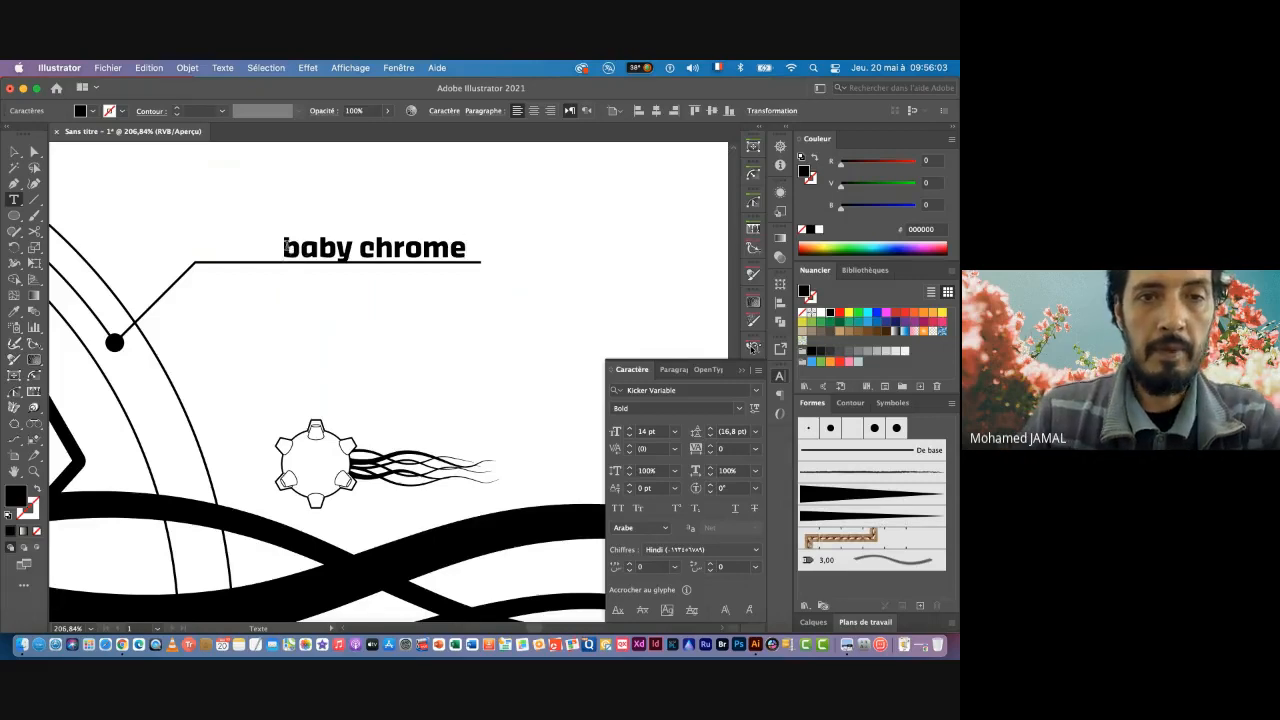
Step: Convert the whole "baby chrome" label to uppercase
drag(287, 247, 486, 251)
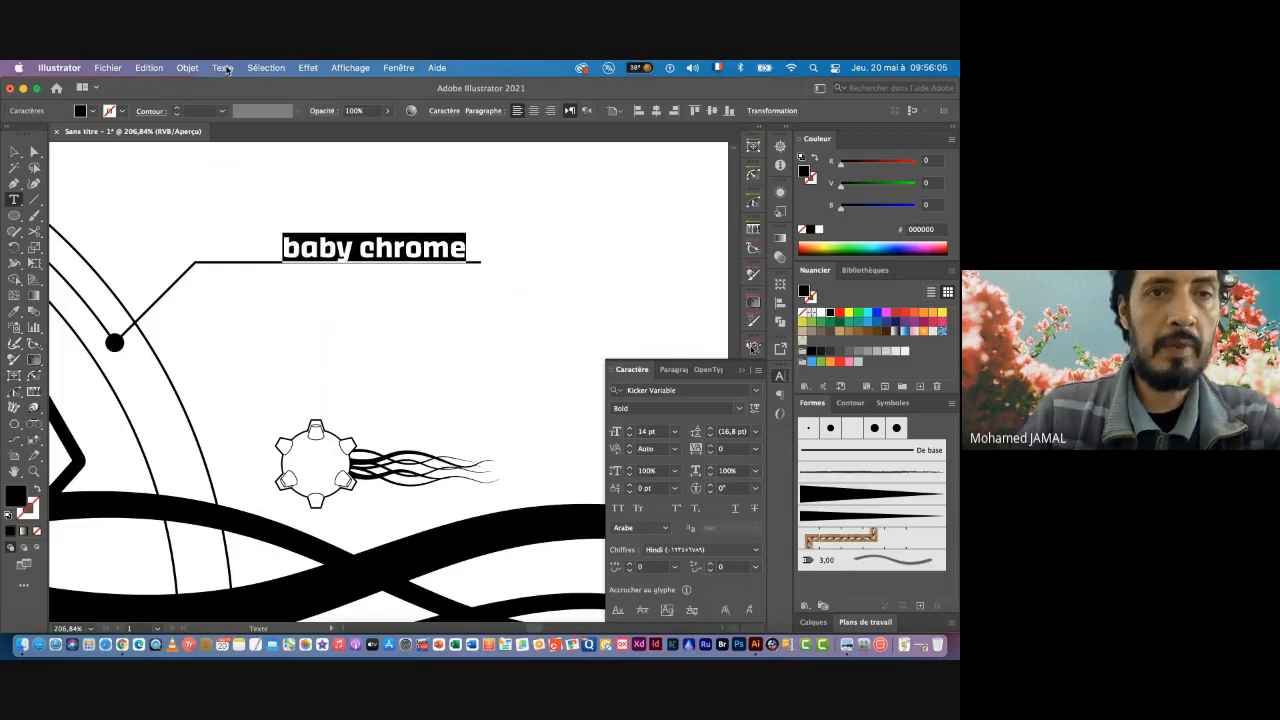
click(223, 68)
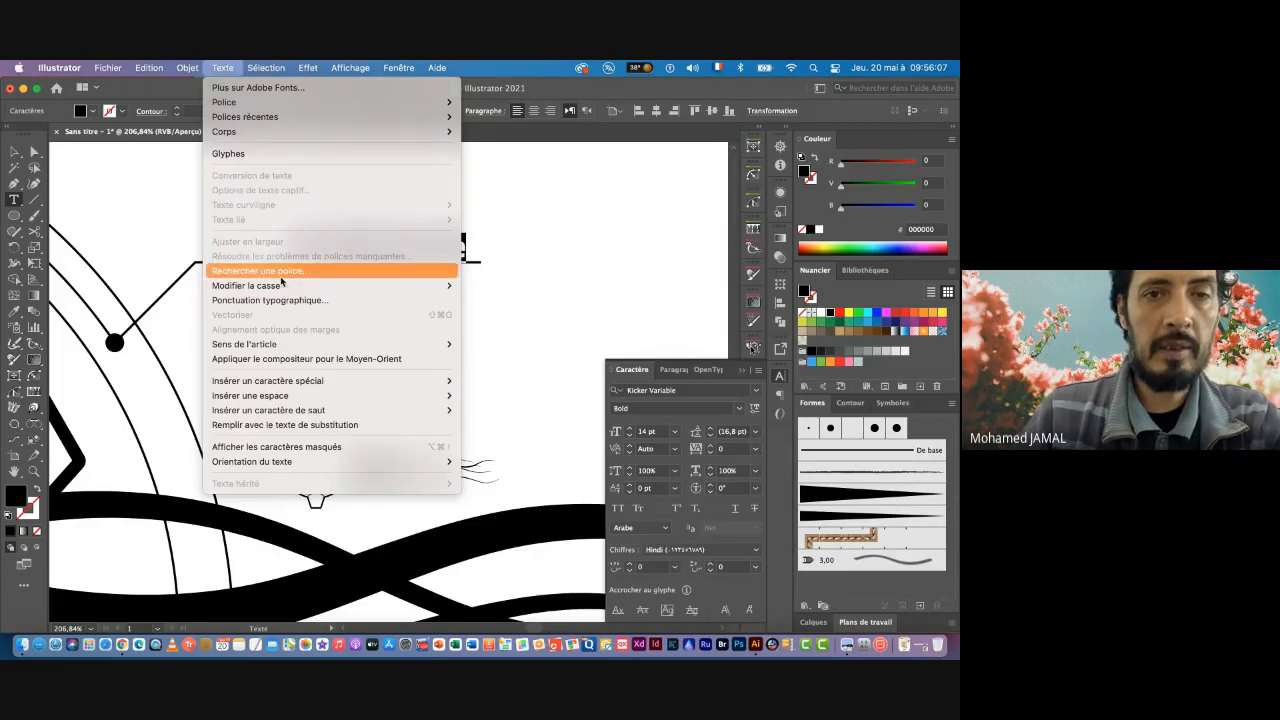
mouse_move(284, 288)
click(477, 287)
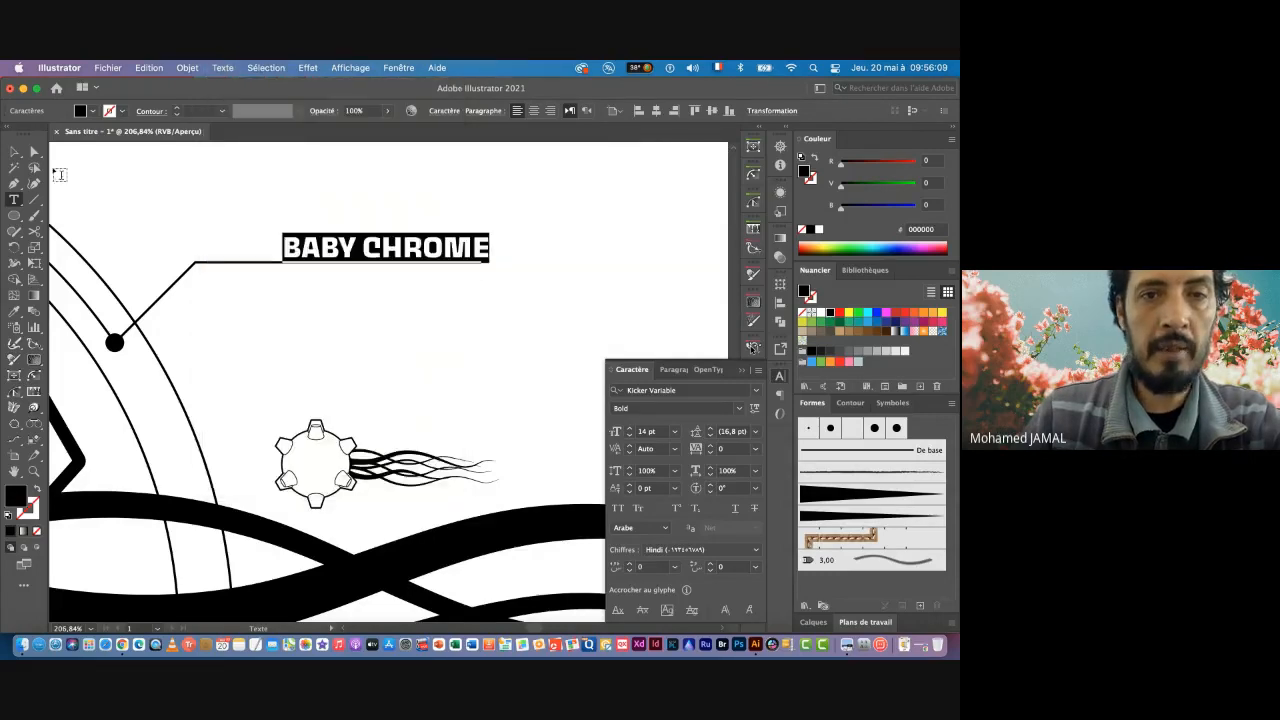
Step: Nudge the BABY CHROME label left so its right edge lines up with the end of the leader line
click(16, 153)
key(Left)
key(Left)
key(Left)
key(Left)
key(Left)
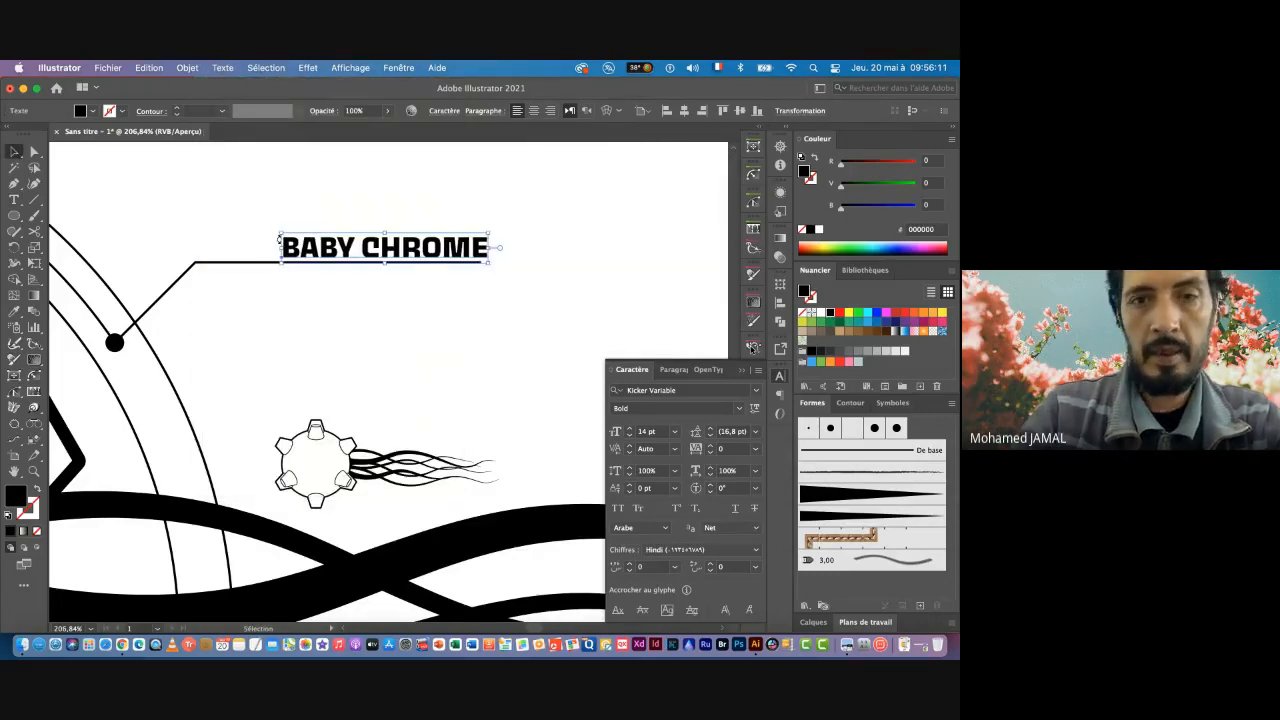
click(340, 282)
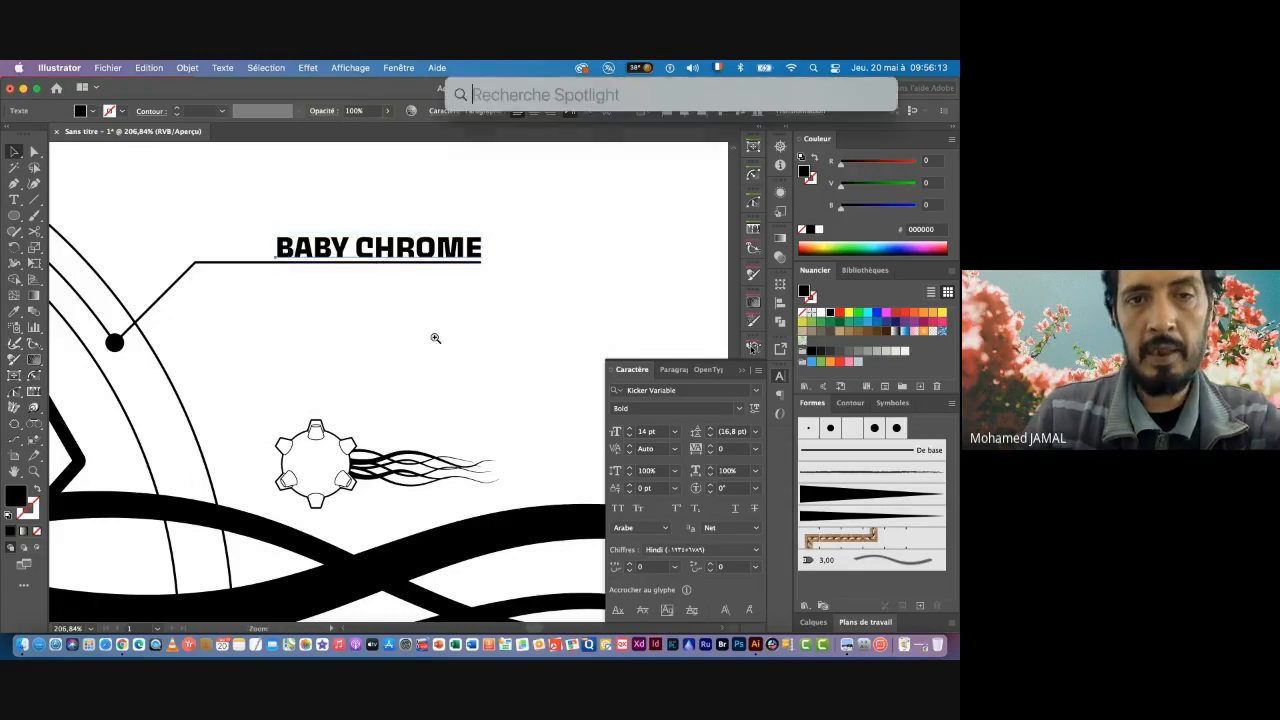
Step: Copy the BABY CHROME label beneath the lower-right leader's end and beneath the lower-left leader's outer end
scroll(445, 260, down, 6)
click(450, 252)
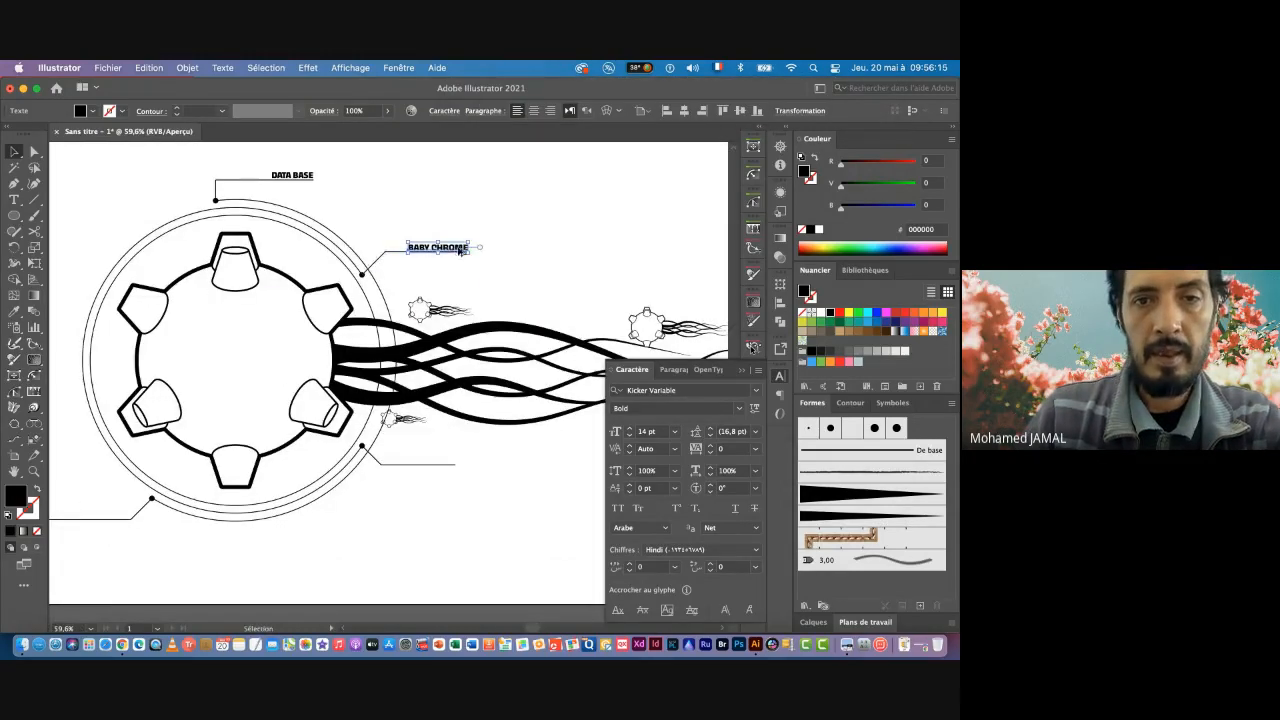
drag(450, 254, 446, 475)
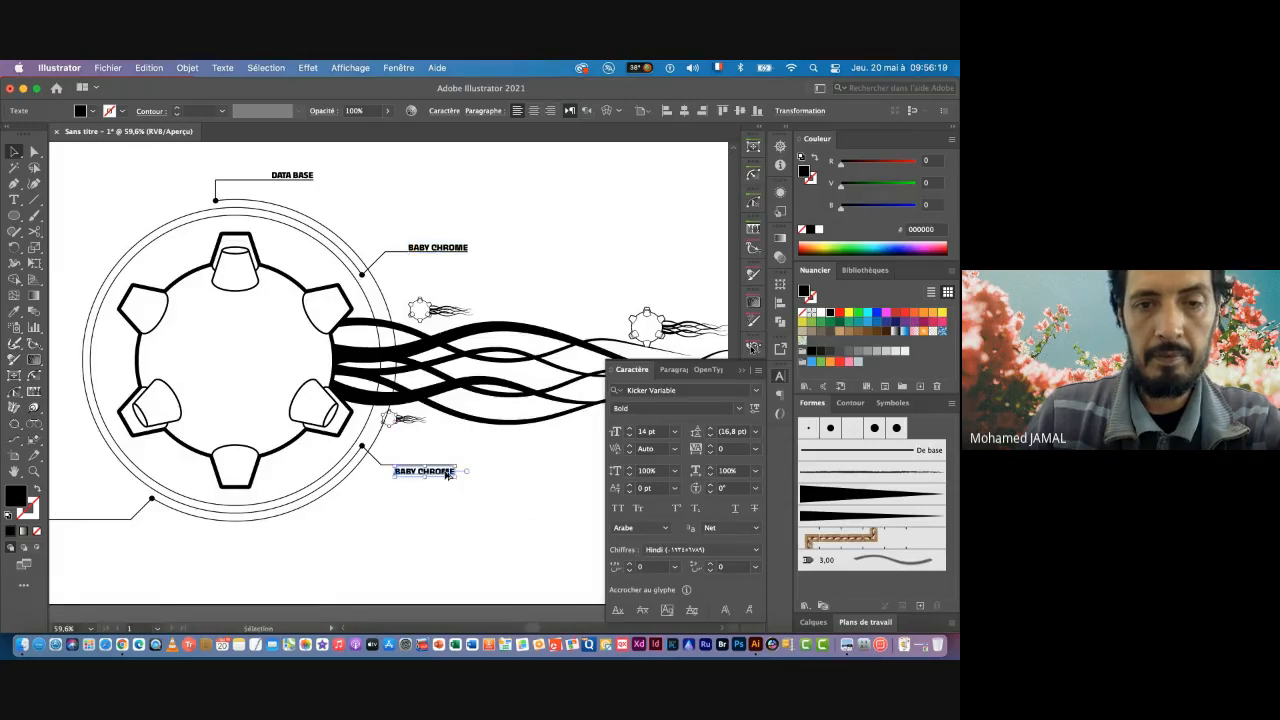
drag(333, 491, 538, 340)
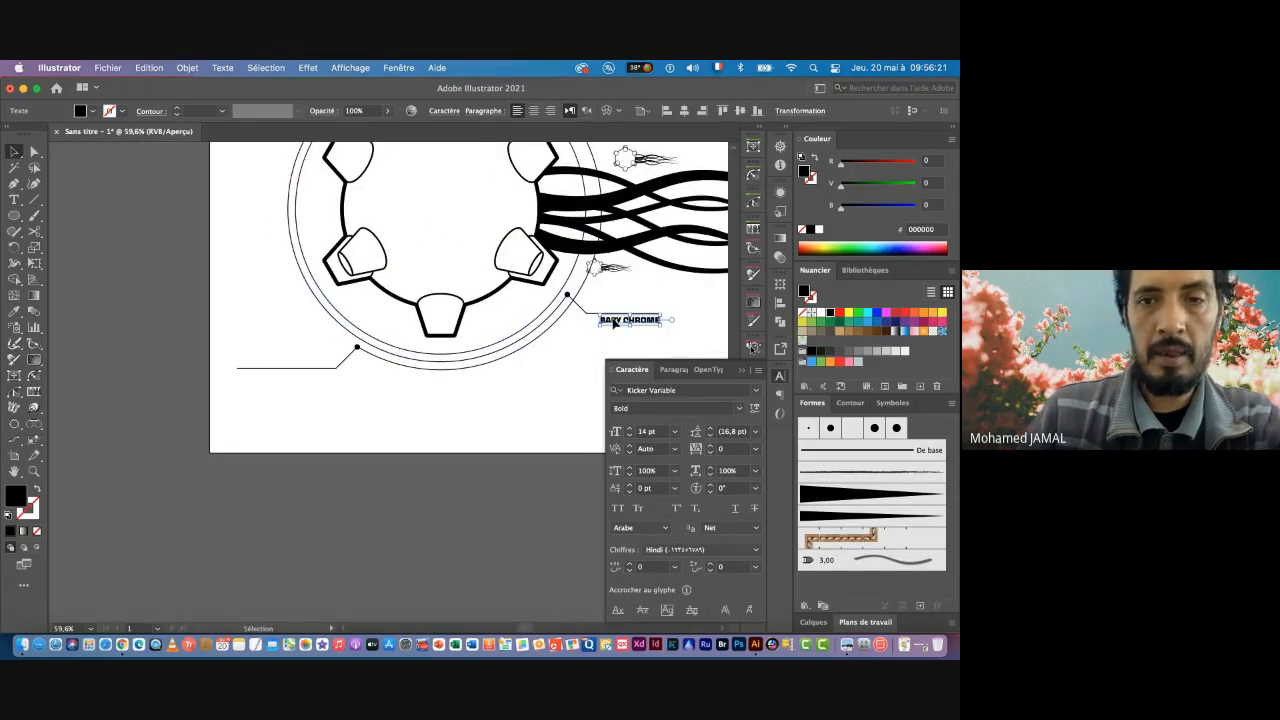
drag(614, 323, 250, 377)
click(478, 396)
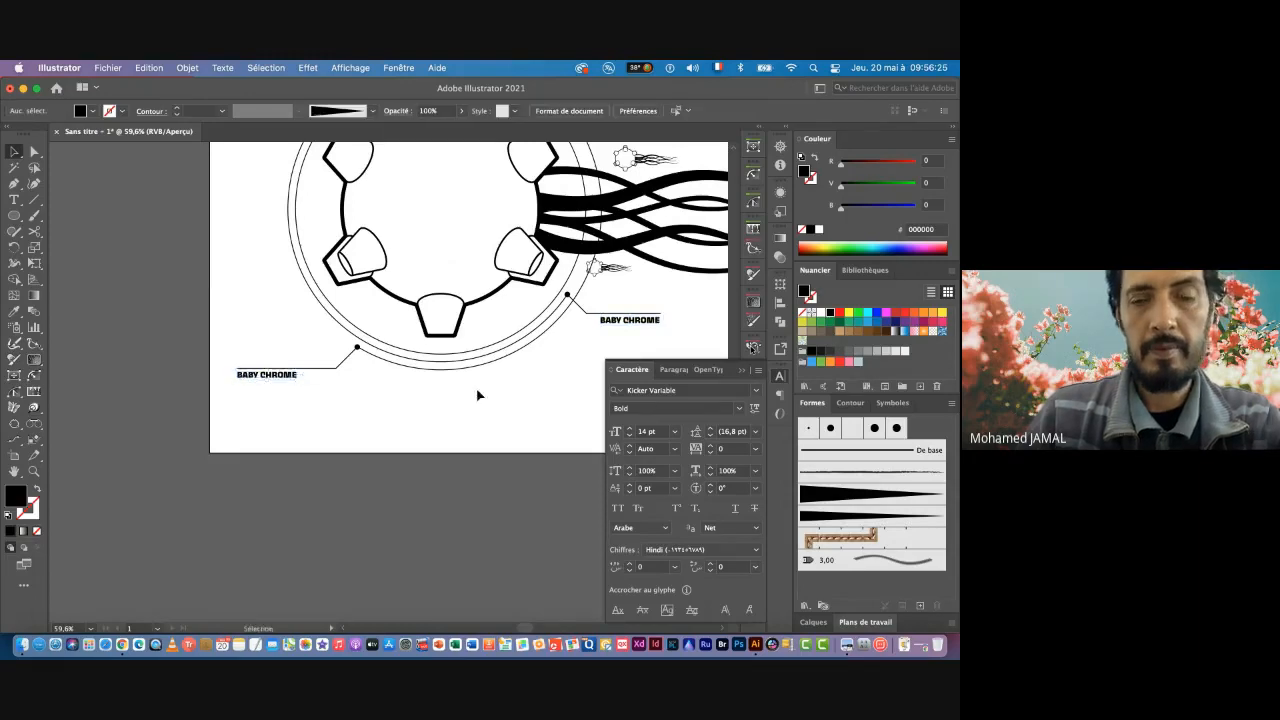
drag(541, 359, 378, 376)
drag(490, 337, 273, 370)
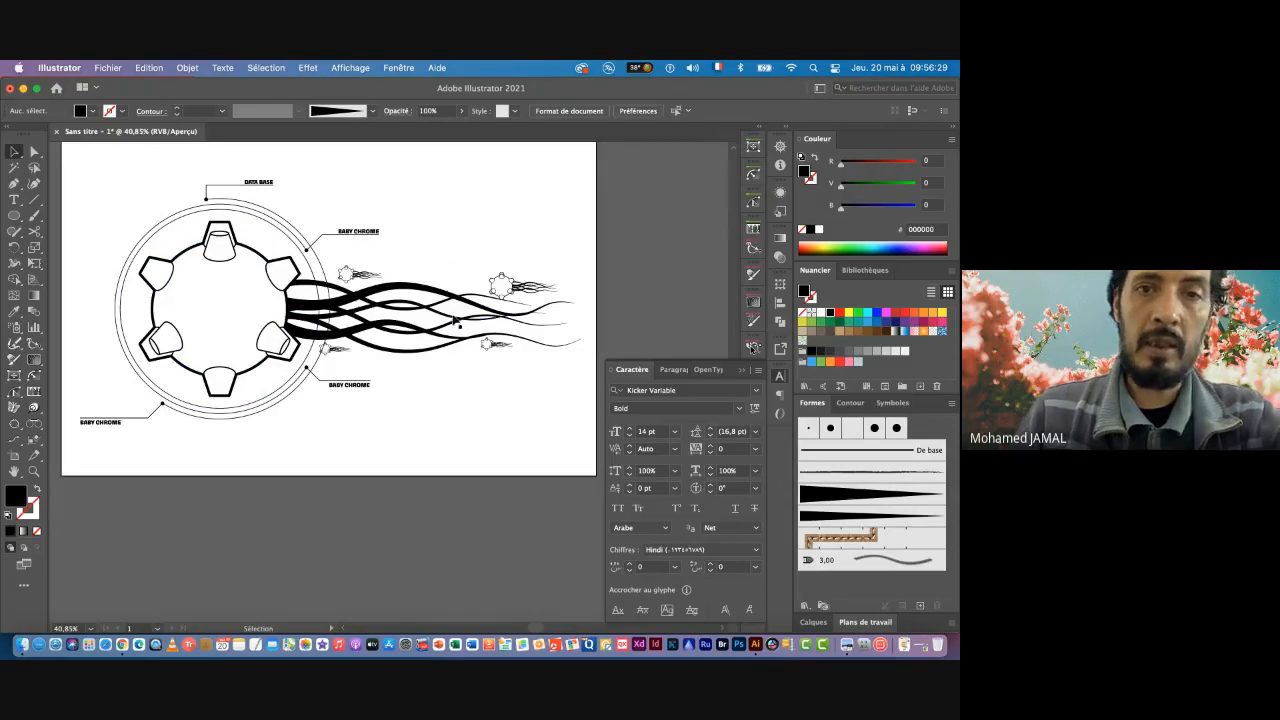
mouse_move(337, 318)
mouse_down()
mouse_move(393, 341)
mouse_move(337, 321)
mouse_up()
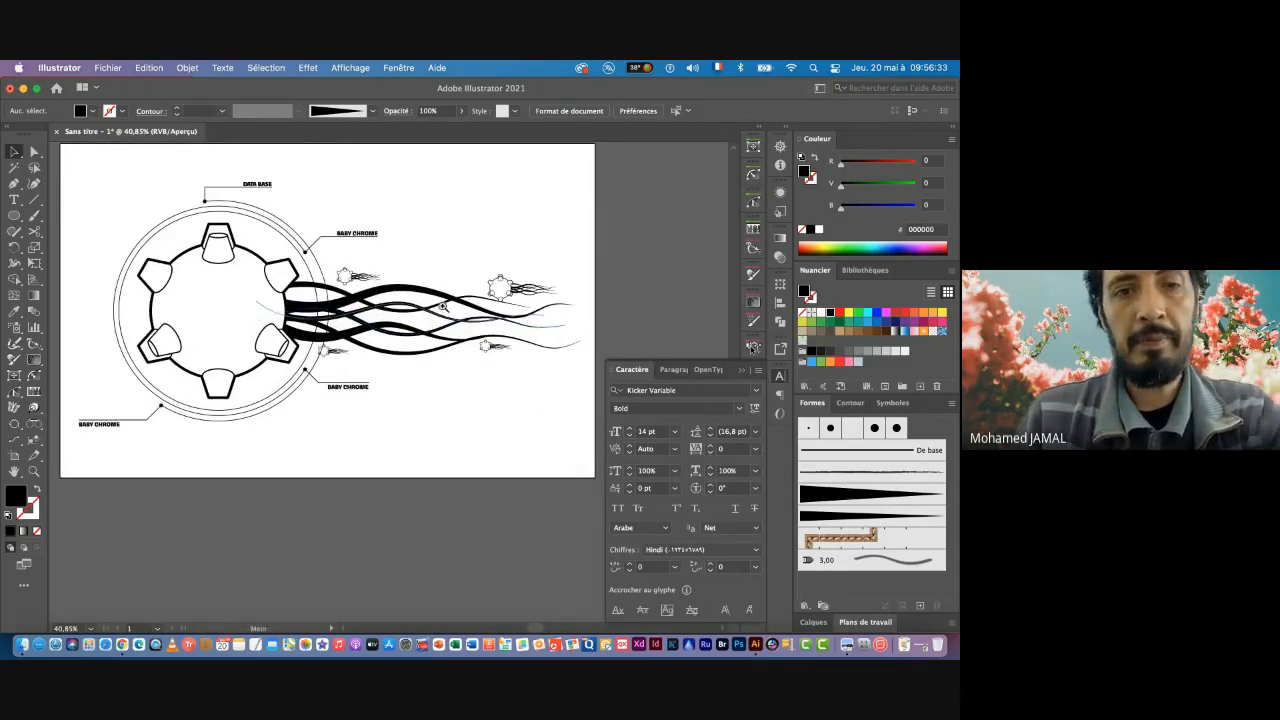
scroll(443, 306, down, 2)
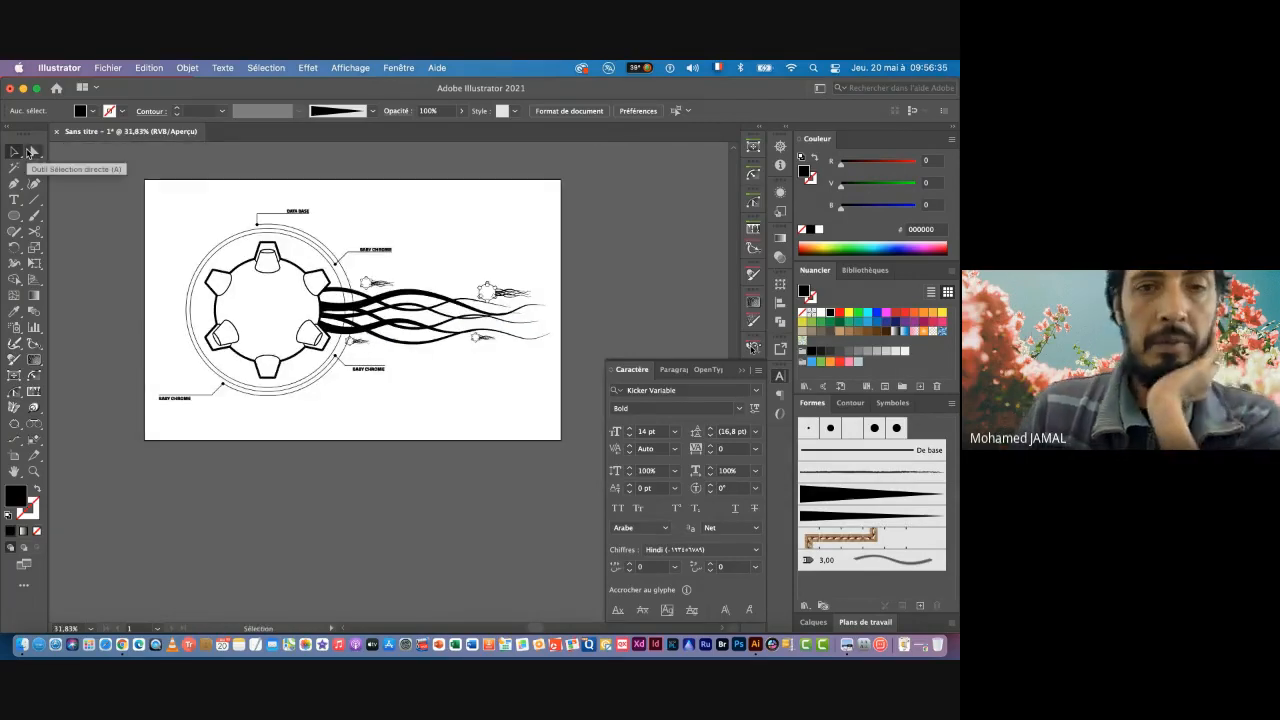
Step: Collapse the character settings and show the document's layer list
click(743, 372)
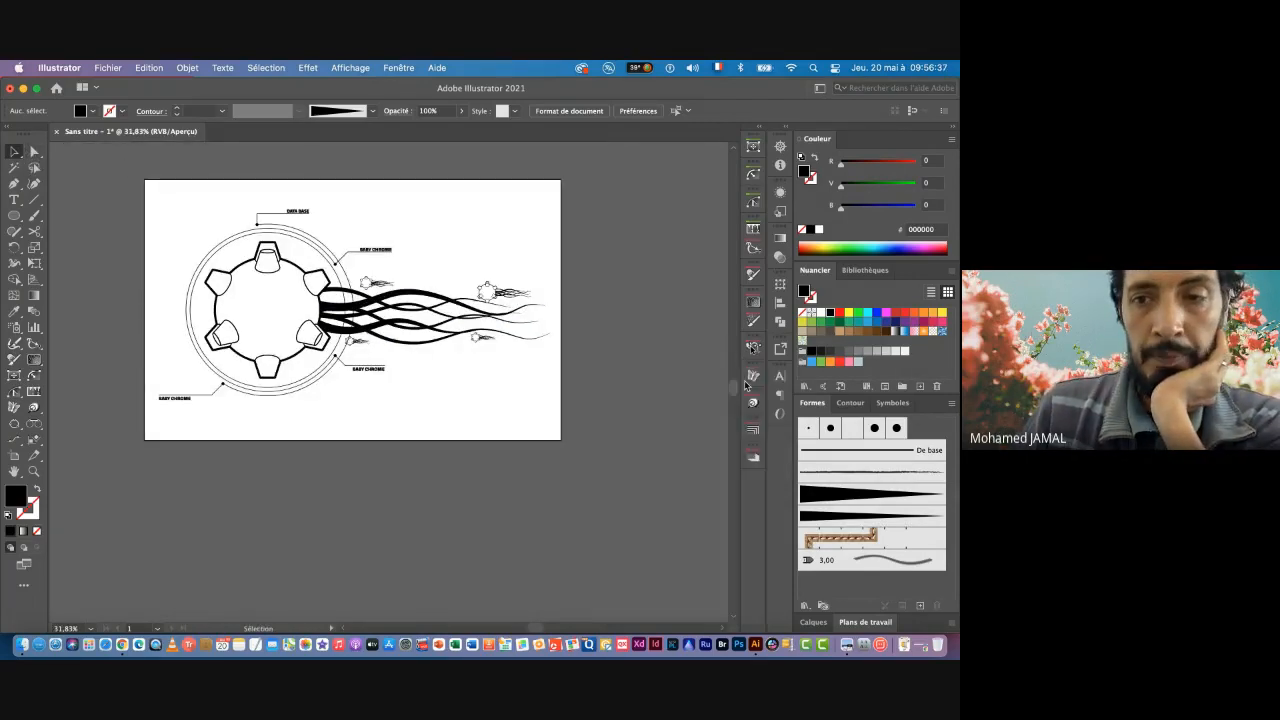
click(816, 623)
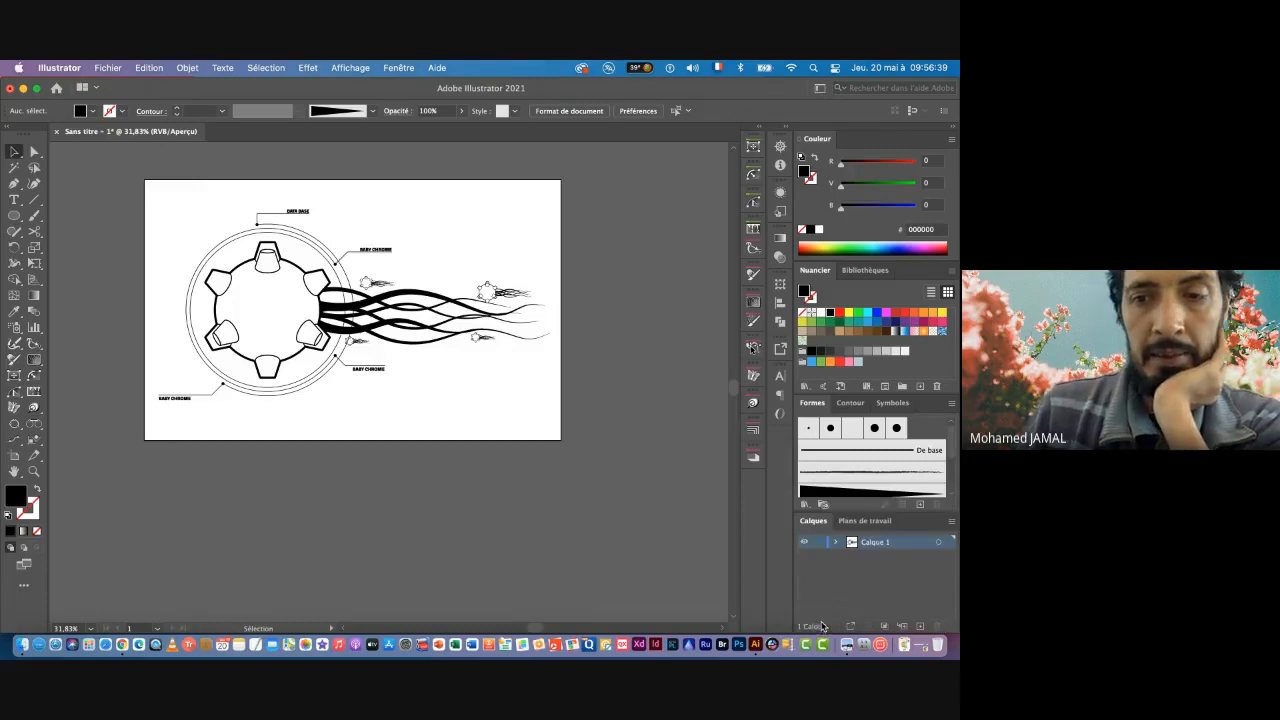
click(398, 68)
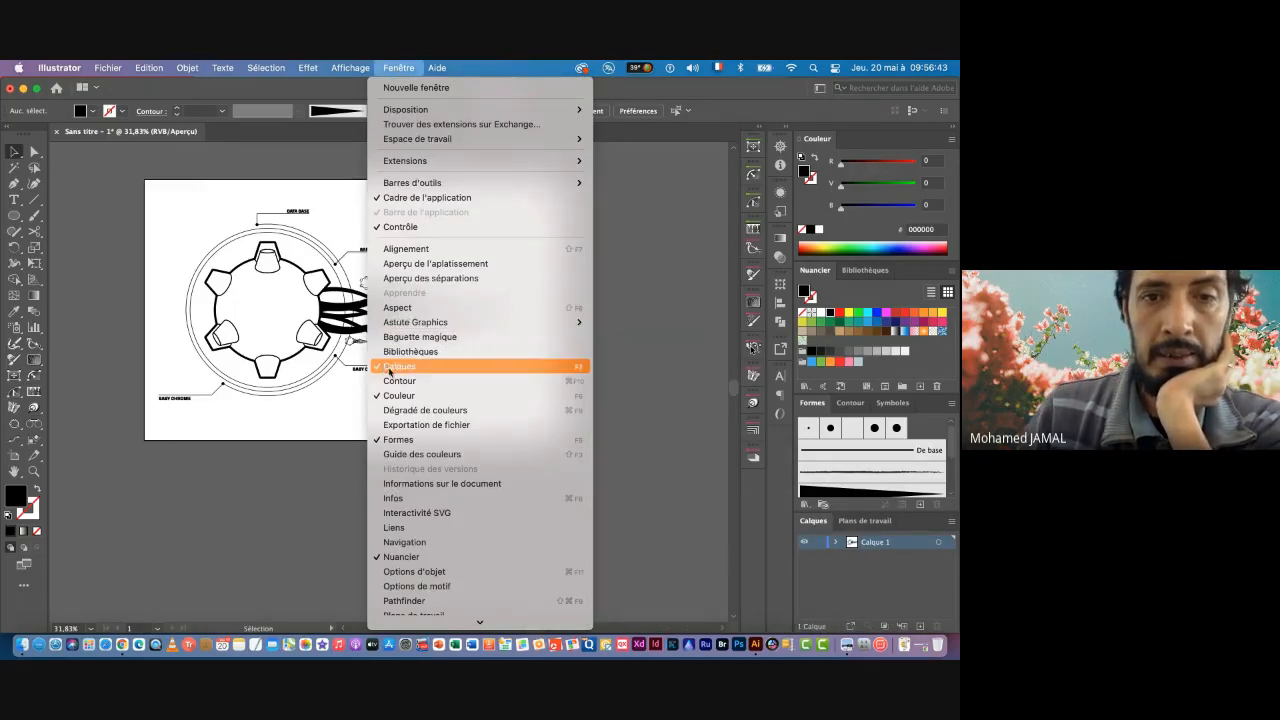
click(398, 68)
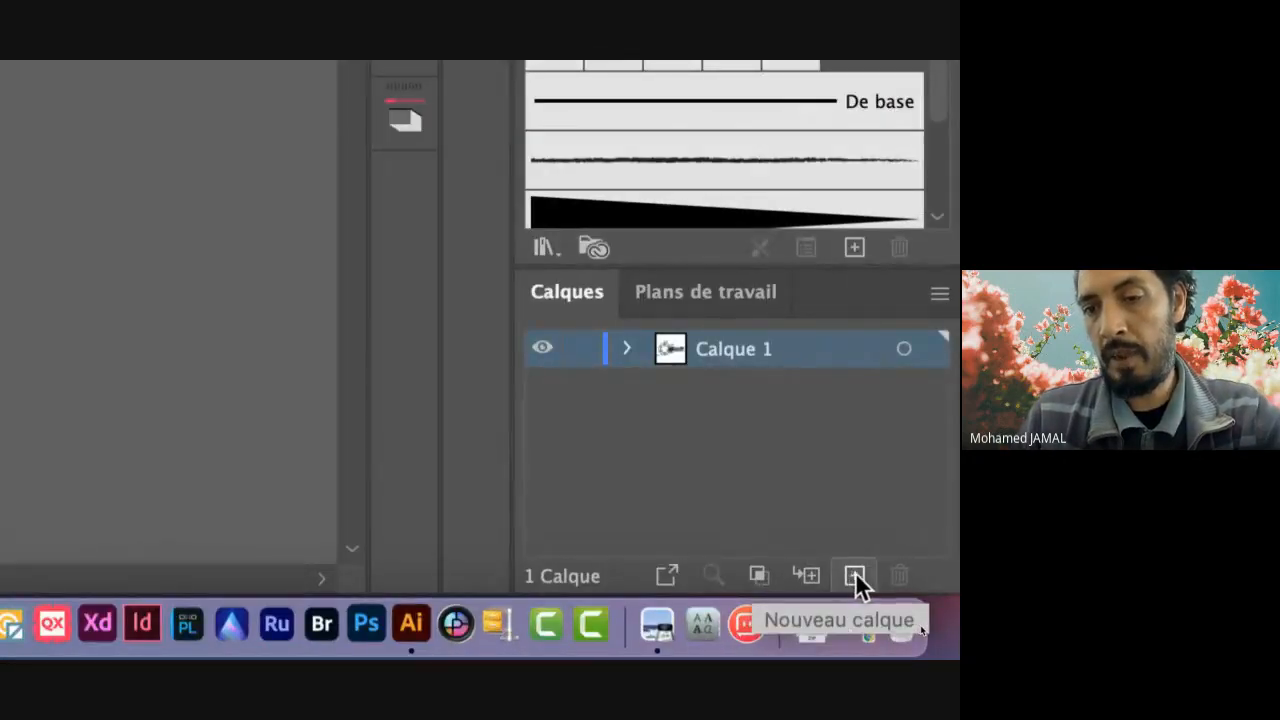
Step: Add a new layer beneath Calque 1, lock Calque 1 and make the new empty layer active
click(855, 576)
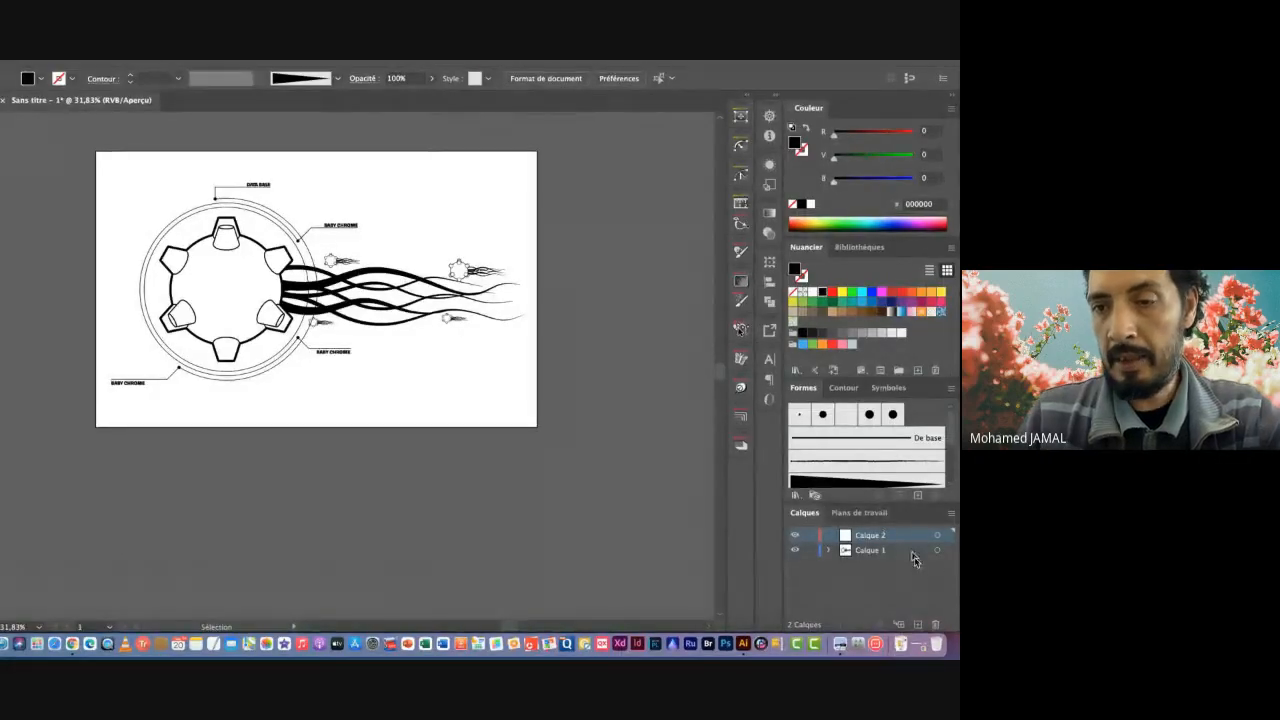
drag(912, 552, 909, 531)
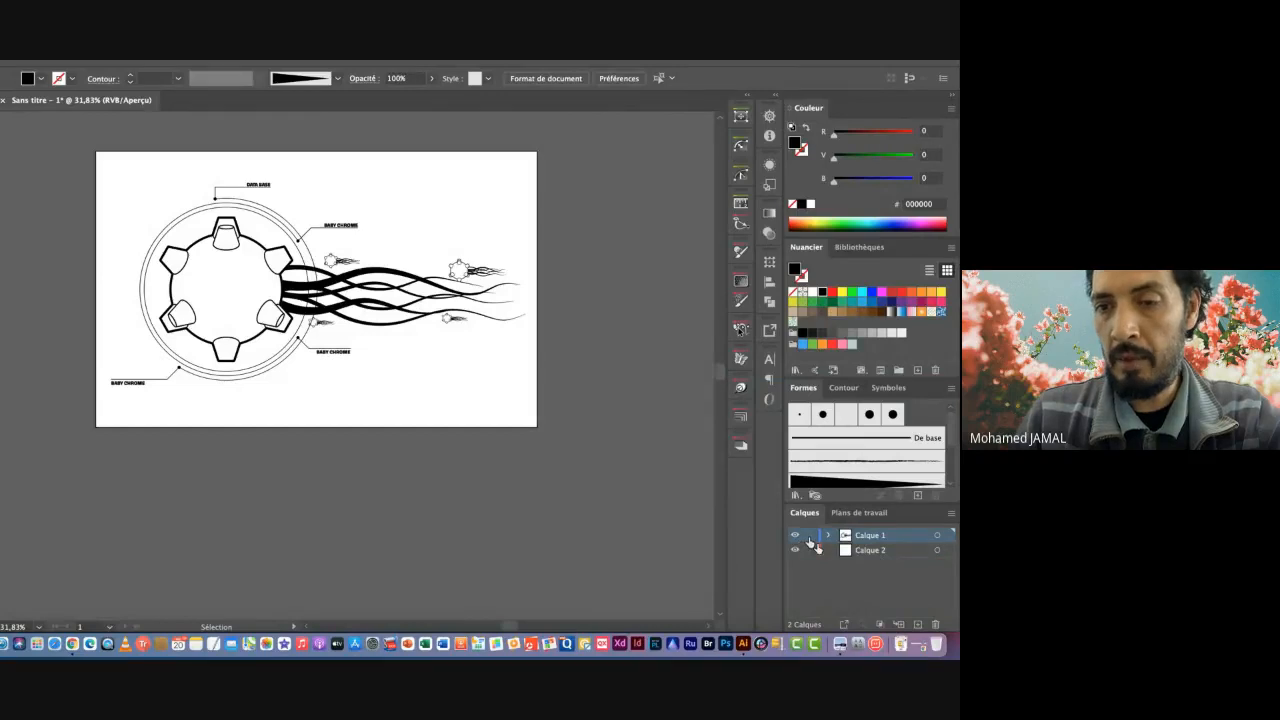
click(810, 537)
click(902, 553)
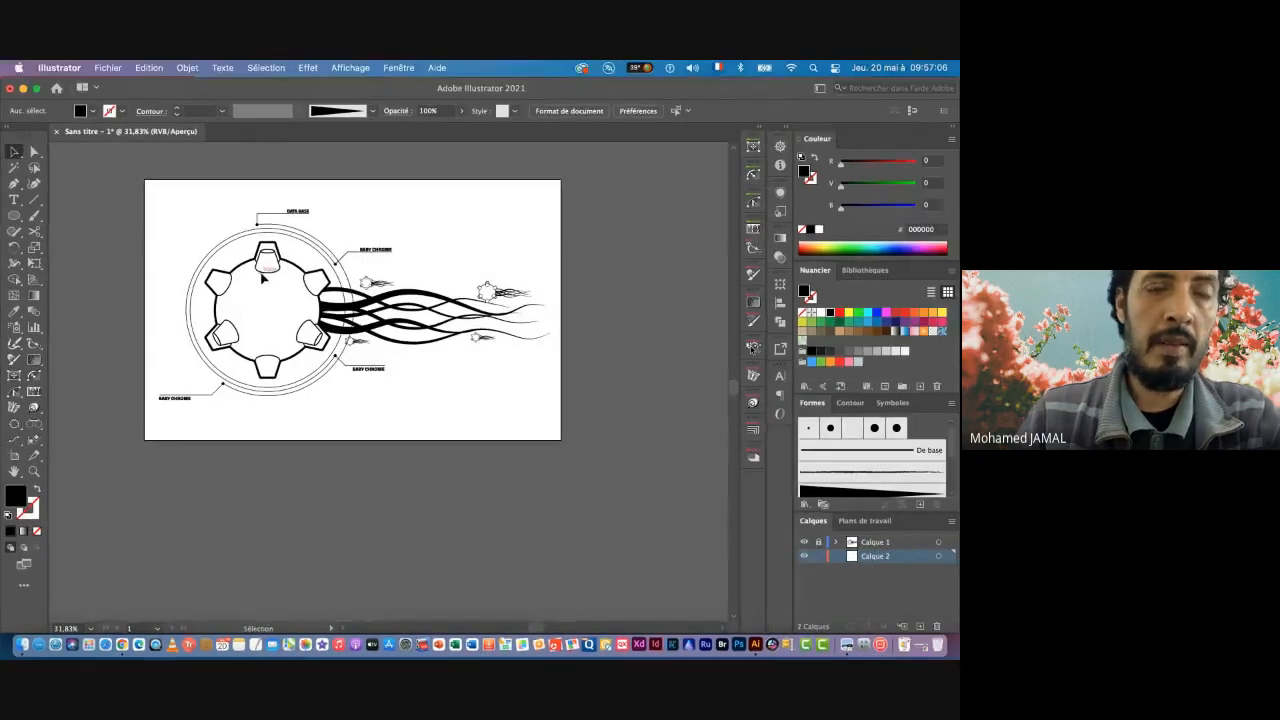
Step: Draw a rectangle covering the whole artboard on the new layer behind the artwork
click(14, 216)
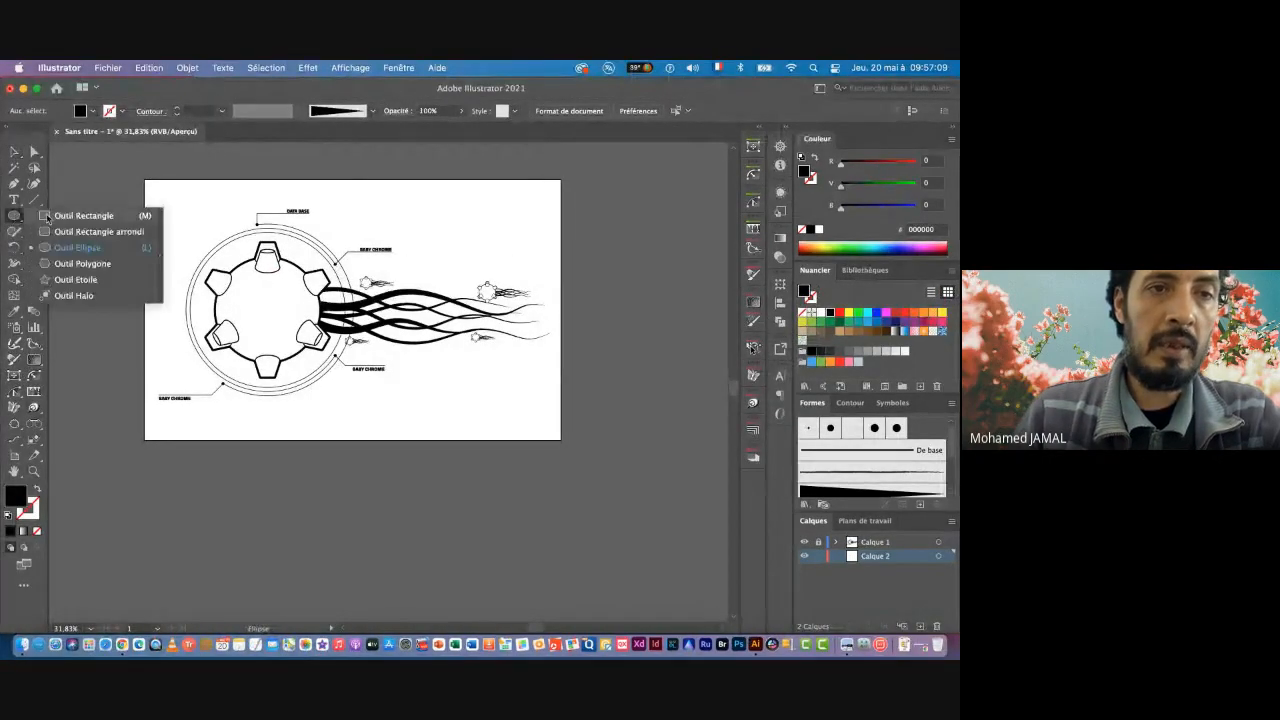
click(82, 216)
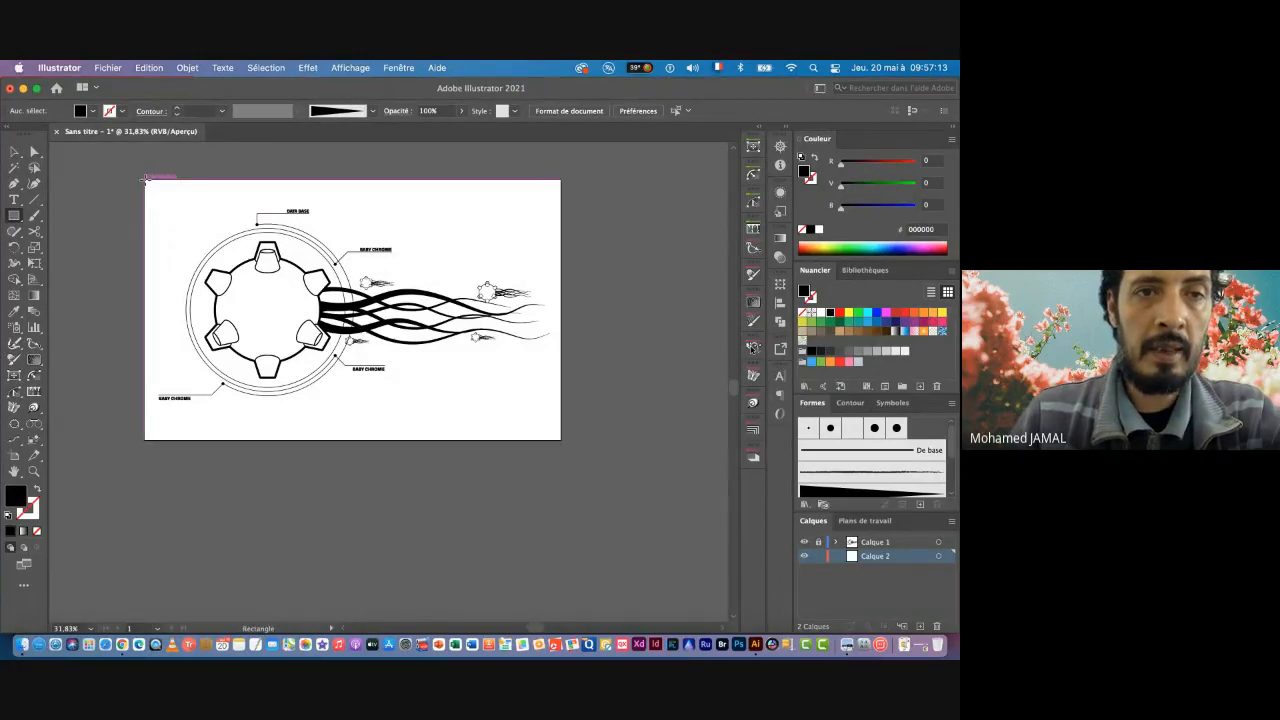
drag(145, 179, 562, 440)
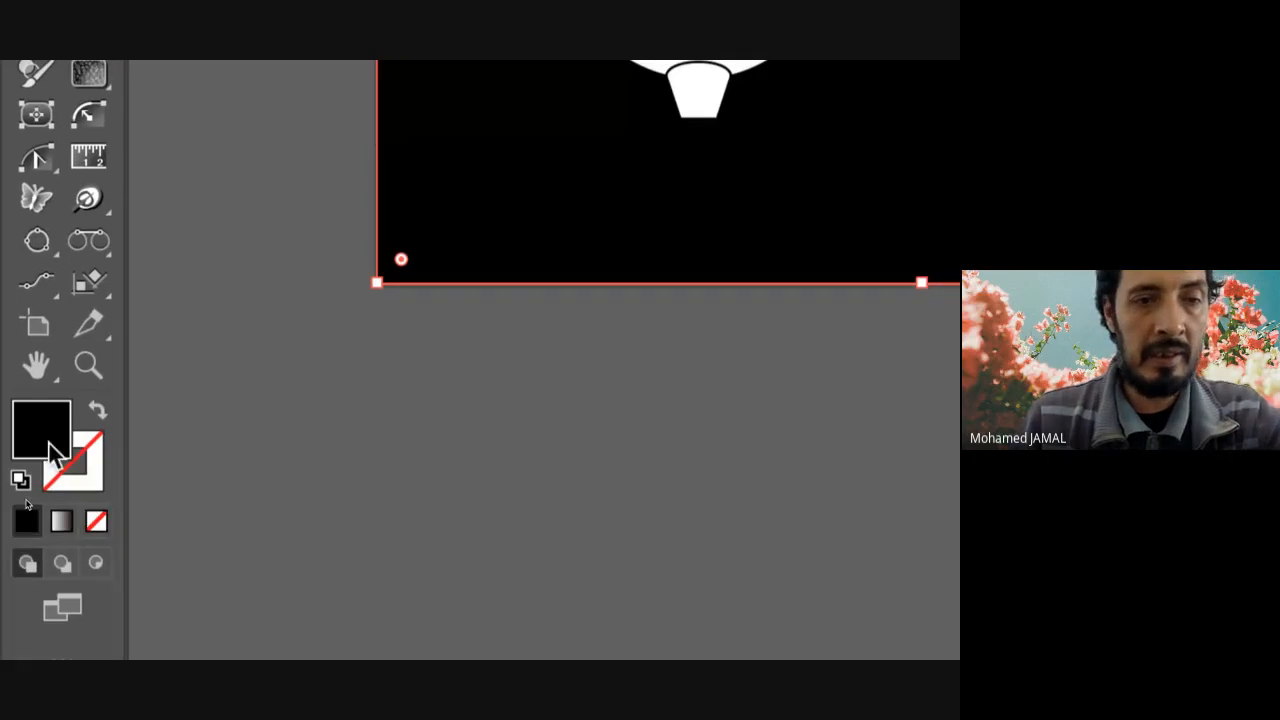
Step: Fill the background rectangle with a gradient and set the gradient type to radial
click(62, 520)
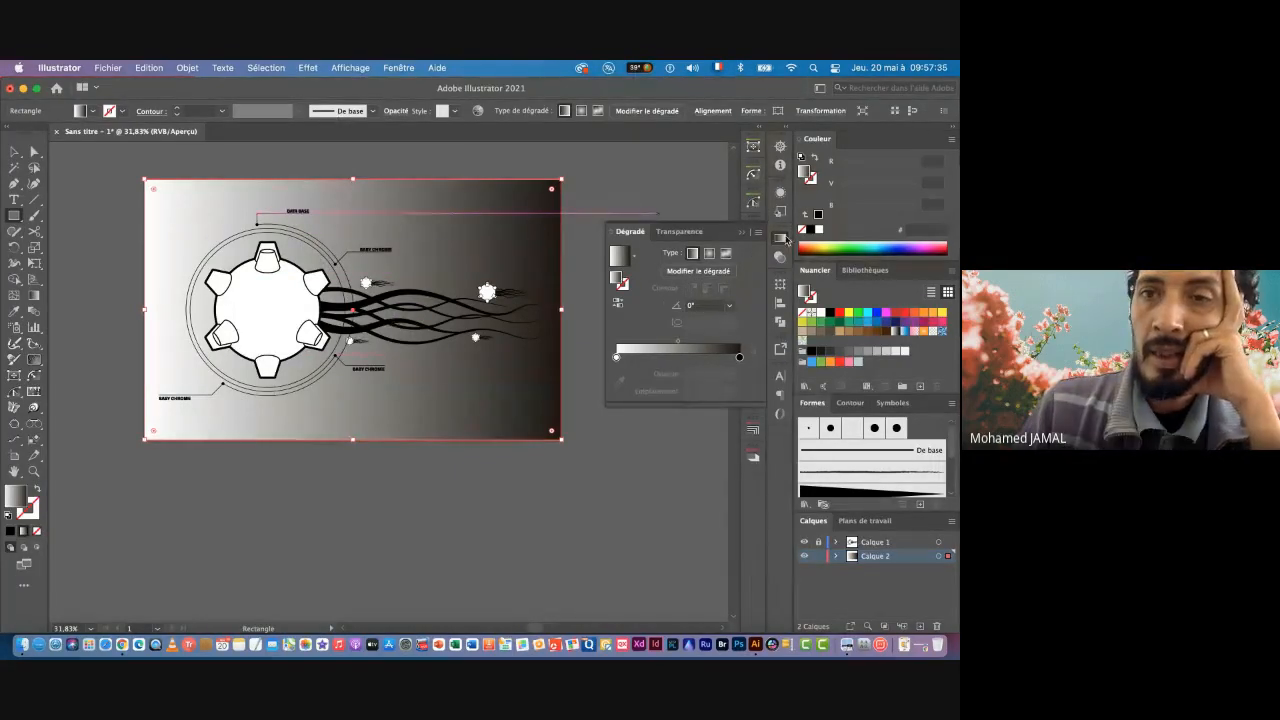
click(781, 238)
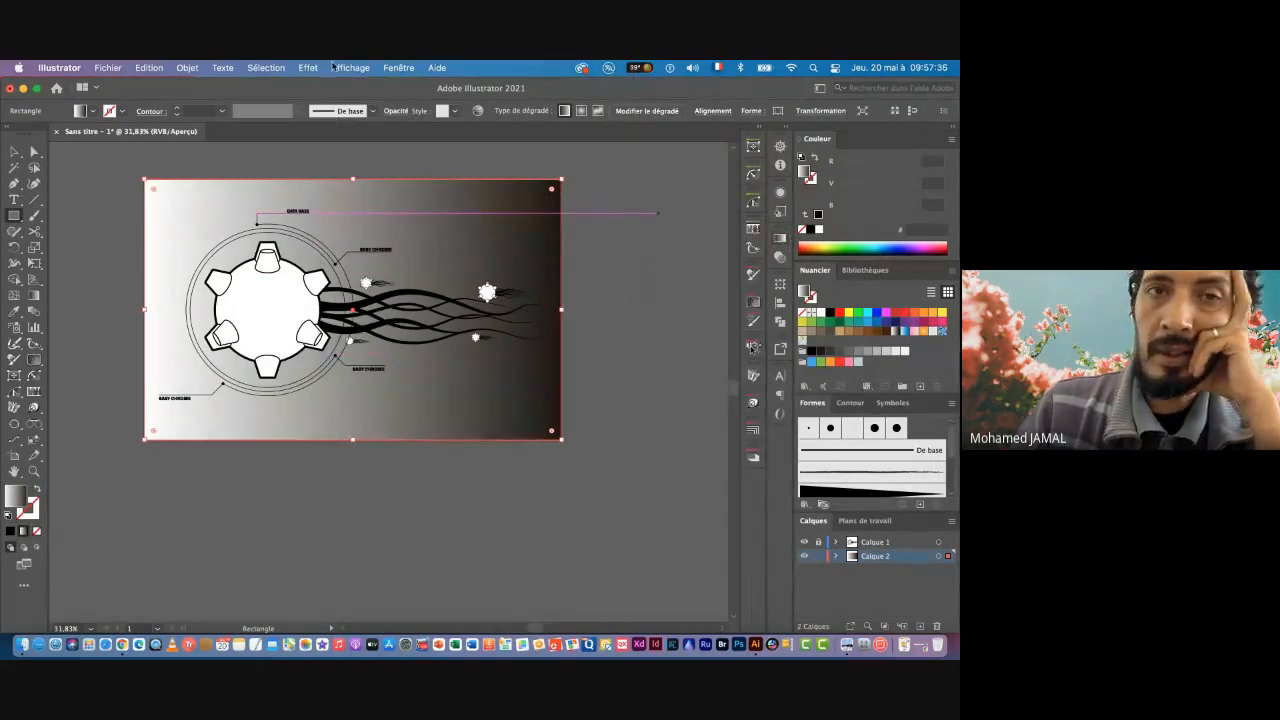
click(400, 68)
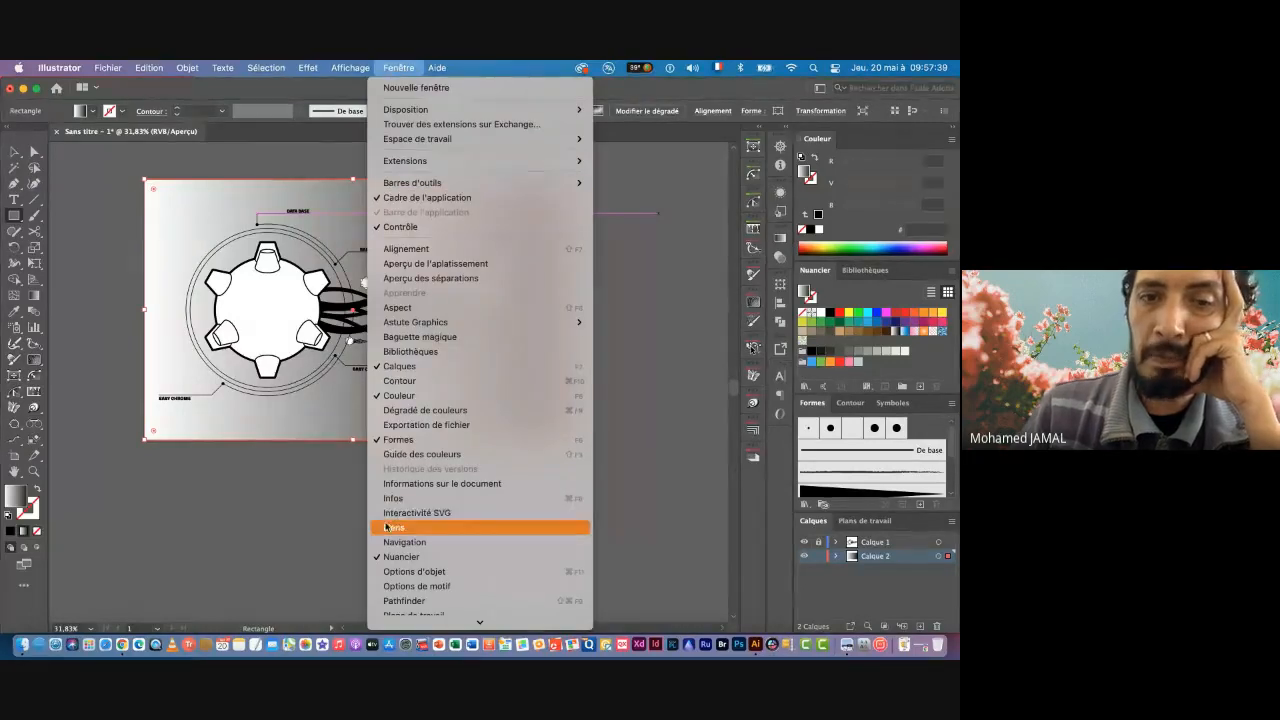
click(419, 412)
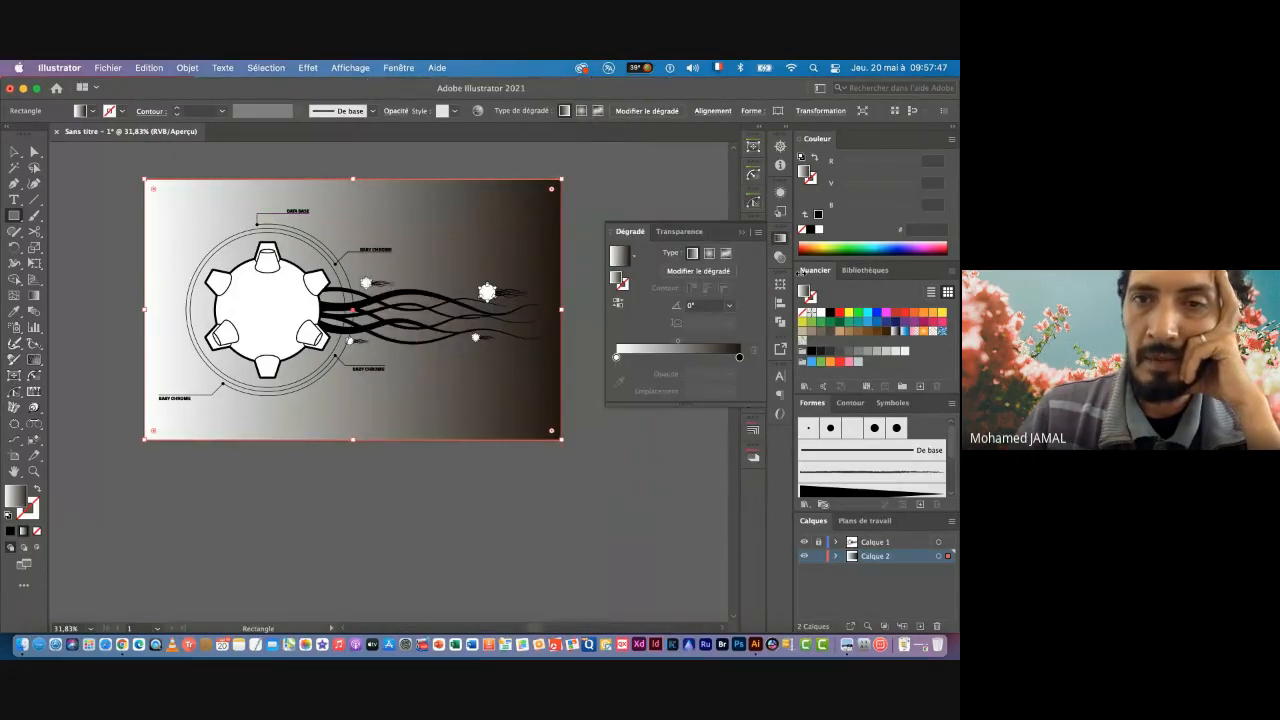
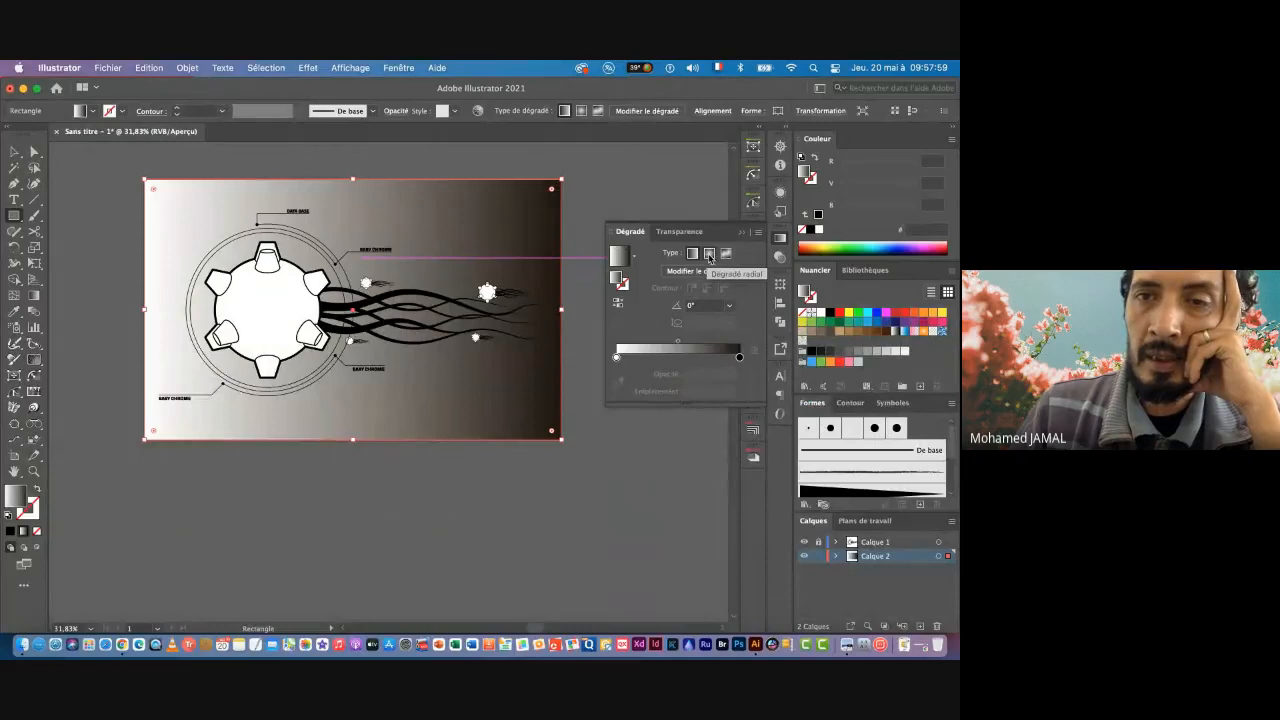
click(709, 254)
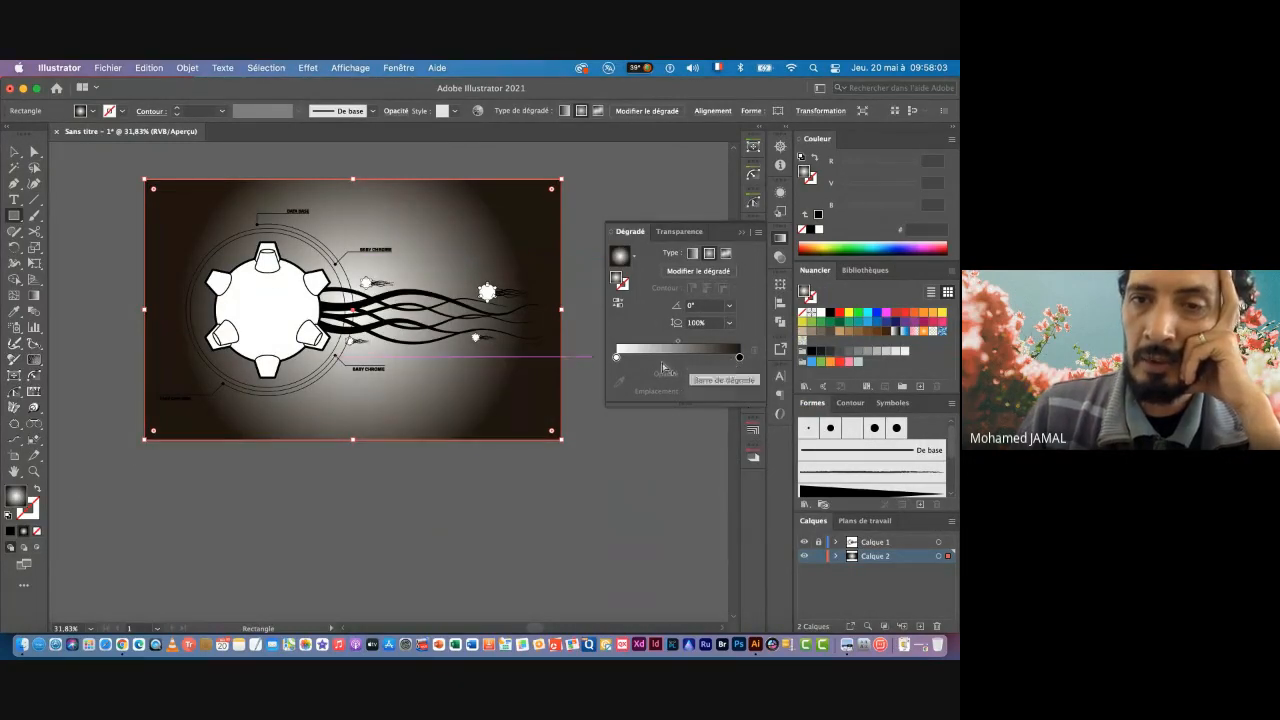
Step: Switch the gradient's black end stop to RGB and colour it dark blue with R 0, V 0, B 102
double_click(739, 359)
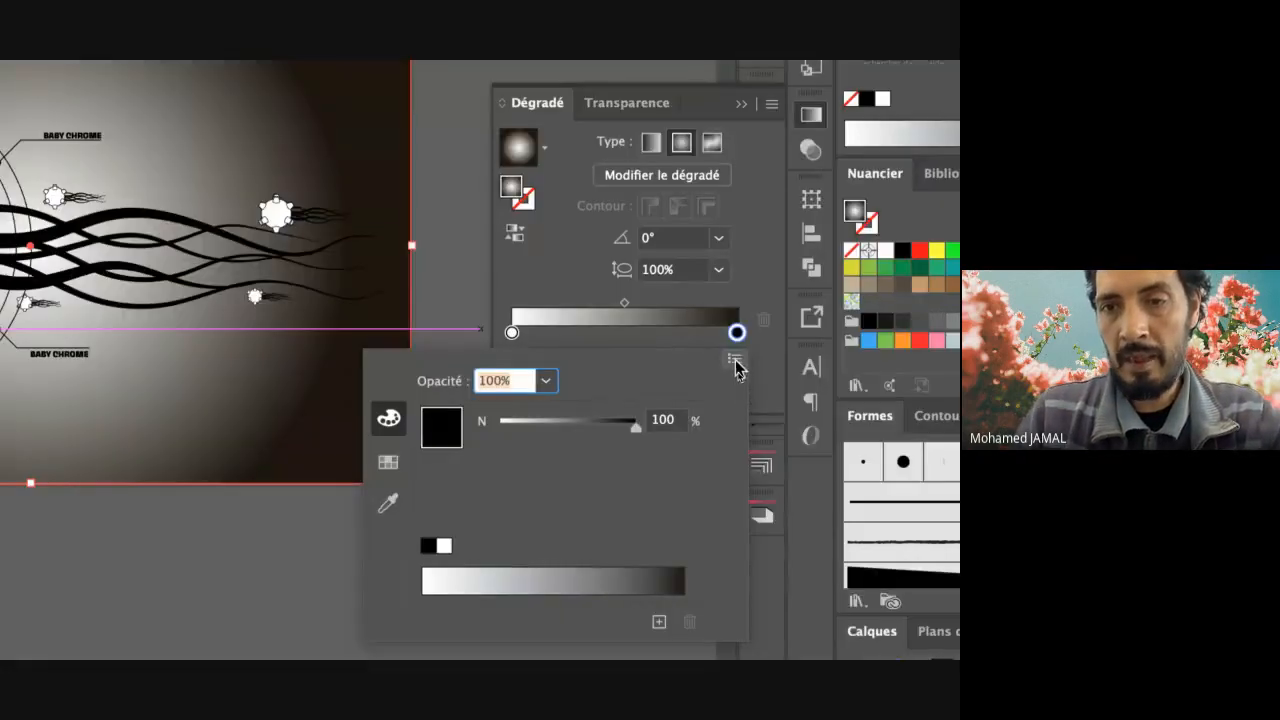
click(738, 373)
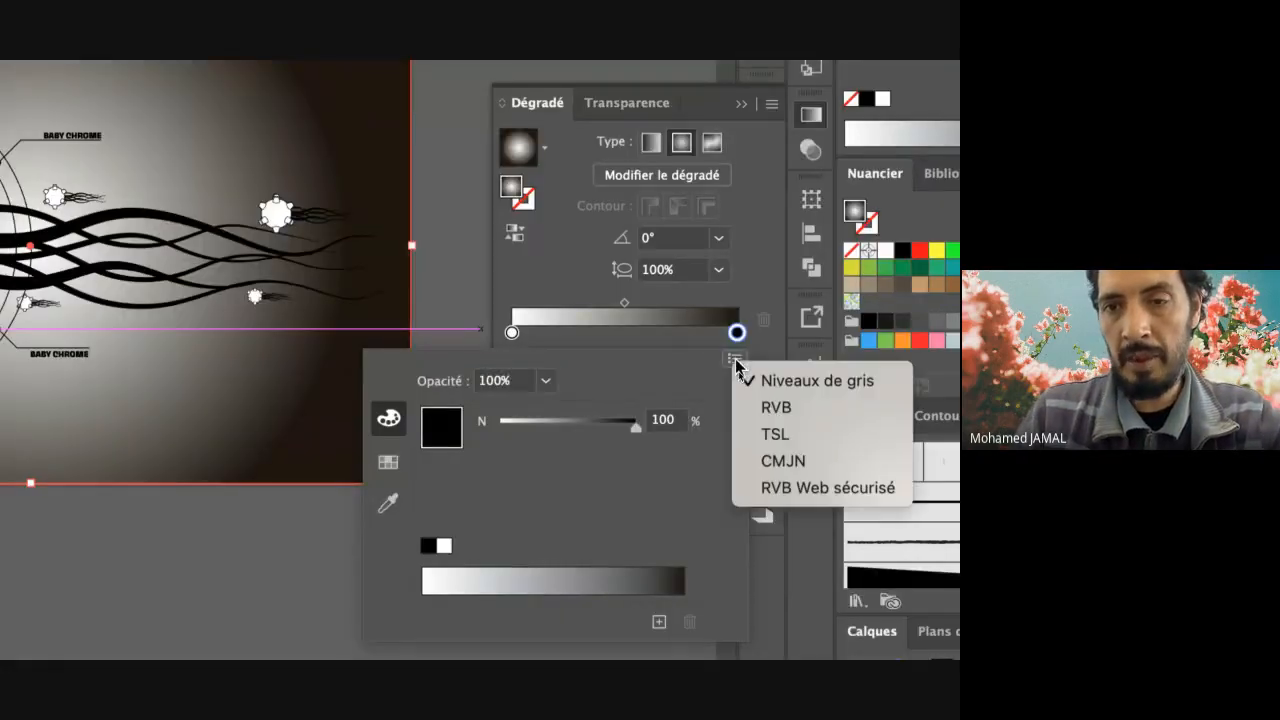
click(765, 407)
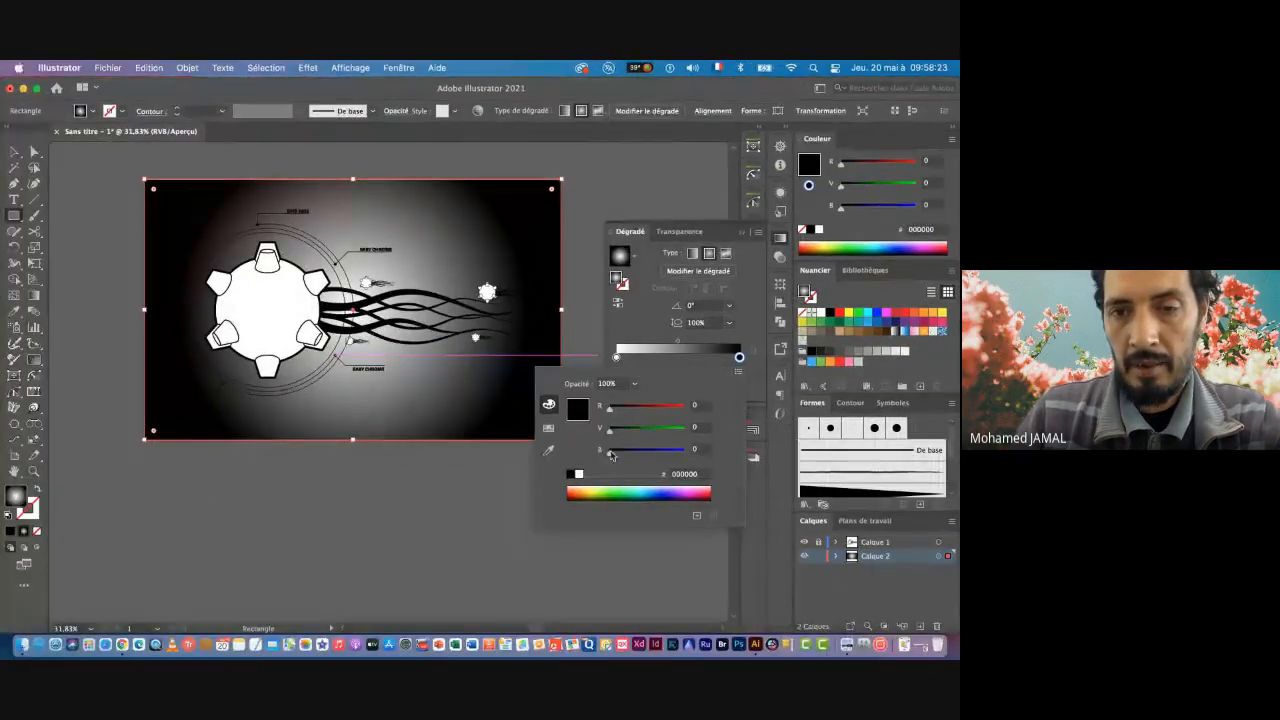
drag(610, 450, 639, 457)
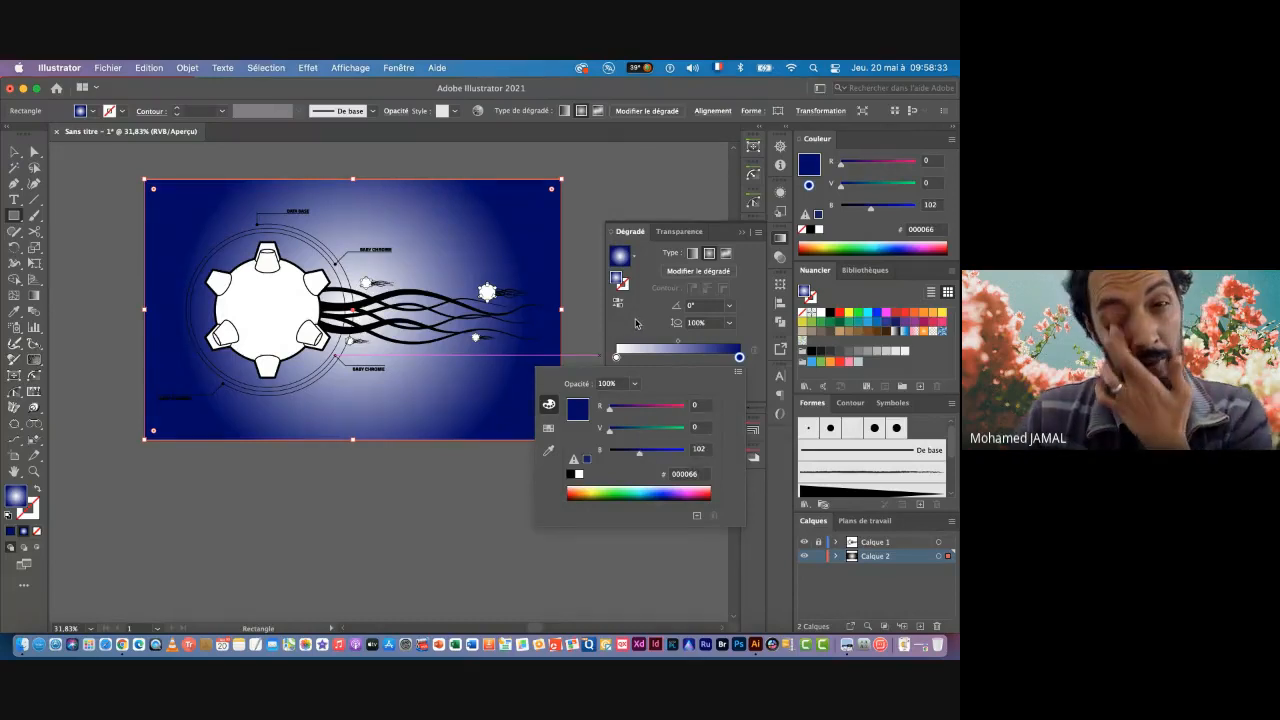
Step: Switch the gradient's white start stop to RGB and colour it cyan with R 52, V 255, B 255
double_click(617, 357)
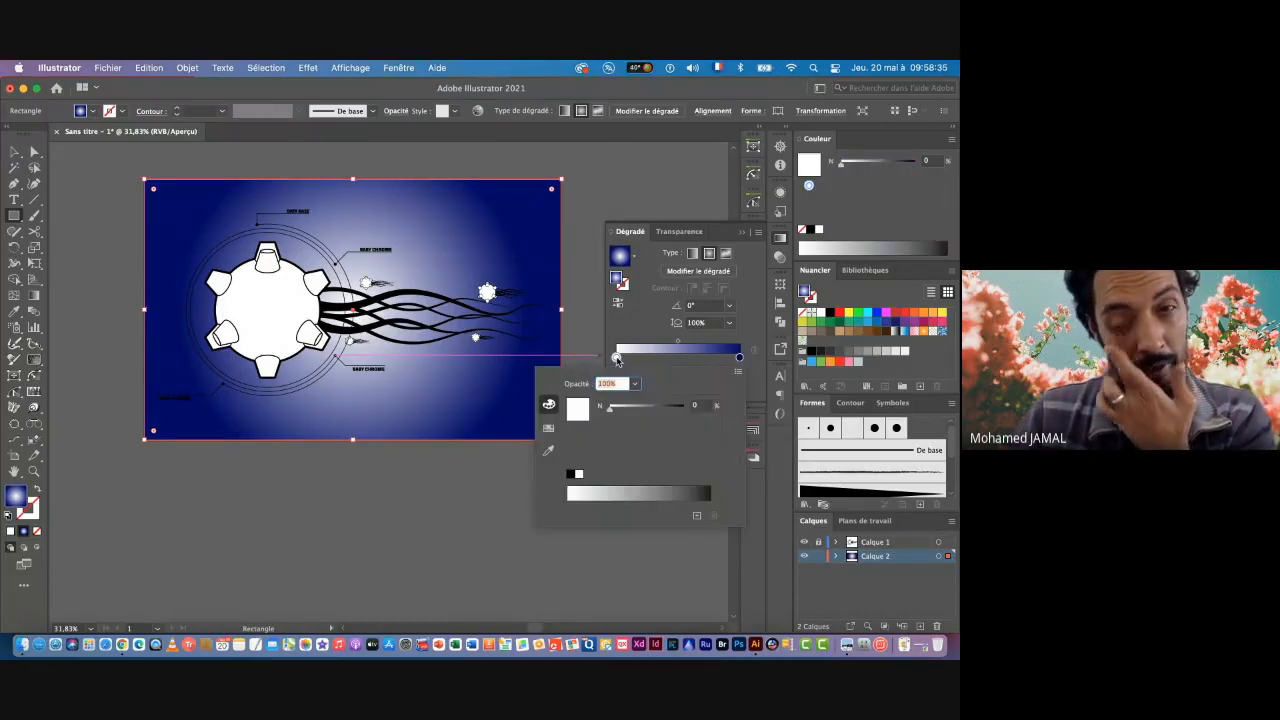
click(739, 375)
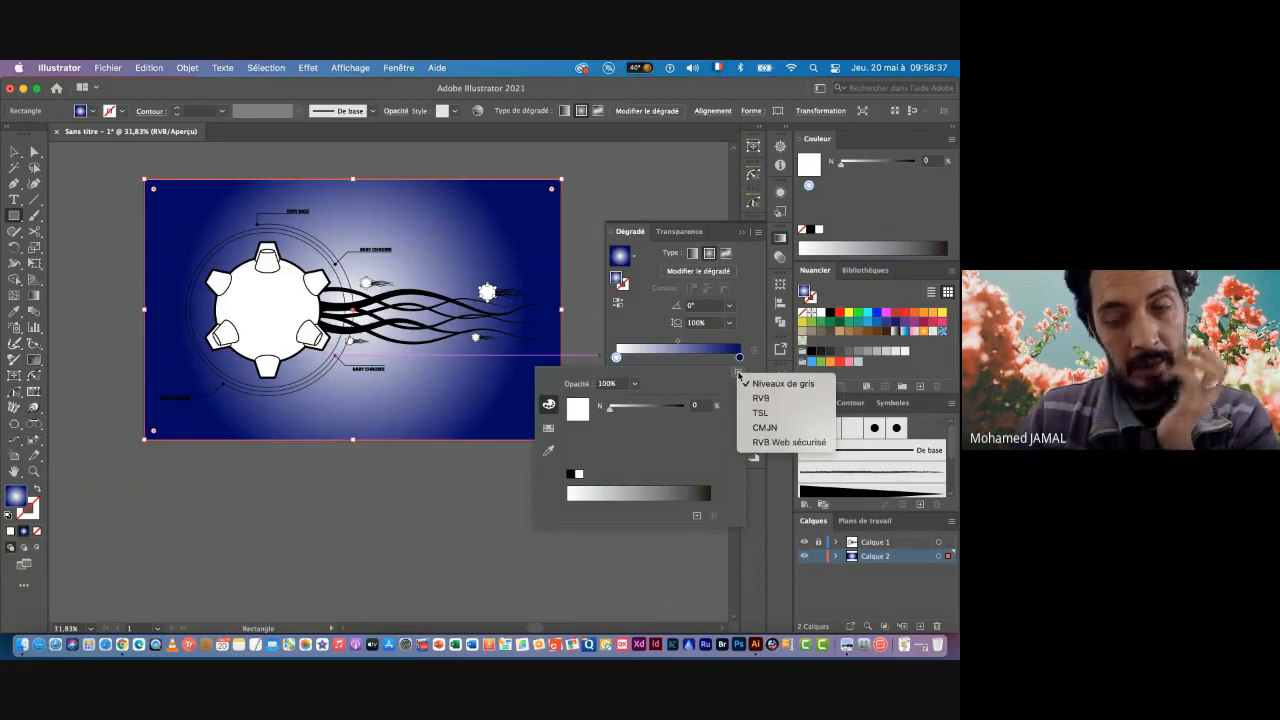
click(766, 400)
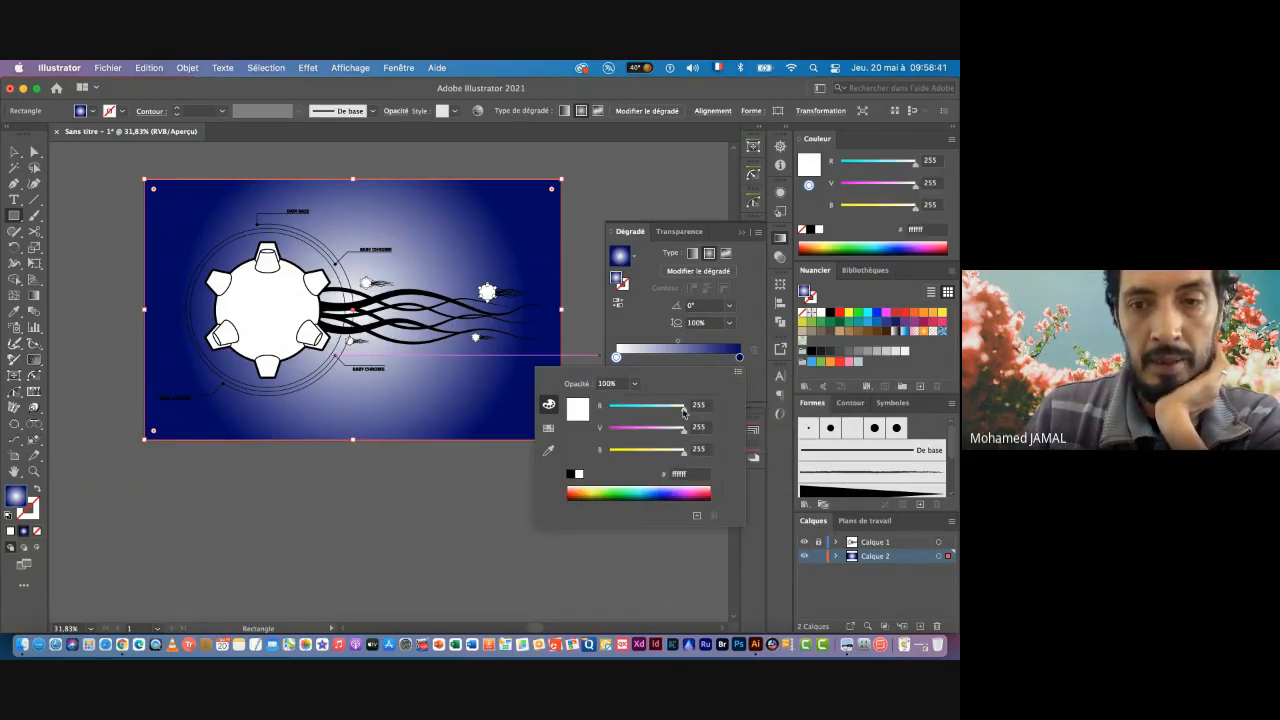
drag(683, 412, 628, 412)
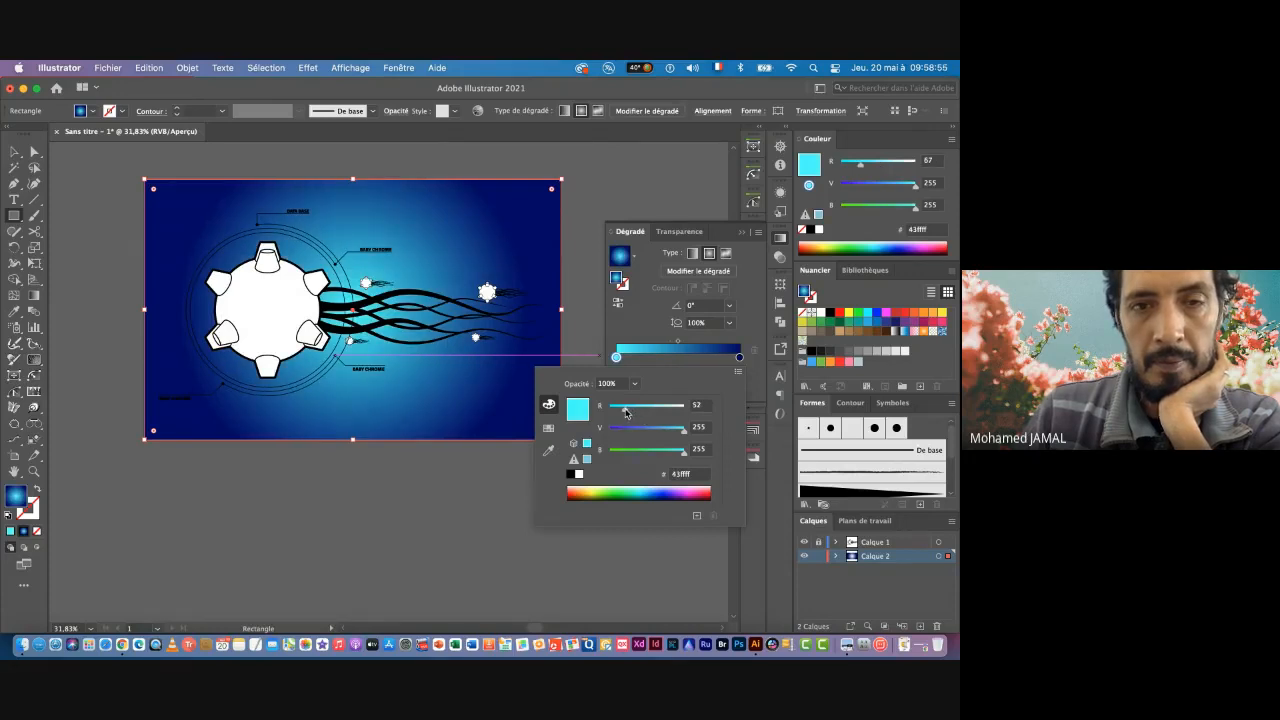
drag(626, 413, 625, 412)
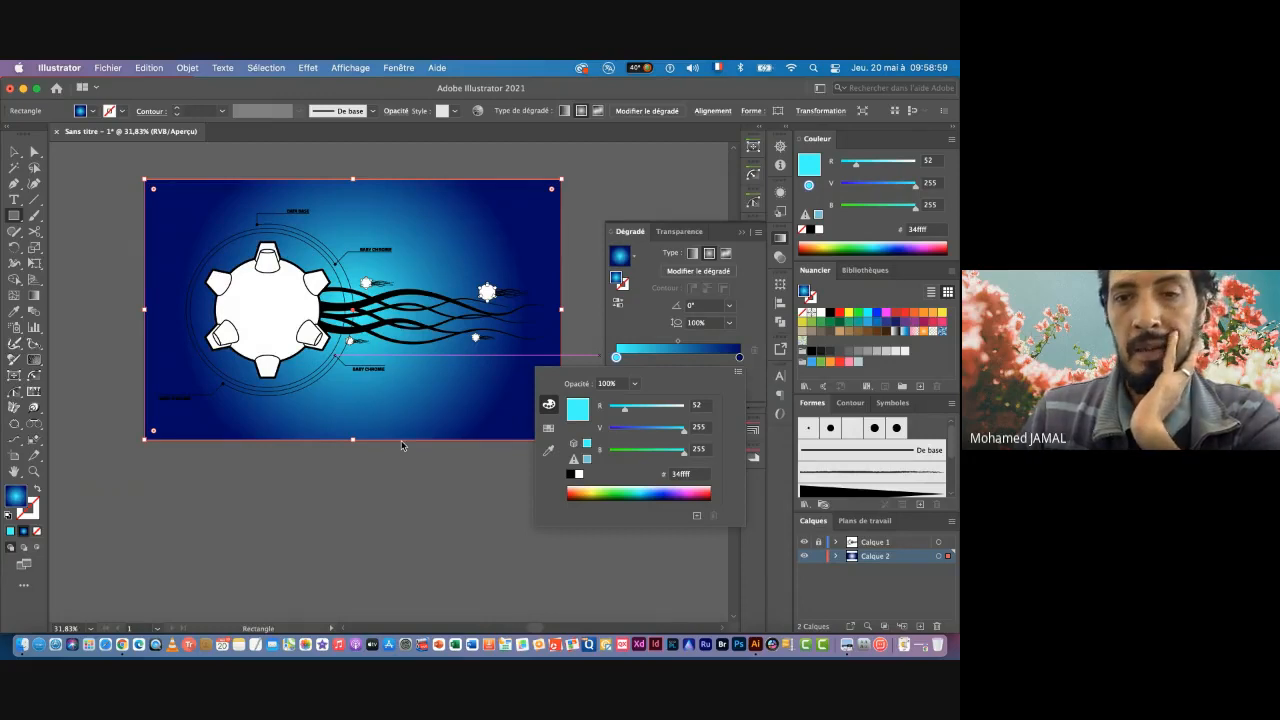
click(643, 334)
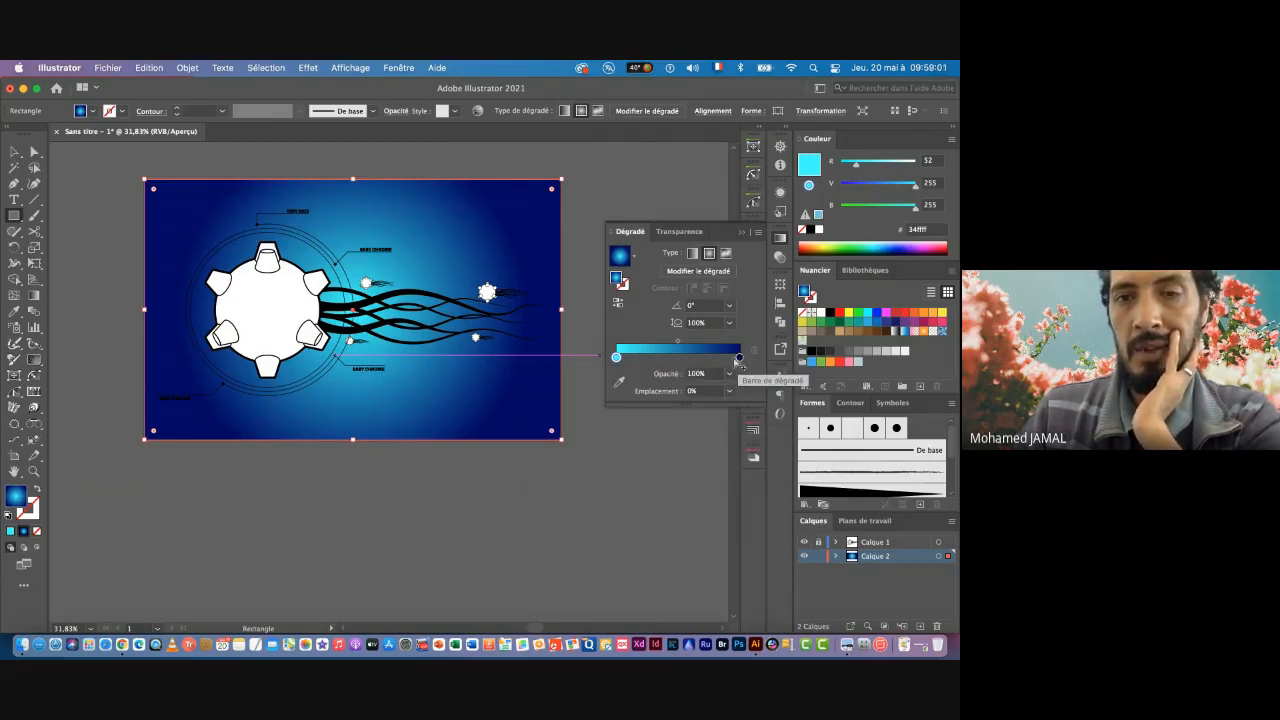
Step: Darken the gradient's dark blue end stop slightly by setting its blue value to 98
click(685, 359)
drag(684, 358, 685, 398)
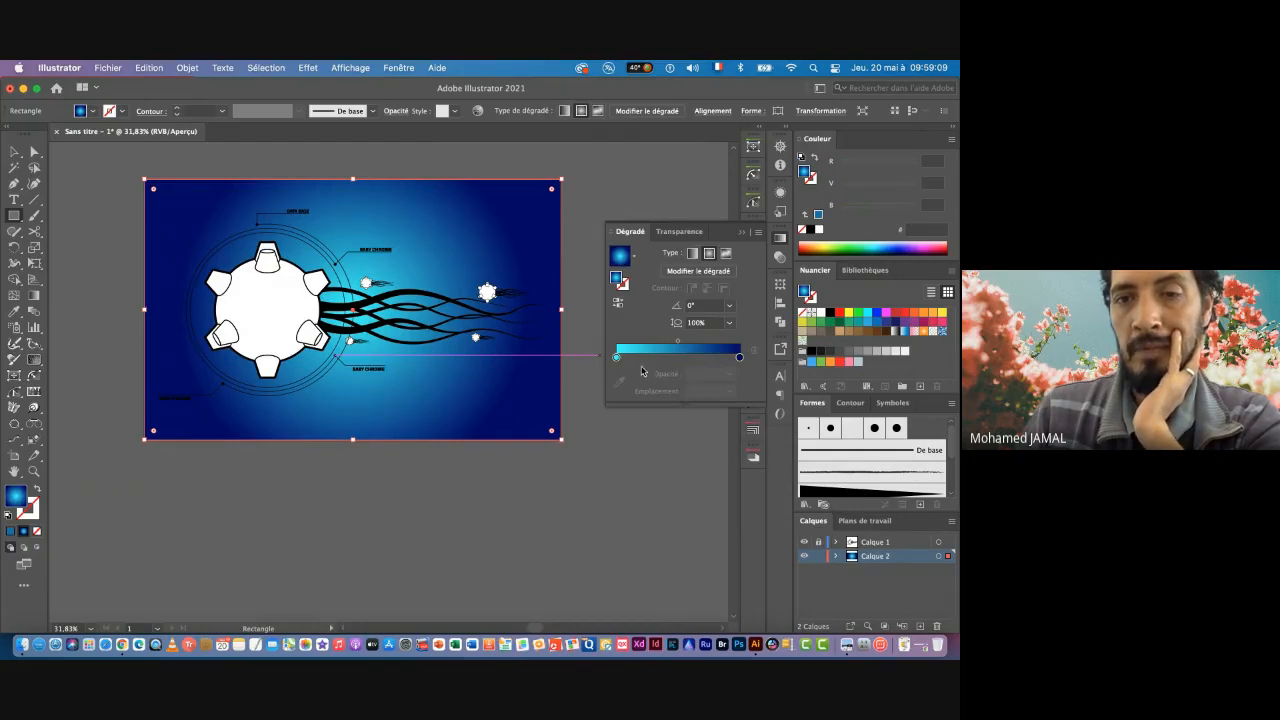
click(740, 359)
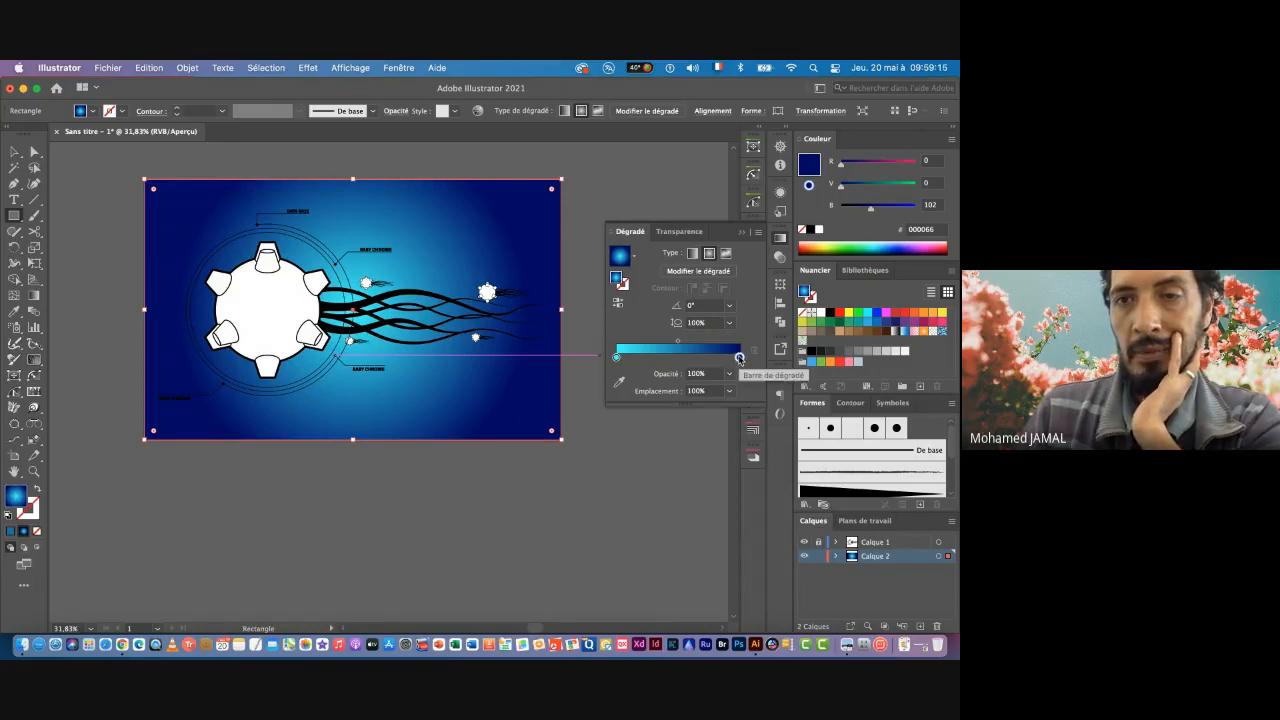
double_click(740, 357)
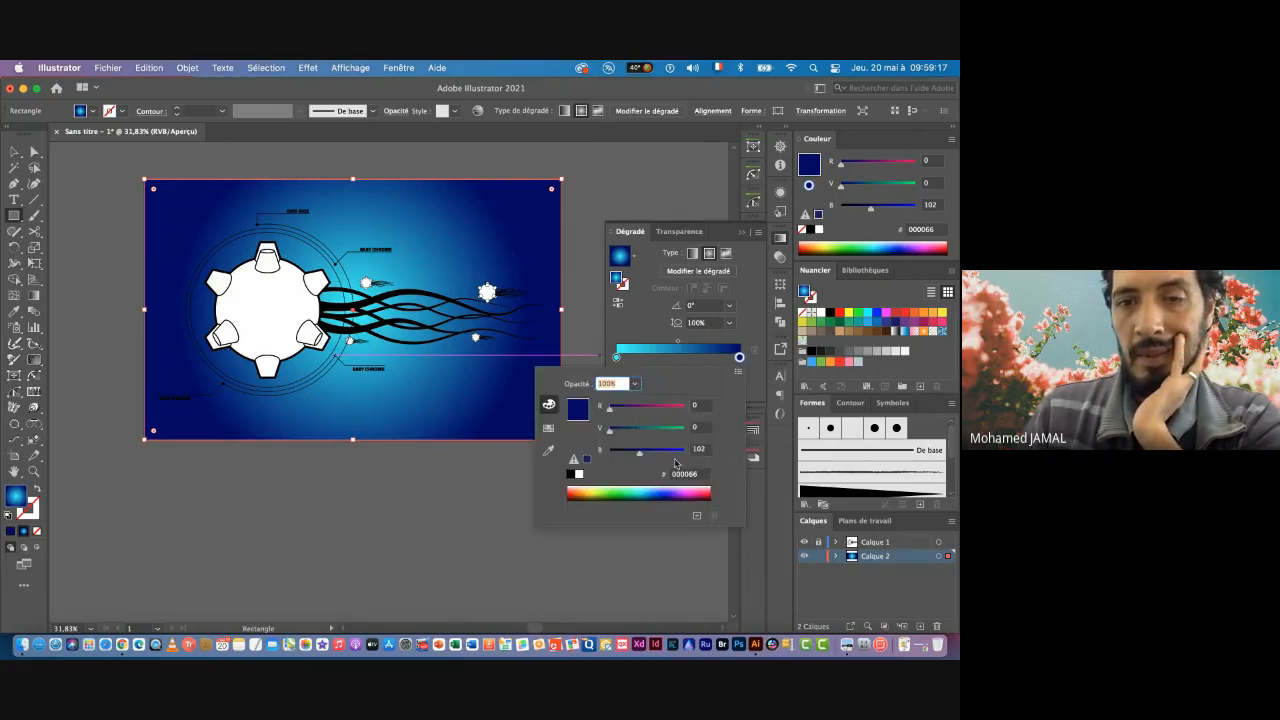
mouse_move(640, 457)
mouse_down()
mouse_move(629, 456)
mouse_move(640, 457)
mouse_up()
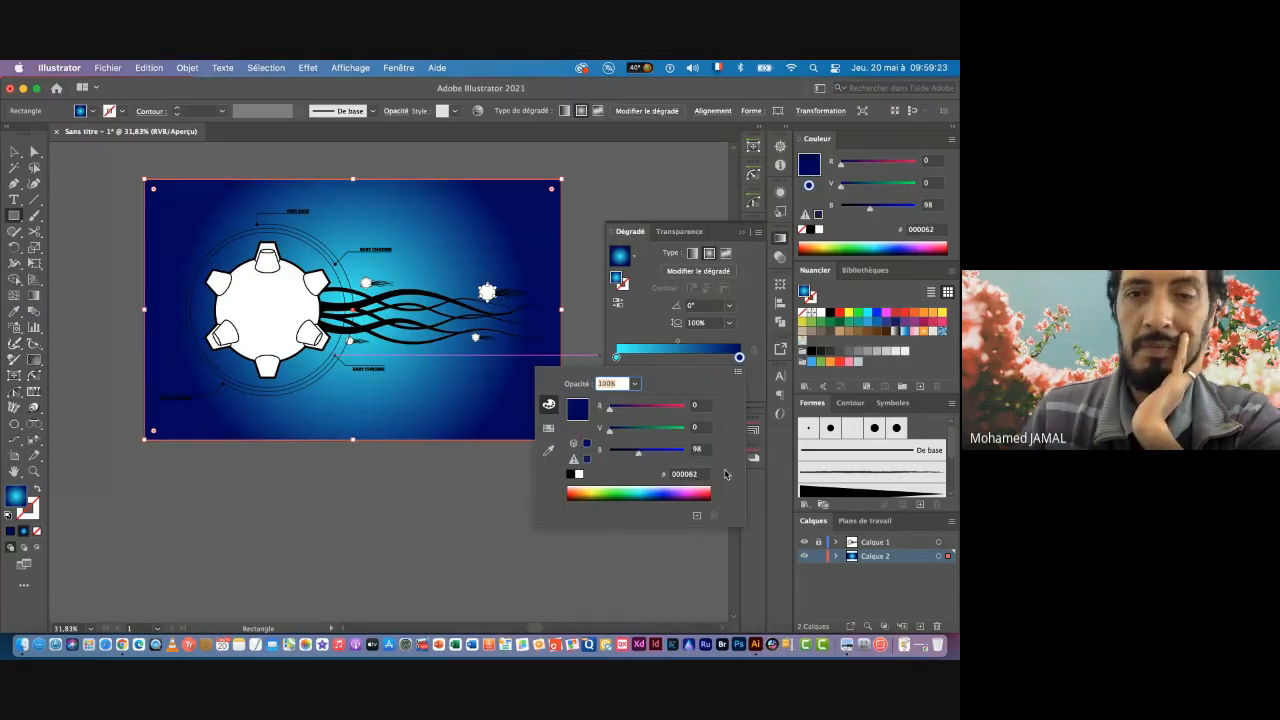
click(640, 320)
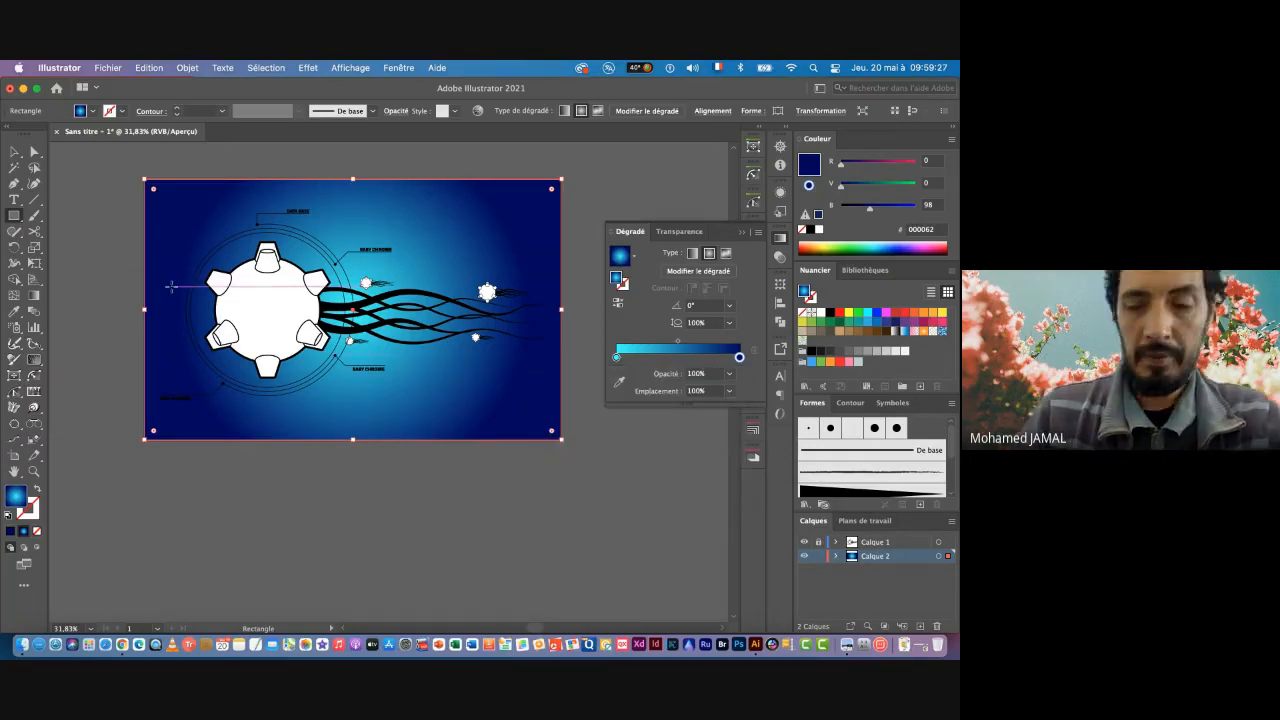
Step: Close the gradient settings, lock the background layer Calque 2, and make the unlocked Calque 1 active
key(super+equal)
key(super+equal)
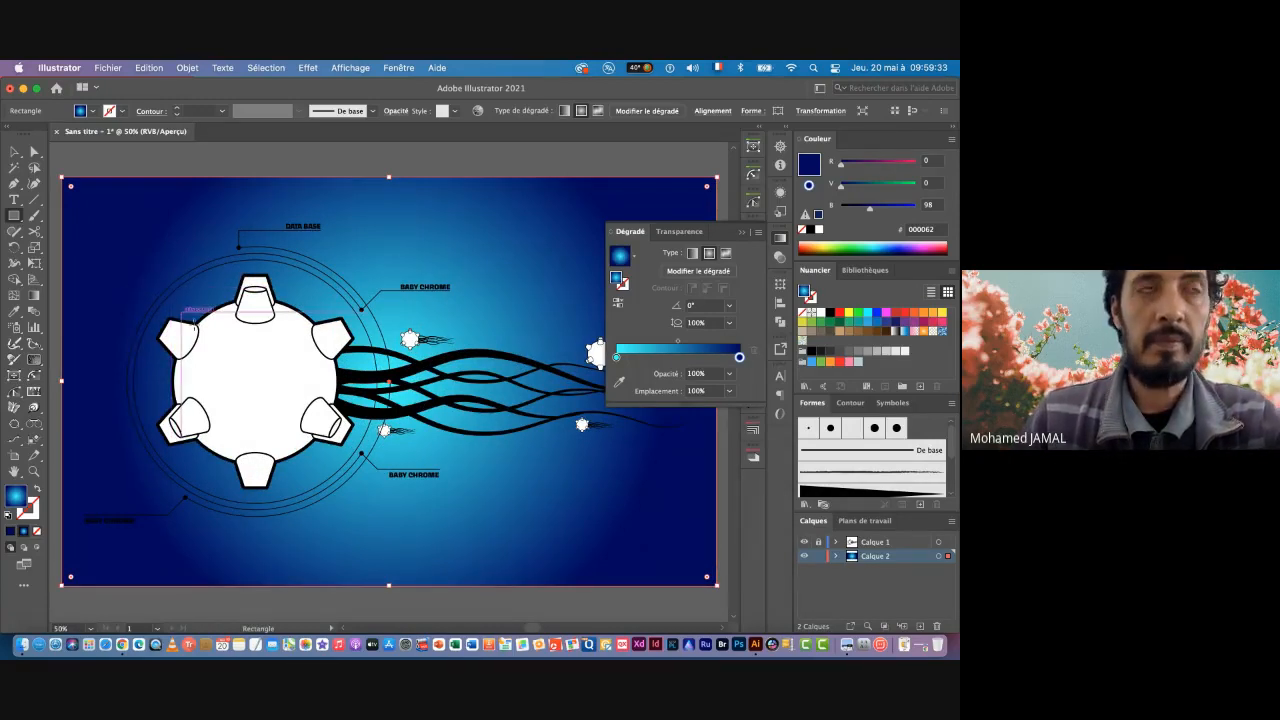
click(743, 234)
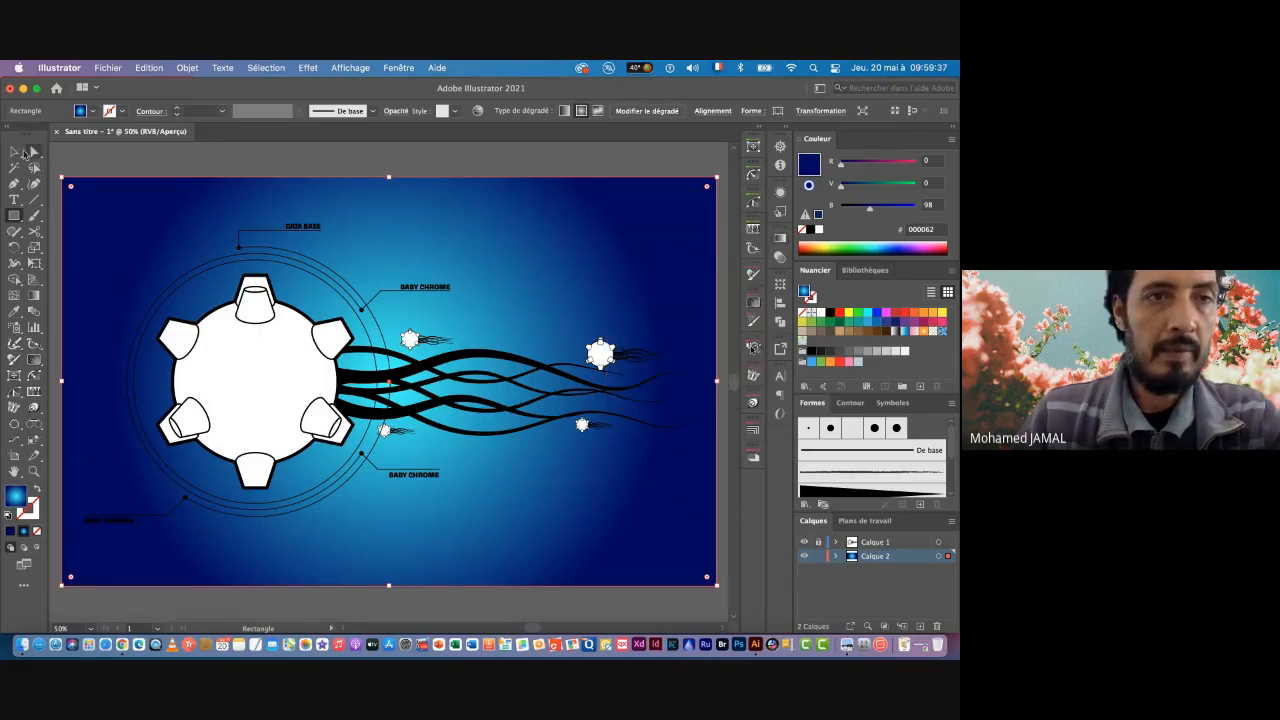
click(14, 152)
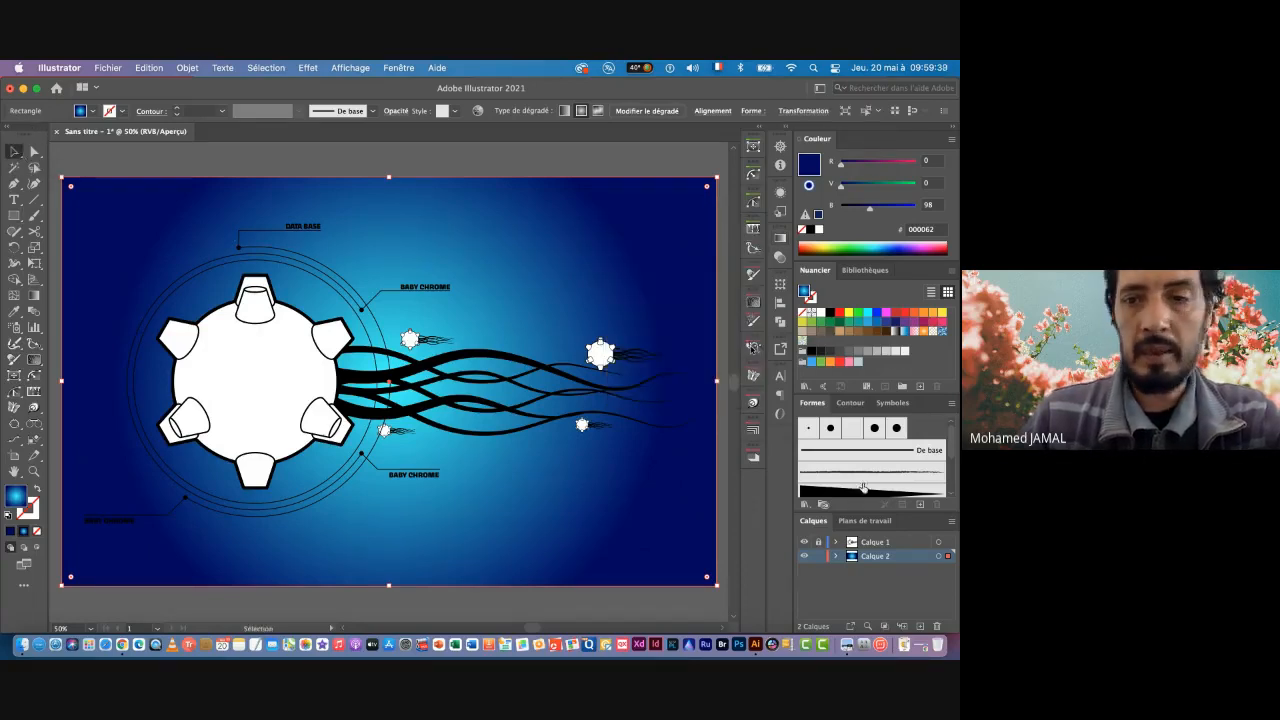
click(818, 556)
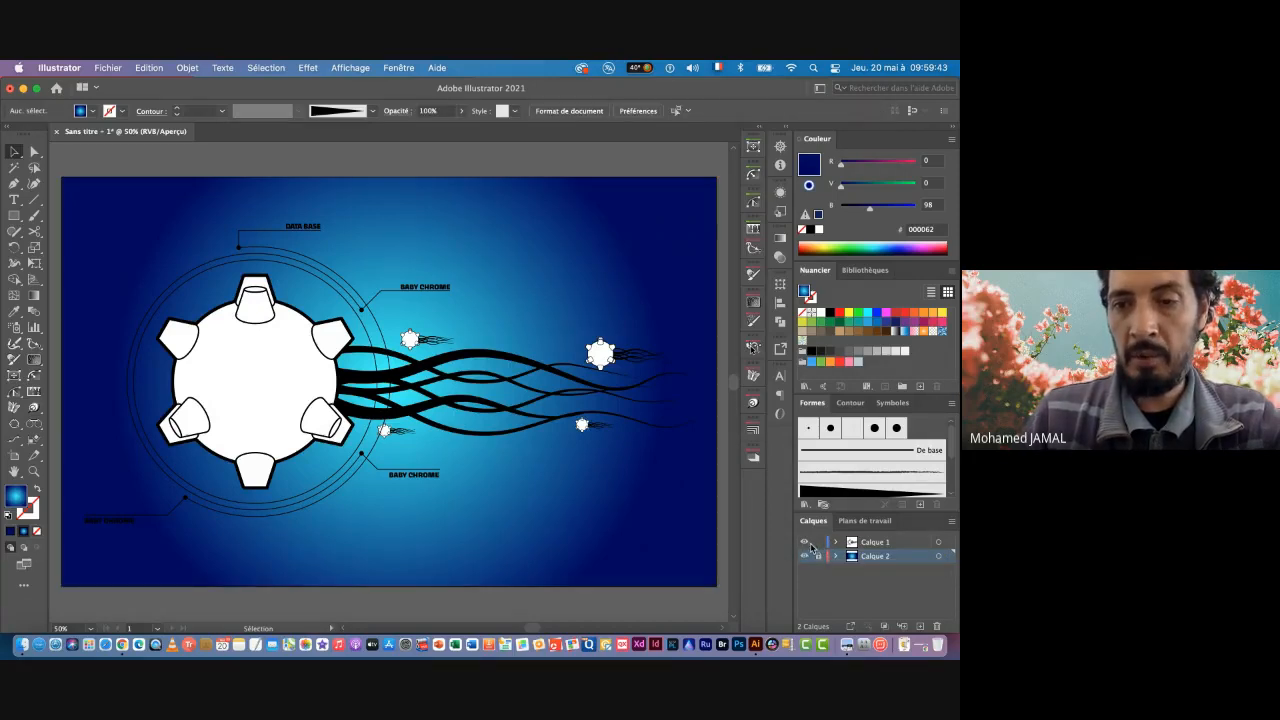
click(880, 545)
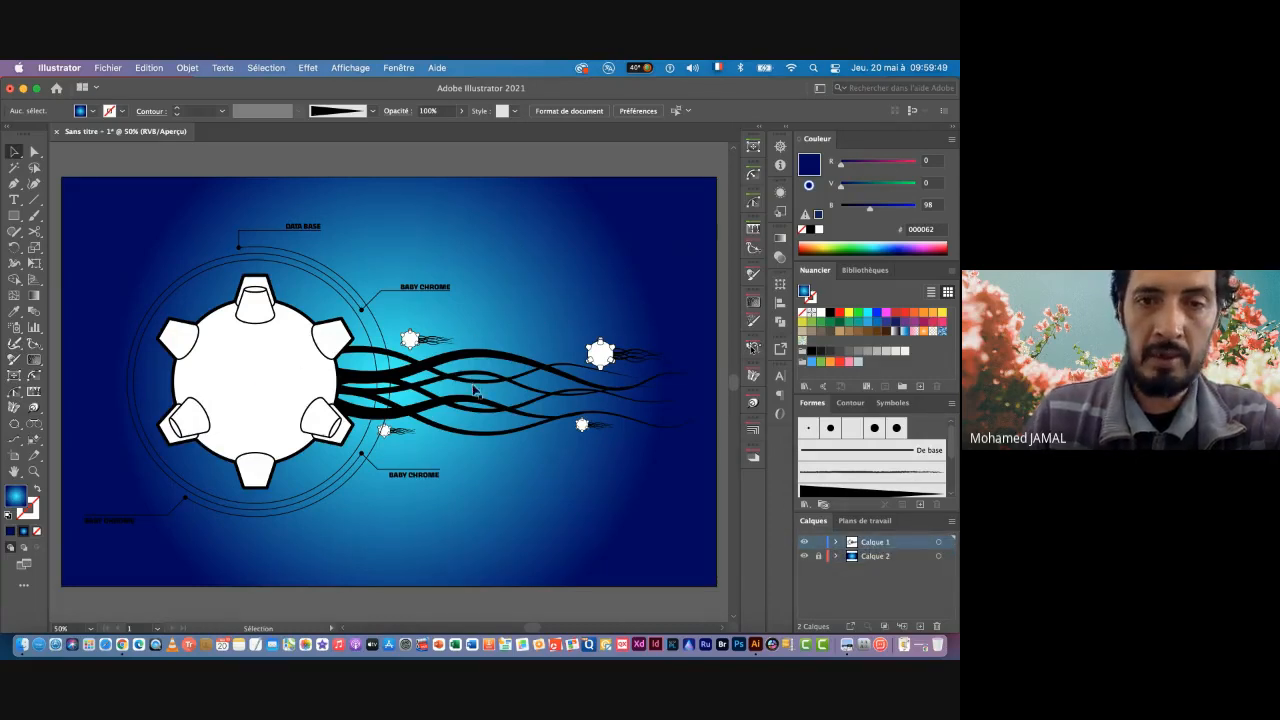
Step: Ungroup the large gear and its flowing hair strokes, and clear the selection
drag(496, 321, 519, 453)
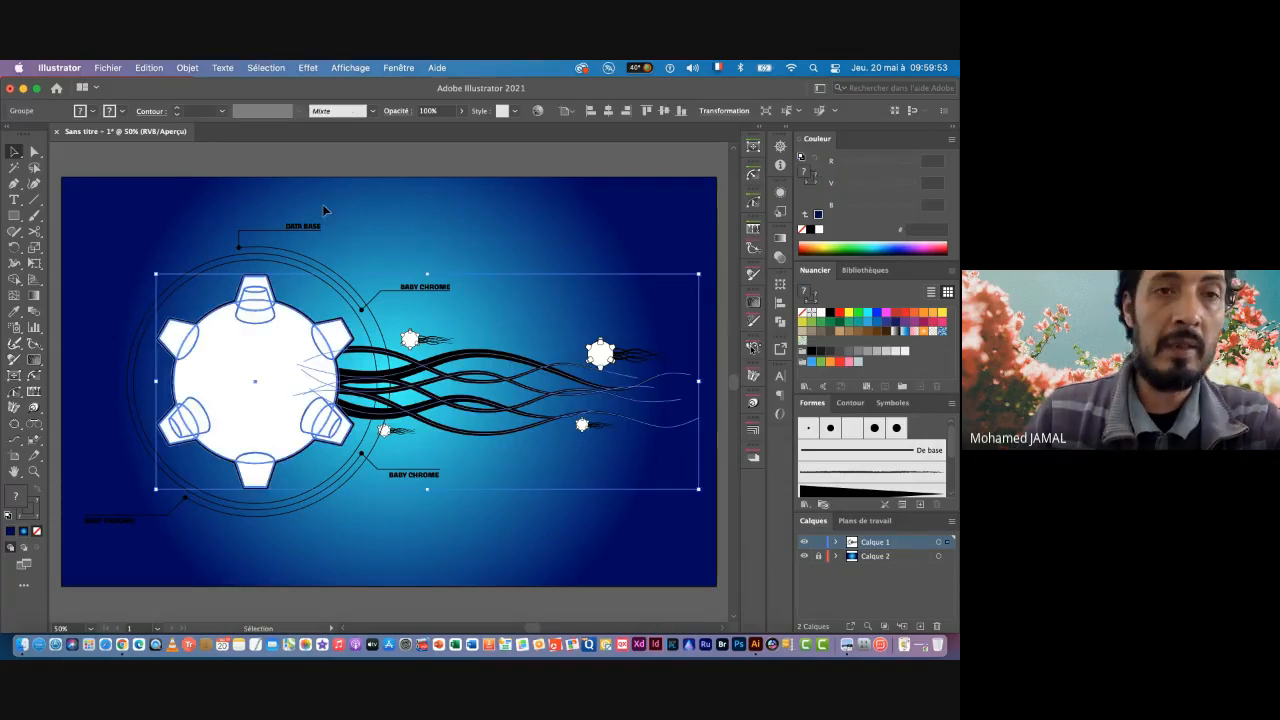
click(186, 68)
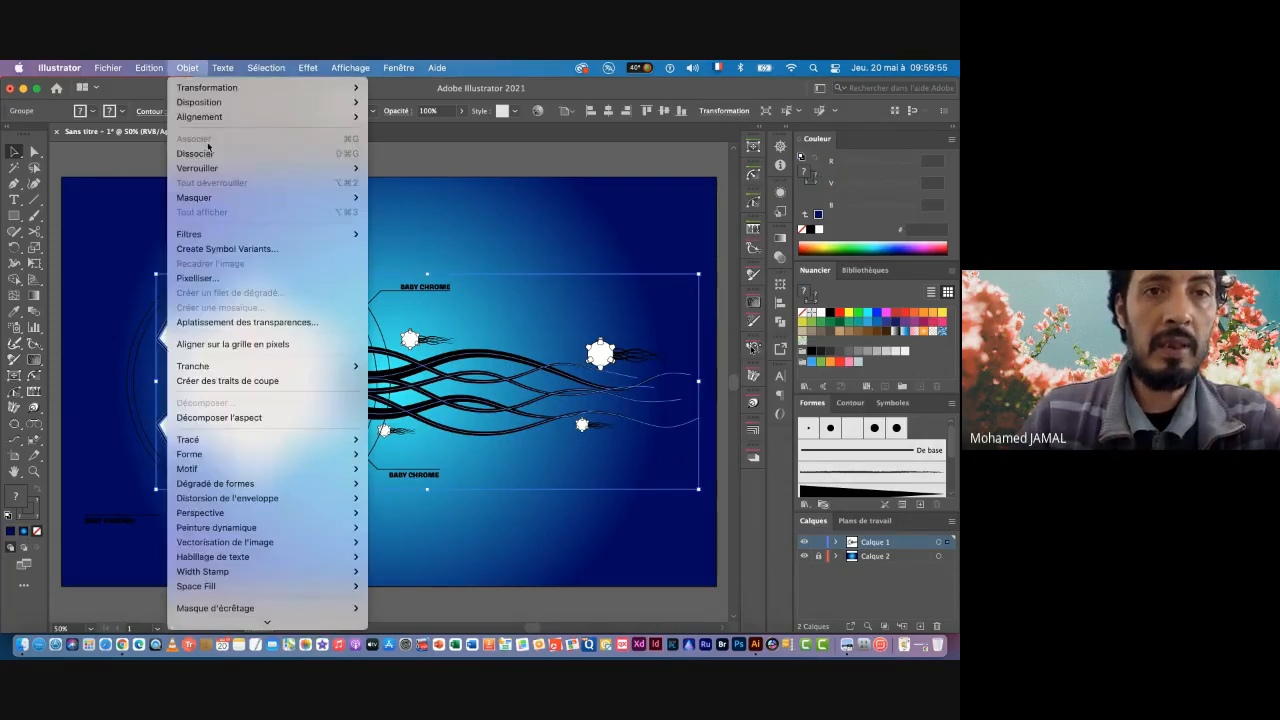
click(212, 154)
click(377, 155)
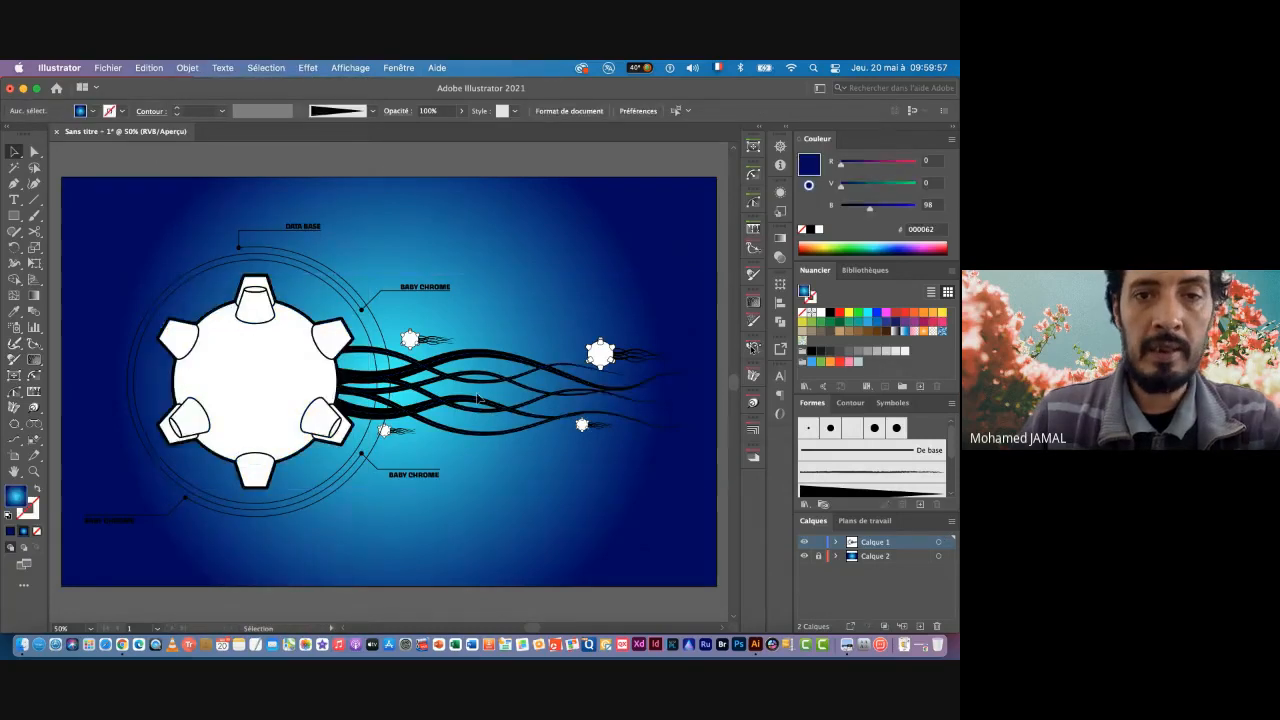
Step: Select the large gear's flowing hair strokes and try a cyan, then a white stroke on them without a fill
drag(483, 322, 518, 444)
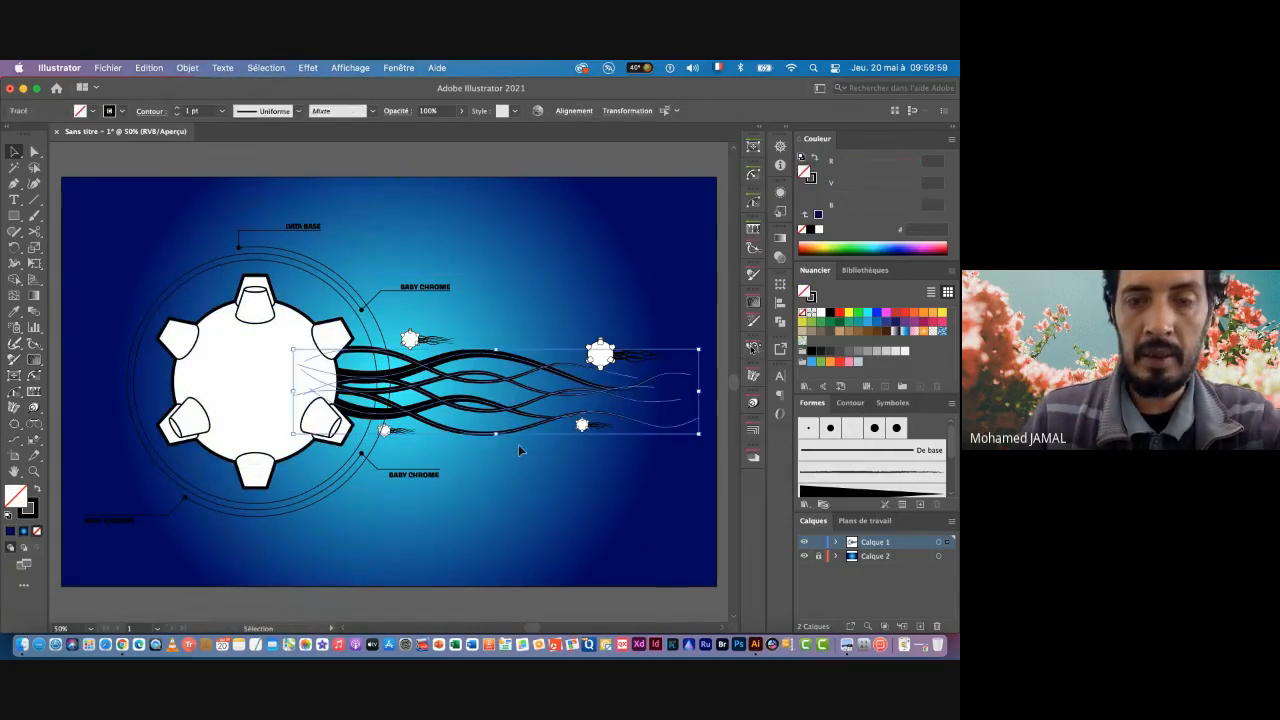
click(868, 314)
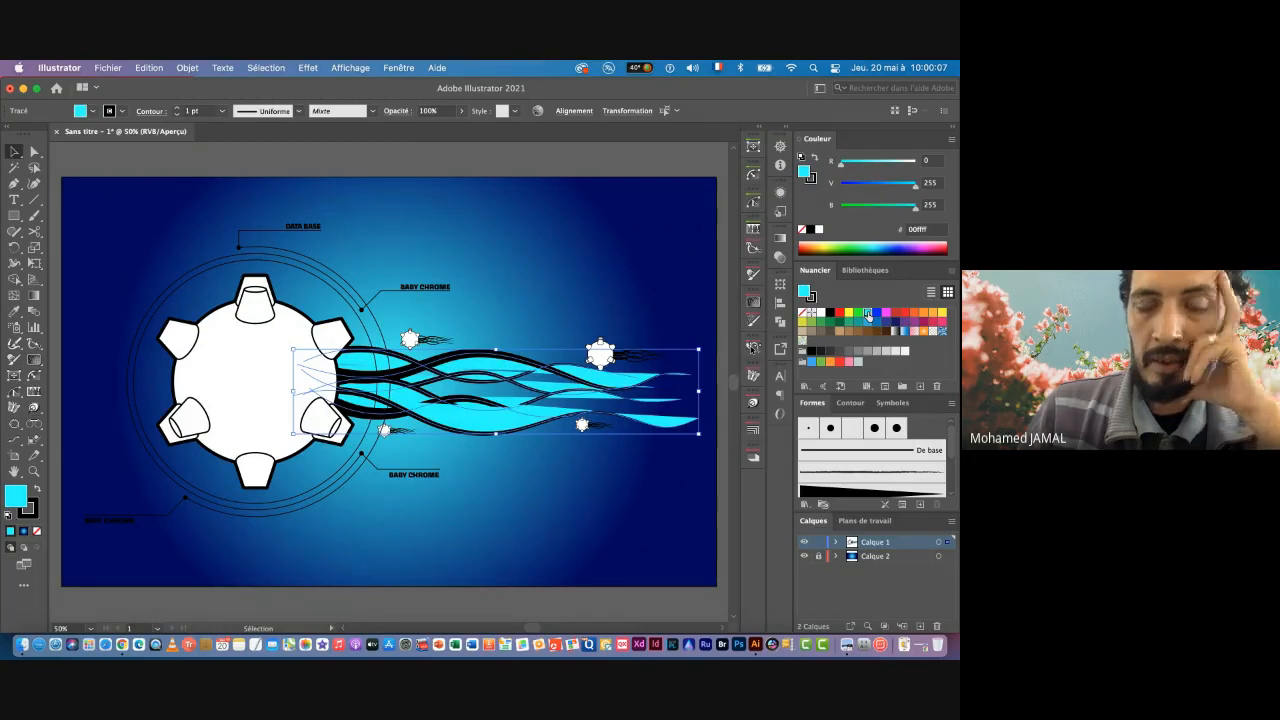
click(804, 313)
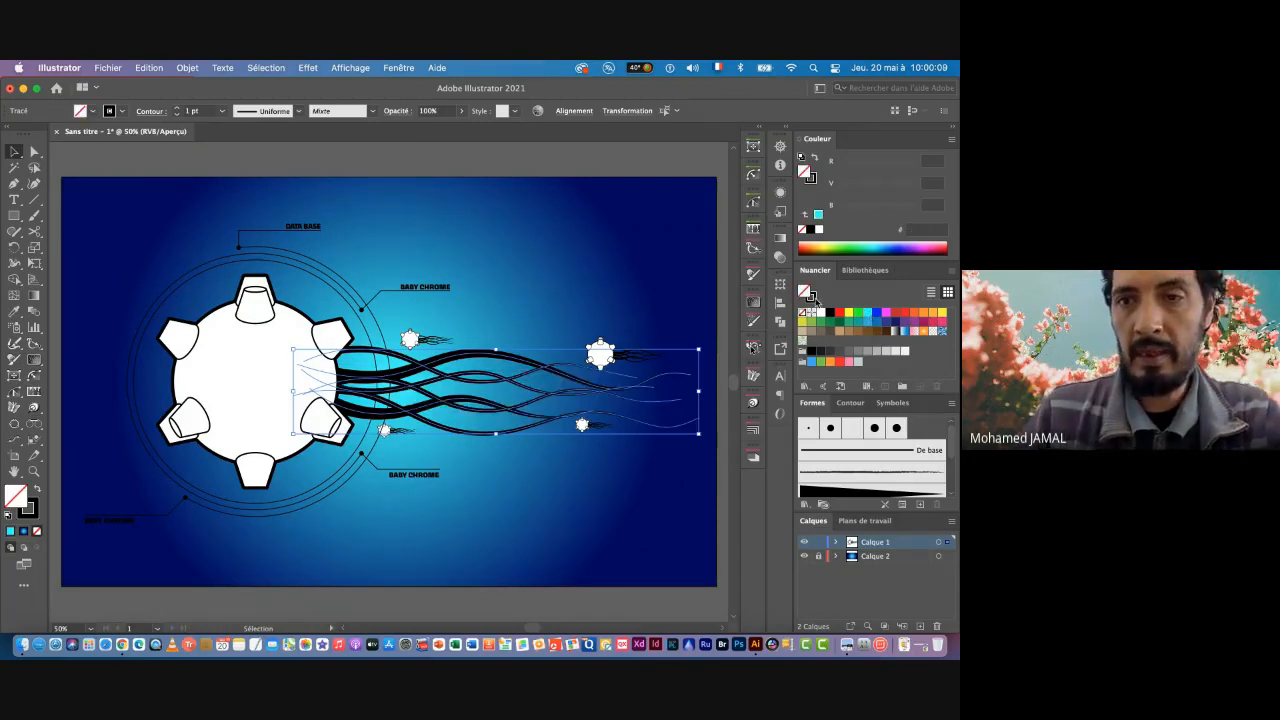
click(812, 299)
click(868, 314)
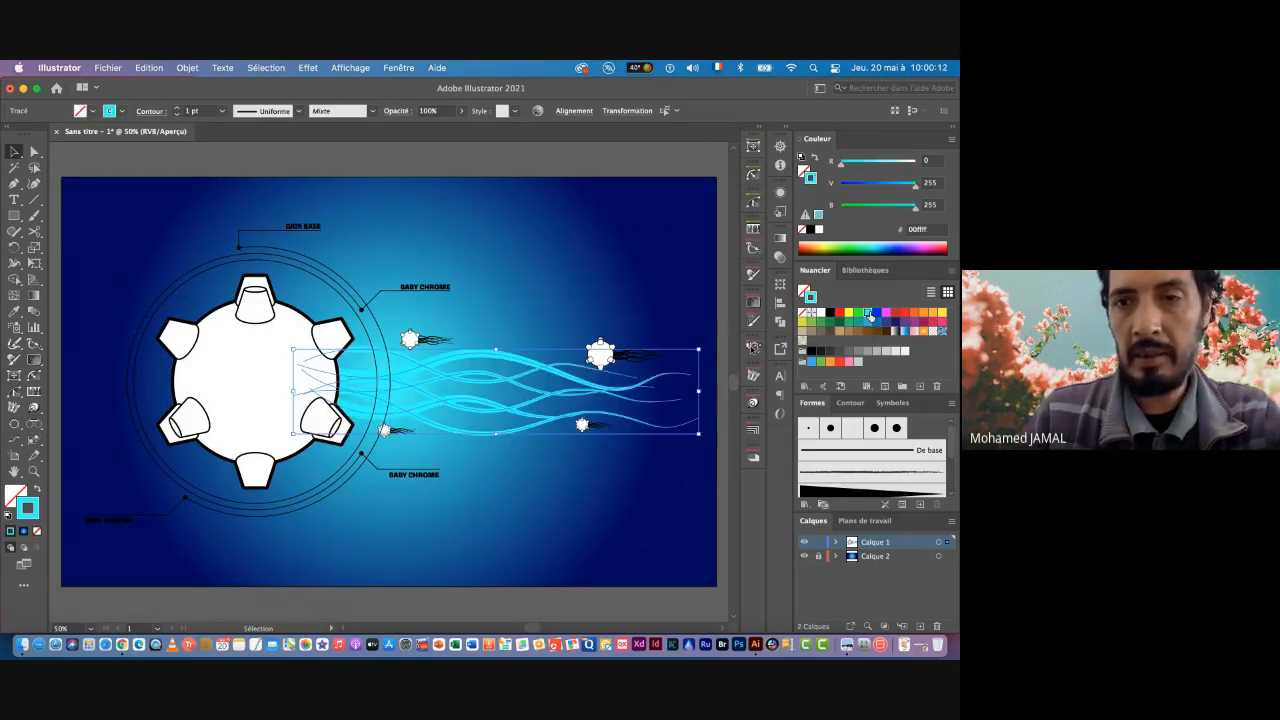
click(819, 314)
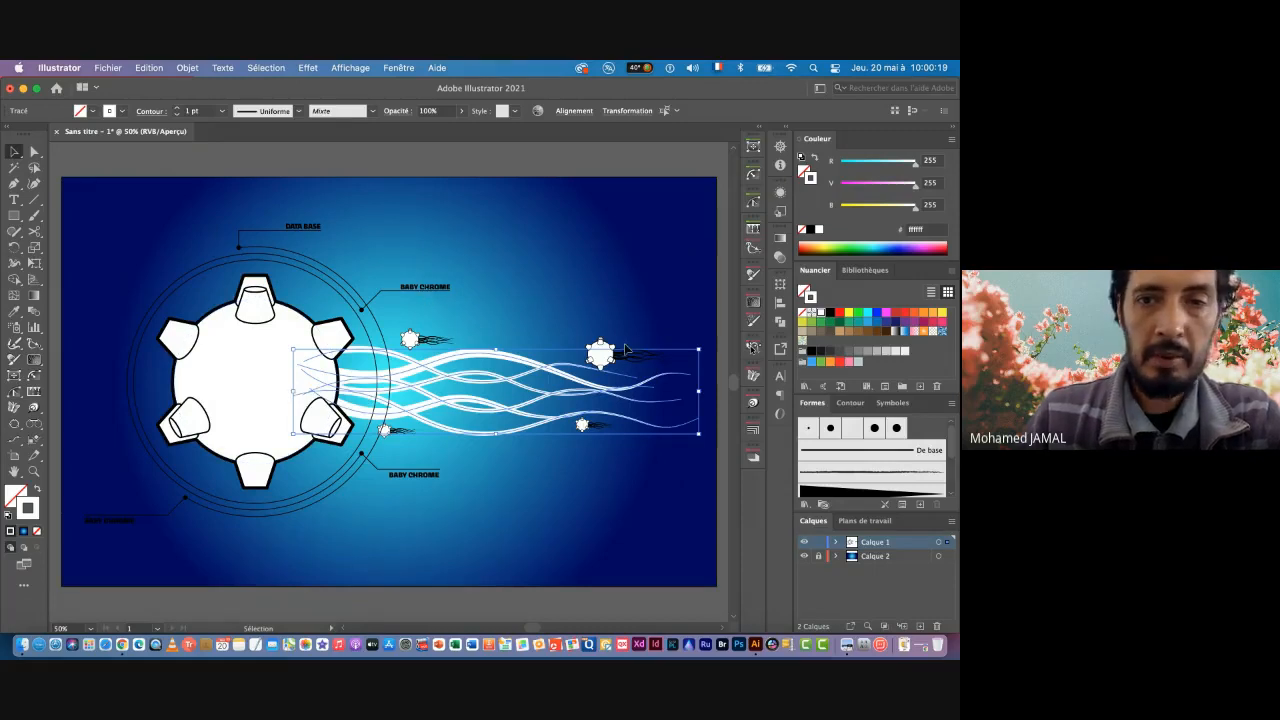
Step: Undo the colour changes on the large gear's hair strokes and clear the selection
drag(603, 364, 428, 351)
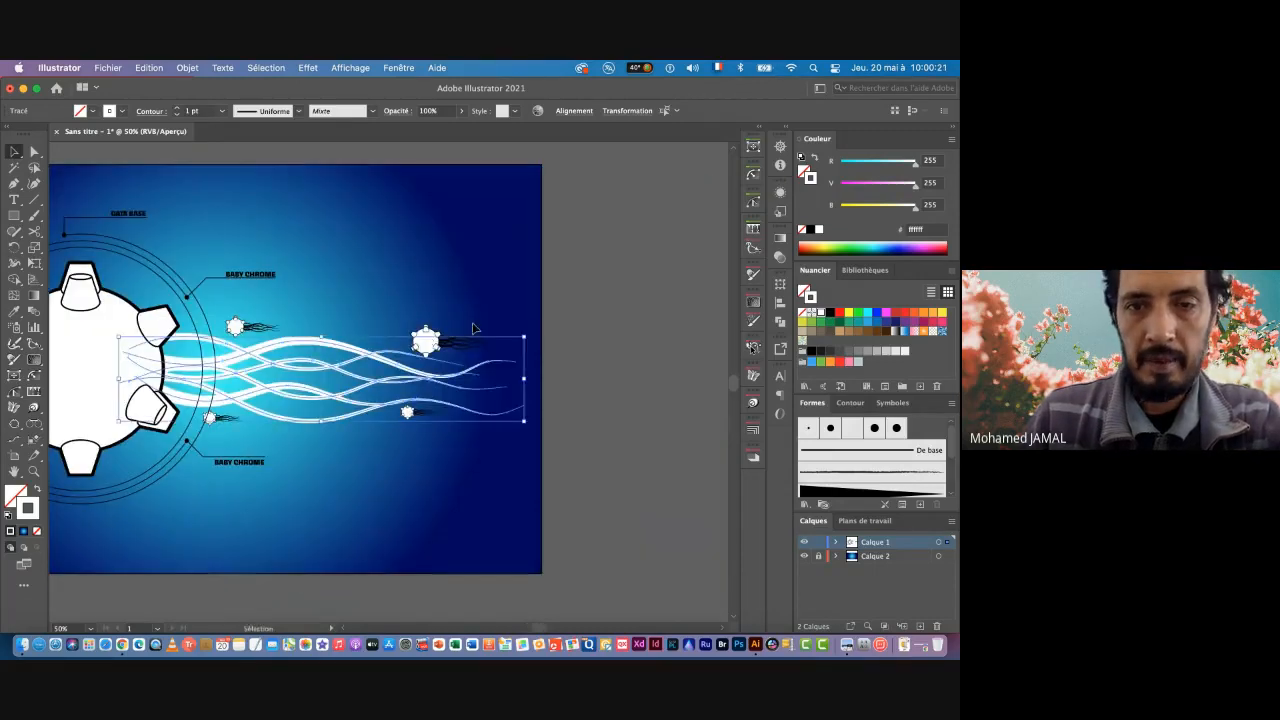
click(424, 353)
click(514, 318)
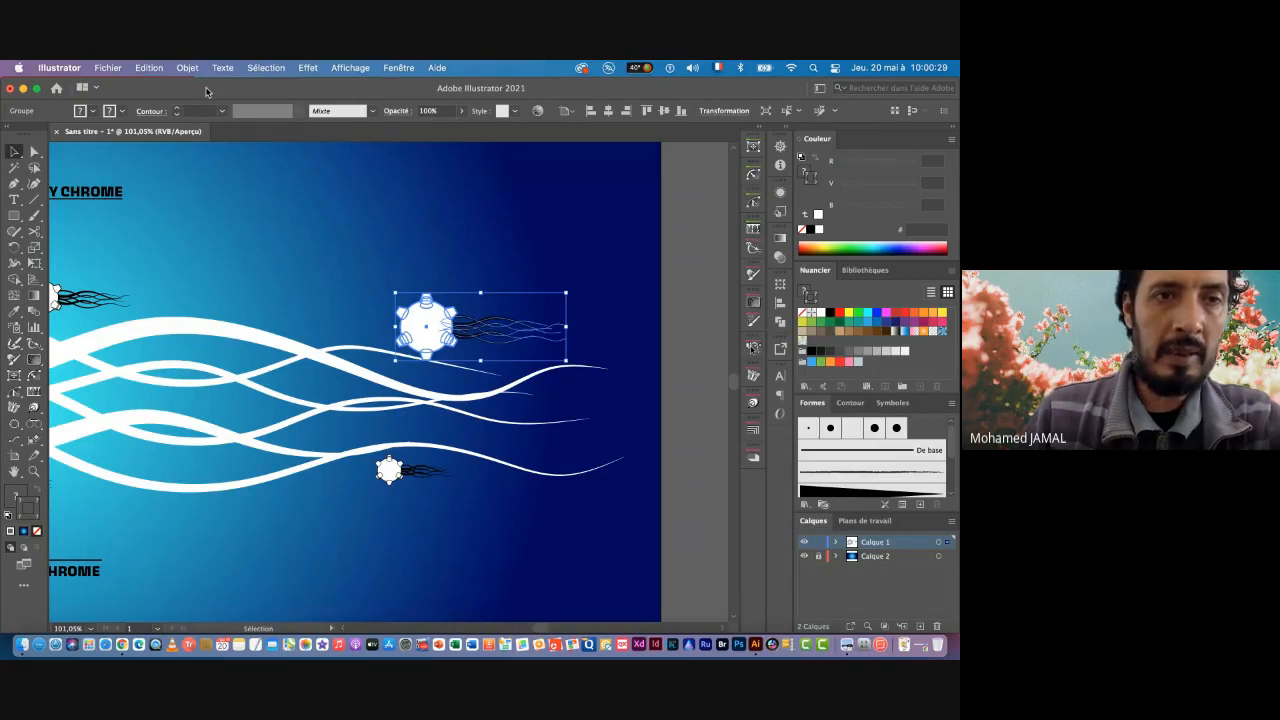
key(super+z)
key(super+z)
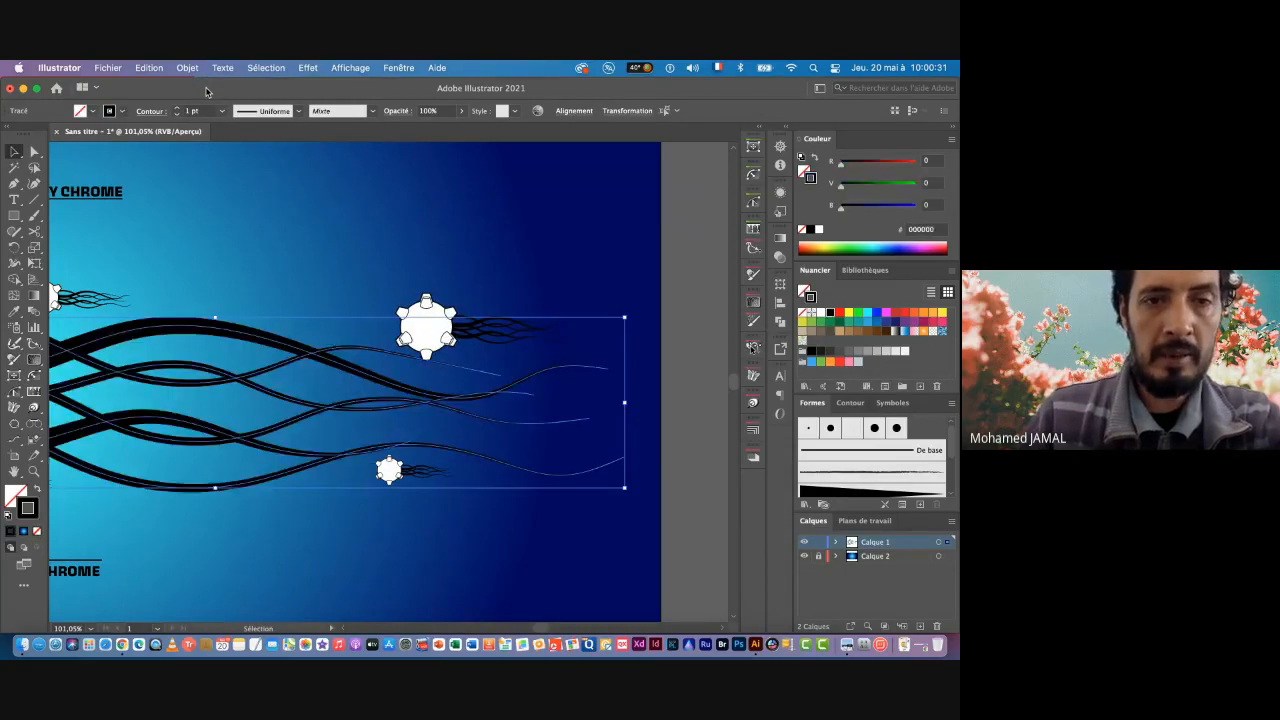
click(289, 268)
Step: Select all black-stroked paths with the Magic Wand matching only stroke colour at tolerance 4, and make their strokes white
drag(330, 323, 407, 320)
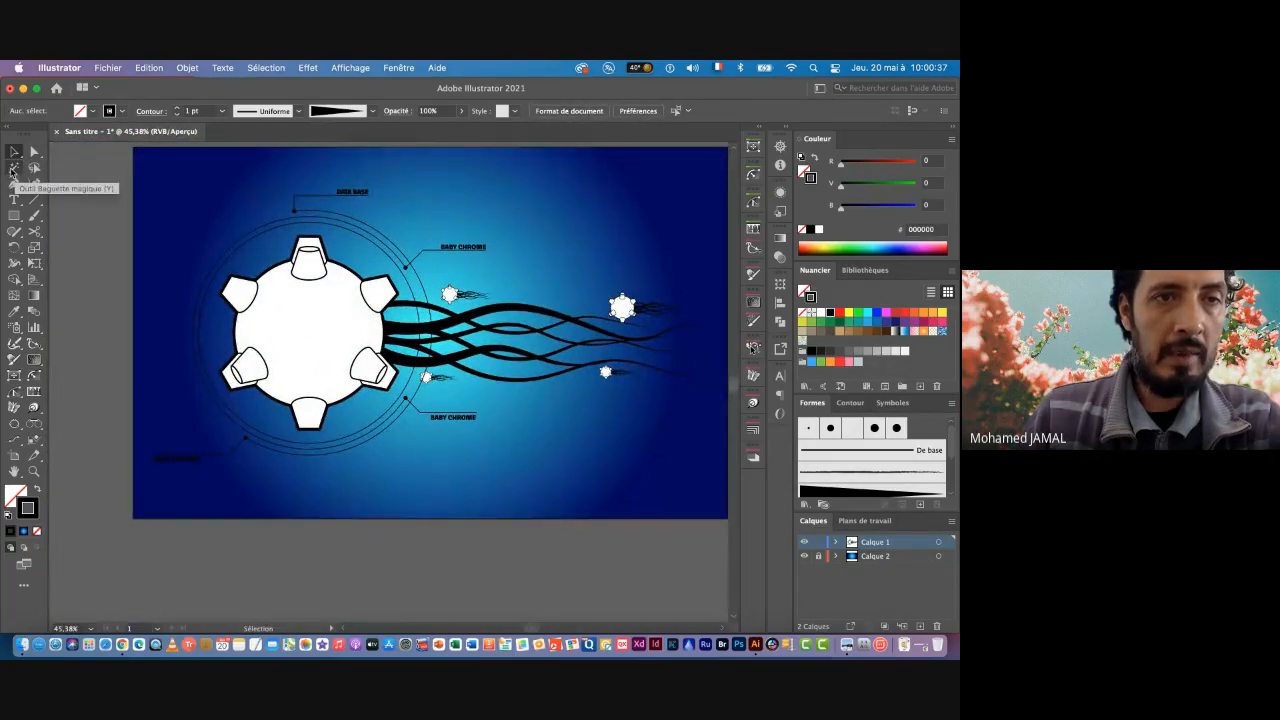
double_click(14, 170)
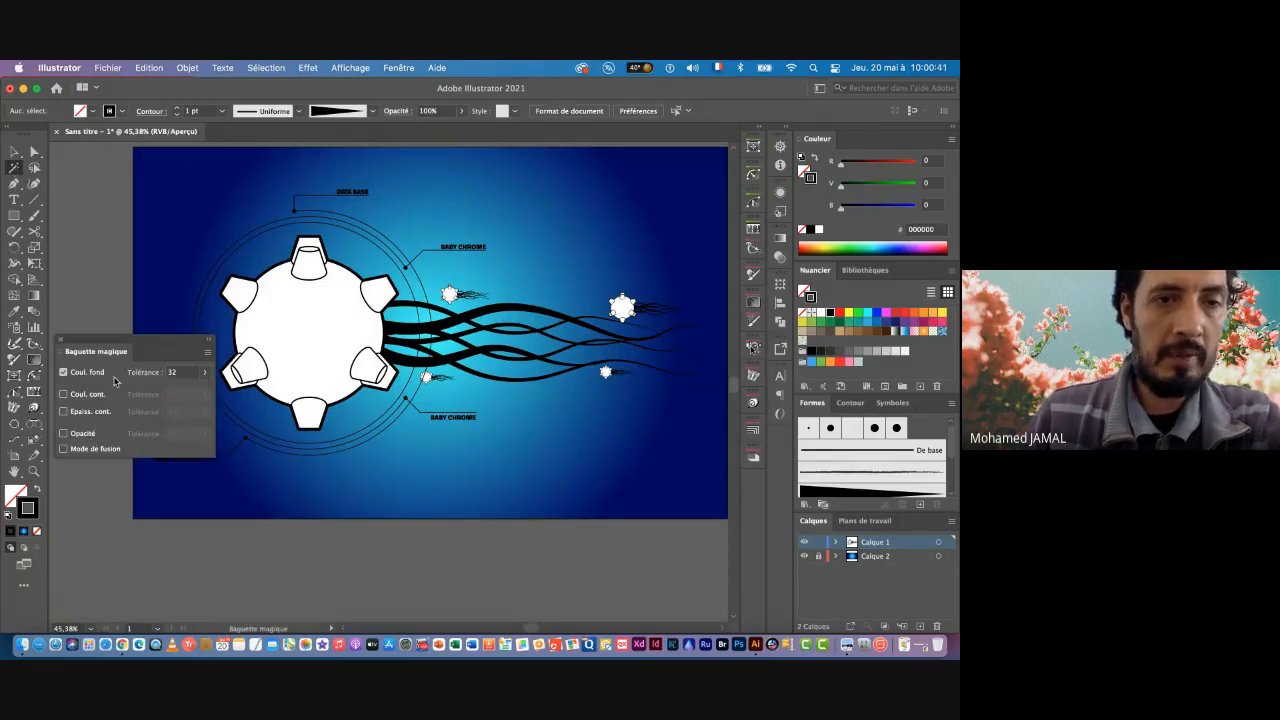
click(64, 372)
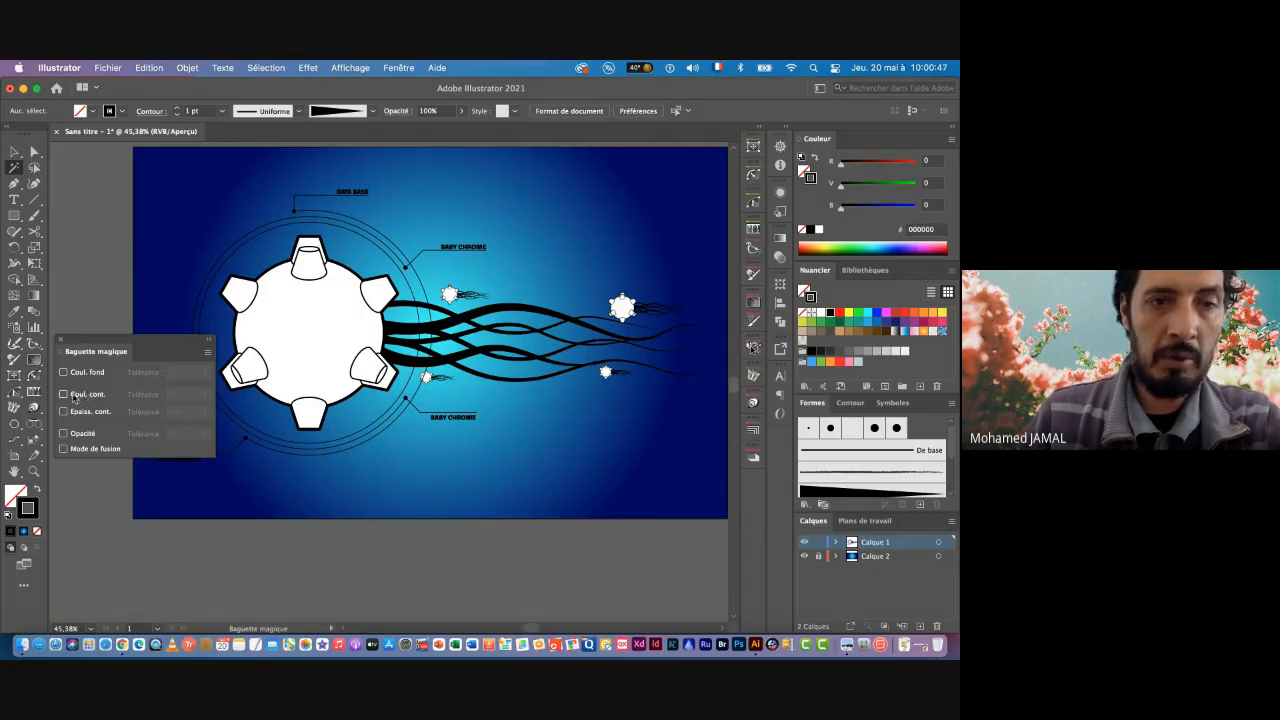
click(79, 395)
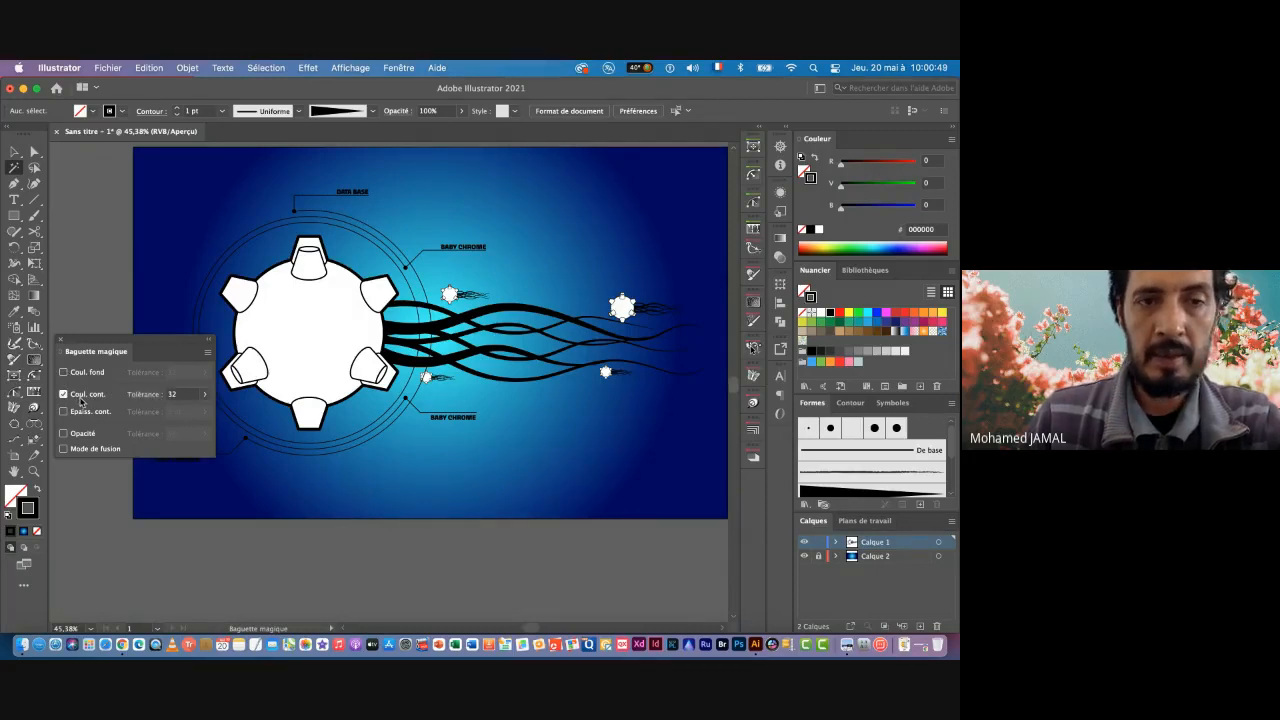
click(176, 396)
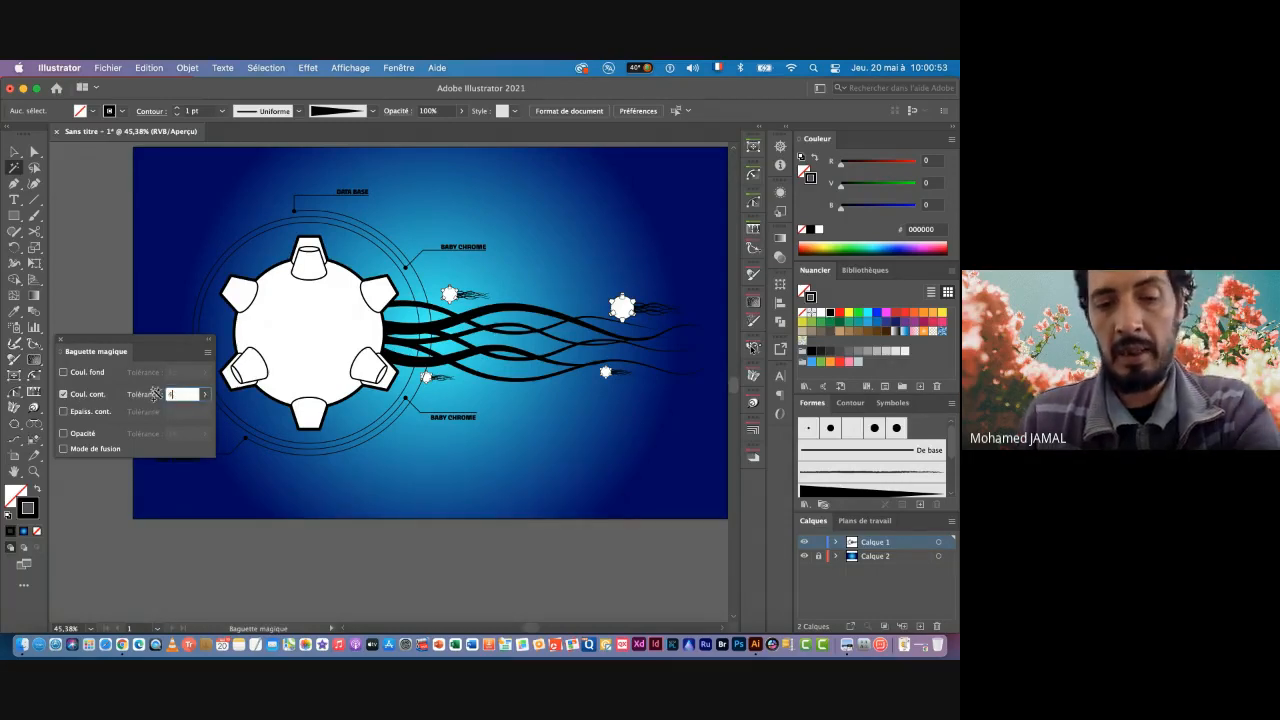
text(4)
key(Return)
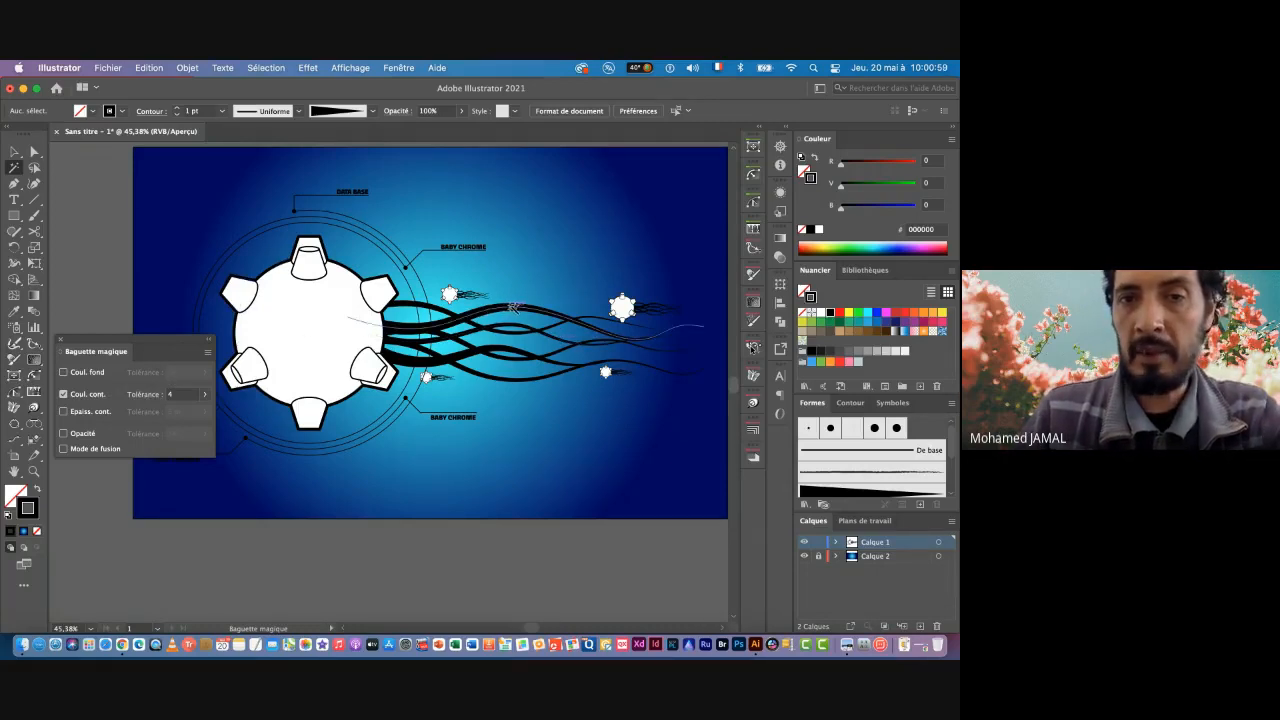
click(512, 306)
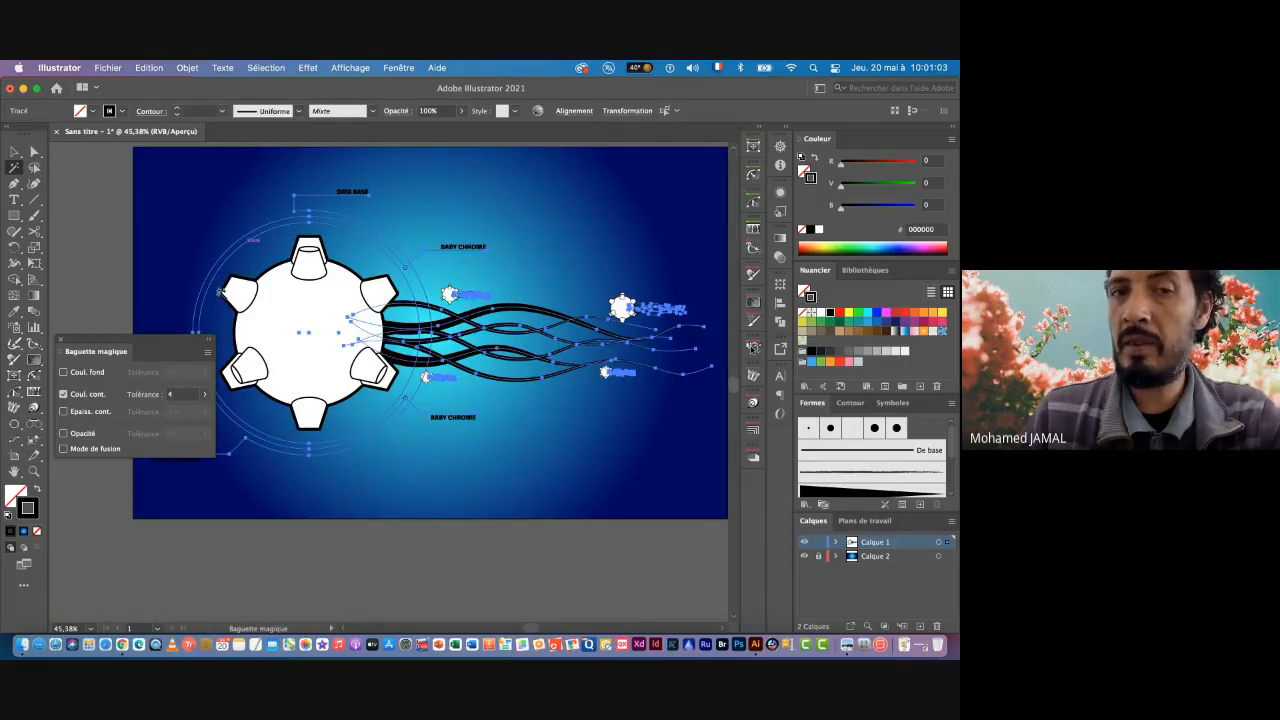
click(820, 314)
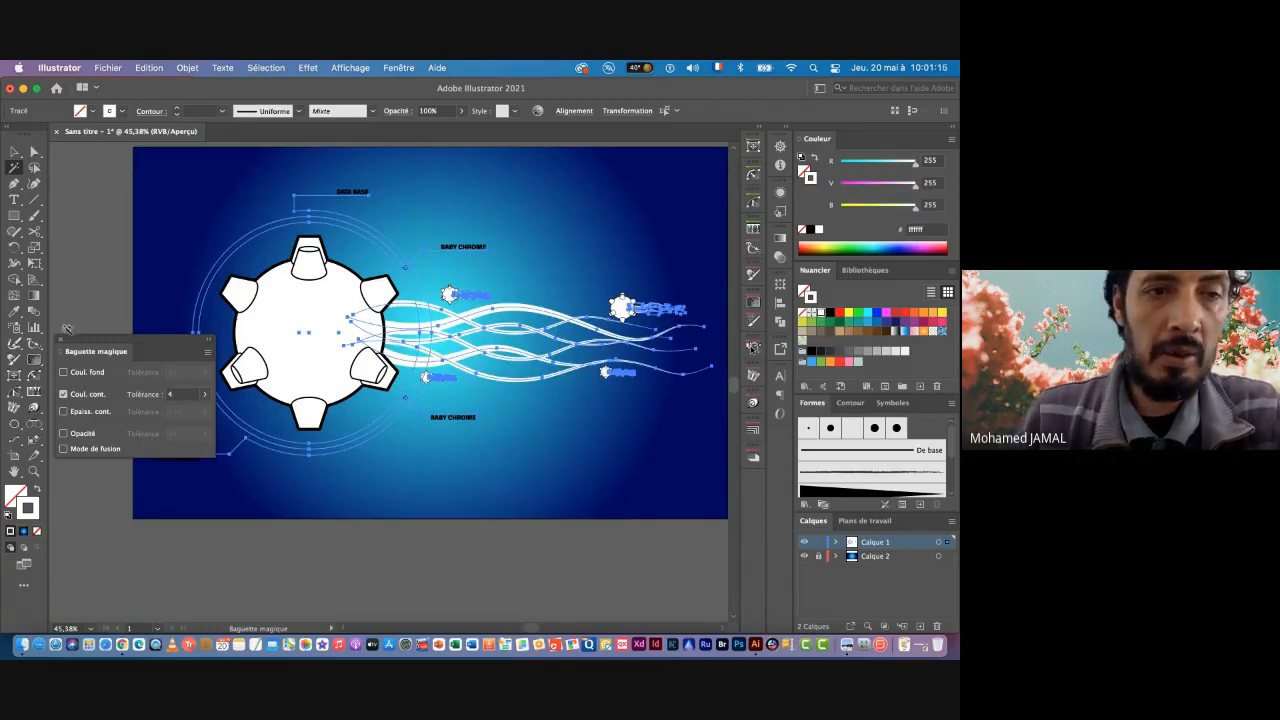
Step: Select all white-filled gear shapes with the Magic Wand matching only fill colour at tolerance 4, and fill them cyan (R 0, V 255, B 255)
click(63, 394)
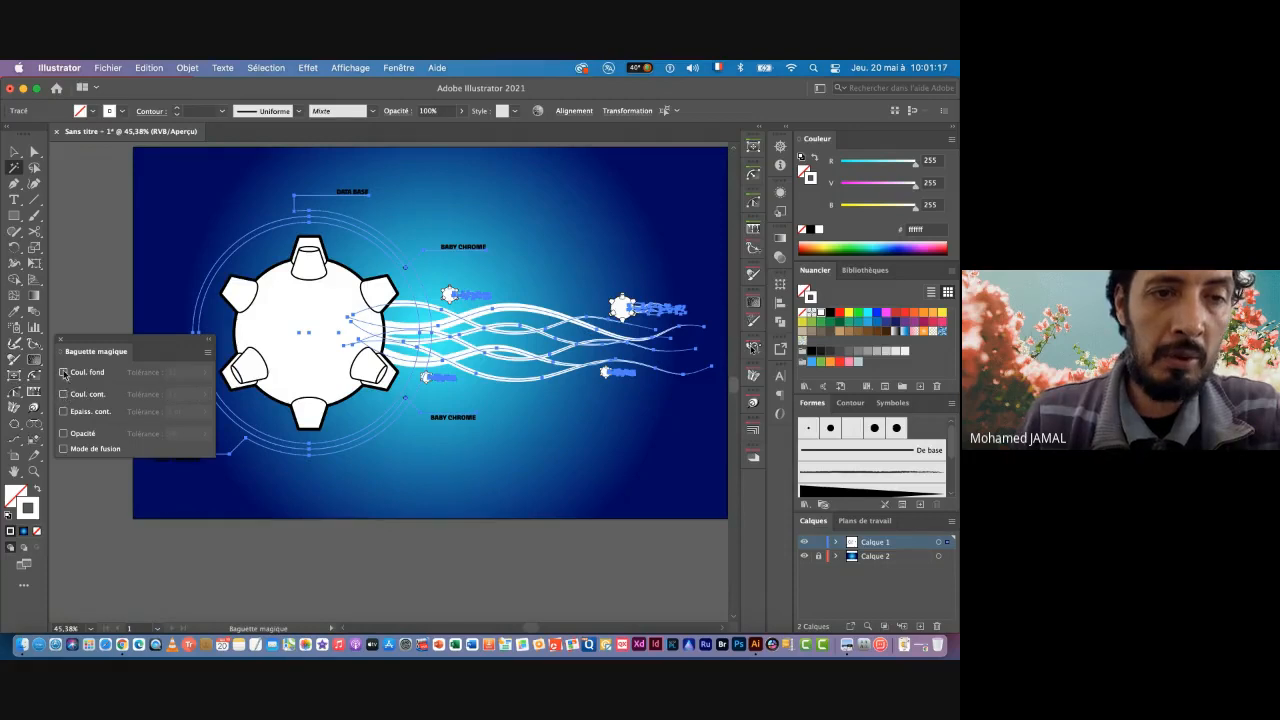
click(63, 372)
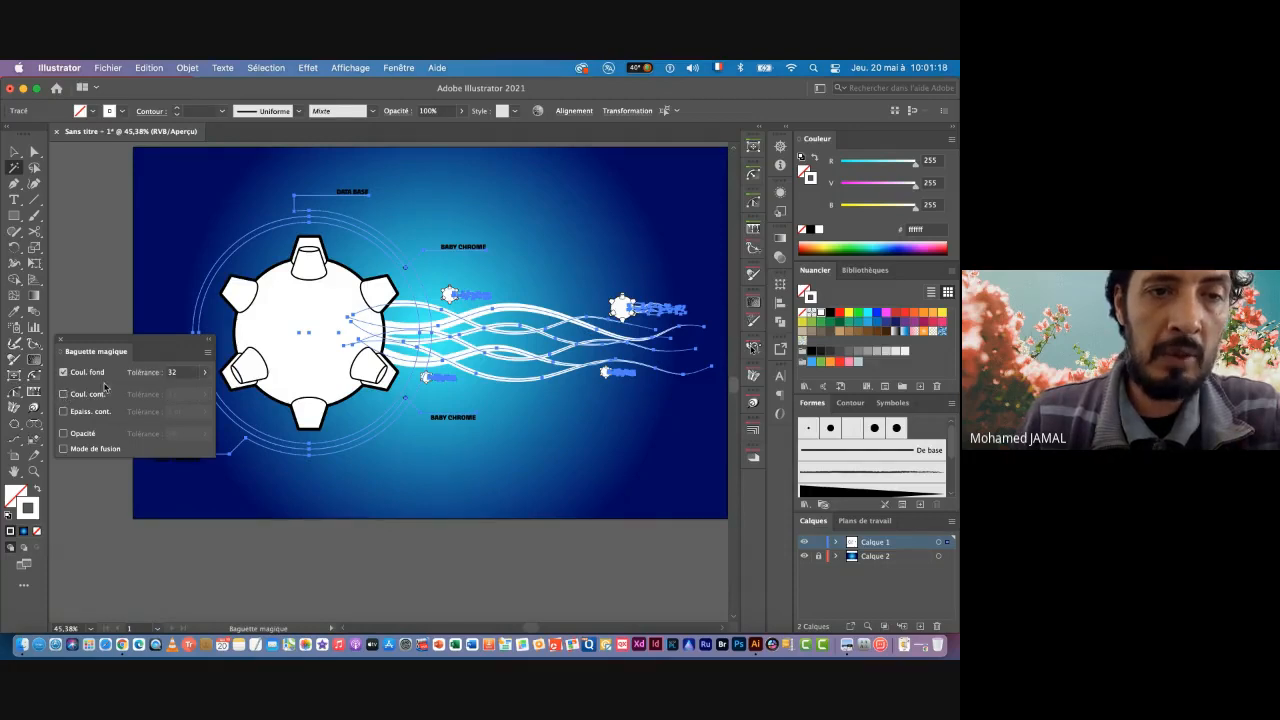
click(180, 372)
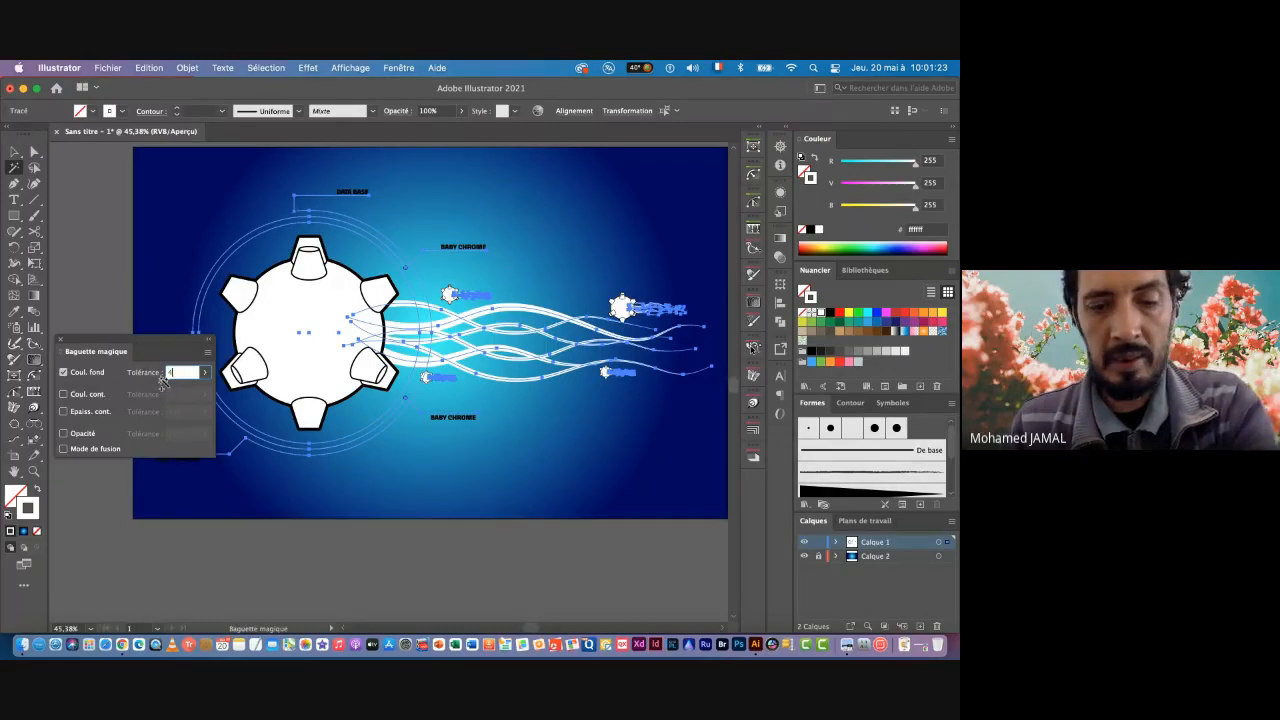
text(4)
key(Return)
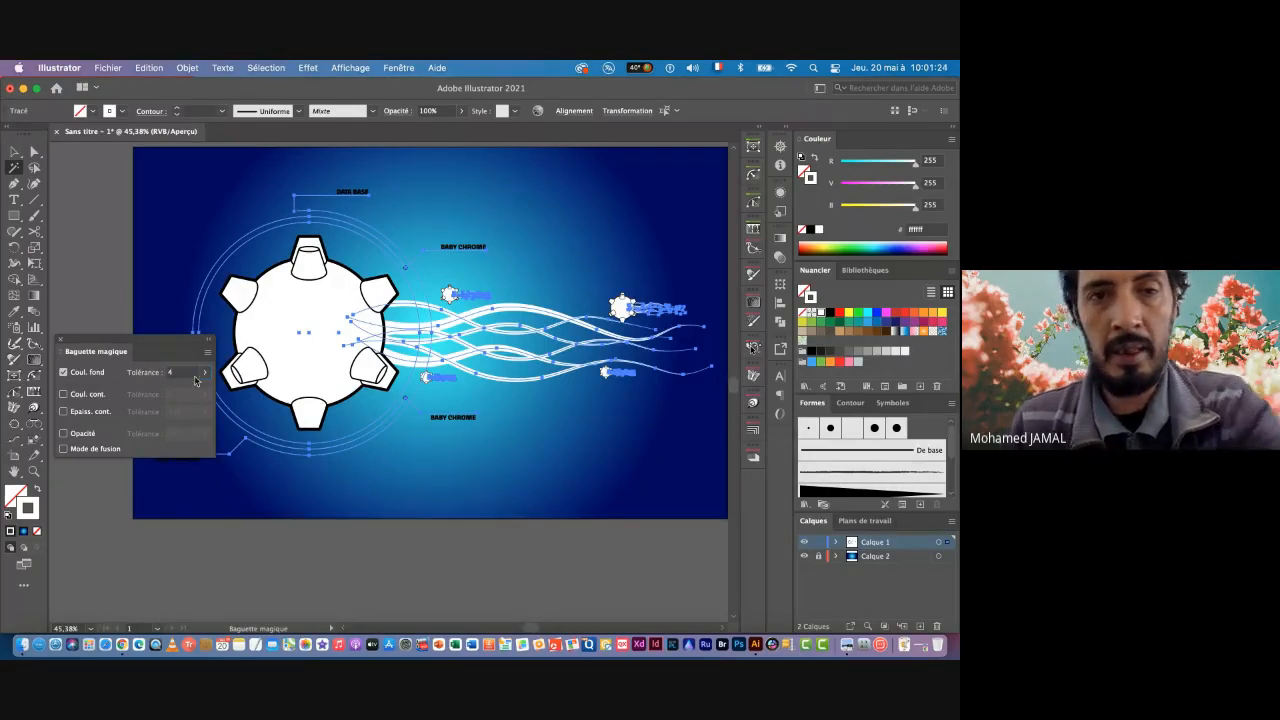
click(307, 303)
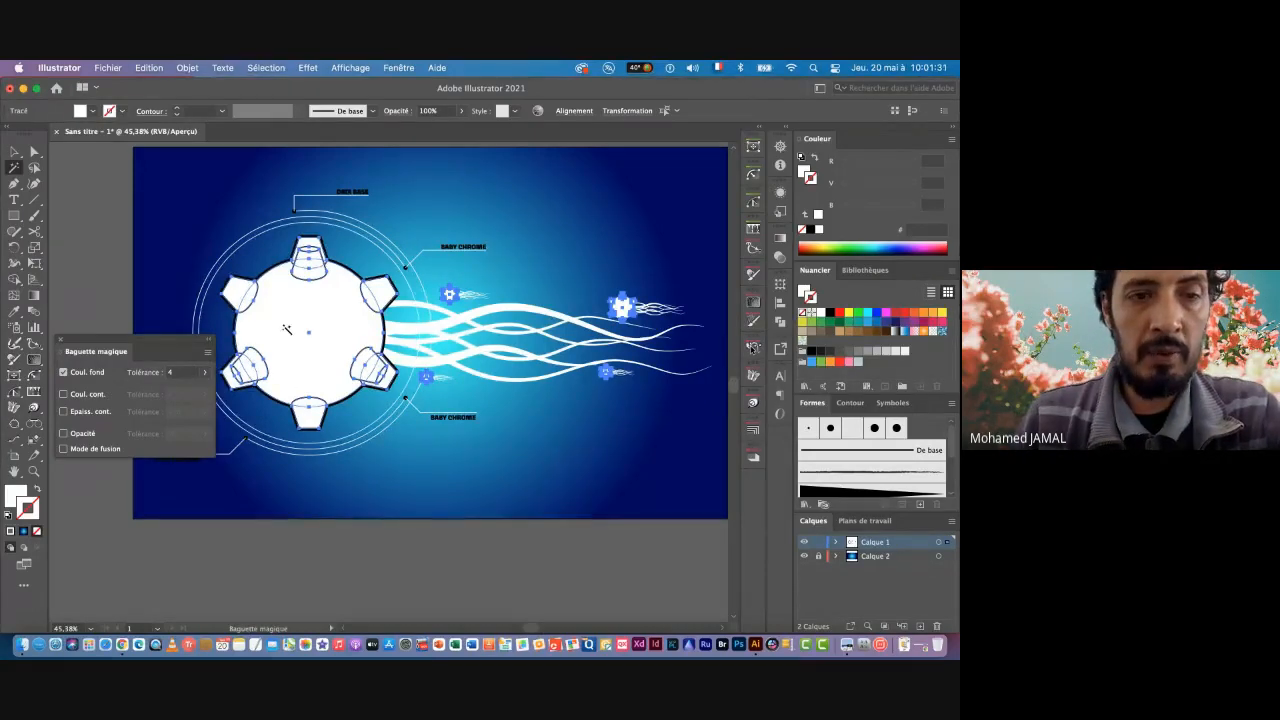
click(15, 497)
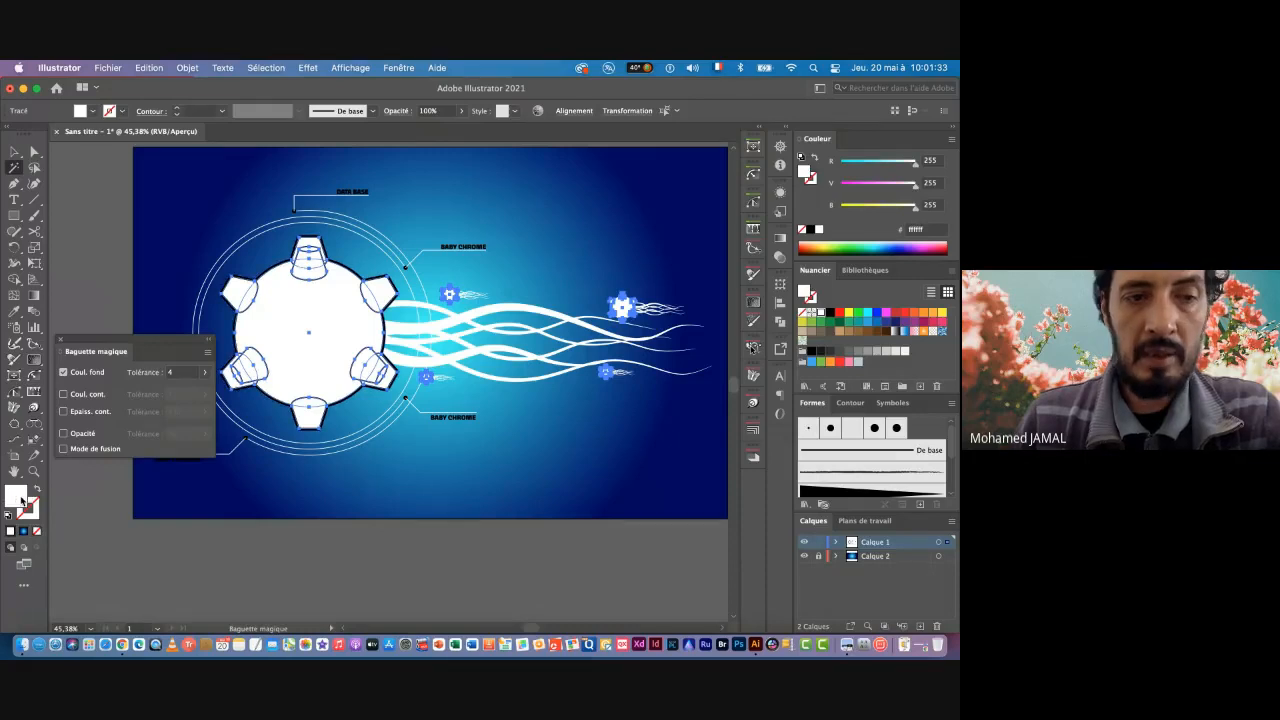
click(868, 315)
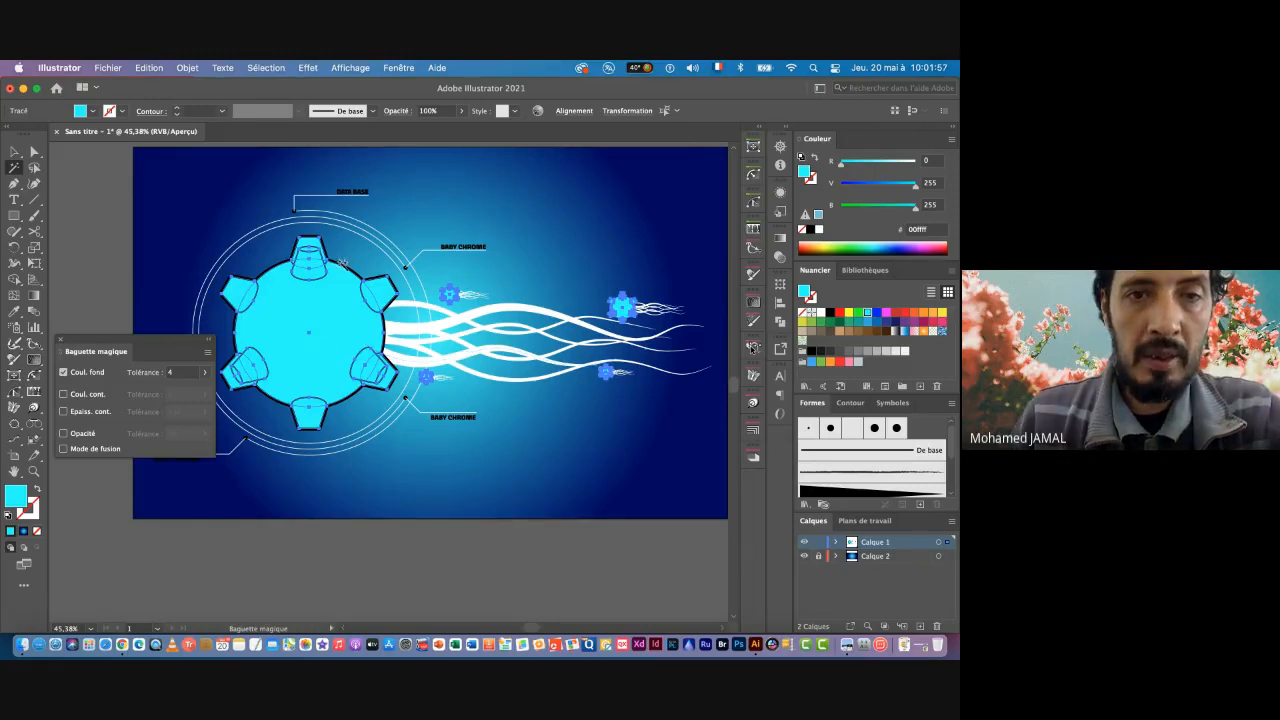
Step: Select all black-filled outlines and leader dots by fill colour, and apply the background's blue radial gradient to them with the Eyedropper
key(super+space)
drag(341, 262, 448, 262)
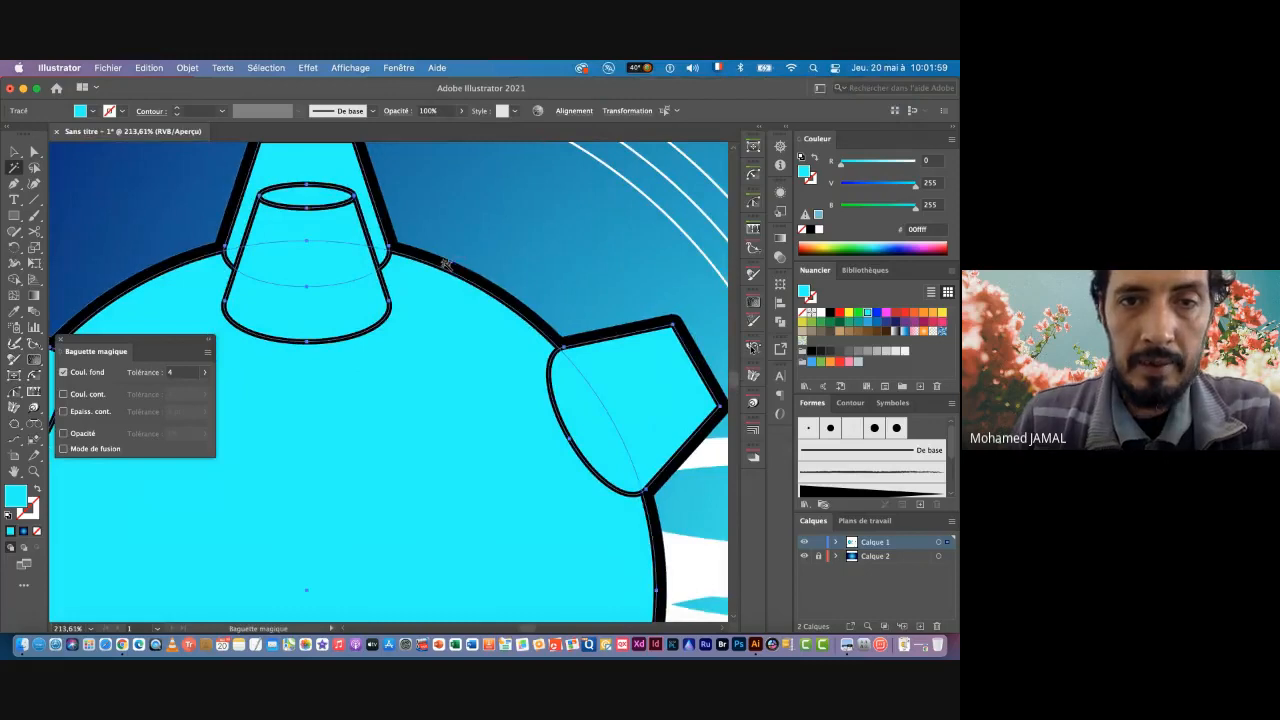
click(448, 262)
scroll(389, 292, down, 5)
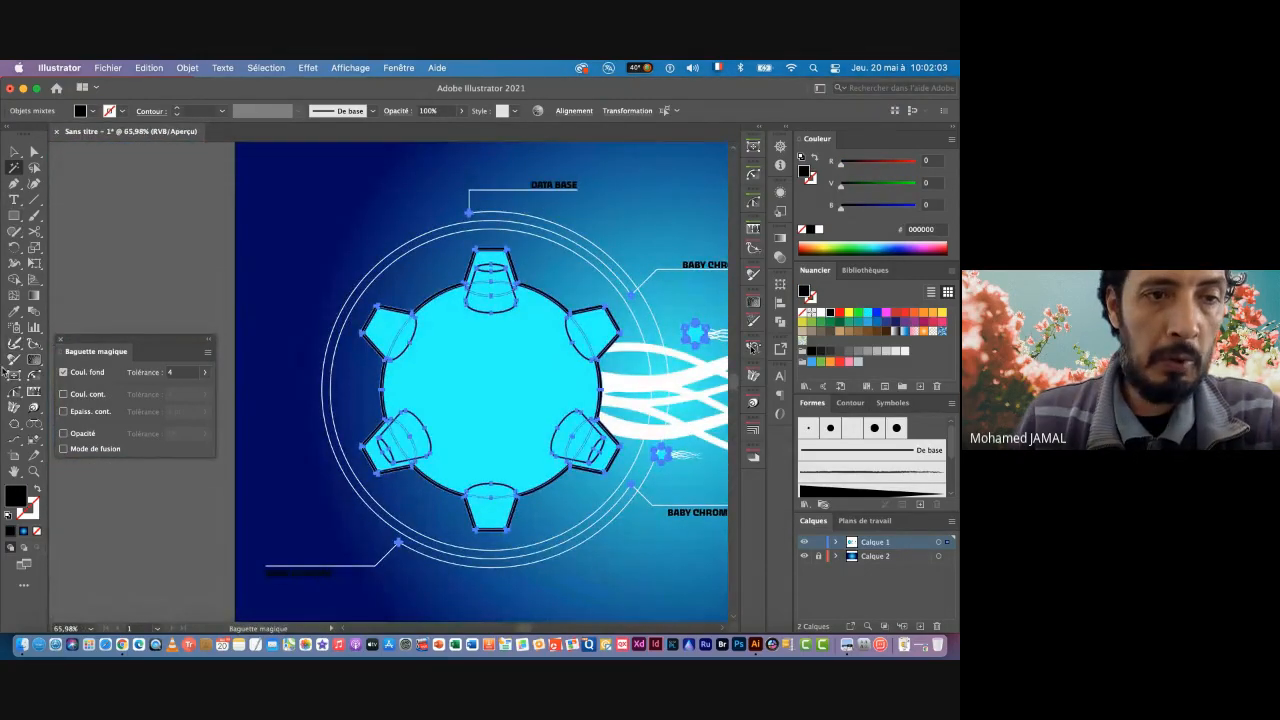
click(12, 312)
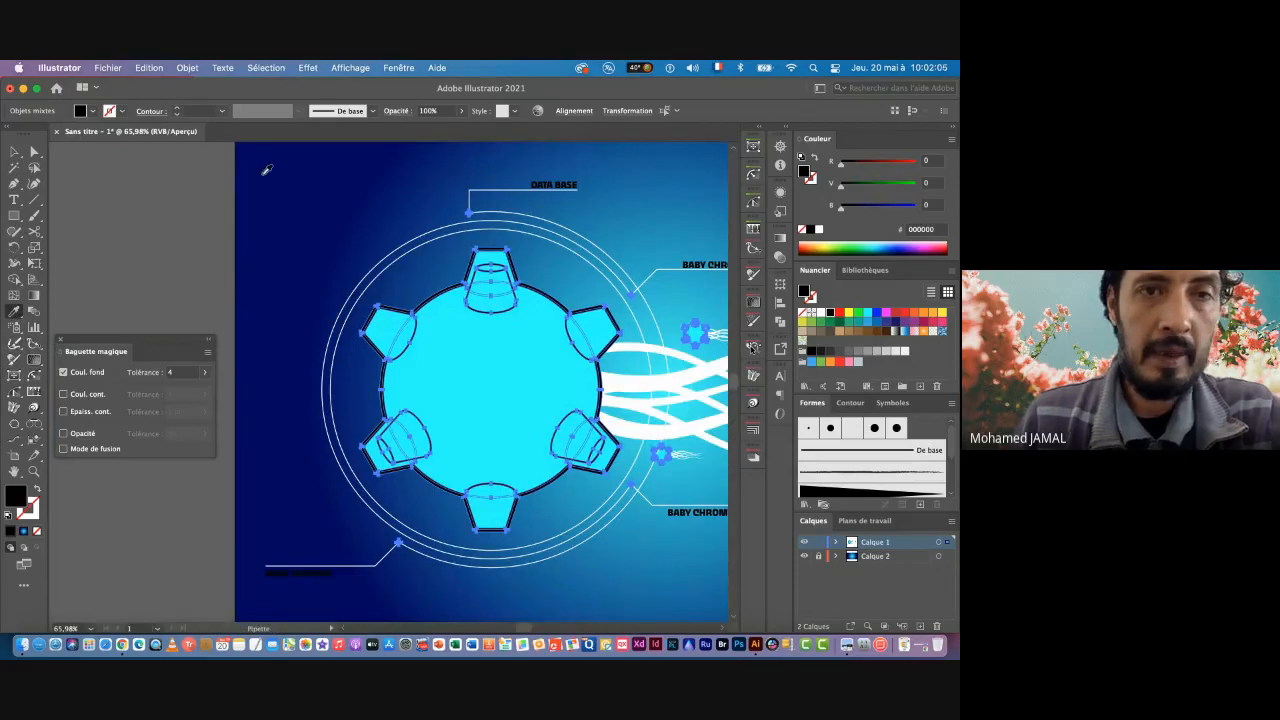
drag(302, 189, 331, 277)
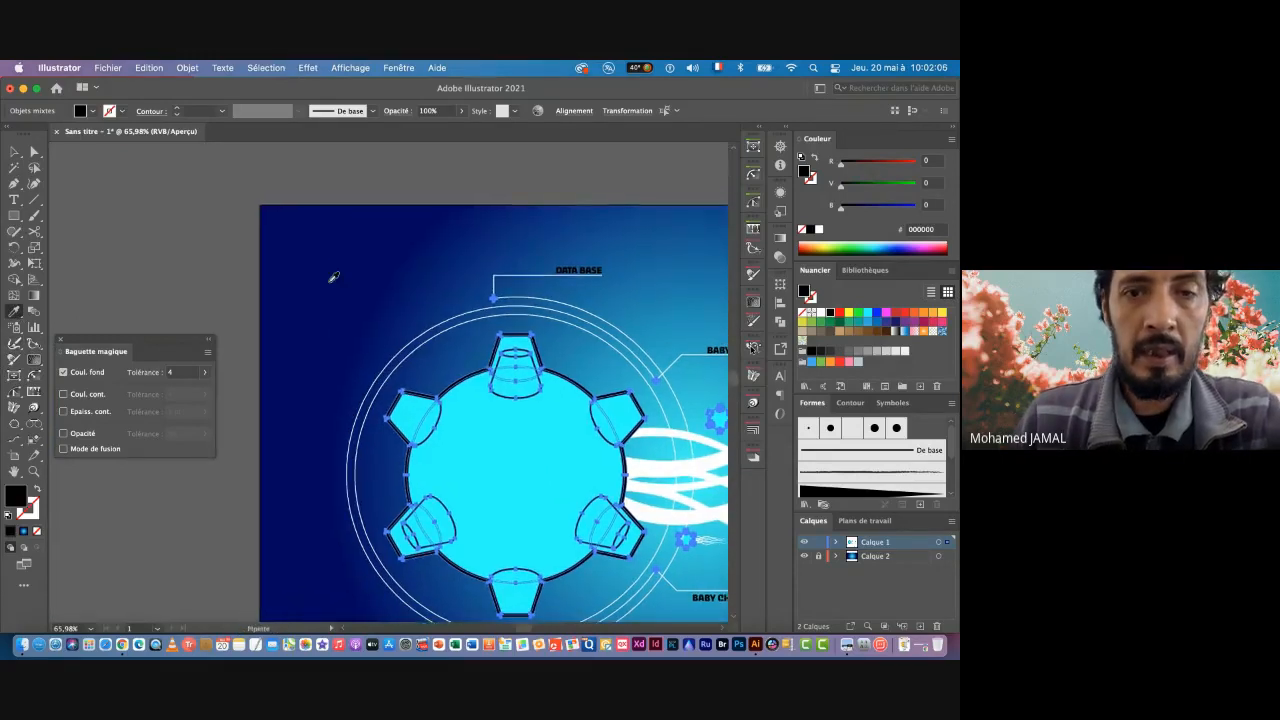
click(272, 206)
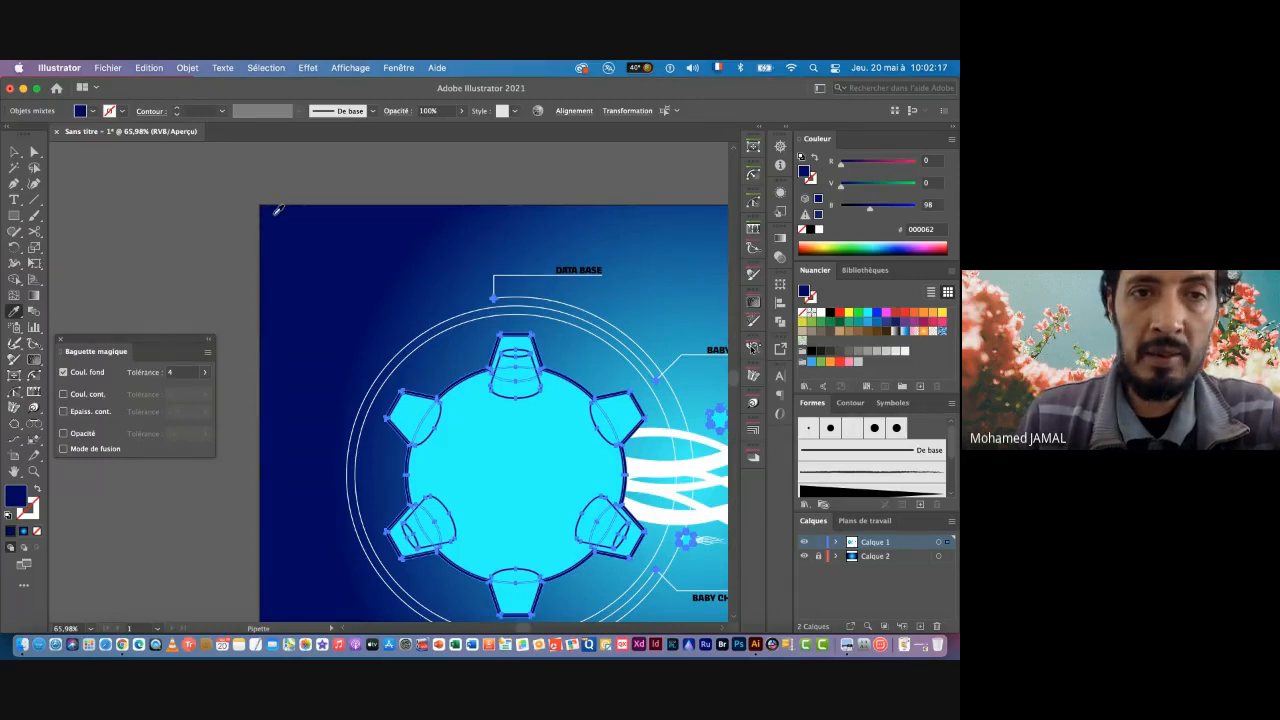
click(279, 210)
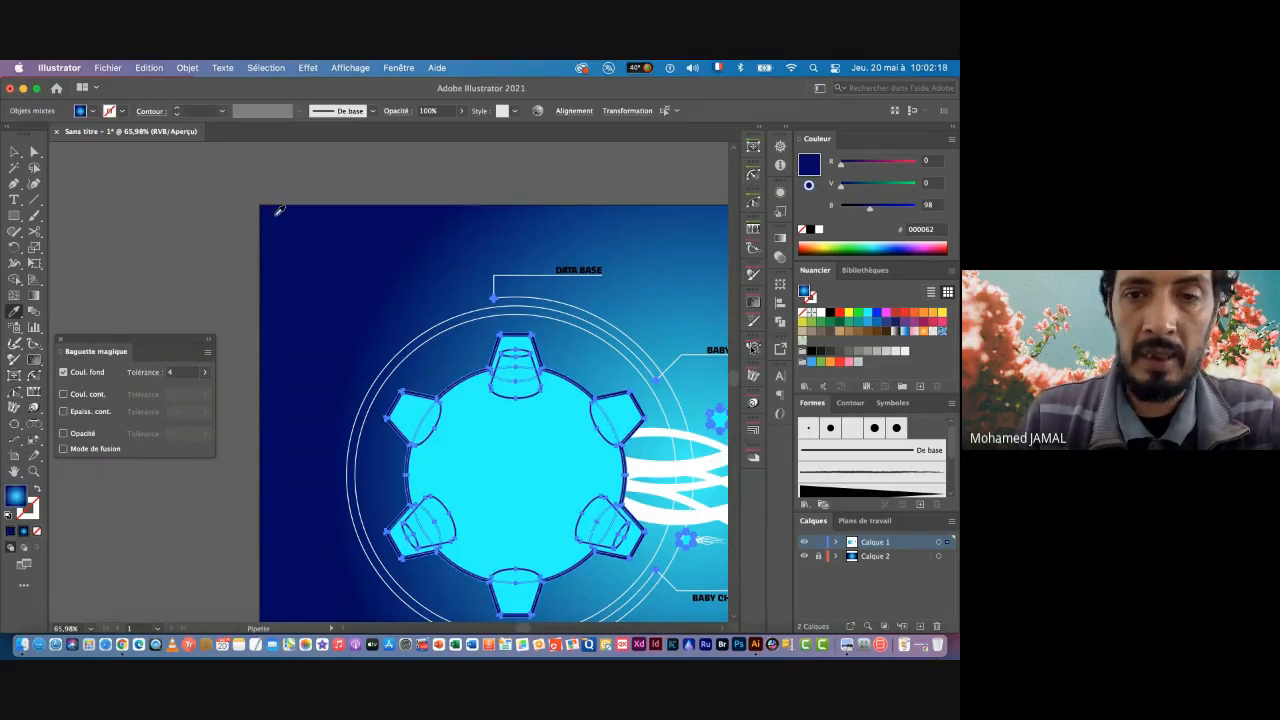
Step: Select the DATA BASE and BABY CHROME text labels around the large gear and fill them cyan (R 0, V 255, B 255)
click(14, 152)
scroll(548, 362, right, 5)
scroll(548, 362, down, 2)
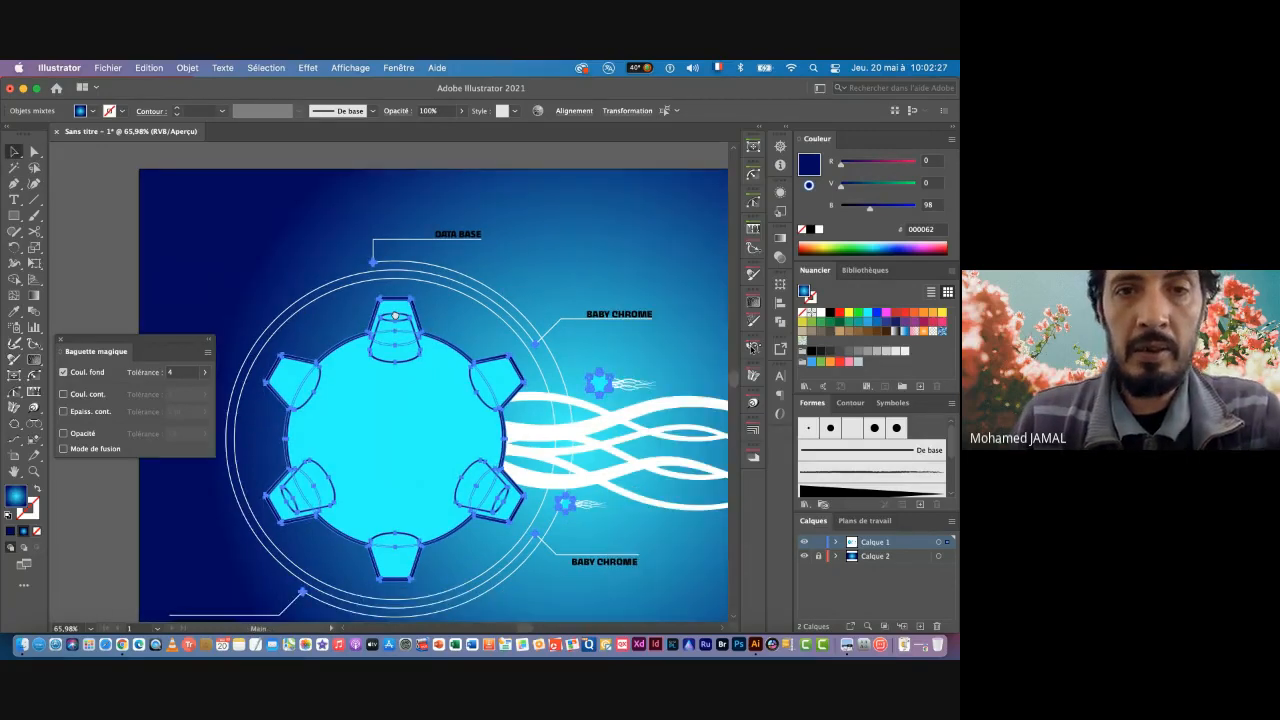
click(432, 224)
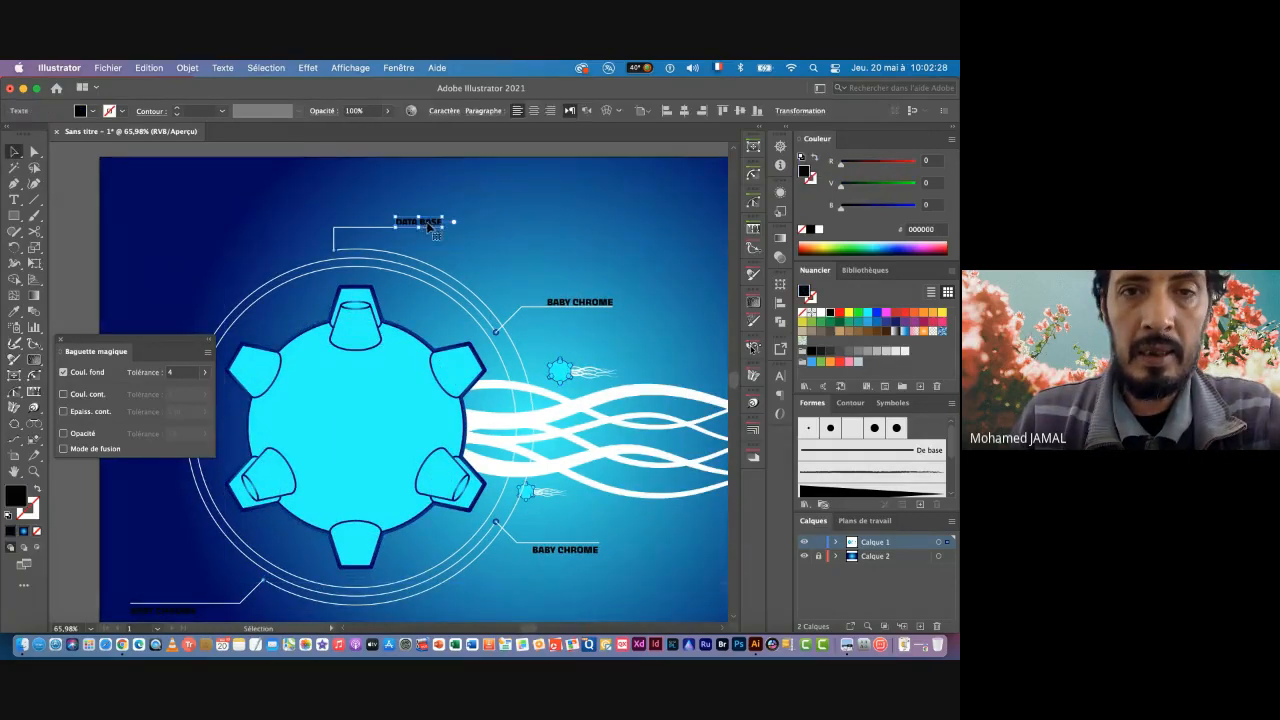
shift+click(586, 303)
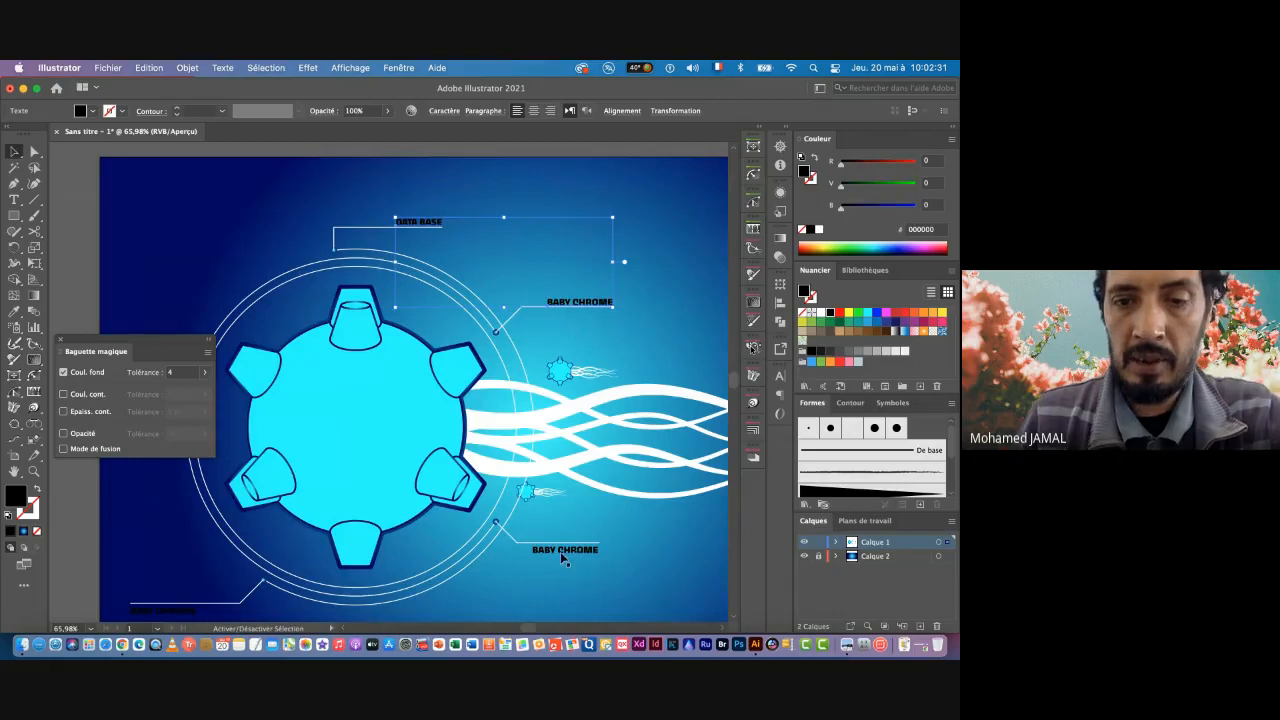
drag(310, 562, 440, 407)
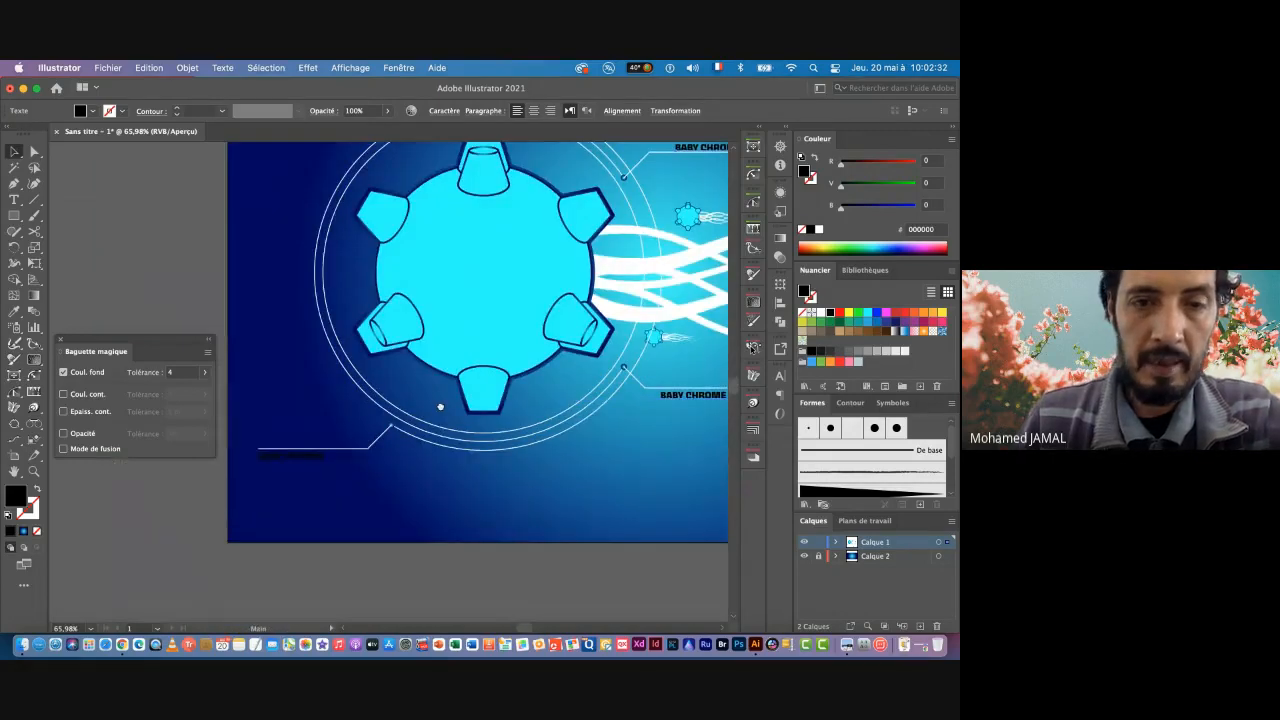
shift+click(303, 459)
drag(529, 349, 419, 436)
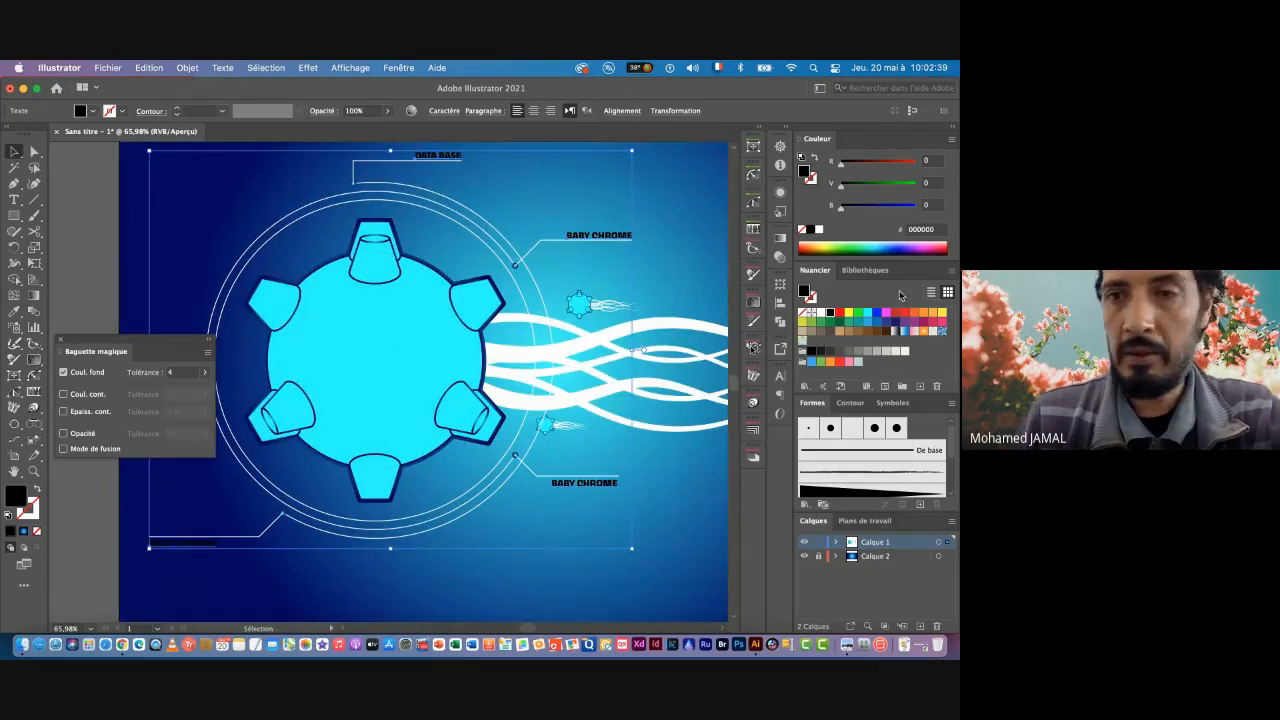
click(869, 314)
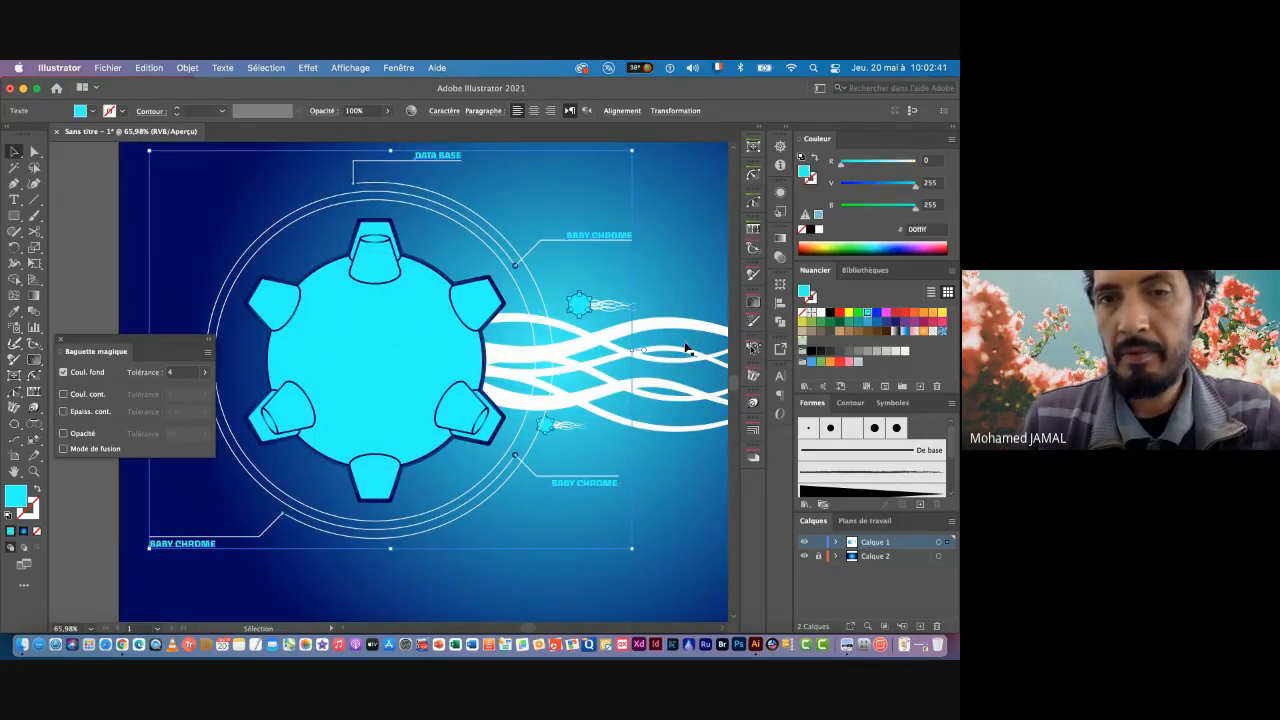
Step: Select all white-stroked paths with the Magic Wand matching only stroke colour at tolerance 4, and make their strokes cyan (R 0, V 255, B 255)
click(451, 570)
key(super+space)
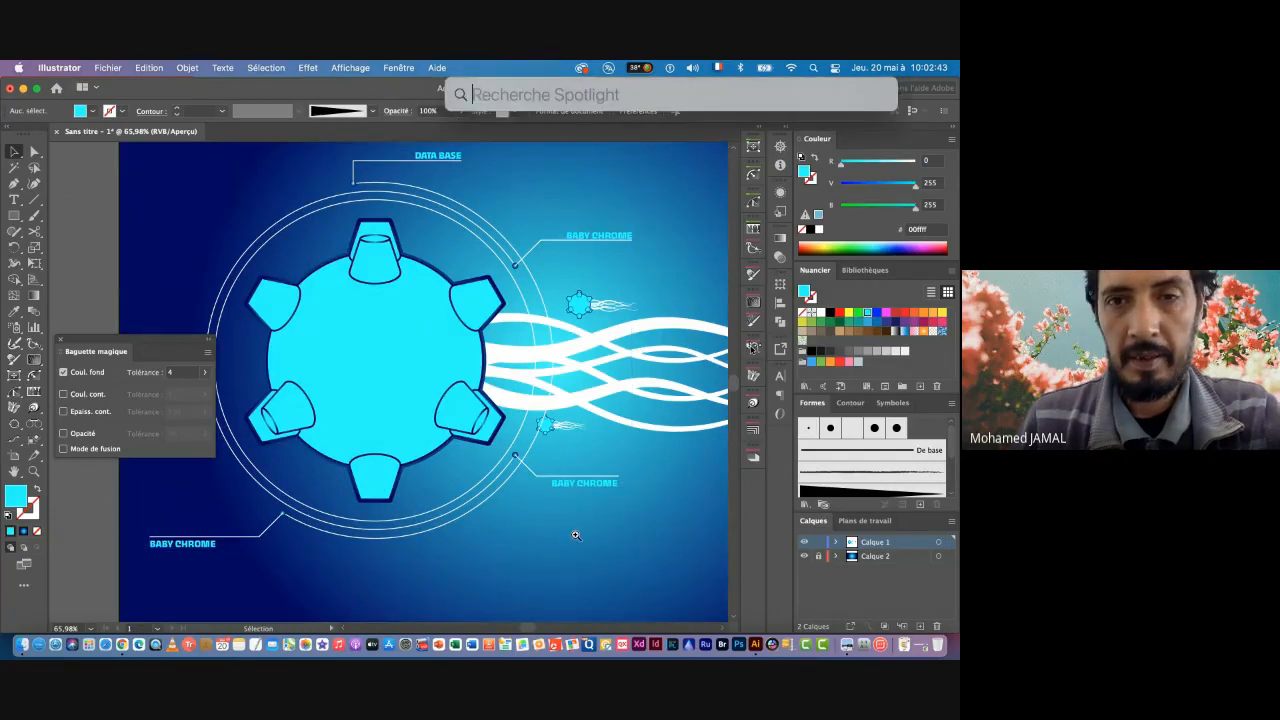
drag(573, 534, 480, 531)
key(super+space)
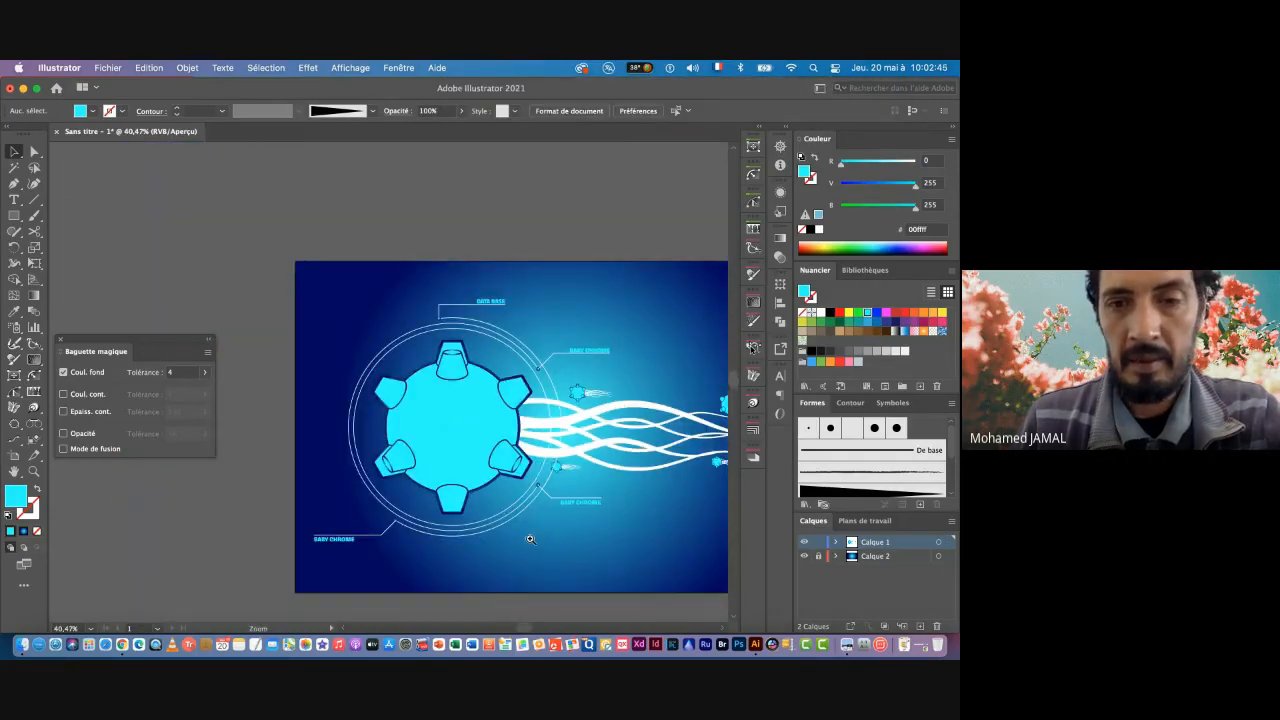
drag(574, 526, 546, 266)
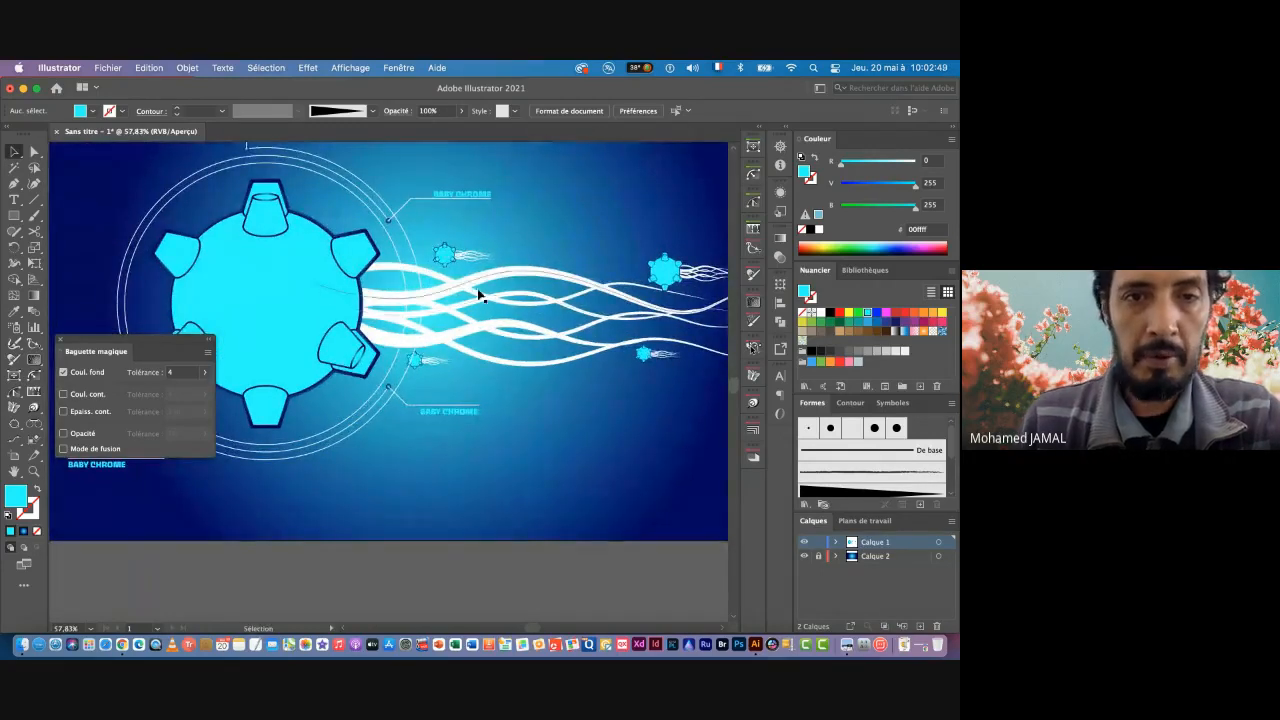
click(14, 167)
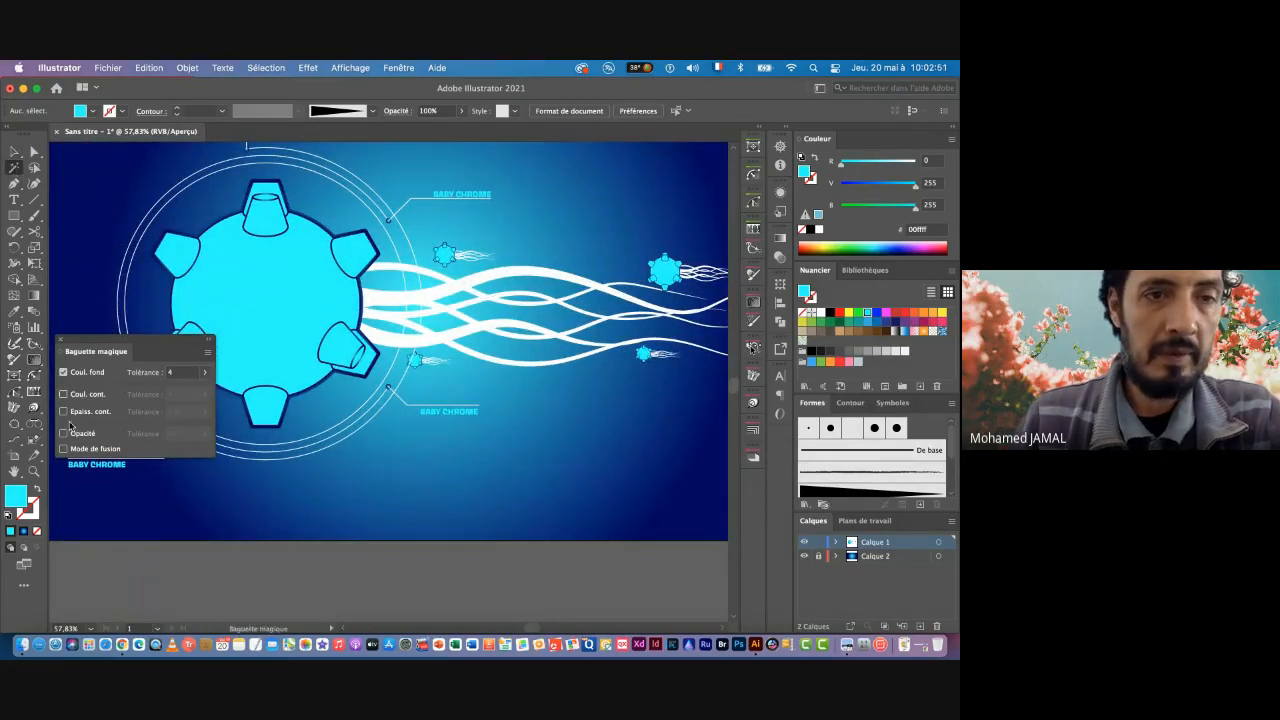
click(63, 372)
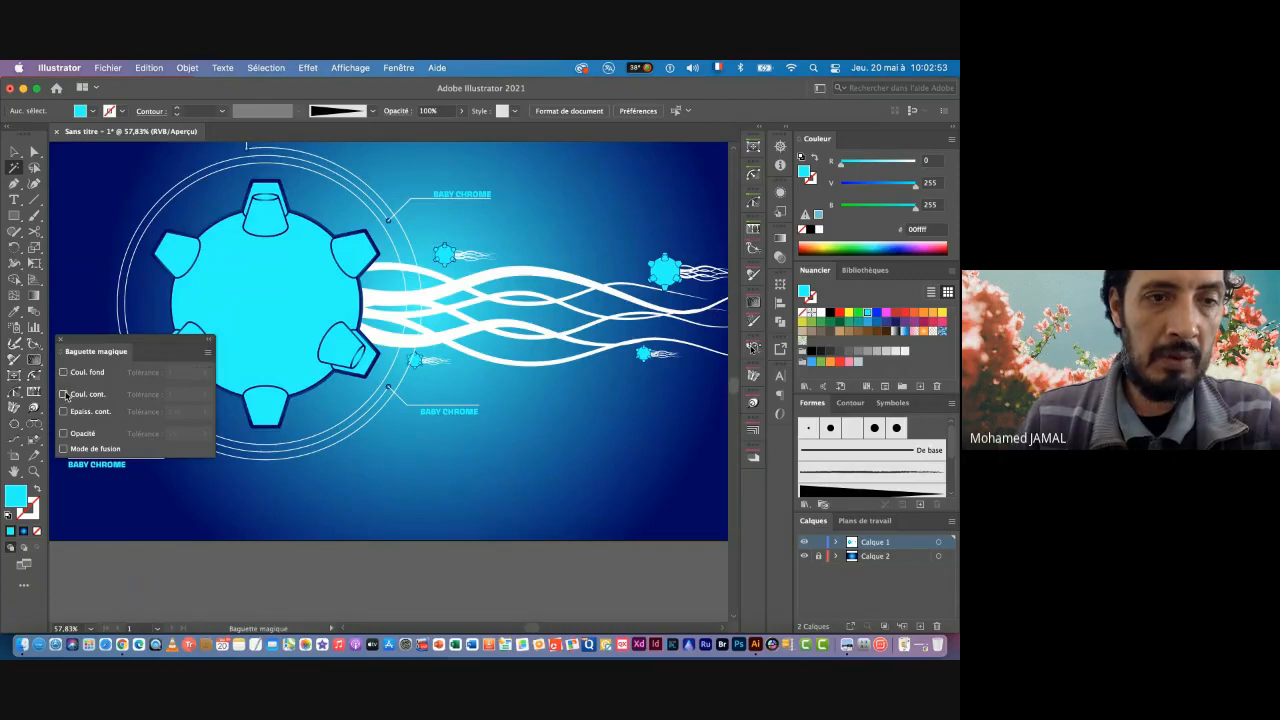
click(78, 396)
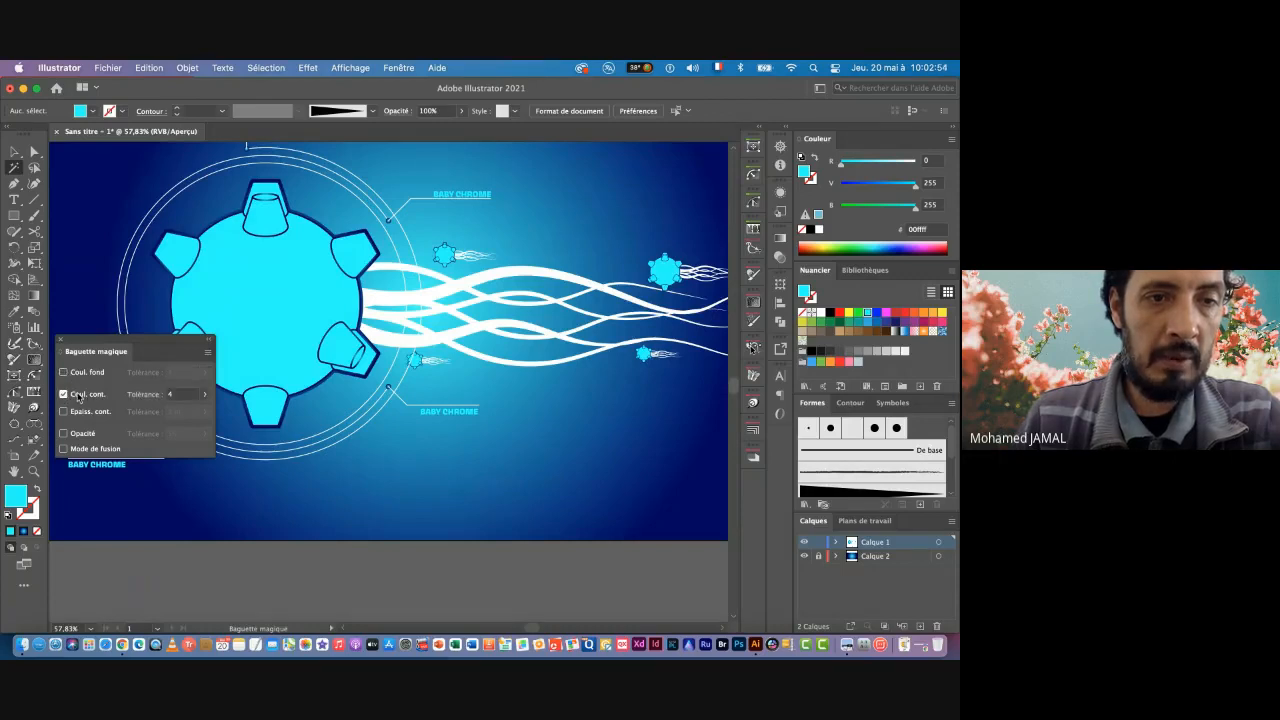
click(560, 276)
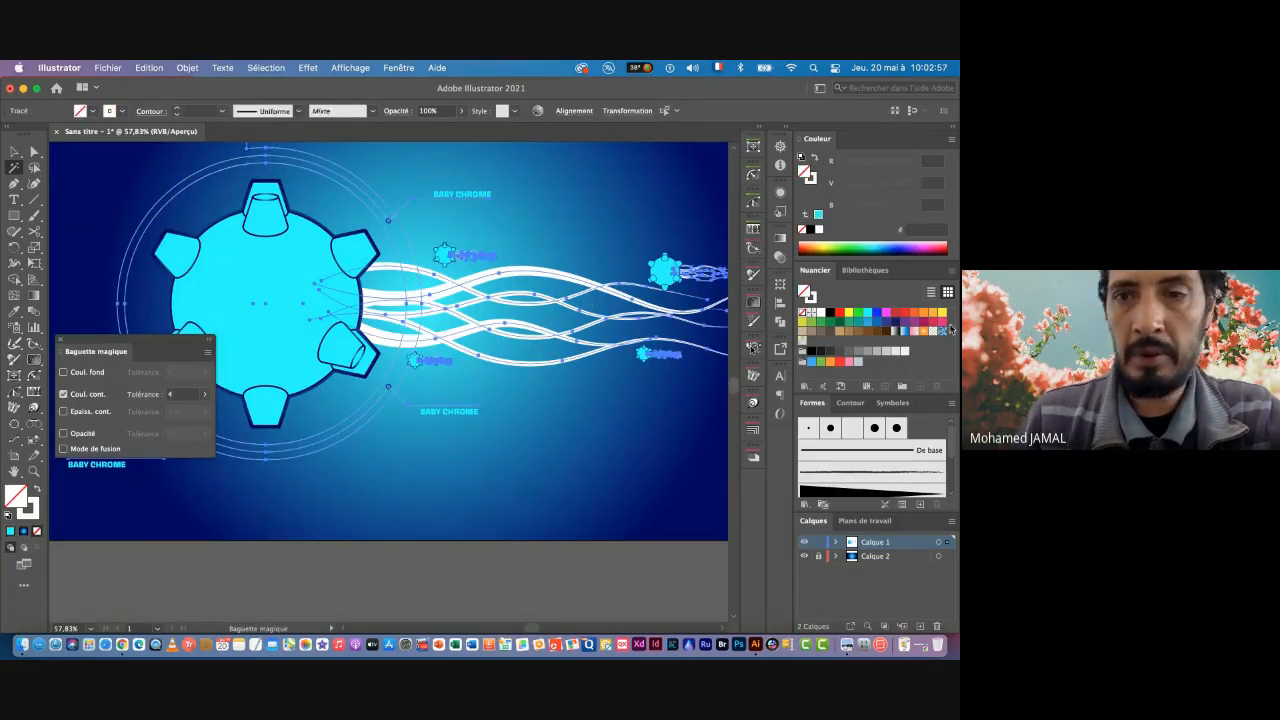
click(812, 296)
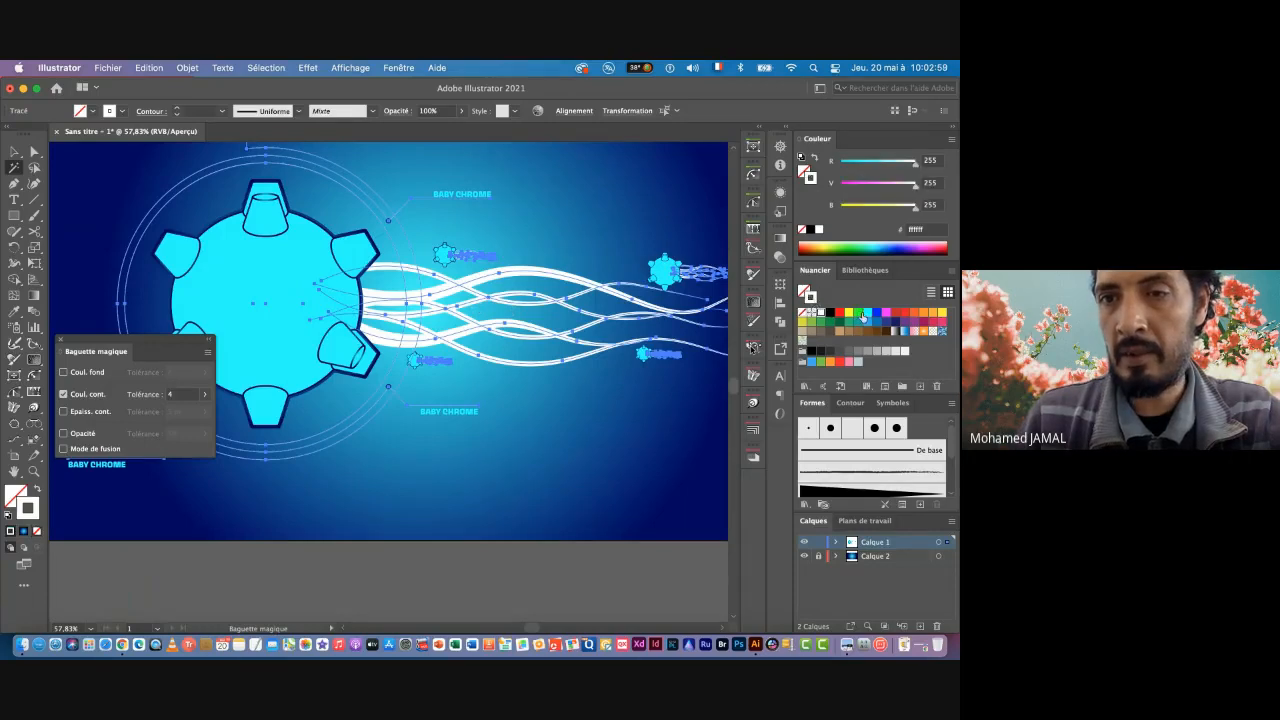
click(867, 314)
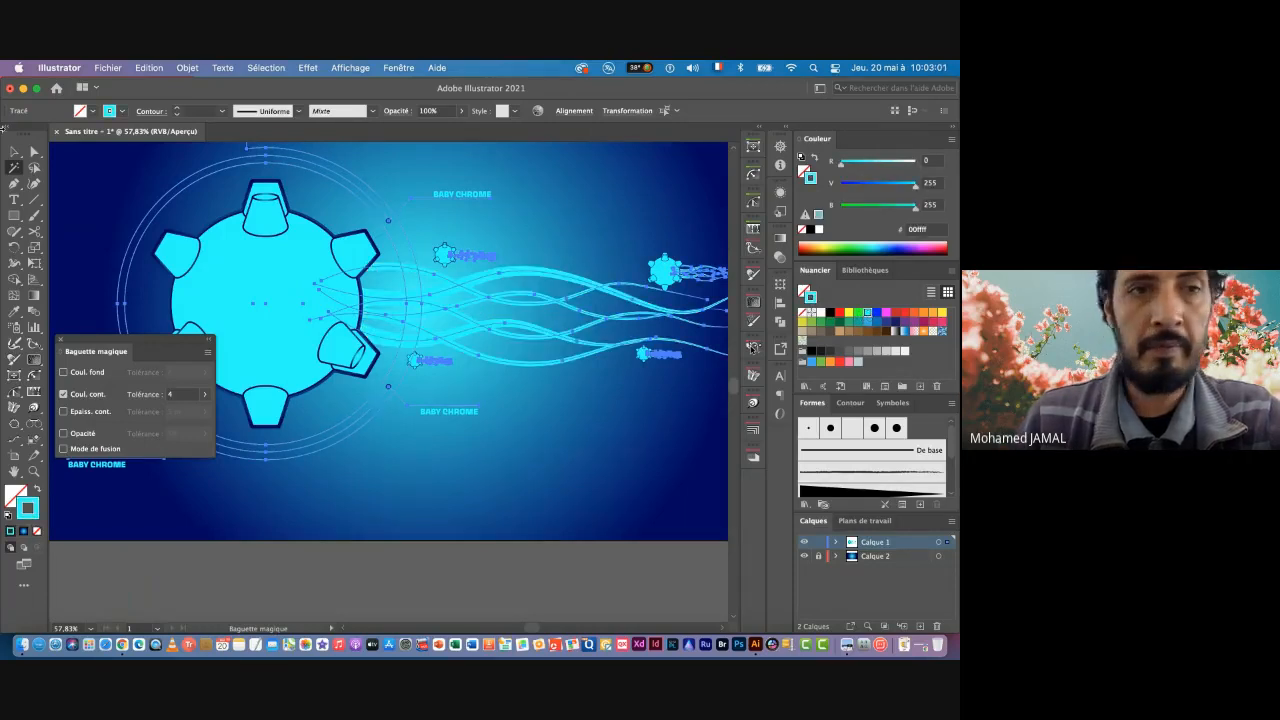